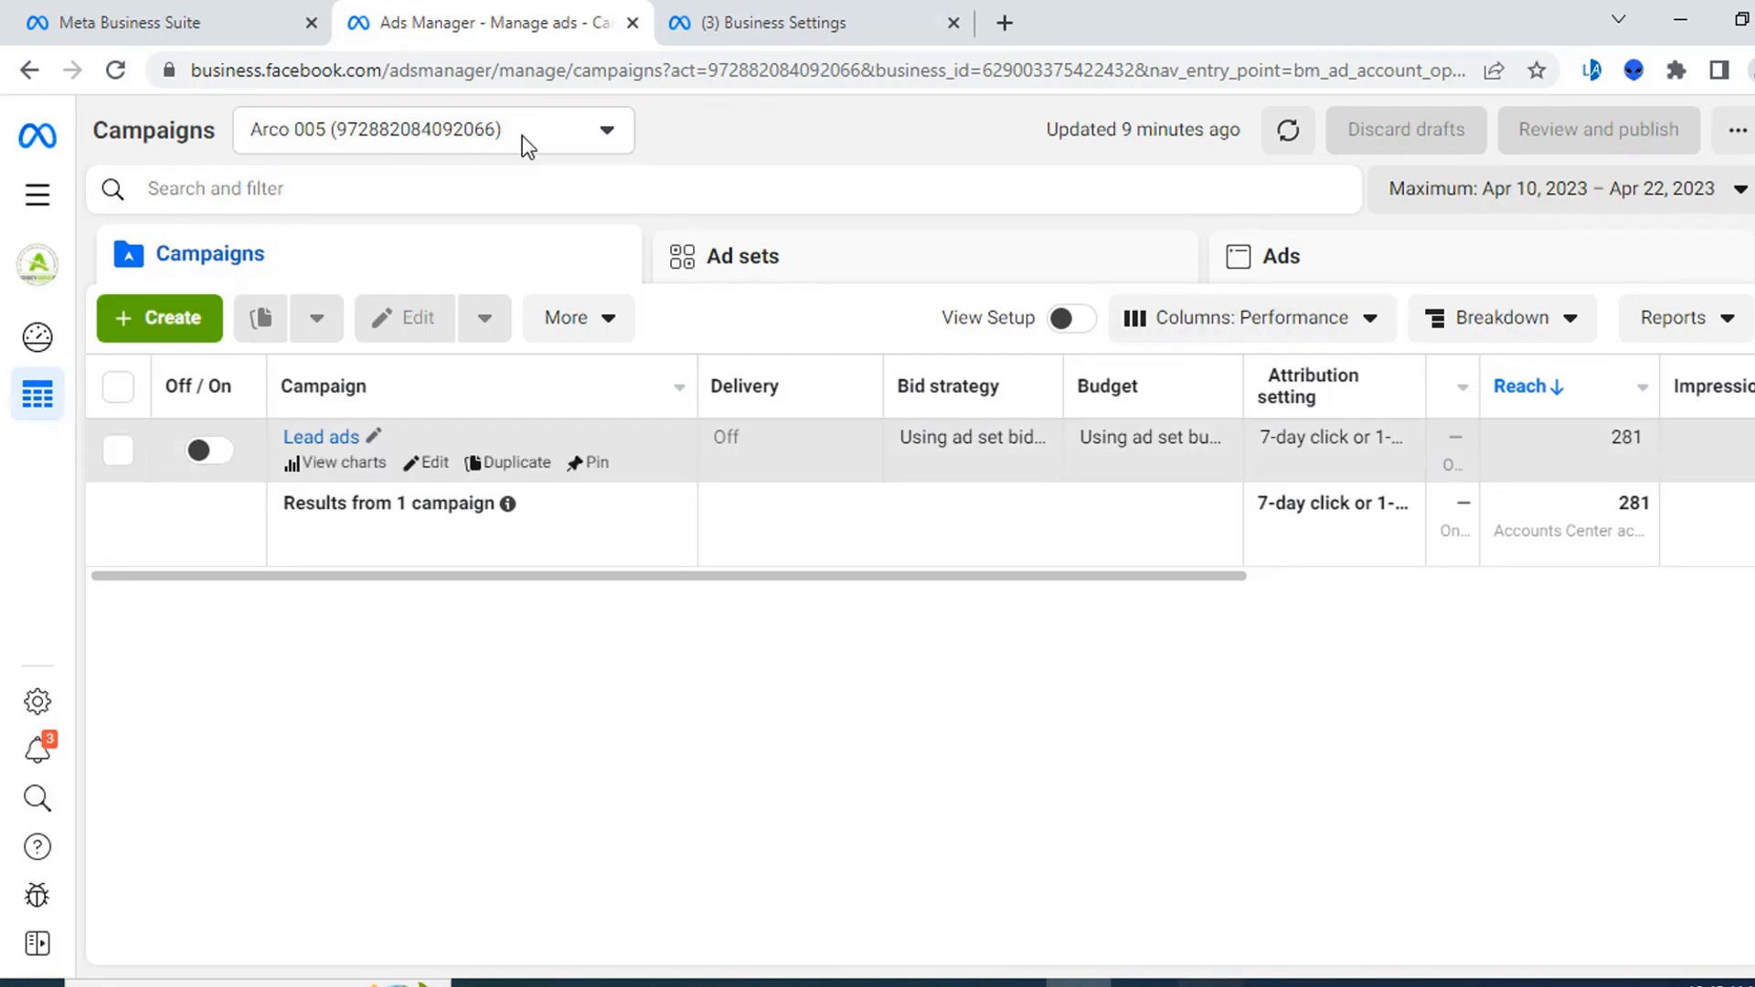
# - Start a new campaign and choose Leads as its objective
pyautogui.click(193, 325)
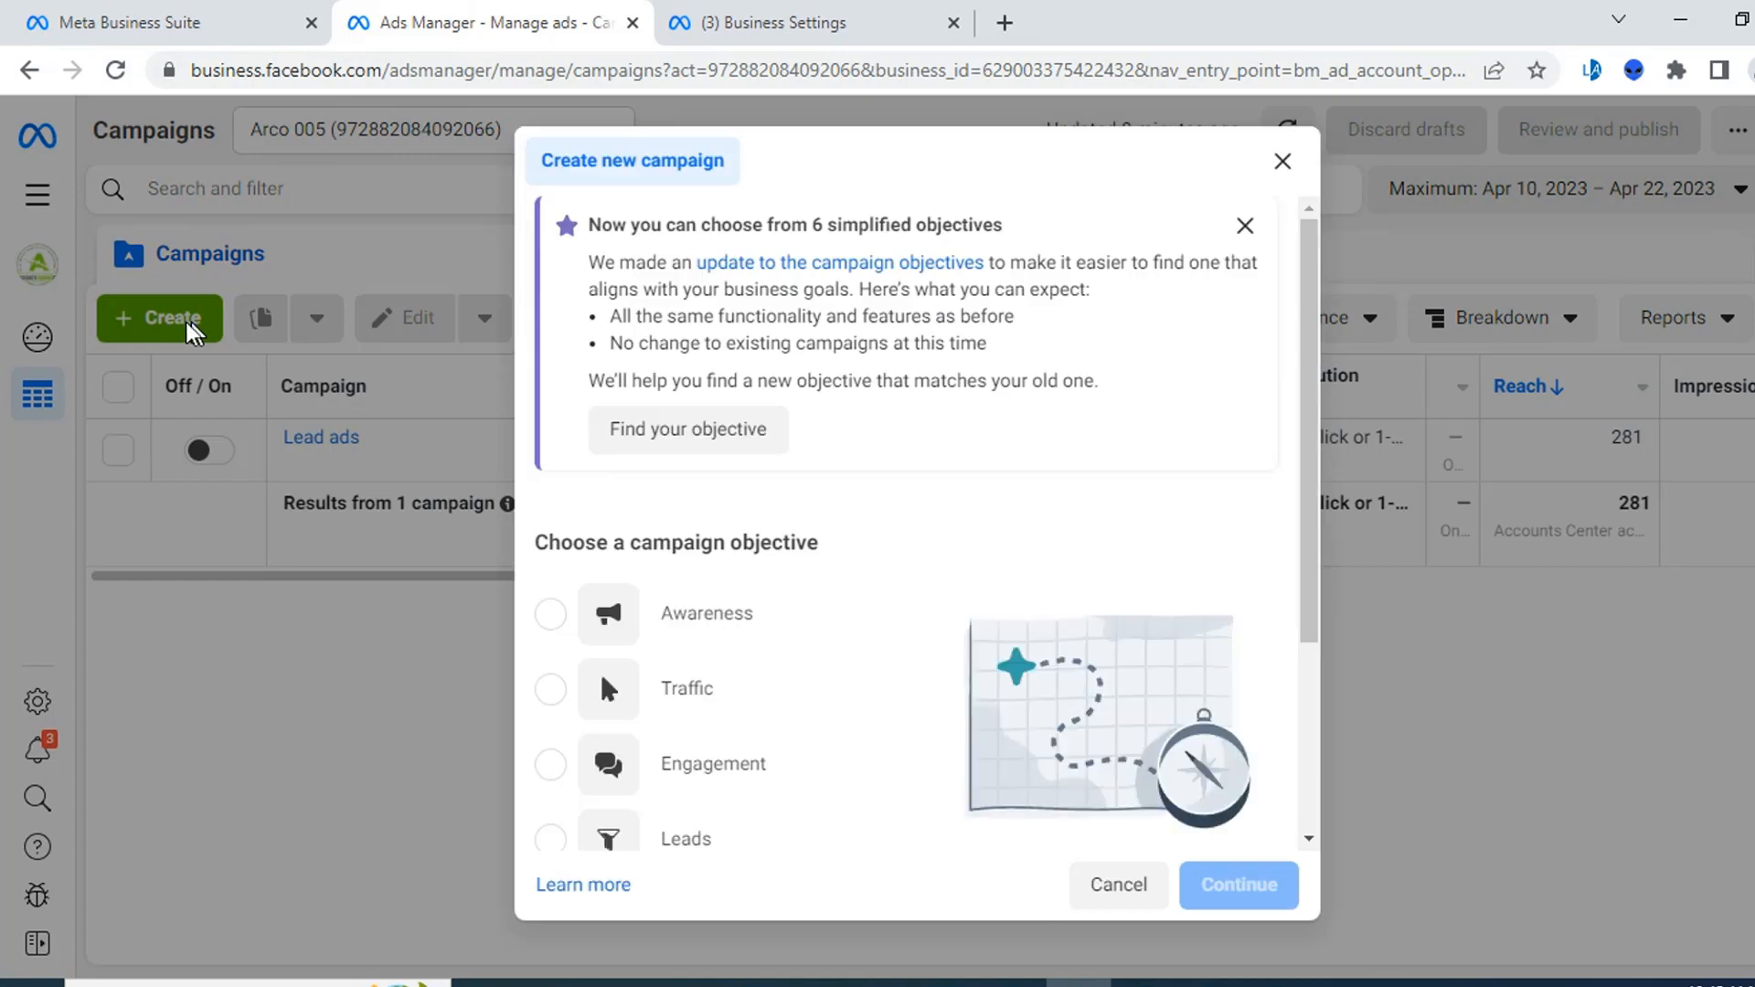
pyautogui.scroll(-3, 835, 567)
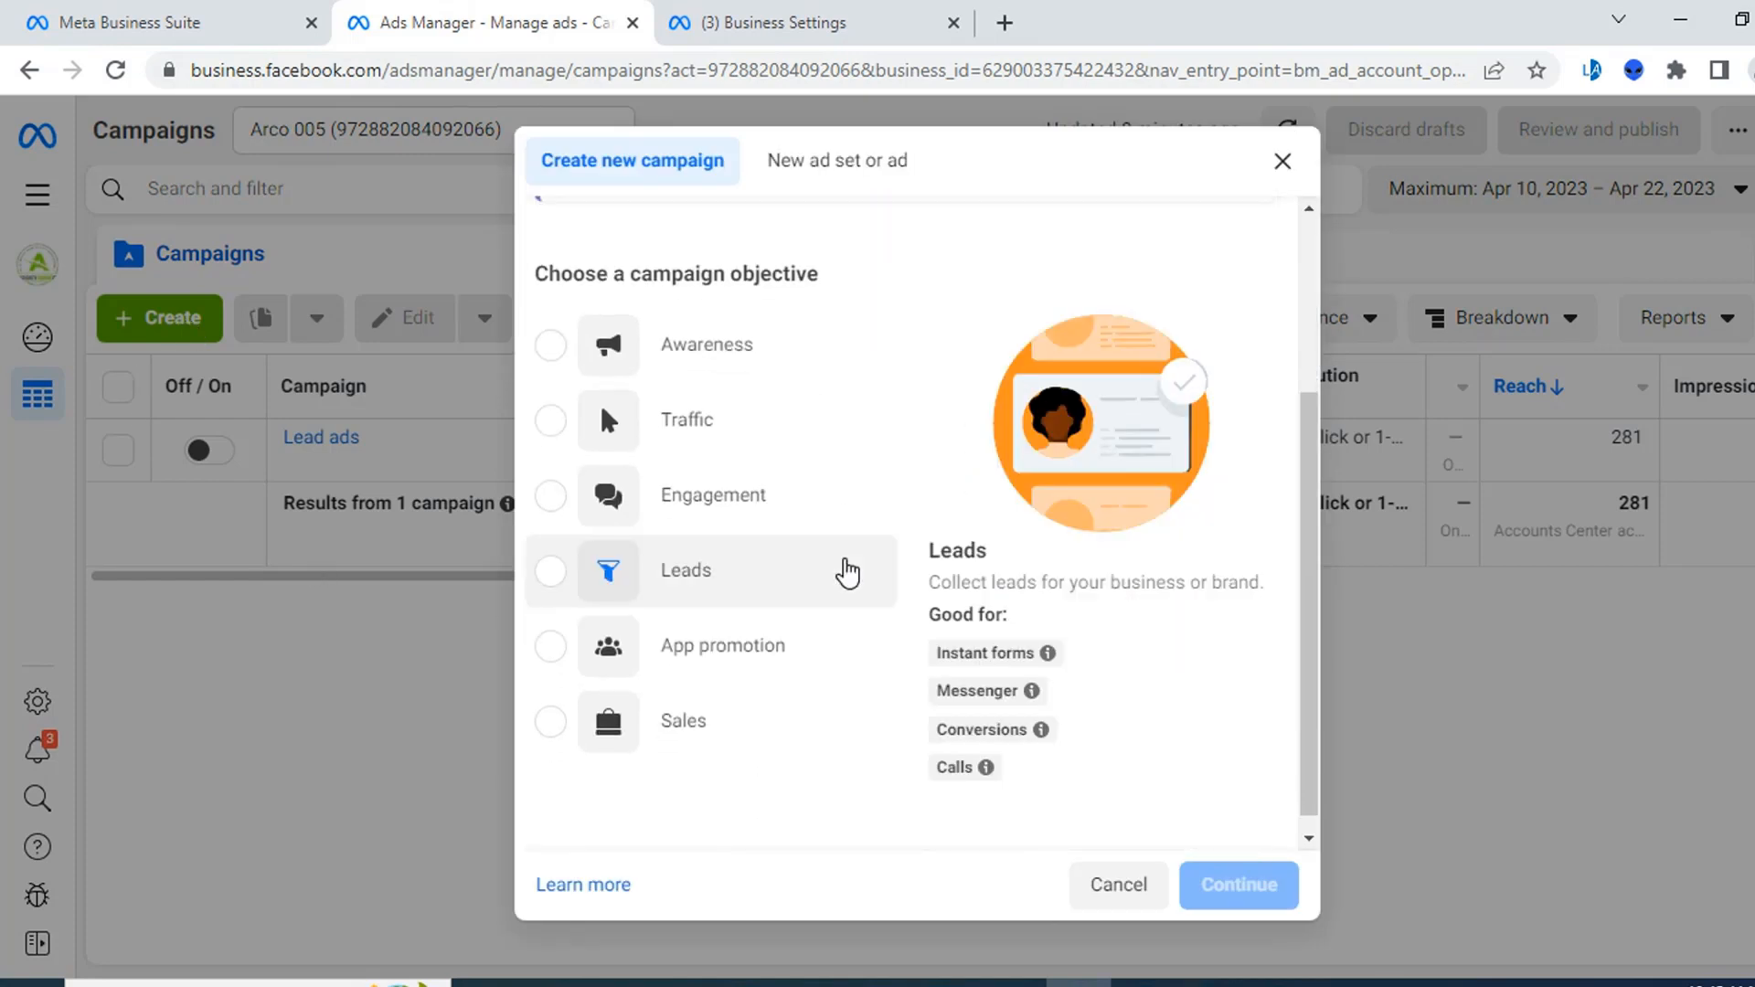
pyautogui.click(551, 571)
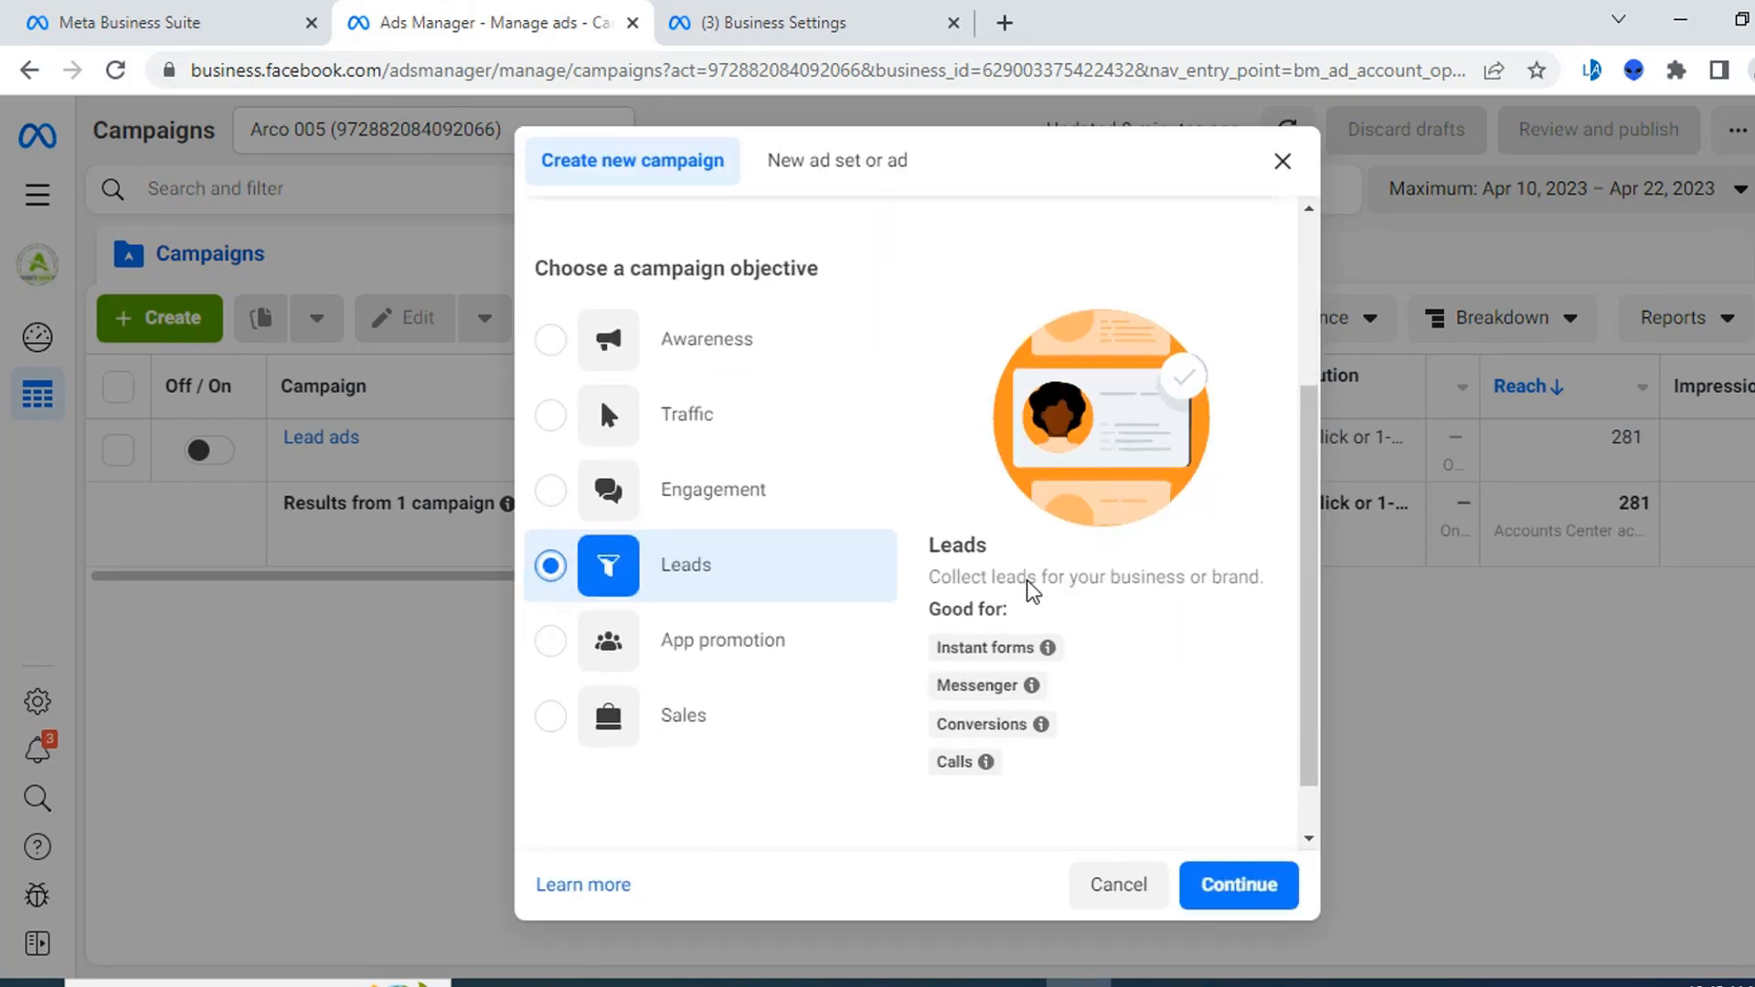
# - Name the campaign, ad set and ad "South Carolina" and continue to the campaign settings
pyautogui.scroll(-1, 1027, 582)
pyautogui.click(1233, 815)
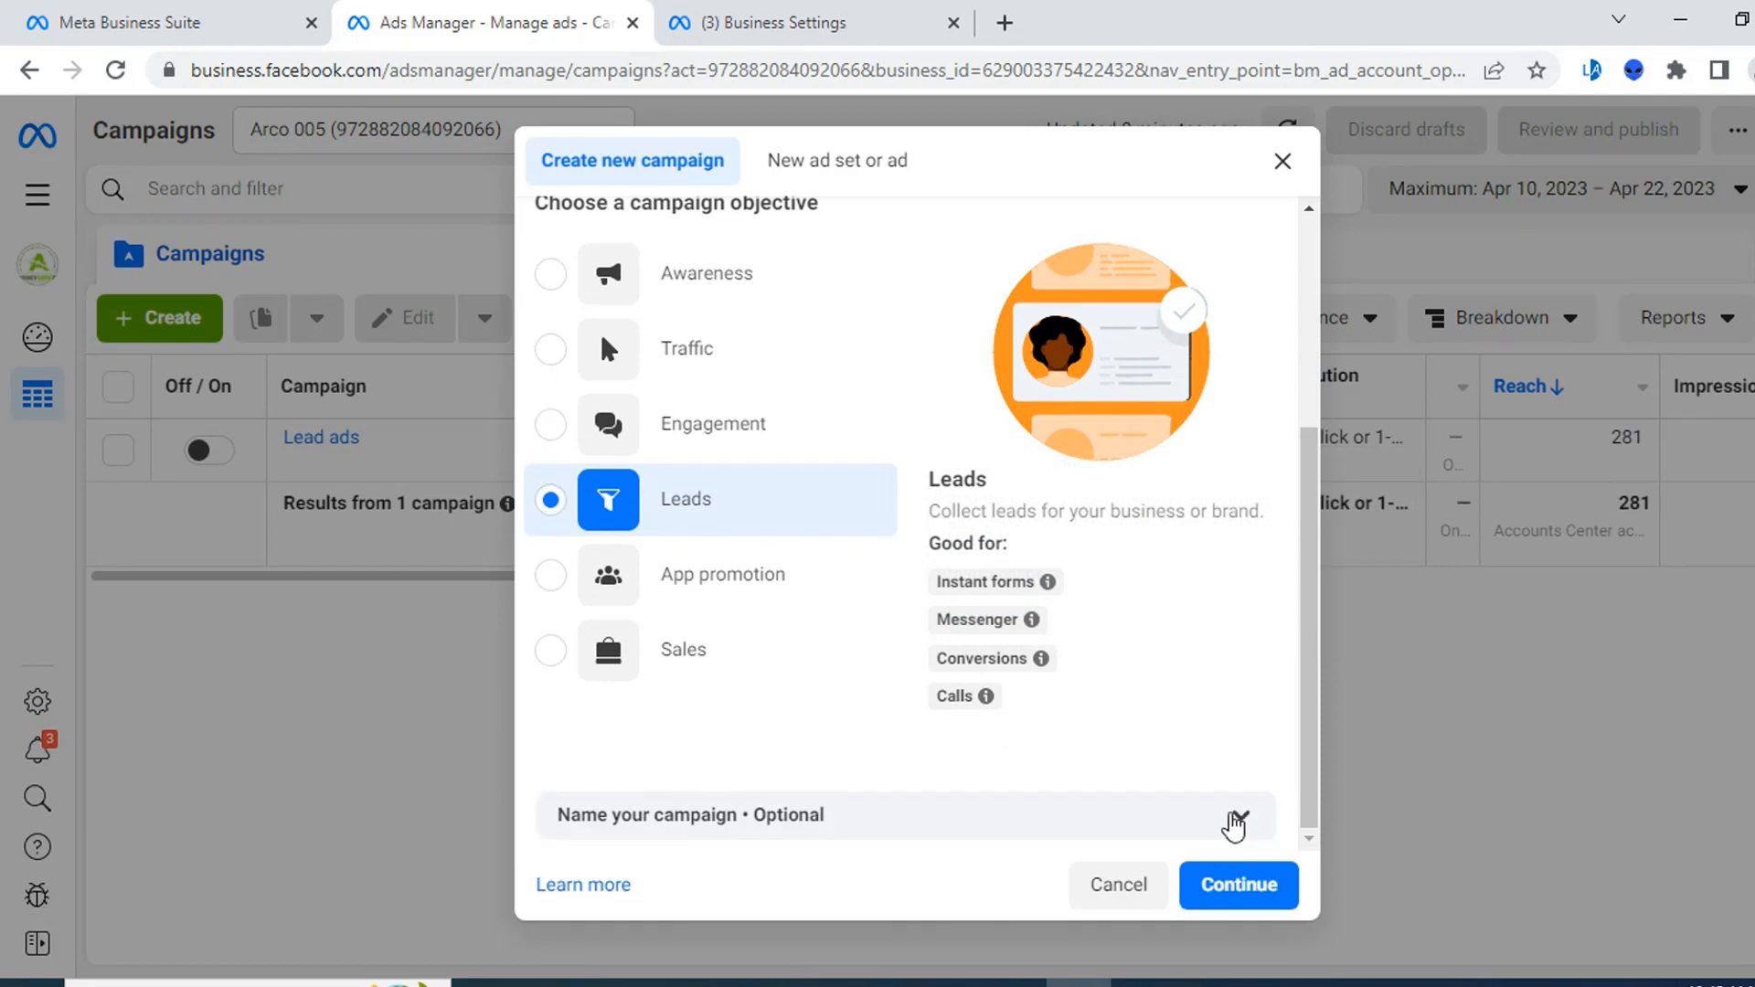
pyautogui.click(714, 670)
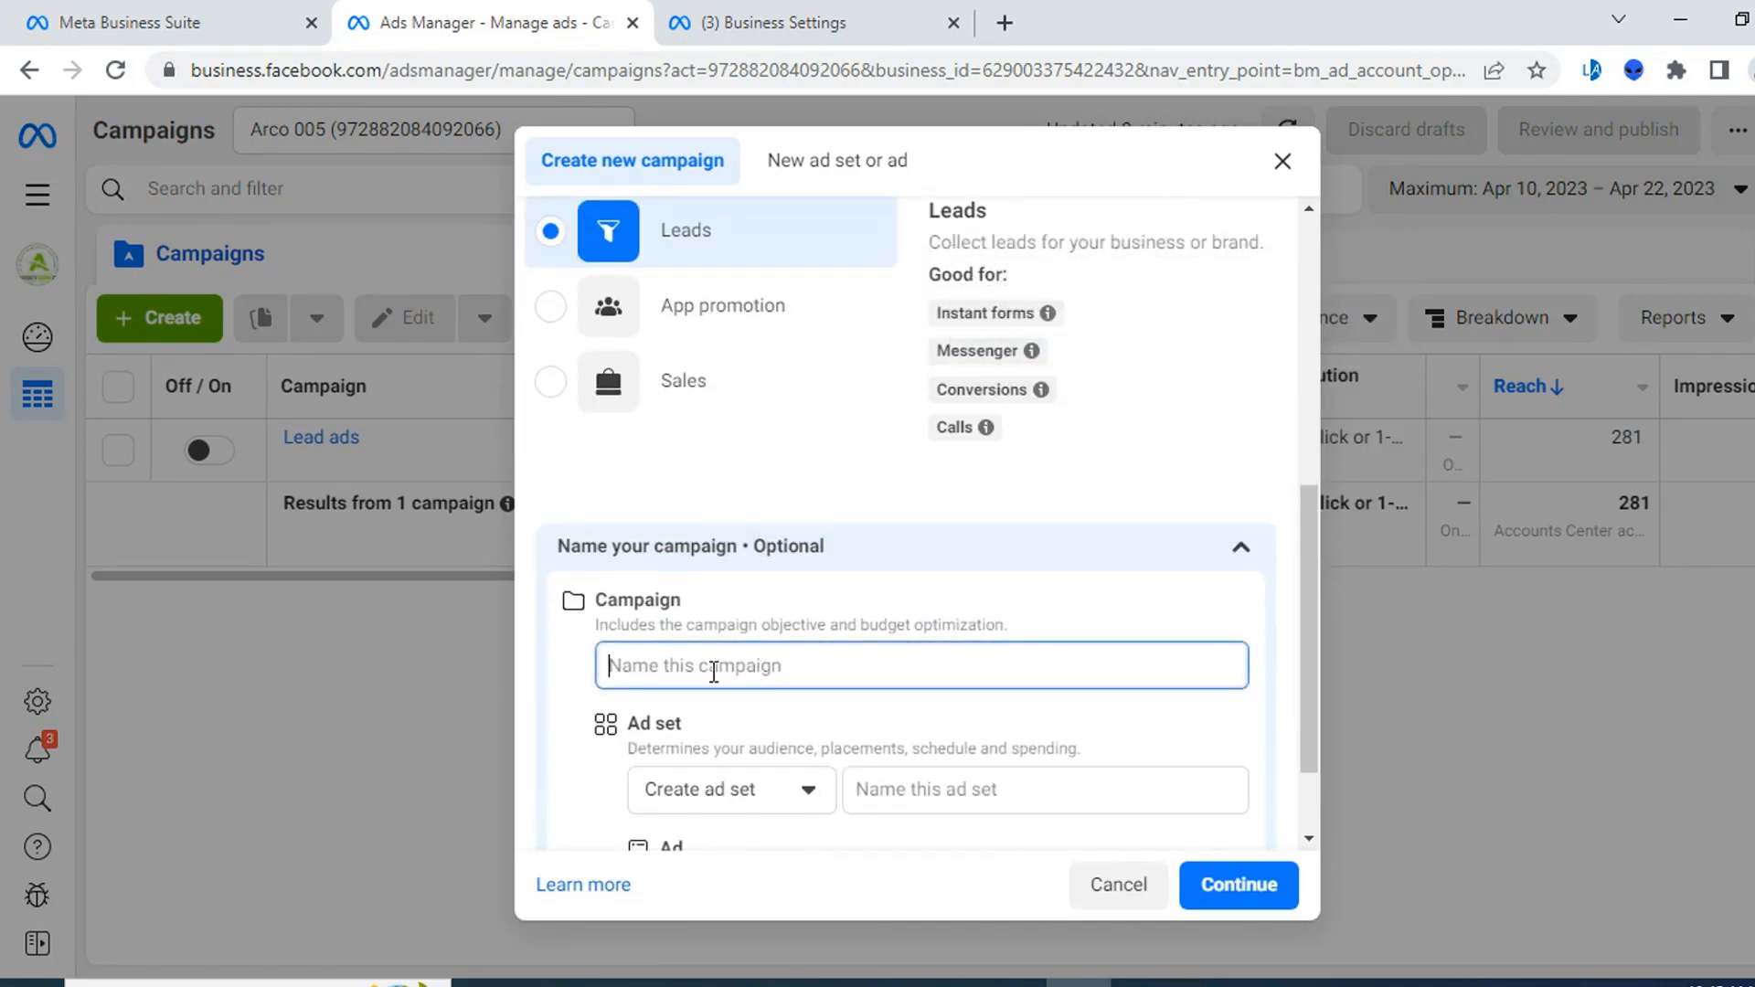
pyautogui.write('South Carolina')
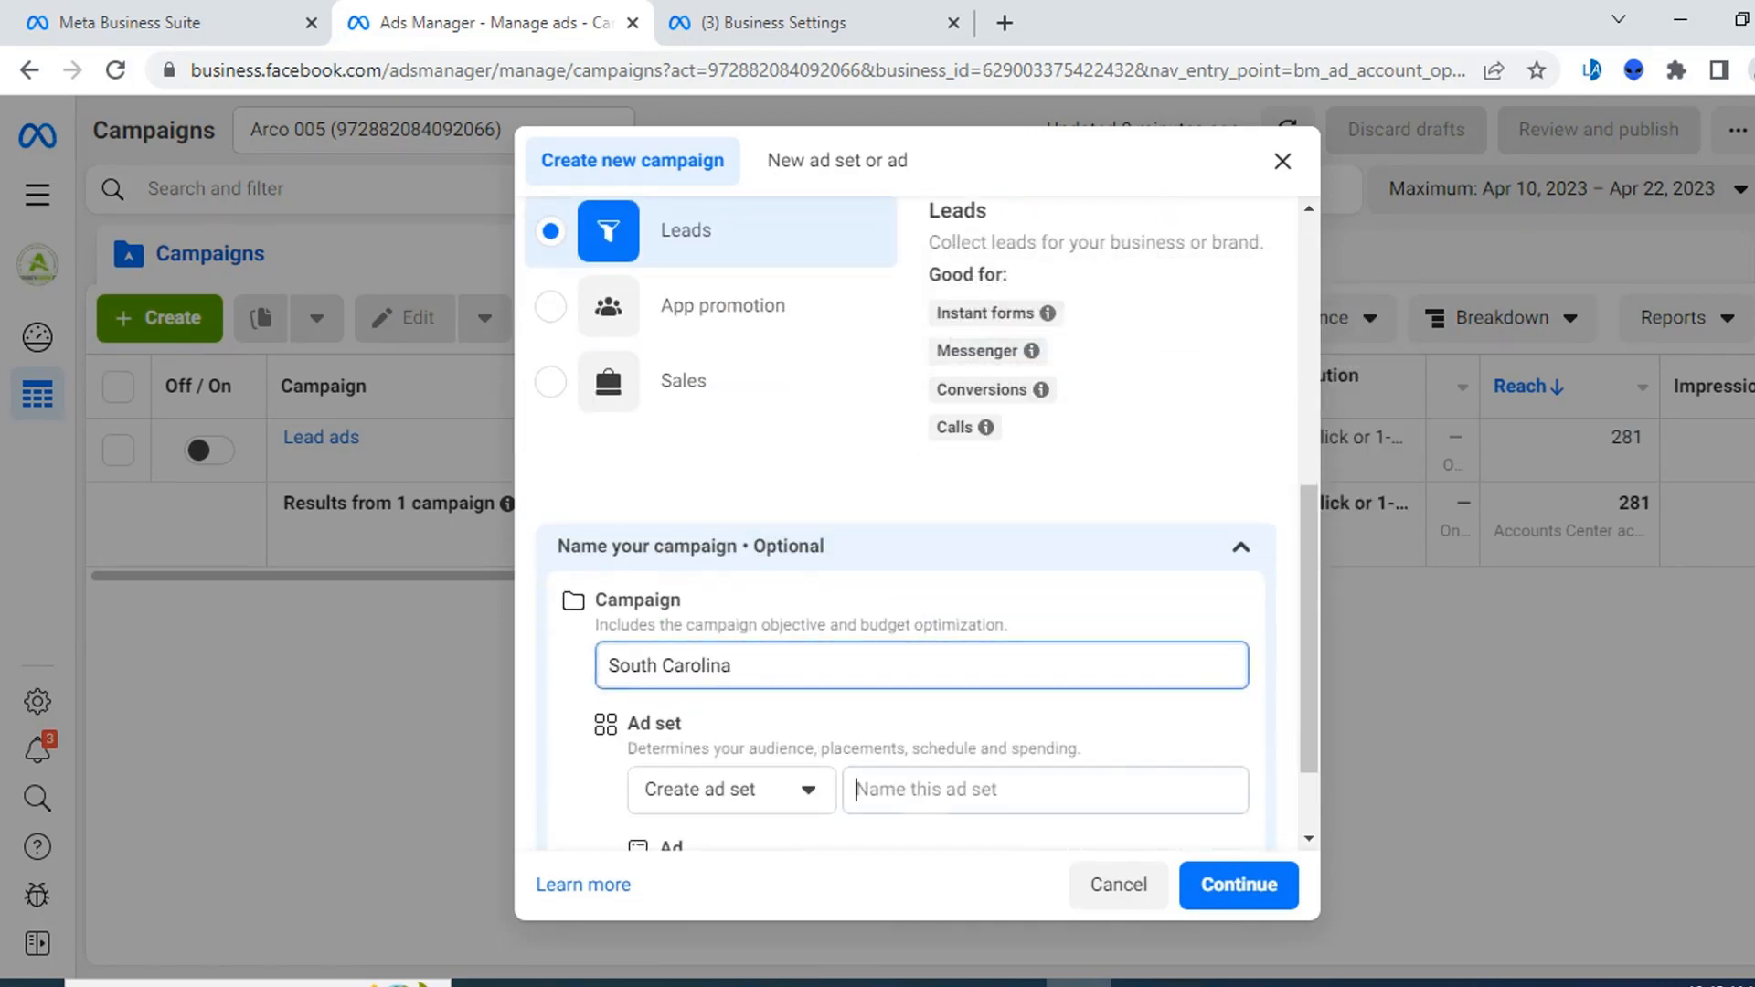
pyautogui.click(916, 788)
pyautogui.write('South Carolina')
pyautogui.scroll(-2, 927, 737)
pyautogui.click(913, 787)
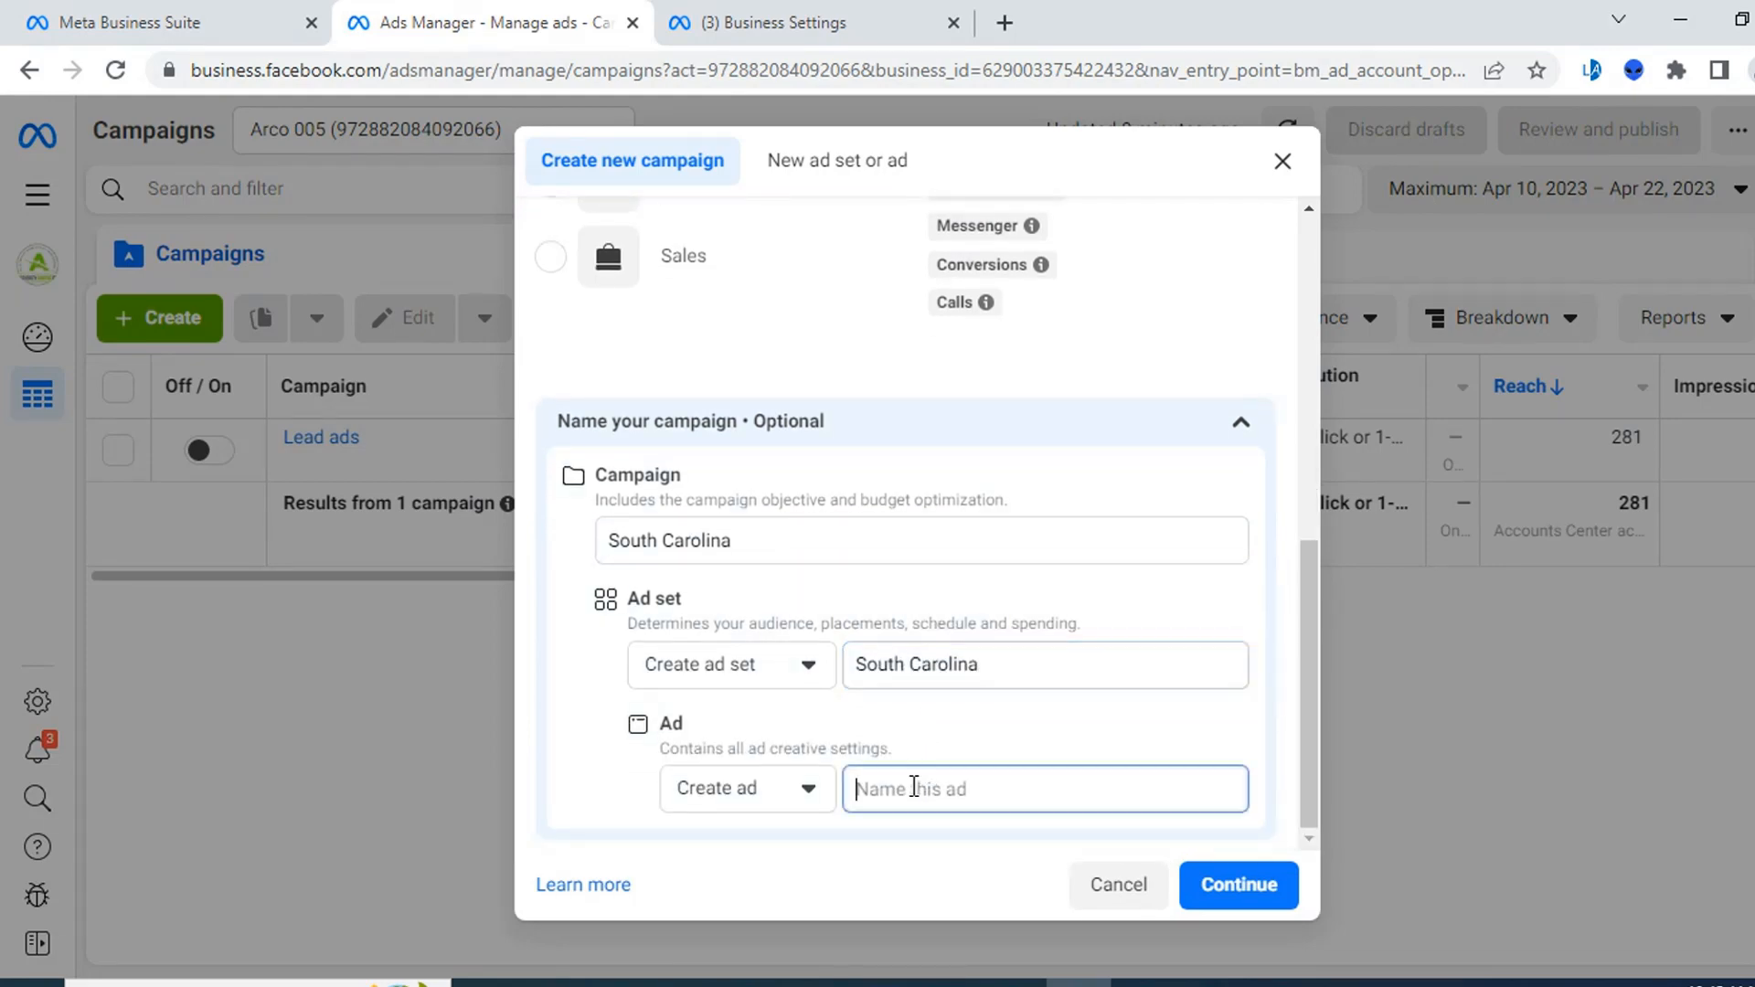
pyautogui.write('South Carolina')
pyautogui.scroll(5, 924, 767)
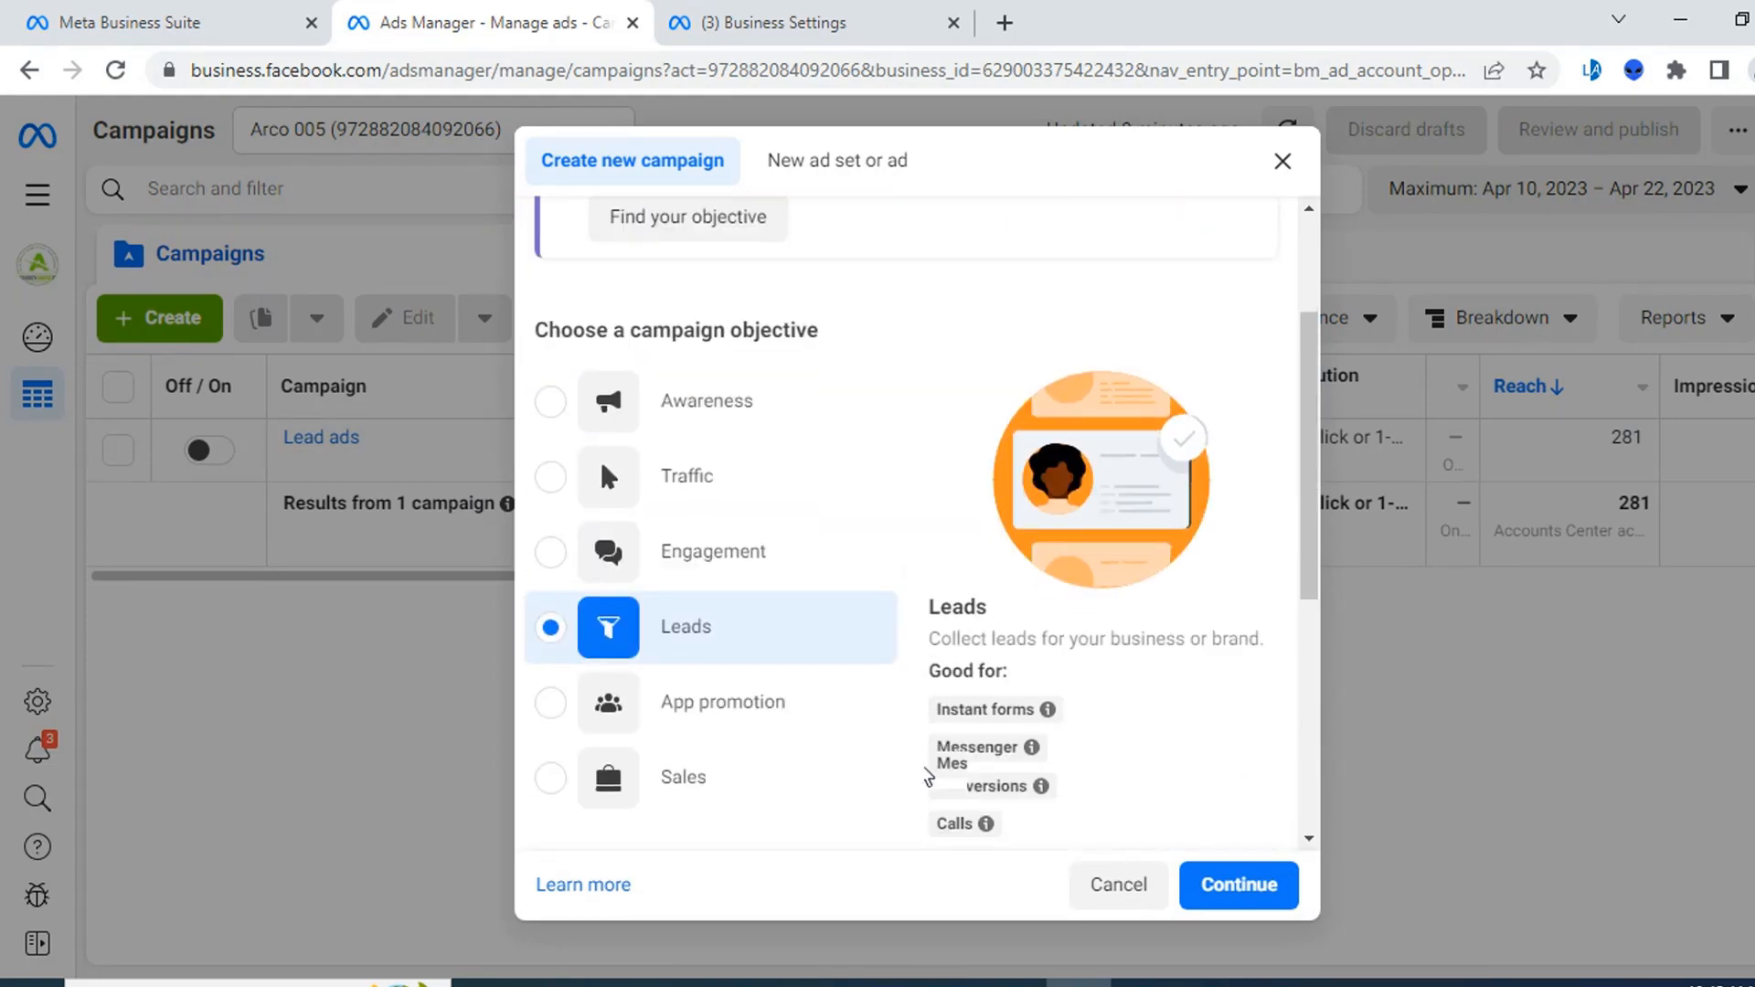
pyautogui.scroll(-5, 924, 768)
pyautogui.click(1263, 894)
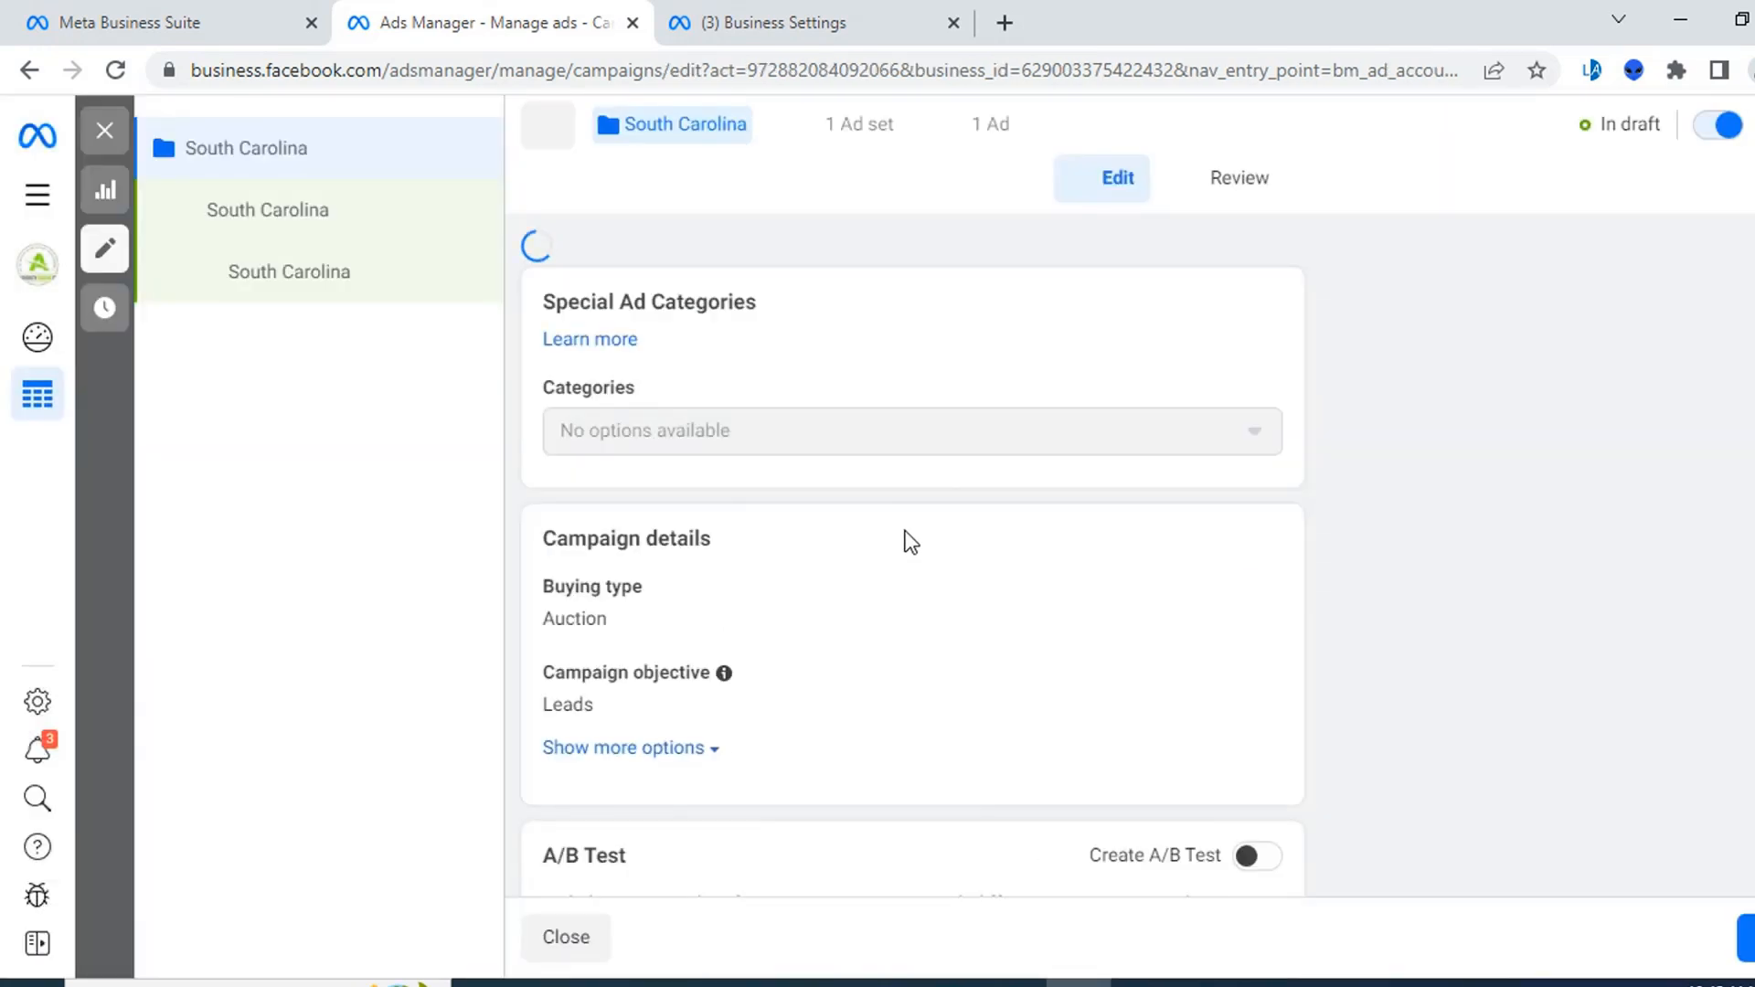
# - Declare Housing as the campaign's special ad category and continue to the ad set settings
pyautogui.scroll(-2, 905, 539)
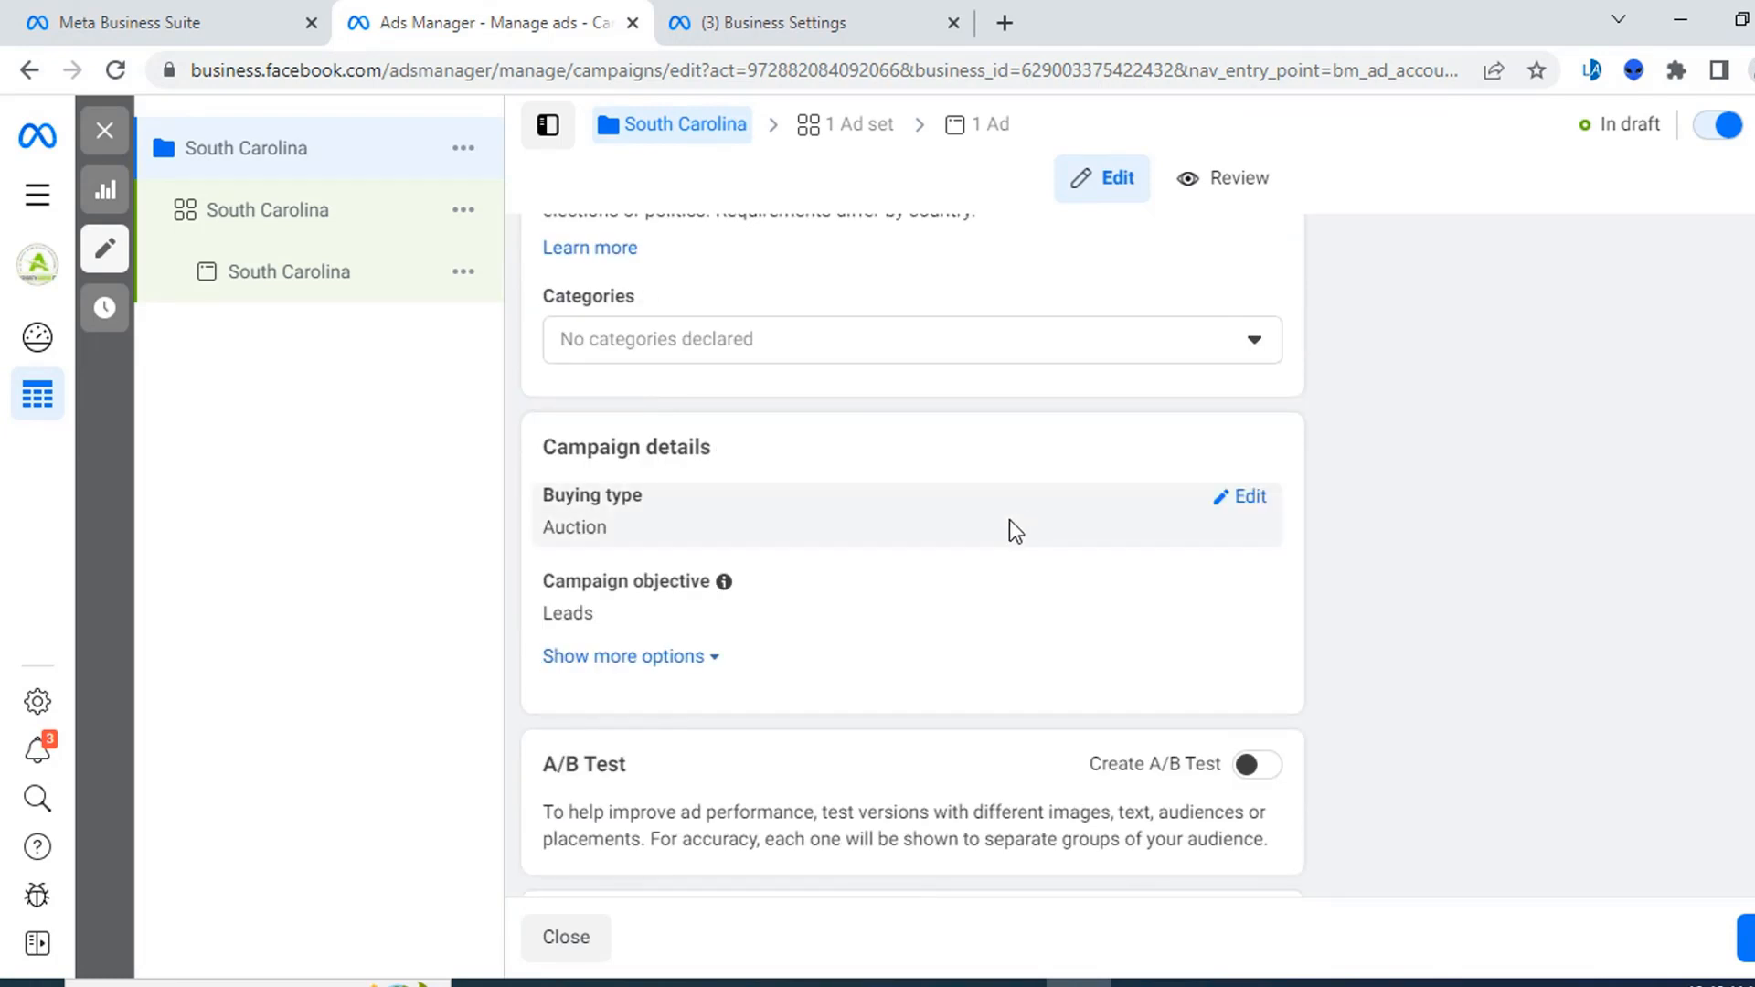
pyautogui.scroll(-2, 1226, 505)
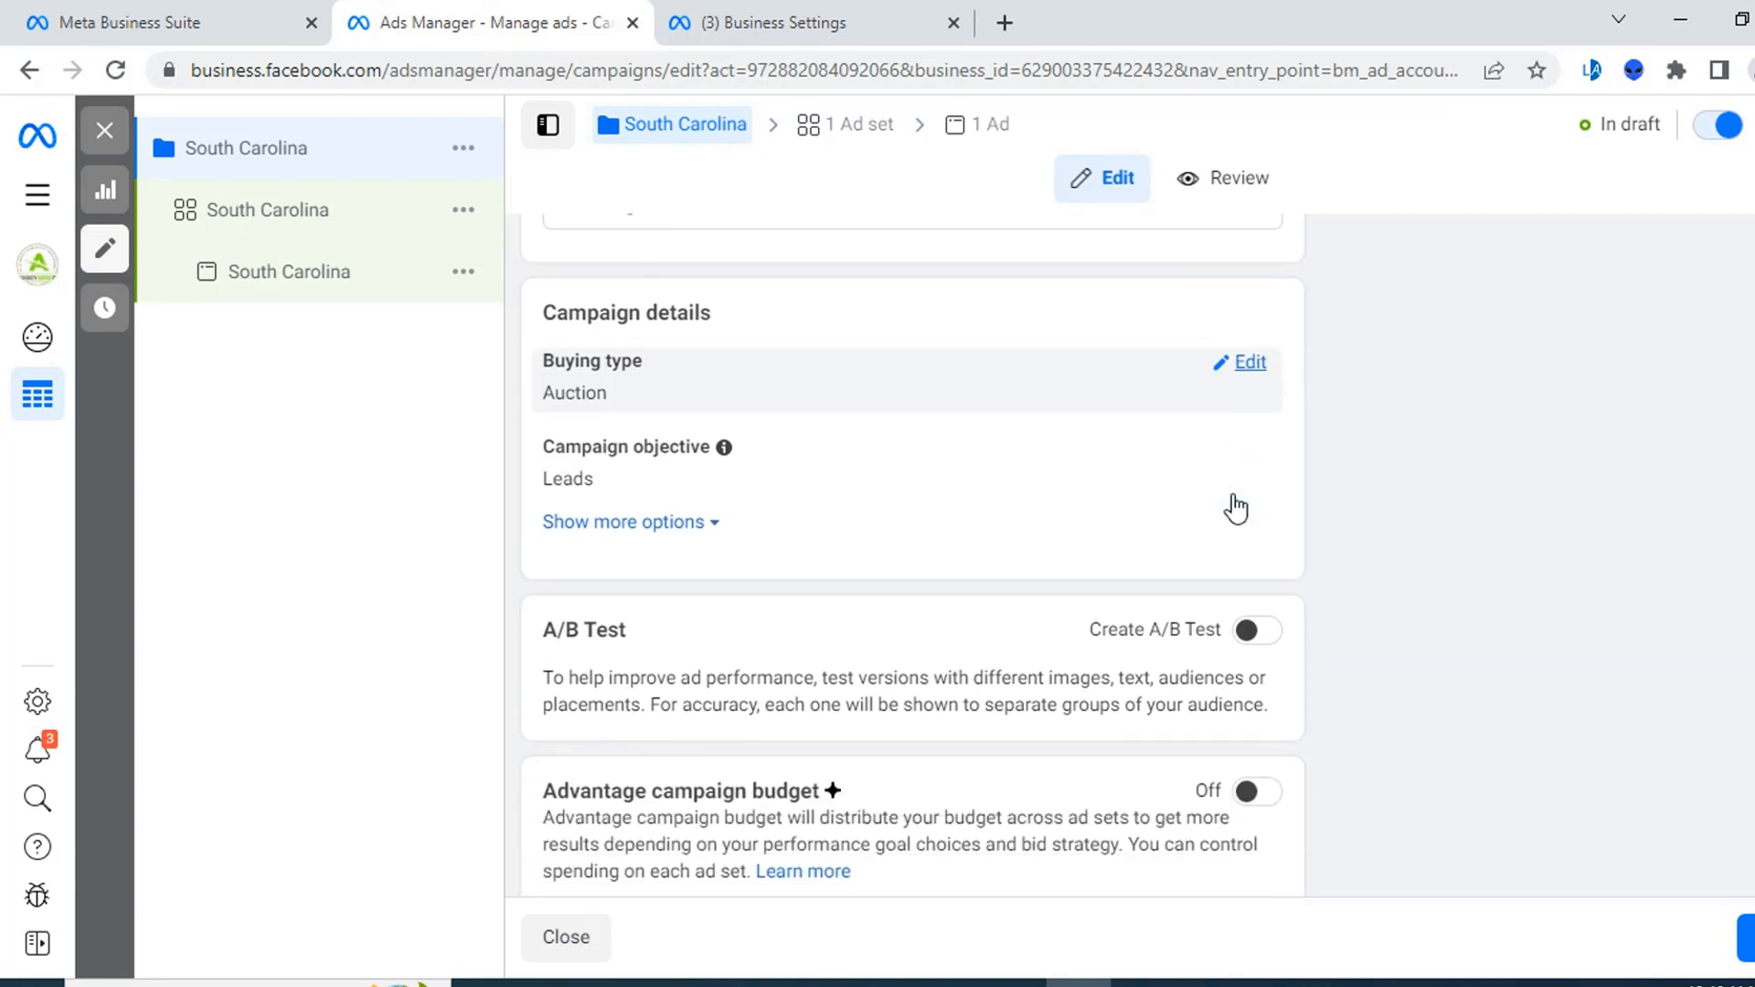
pyautogui.scroll(3, 761, 508)
pyautogui.click(939, 475)
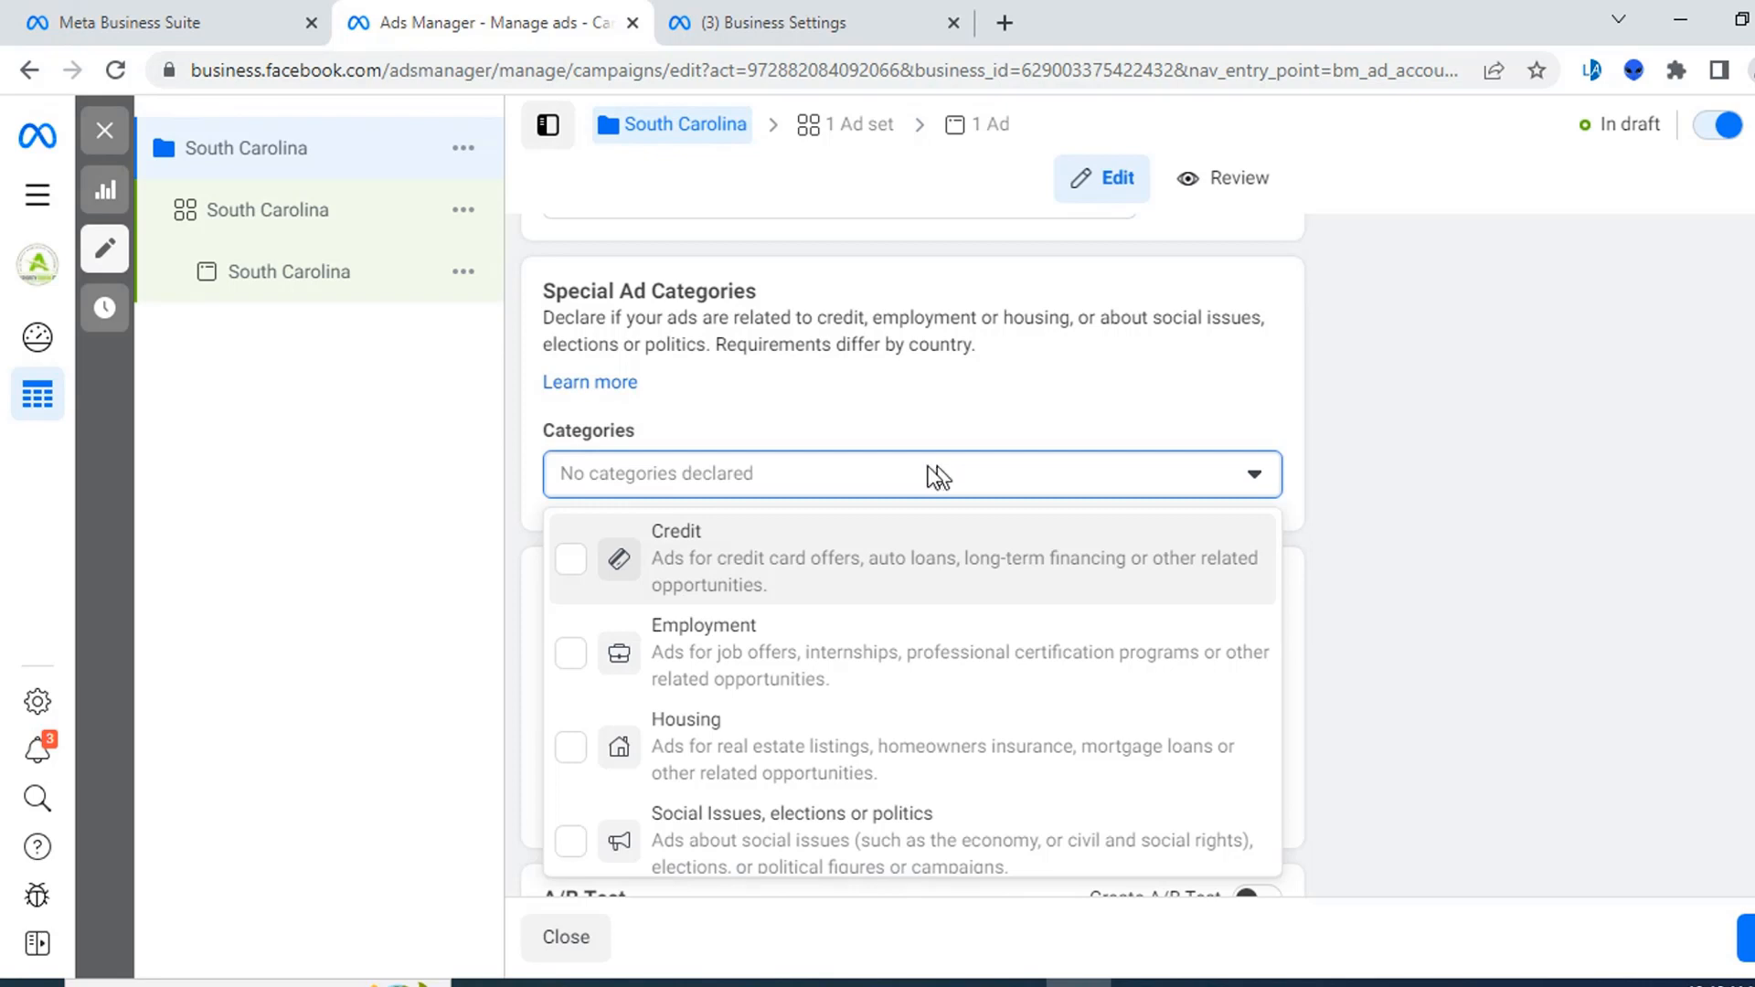
pyautogui.click(907, 768)
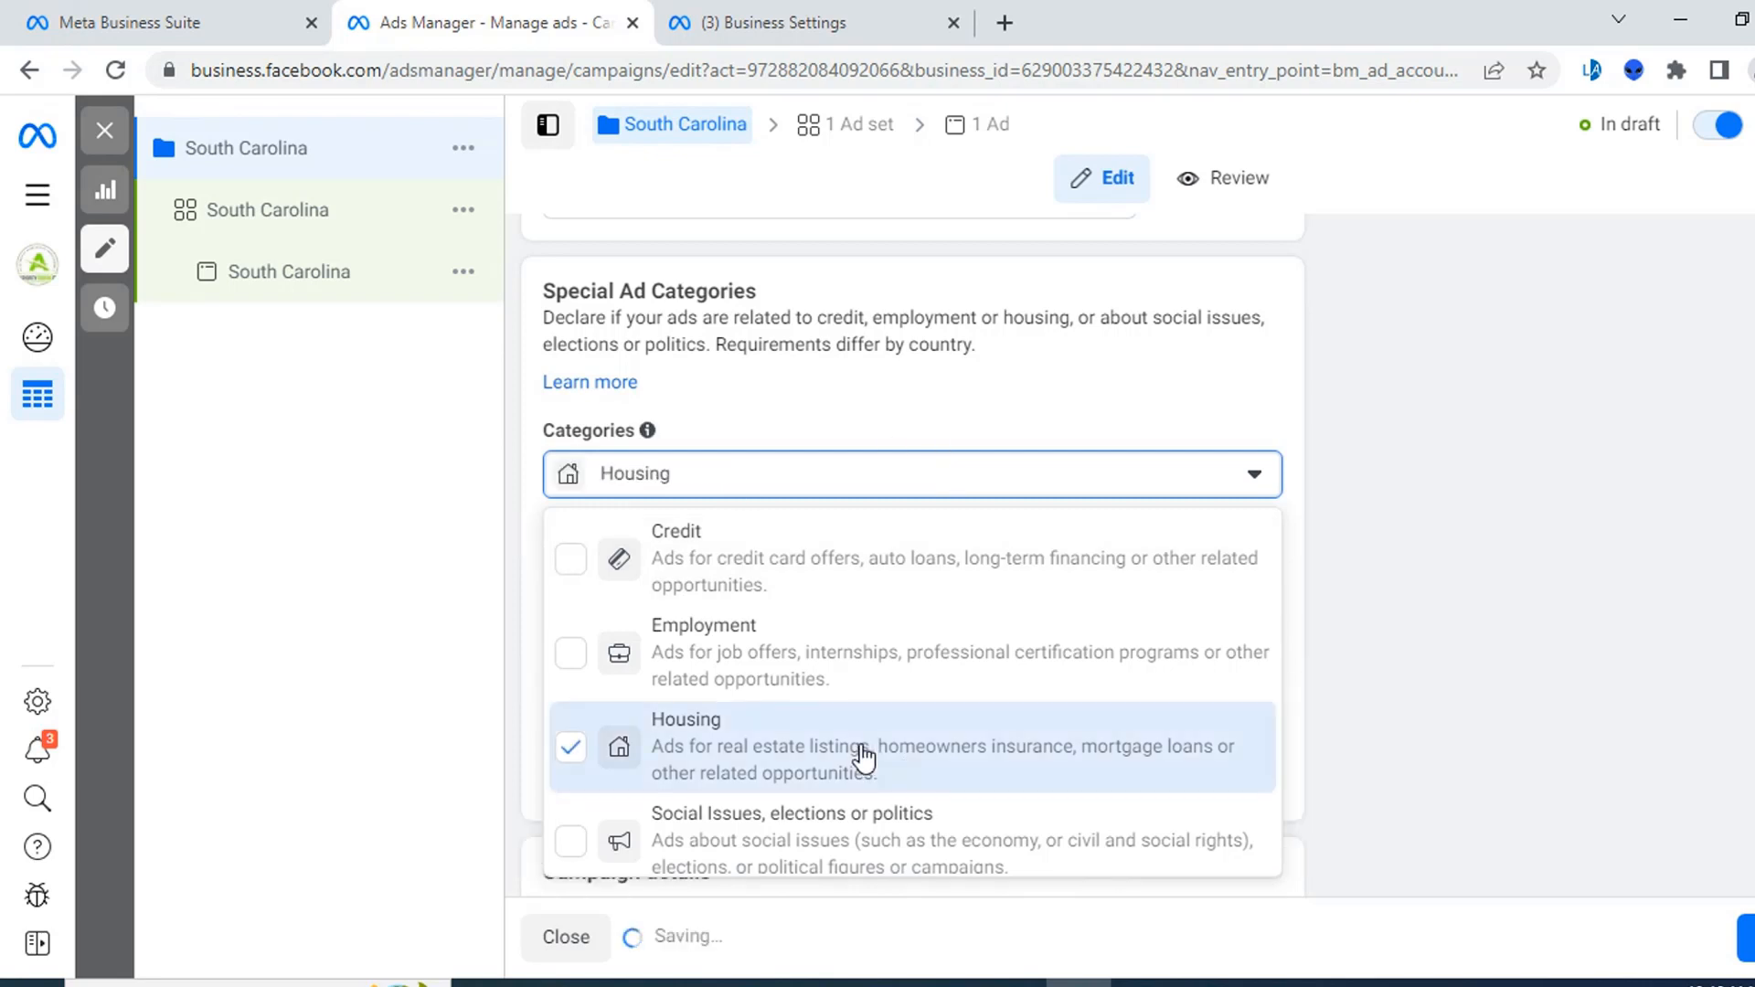
pyautogui.click(1466, 669)
pyautogui.scroll(-10, 1437, 671)
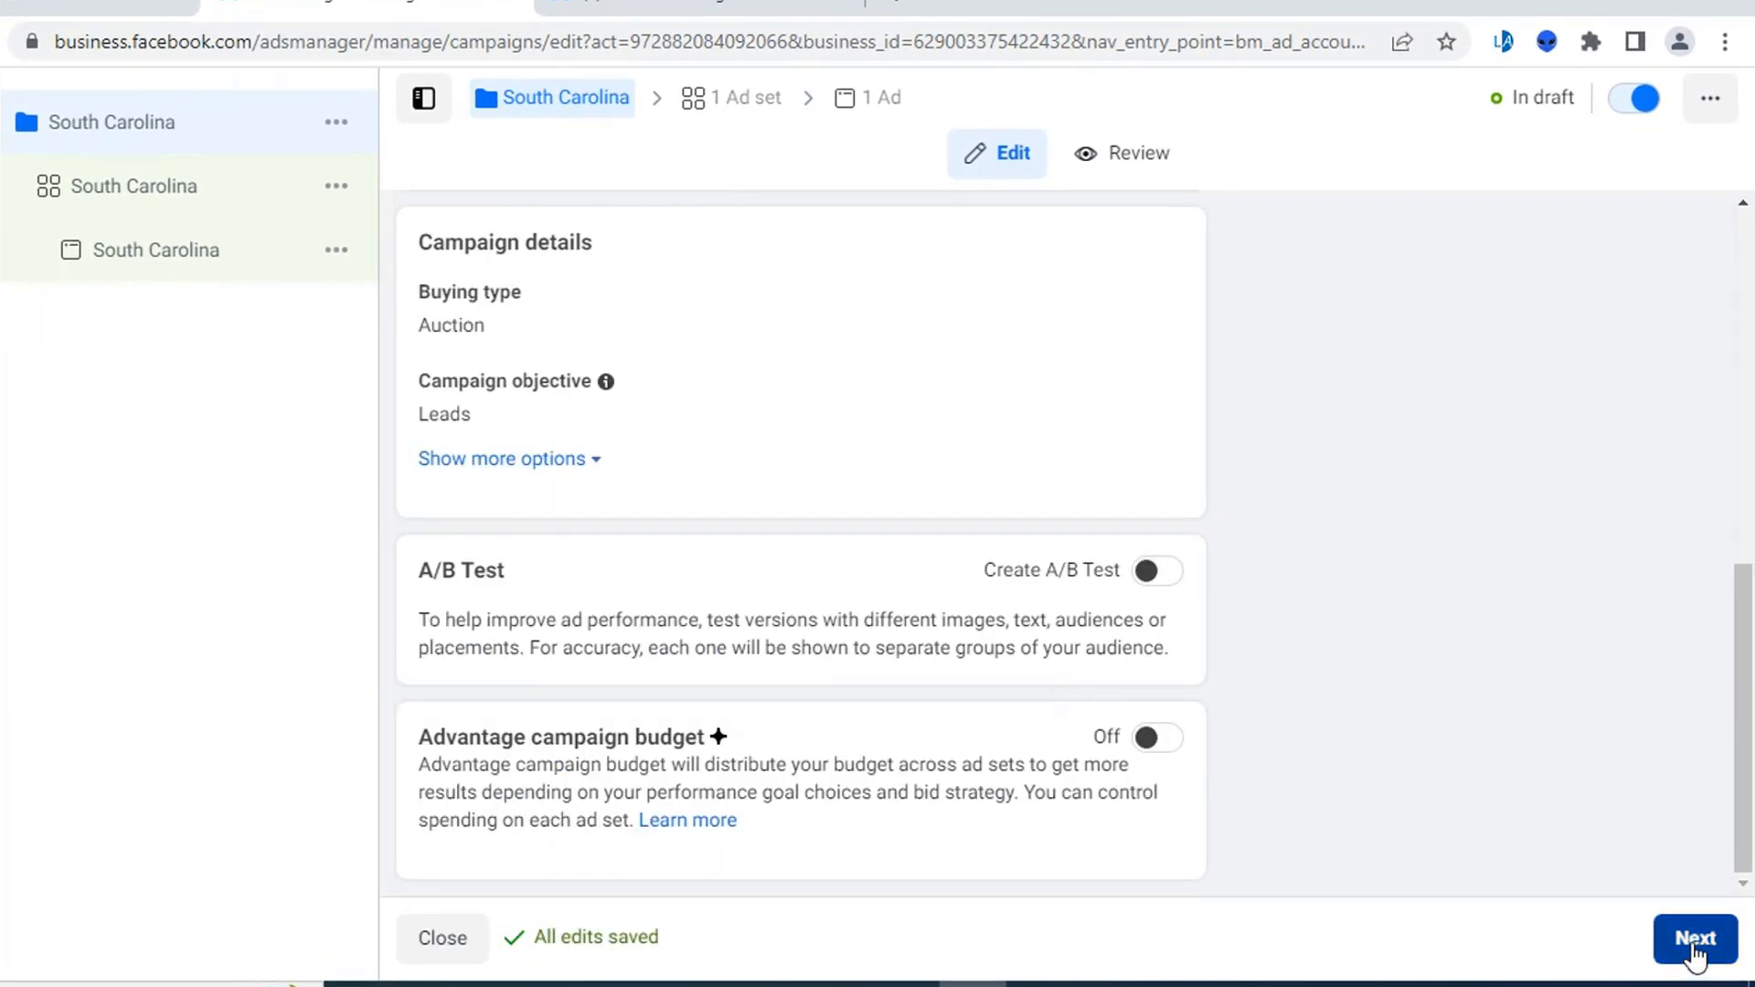
pyautogui.click(1691, 945)
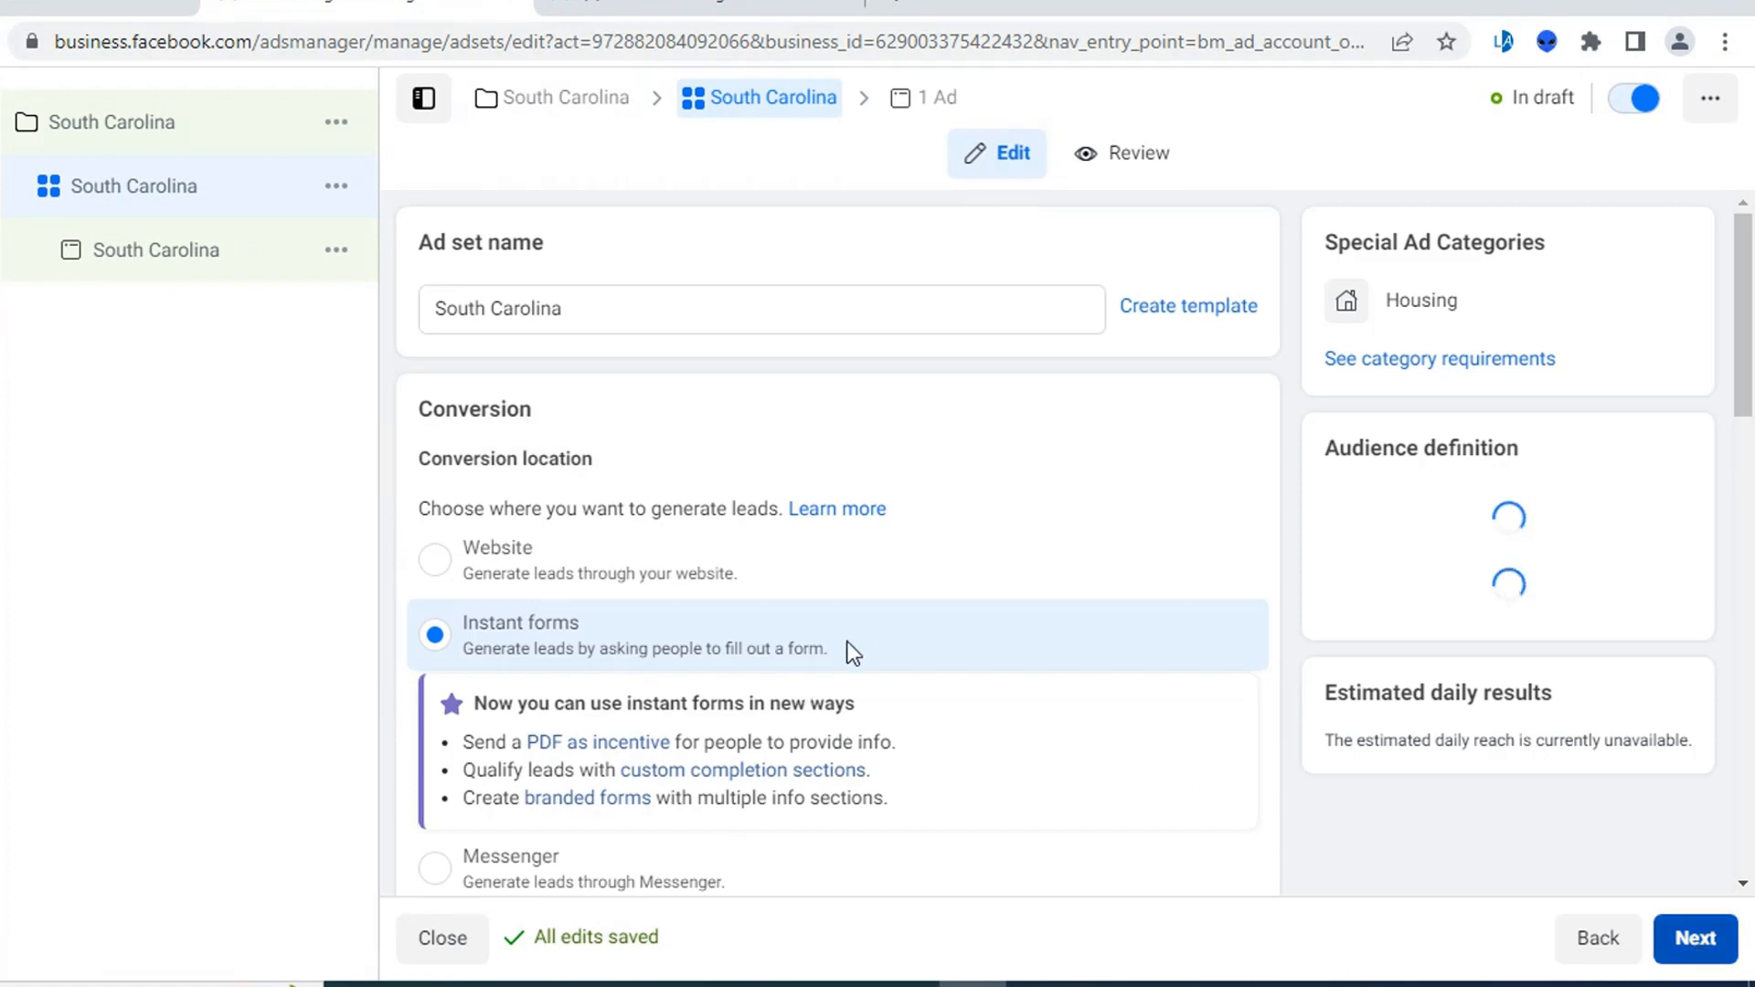
# - Review the ad set's conversion location and performance goal options, dismissing the performance goal tip
pyautogui.scroll(-3, 859, 638)
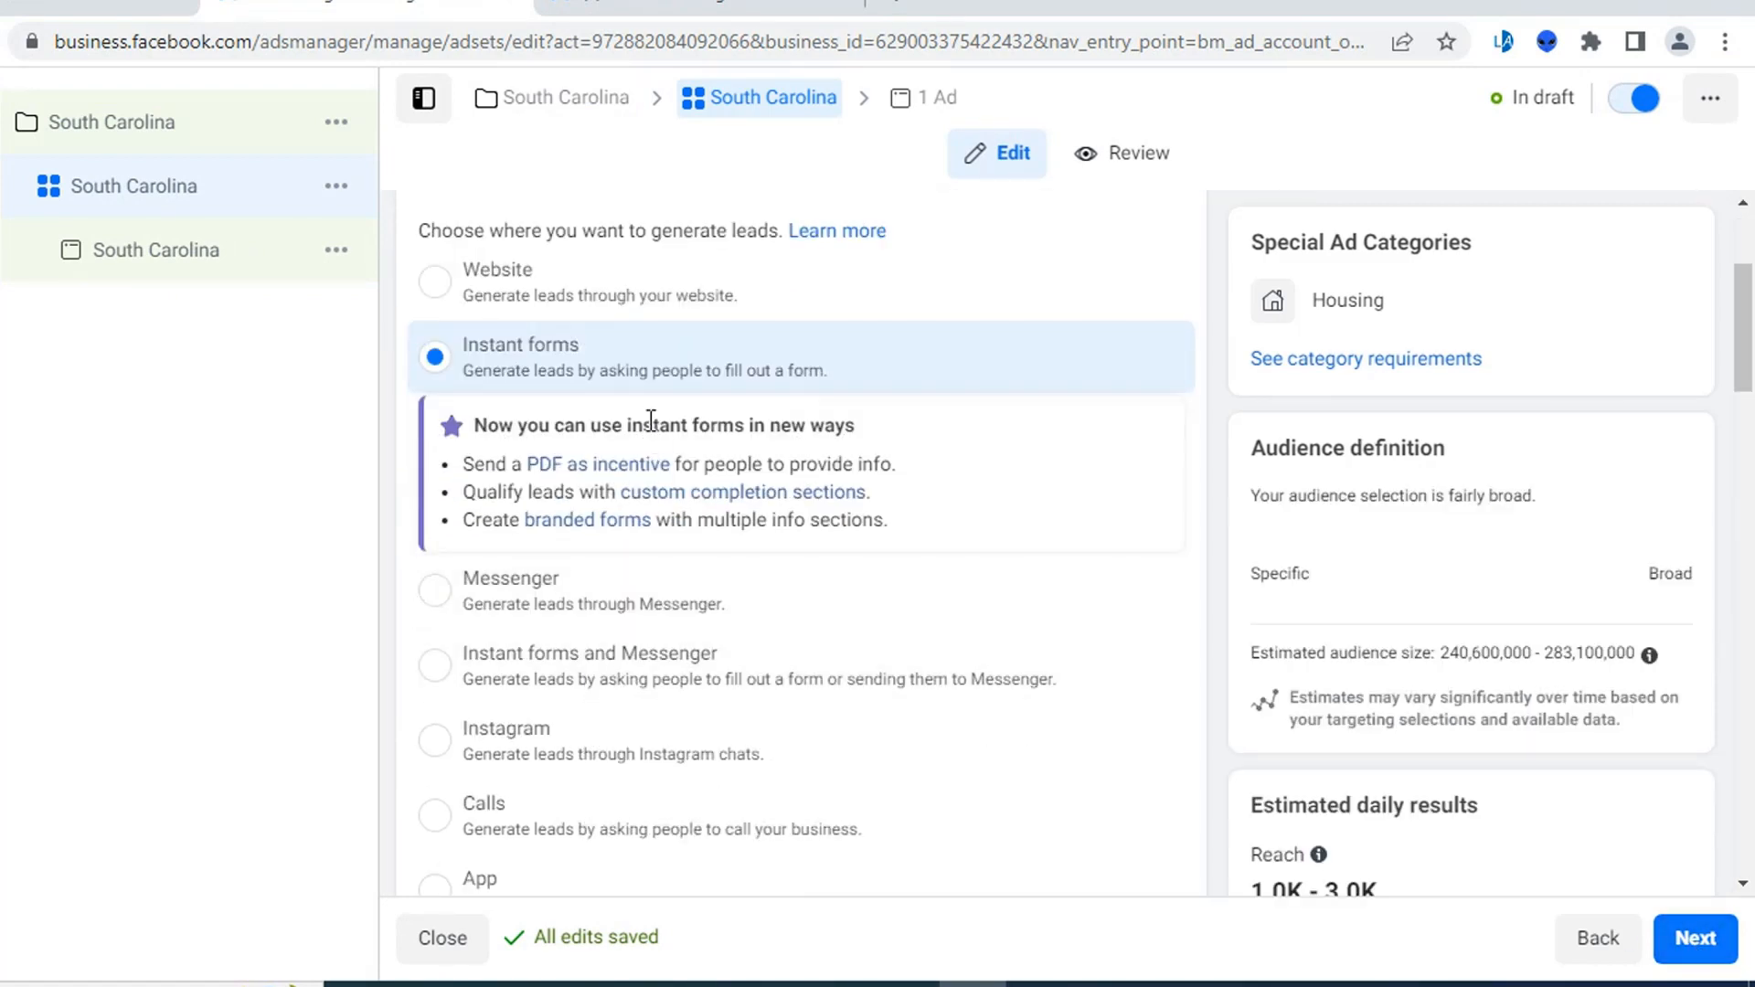
pyautogui.scroll(-2, 743, 447)
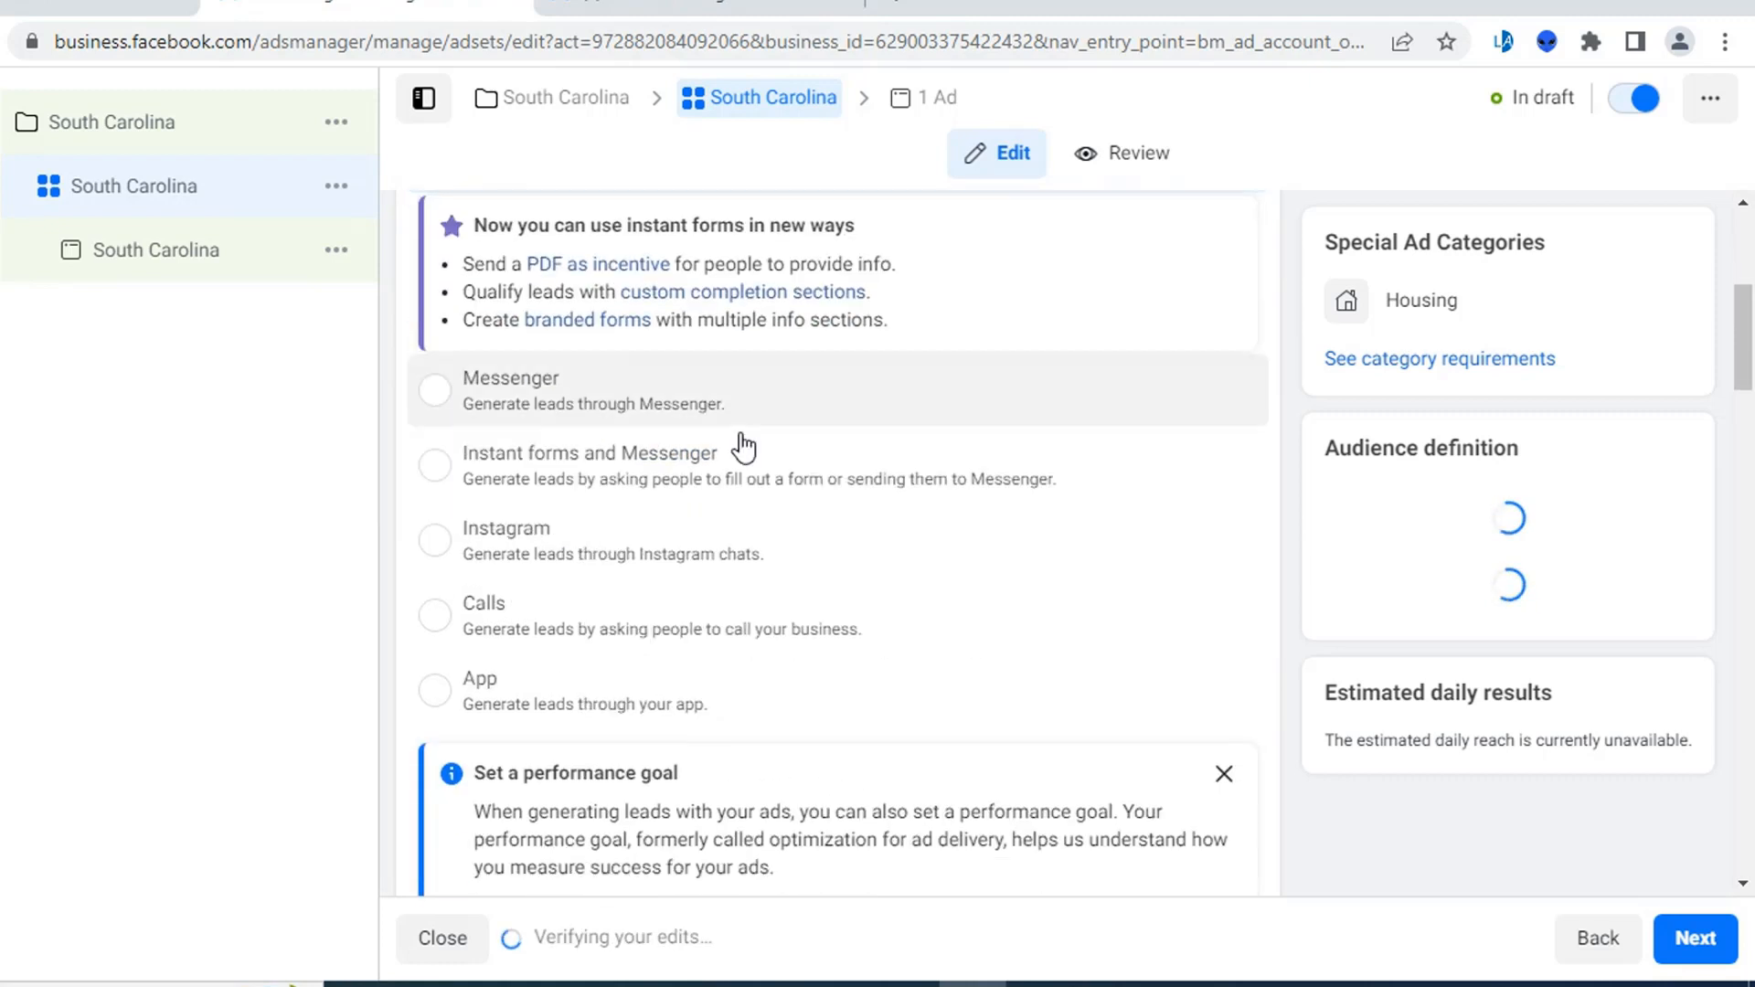
pyautogui.scroll(2, 743, 447)
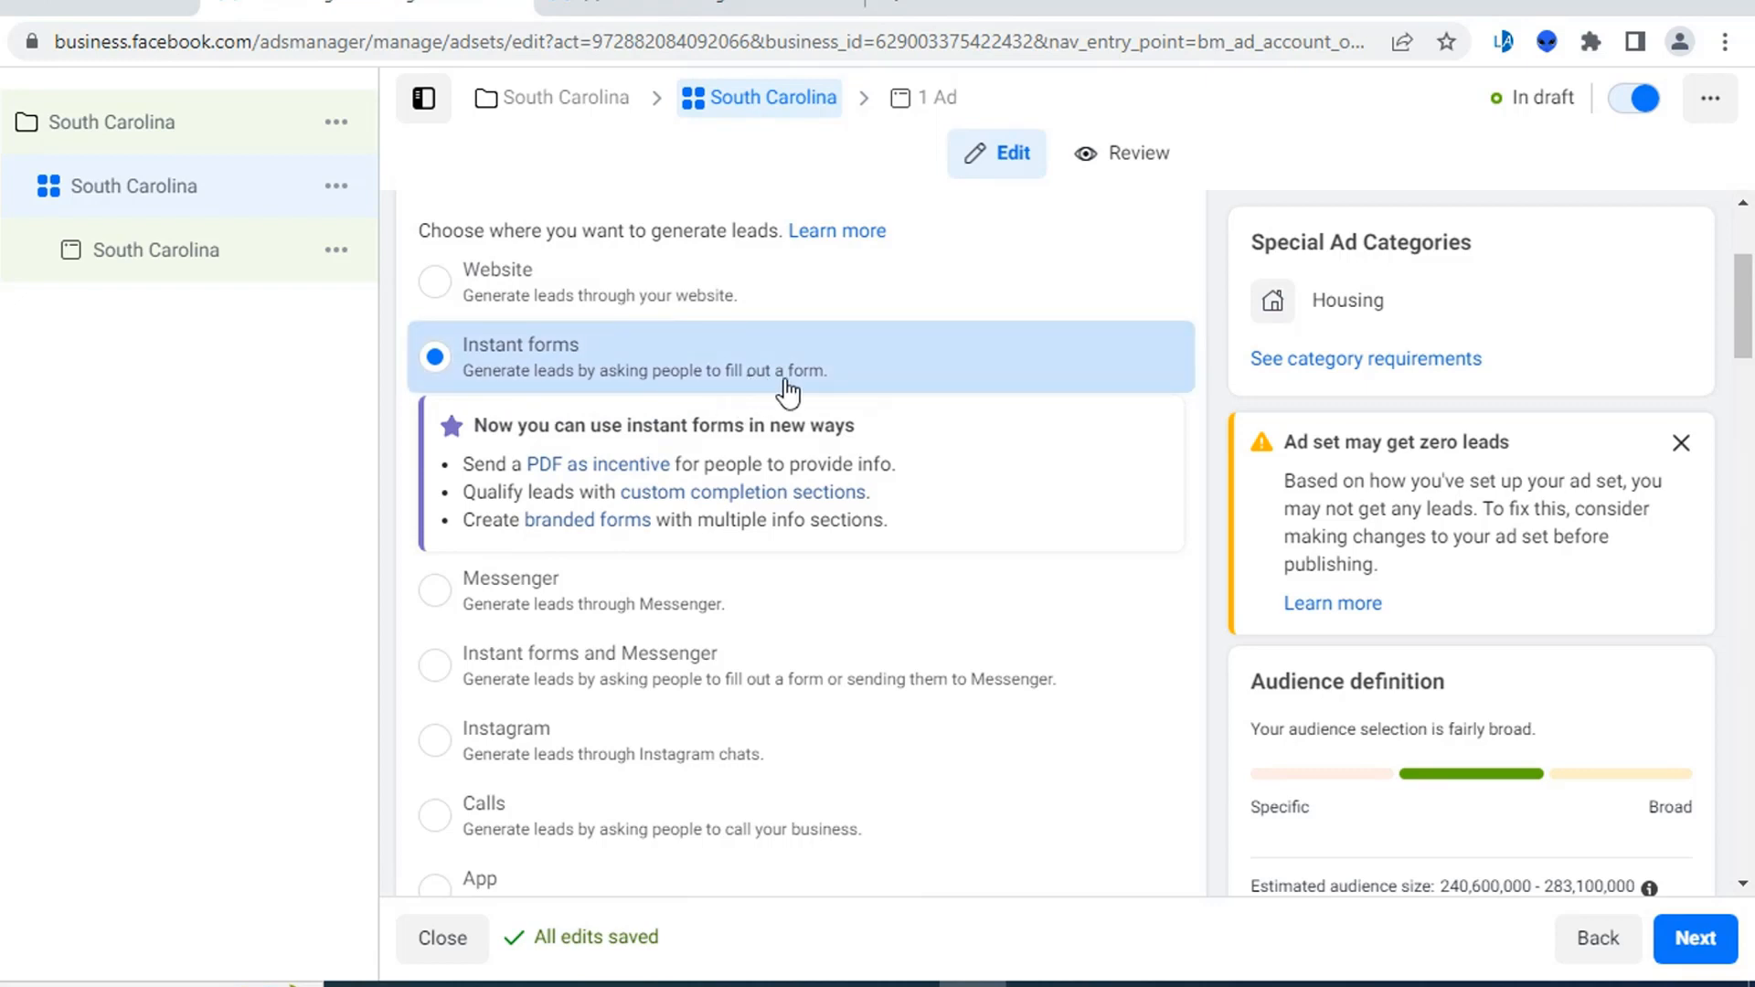
pyautogui.scroll(-2, 755, 393)
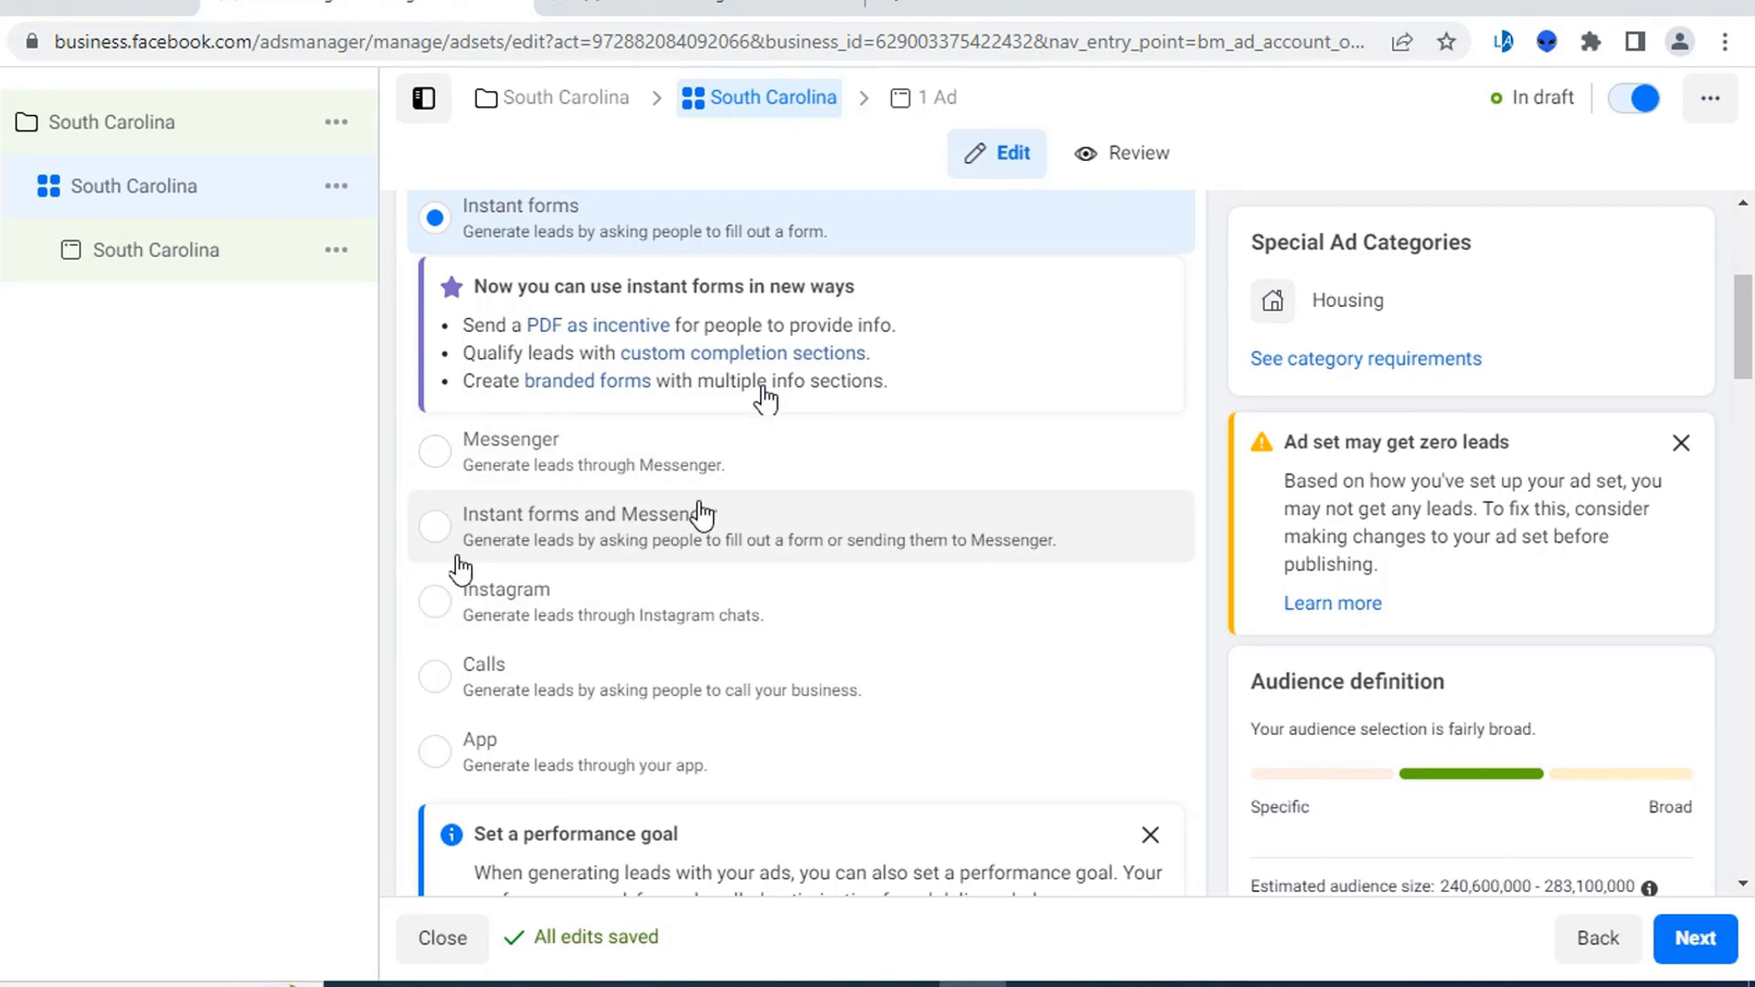
pyautogui.scroll(-2, 698, 509)
pyautogui.click(1157, 698)
pyautogui.scroll(3, 928, 576)
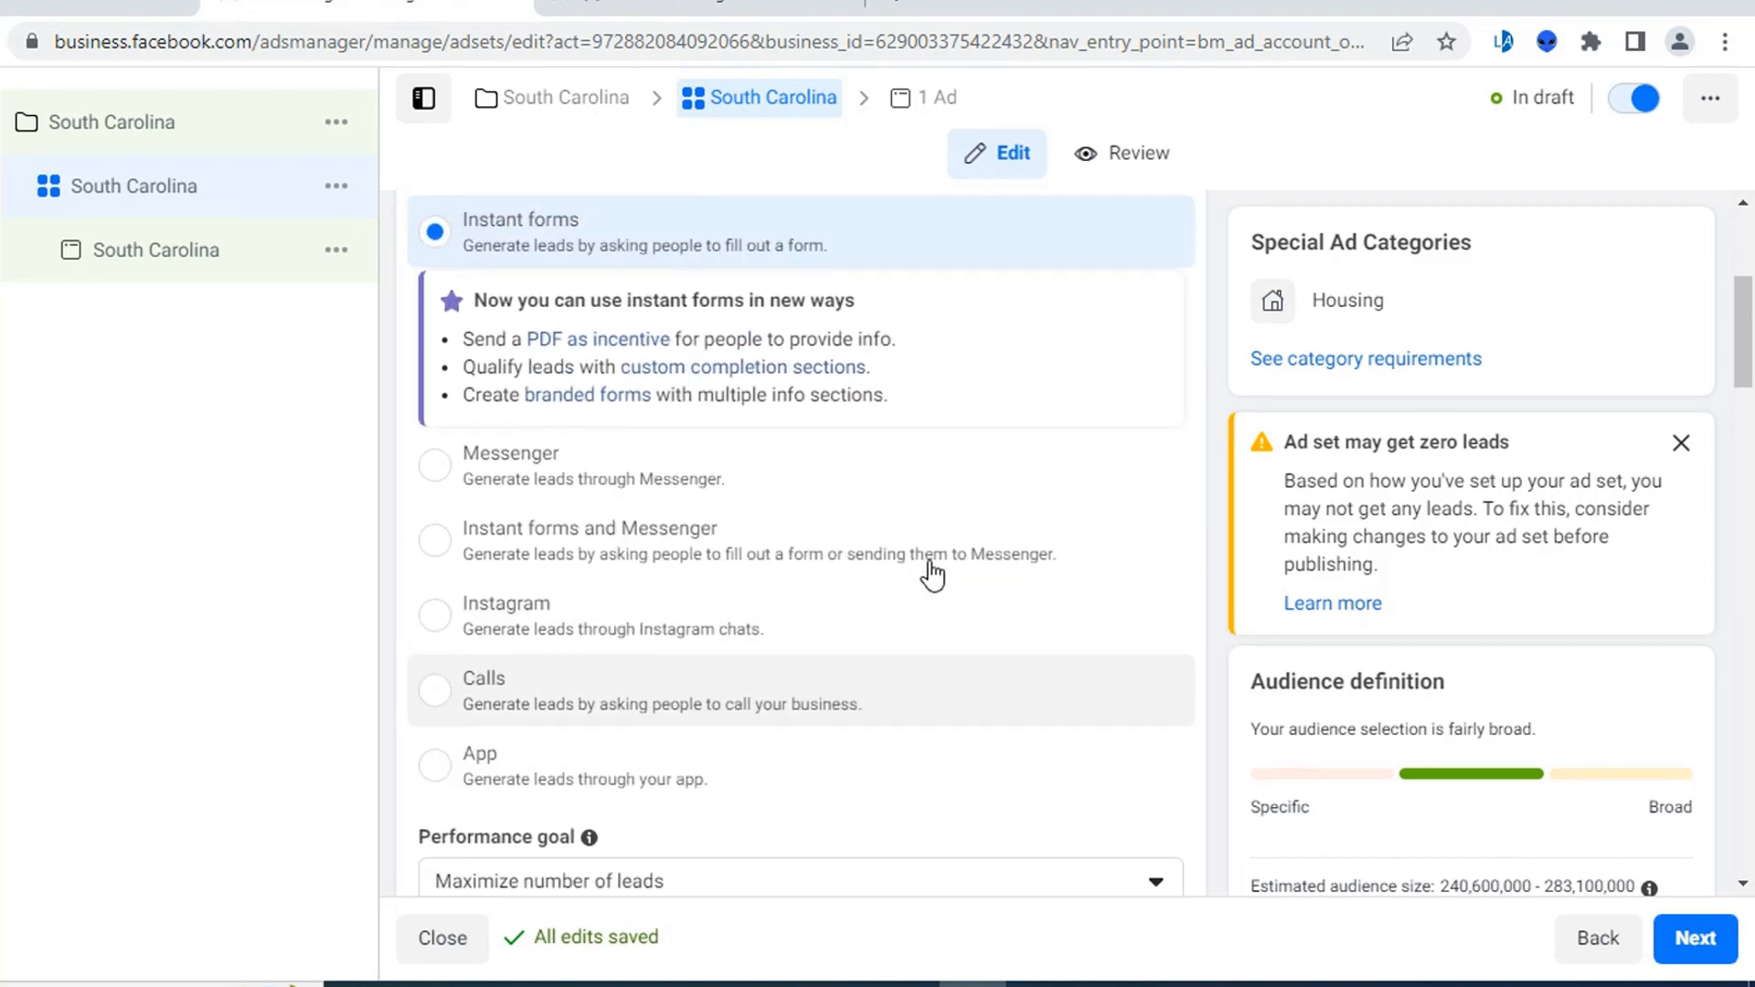
pyautogui.scroll(-5, 776, 470)
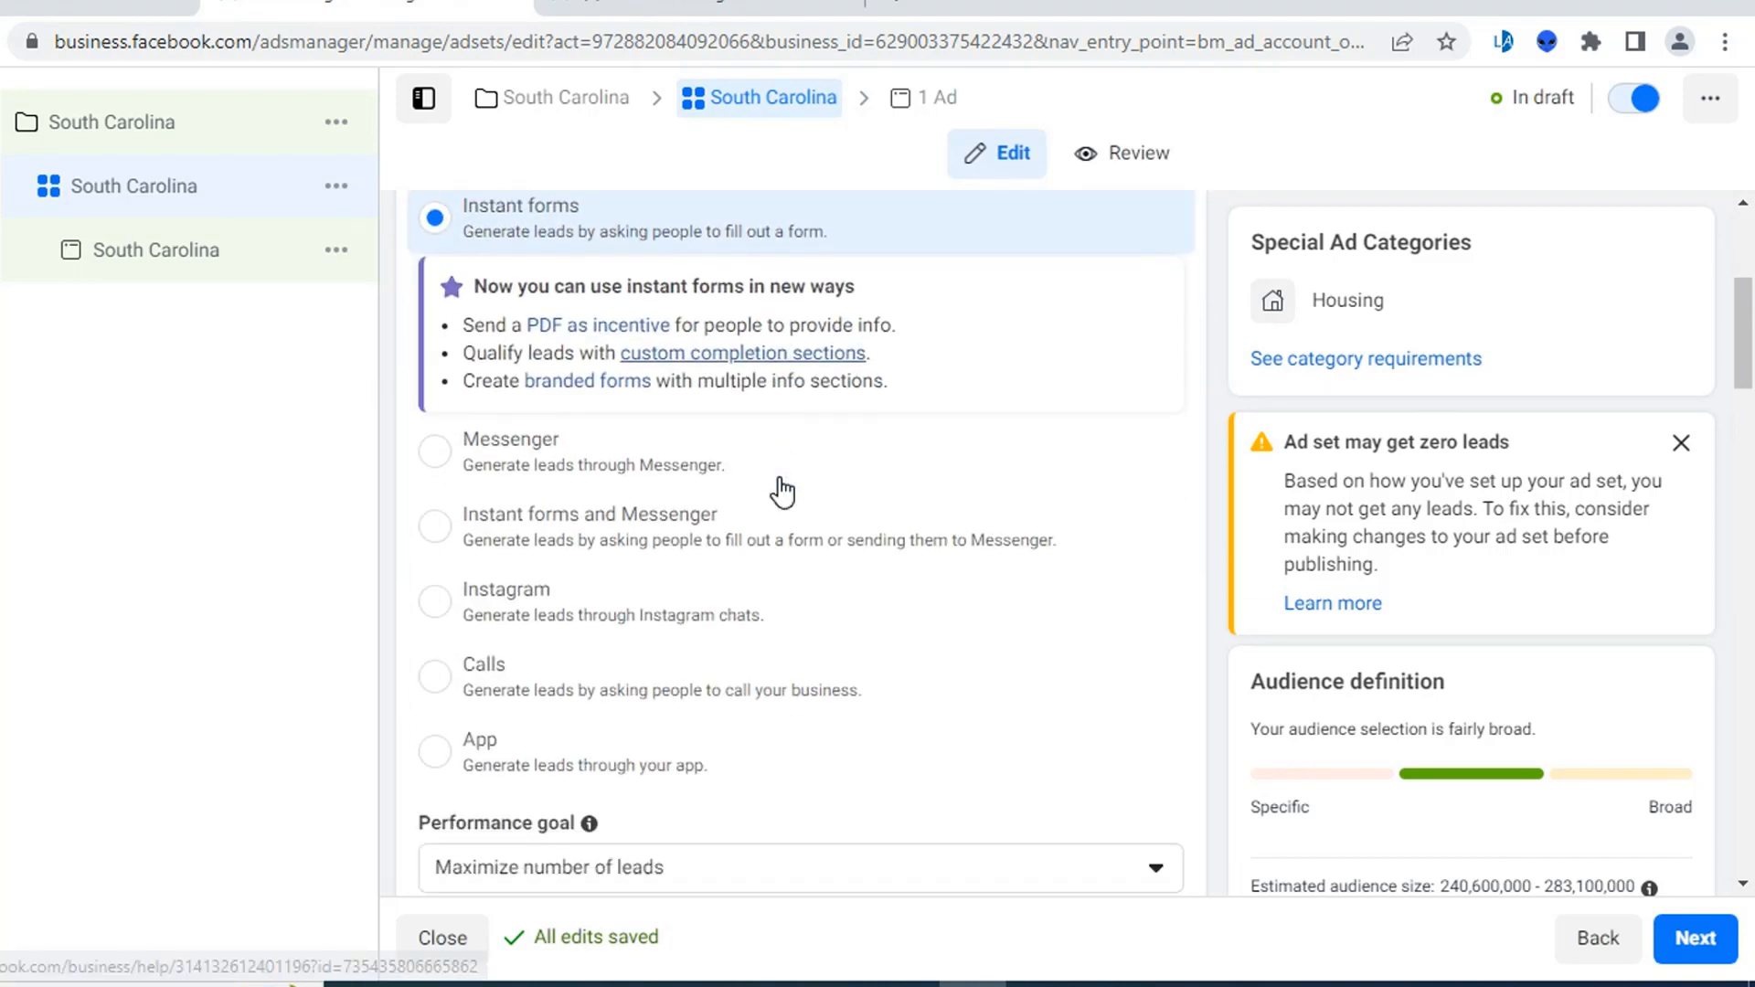
pyautogui.scroll(-2, 695, 503)
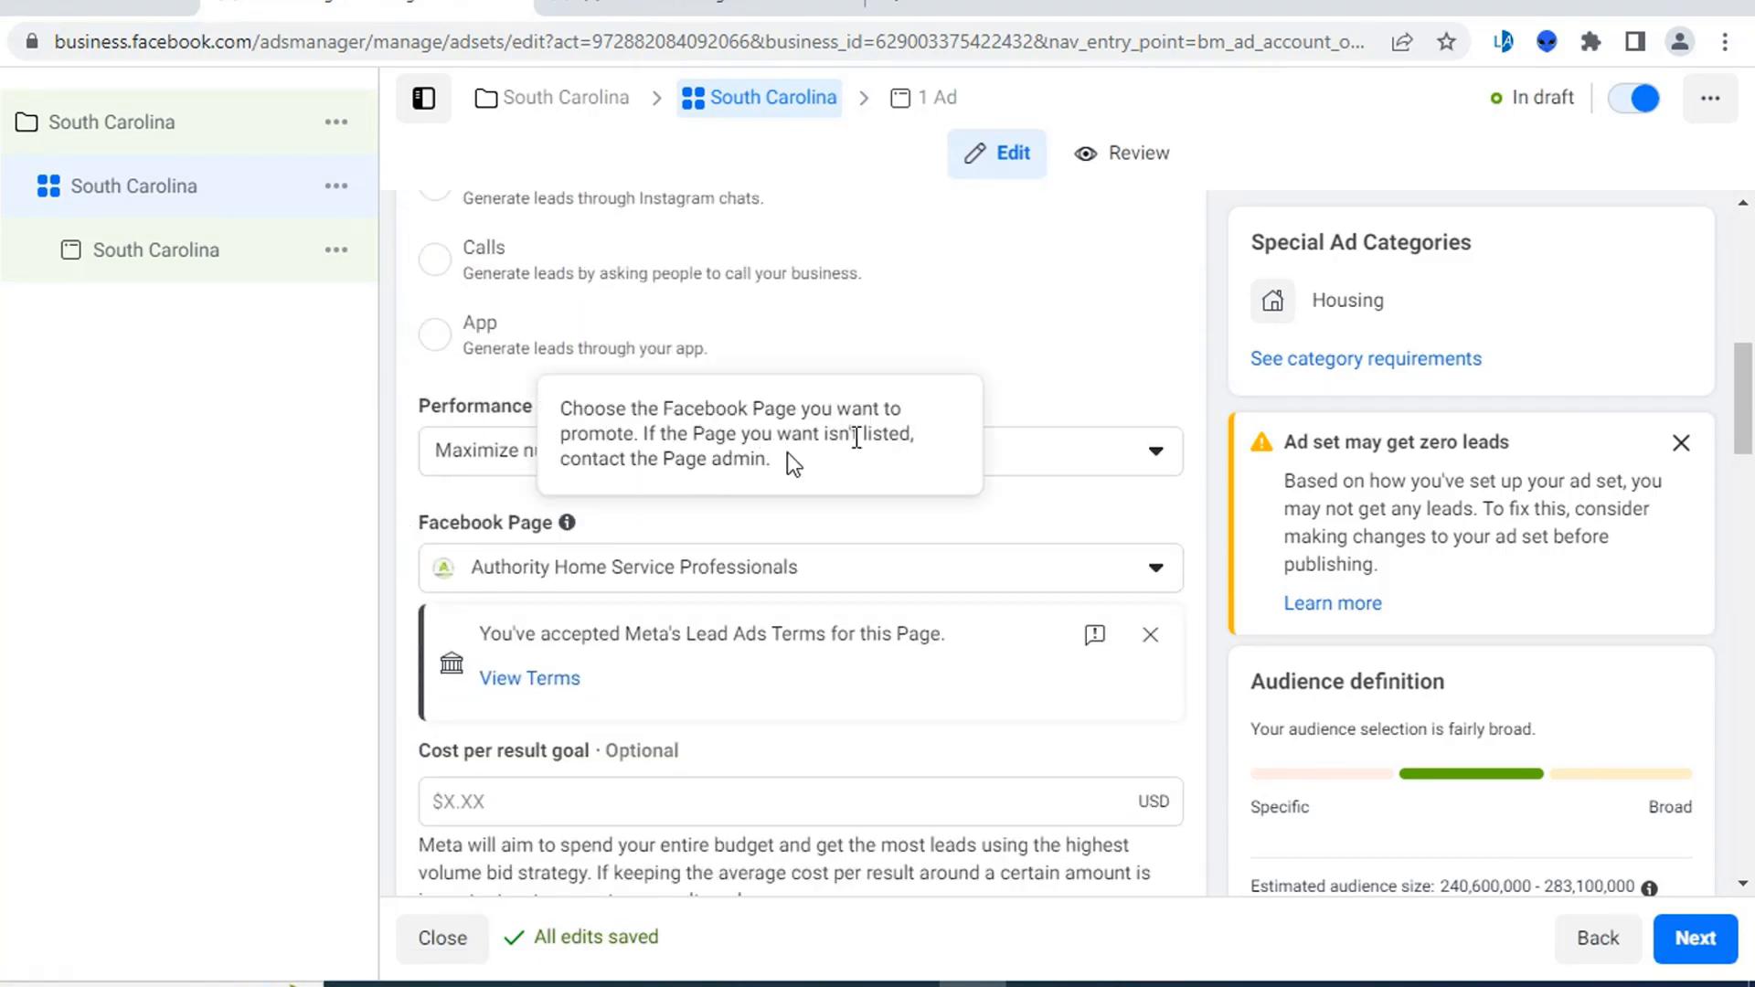
pyautogui.click(1031, 466)
pyautogui.click(987, 467)
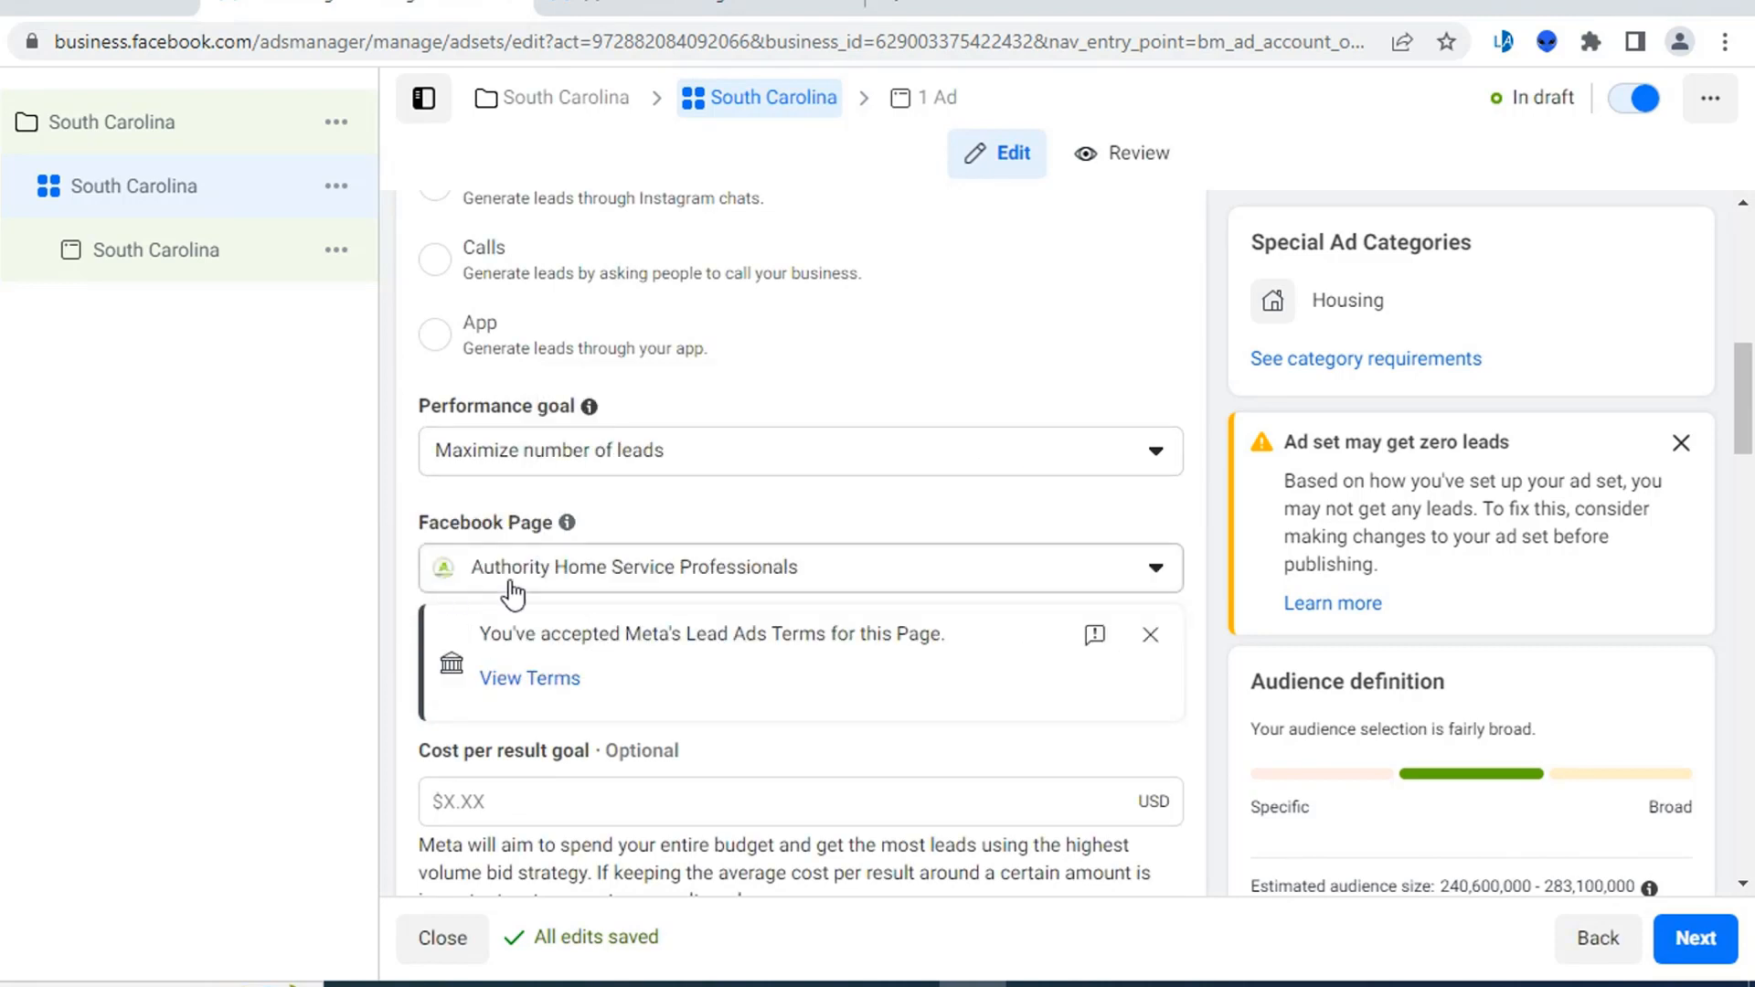
# - Set the ad set's Facebook Page to Authority Roofing 803 from the personal pages
pyautogui.scroll(-2, 514, 591)
pyautogui.click(896, 439)
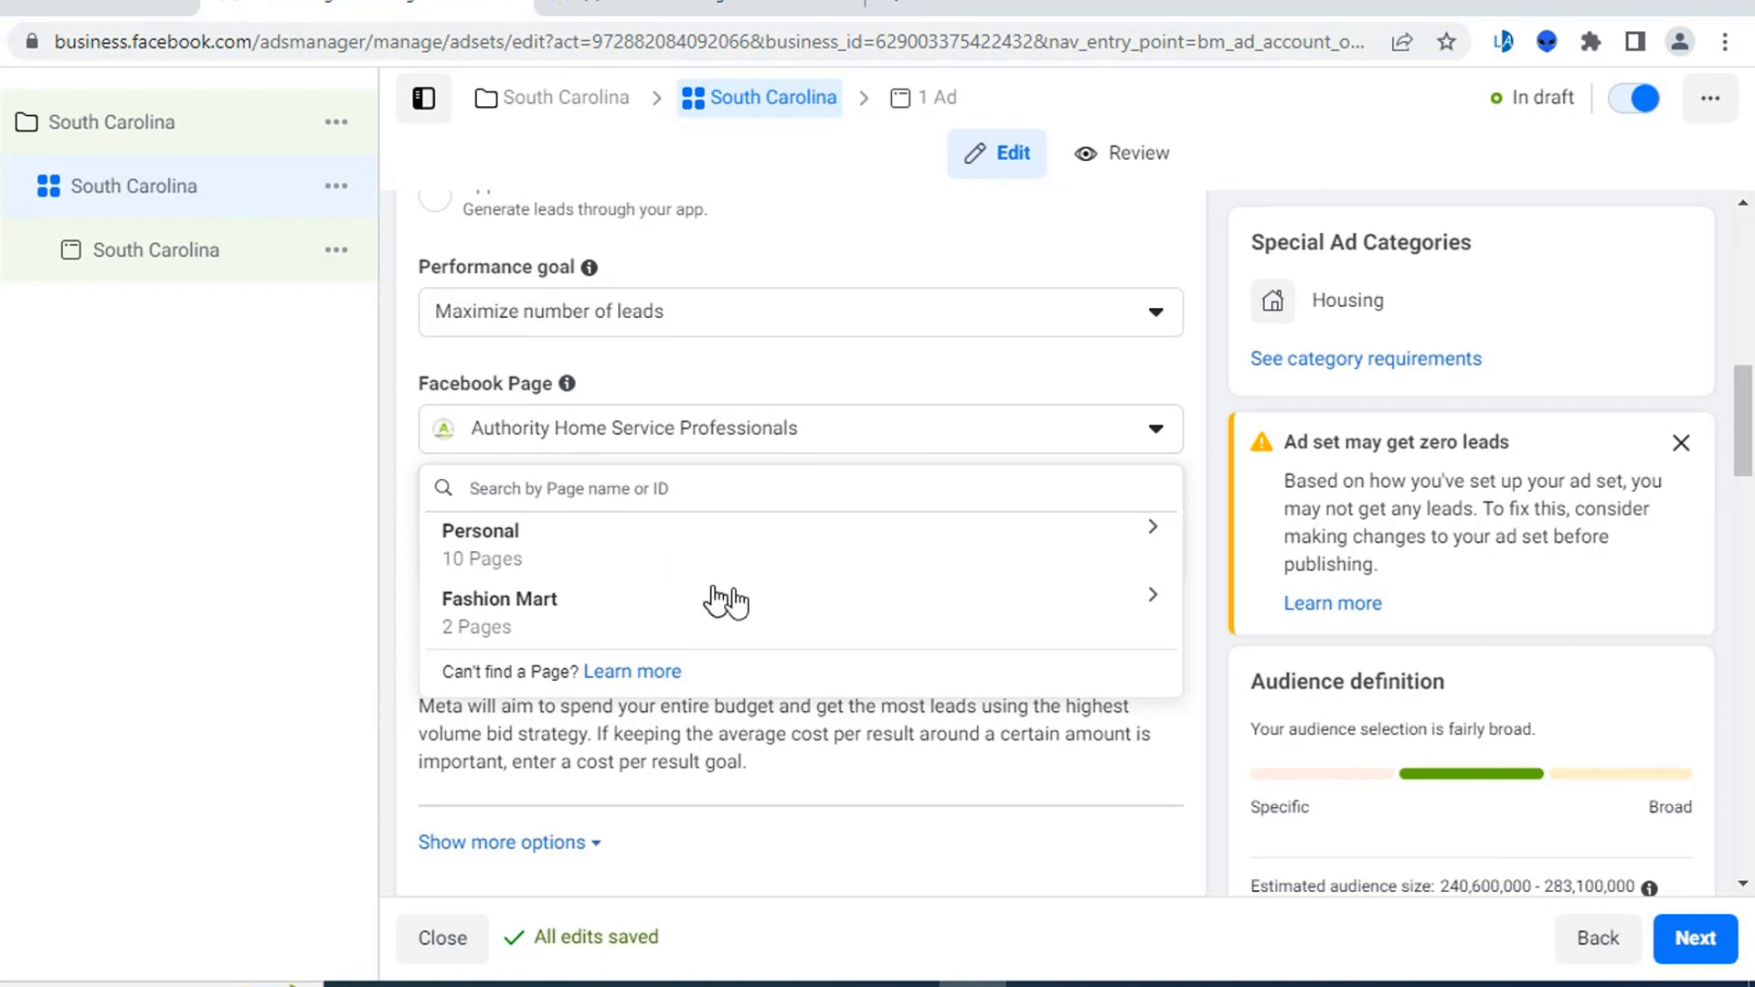
pyautogui.click(773, 549)
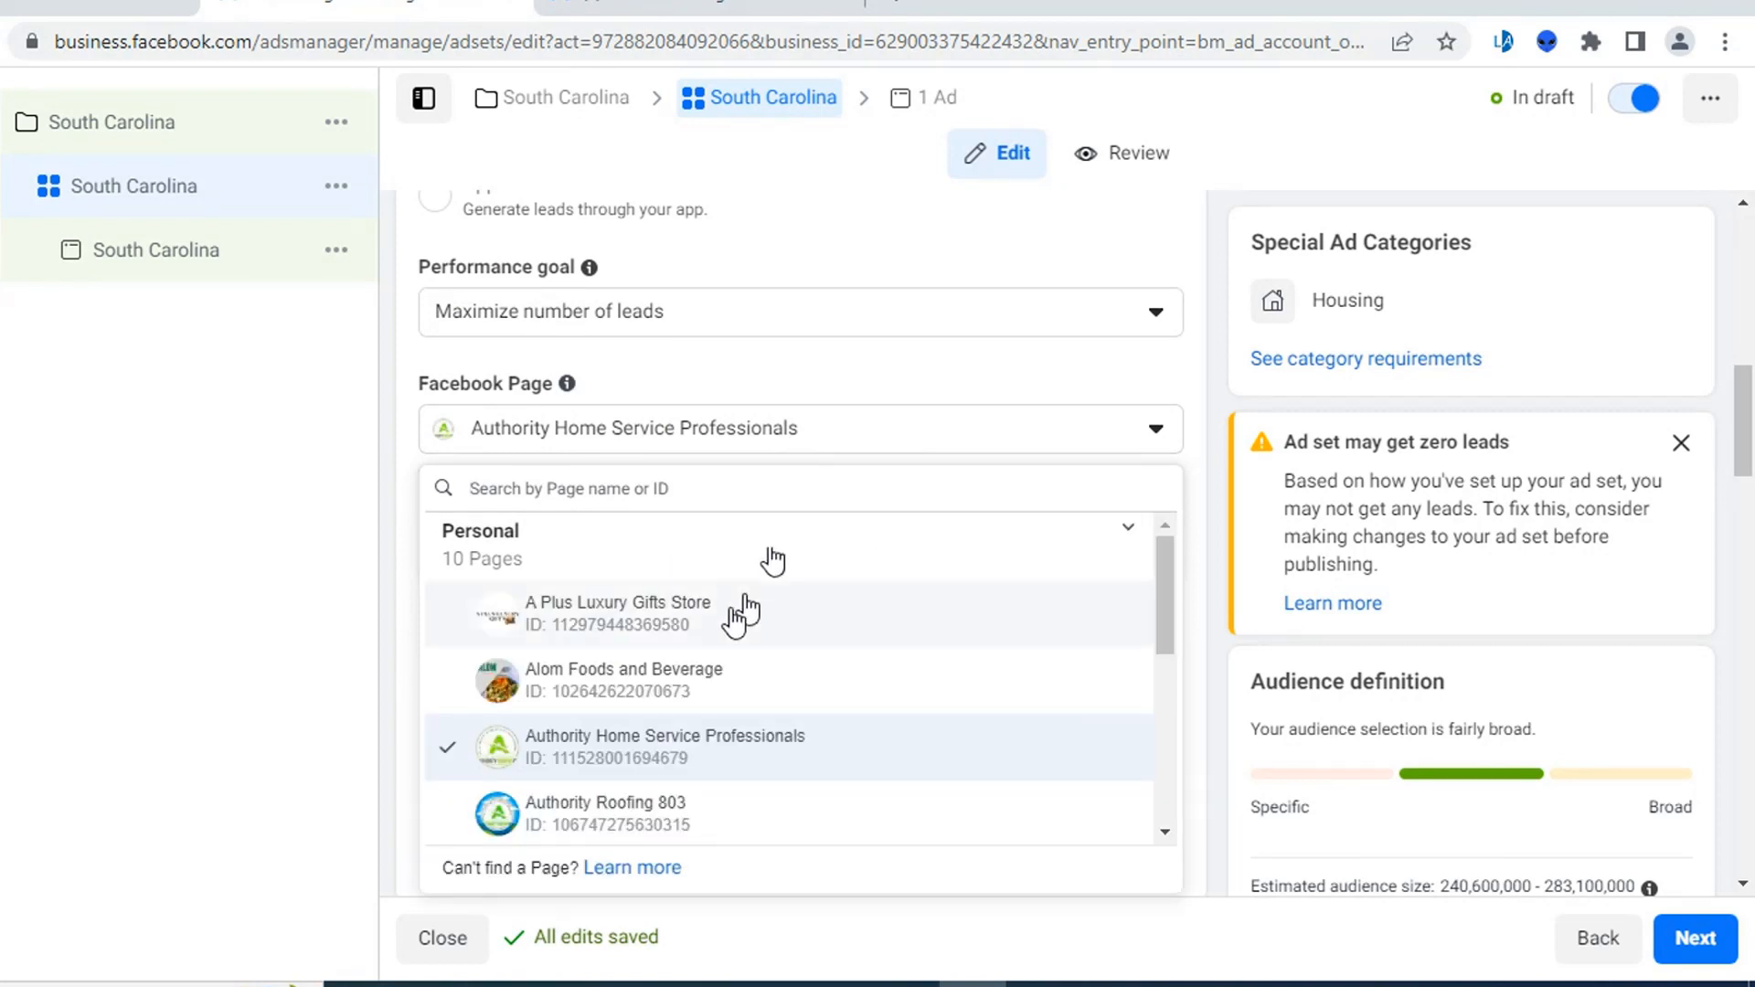
pyautogui.click(668, 814)
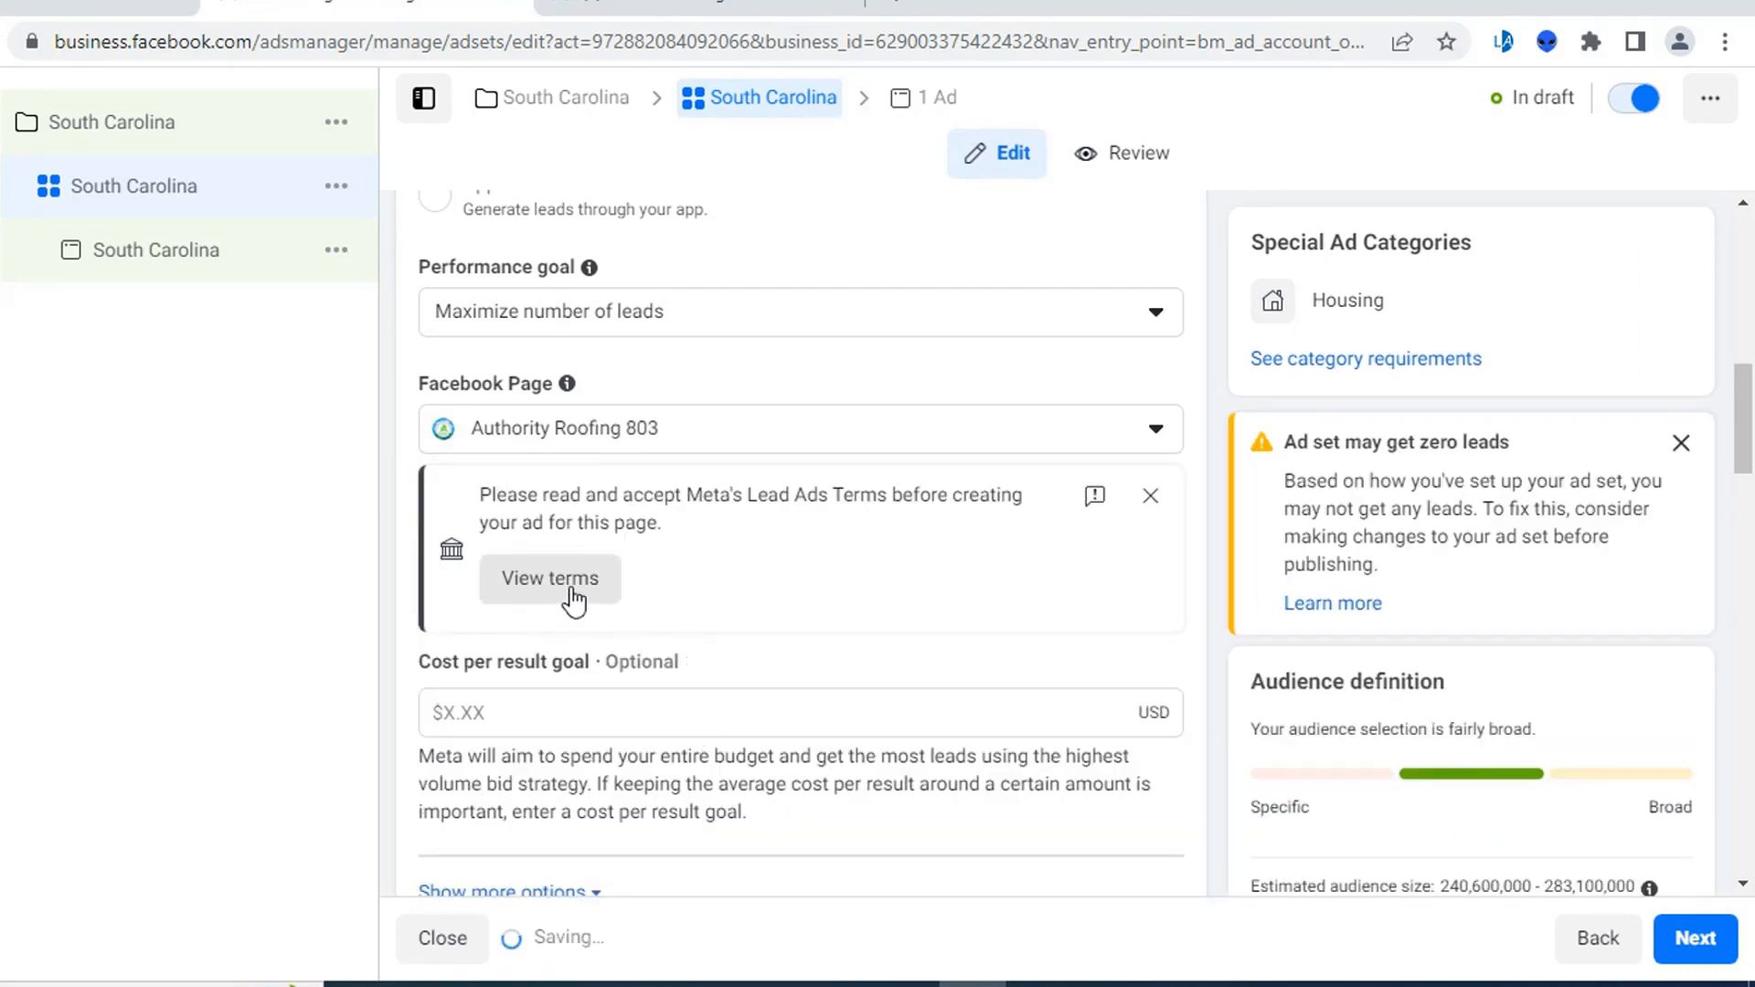
# - Agree to Meta's Lead Ads Terms for the chosen Page and dismiss the terms notice
pyautogui.click(557, 663)
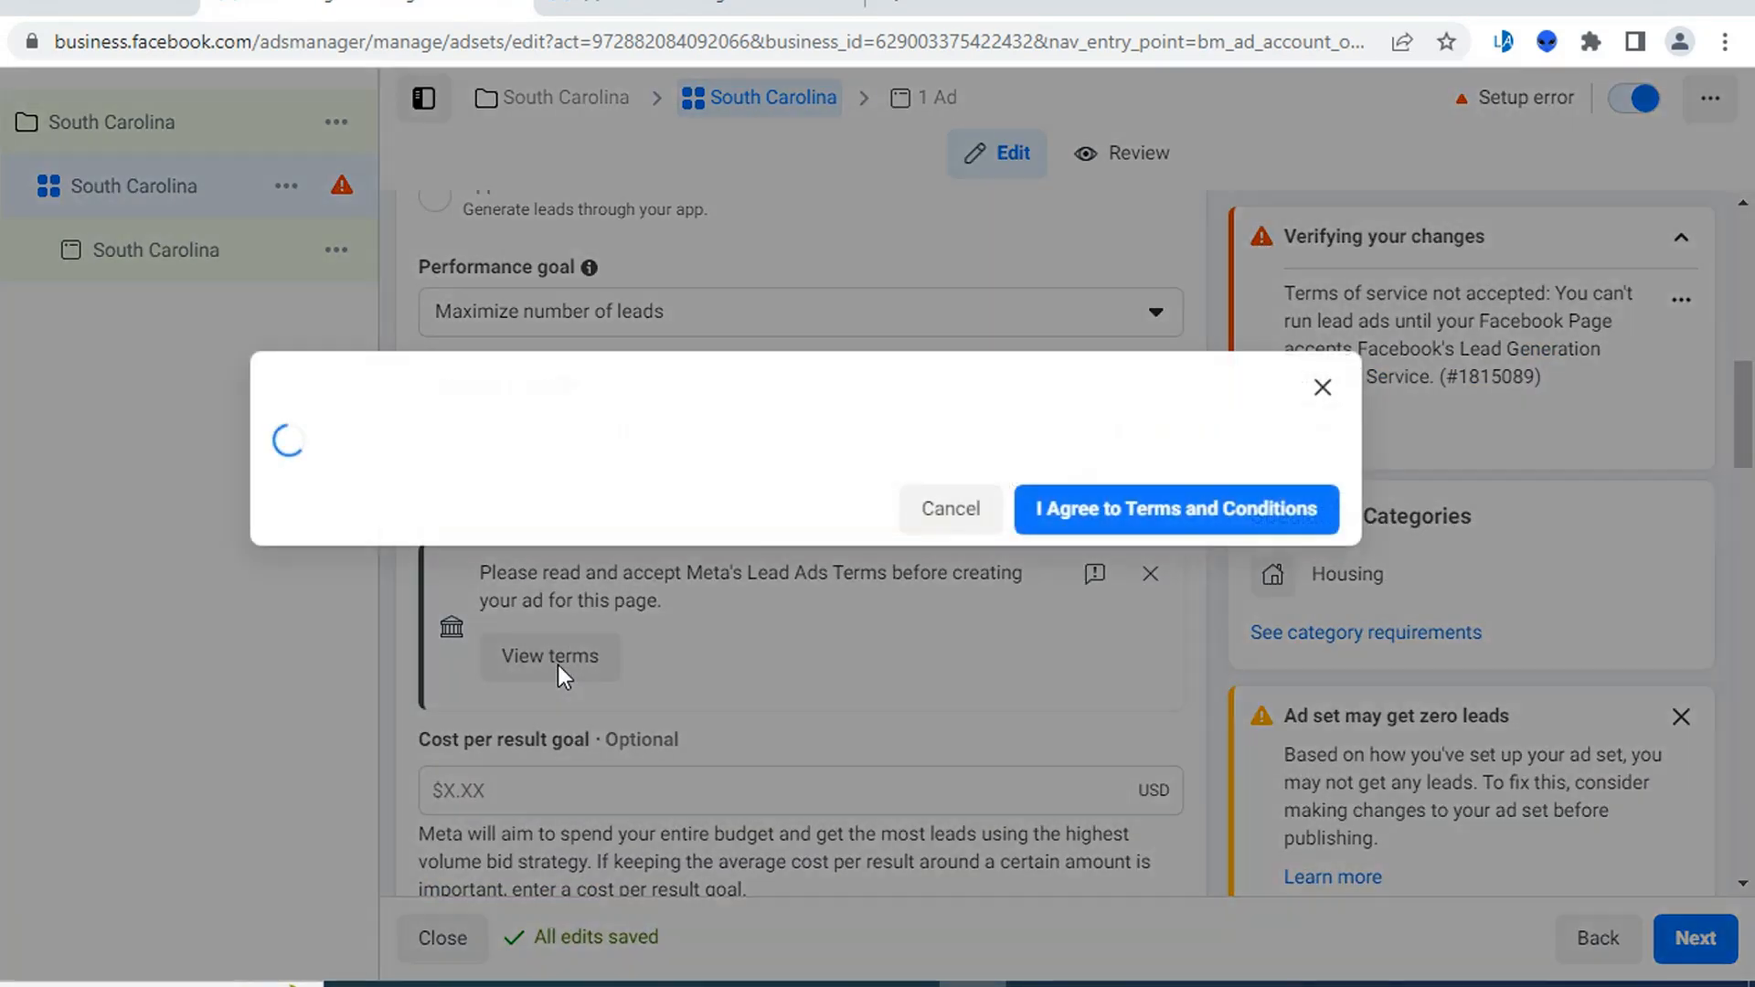
pyautogui.scroll(-10, 1092, 631)
pyautogui.click(1223, 827)
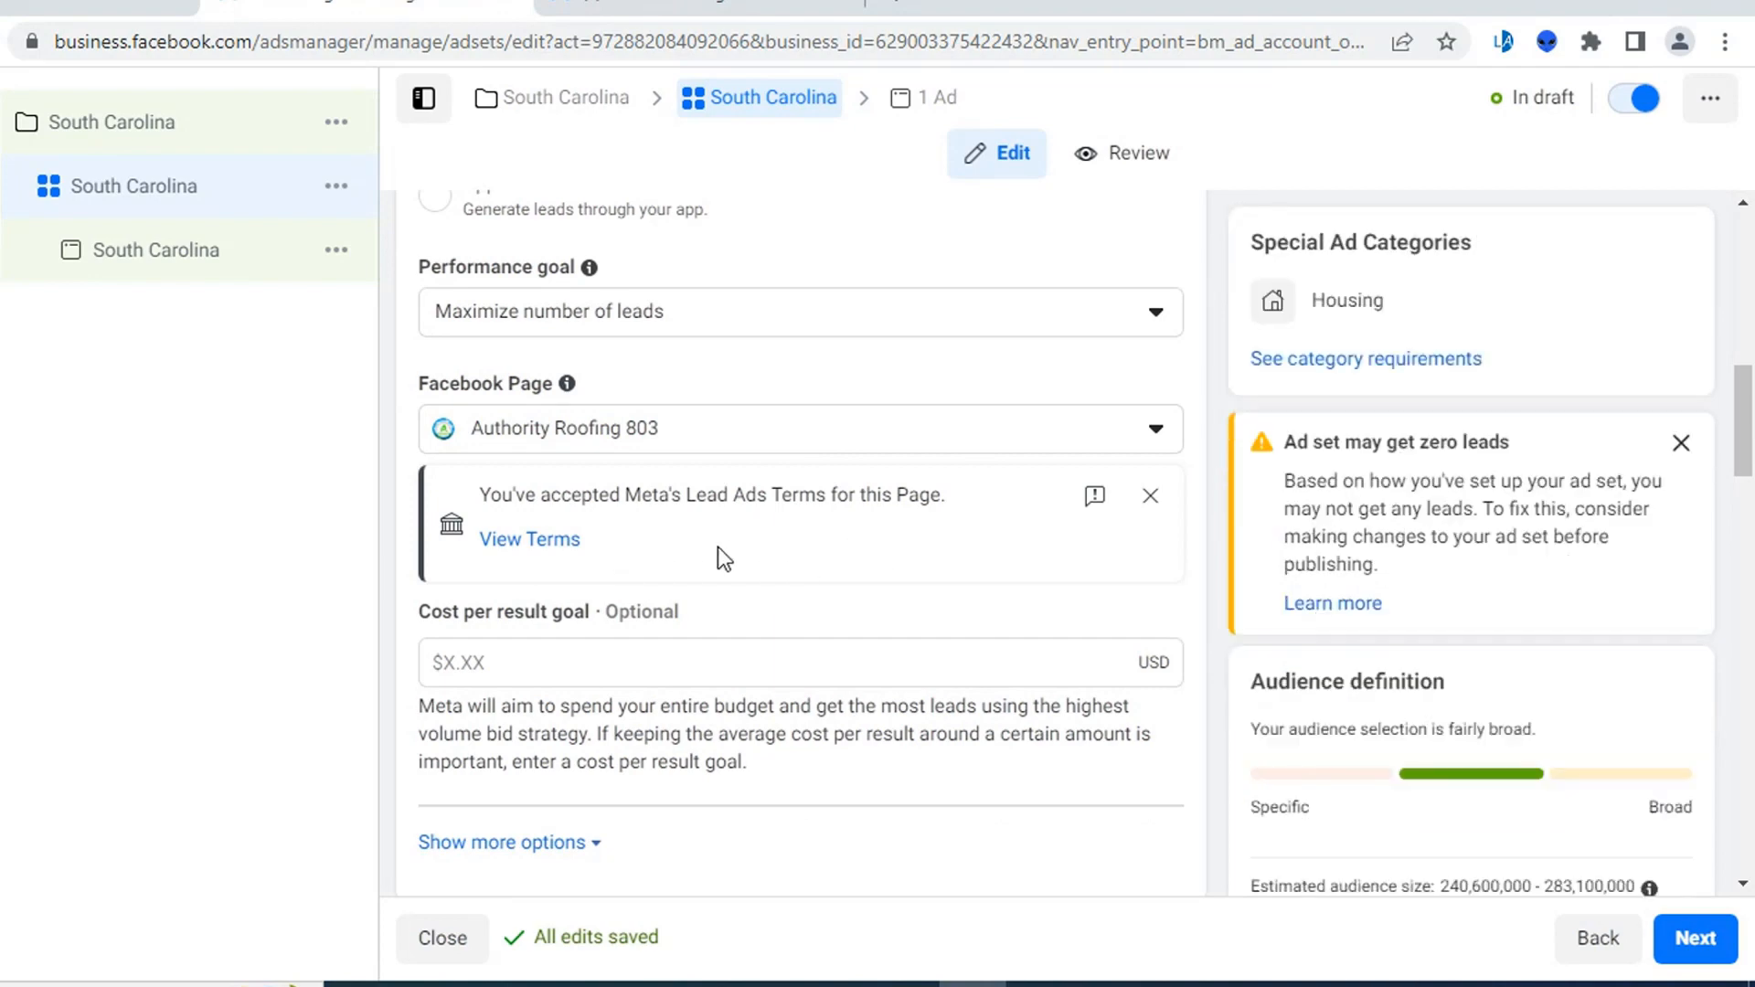
pyautogui.click(1148, 503)
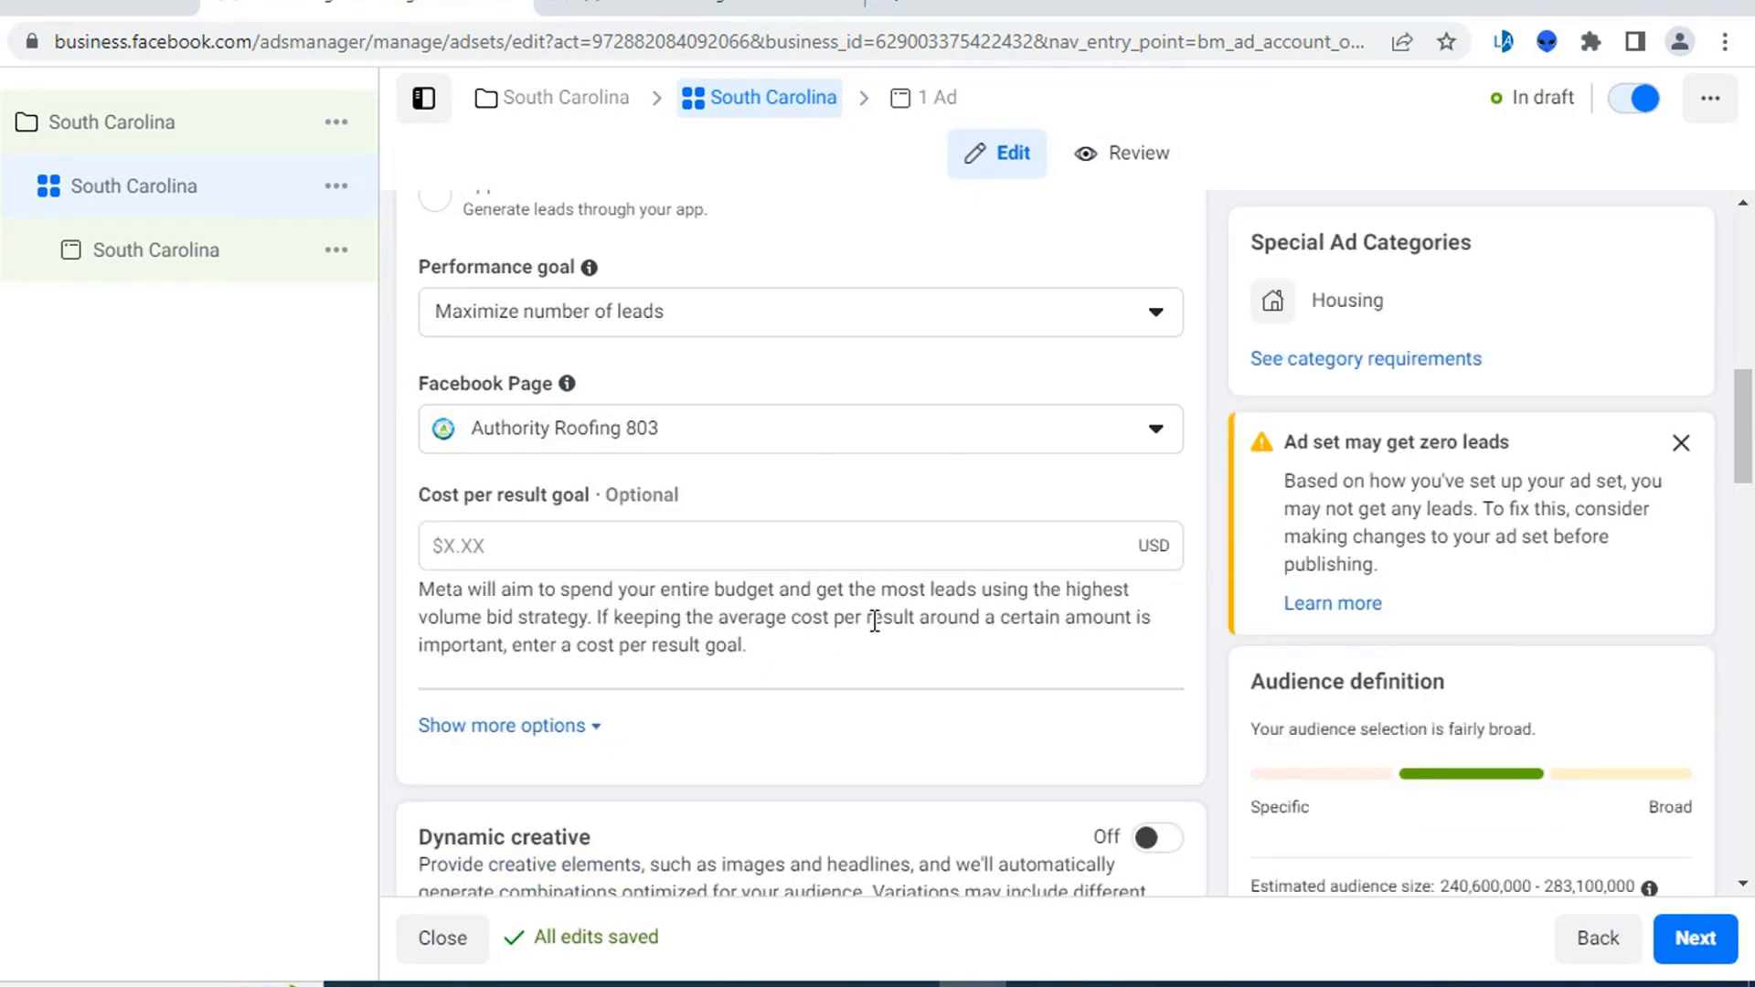
# - Look over the ad set's budget, schedule, targeting and placements, and continue to the ad settings
pyautogui.scroll(-7, 866, 622)
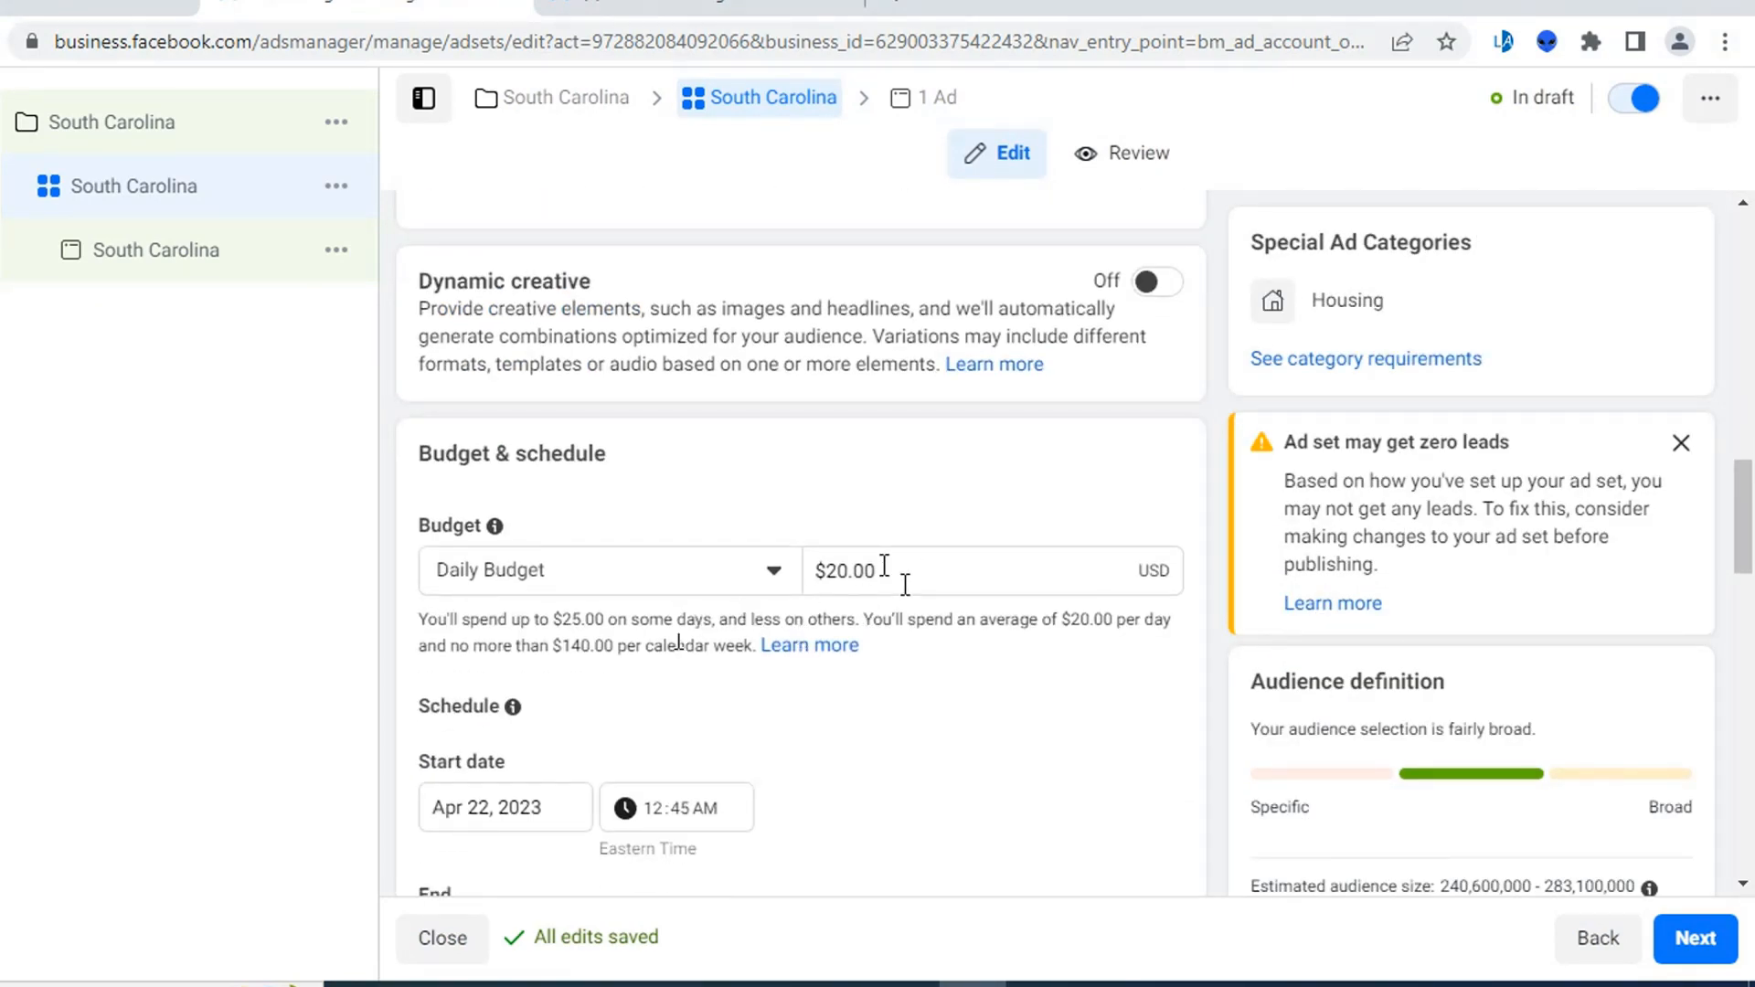
pyautogui.scroll(-15, 813, 638)
pyautogui.scroll(8, 813, 639)
pyautogui.scroll(-7, 814, 639)
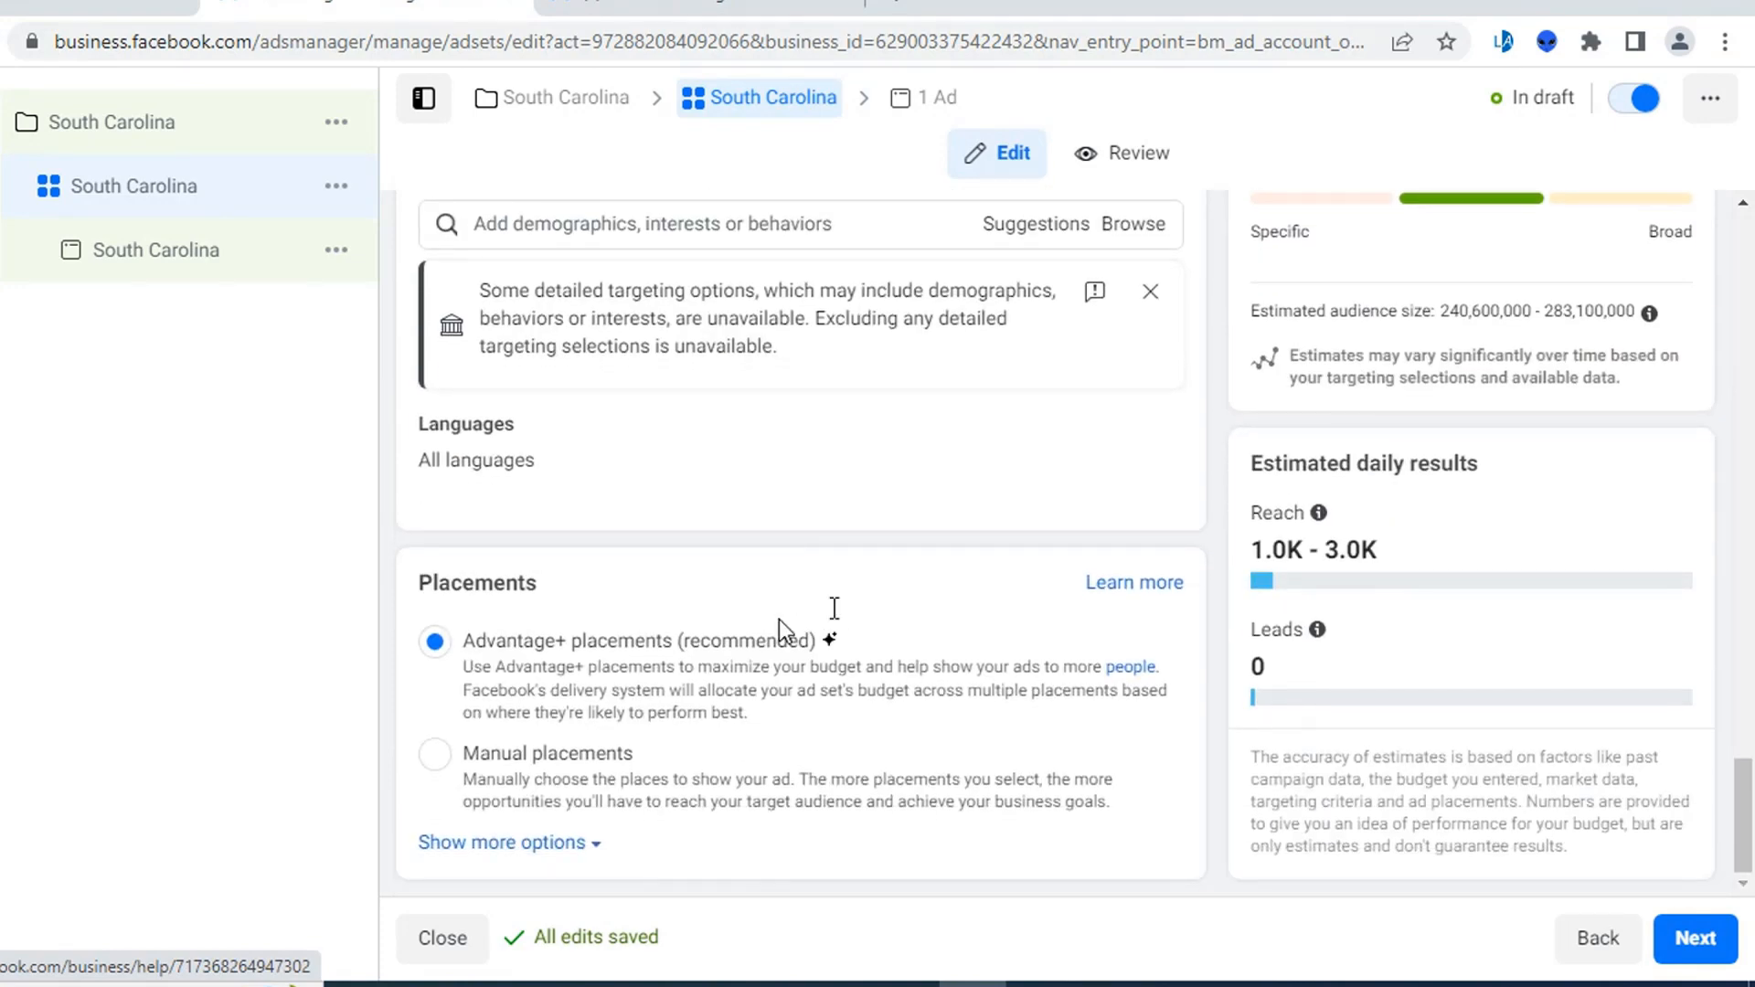
pyautogui.click(1695, 939)
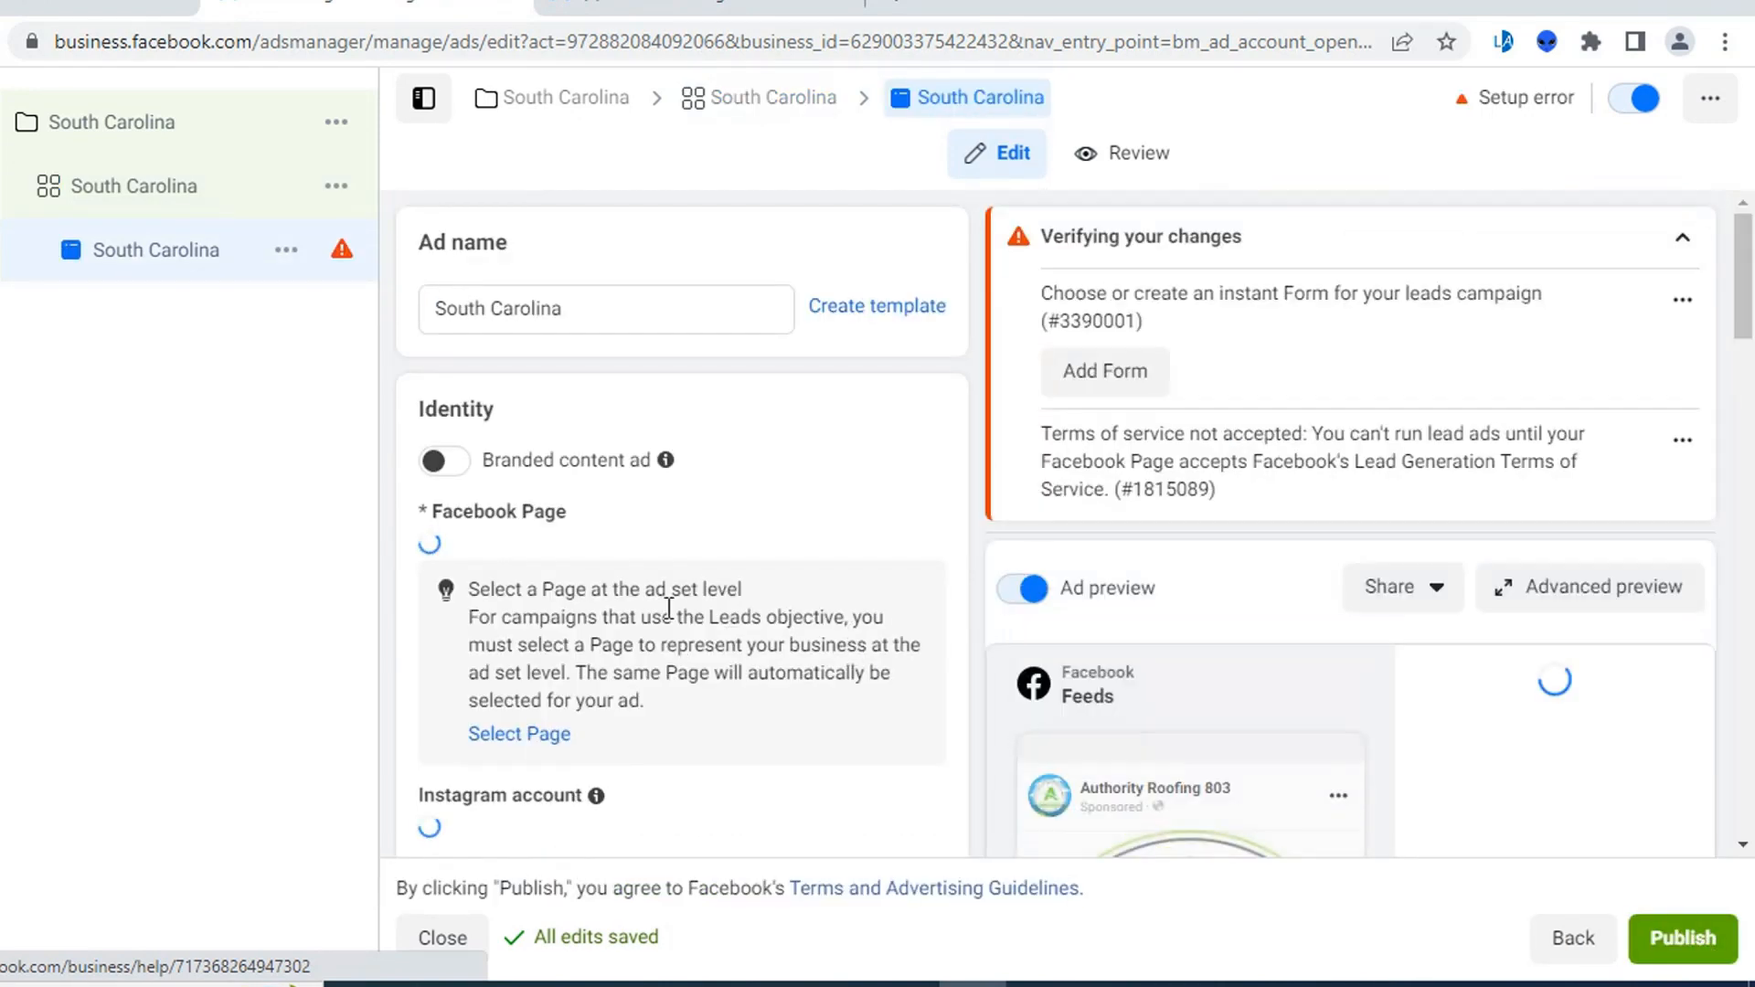
# - Remove all preloaded media from the ad creative
pyautogui.scroll(-3, 676, 594)
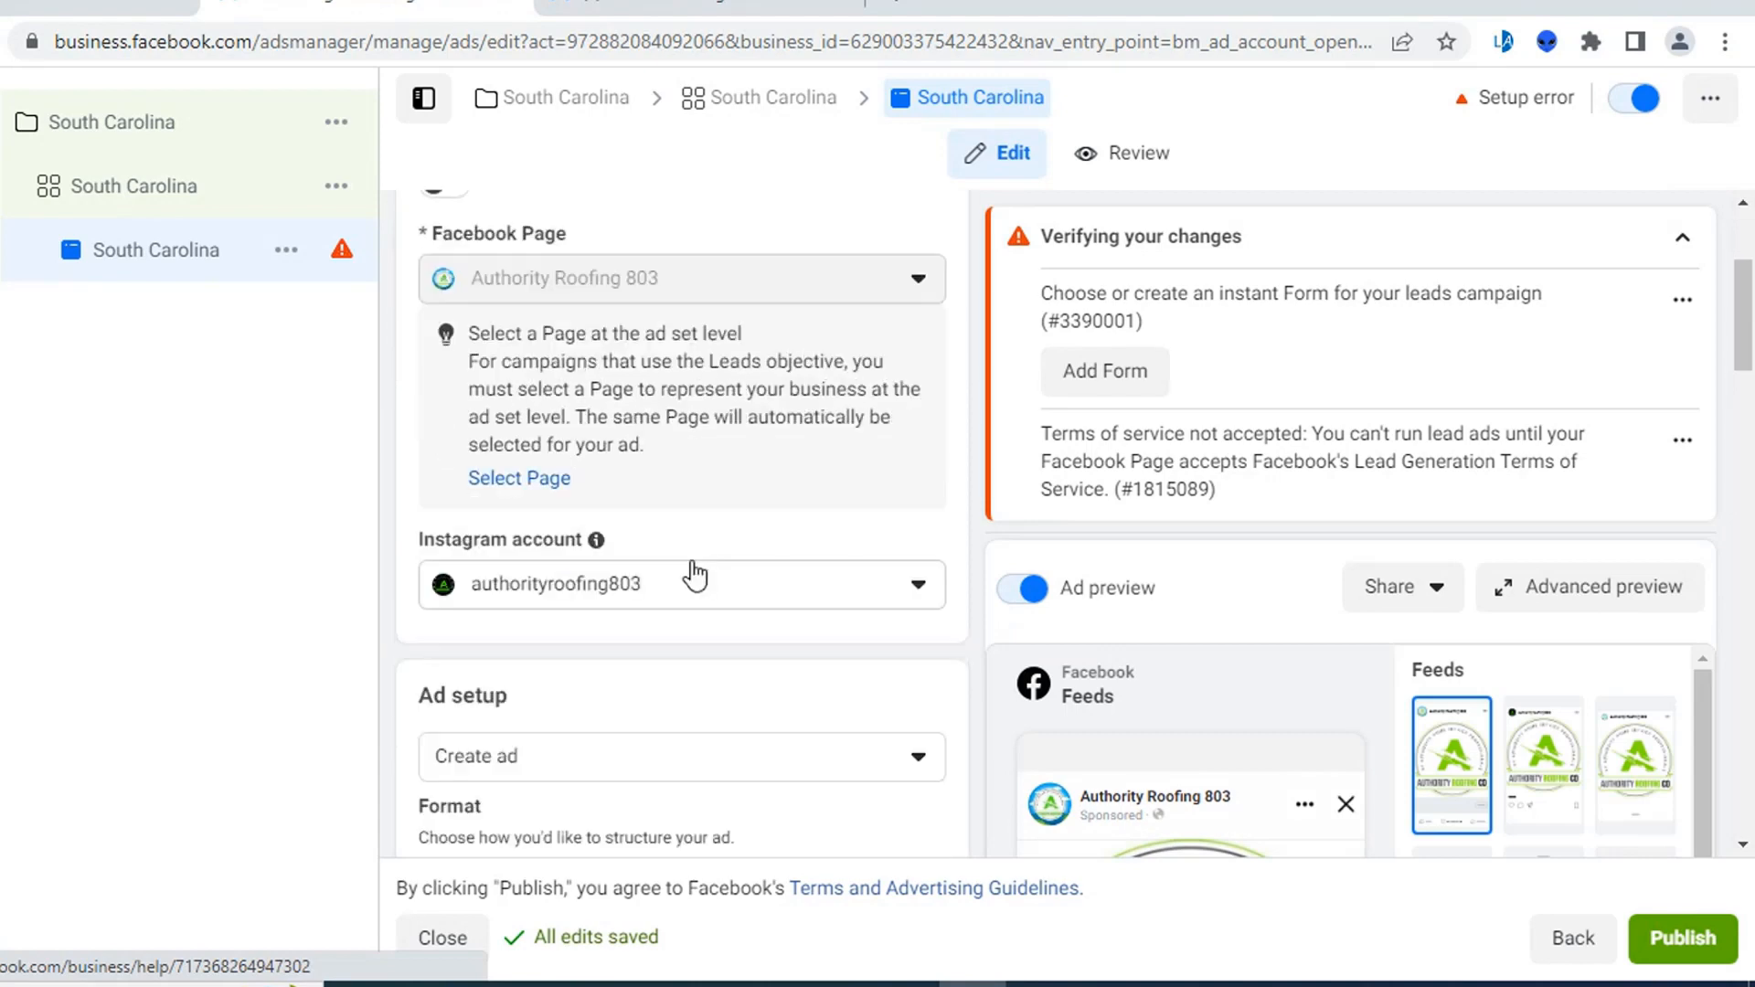
pyautogui.scroll(-12, 723, 526)
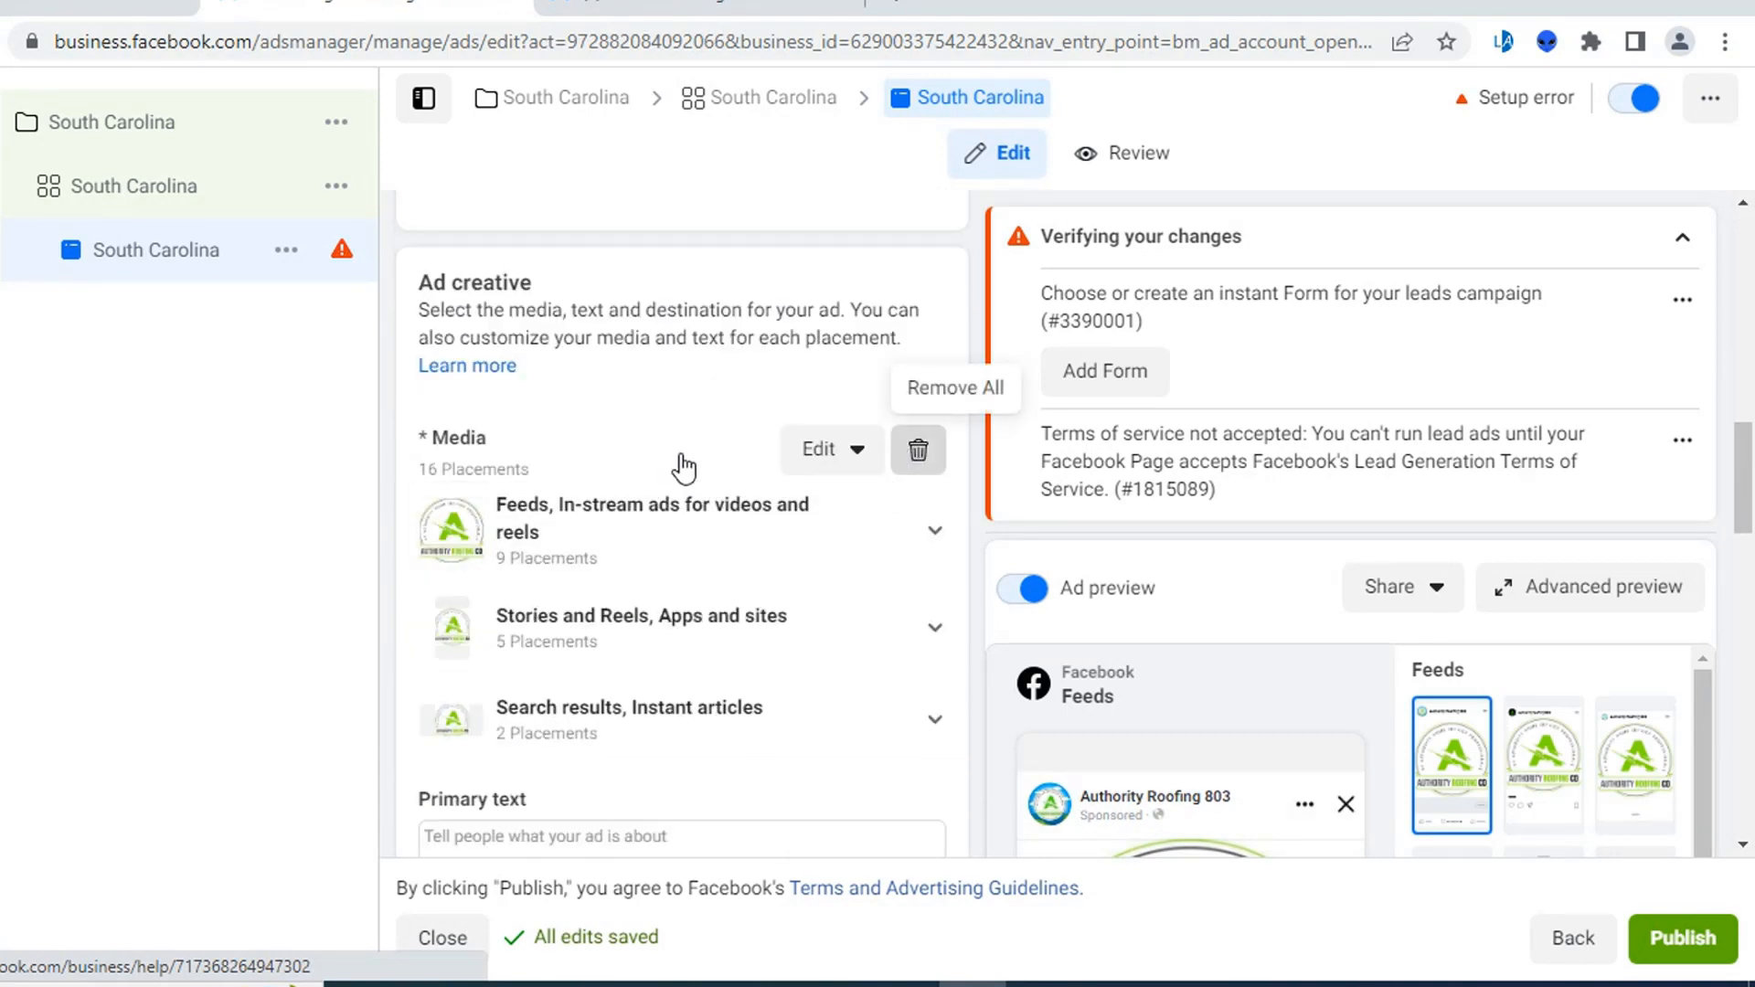
pyautogui.click(918, 450)
pyautogui.scroll(-2, 692, 435)
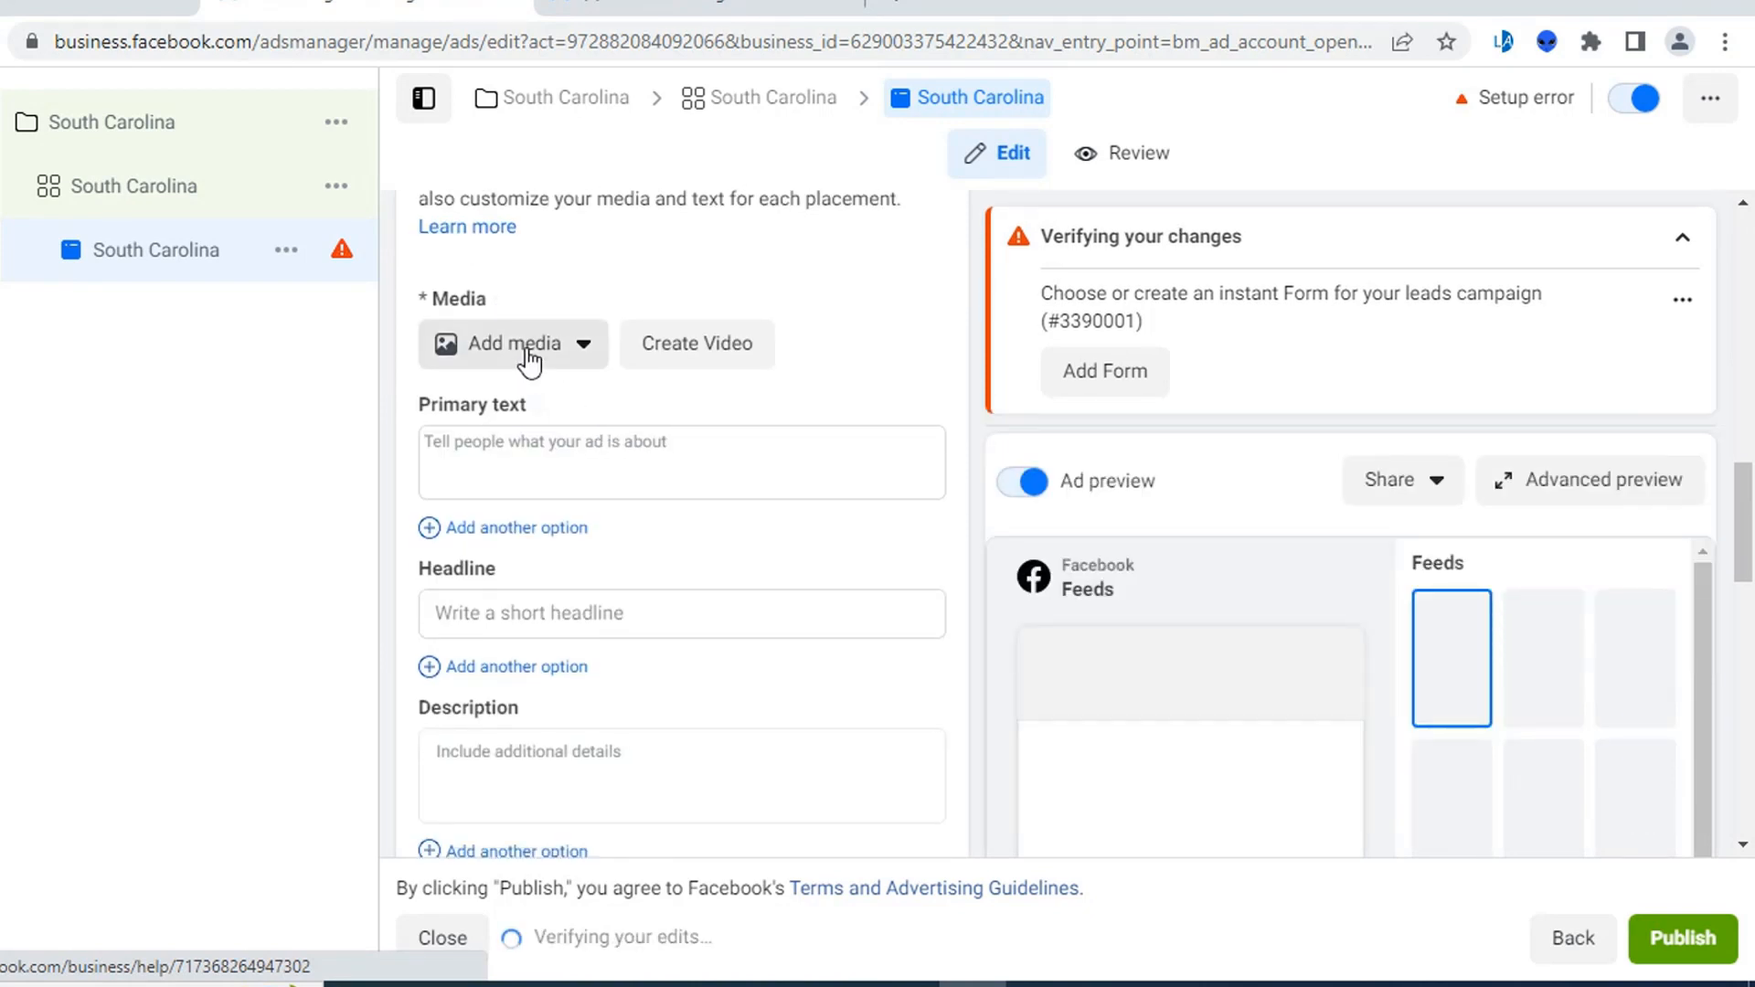
# - Add the "Experts in Roofing and Home Services" image from the account images to the ad, accepting the suggested placement crops
pyautogui.click(525, 352)
pyautogui.click(519, 404)
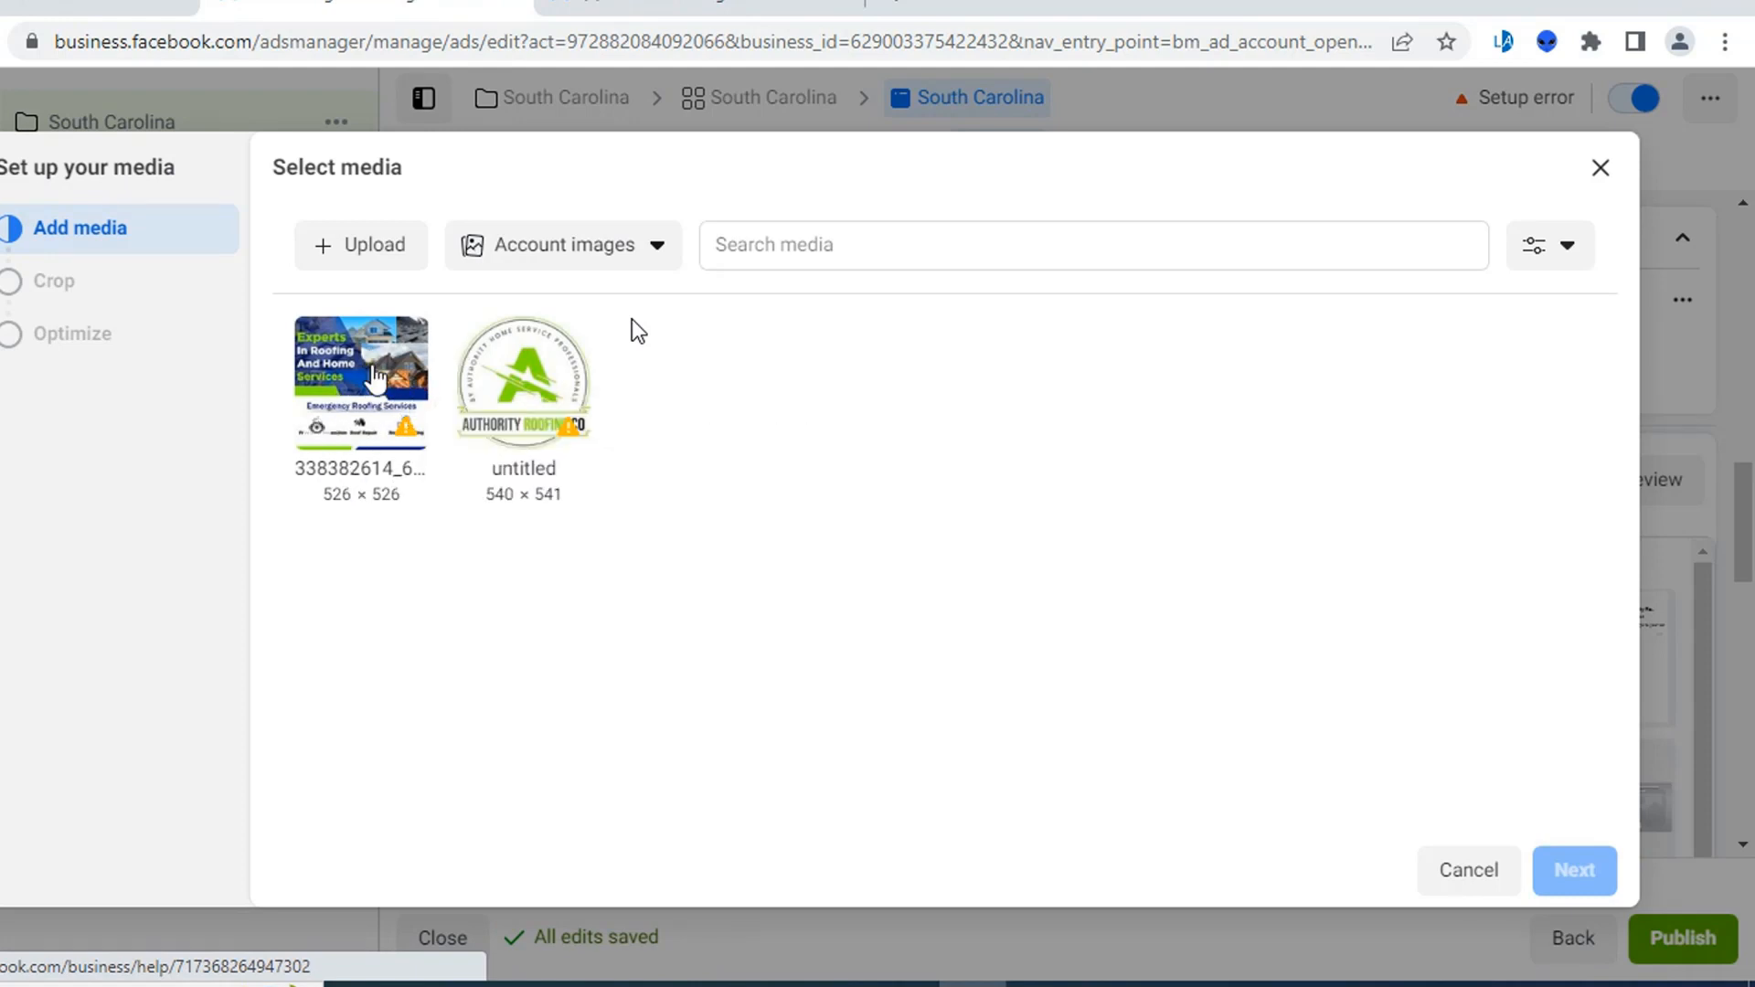
pyautogui.click(382, 373)
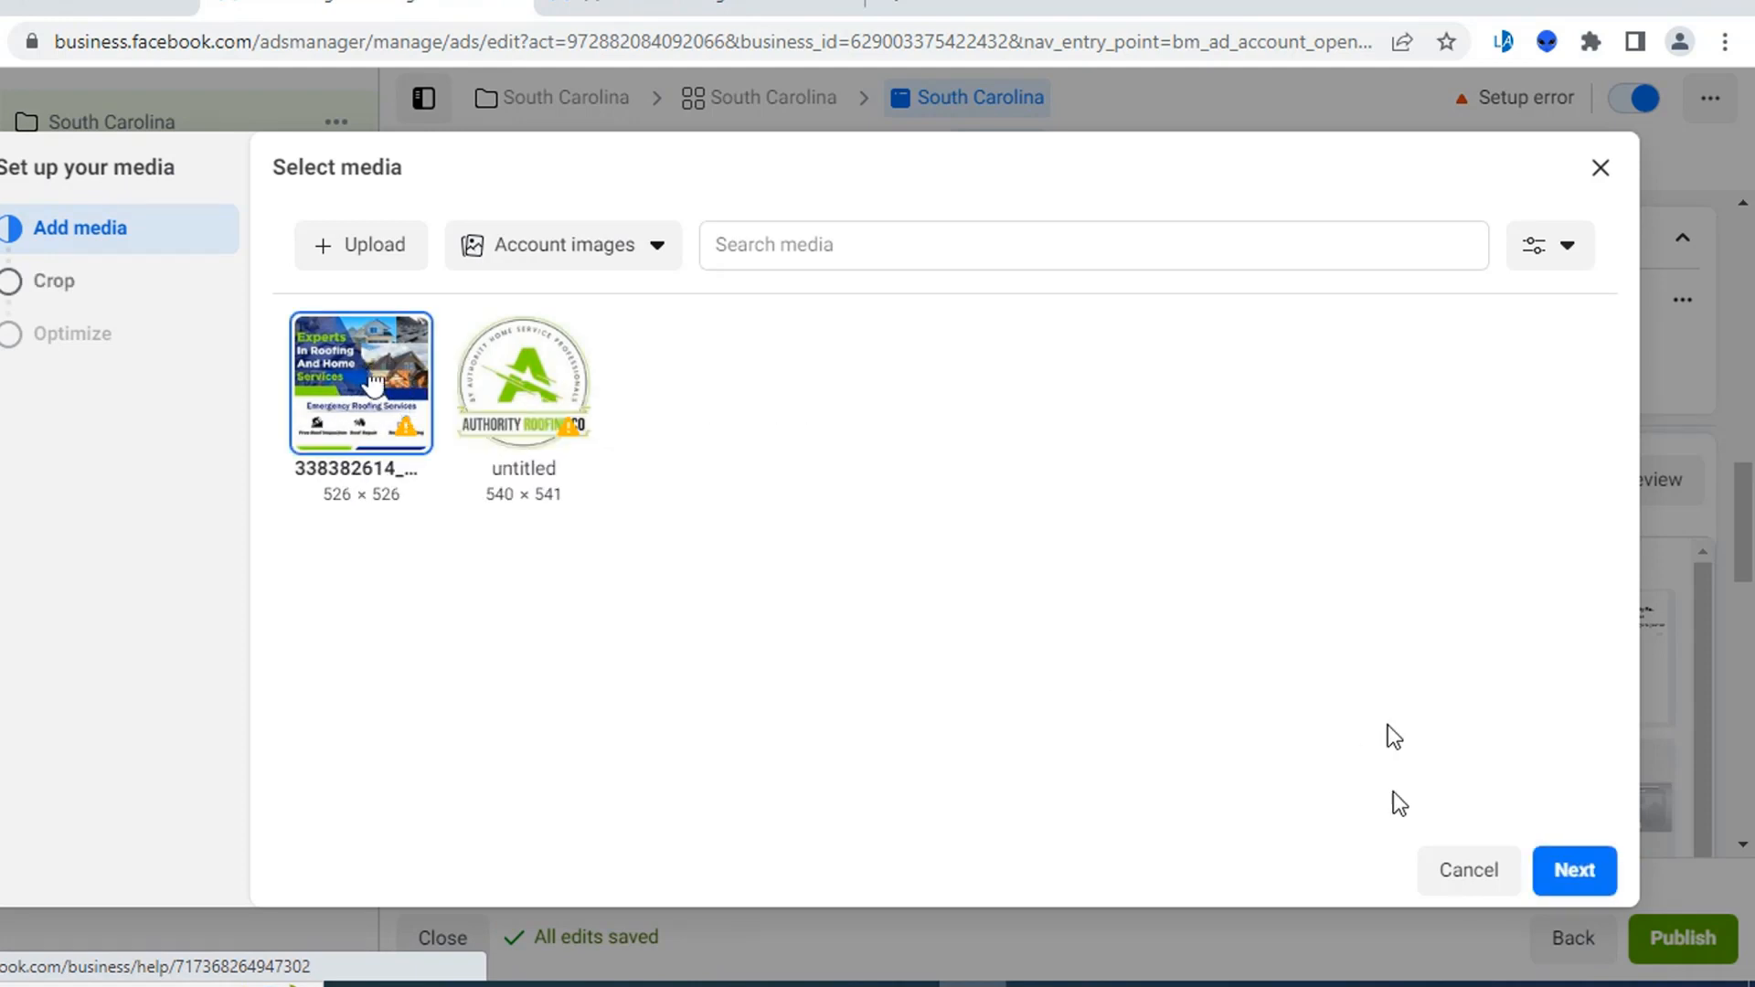
pyautogui.click(1580, 874)
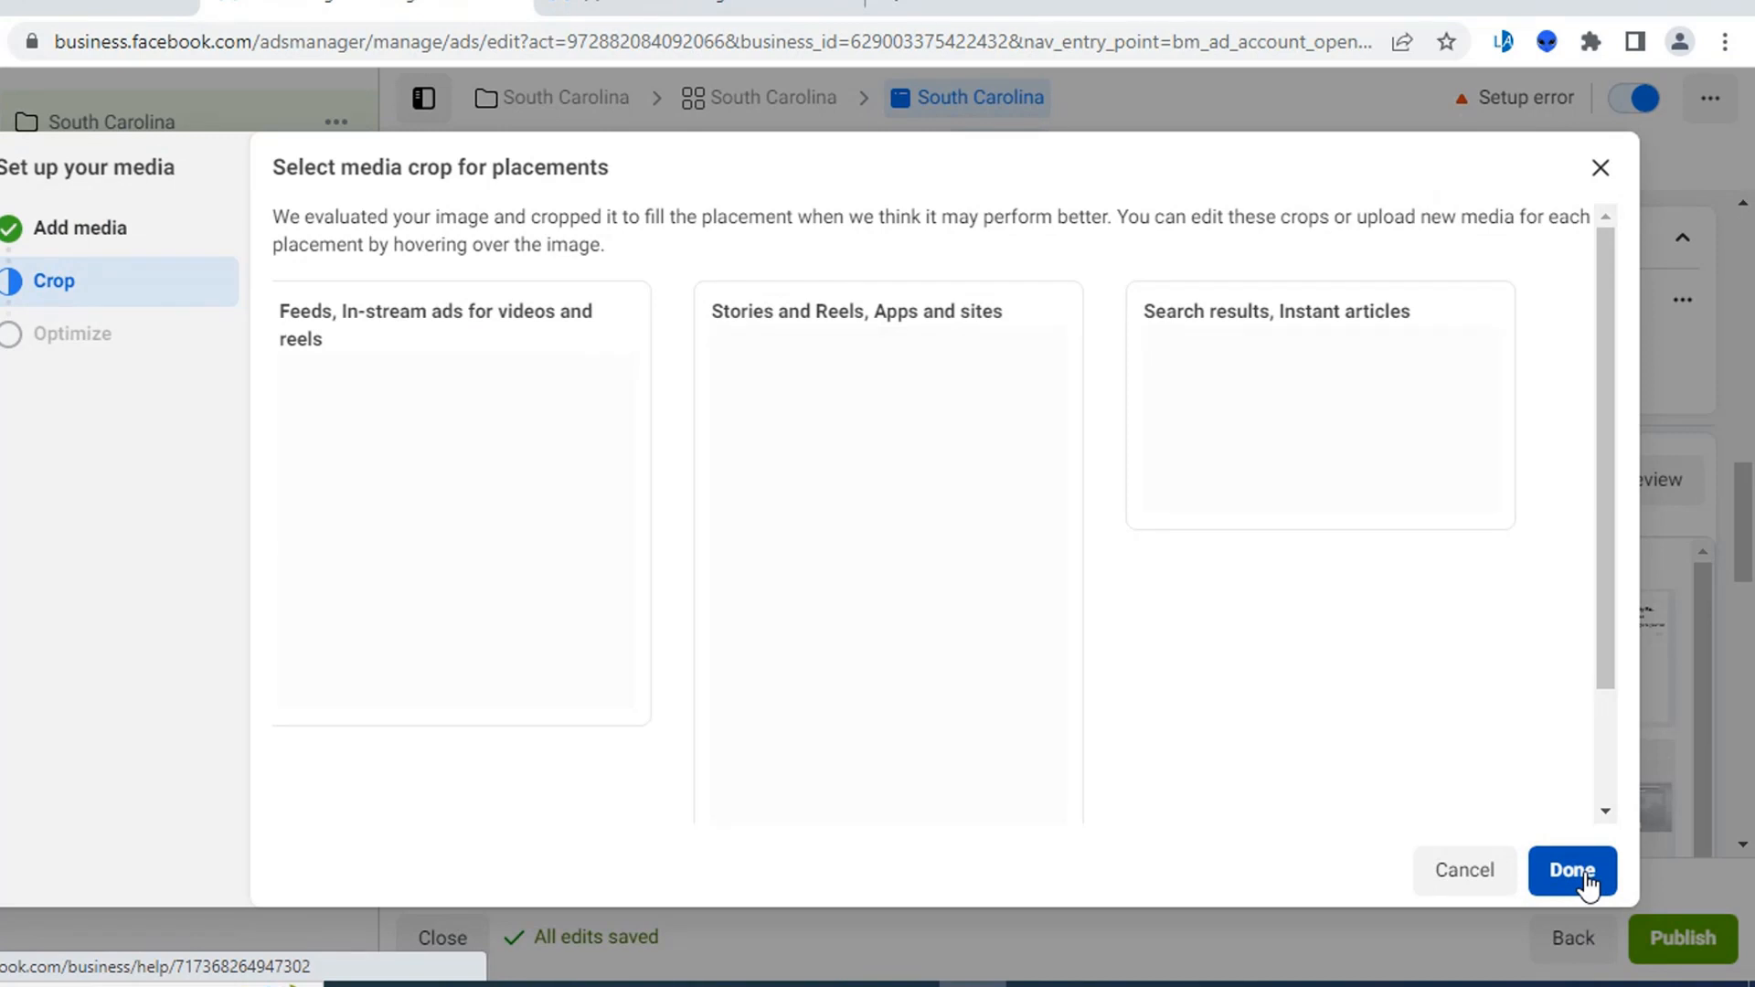
pyautogui.click(1585, 875)
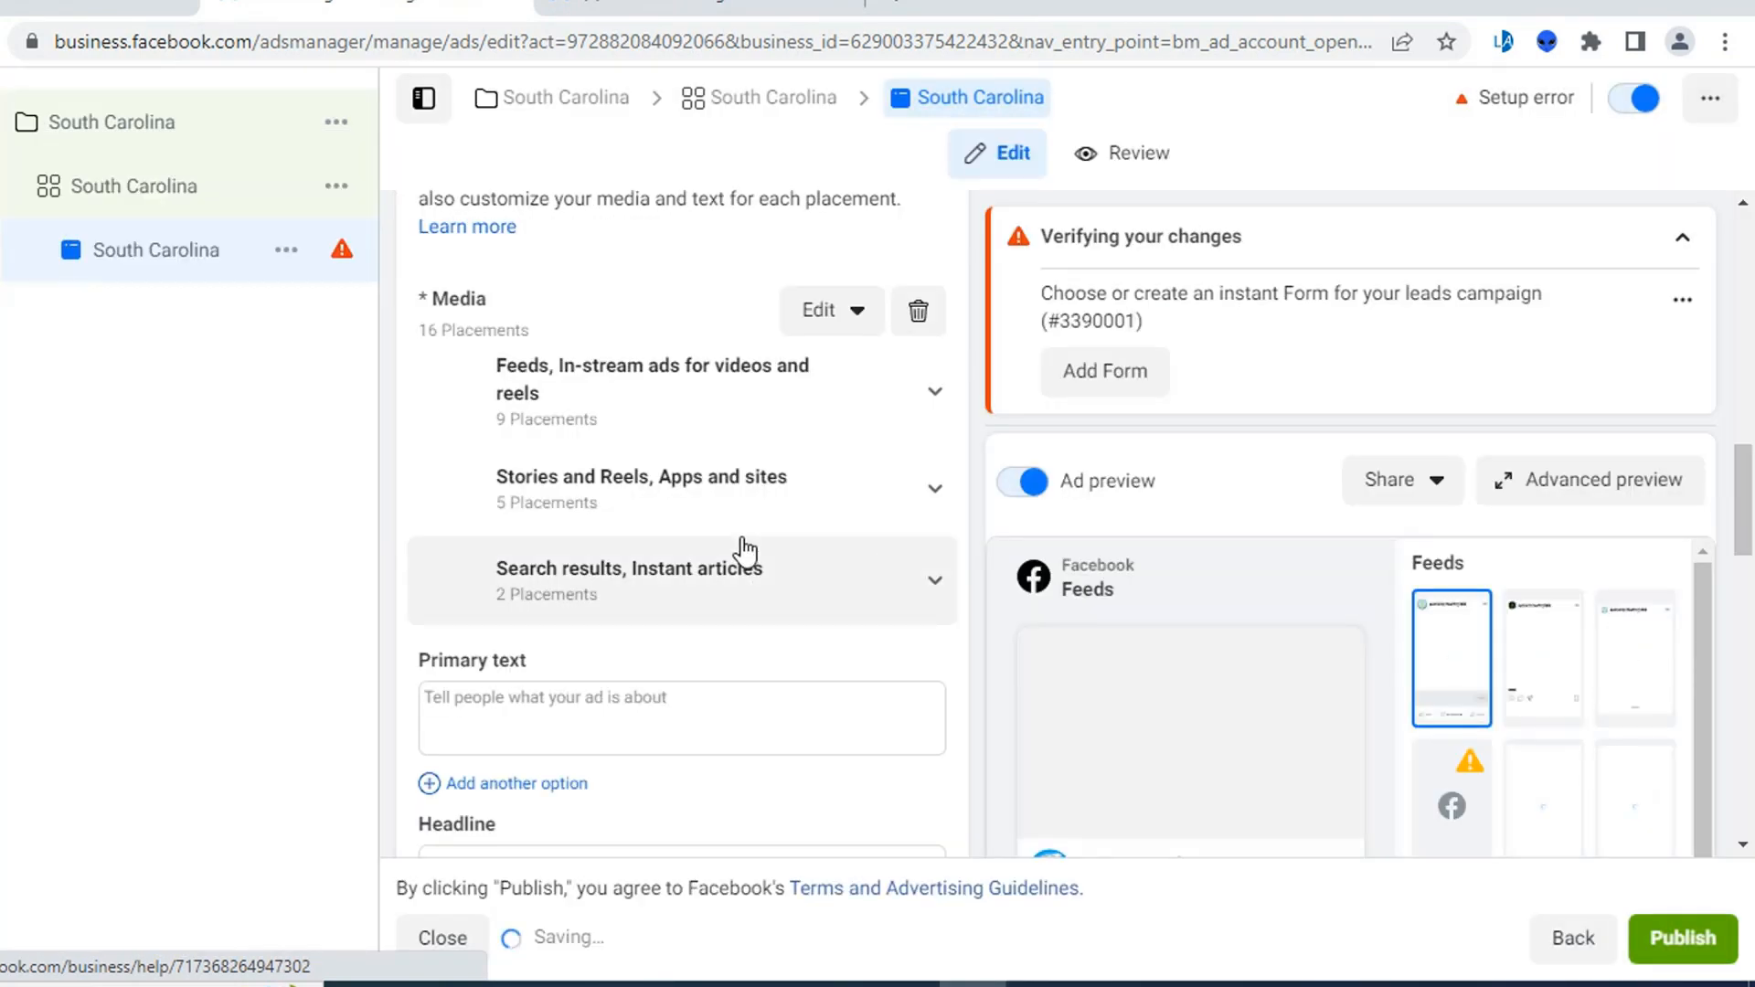
# - Copy the first Authority Home Service Professionals paragraph, ending "Schedule your FREE consultation now!", from the Google Docs brief into the ad's primary text
pyautogui.scroll(-3, 745, 551)
pyautogui.click(517, 424)
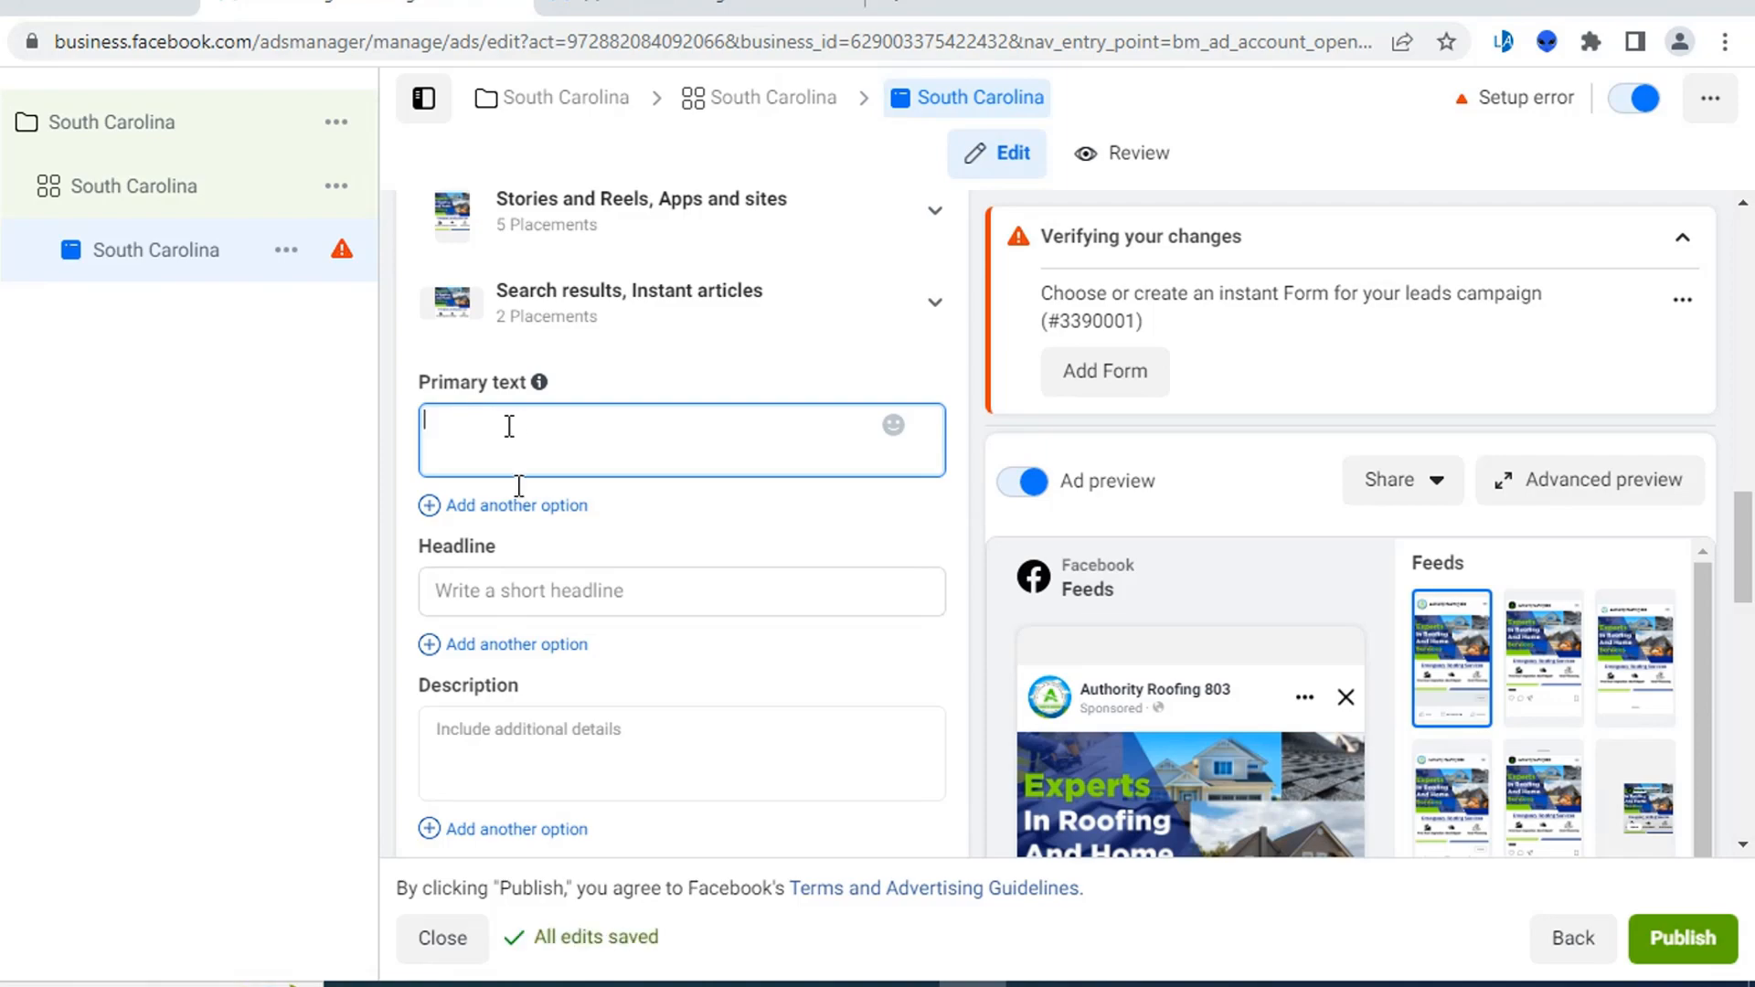
pyautogui.click(1110, 984)
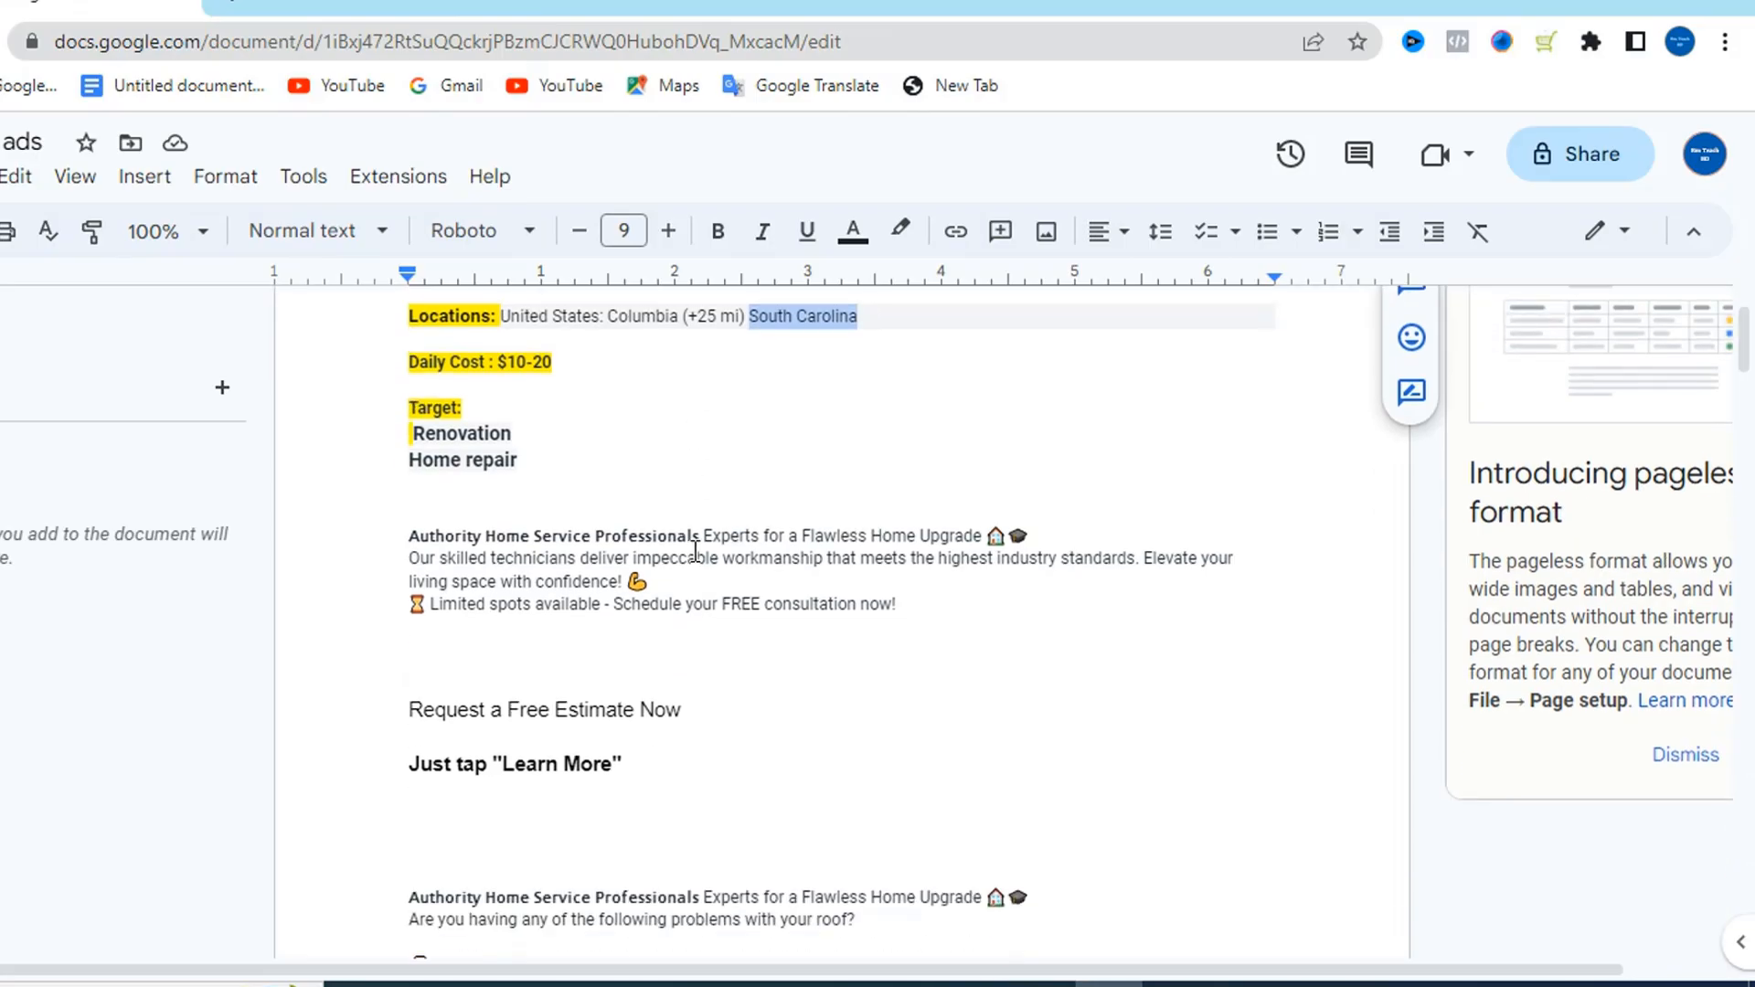
pyautogui.moveTo(896, 604); pyautogui.dragTo(409, 534)
pyautogui.rightClick(454, 548)
pyautogui.click(549, 320)
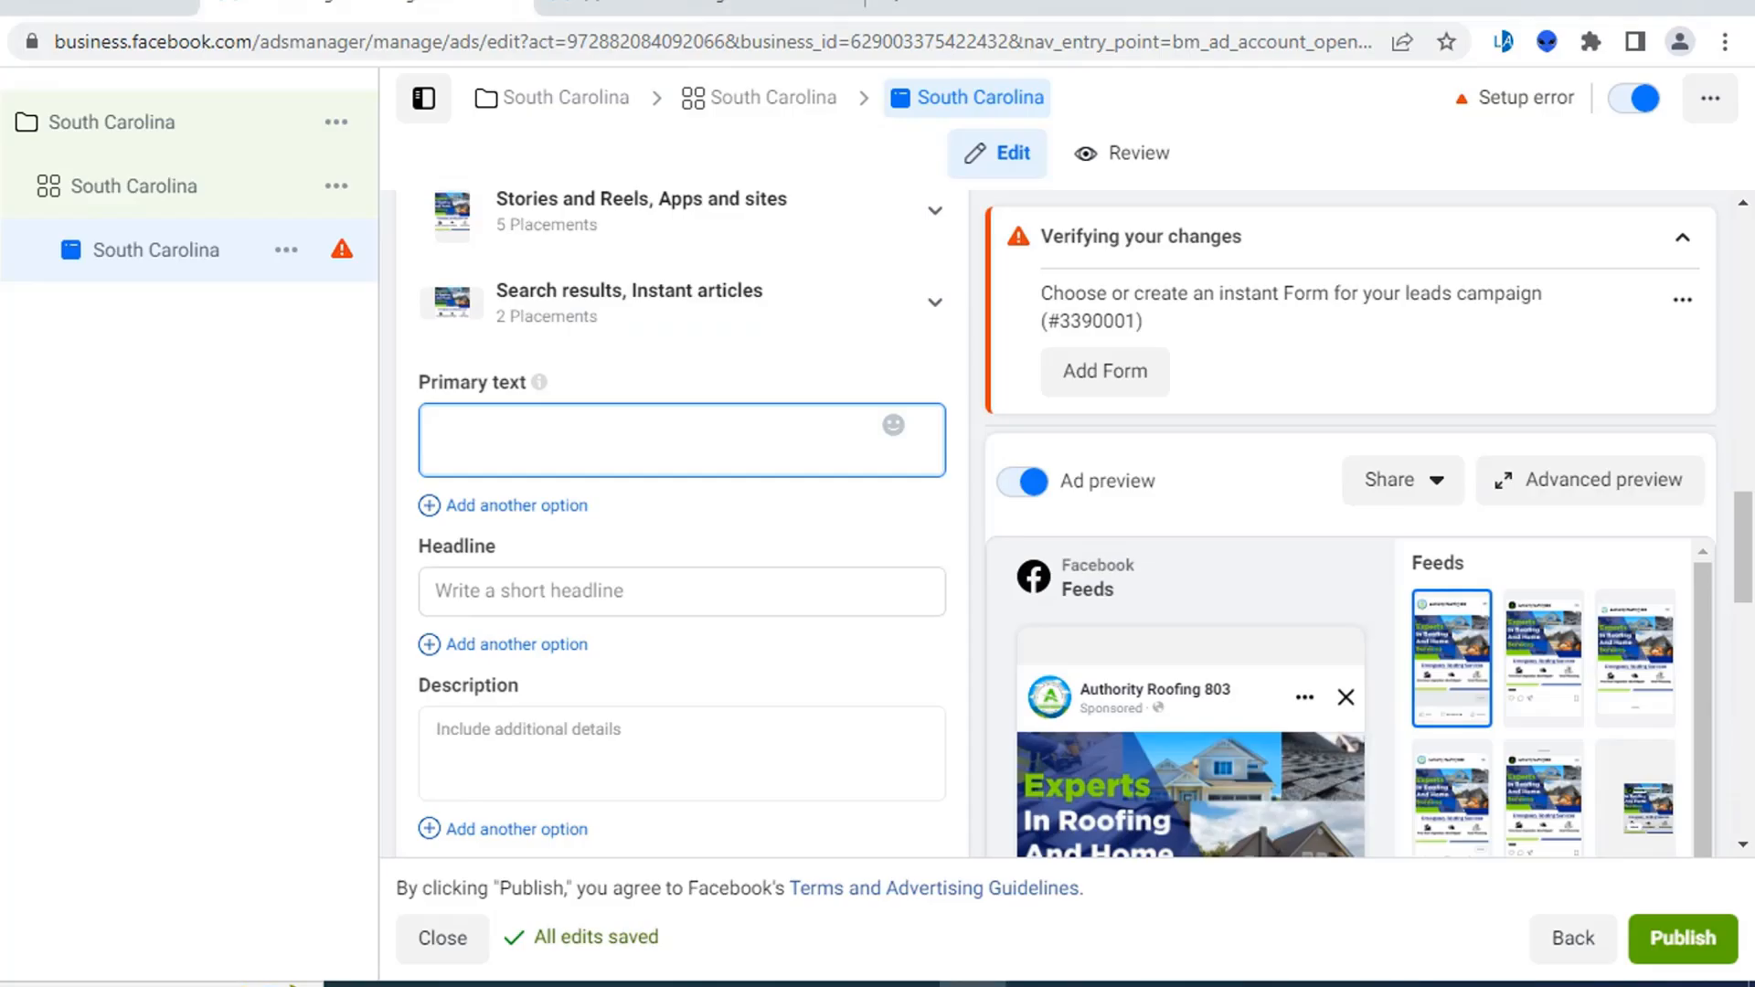
pyautogui.click(973, 984)
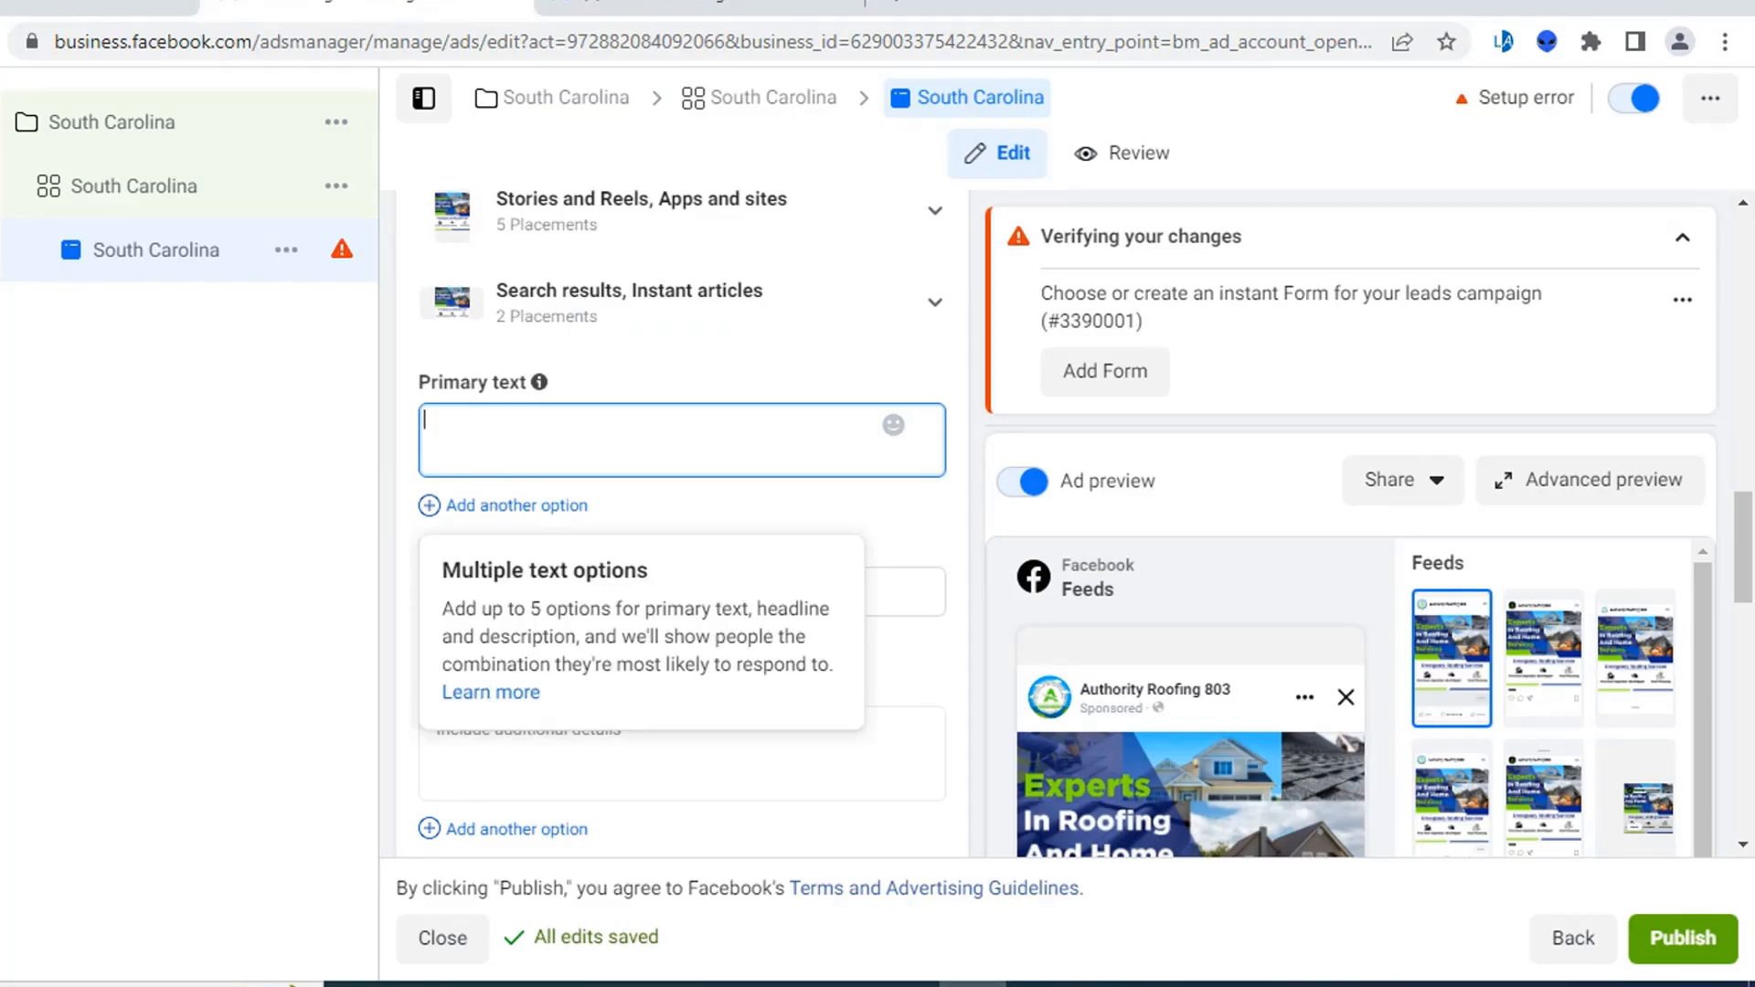
pyautogui.hotkey('ctrl', 'v')
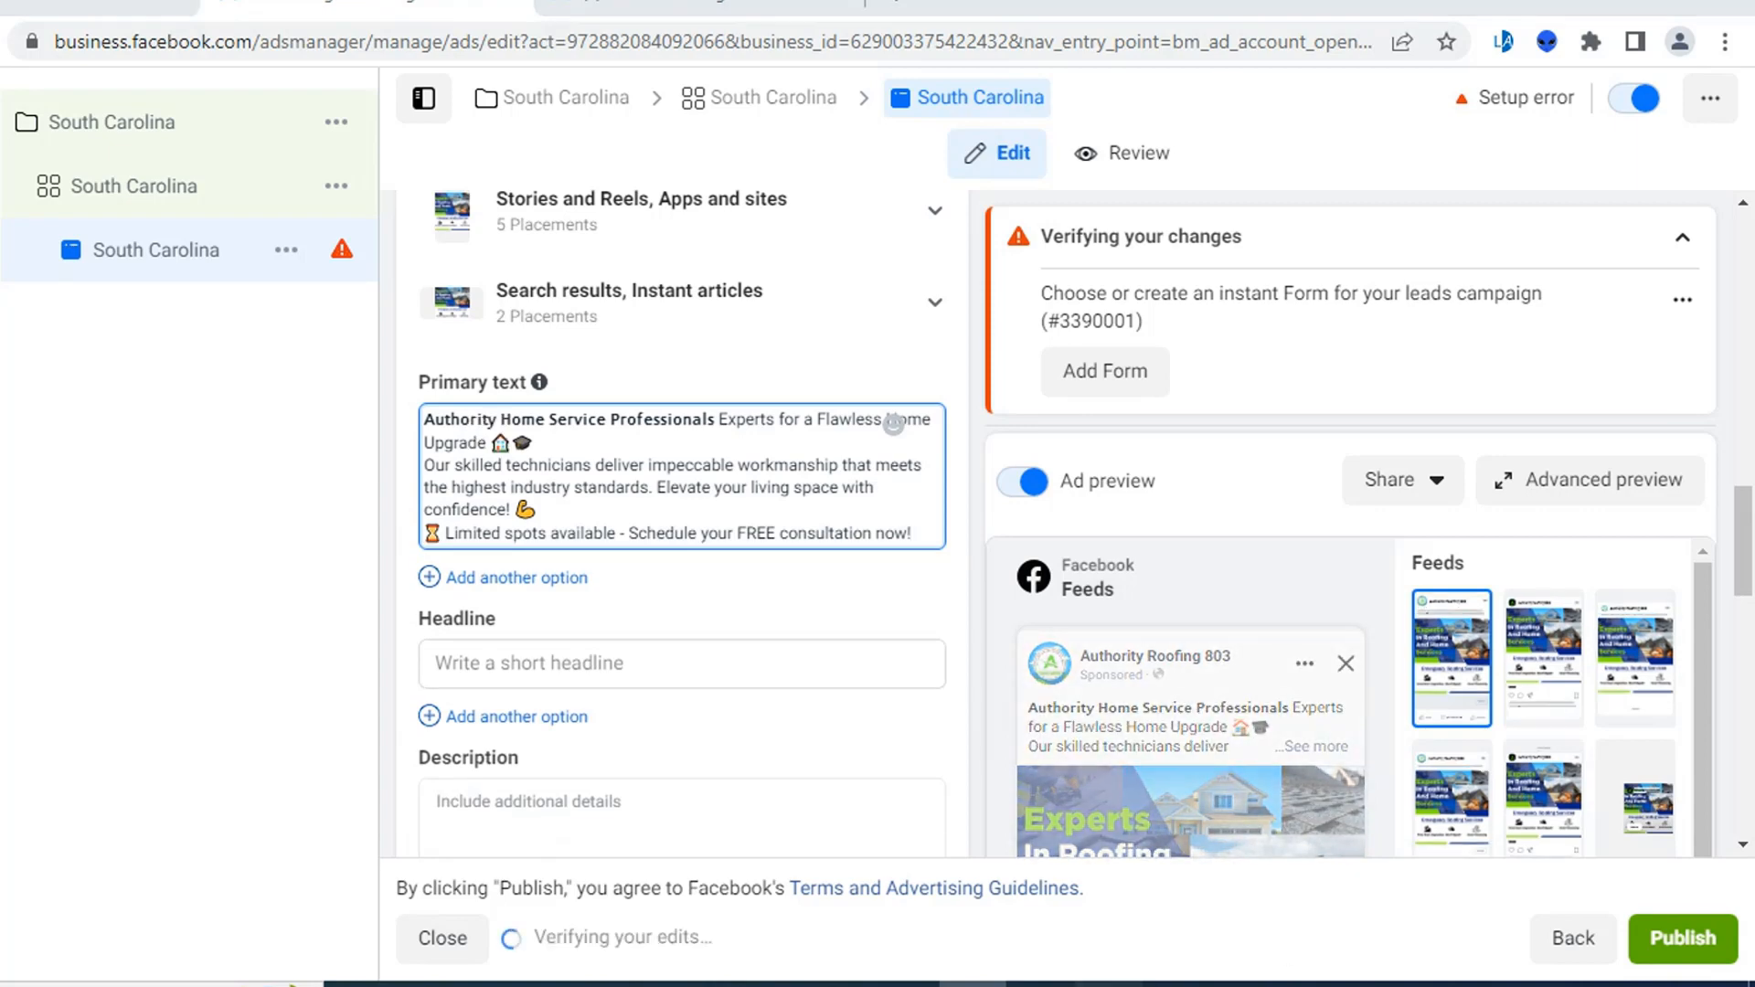
# - Copy "Request a Free Estimate Now" from the Google Docs brief into the ad's headline
pyautogui.hotkey('alt', 'Tab')
pyautogui.scroll(-2, 542, 640)
pyautogui.scroll(2, 549, 594)
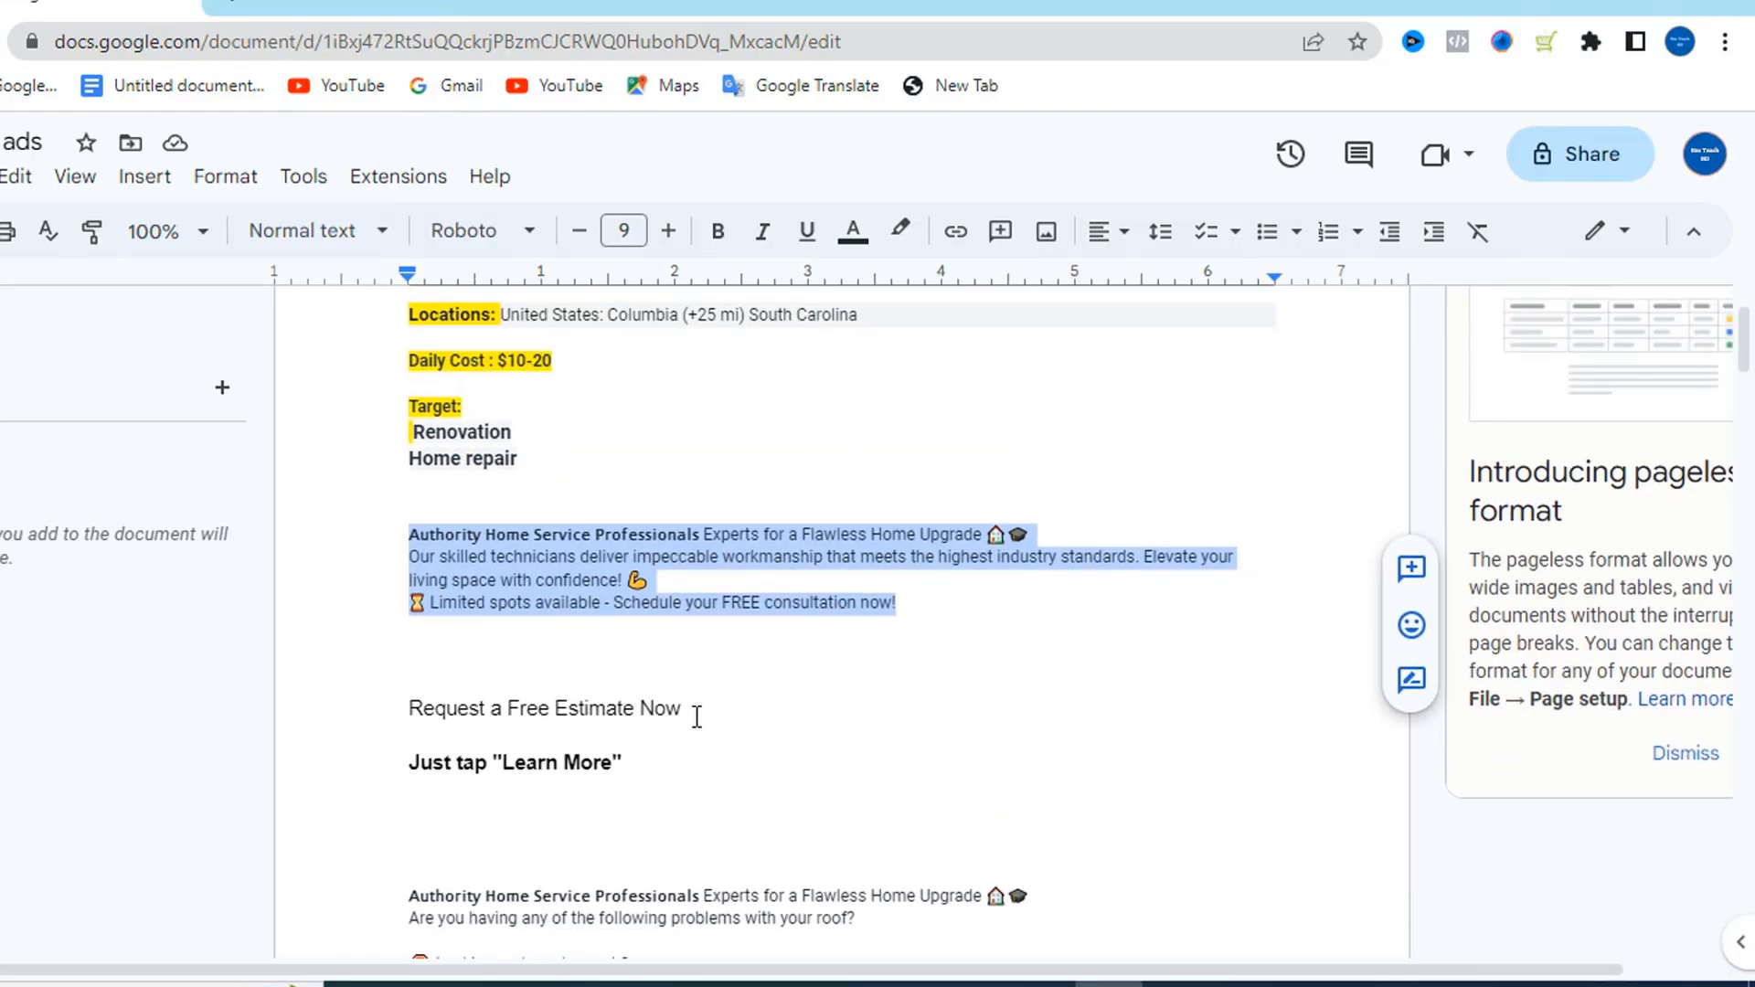
pyautogui.moveTo(694, 717); pyautogui.dragTo(421, 716)
pyautogui.rightClick(413, 712)
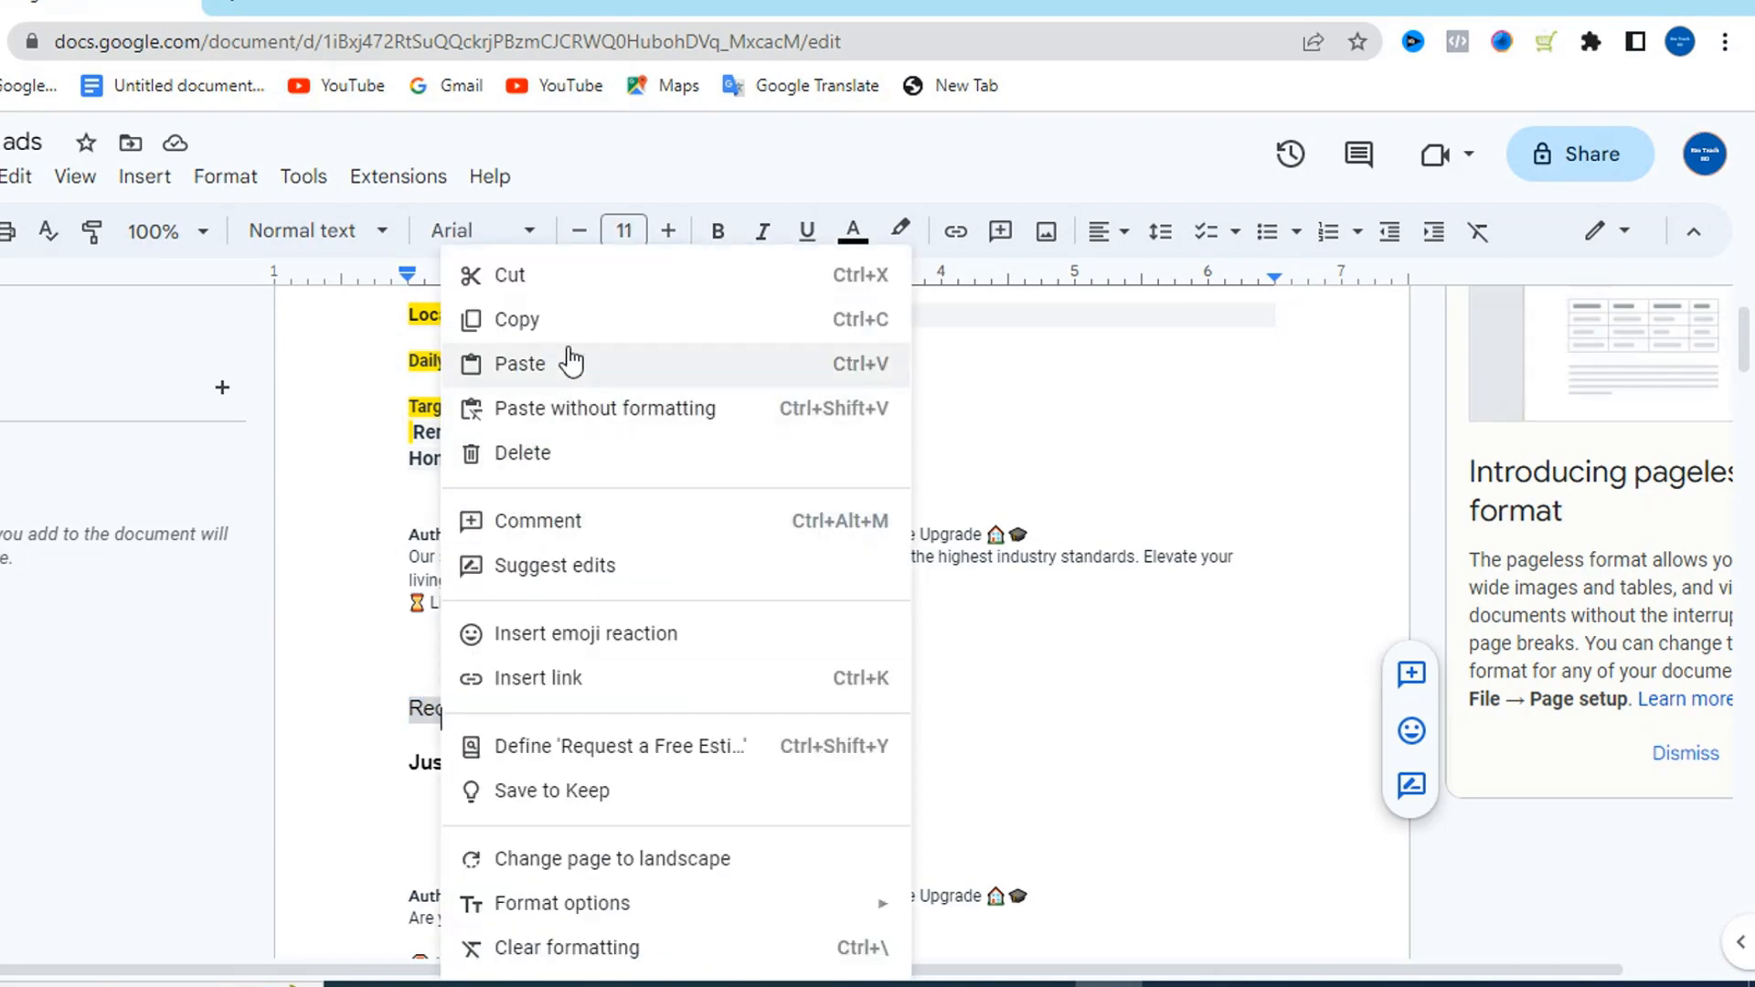
pyautogui.click(572, 314)
pyautogui.hotkey('alt', 'Tab')
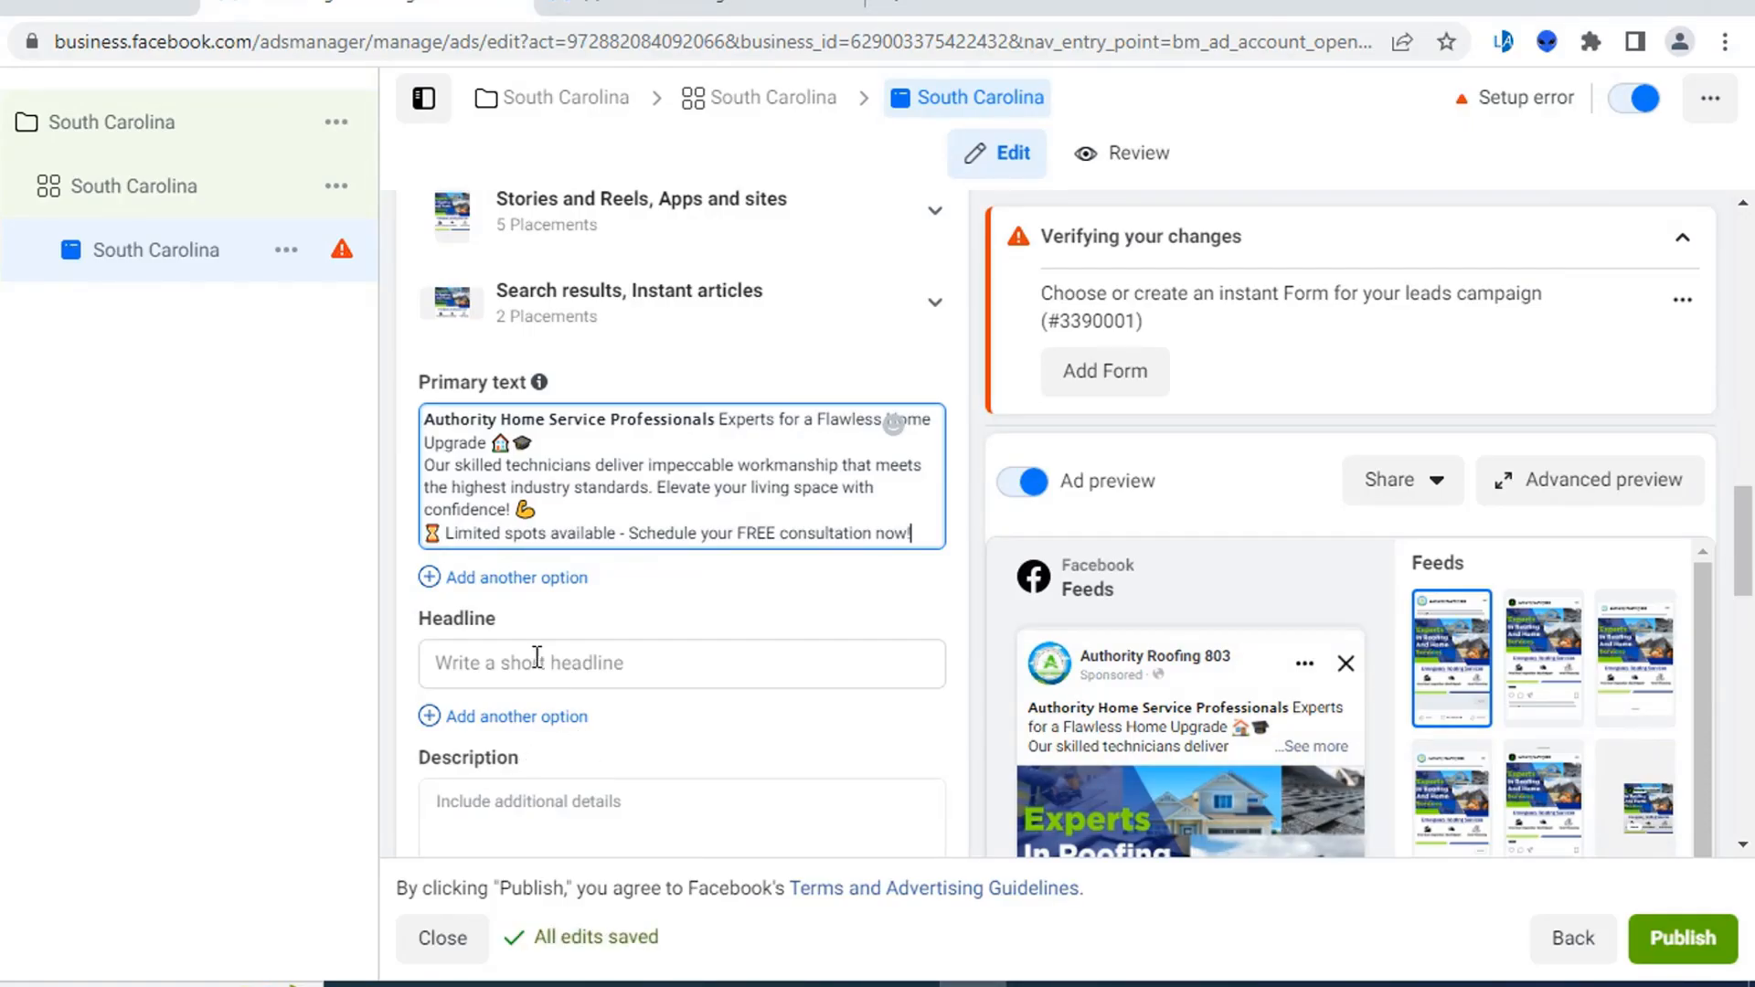
pyautogui.click(537, 659)
pyautogui.hotkey('ctrl', 'v')
# - Copy "Just tap "Learn More"" from the Google Docs brief into the ad's description
pyautogui.scroll(-2, 536, 658)
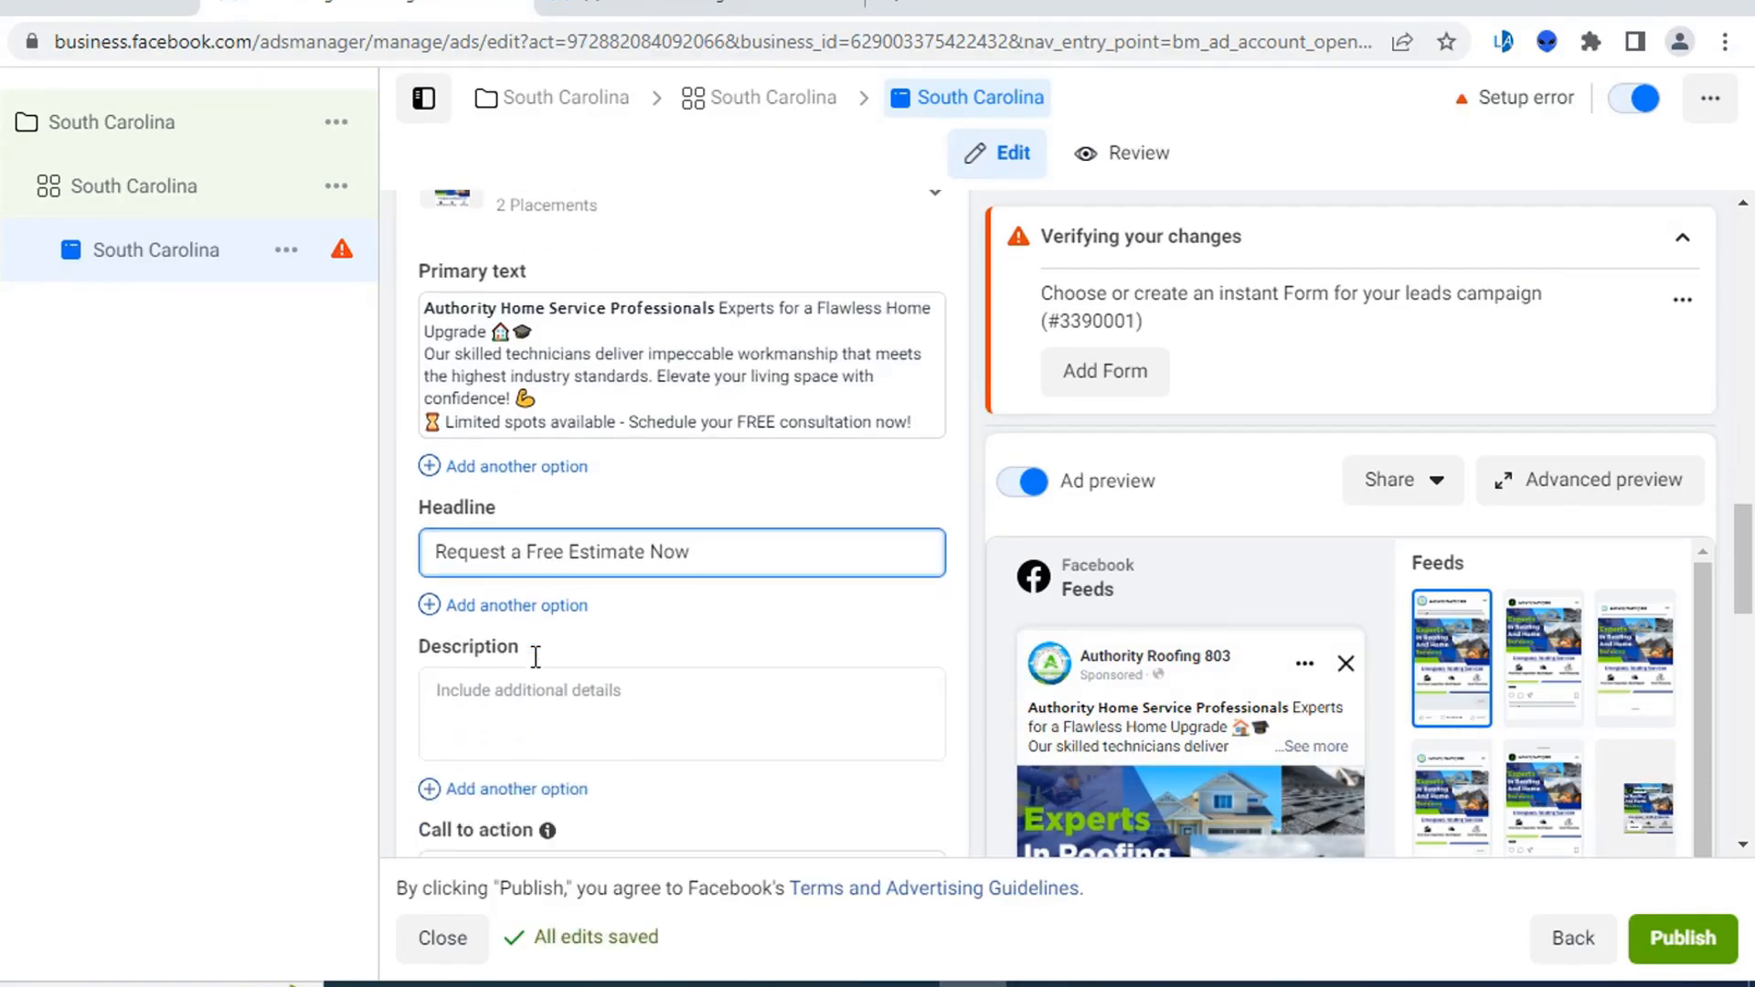
pyautogui.click(514, 681)
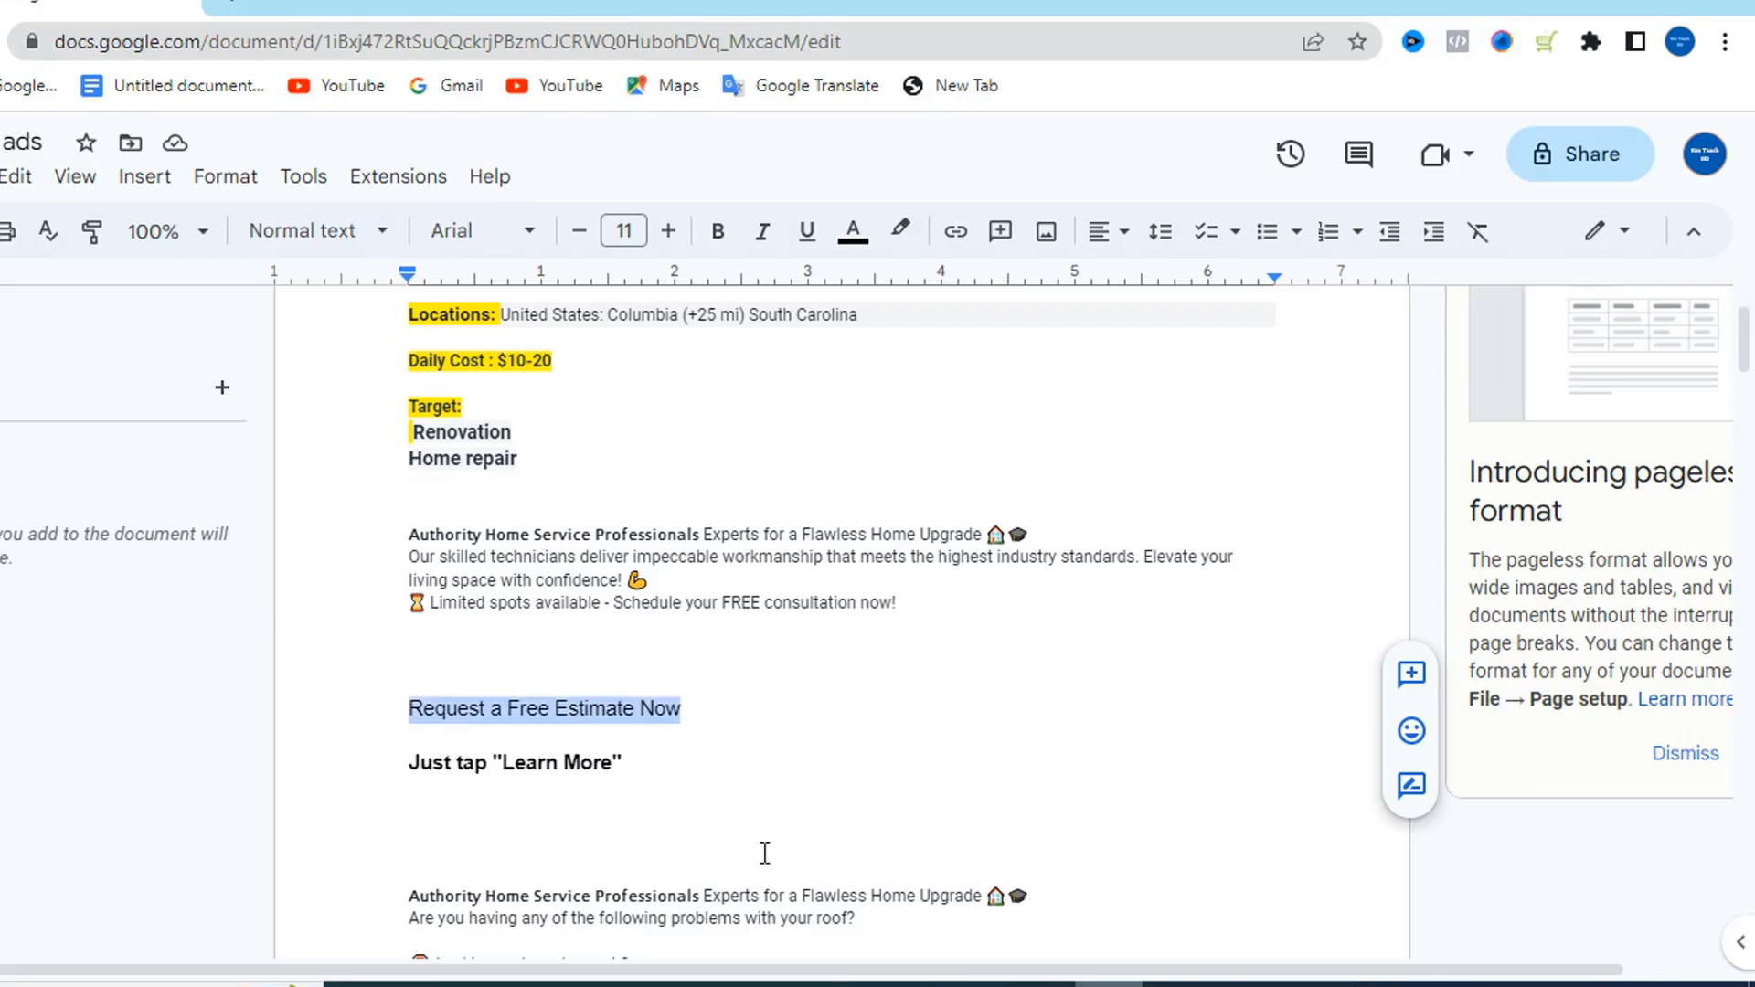
pyautogui.hotkey('alt', 'Tab')
pyautogui.moveTo(620, 765); pyautogui.dragTo(396, 765)
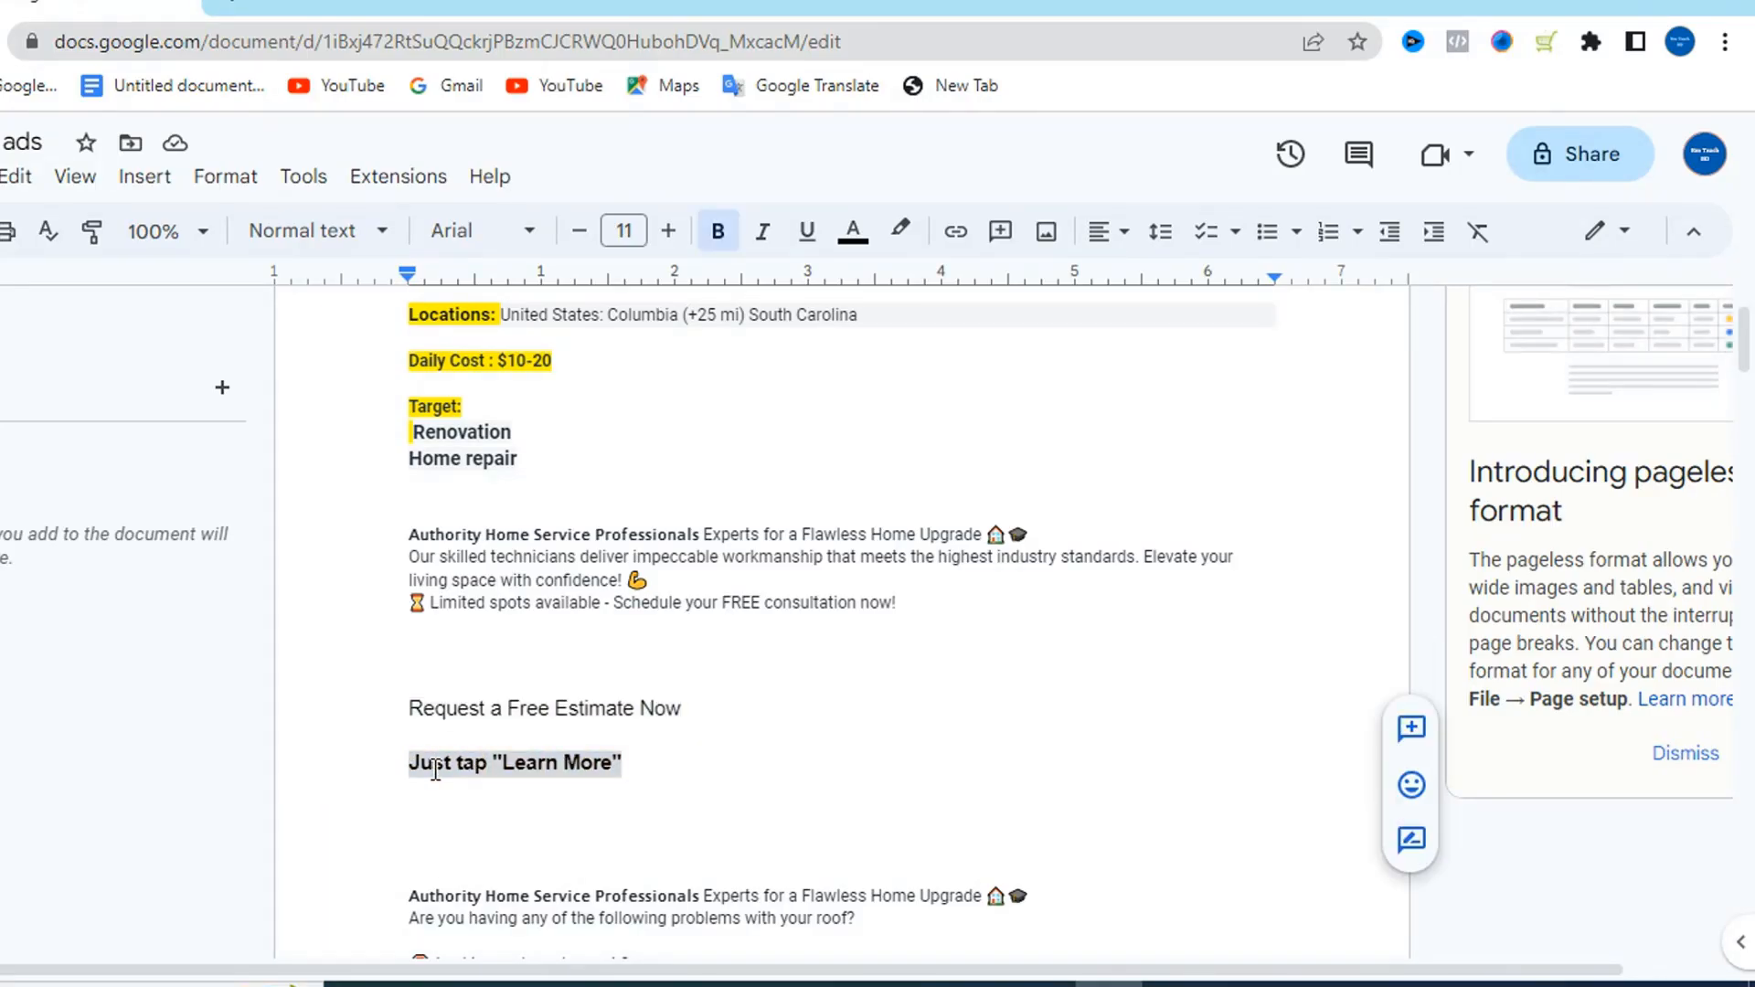
pyautogui.rightClick(432, 767)
pyautogui.click(569, 322)
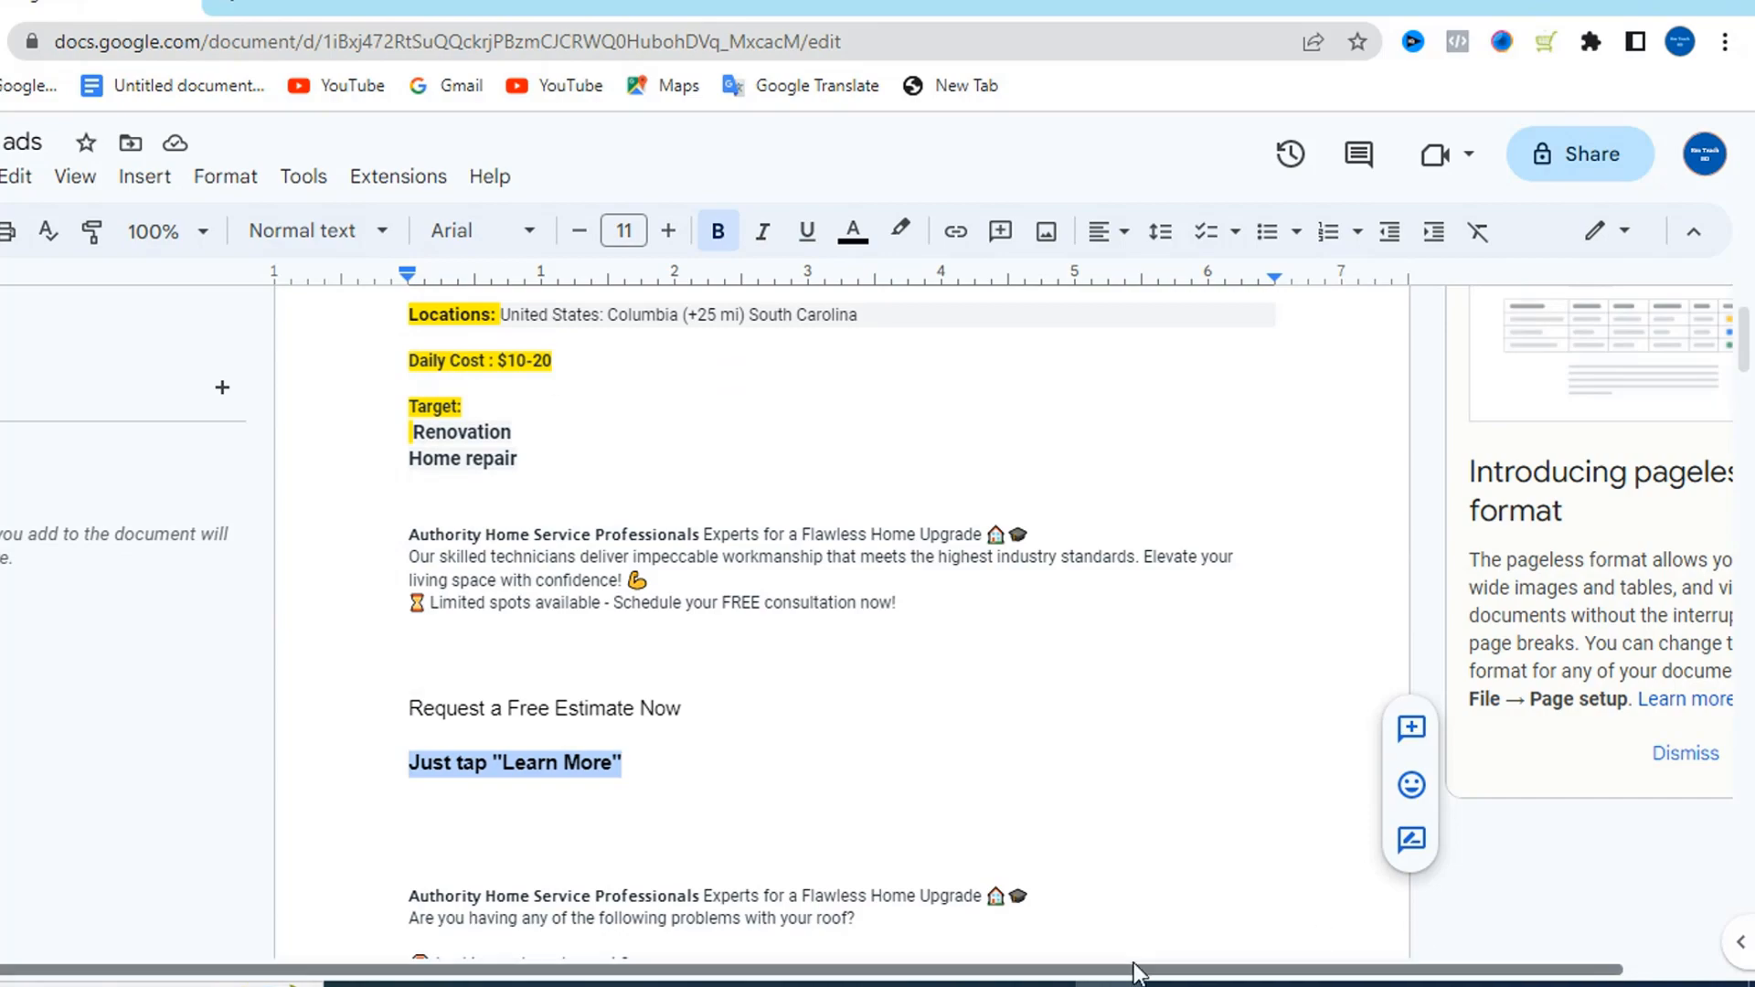
pyautogui.hotkey('alt', 'Tab')
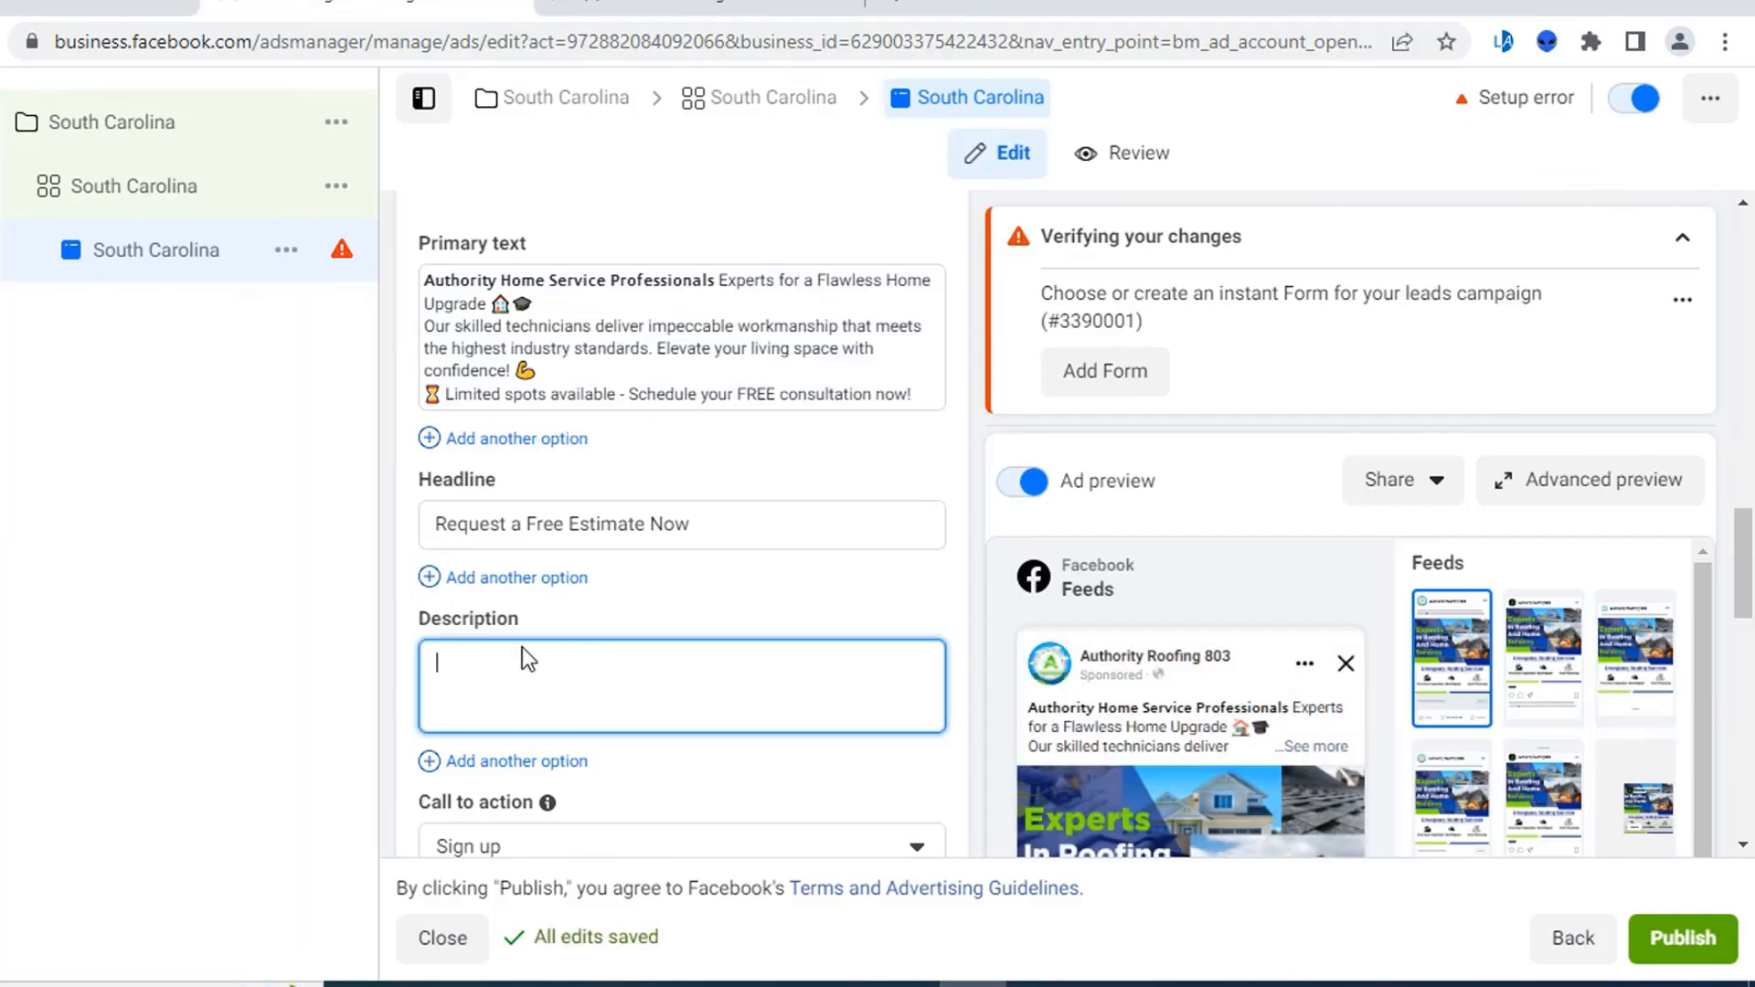
pyautogui.hotkey('ctrl', 'v')
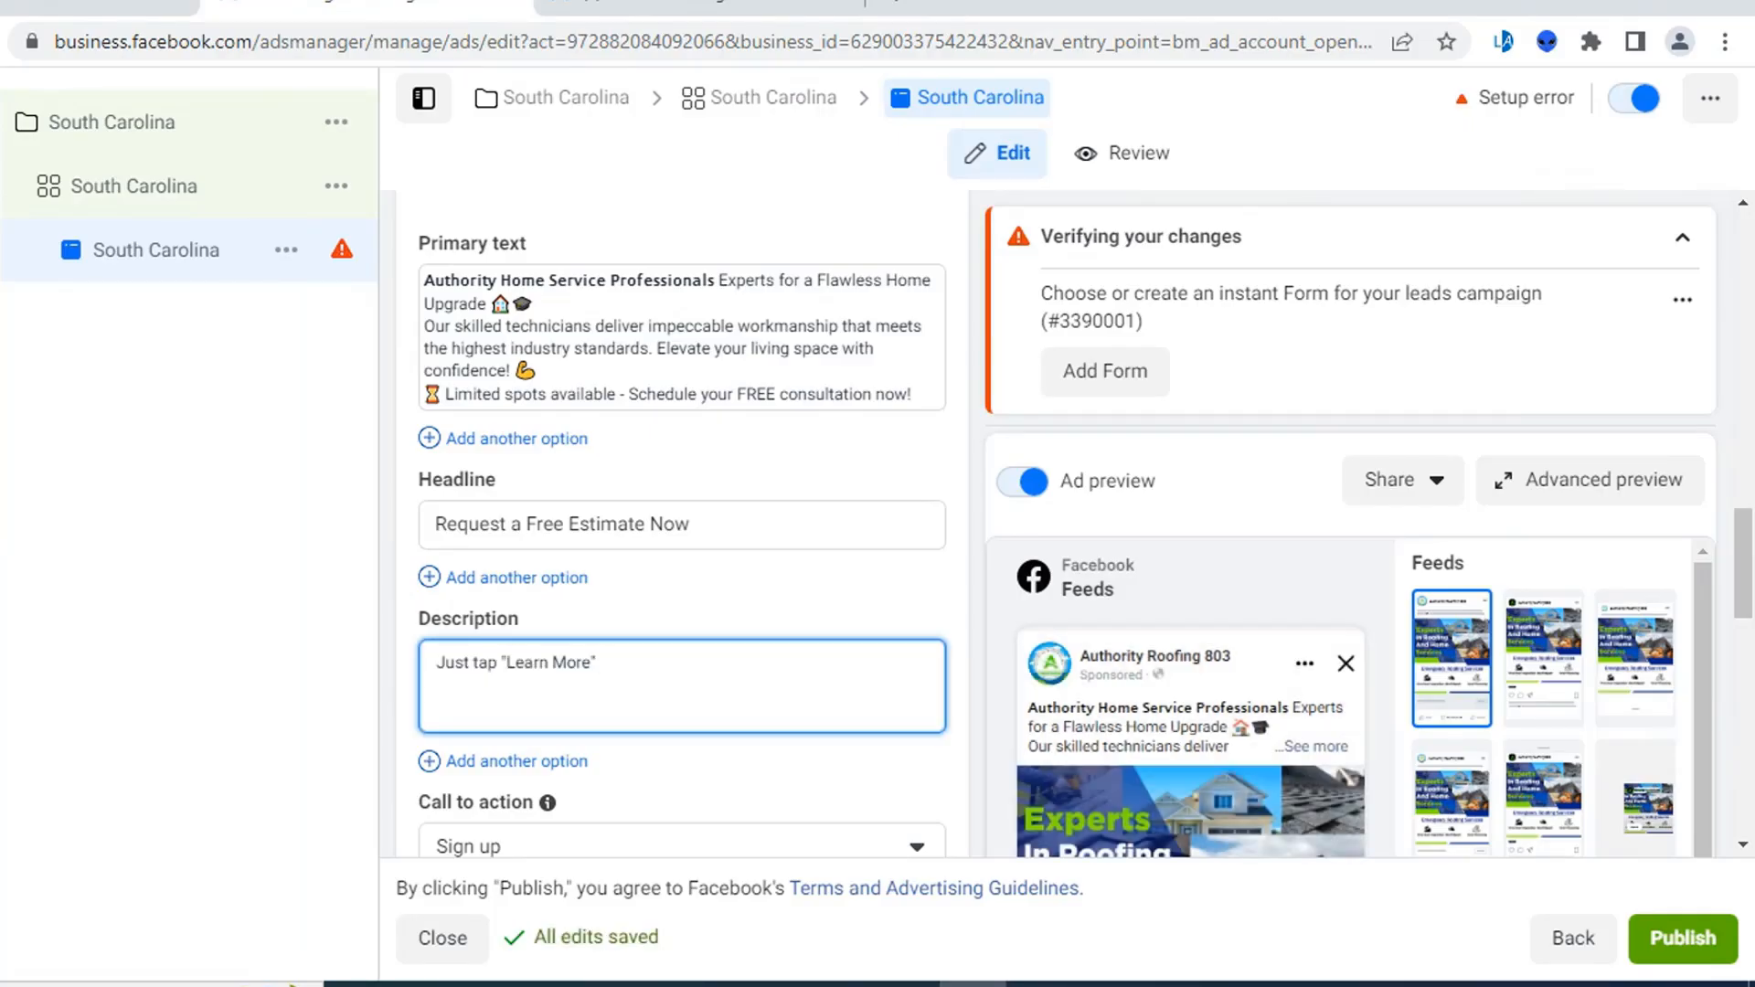
# - Start creating a new instant form for the ad and continue past the credit, employment or housing notice
pyautogui.scroll(-2, 802, 549)
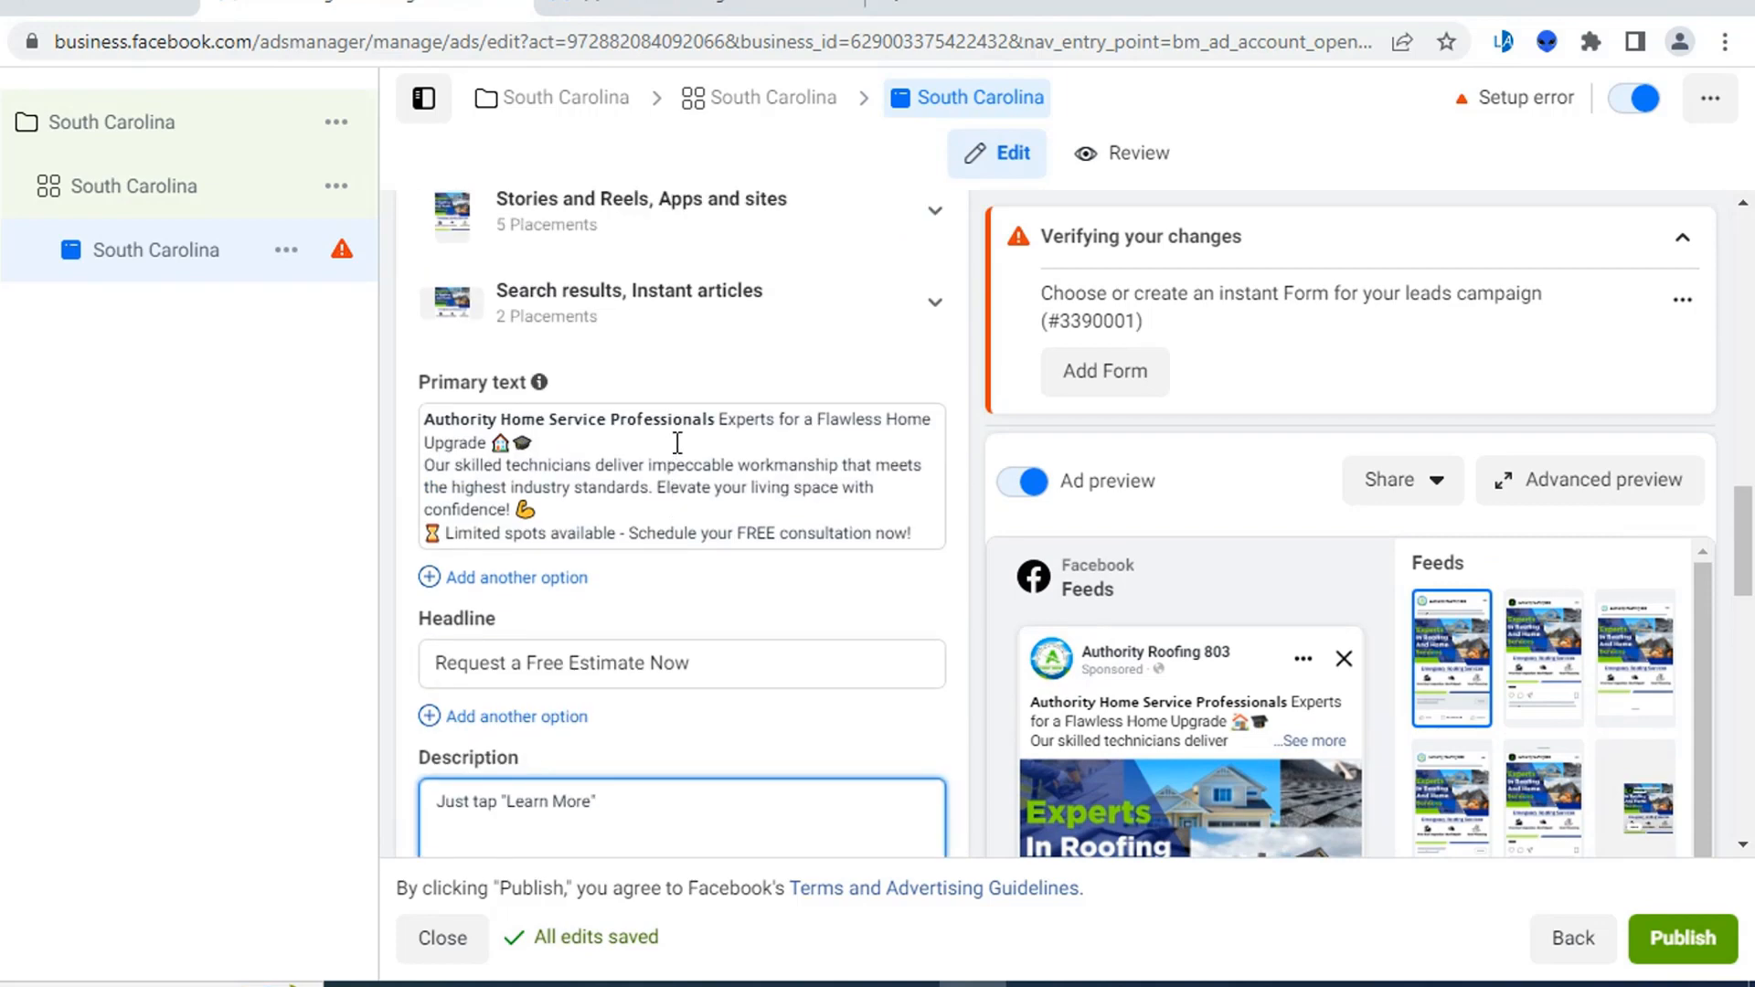
pyautogui.scroll(-5, 677, 442)
pyautogui.scroll(-3, 677, 443)
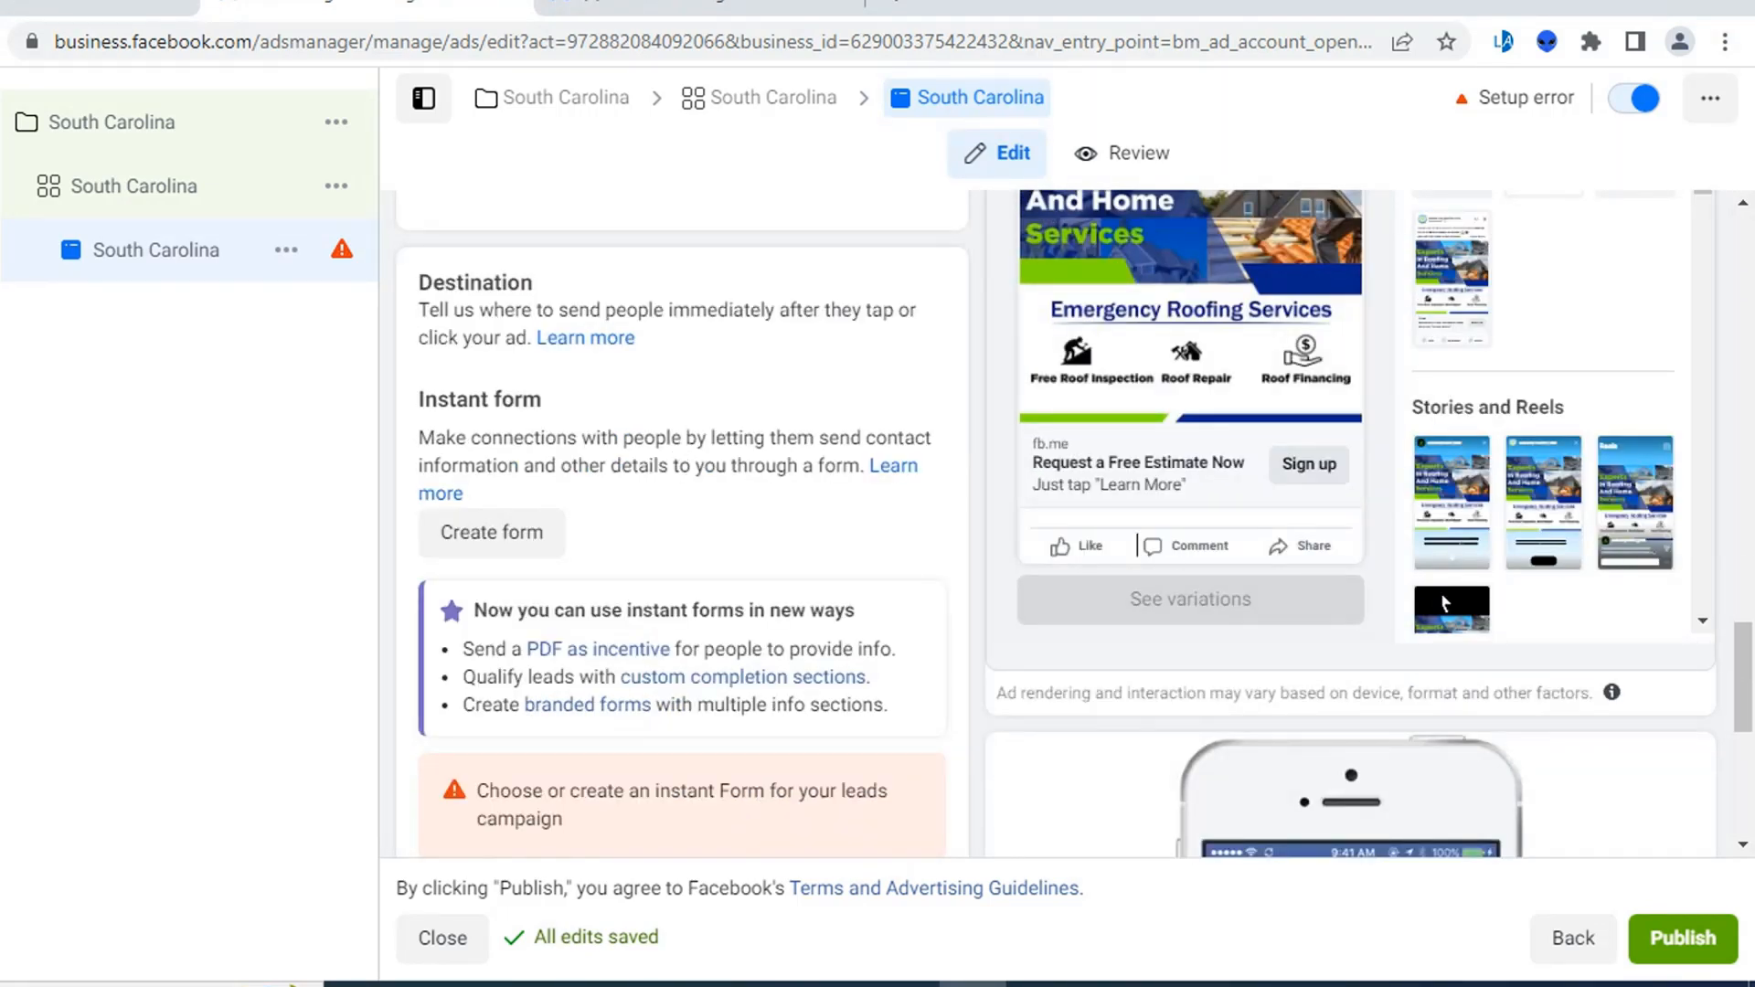
pyautogui.scroll(1, 823, 567)
pyautogui.scroll(-5, 776, 563)
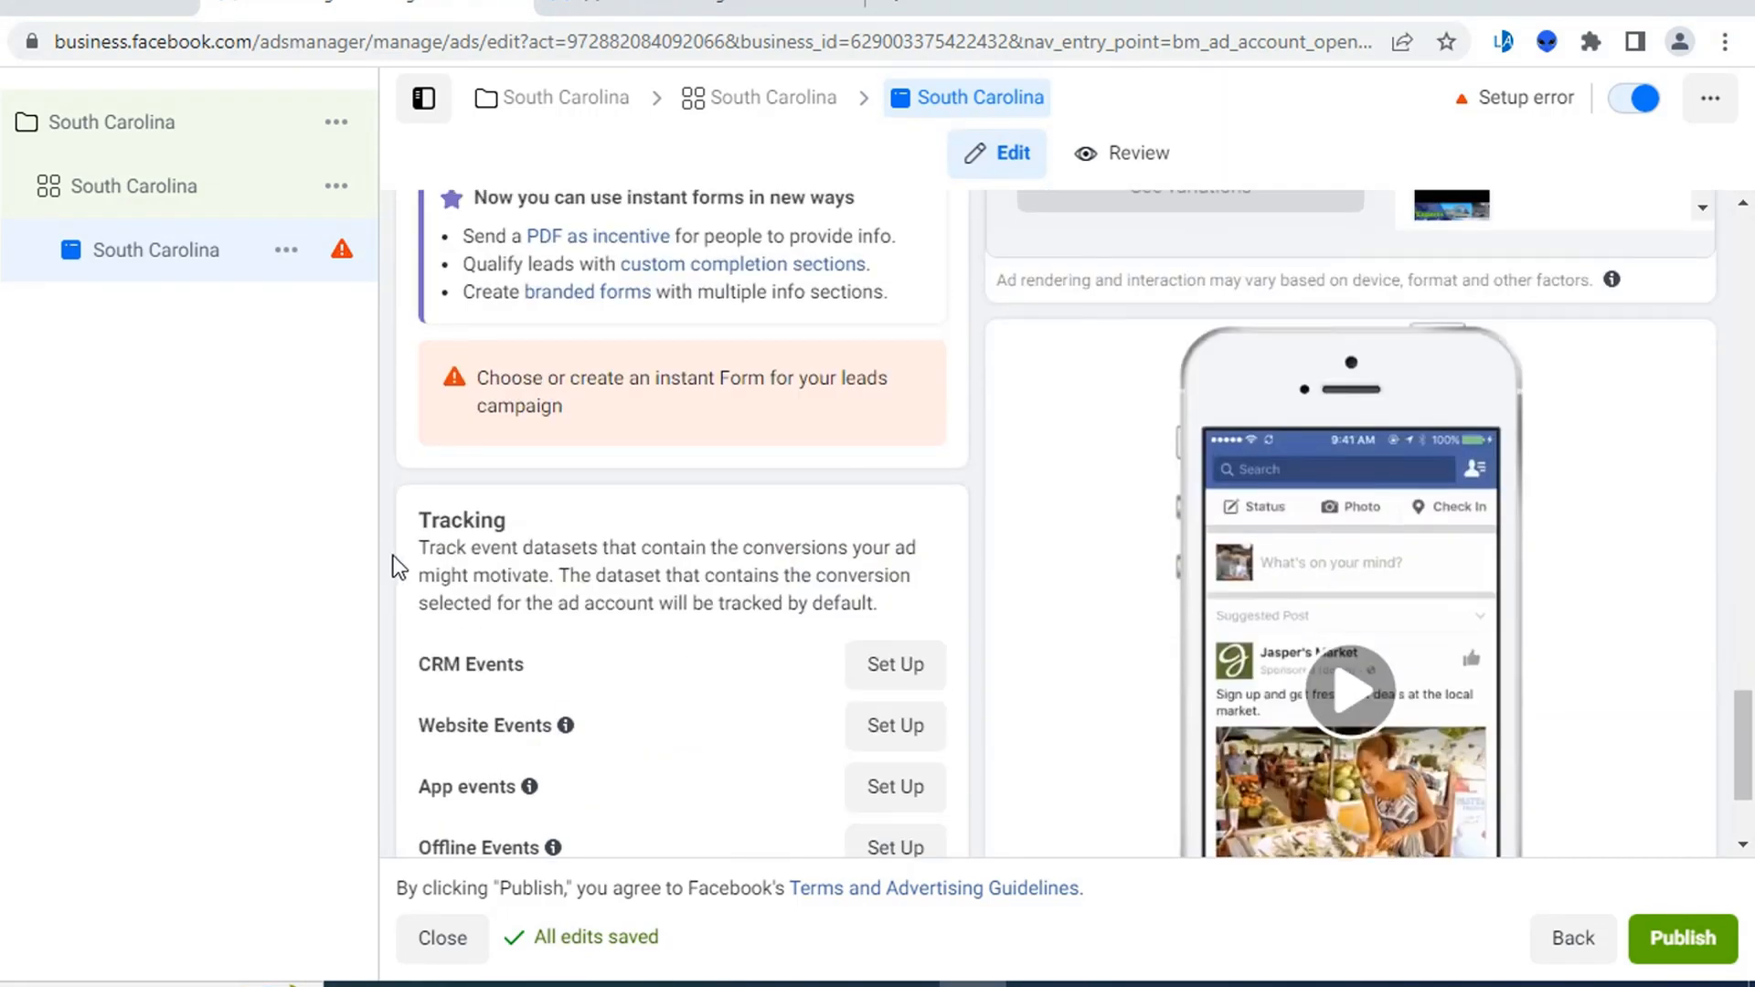
pyautogui.scroll(3, 392, 560)
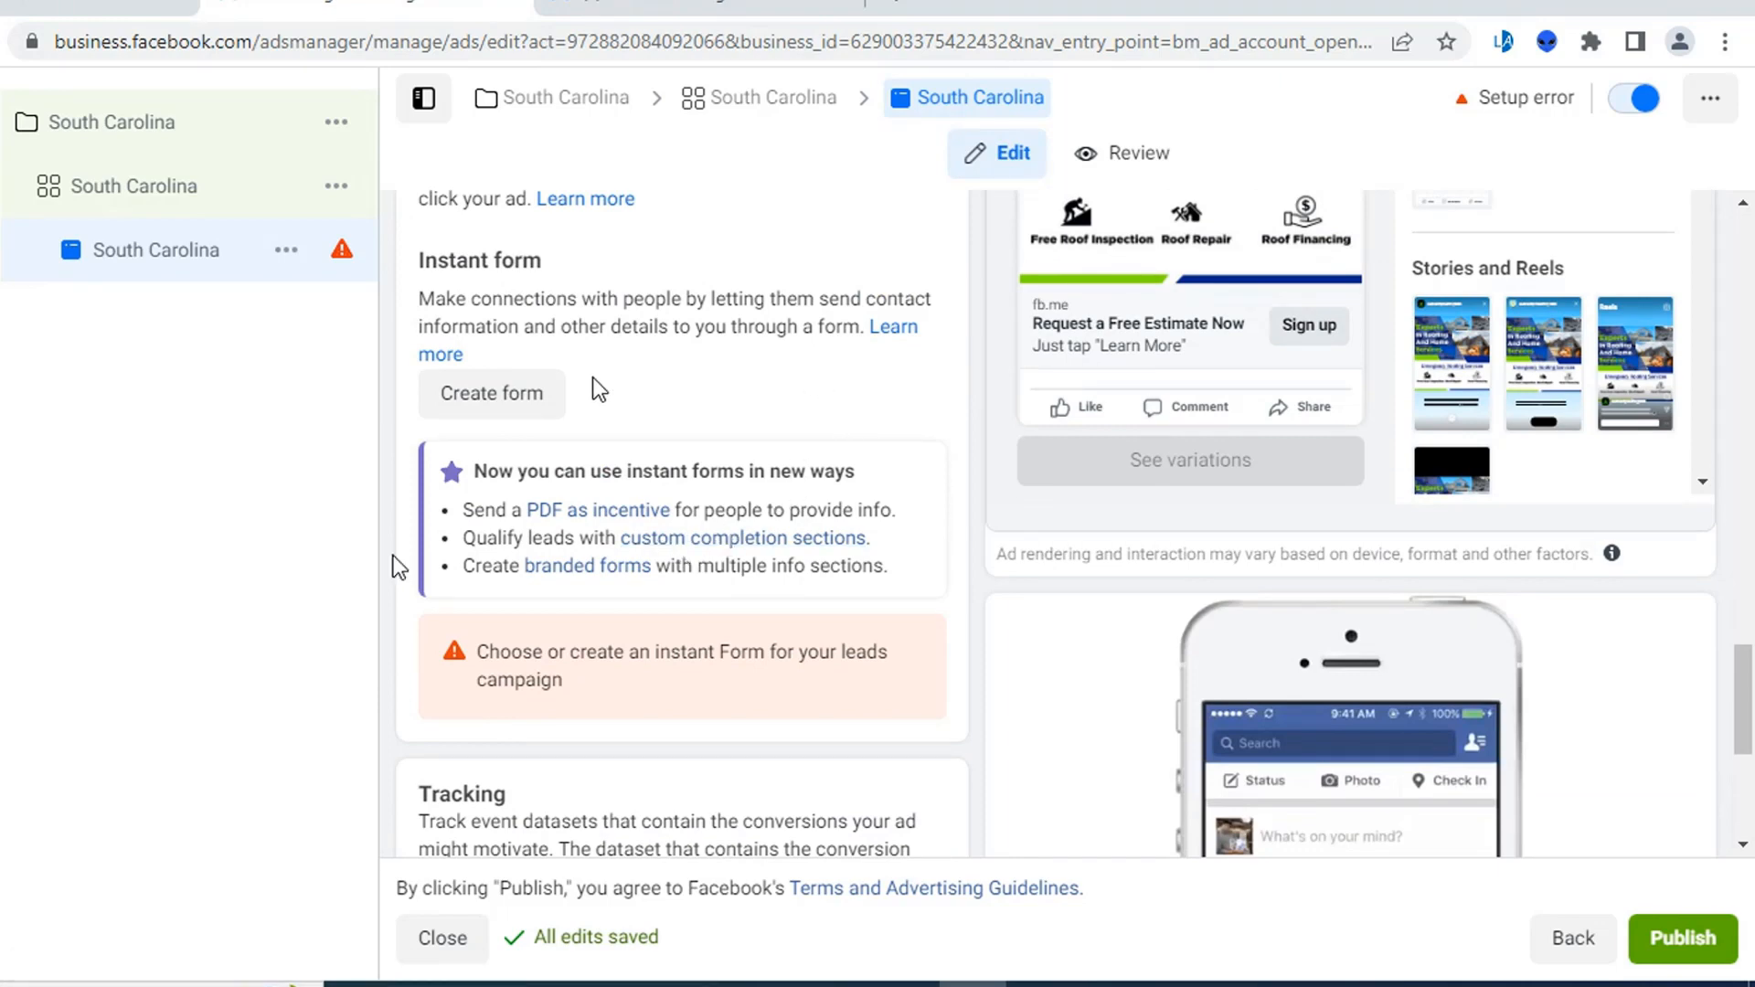
pyautogui.click(517, 395)
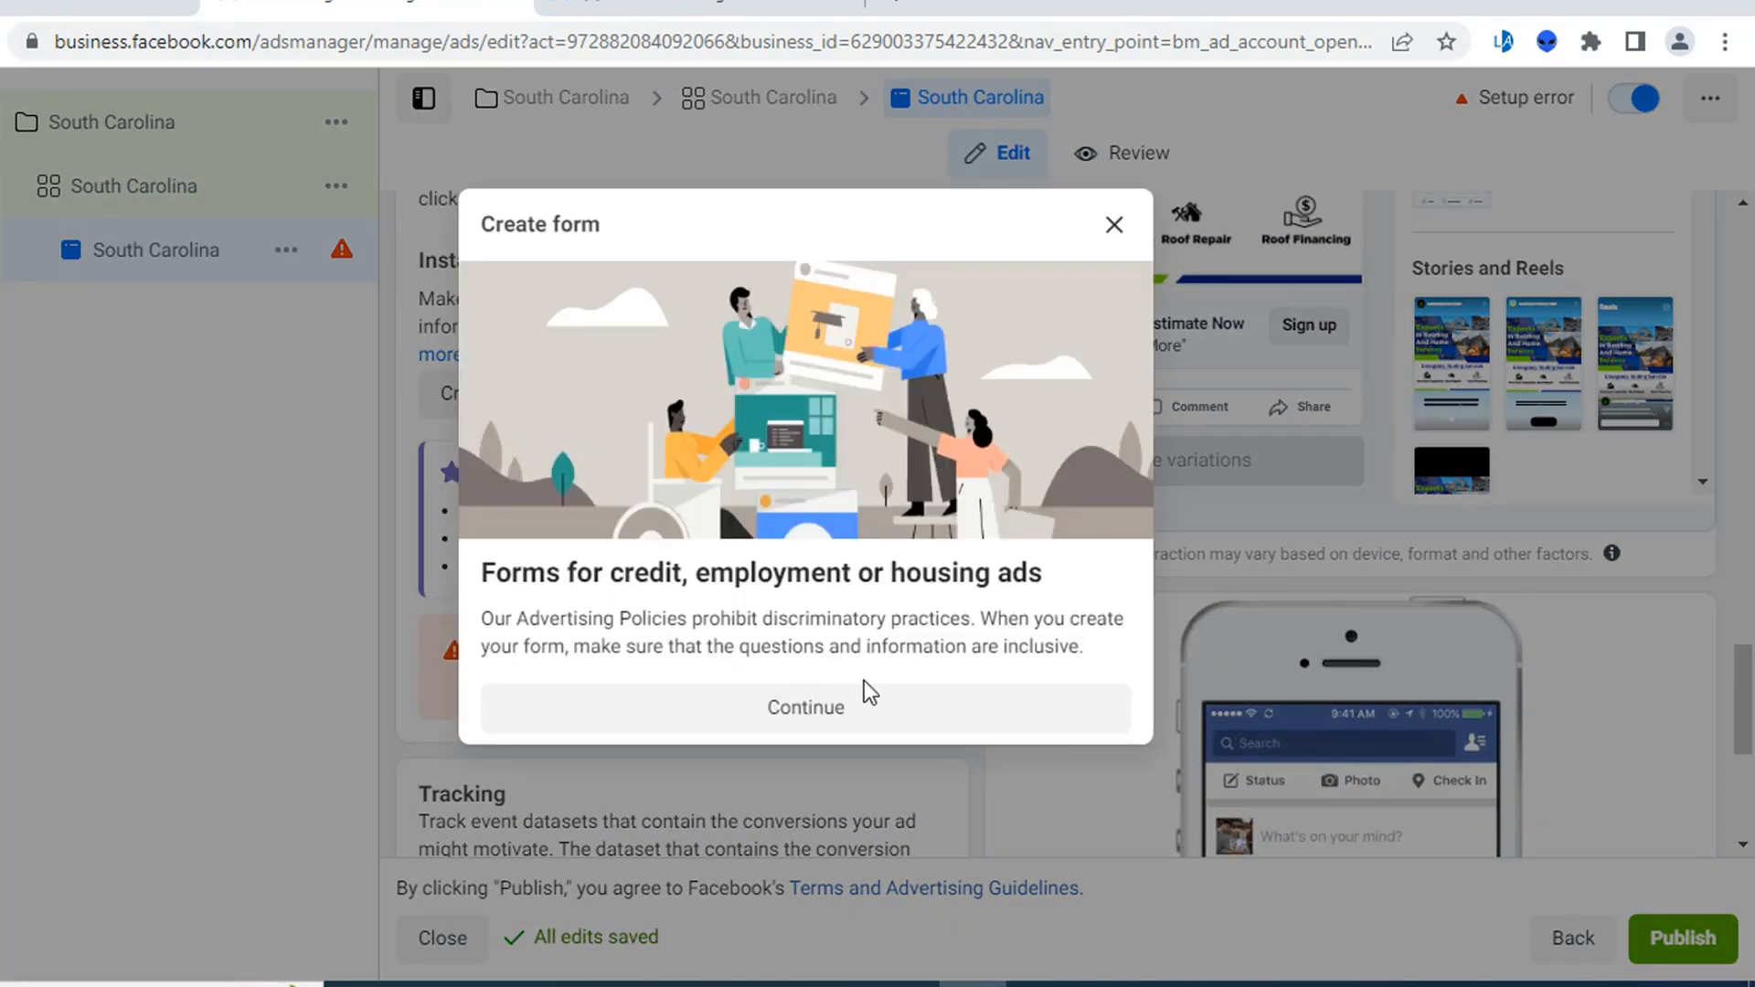
pyautogui.click(850, 718)
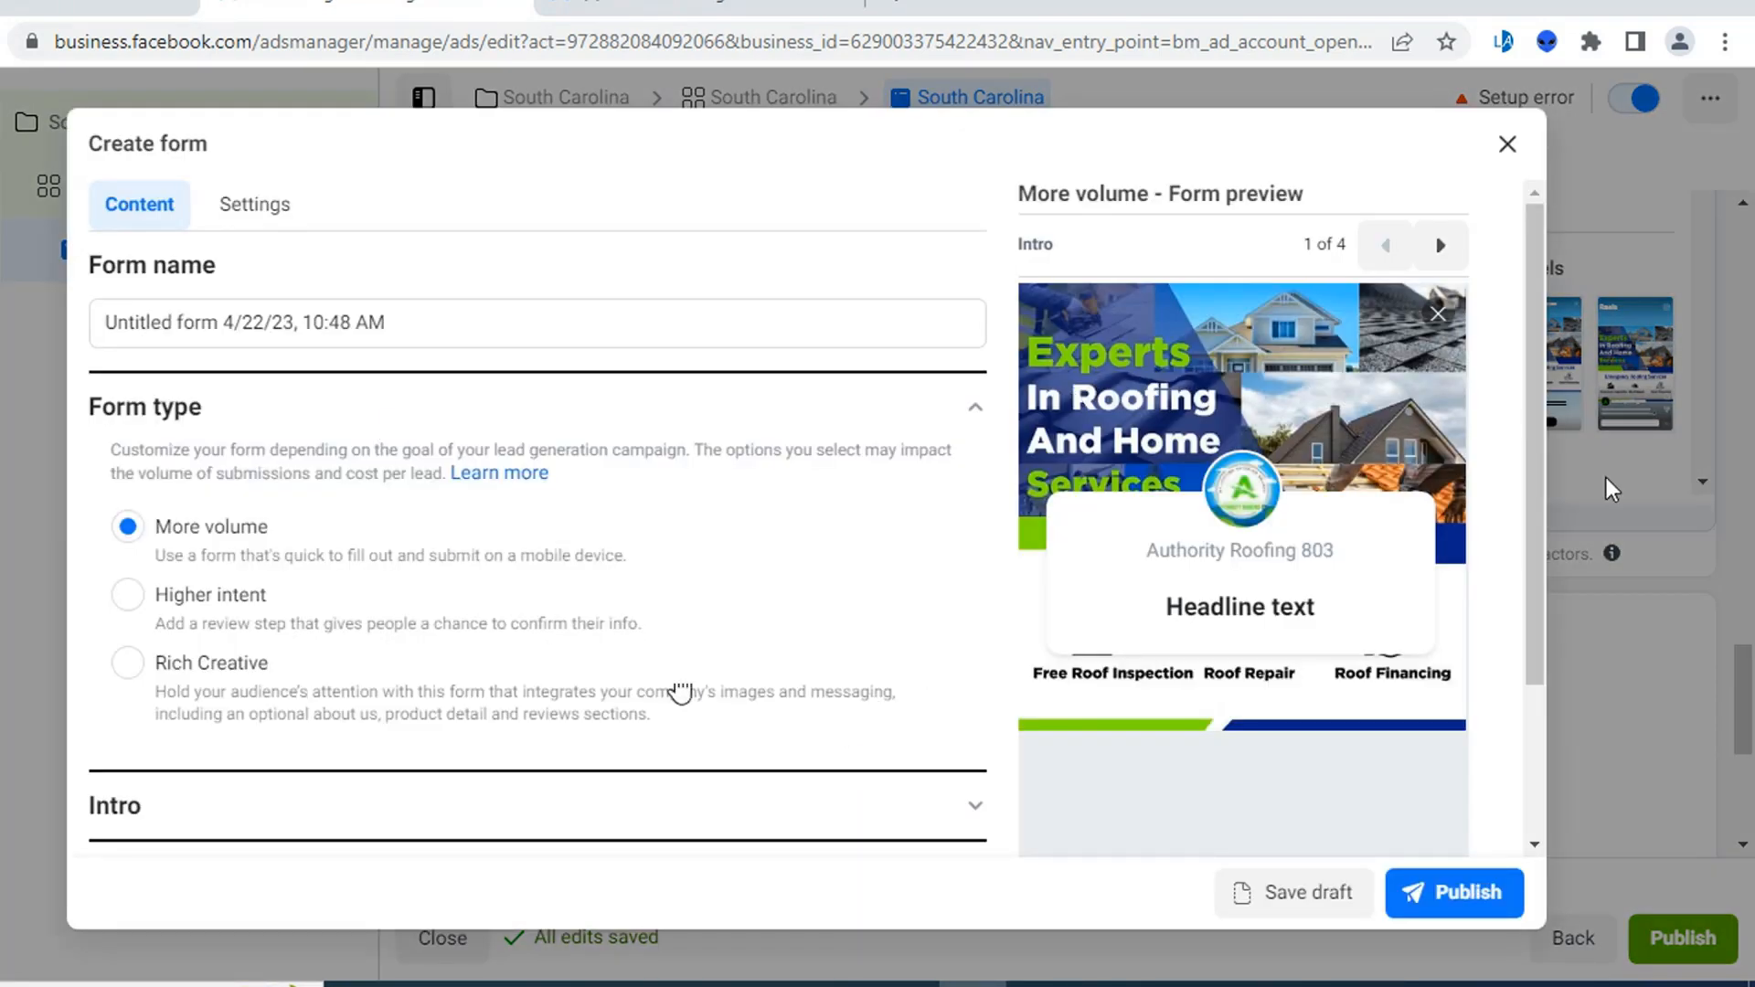
# - Remove "Untitled form" from the form name, keeping only "4/22/23, 10:48 AM"
pyautogui.click(278, 323)
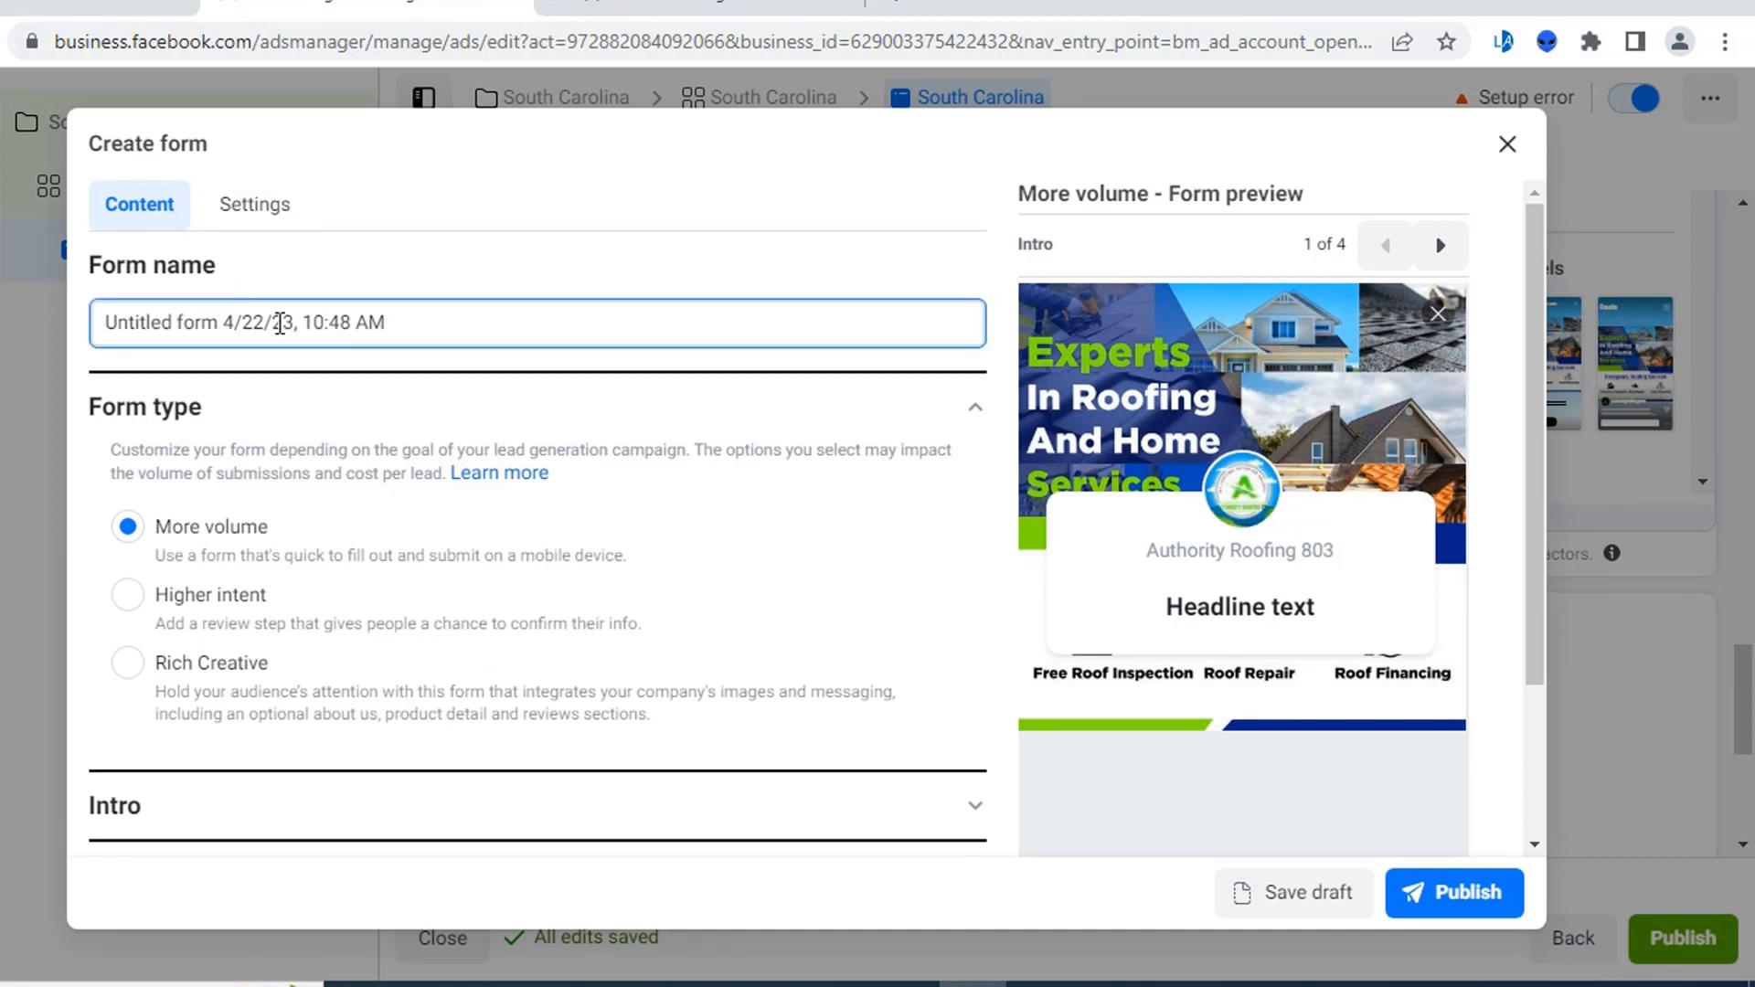
pyautogui.moveTo(223, 323); pyautogui.dragTo(107, 320)
pyautogui.doubleClick(148, 320)
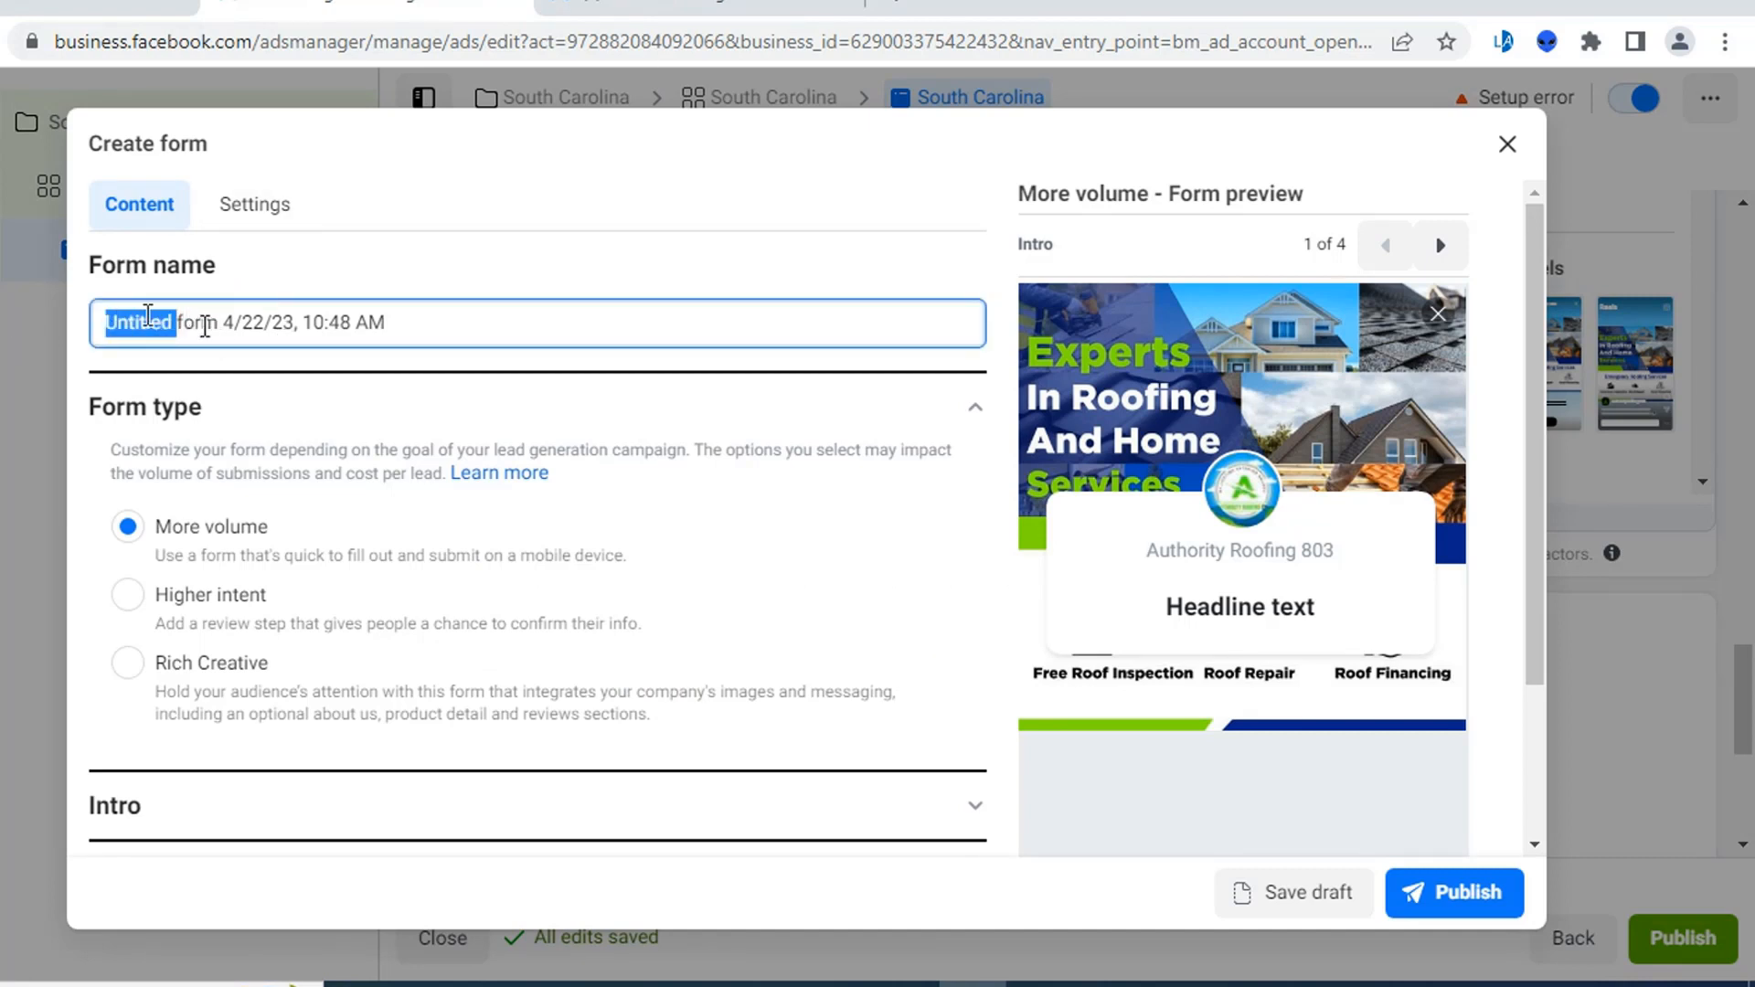
pyautogui.moveTo(223, 323); pyautogui.dragTo(93, 336)
pyautogui.press('BackSpace')
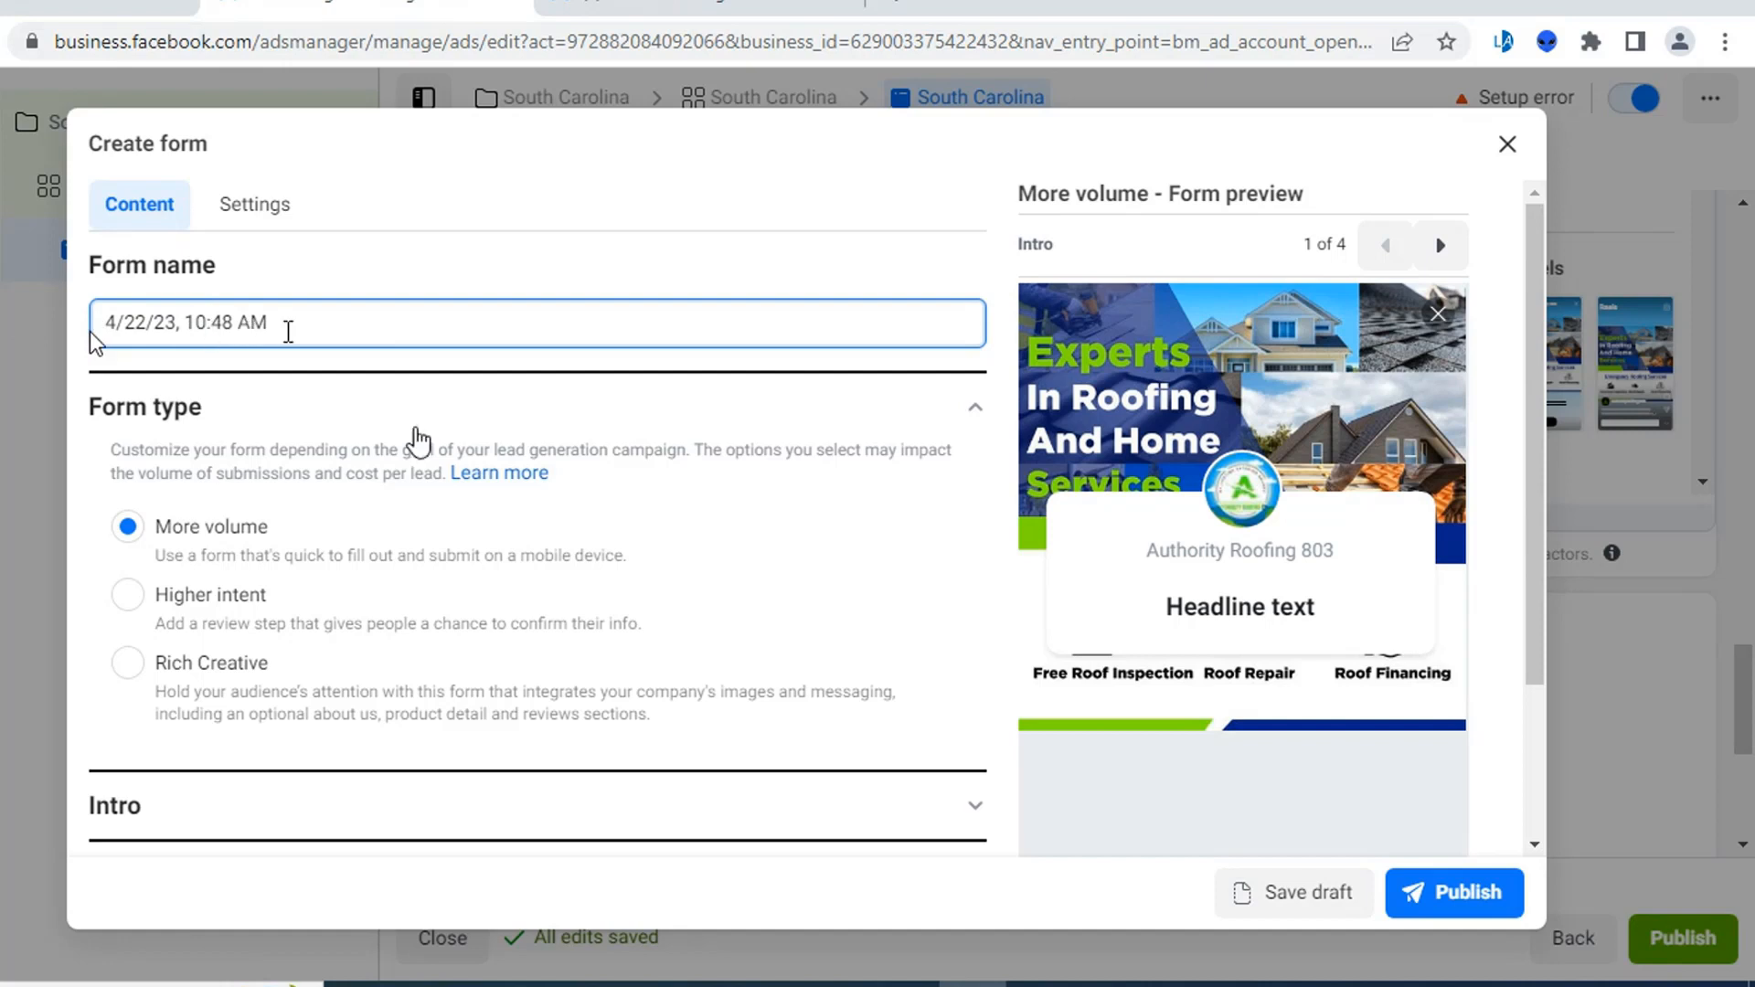
# - Set the form's sharing to Open and keep its language as English (US)
pyautogui.click(282, 217)
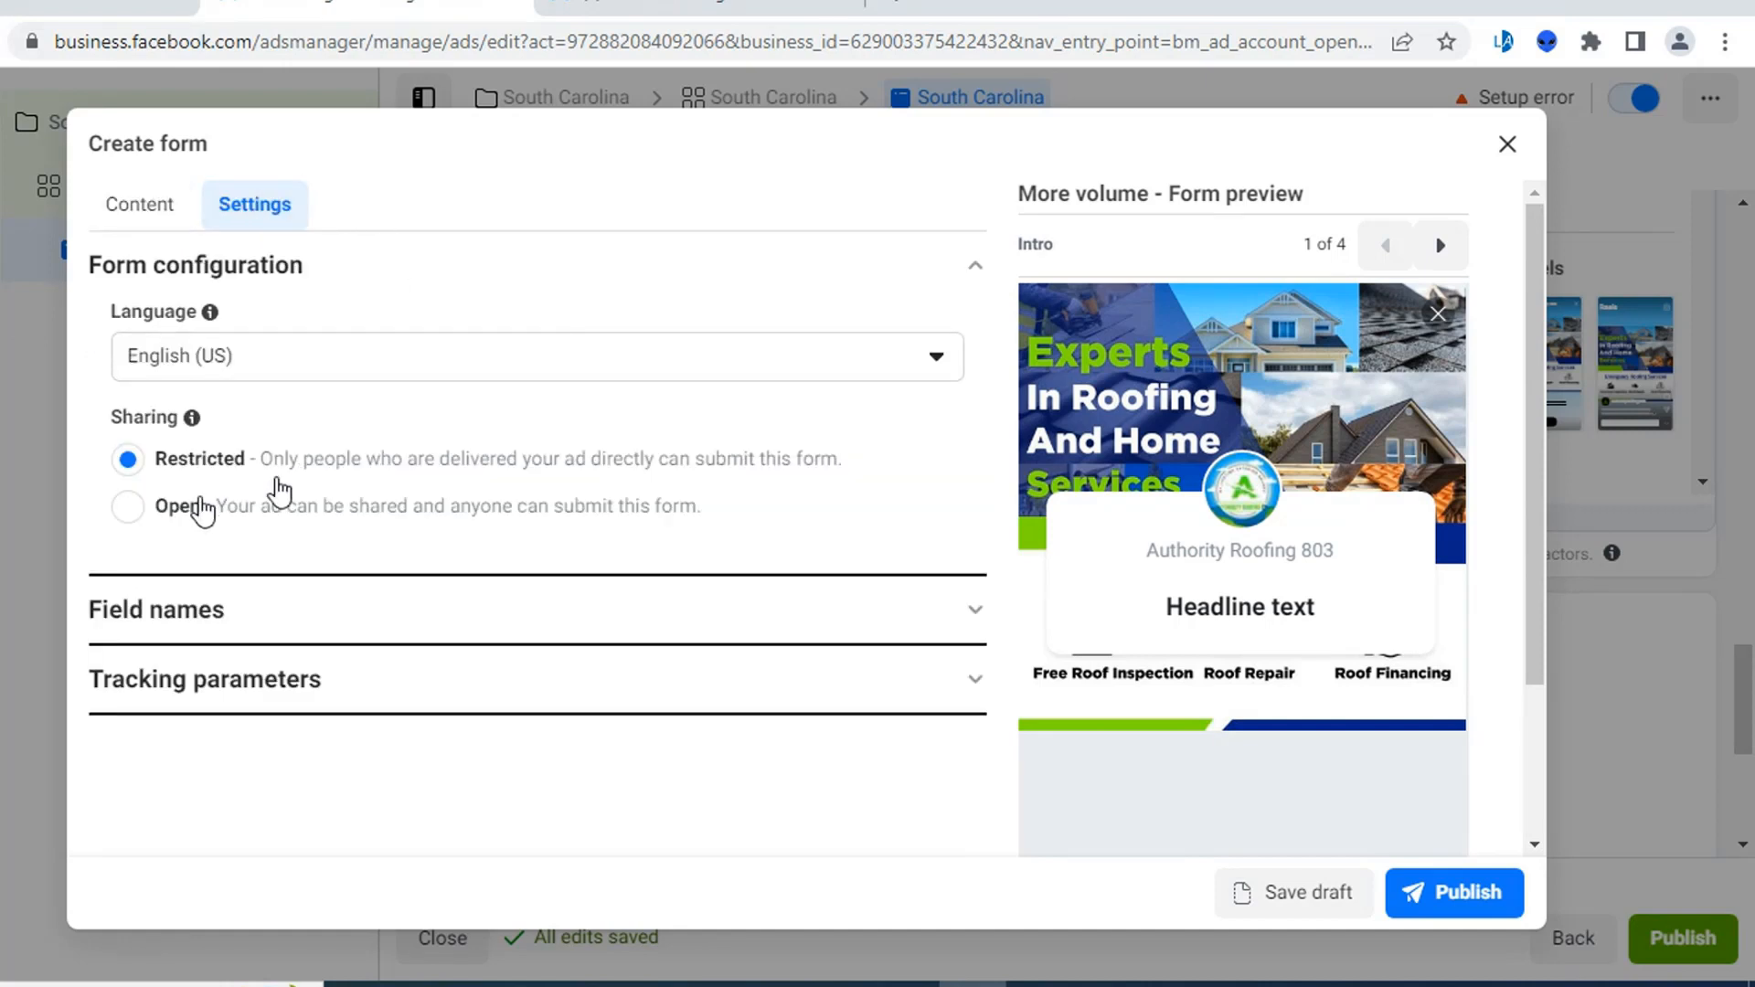
pyautogui.click(128, 505)
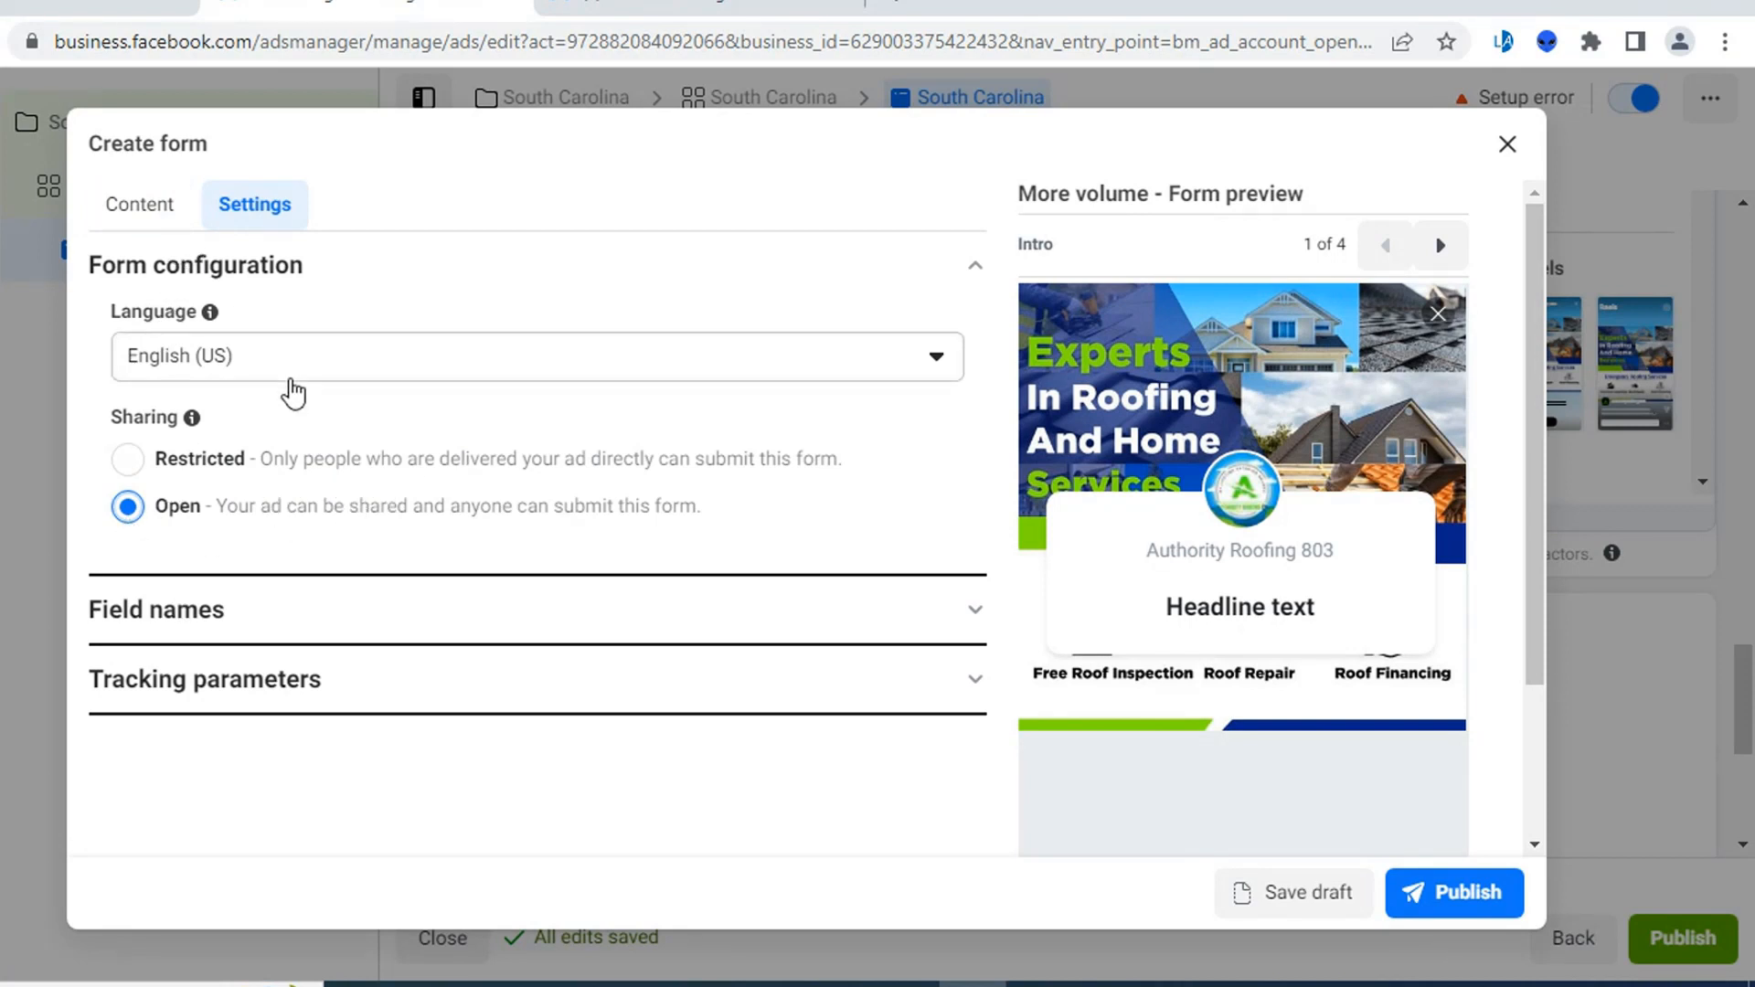
pyautogui.click(363, 374)
pyautogui.click(363, 376)
# - Open the form content's Intro section, keeping the More volume form type and the image from the ad as background
pyautogui.click(124, 224)
pyautogui.scroll(-3, 484, 457)
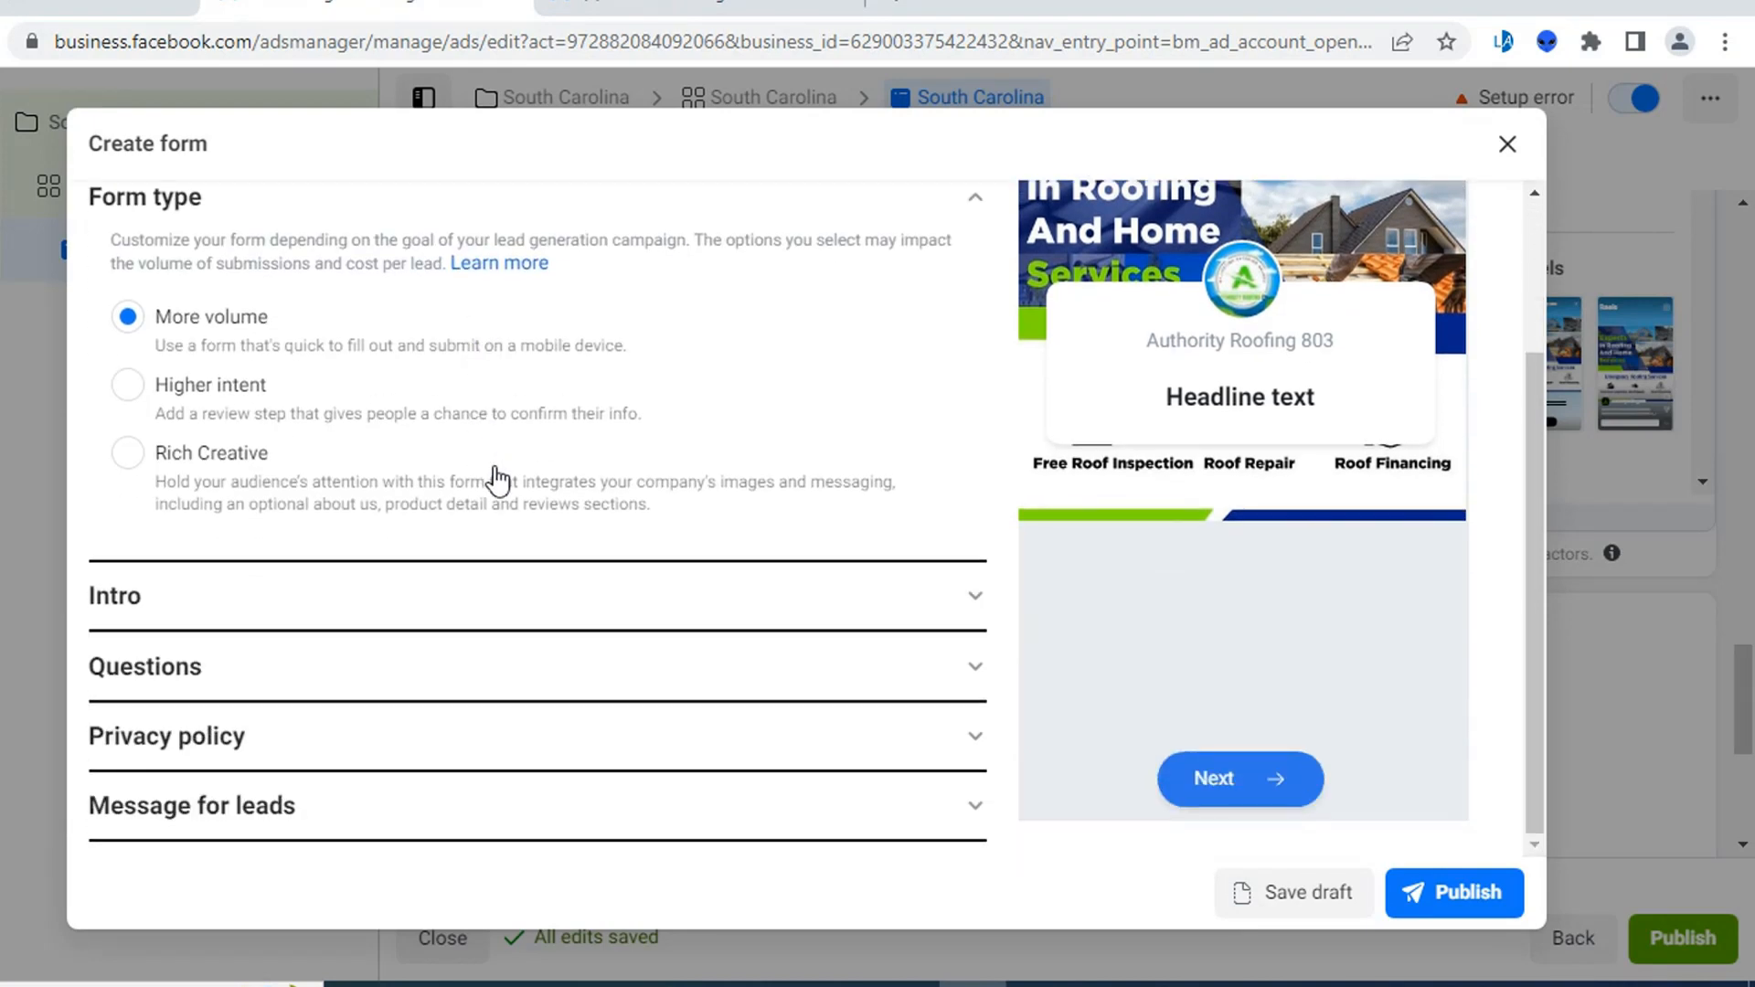
pyautogui.scroll(3, 1114, 549)
pyautogui.scroll(-3, 810, 567)
pyautogui.click(759, 599)
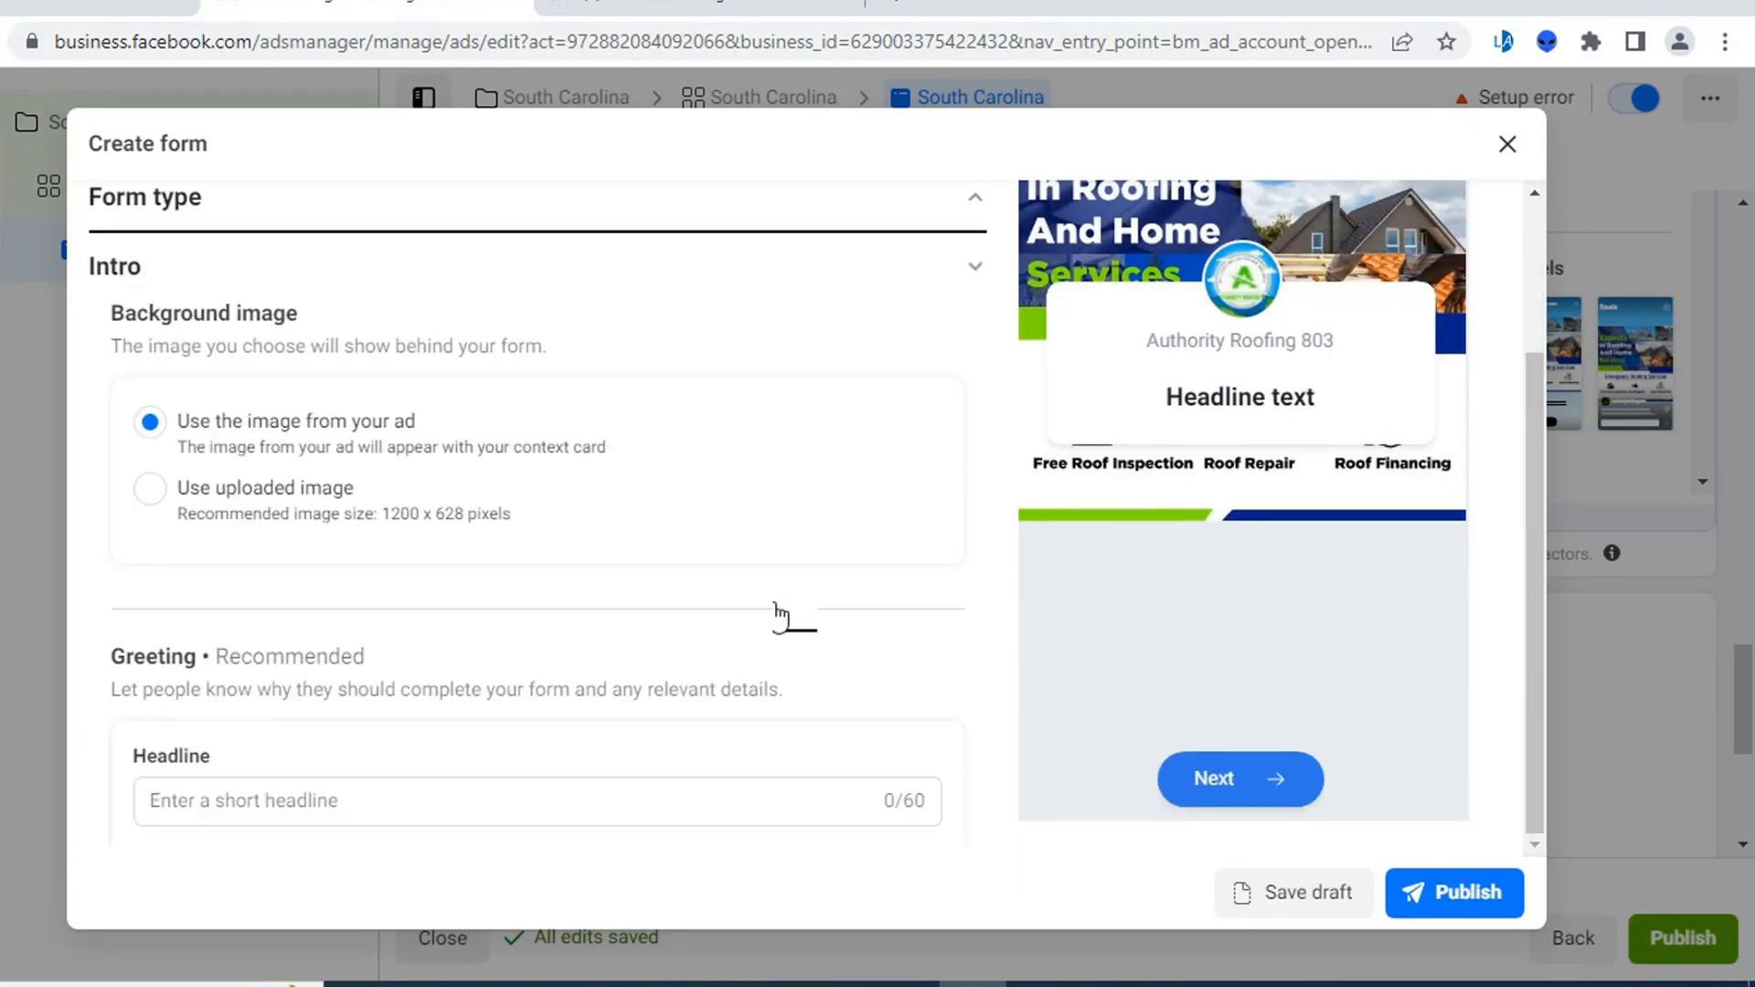
pyautogui.scroll(1, 764, 595)
pyautogui.scroll(-1, 765, 594)
pyautogui.scroll(3, 731, 599)
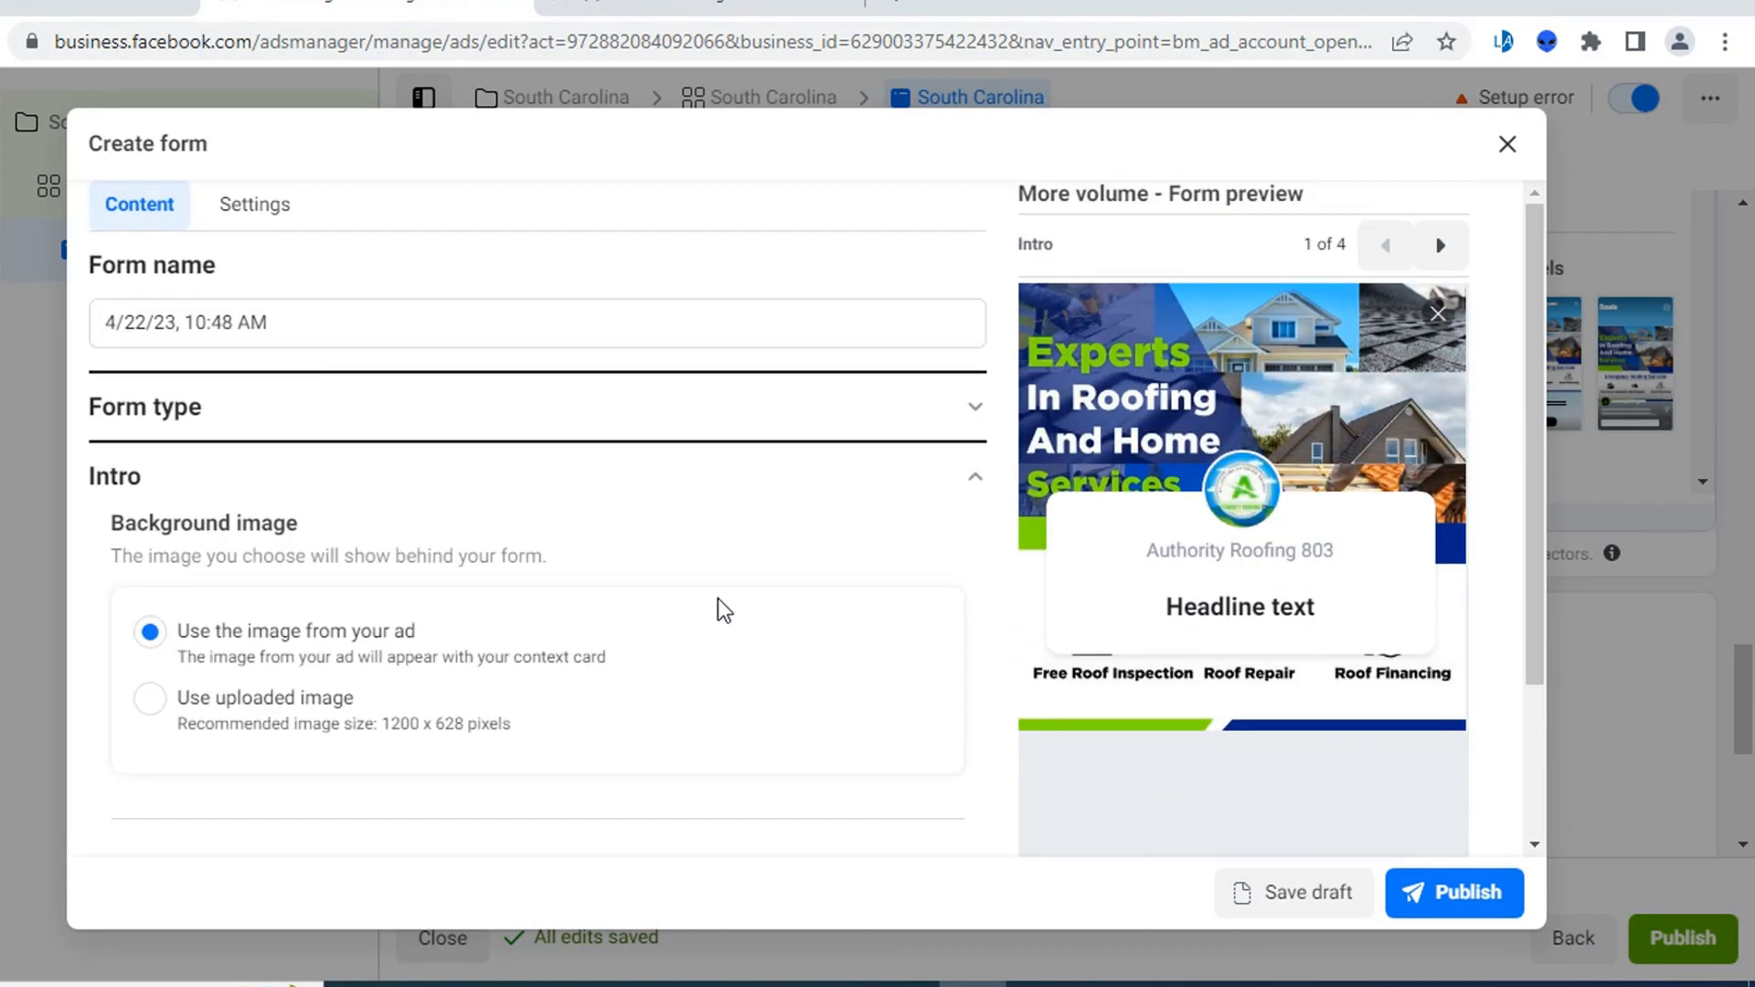
pyautogui.scroll(-3, 722, 610)
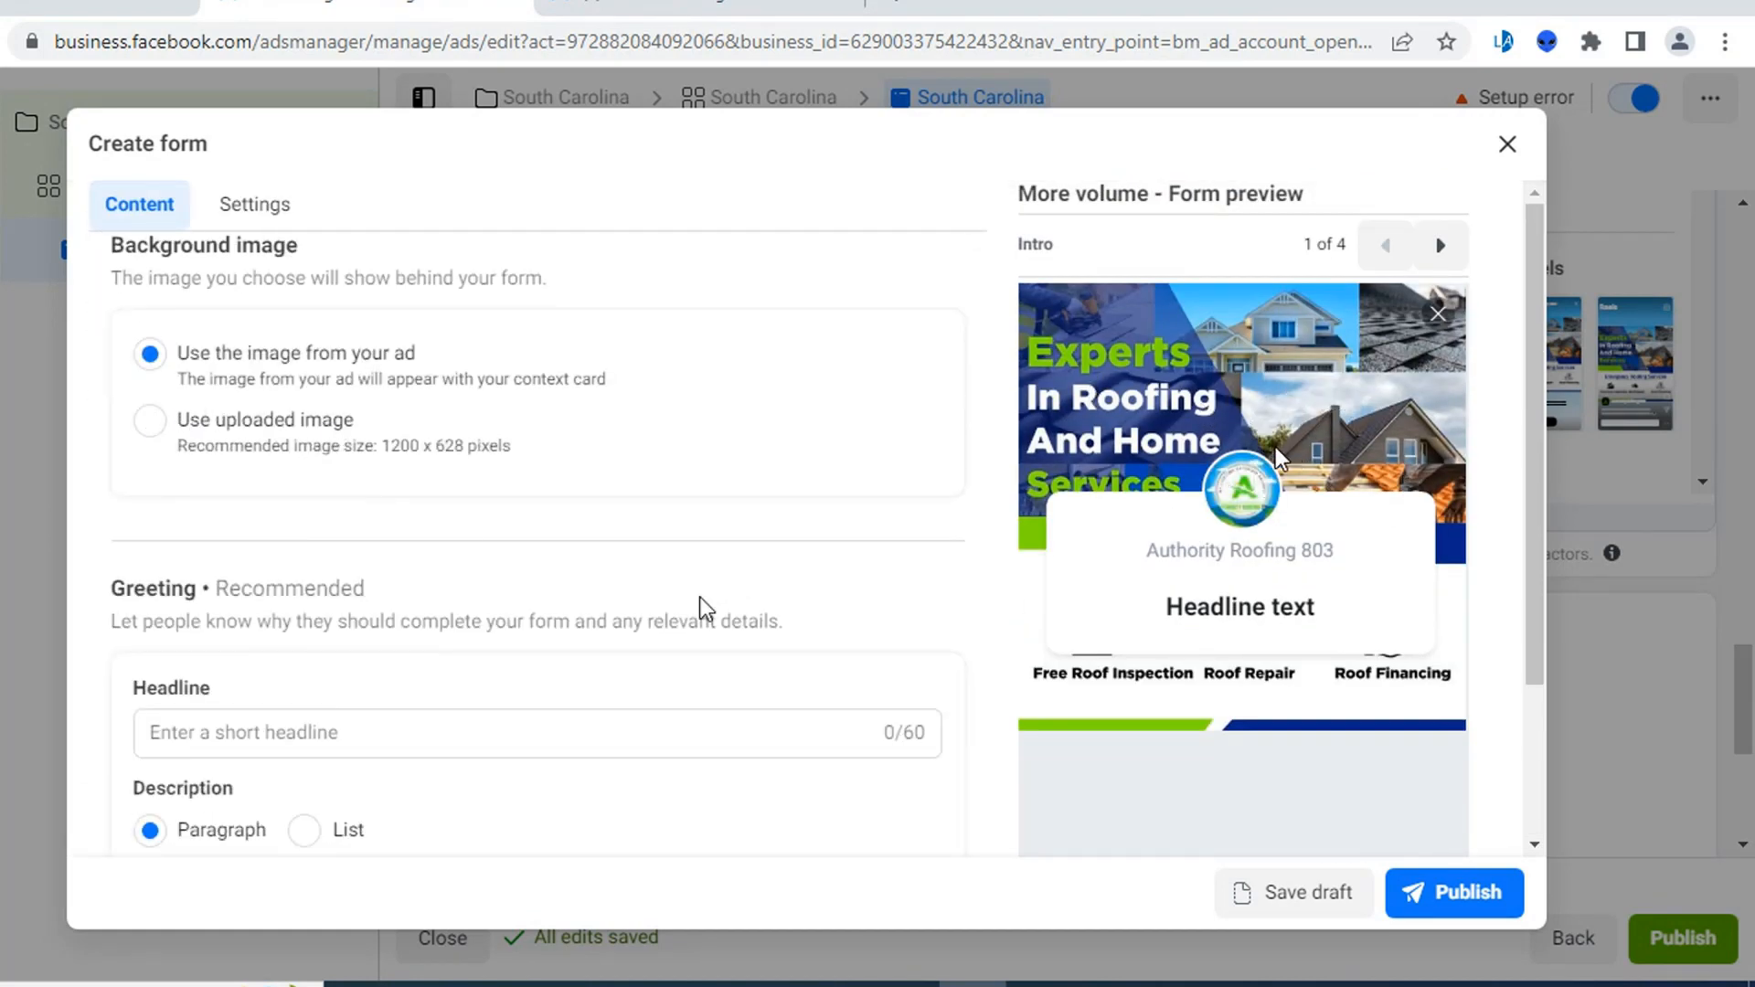
pyautogui.scroll(-2, 617, 535)
# - Copy "🖐Do you live in the state of South Carolina" from the Google Docs brief into the form's greeting headline
pyautogui.click(223, 592)
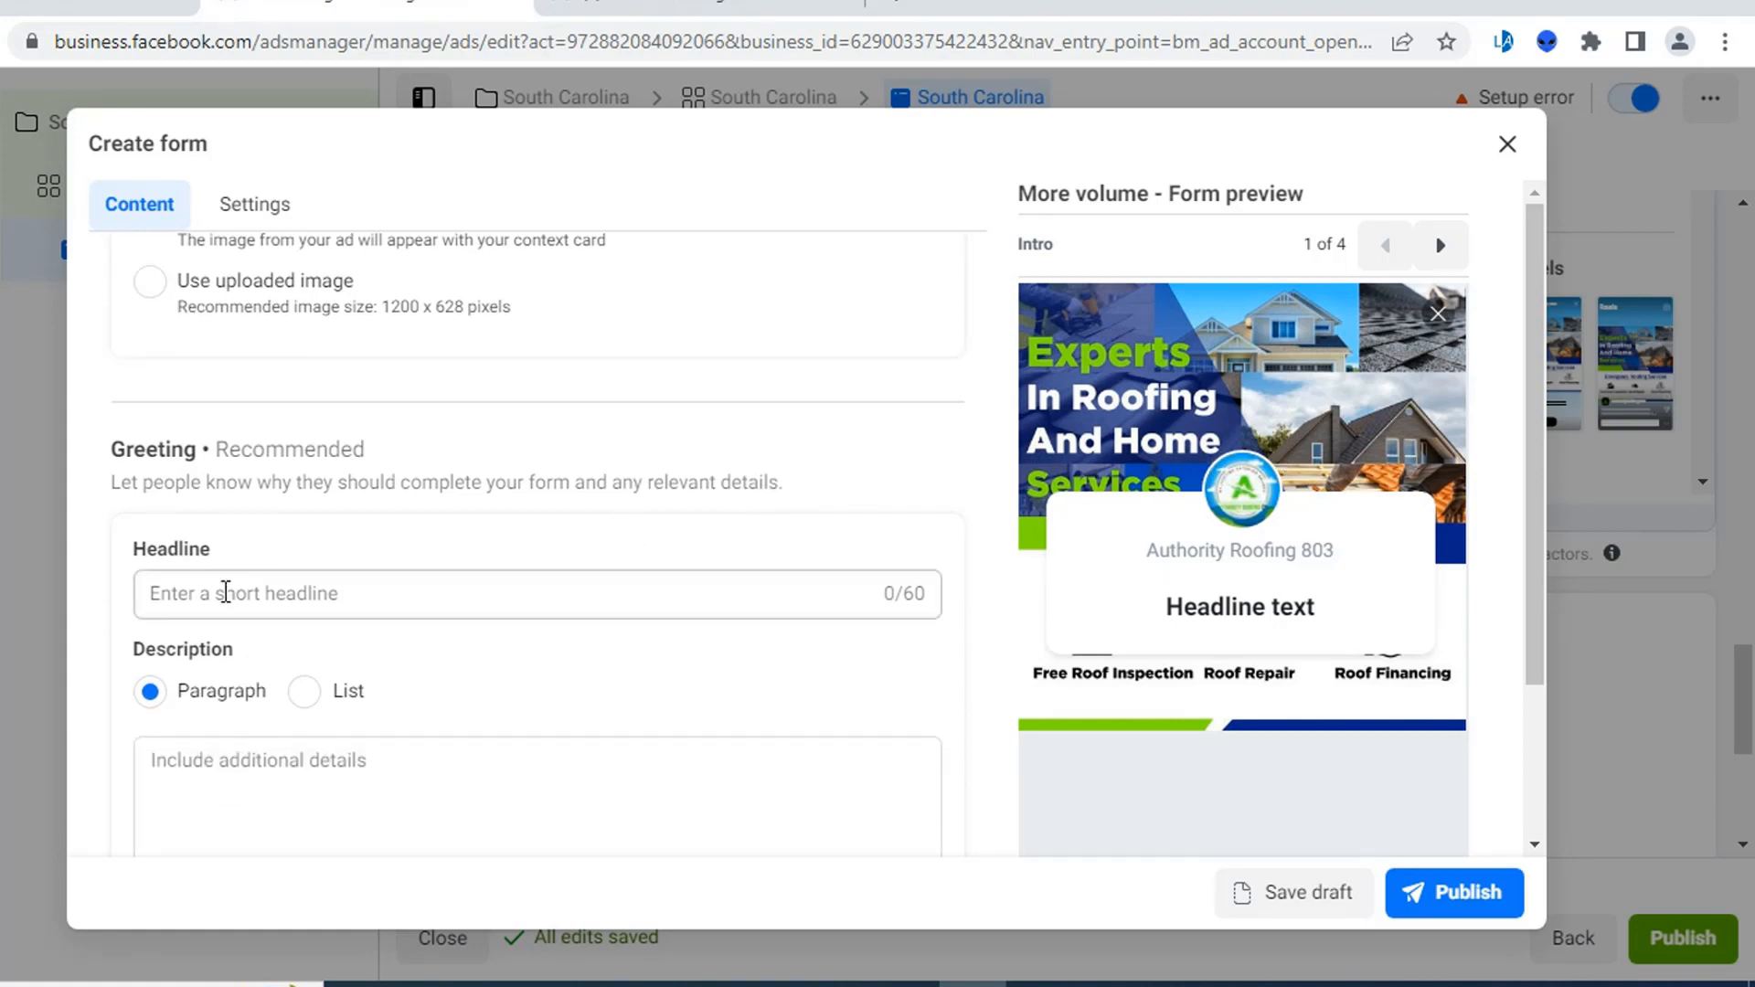
pyautogui.scroll(-2, 528, 508)
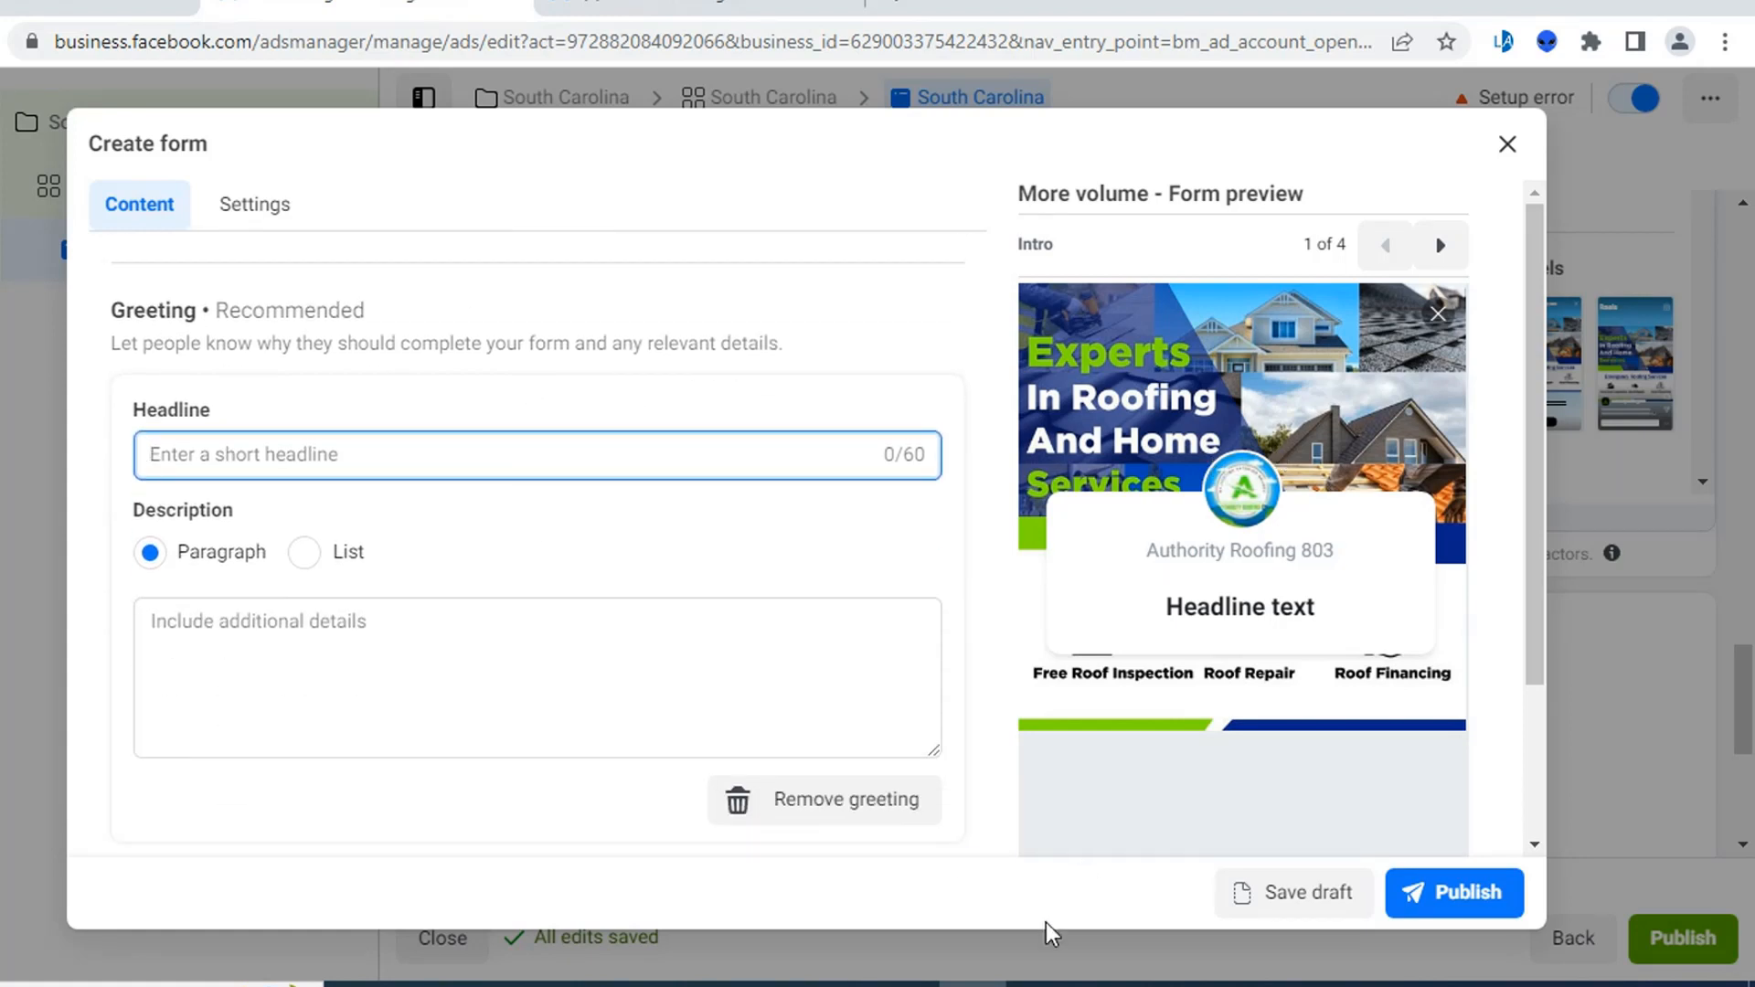
pyautogui.click(1108, 983)
pyautogui.scroll(1, 698, 622)
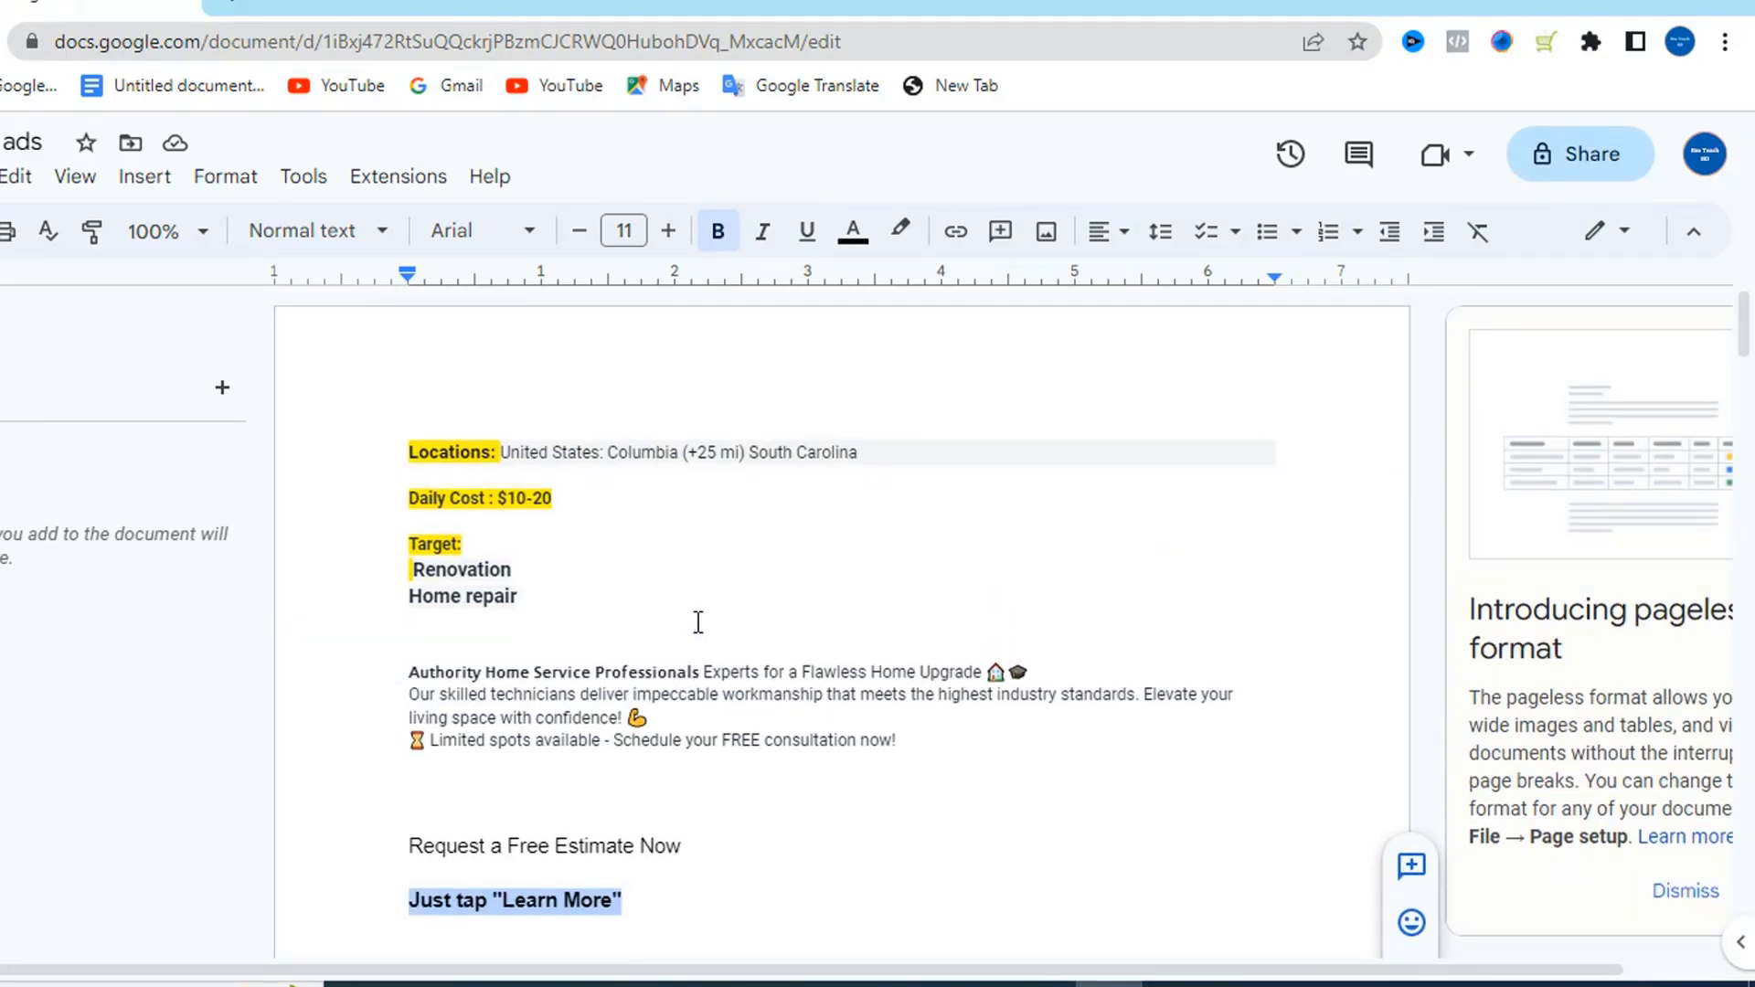
pyautogui.scroll(-2, 698, 623)
pyautogui.scroll(-15, 698, 623)
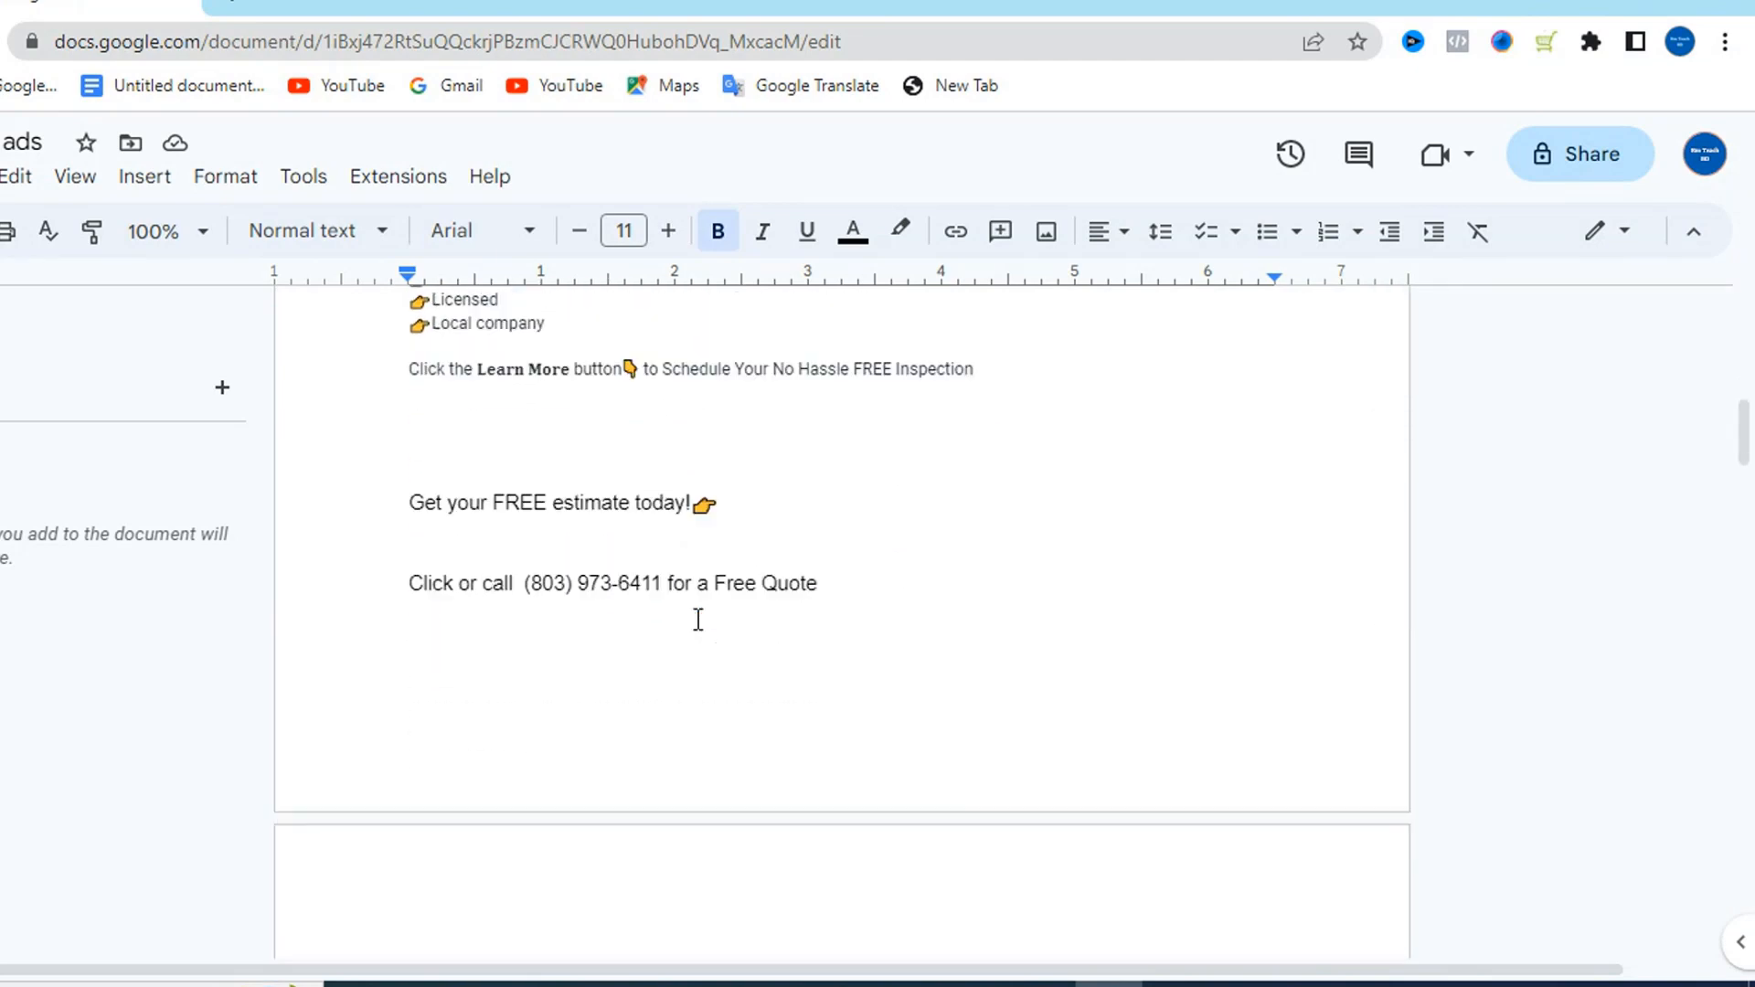
pyautogui.scroll(-1, 695, 619)
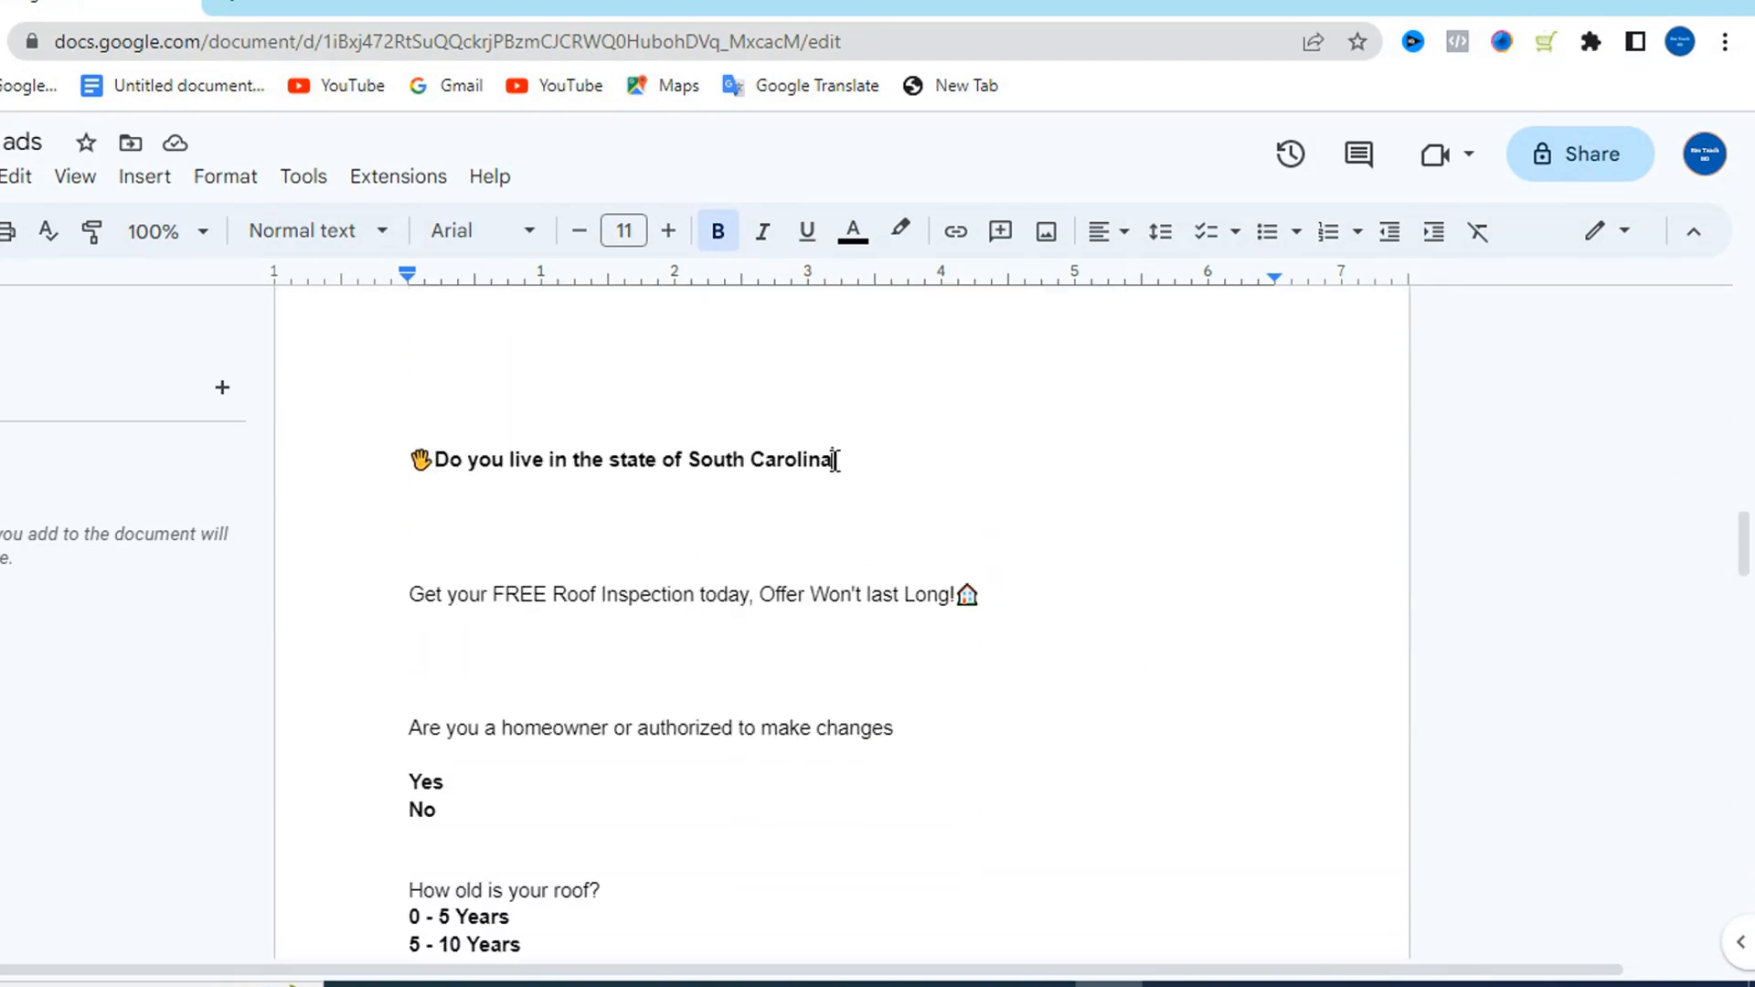
pyautogui.moveTo(835, 460); pyautogui.dragTo(411, 460)
pyautogui.rightClick(470, 461)
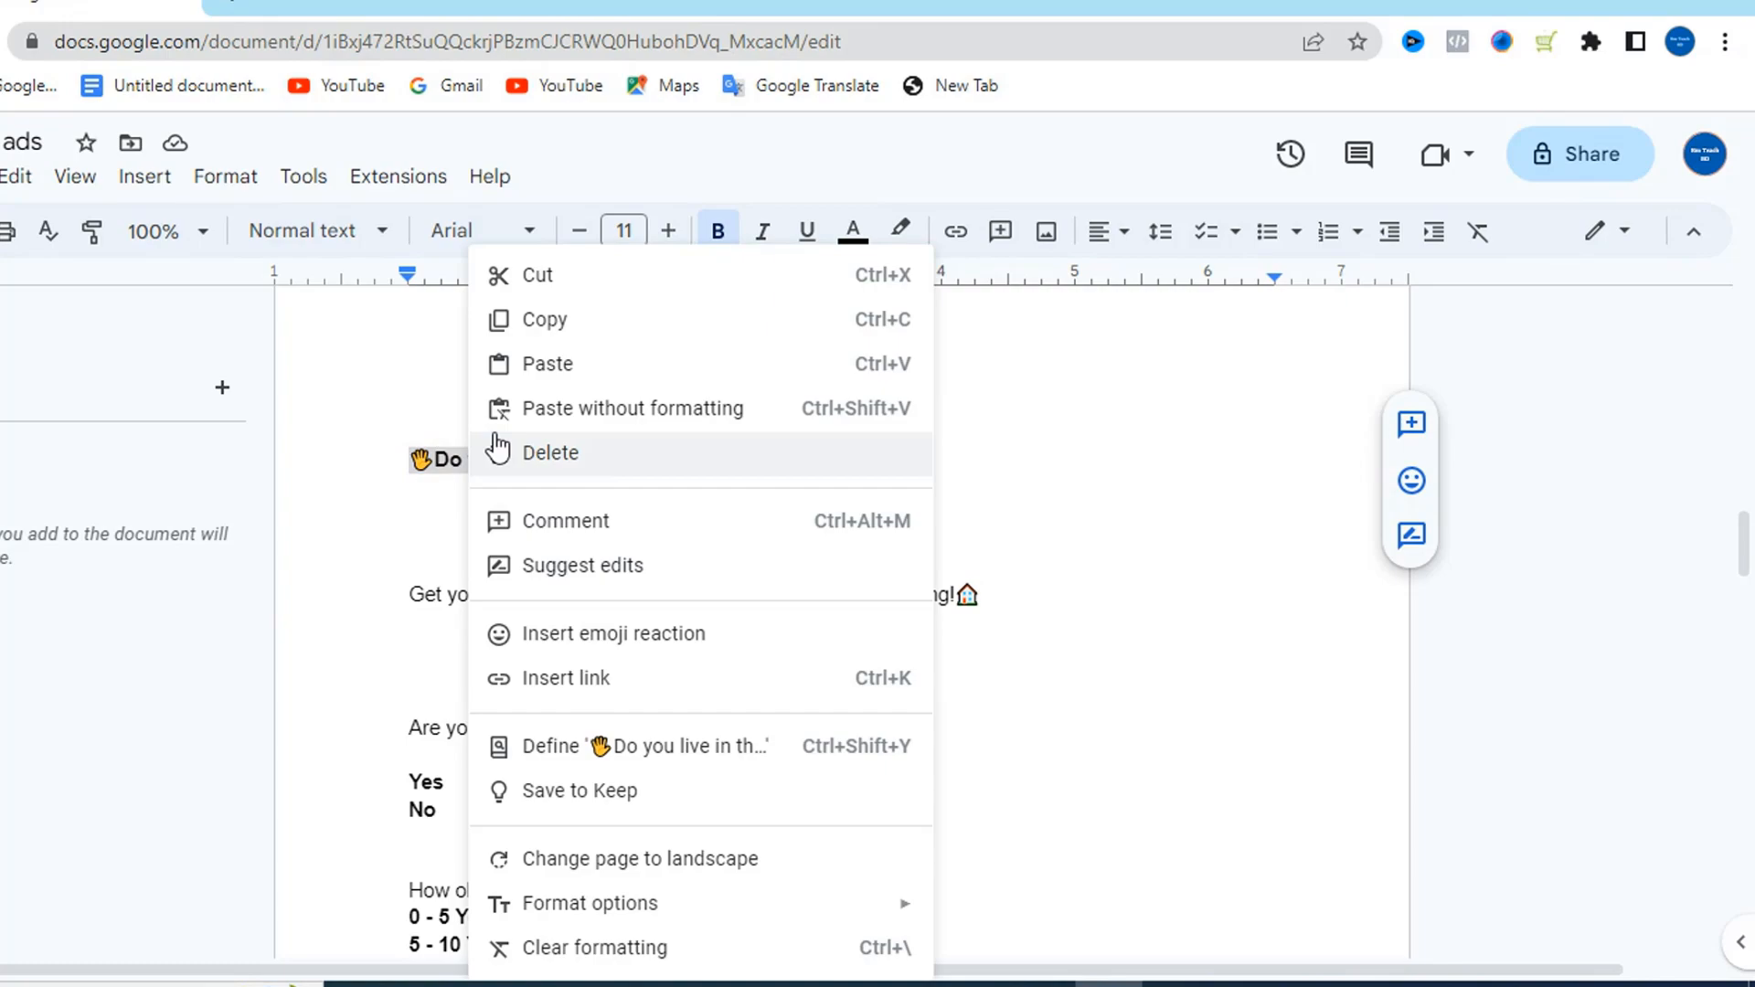
pyautogui.click(575, 328)
pyautogui.click(975, 982)
pyautogui.click(275, 468)
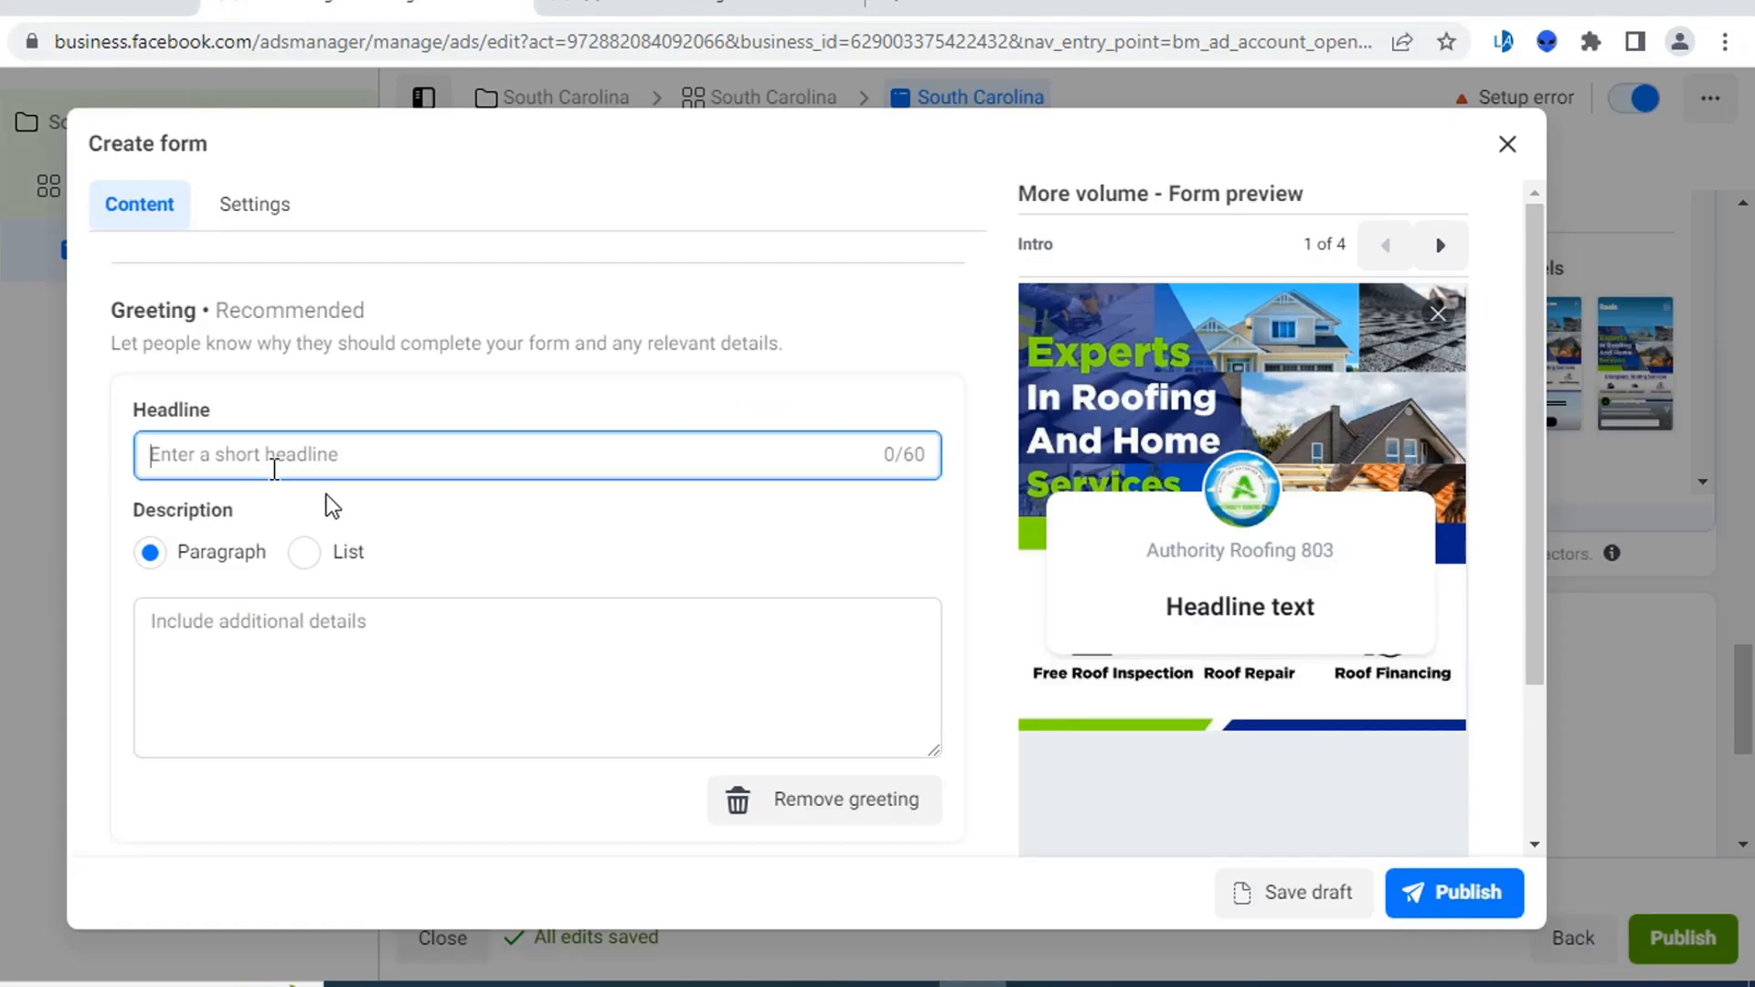
pyautogui.hotkey('ctrl', 'v')
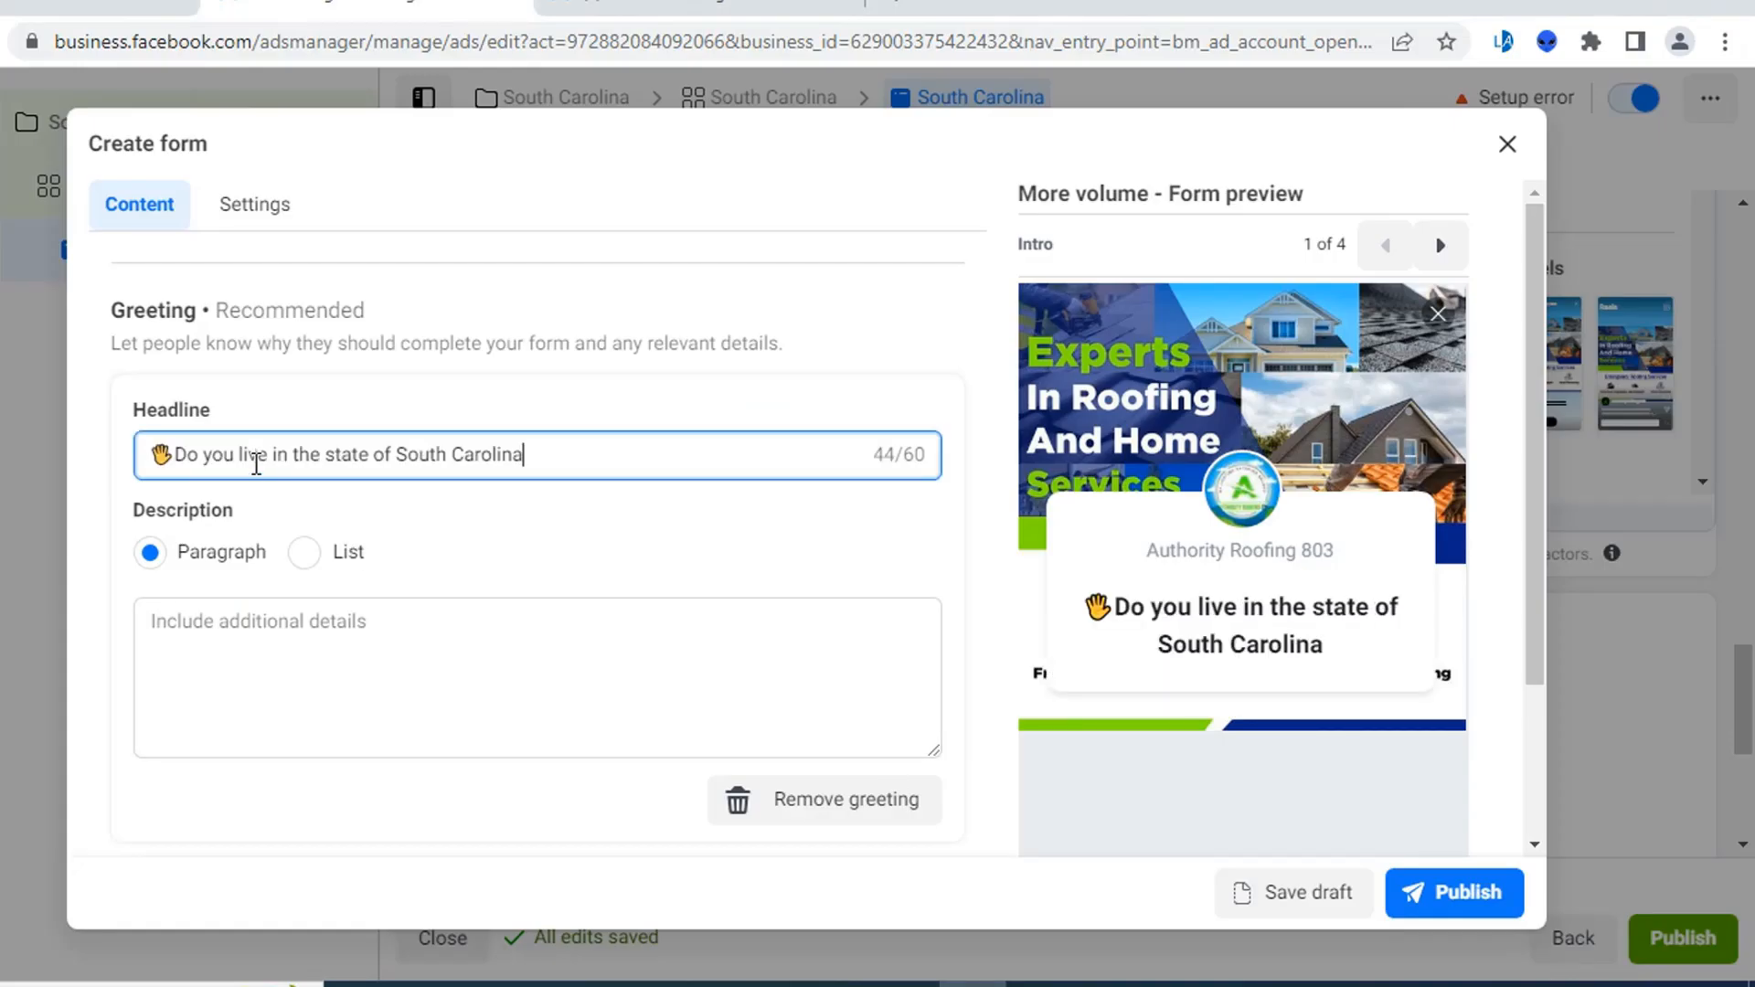
# - Copy "Get your FREE Roof Inspection today, Offer Won't last Long!🏠" from the Google Docs brief into the greeting's paragraph description
pyautogui.click(243, 658)
pyautogui.scroll(-1, 411, 603)
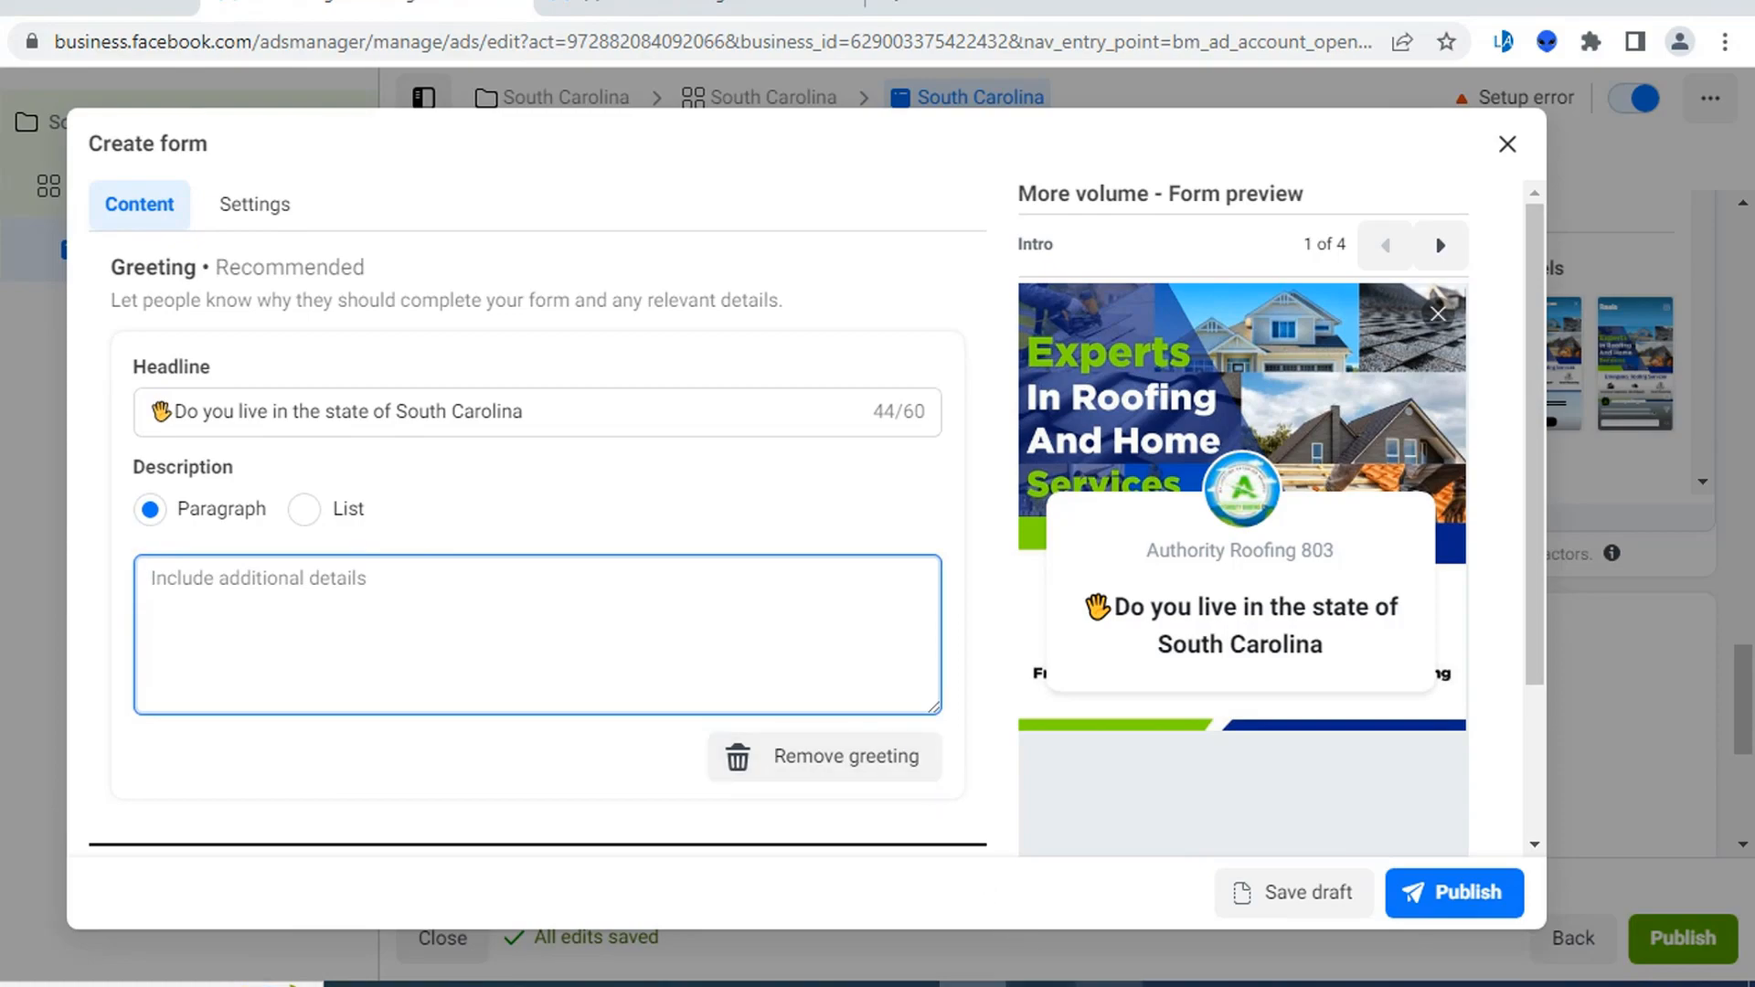
pyautogui.click(1040, 982)
pyautogui.moveTo(985, 595); pyautogui.dragTo(404, 596)
pyautogui.rightClick(475, 588)
pyautogui.click(604, 320)
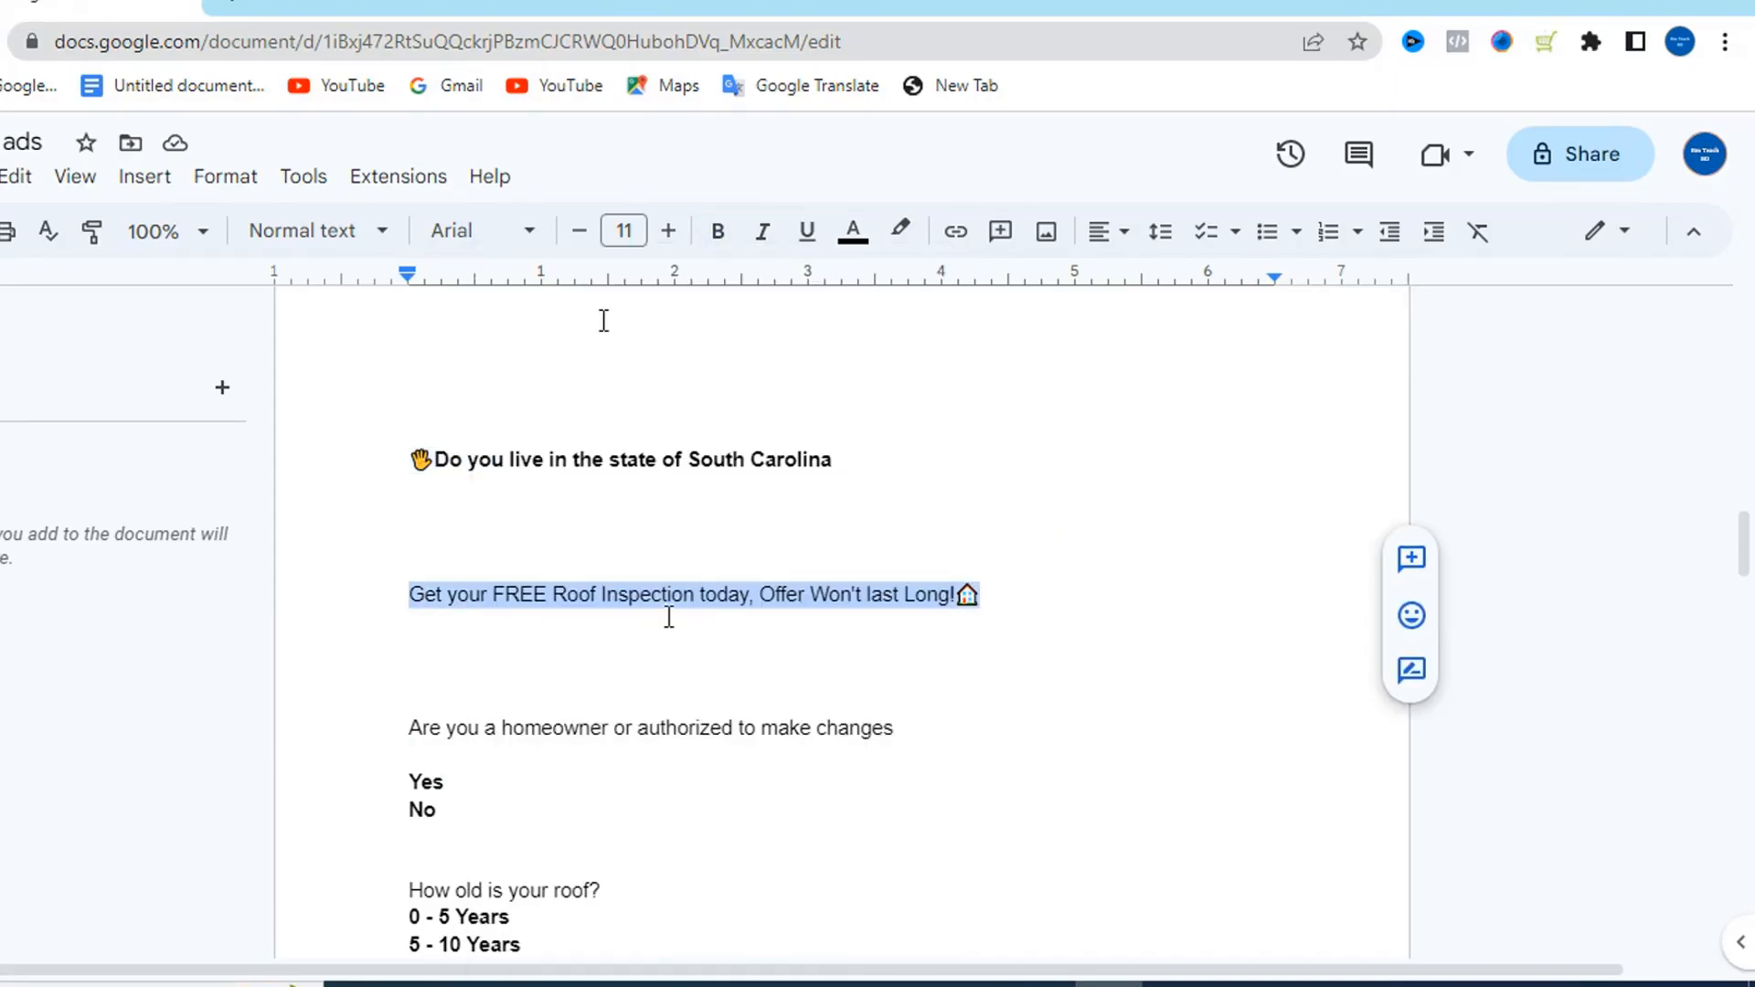
pyautogui.hotkey('alt', 'Tab')
pyautogui.click(255, 621)
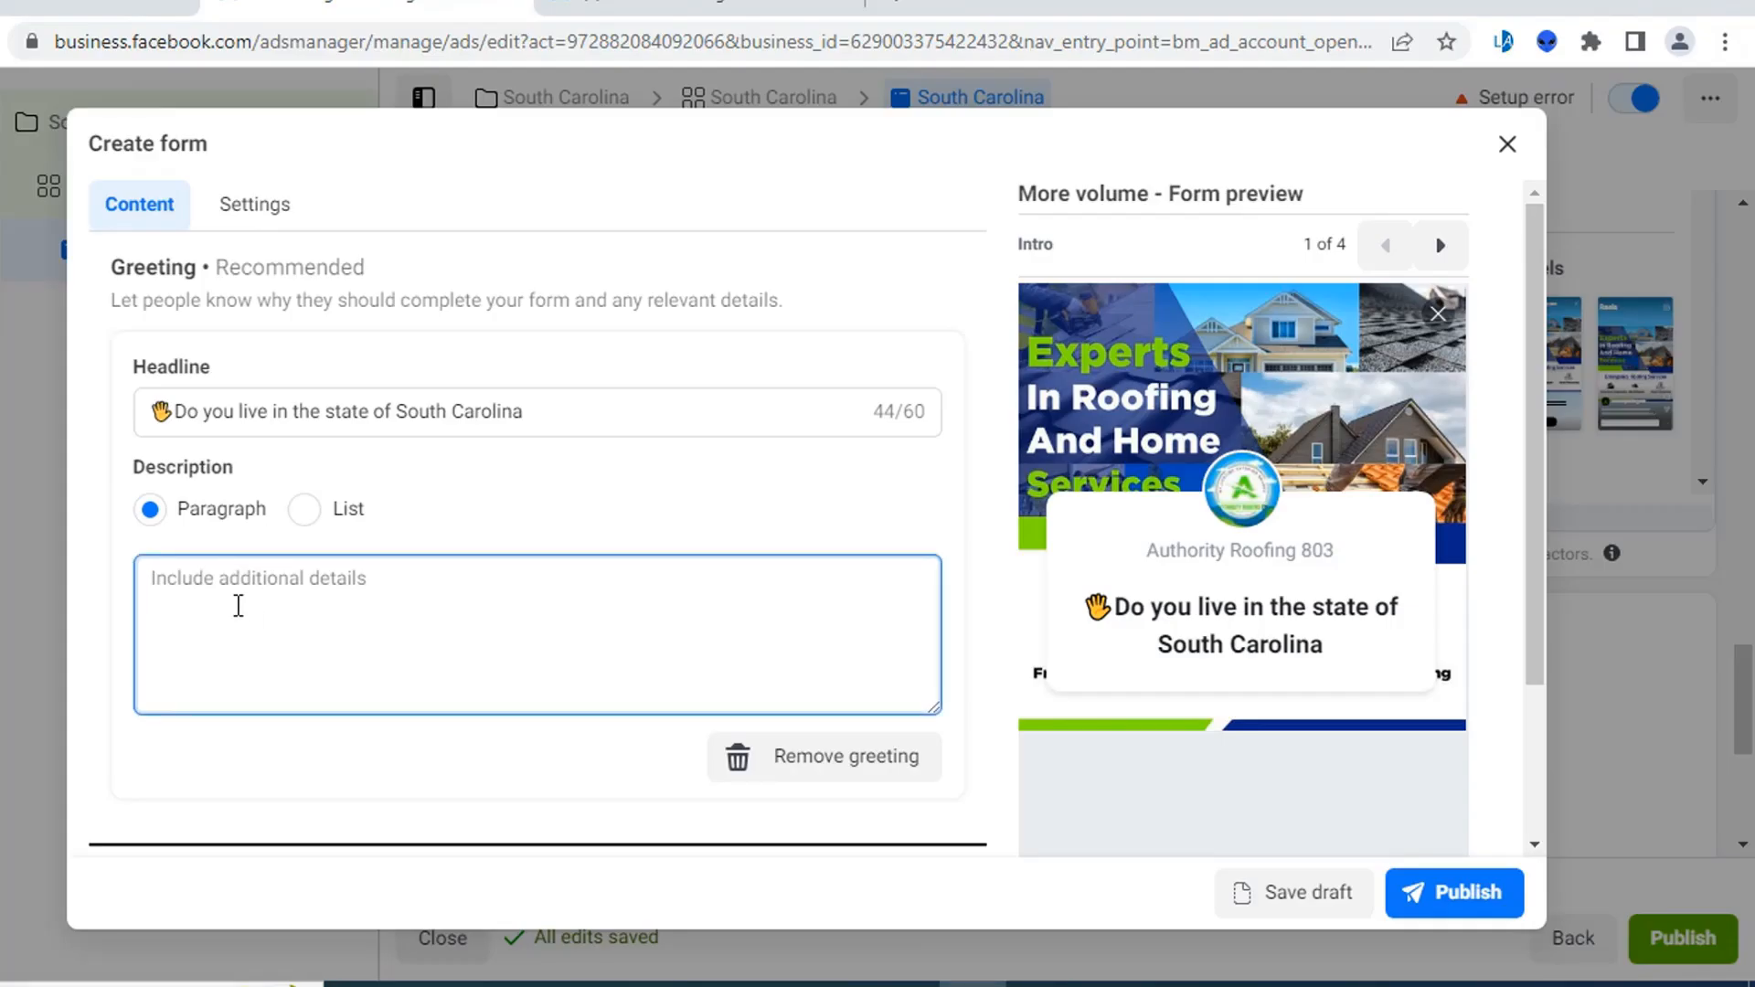
pyautogui.hotkey('ctrl', 'v')
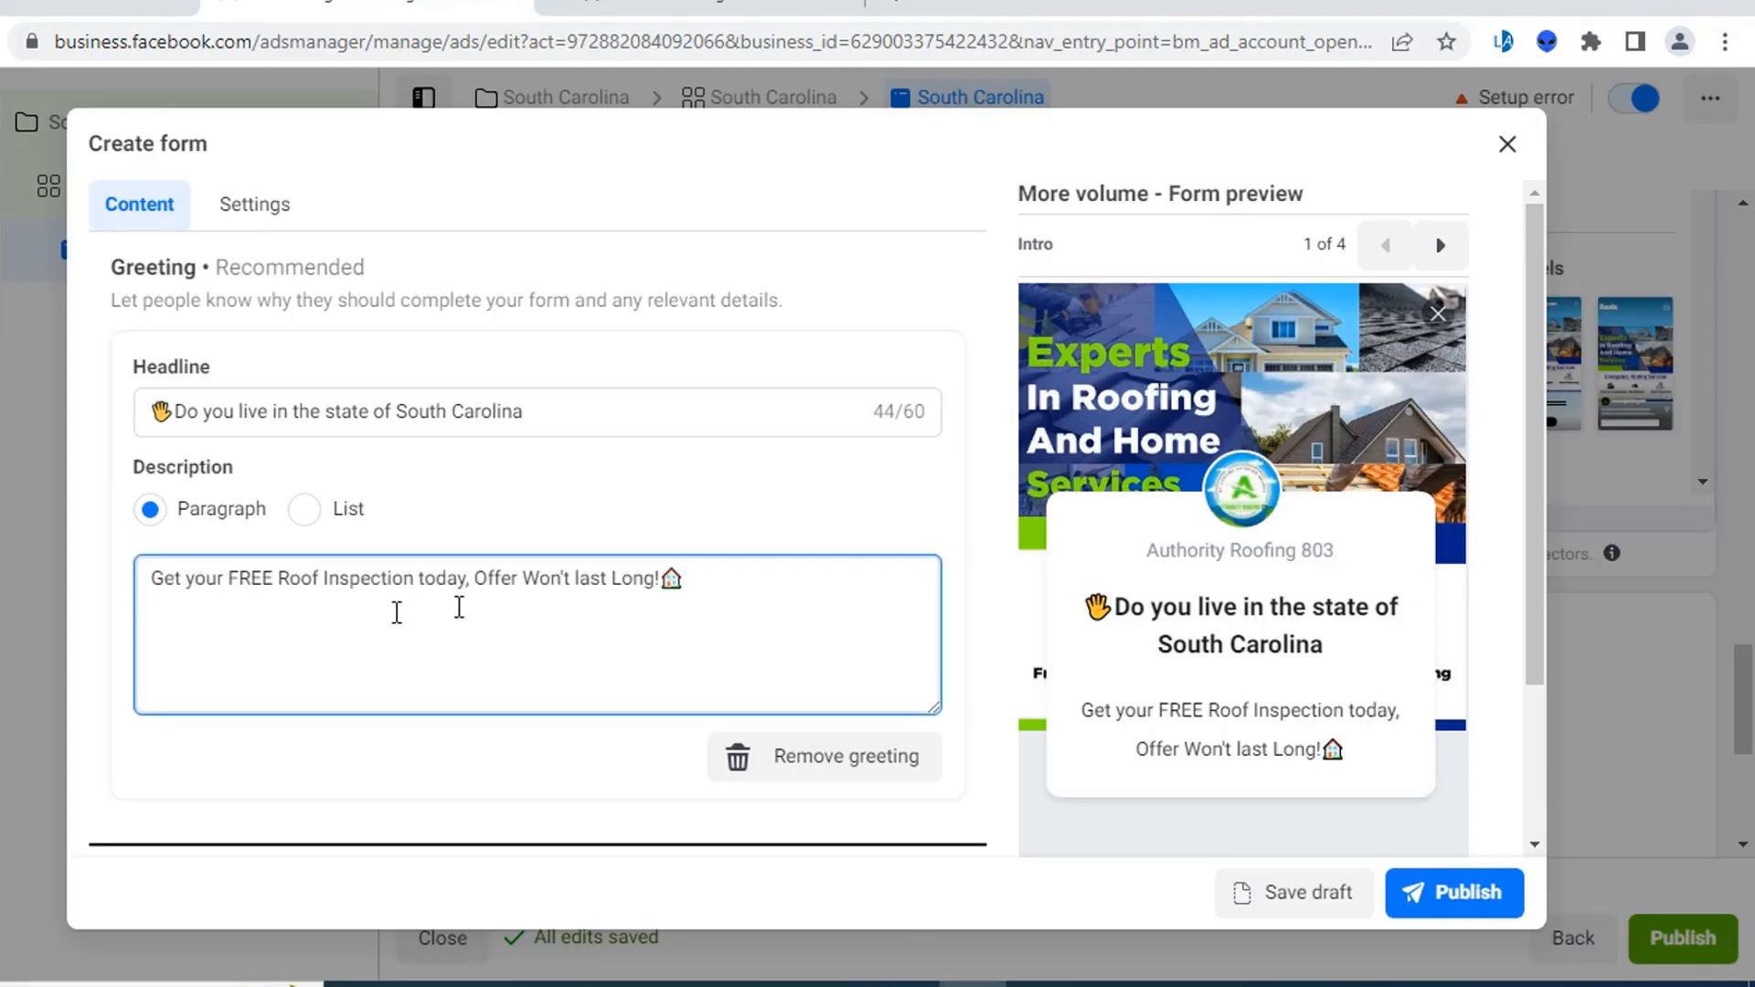
# - Open the form's Questions section and dismiss the "Save time on follow-ups" tip
pyautogui.scroll(-2, 640, 503)
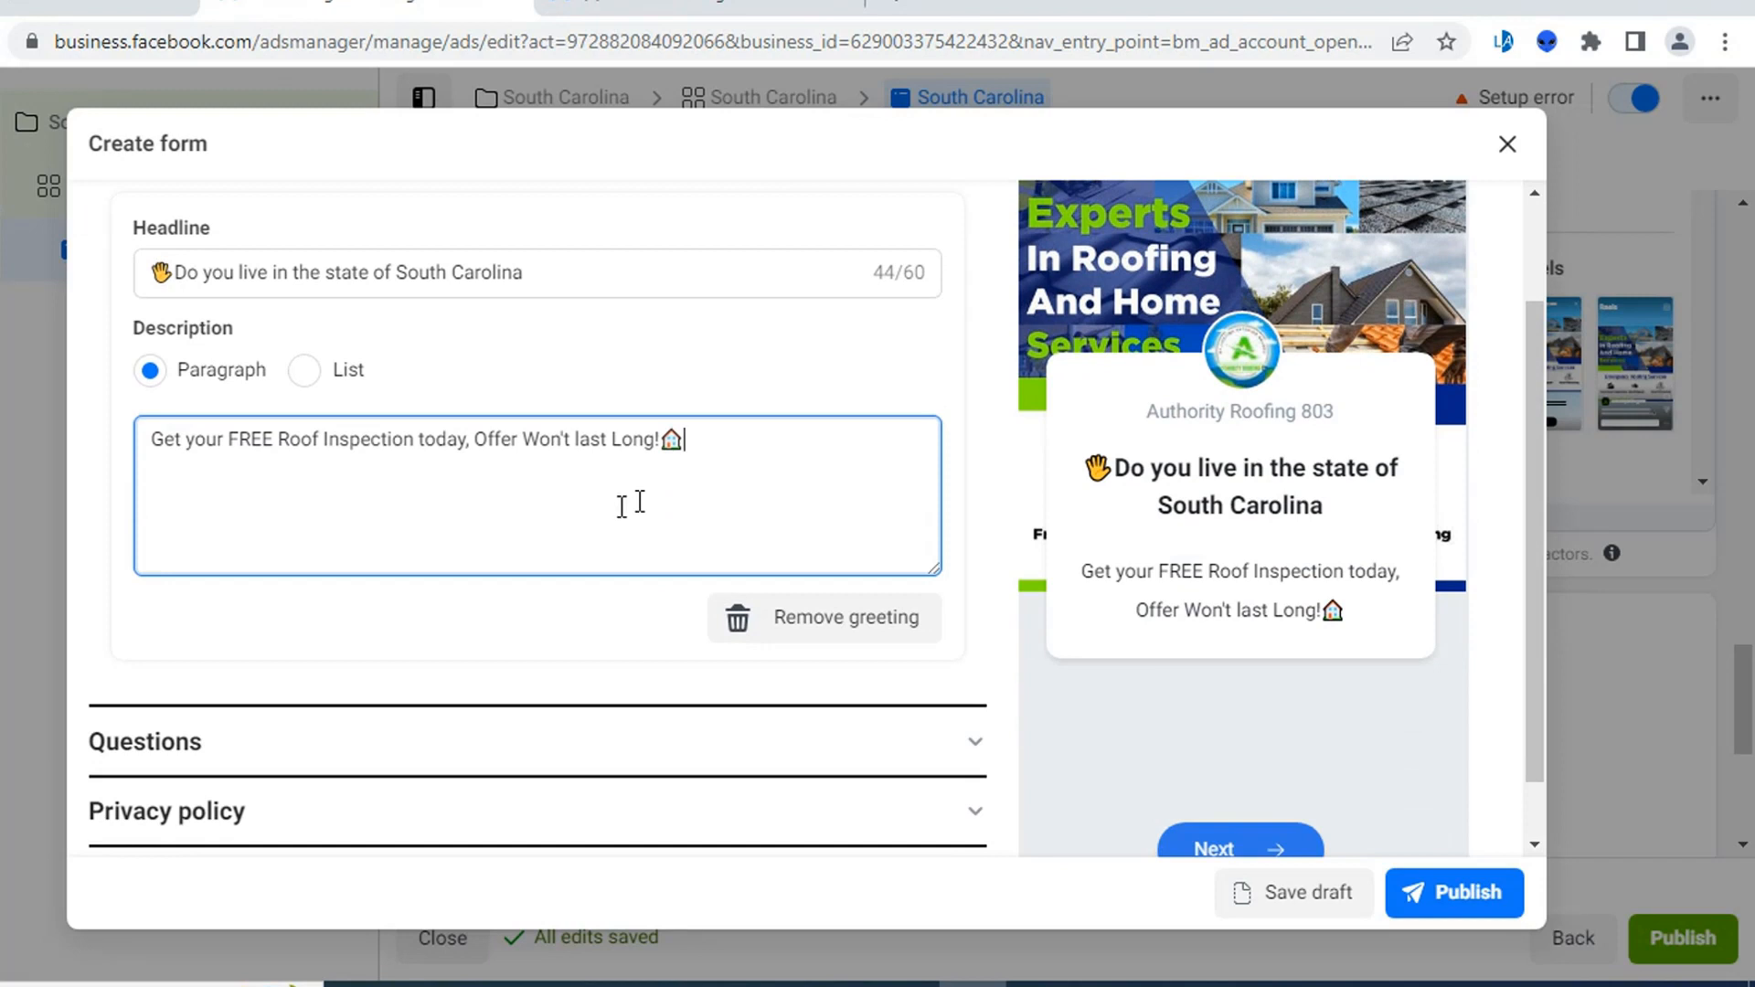
pyautogui.scroll(2, 640, 501)
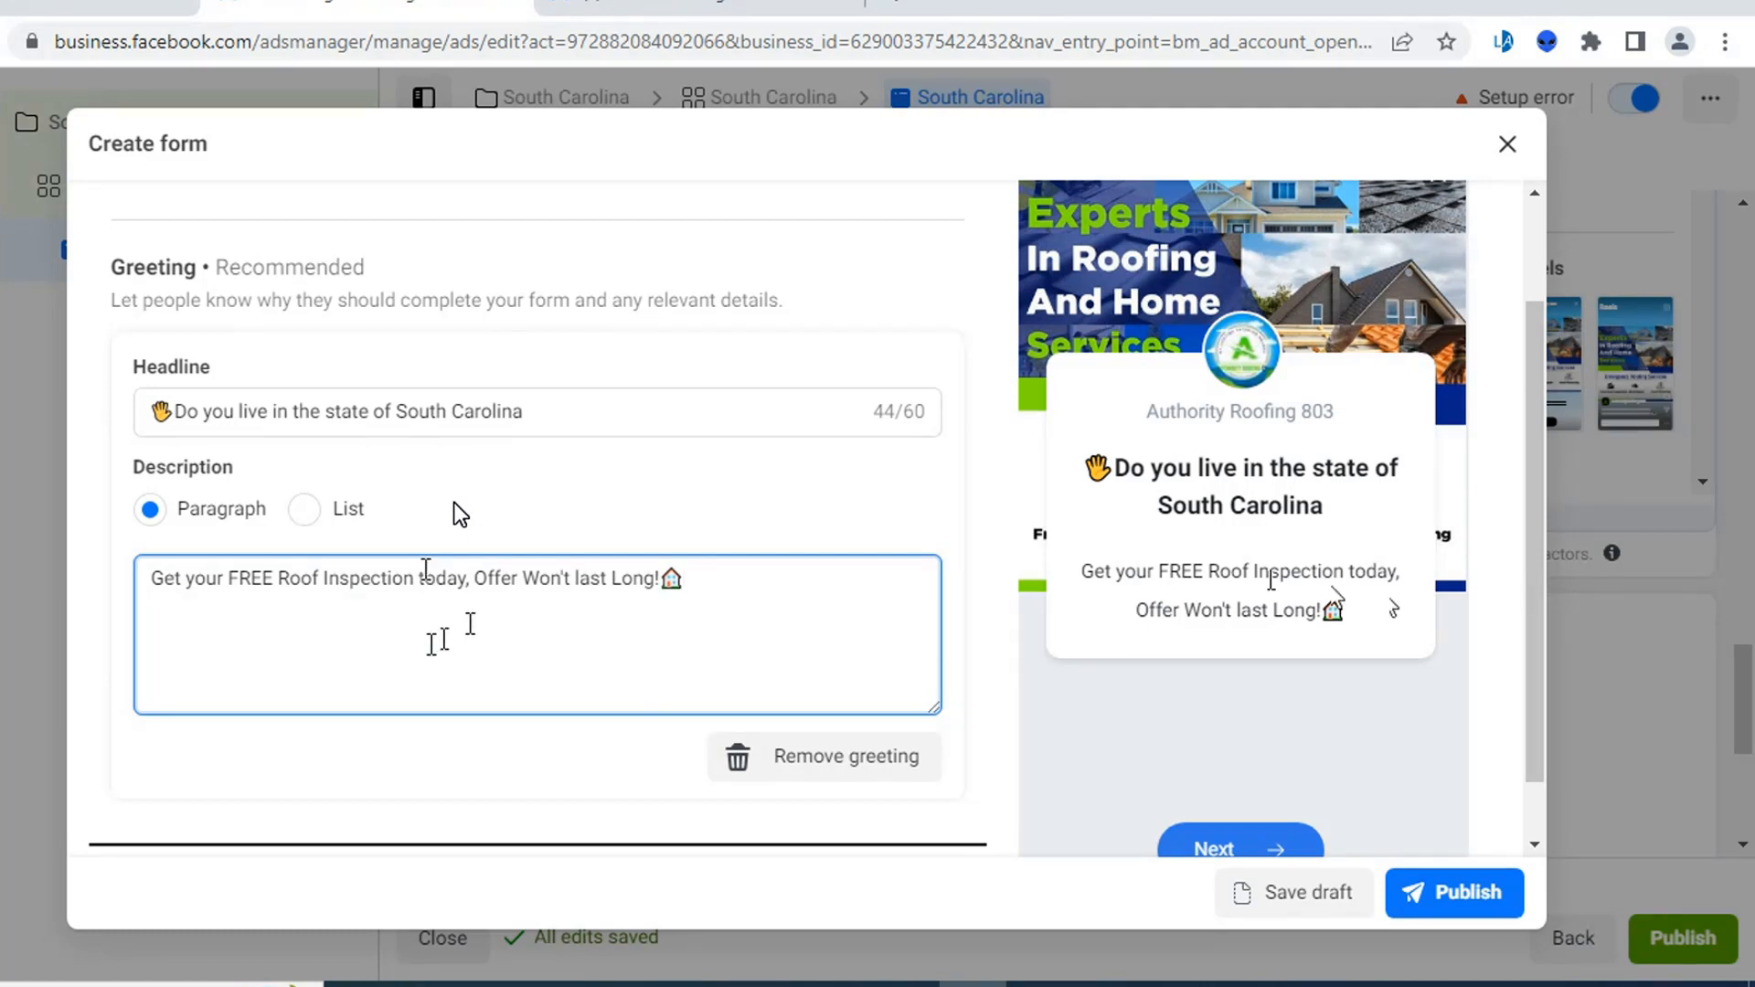
pyautogui.scroll(-1, 502, 606)
pyautogui.scroll(1, 502, 606)
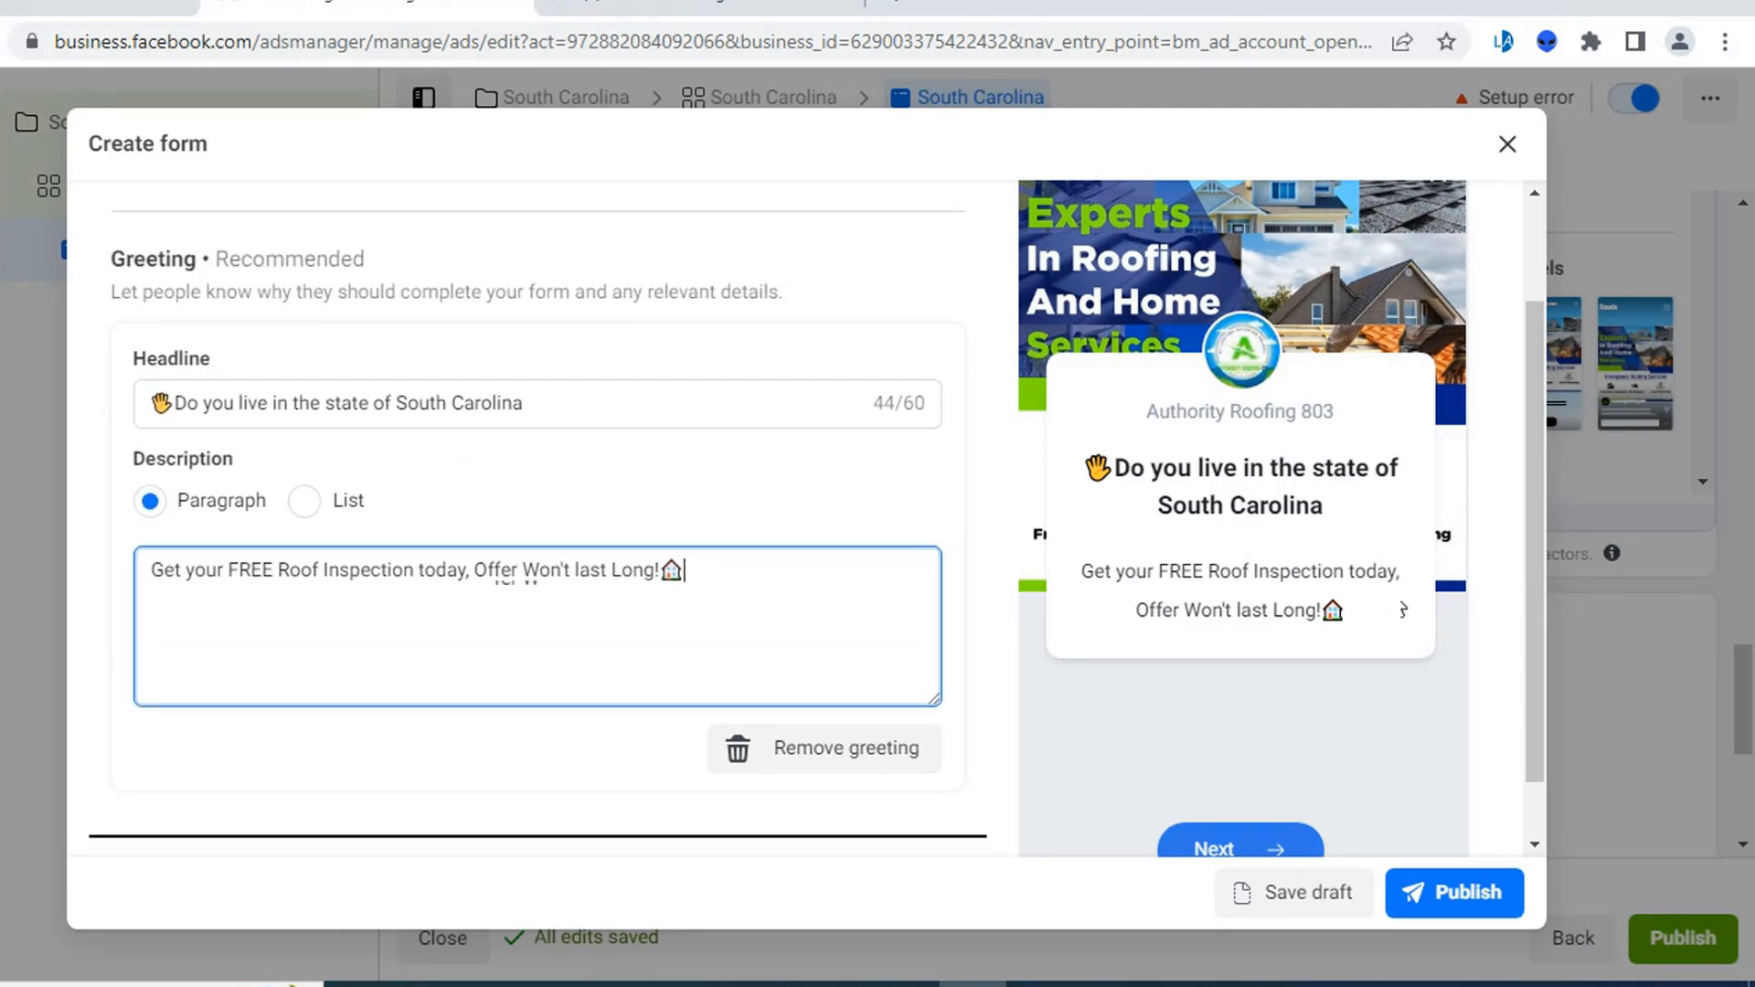
pyautogui.scroll(-1, 502, 585)
pyautogui.click(841, 742)
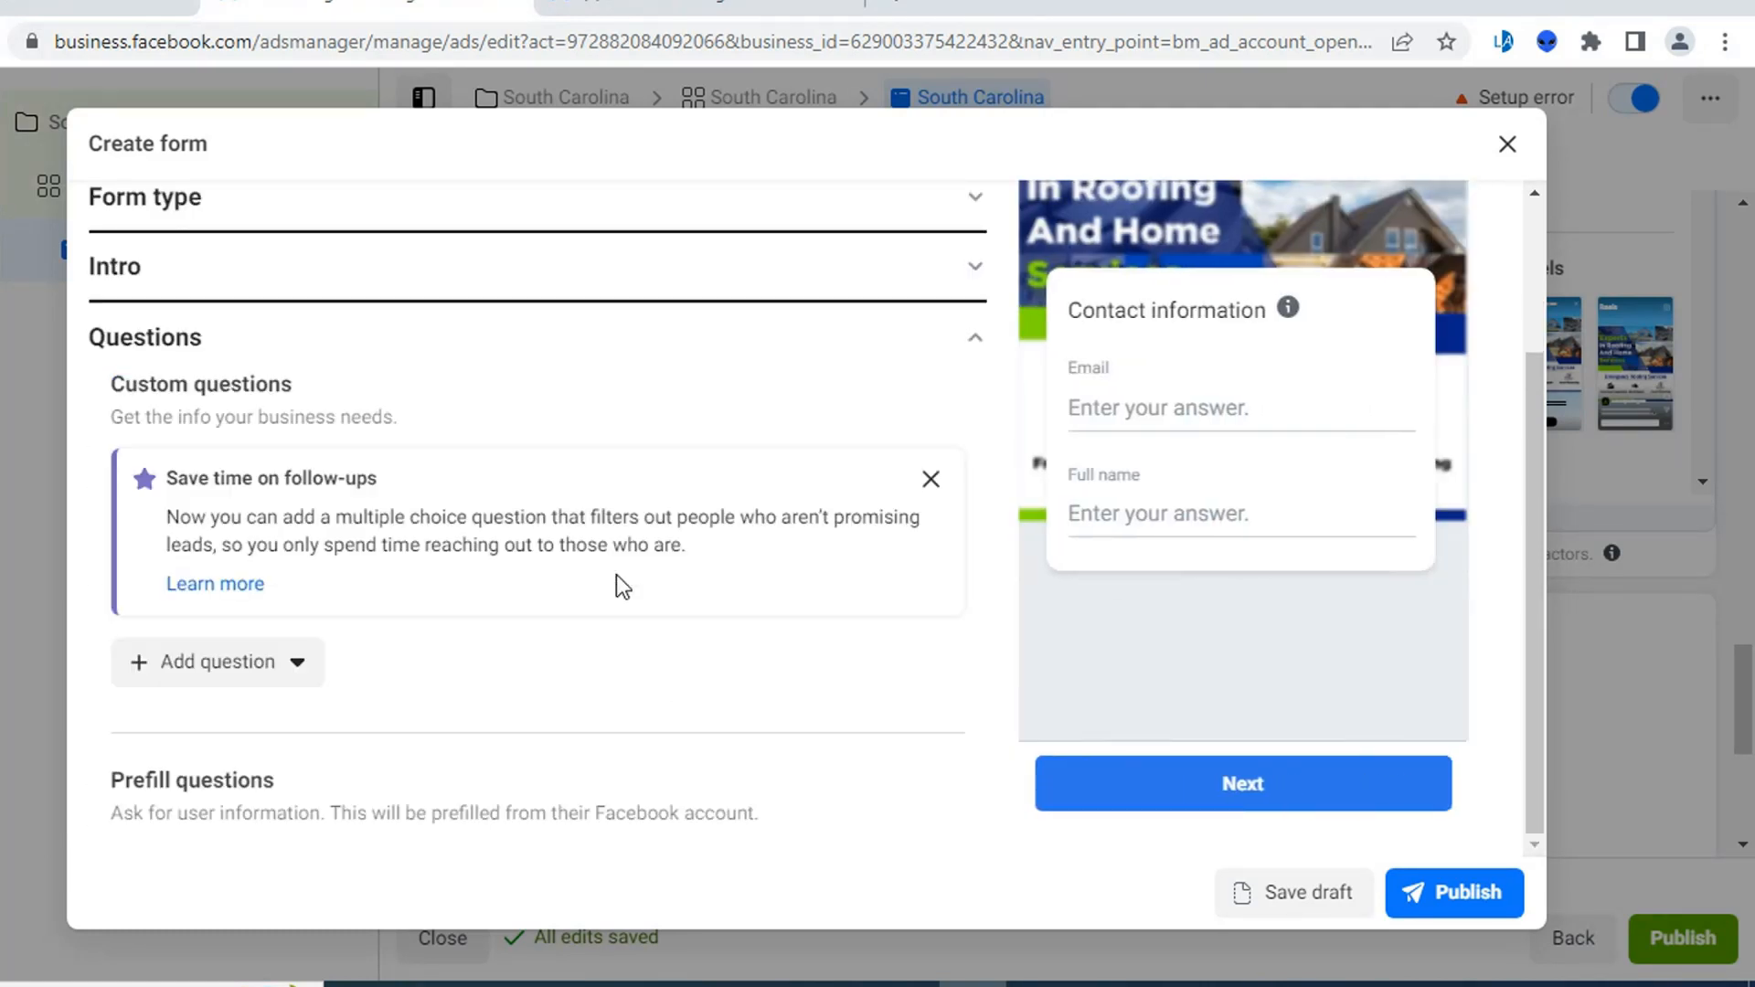
pyautogui.click(930, 478)
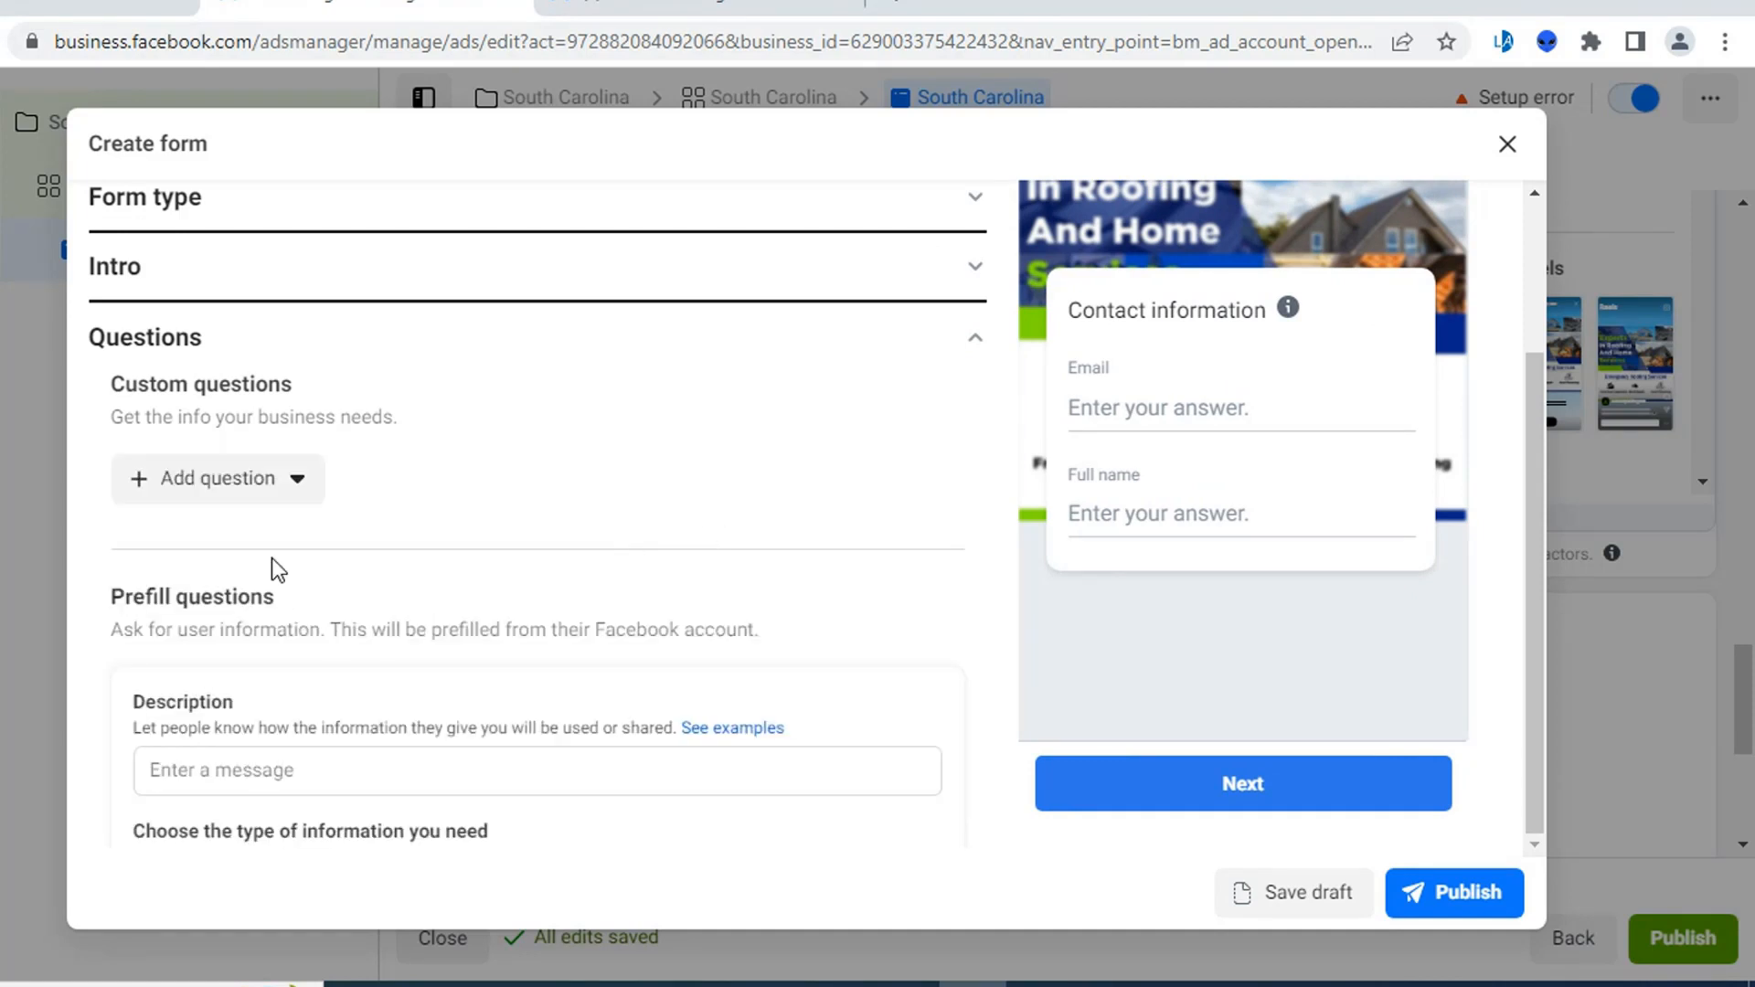
pyautogui.click(290, 482)
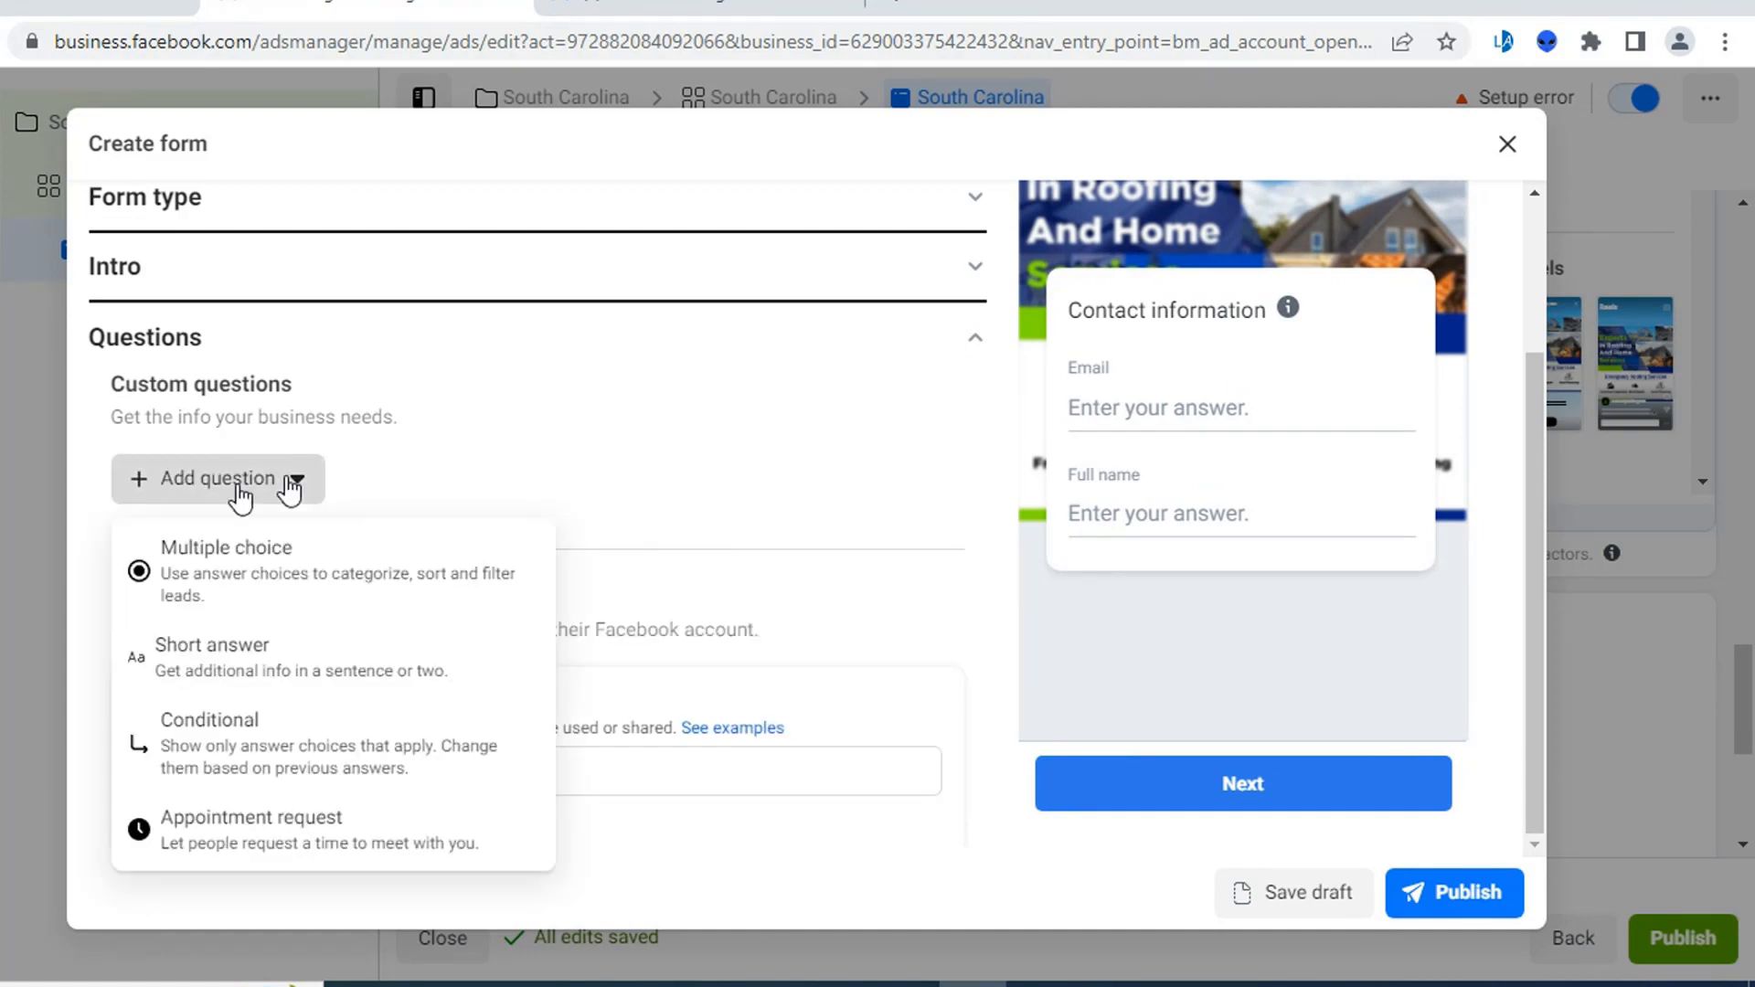
pyautogui.click(393, 654)
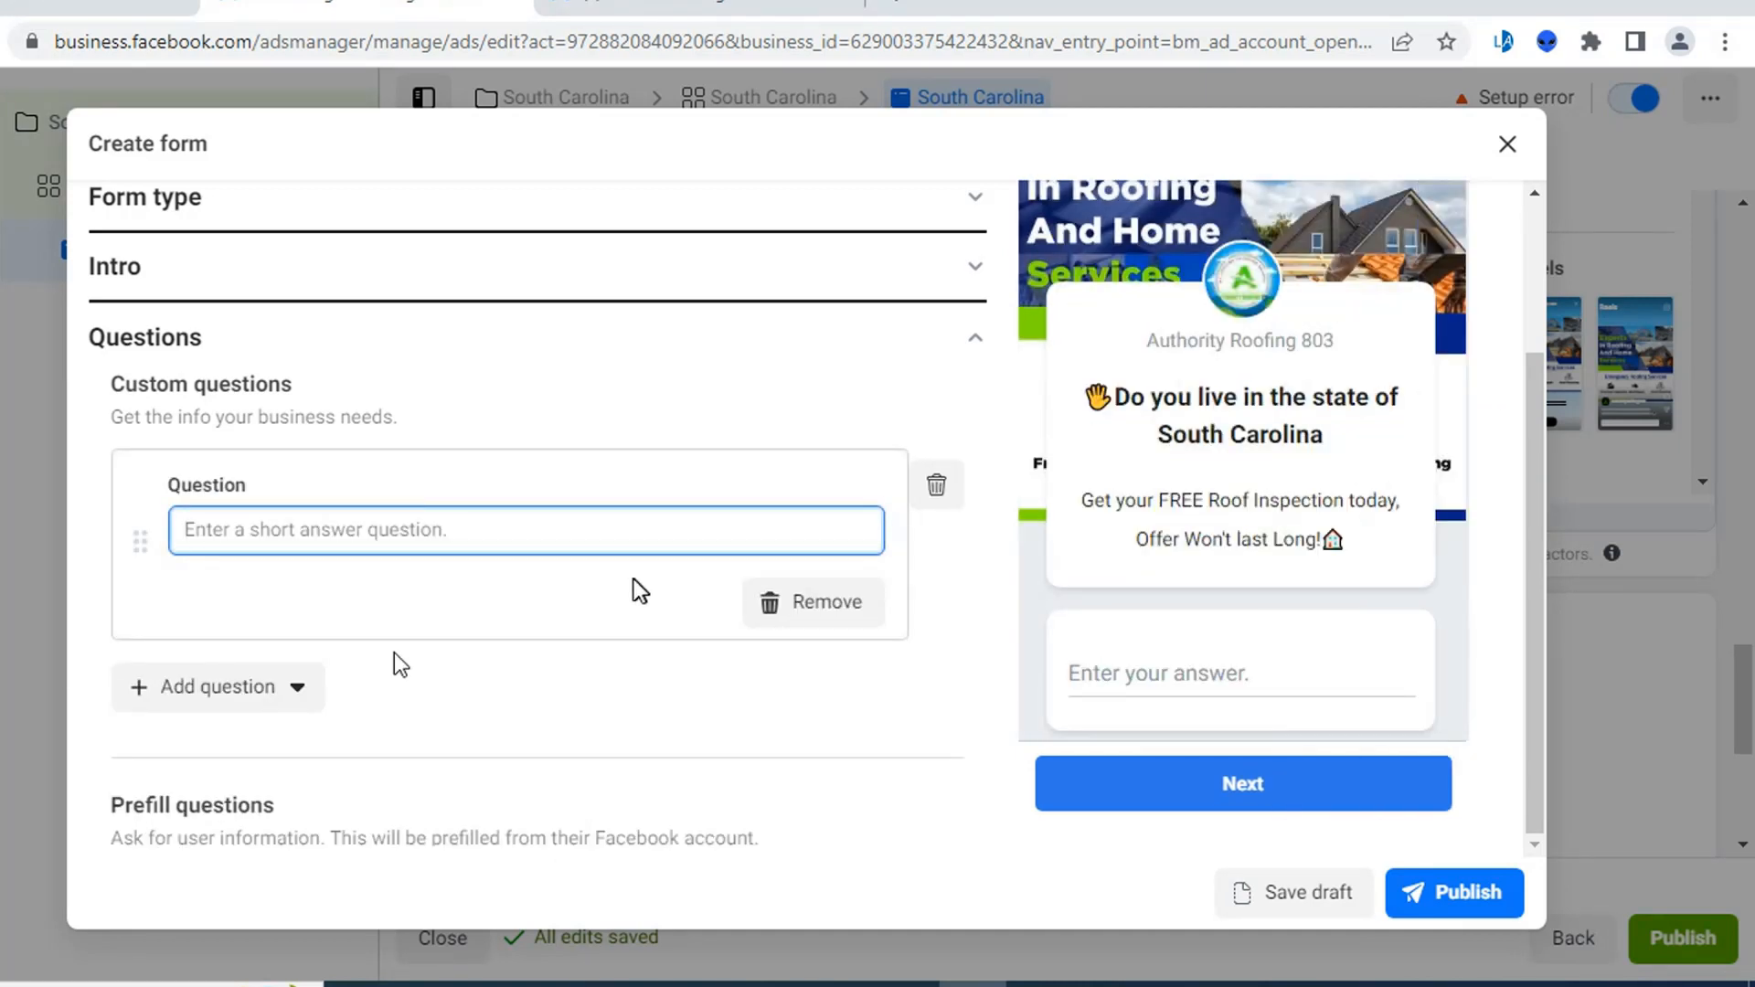
pyautogui.click(936, 485)
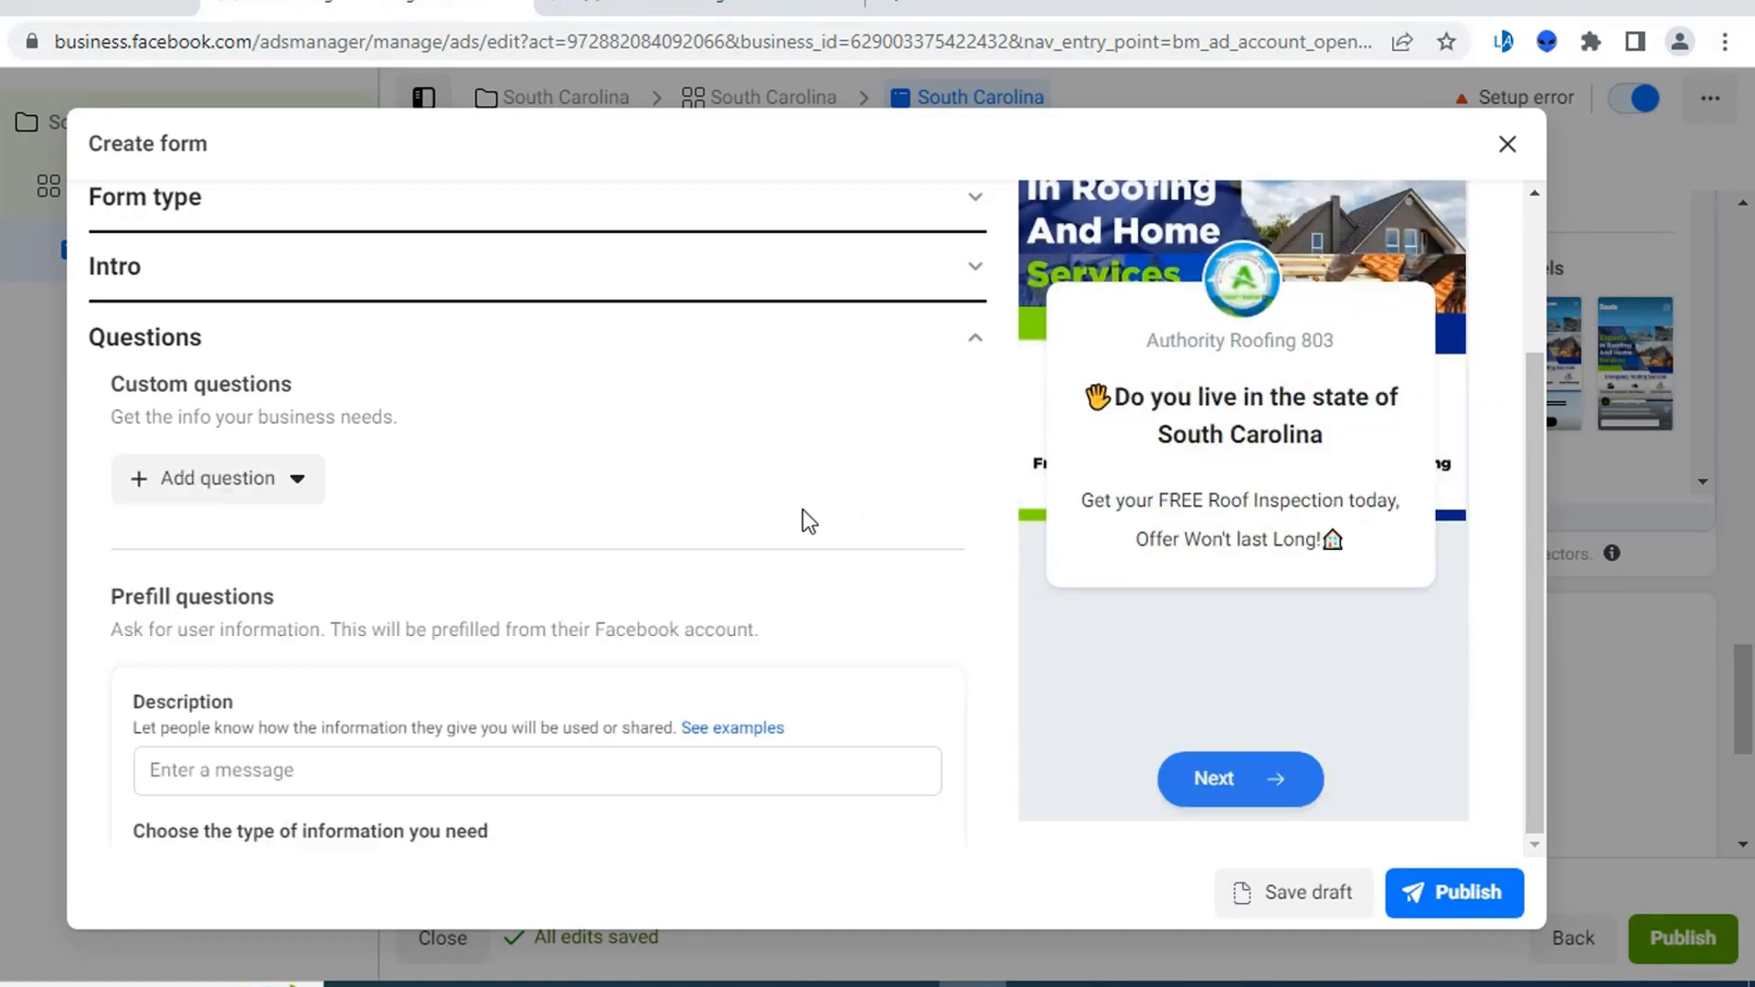
# - Add a multiple choice question with the text "Are you a homeowner or authorized to make changes" copied from the Google Docs brief
pyautogui.click(278, 496)
pyautogui.click(452, 569)
pyautogui.scroll(-2, 364, 500)
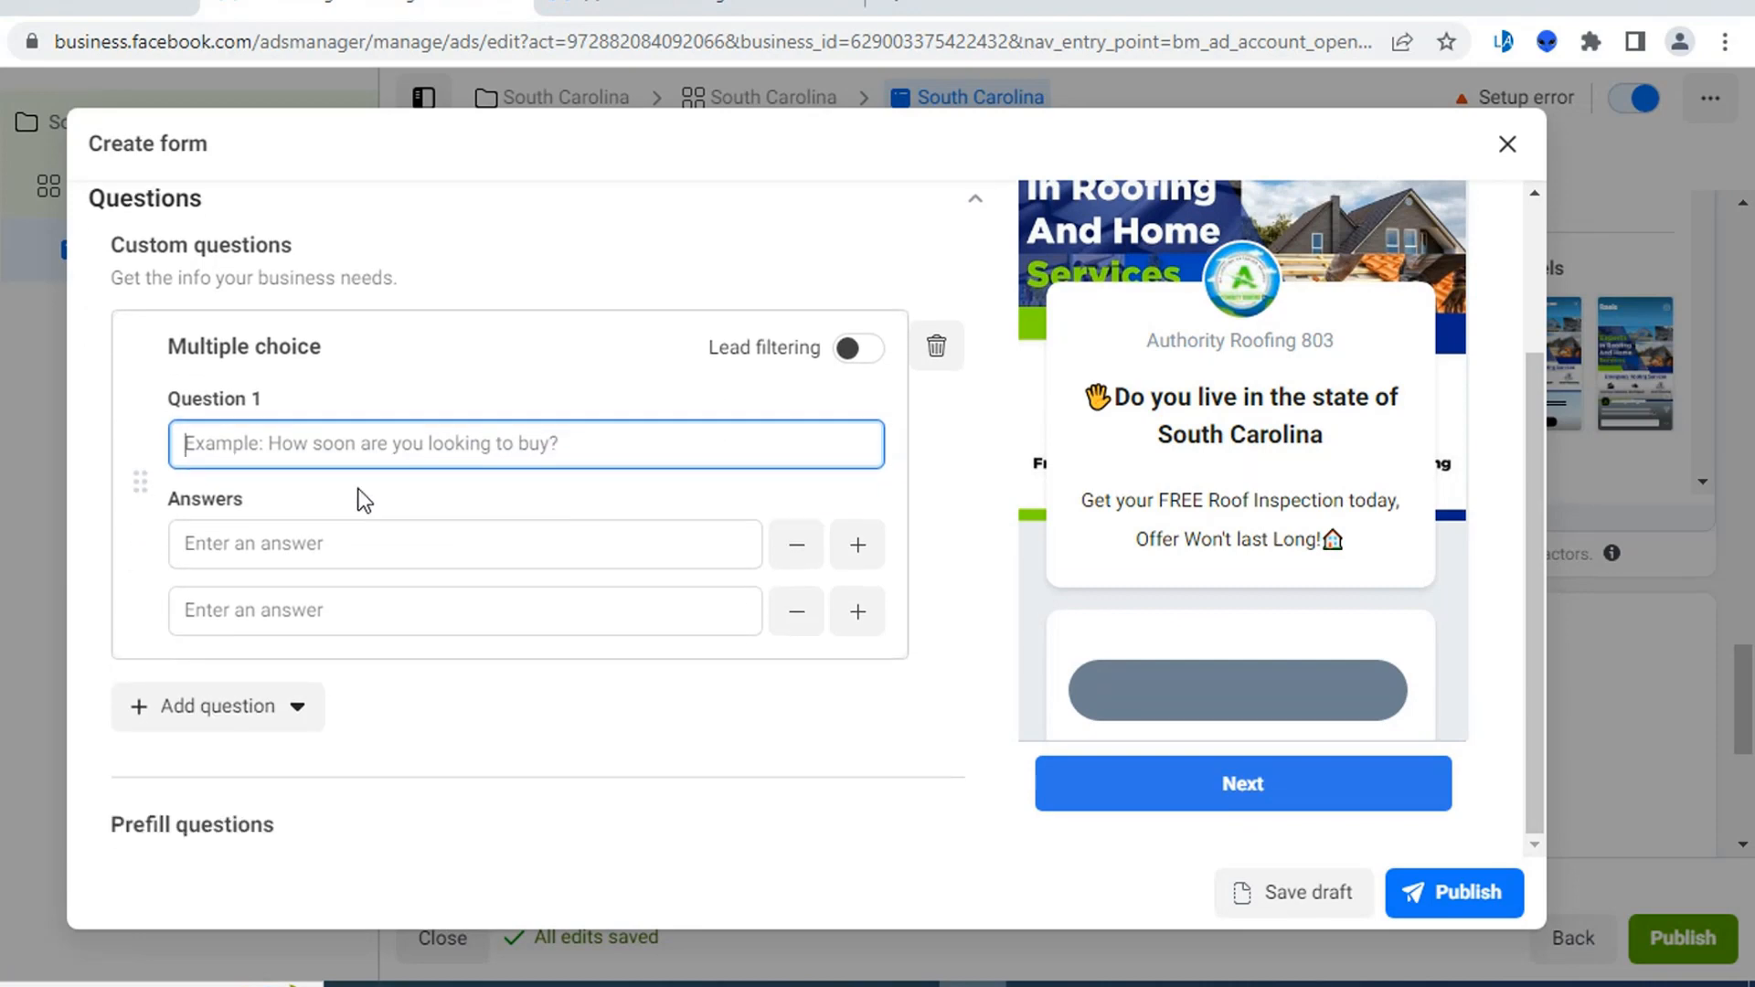
pyautogui.click(1108, 984)
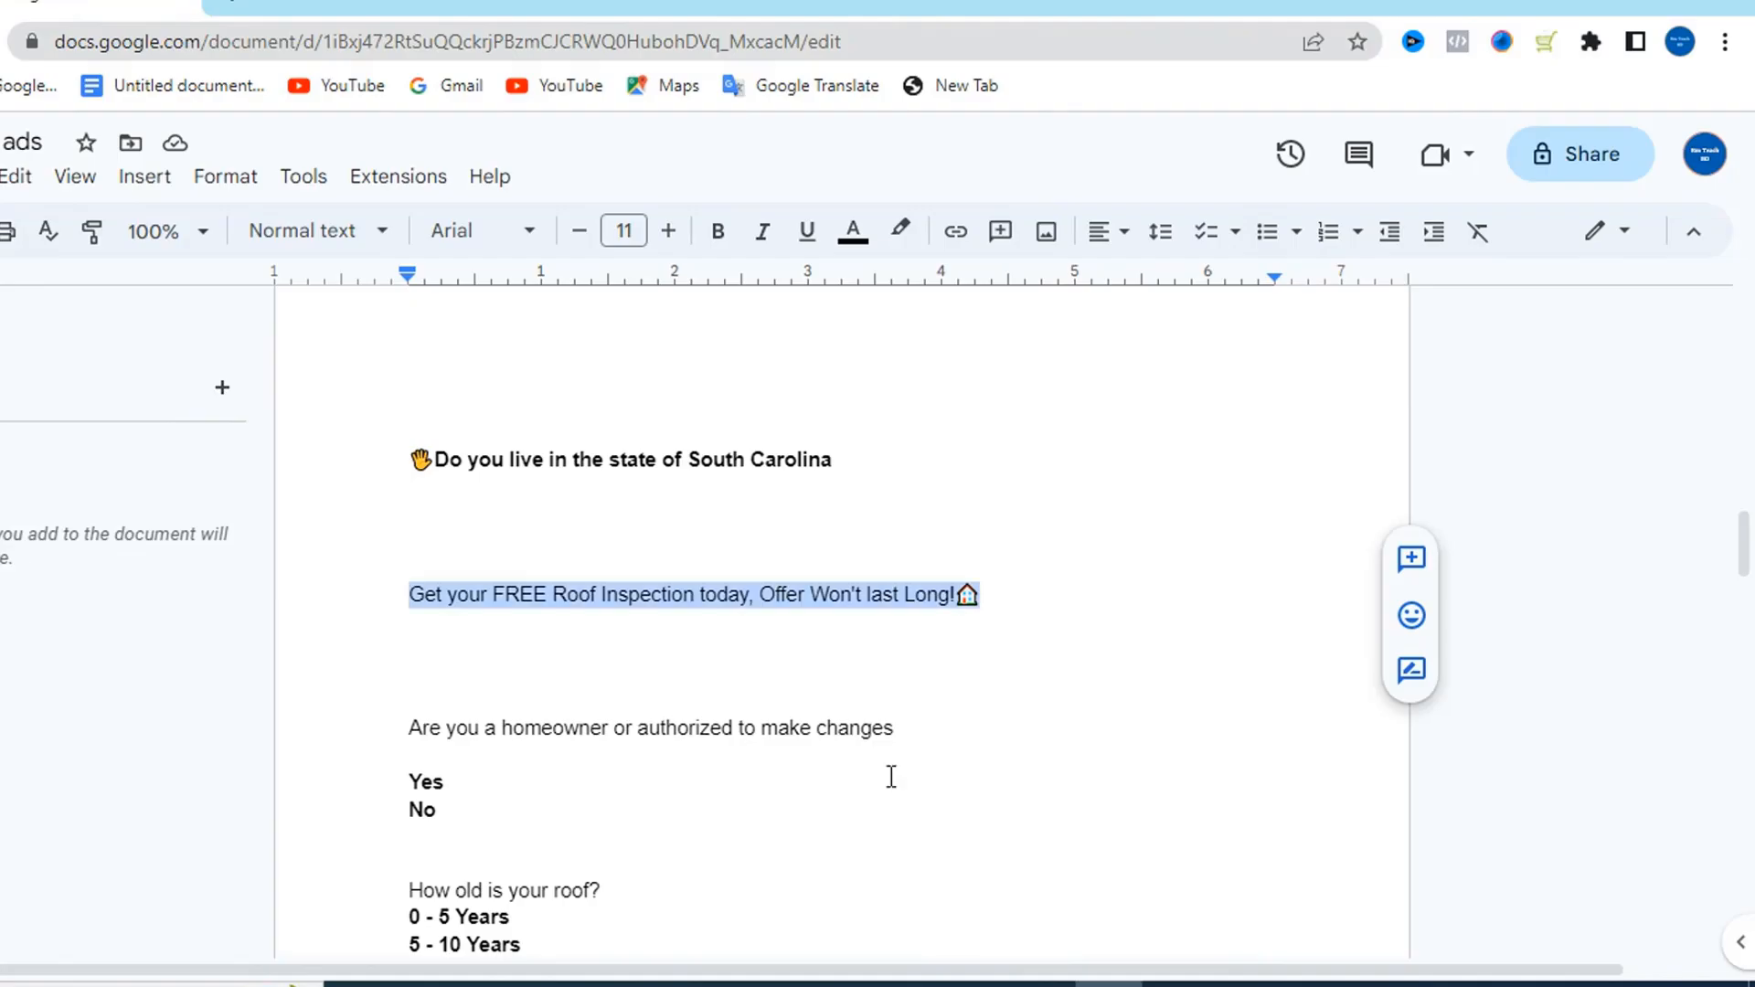
pyautogui.tripleClick(668, 729)
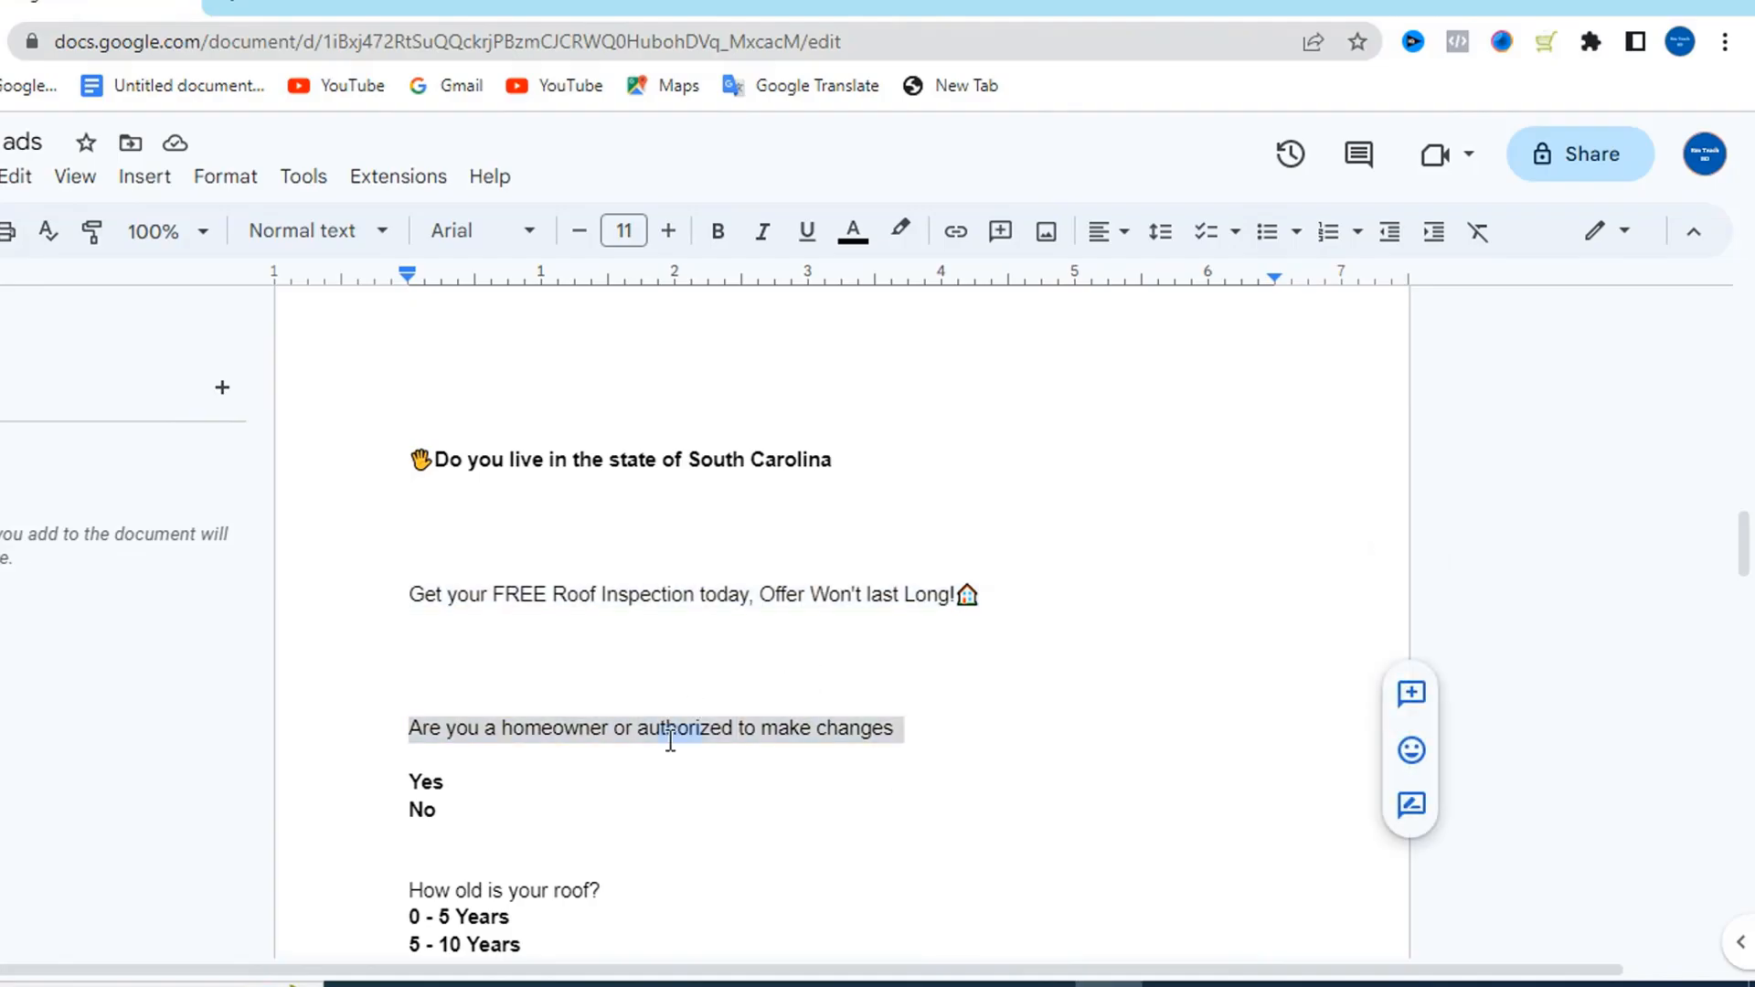
pyautogui.rightClick(669, 729)
pyautogui.click(786, 322)
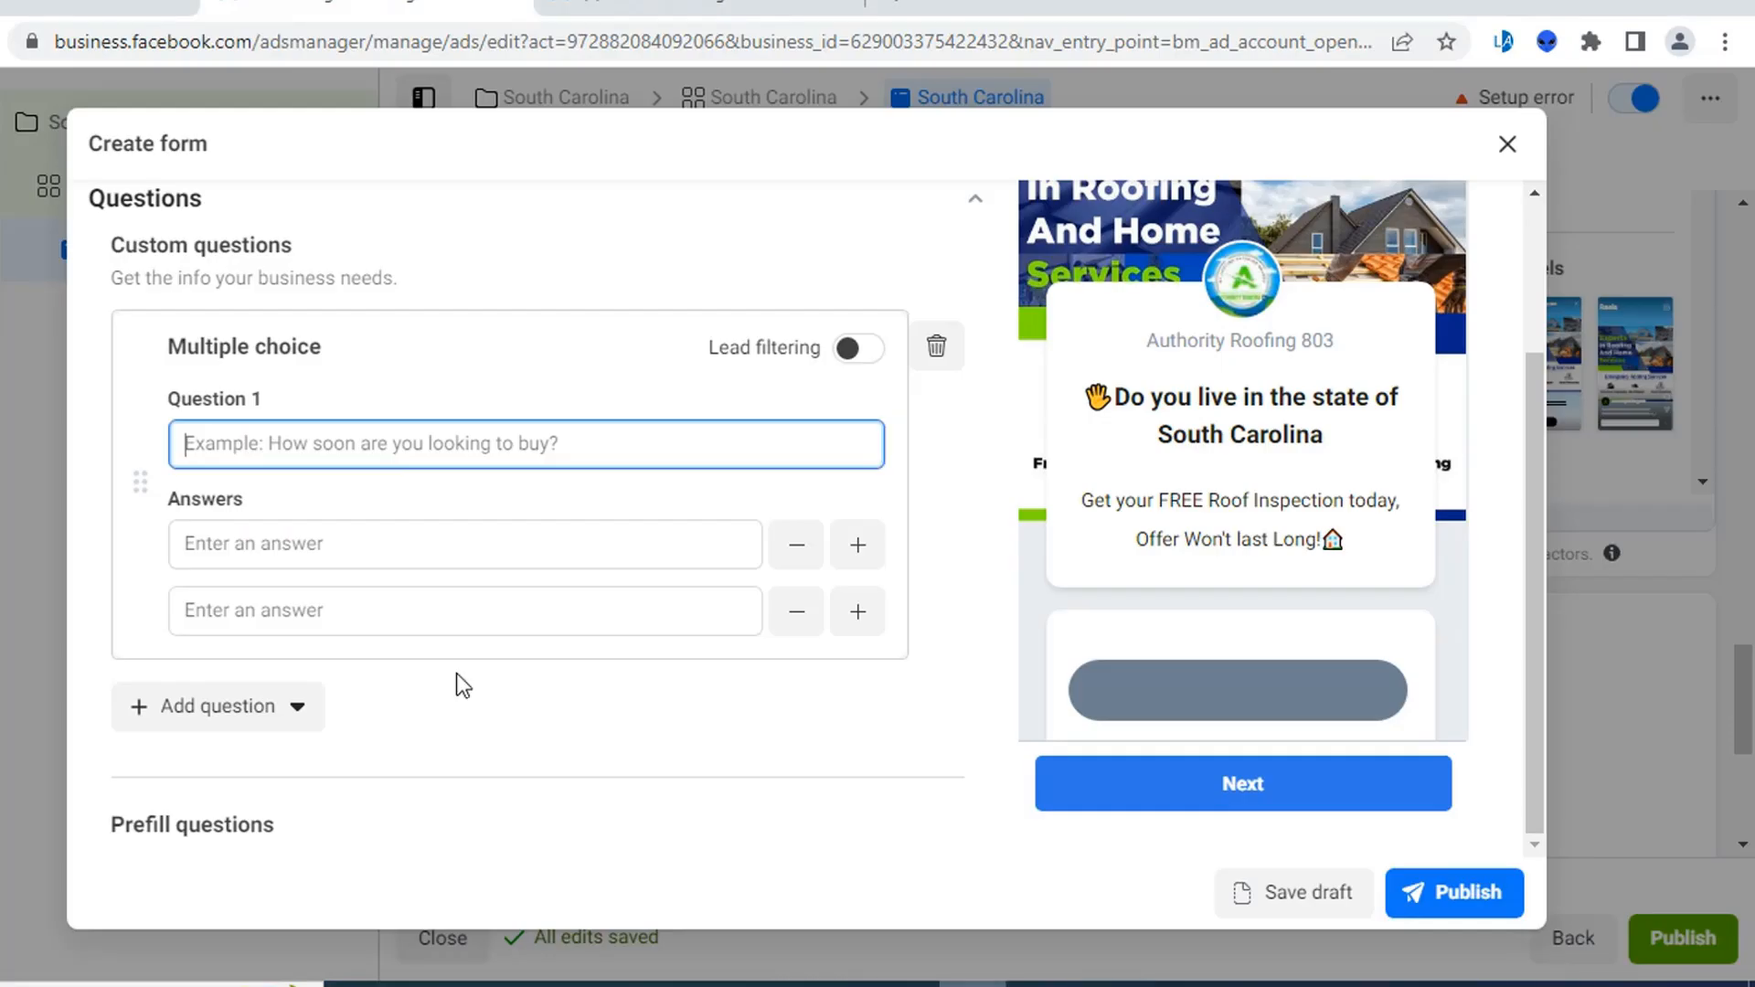
pyautogui.click(974, 984)
pyautogui.hotkey('ctrl', 'v')
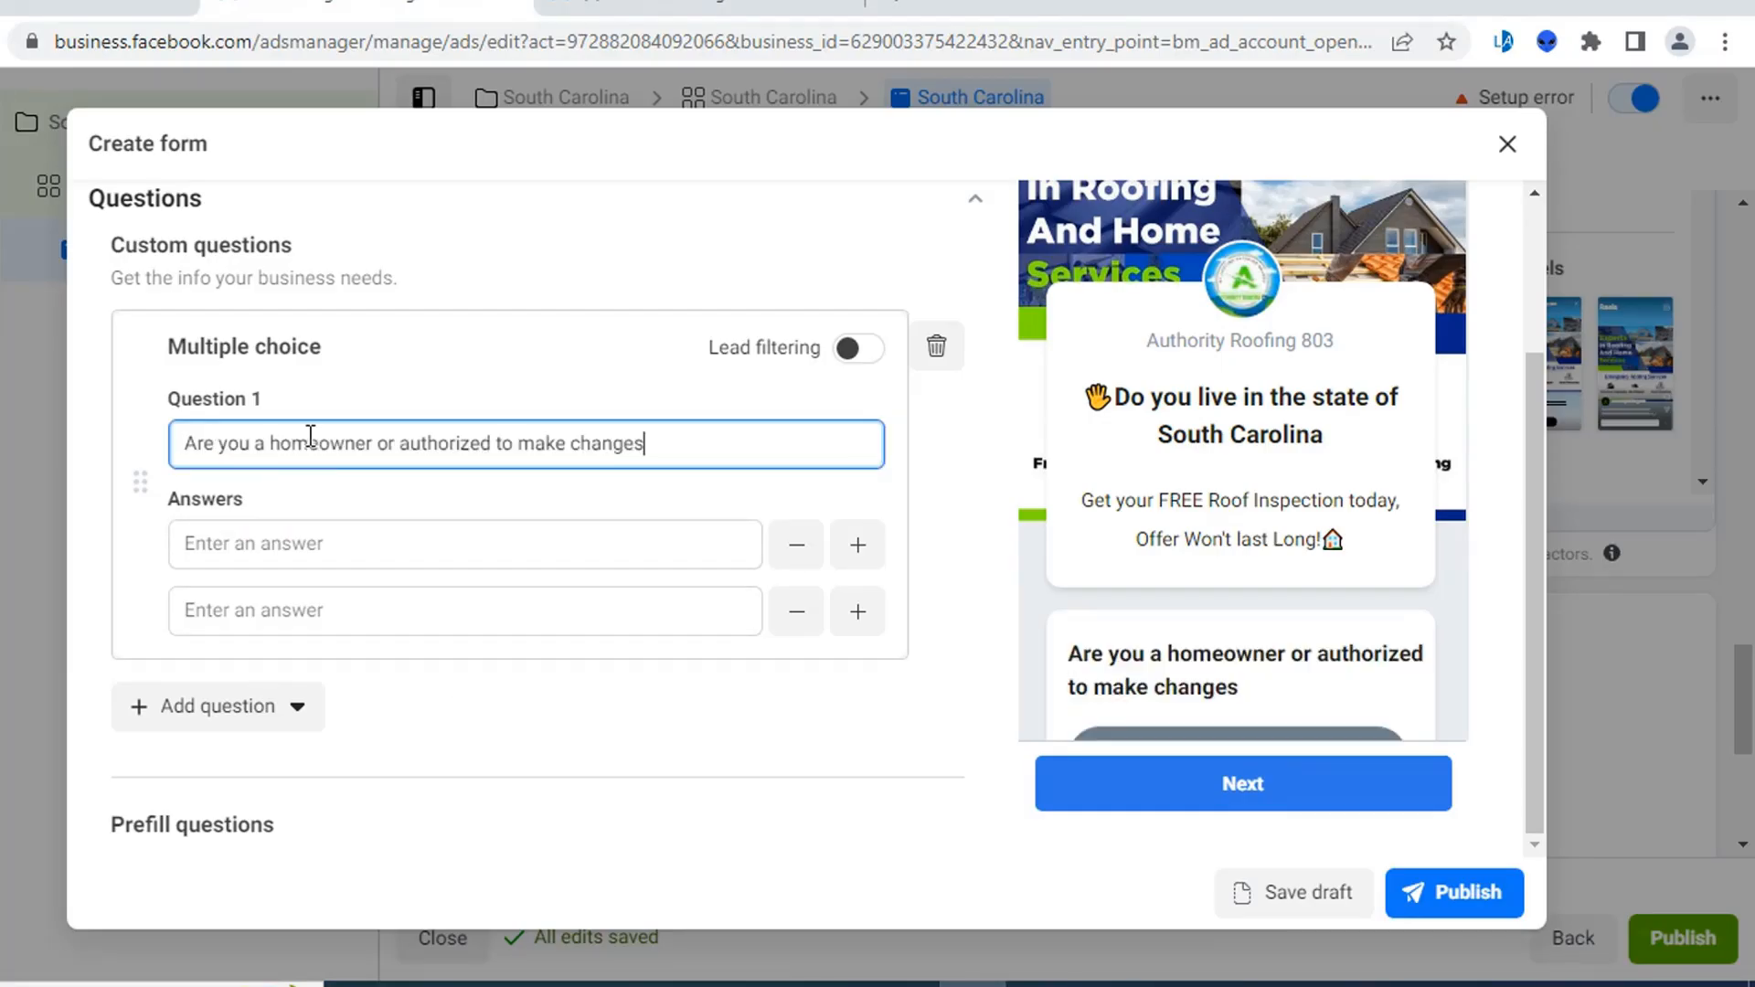
# - Enter "Yes" and "No" as the answers to the homeowner question
pyautogui.click(259, 543)
pyautogui.write('yes')
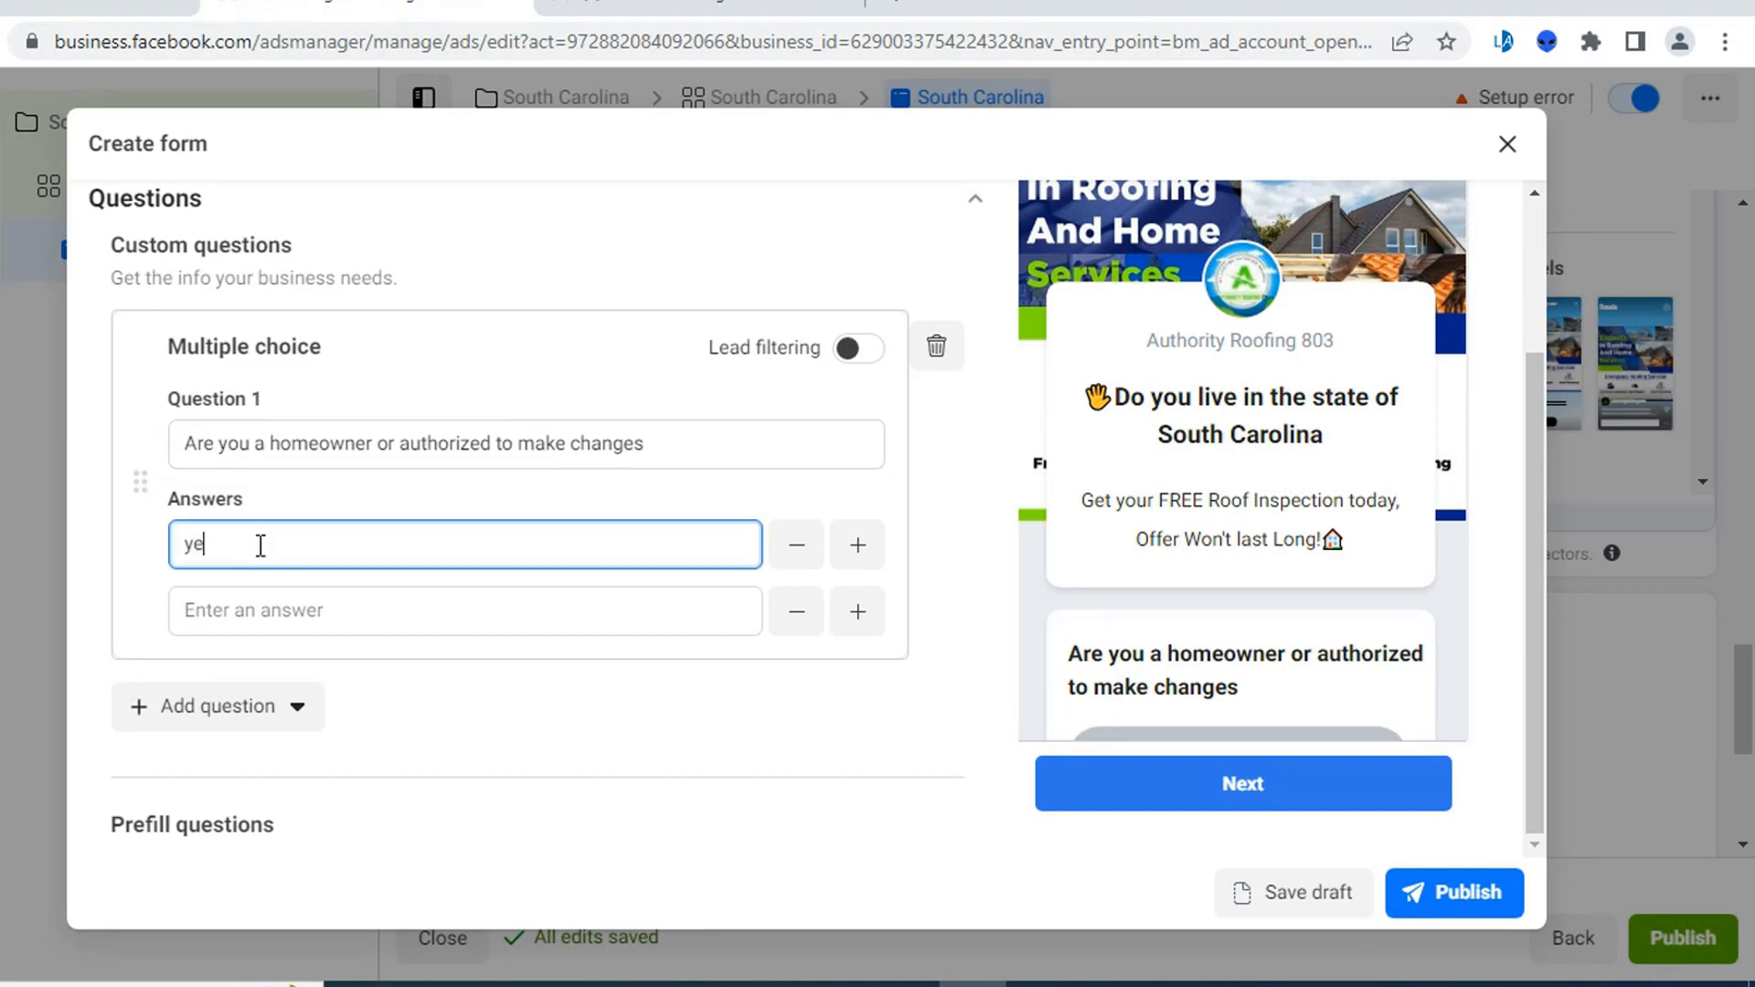
pyautogui.click(182, 546)
pyautogui.write('Yes')
pyautogui.click(199, 611)
pyautogui.write('N')
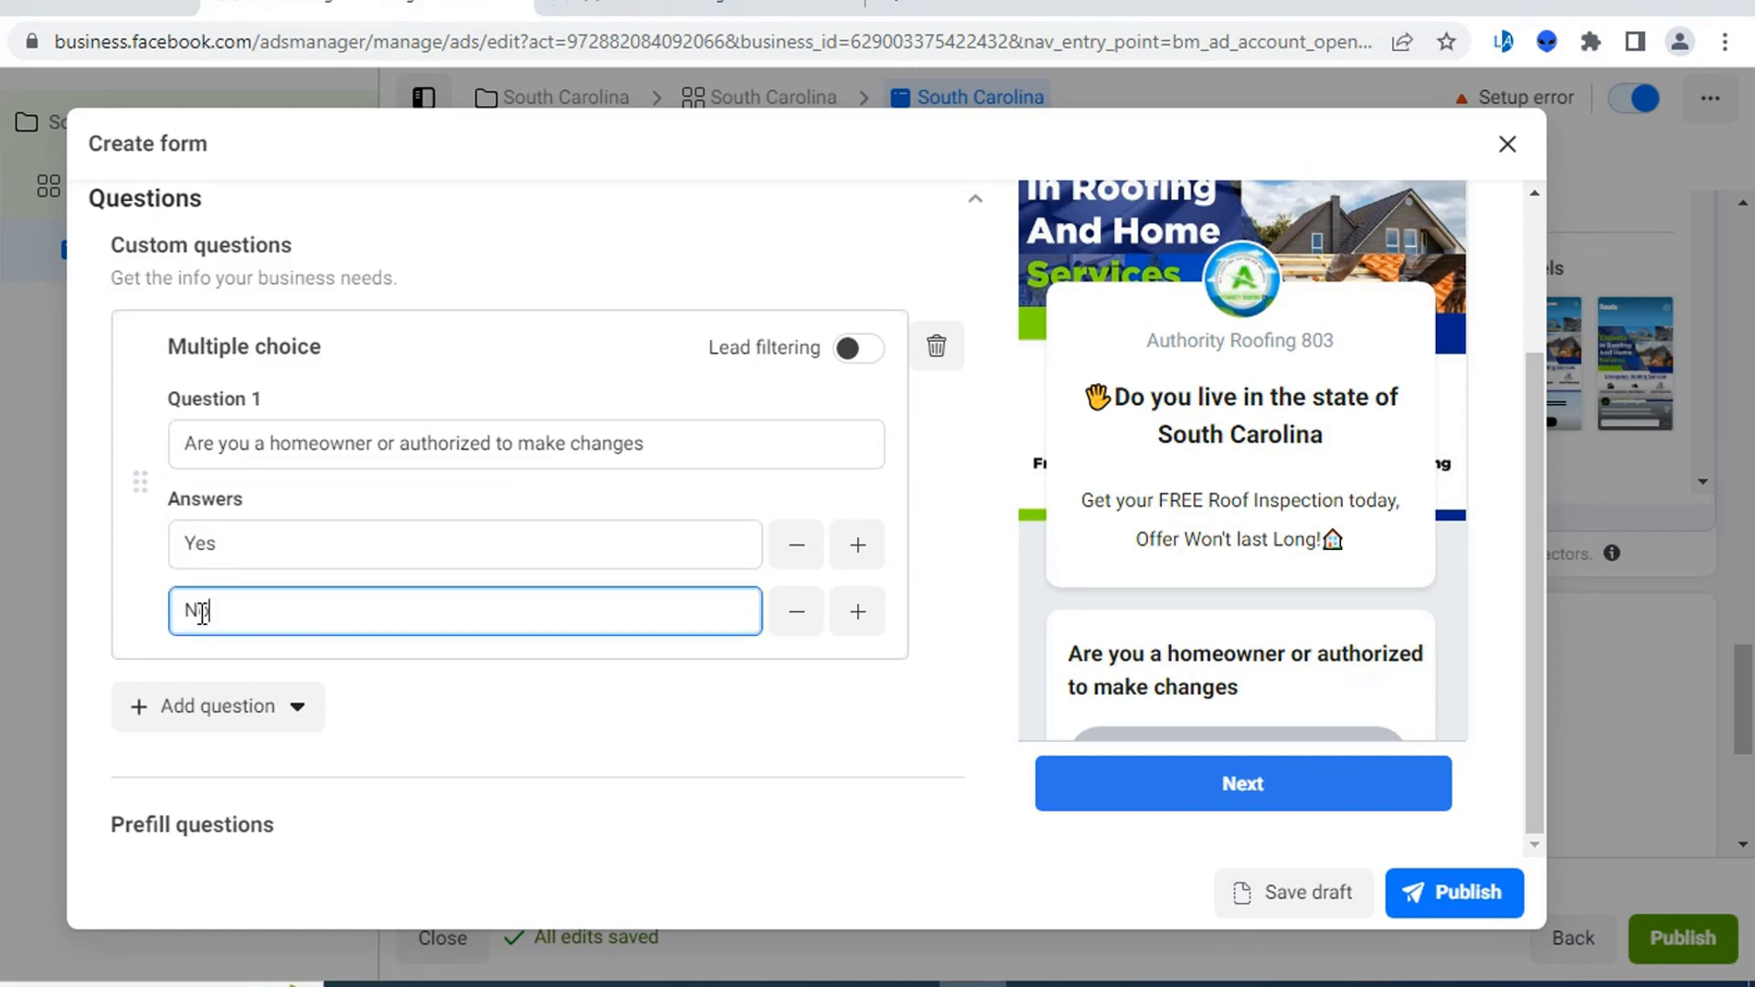
pyautogui.write('o')
pyautogui.click(396, 712)
# - Add a second multiple choice question with the text "How old is your roof?" copied from the Google Docs brief
pyautogui.scroll(-2, 420, 664)
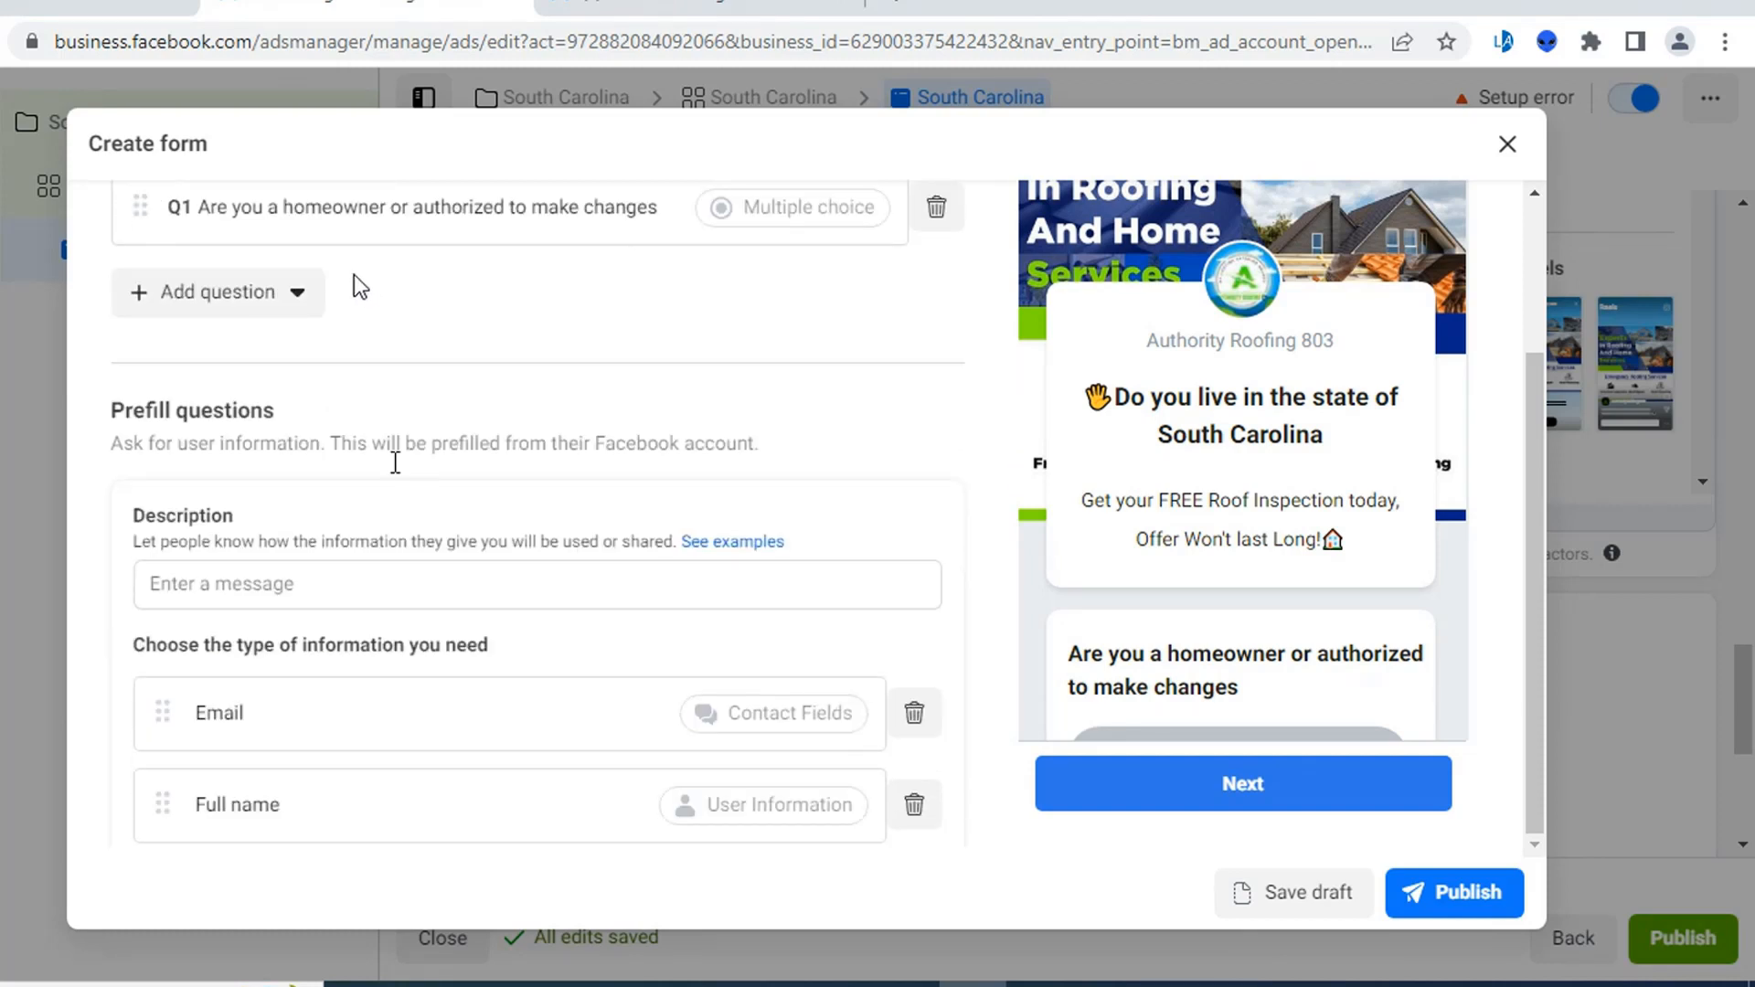
pyautogui.scroll(3, 357, 287)
pyautogui.click(235, 571)
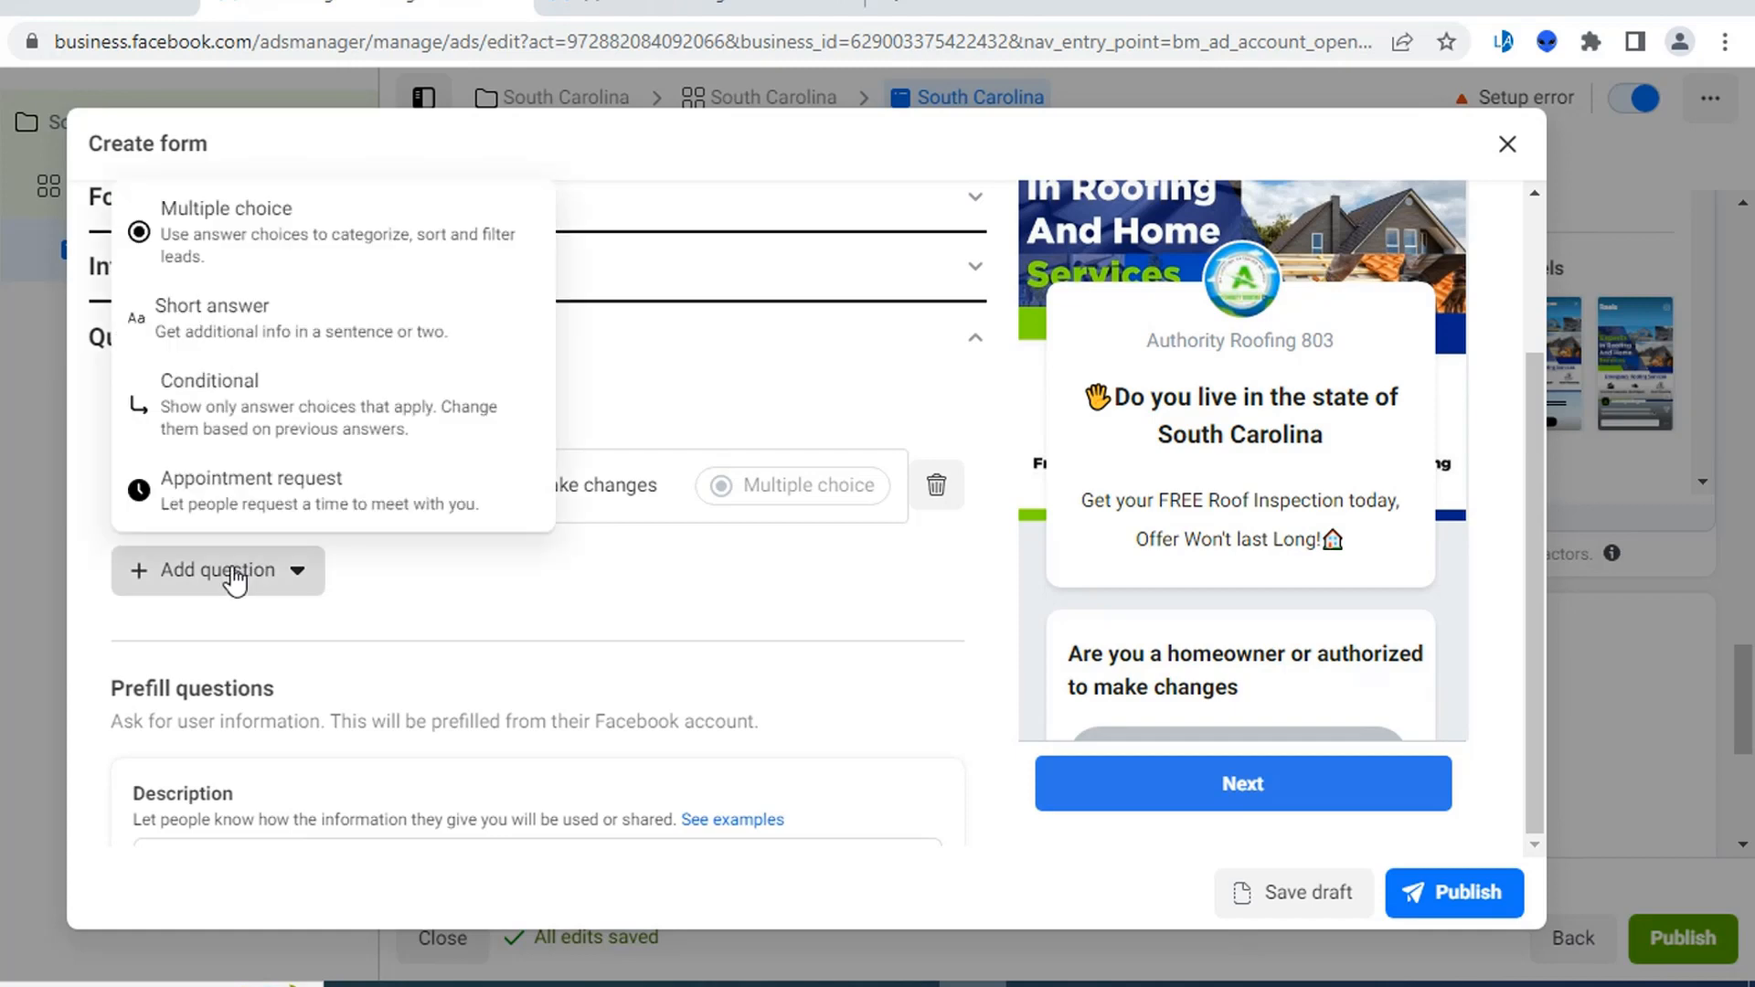
pyautogui.click(402, 240)
pyautogui.scroll(-2, 529, 662)
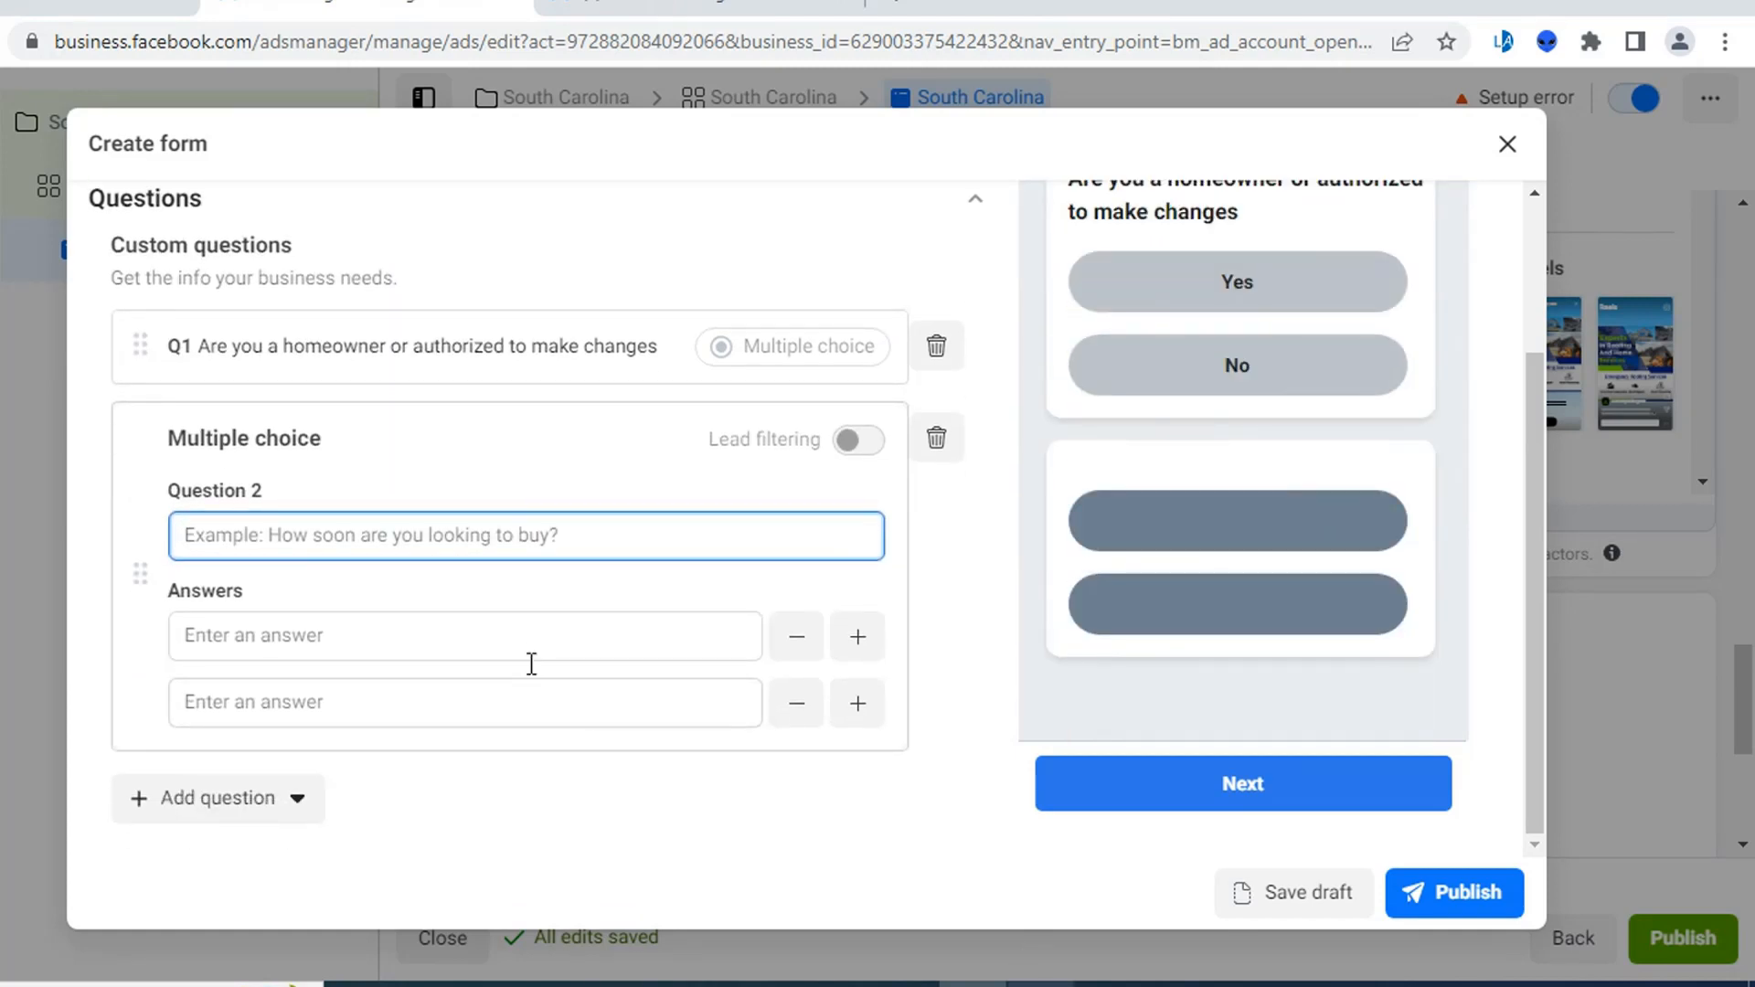
pyautogui.hotkey('alt', 'Tab')
pyautogui.scroll(-3, 748, 677)
pyautogui.moveTo(600, 614); pyautogui.dragTo(408, 612)
pyautogui.rightClick(435, 612)
pyautogui.click(525, 322)
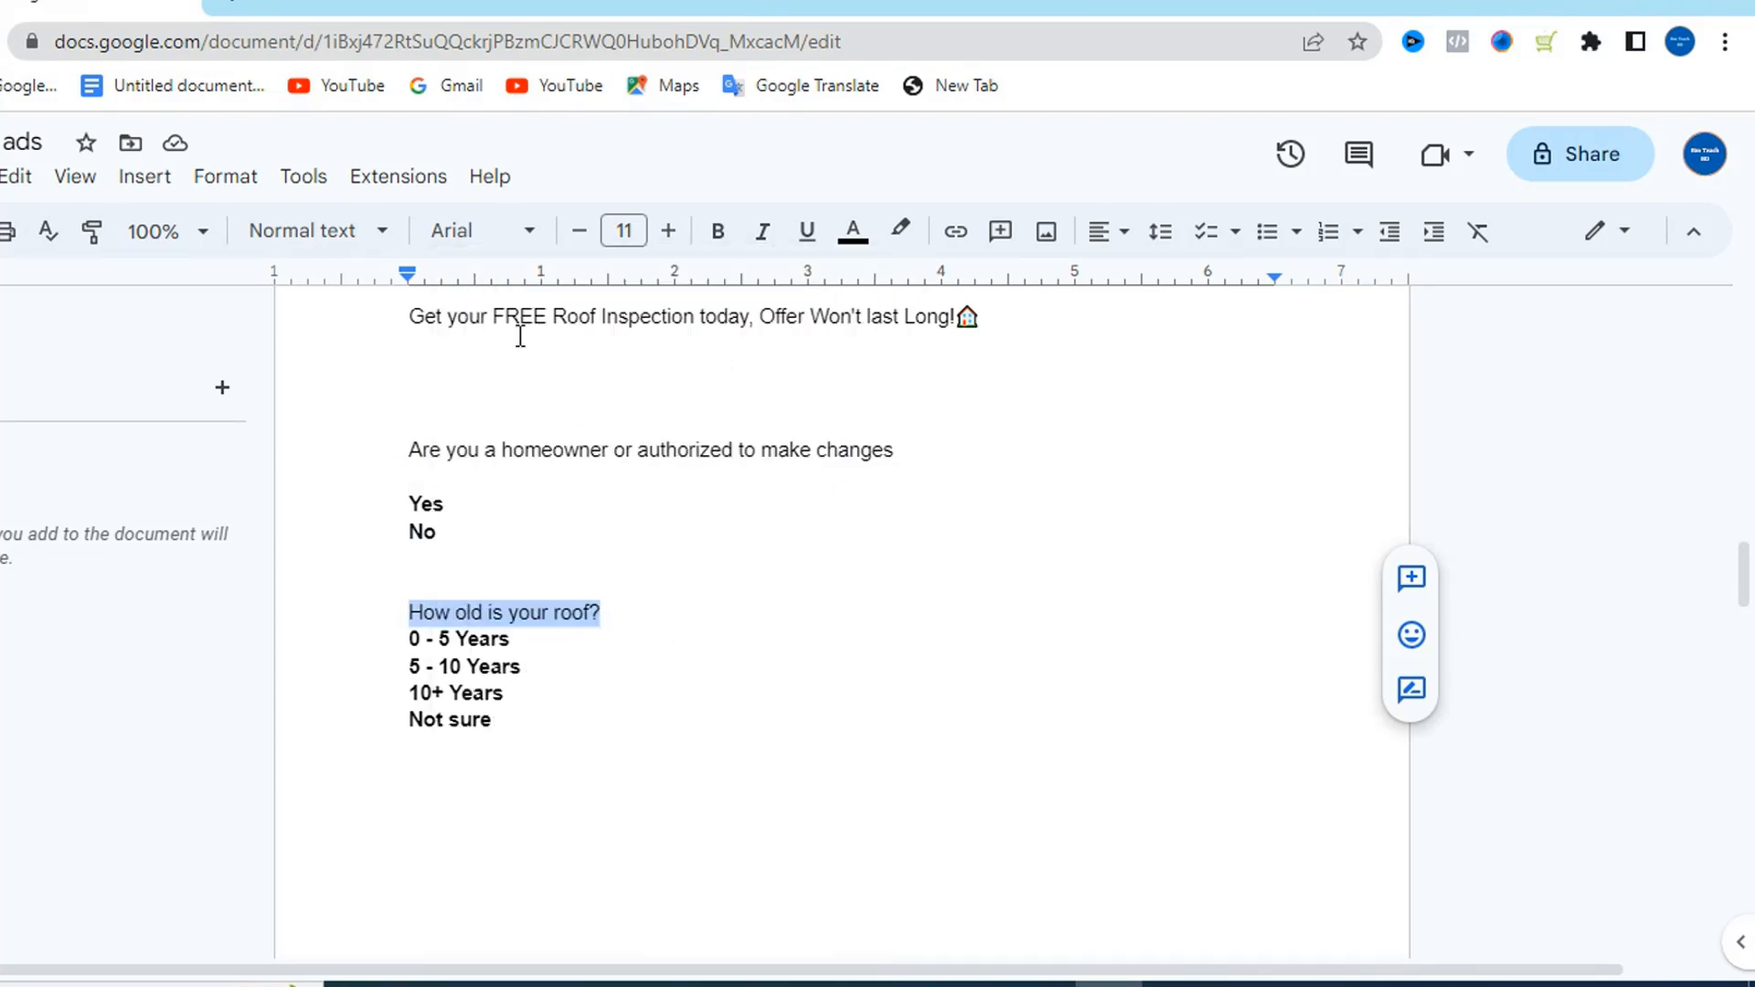
pyautogui.hotkey('alt', 'Tab')
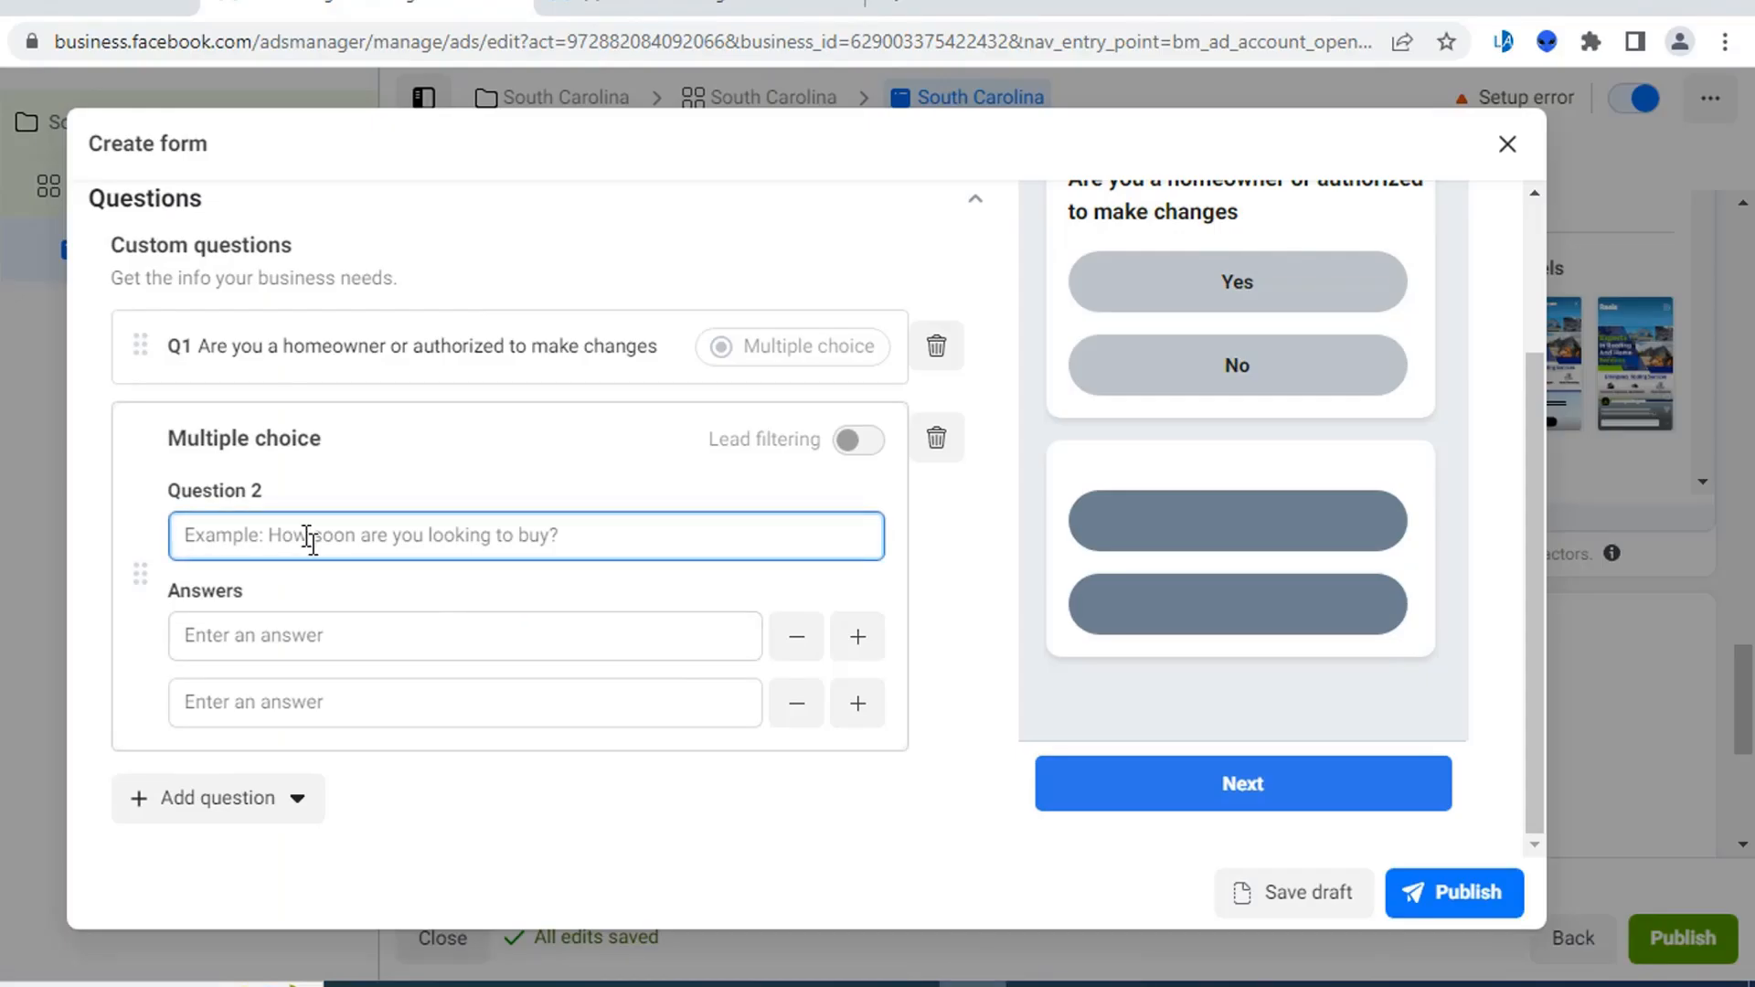
pyautogui.hotkey('ctrl', 'v')
# - Copy "0 - 5 Years" from the Google Docs brief into the first answer of the roof age question
pyautogui.click(266, 646)
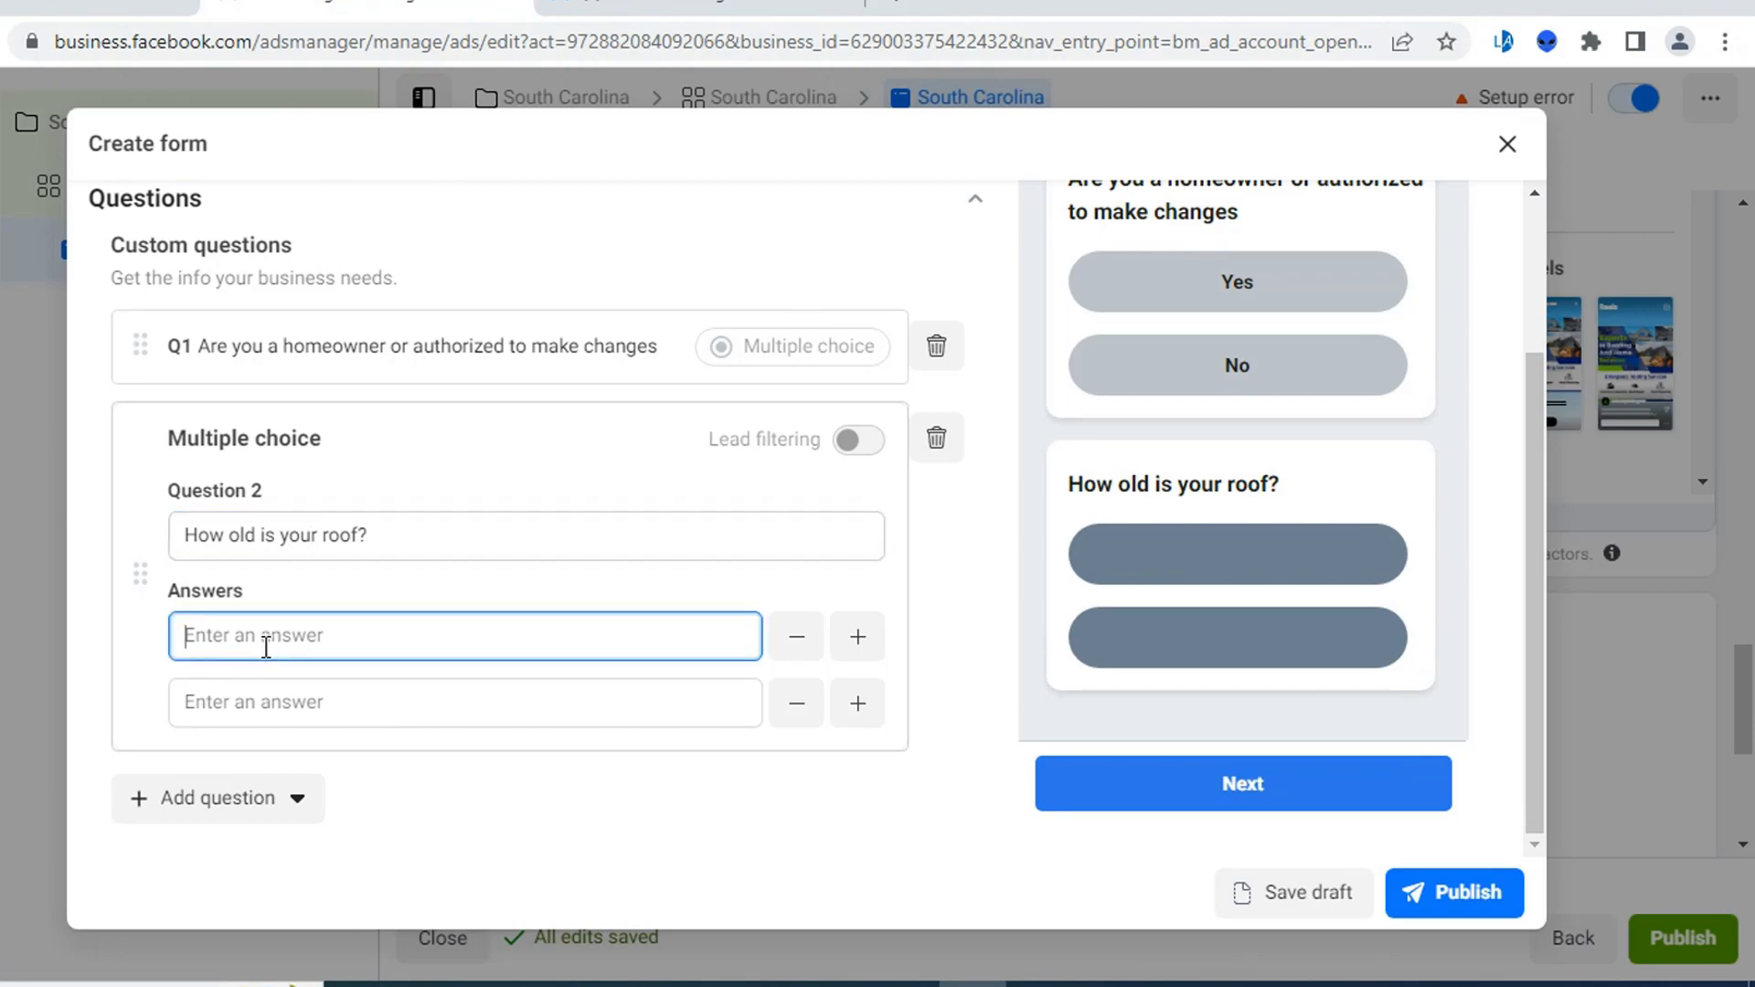
pyautogui.hotkey('alt', 'Tab')
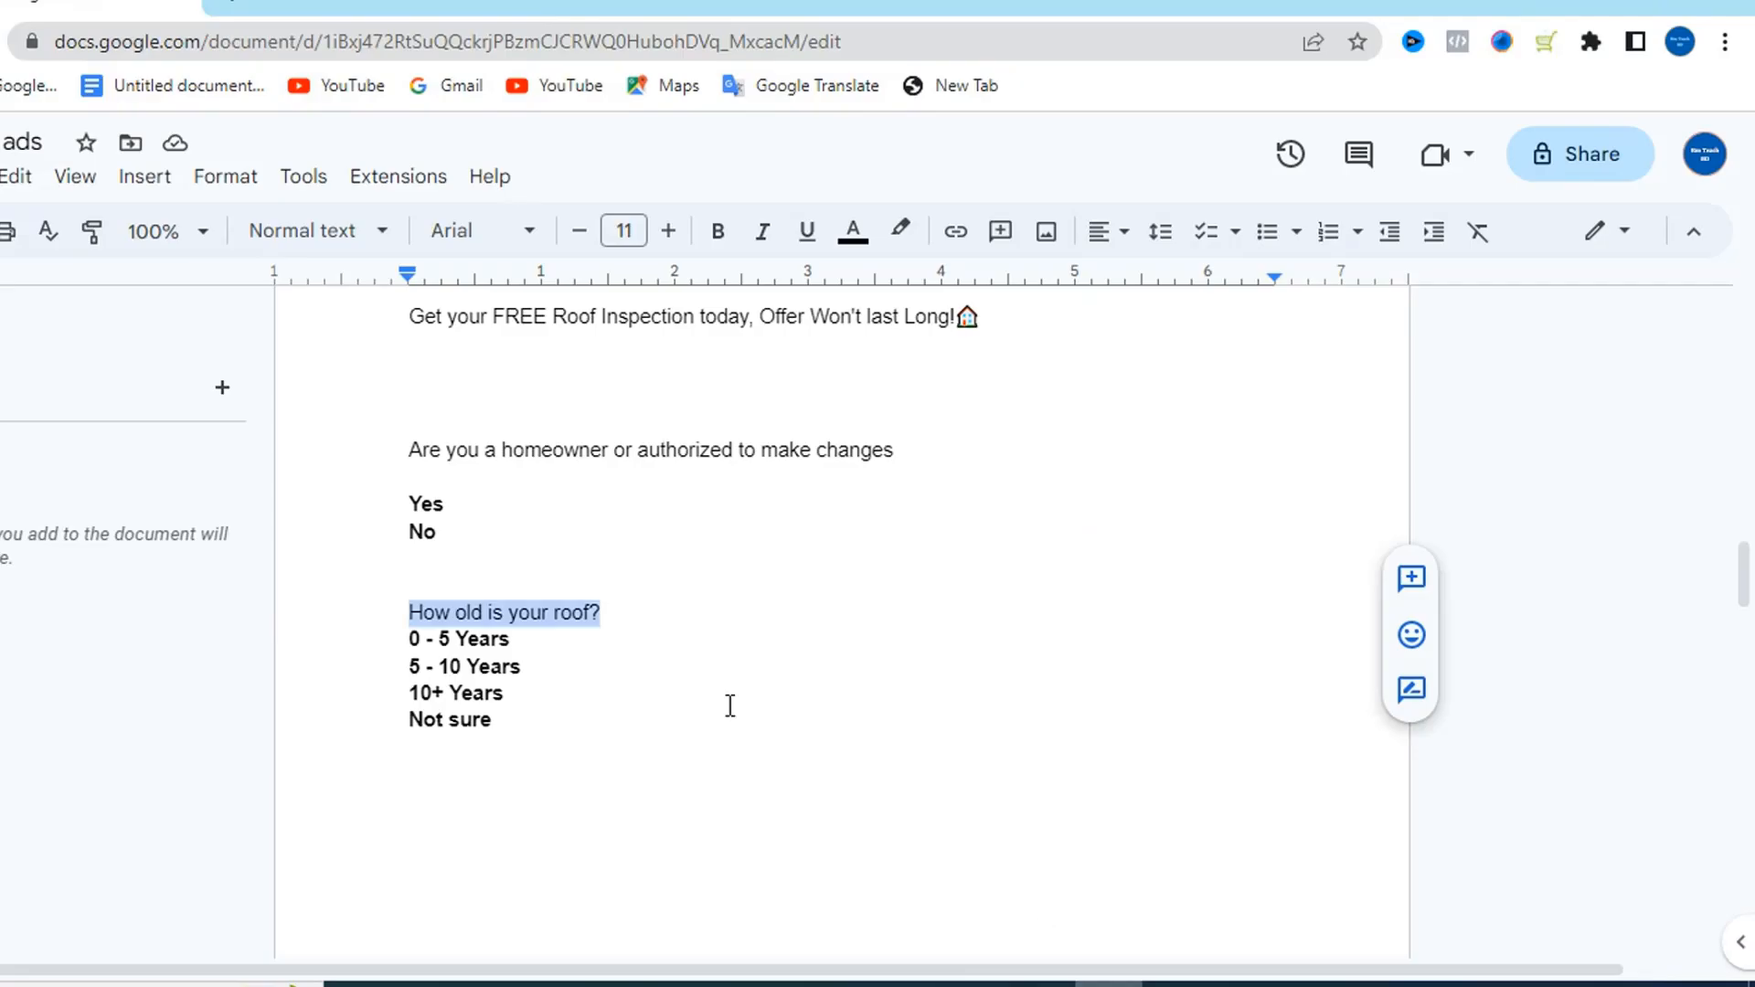
pyautogui.moveTo(538, 642); pyautogui.dragTo(404, 640)
pyautogui.rightClick(416, 642)
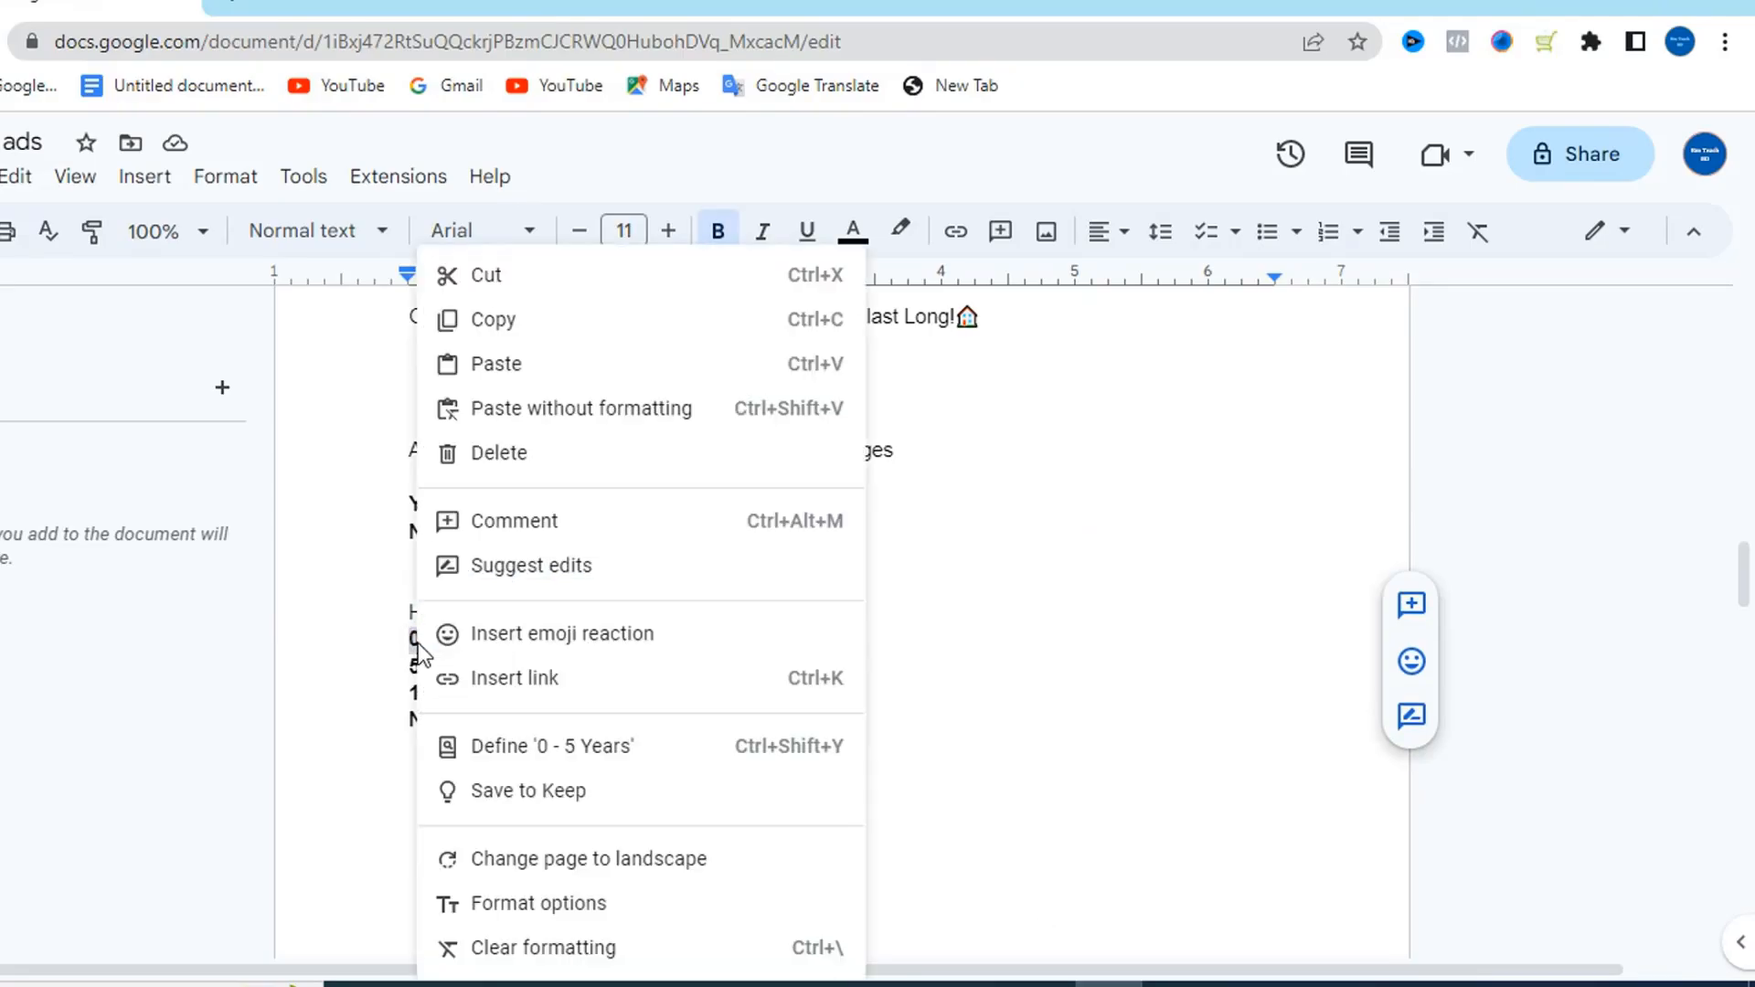
pyautogui.click(539, 322)
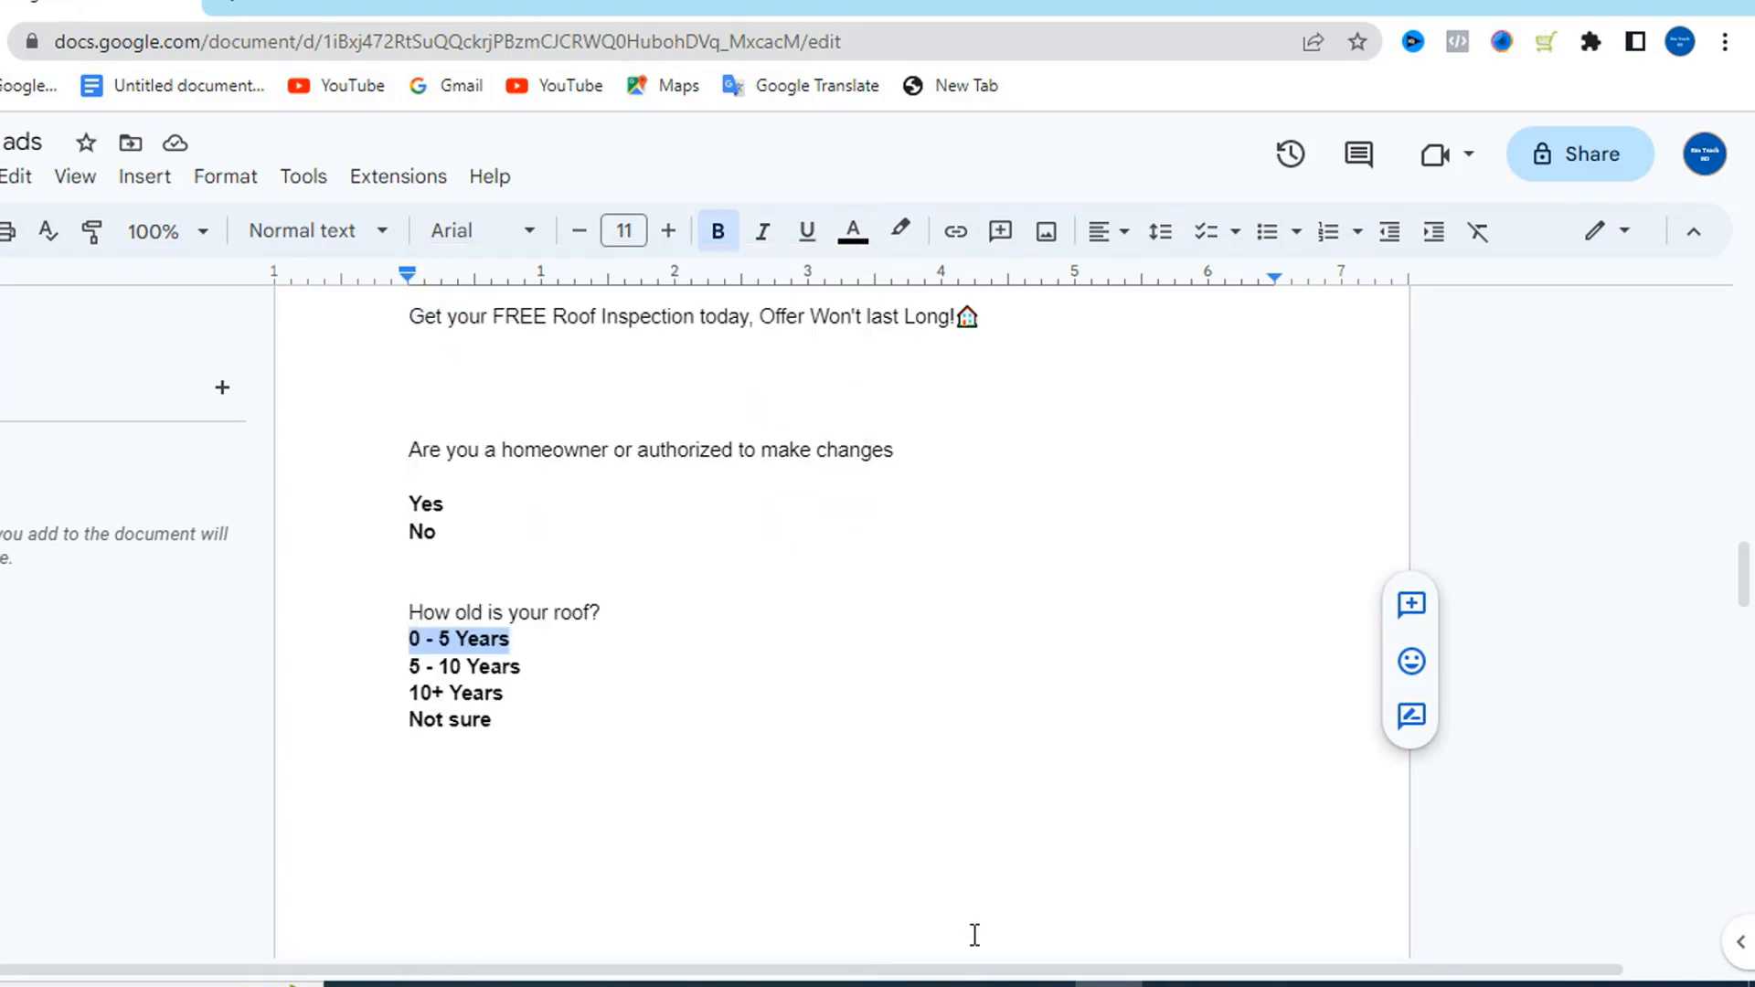
pyautogui.click(973, 985)
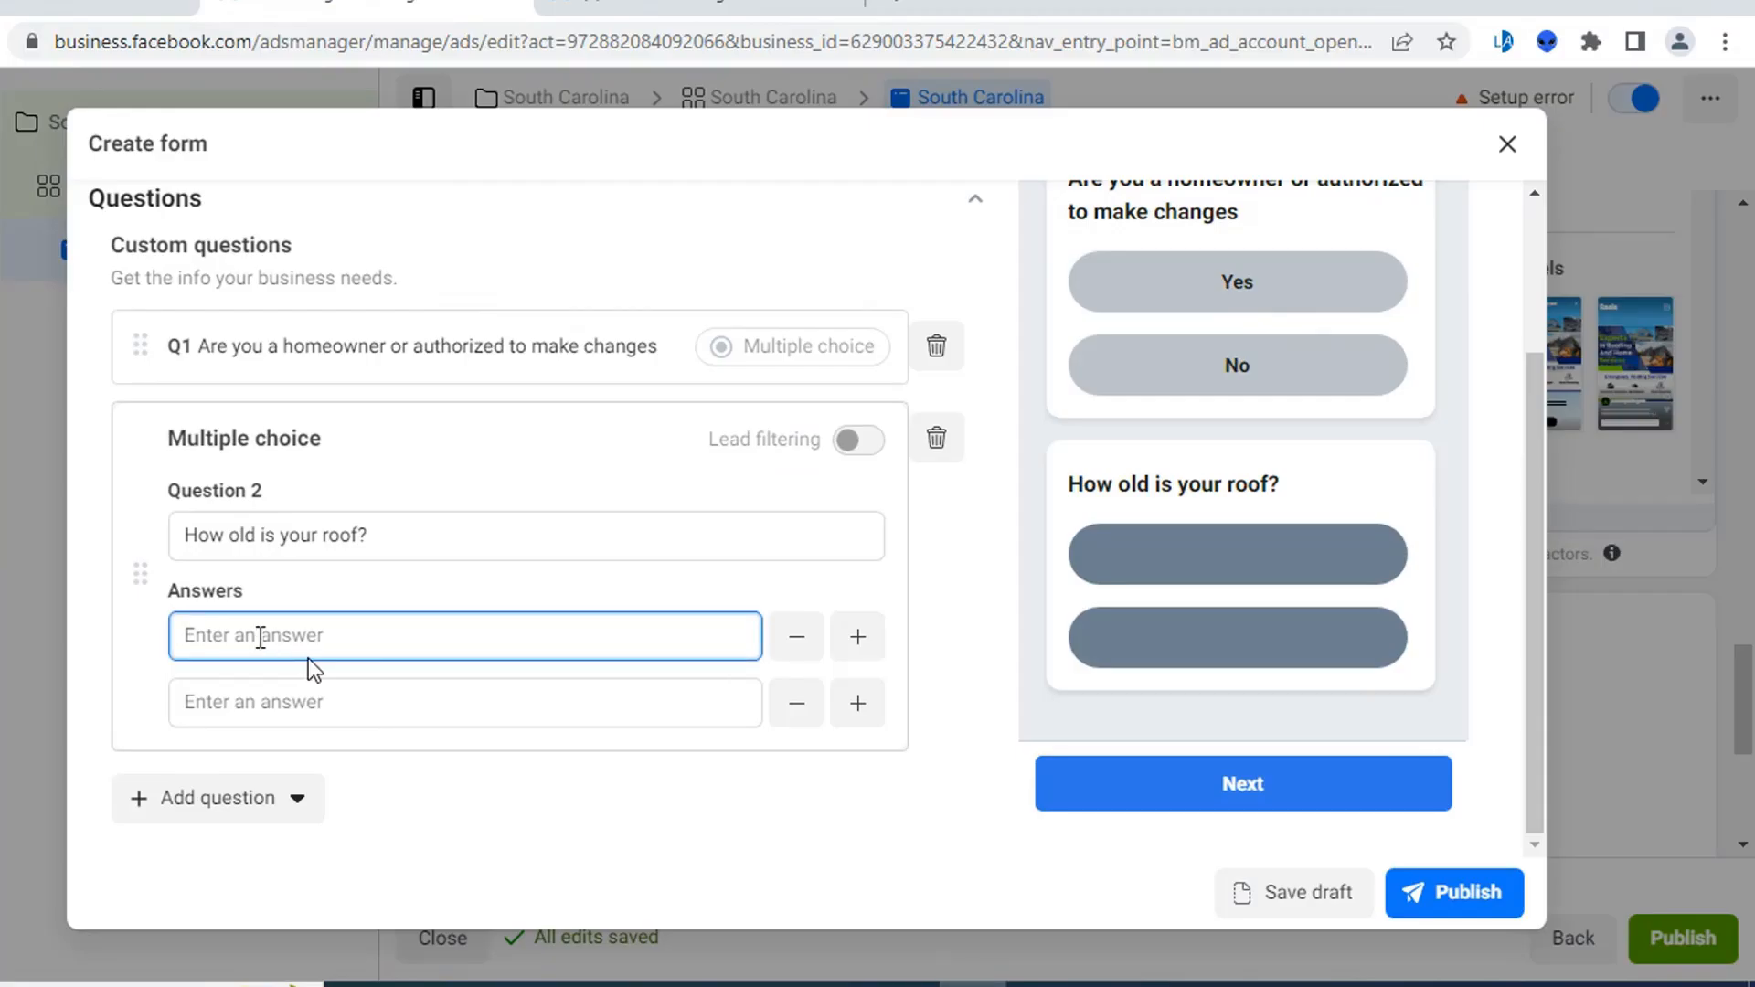
pyautogui.hotkey('ctrl', 'v')
# - Copy "5 - 10 Years" from the Google Docs brief into the second answer of the roof age question
pyautogui.scroll(-1, 309, 658)
pyautogui.click(284, 573)
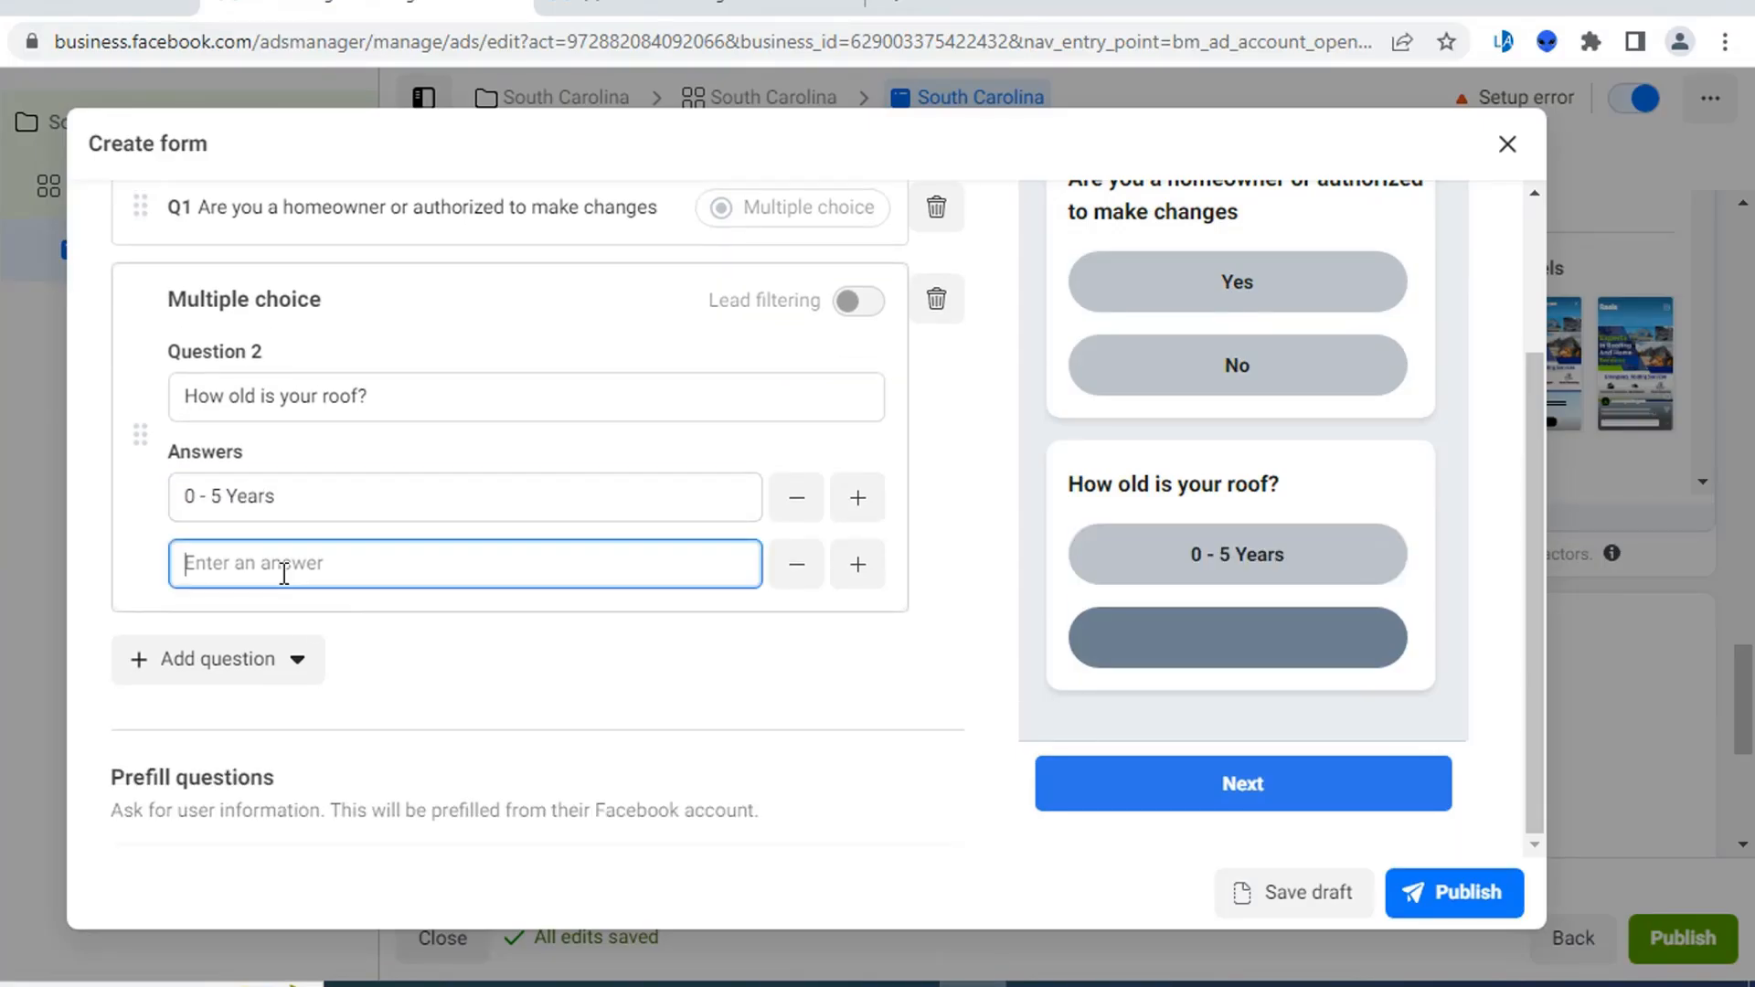
pyautogui.click(1067, 976)
pyautogui.moveTo(525, 667); pyautogui.dragTo(448, 665)
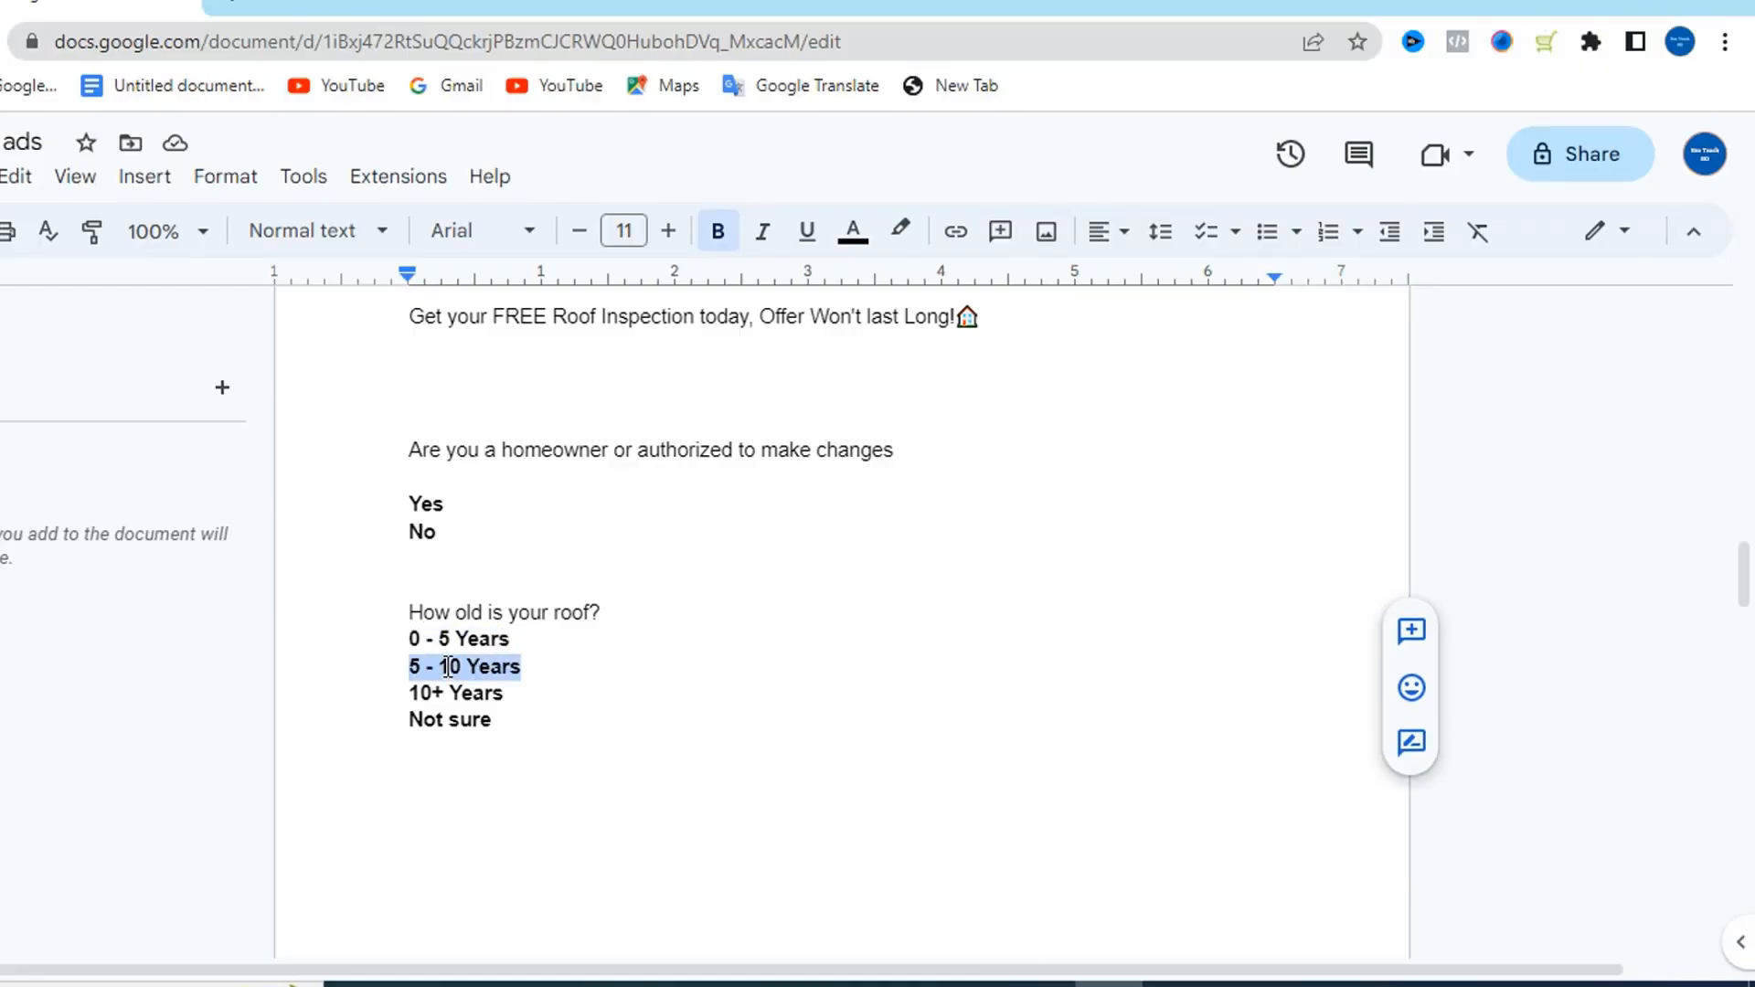
pyautogui.rightClick(448, 665)
pyautogui.click(533, 345)
pyautogui.click(972, 983)
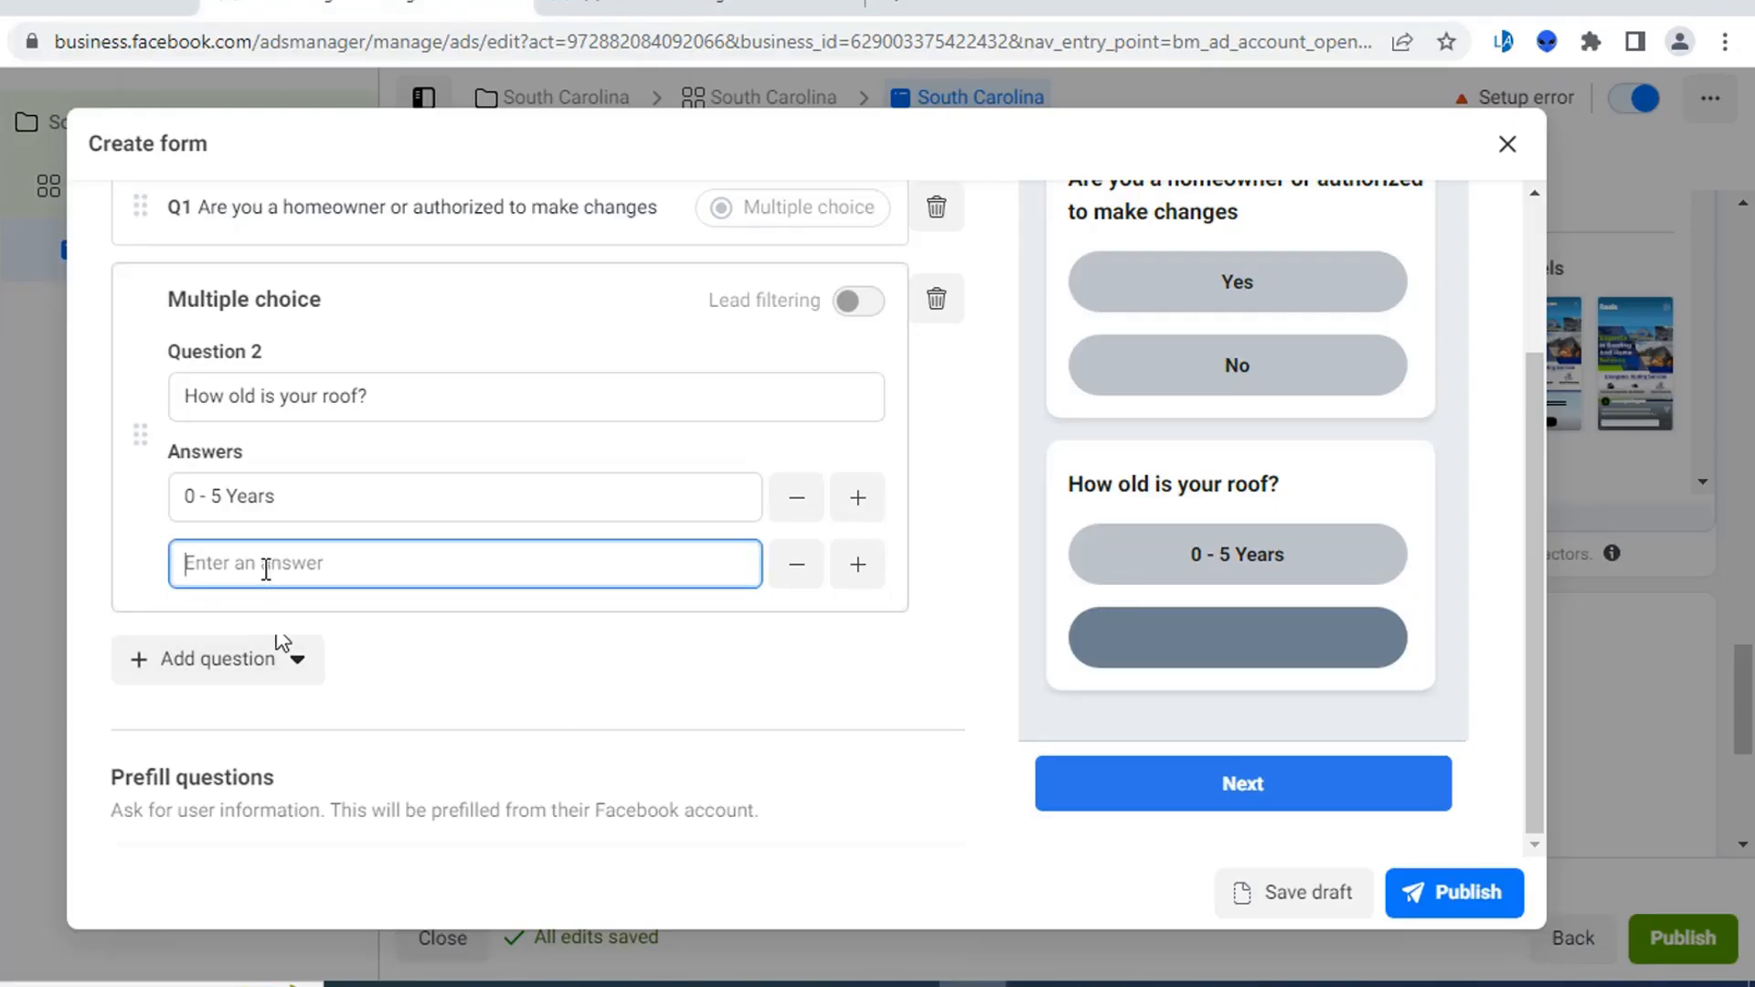
pyautogui.hotkey('ctrl', 'v')
pyautogui.click(258, 658)
pyautogui.click(622, 666)
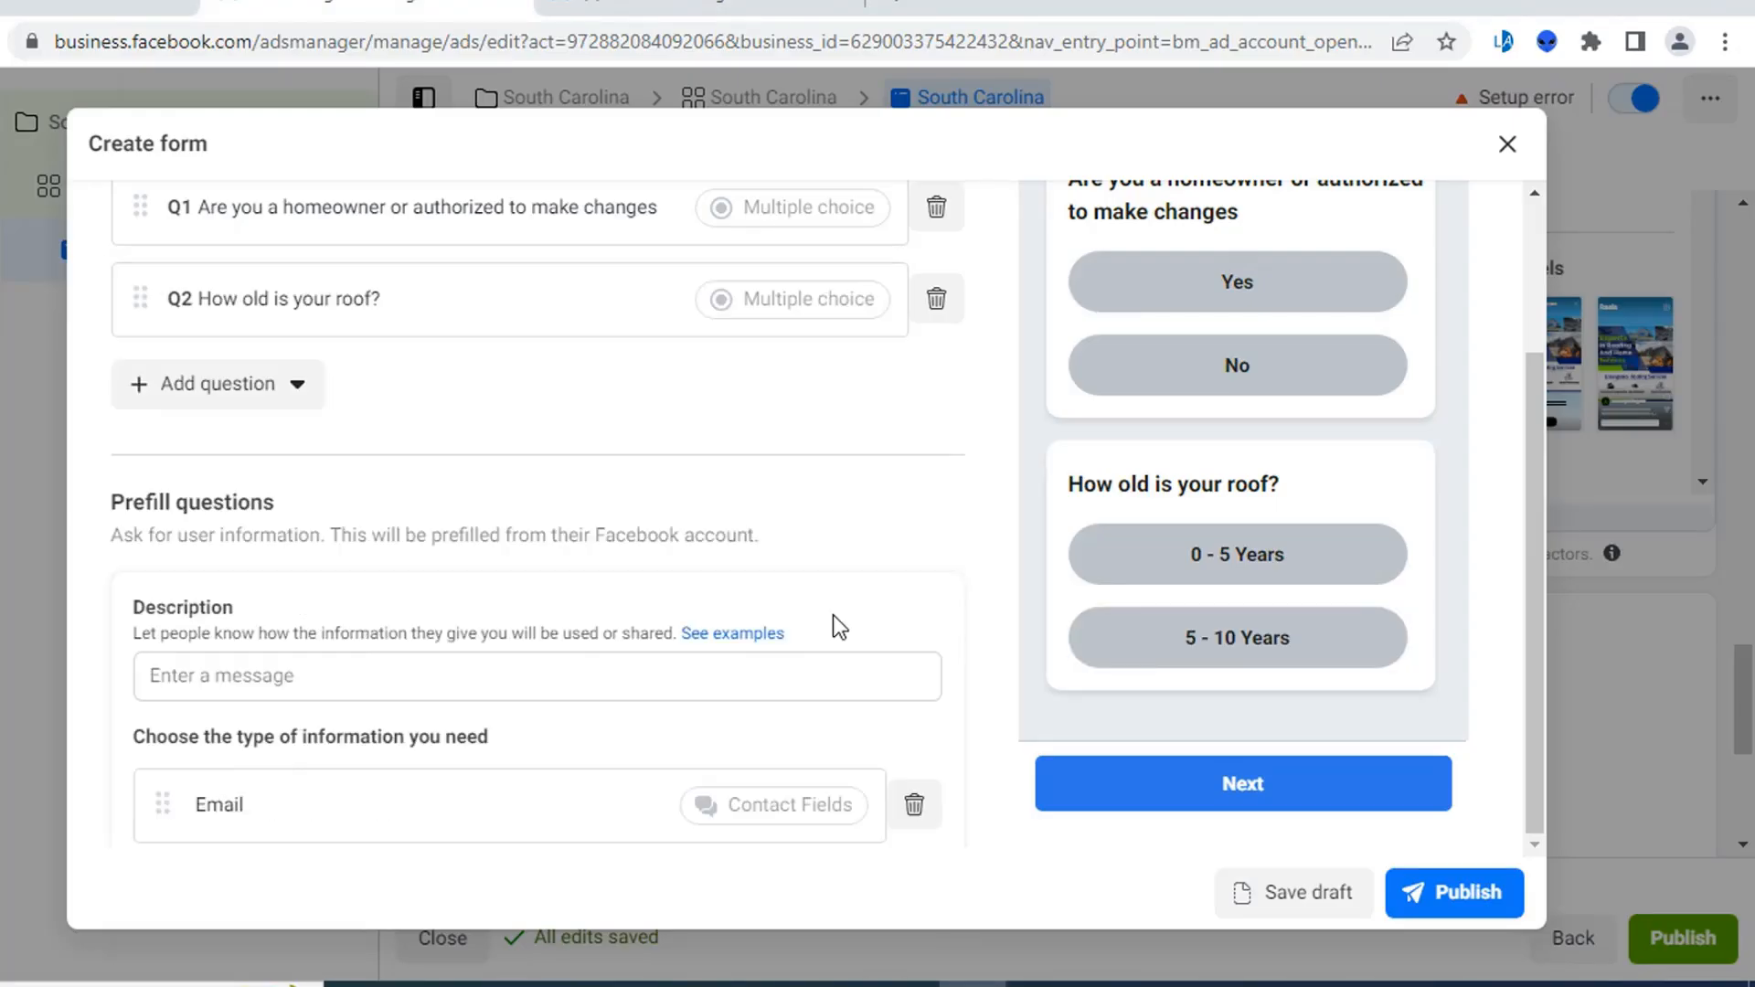
# - Reopen the "How old is your roof?" question for editing and add two more blank answers to it
pyautogui.scroll(-5, 595, 608)
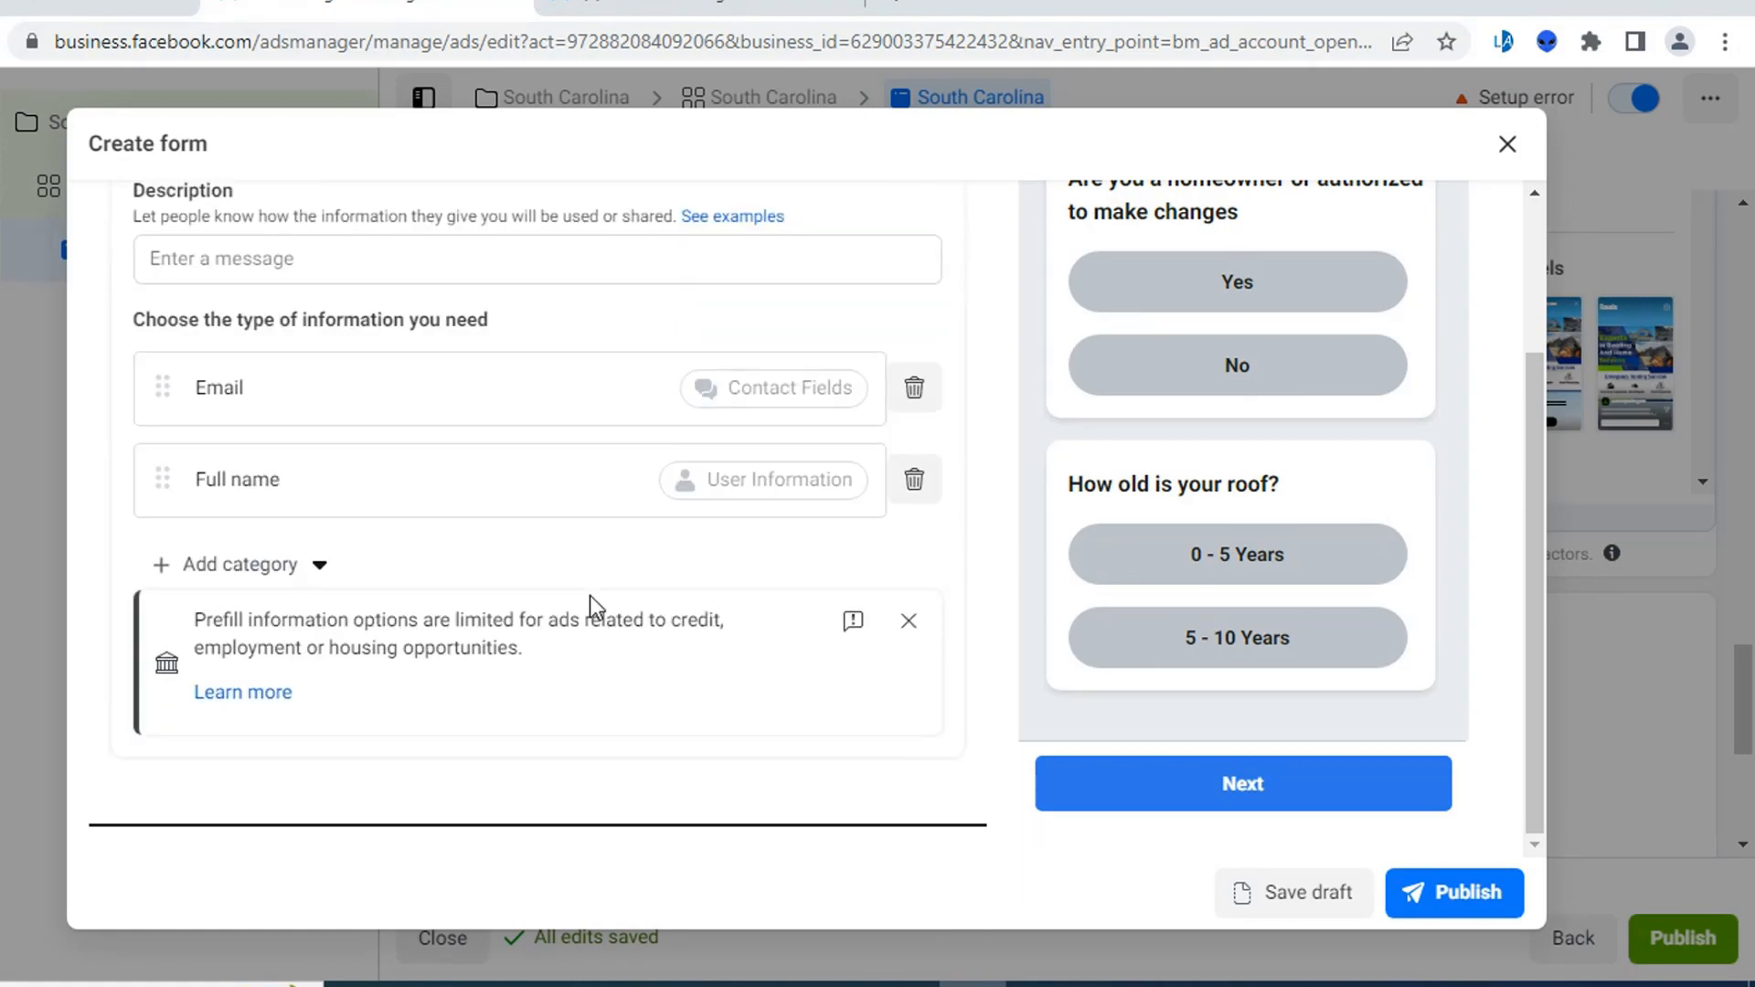
pyautogui.scroll(6, 585, 596)
pyautogui.click(537, 470)
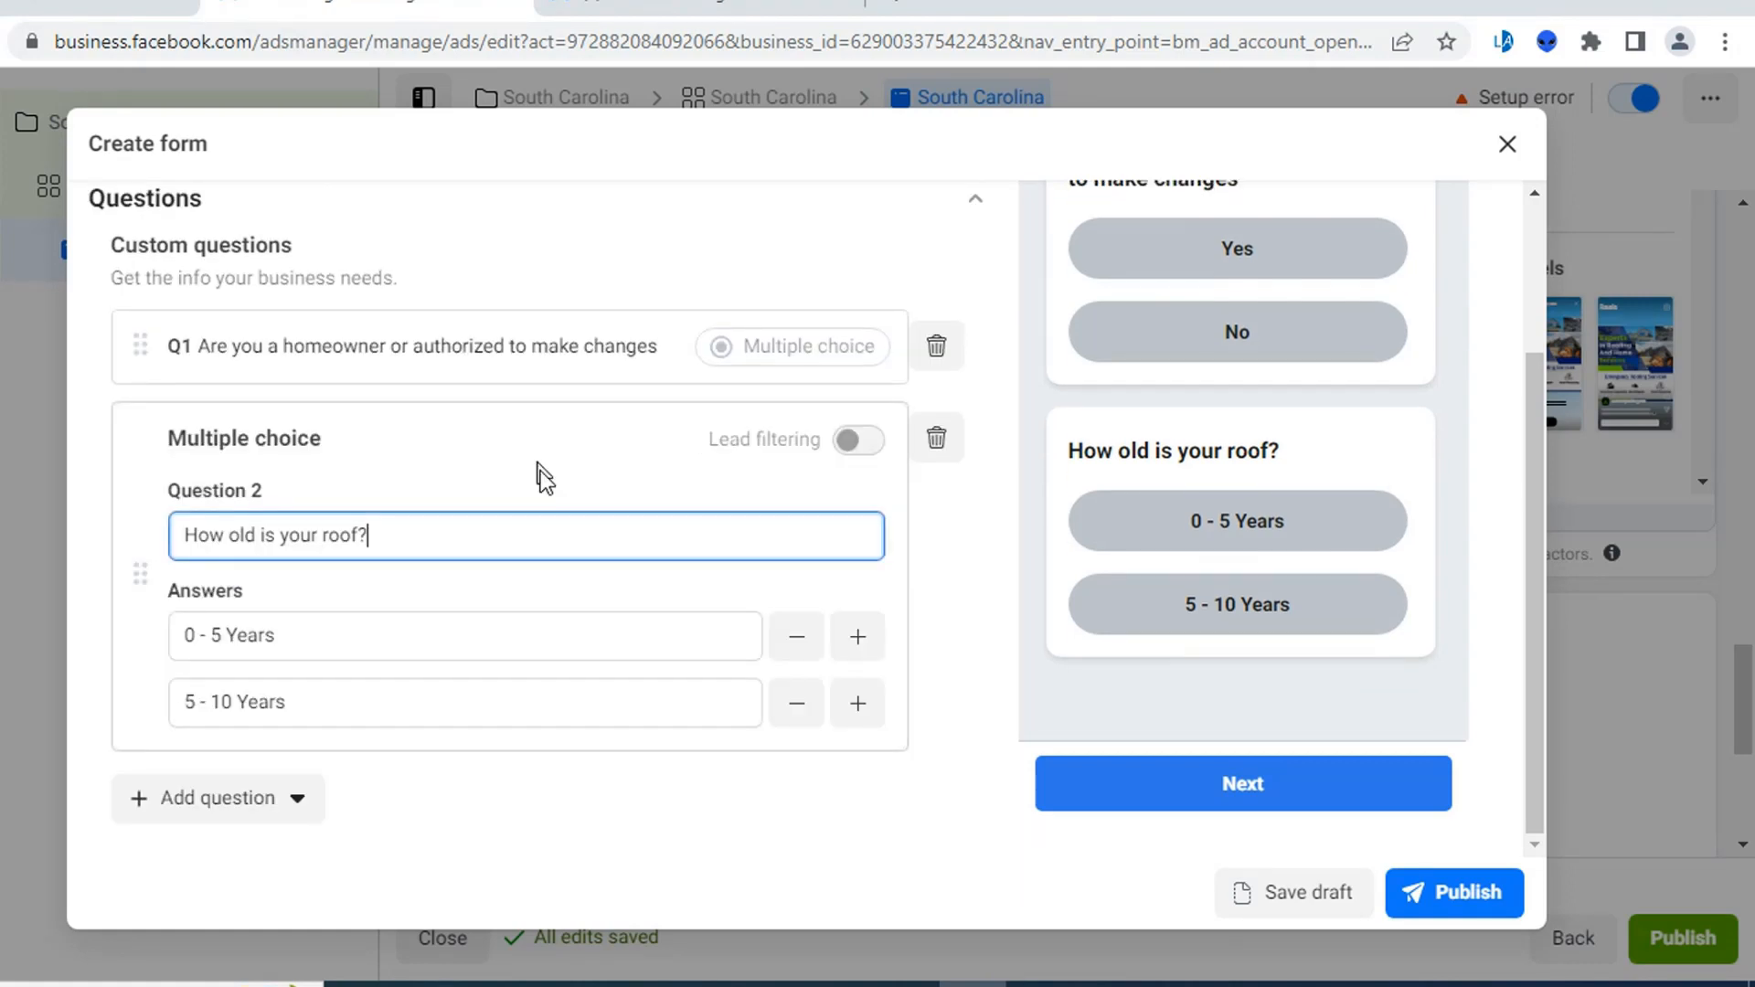
pyautogui.scroll(-2, 537, 476)
pyautogui.click(857, 564)
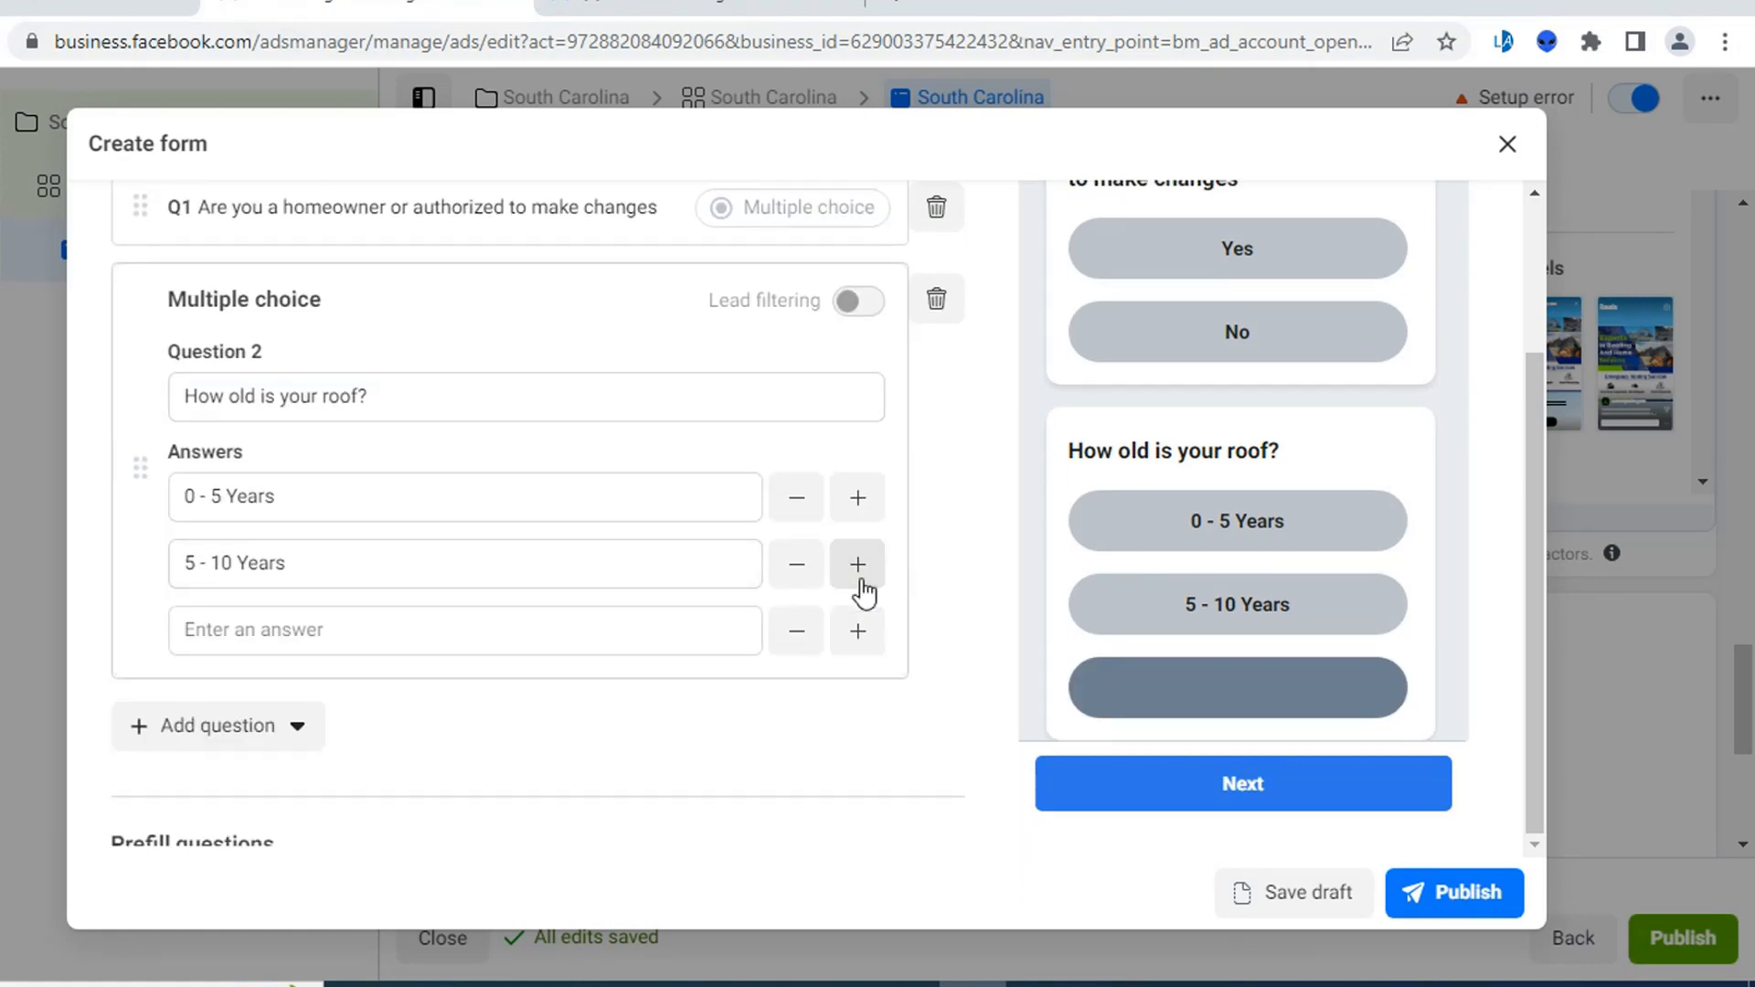
pyautogui.click(857, 564)
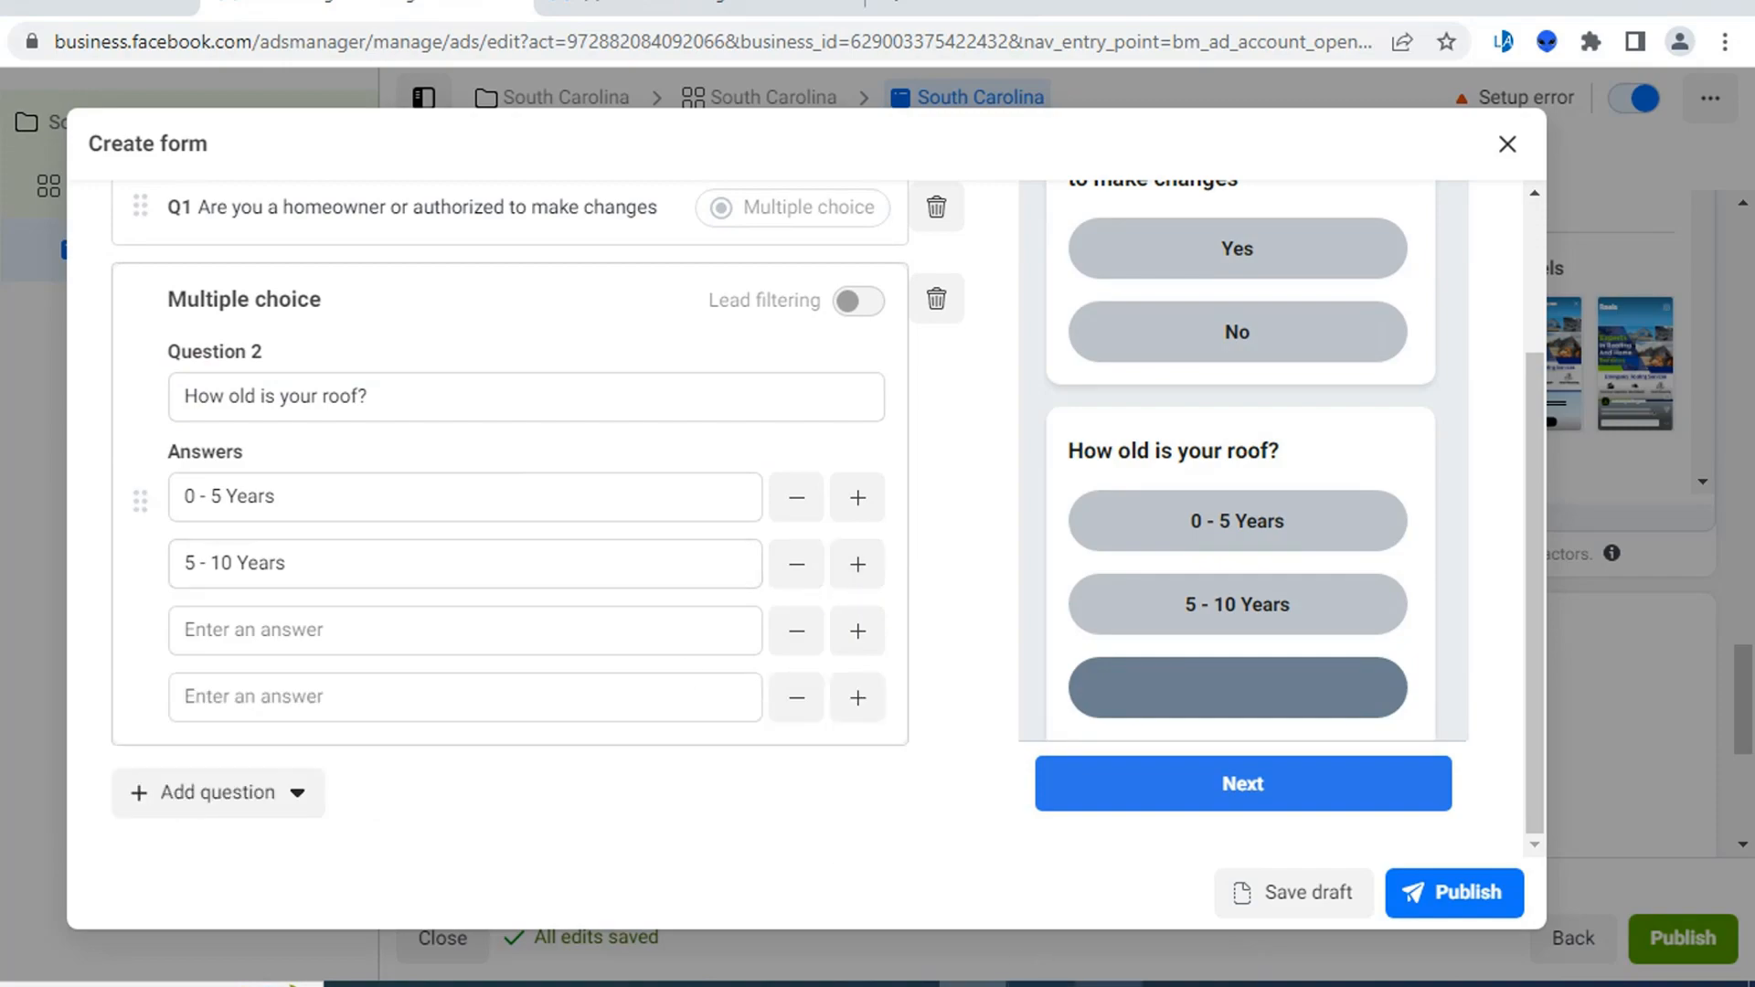
# - Copy "10+ Years" from the Google Docs brief into the third answer of the roof age question
pyautogui.click(1109, 983)
pyautogui.moveTo(509, 698); pyautogui.dragTo(416, 700)
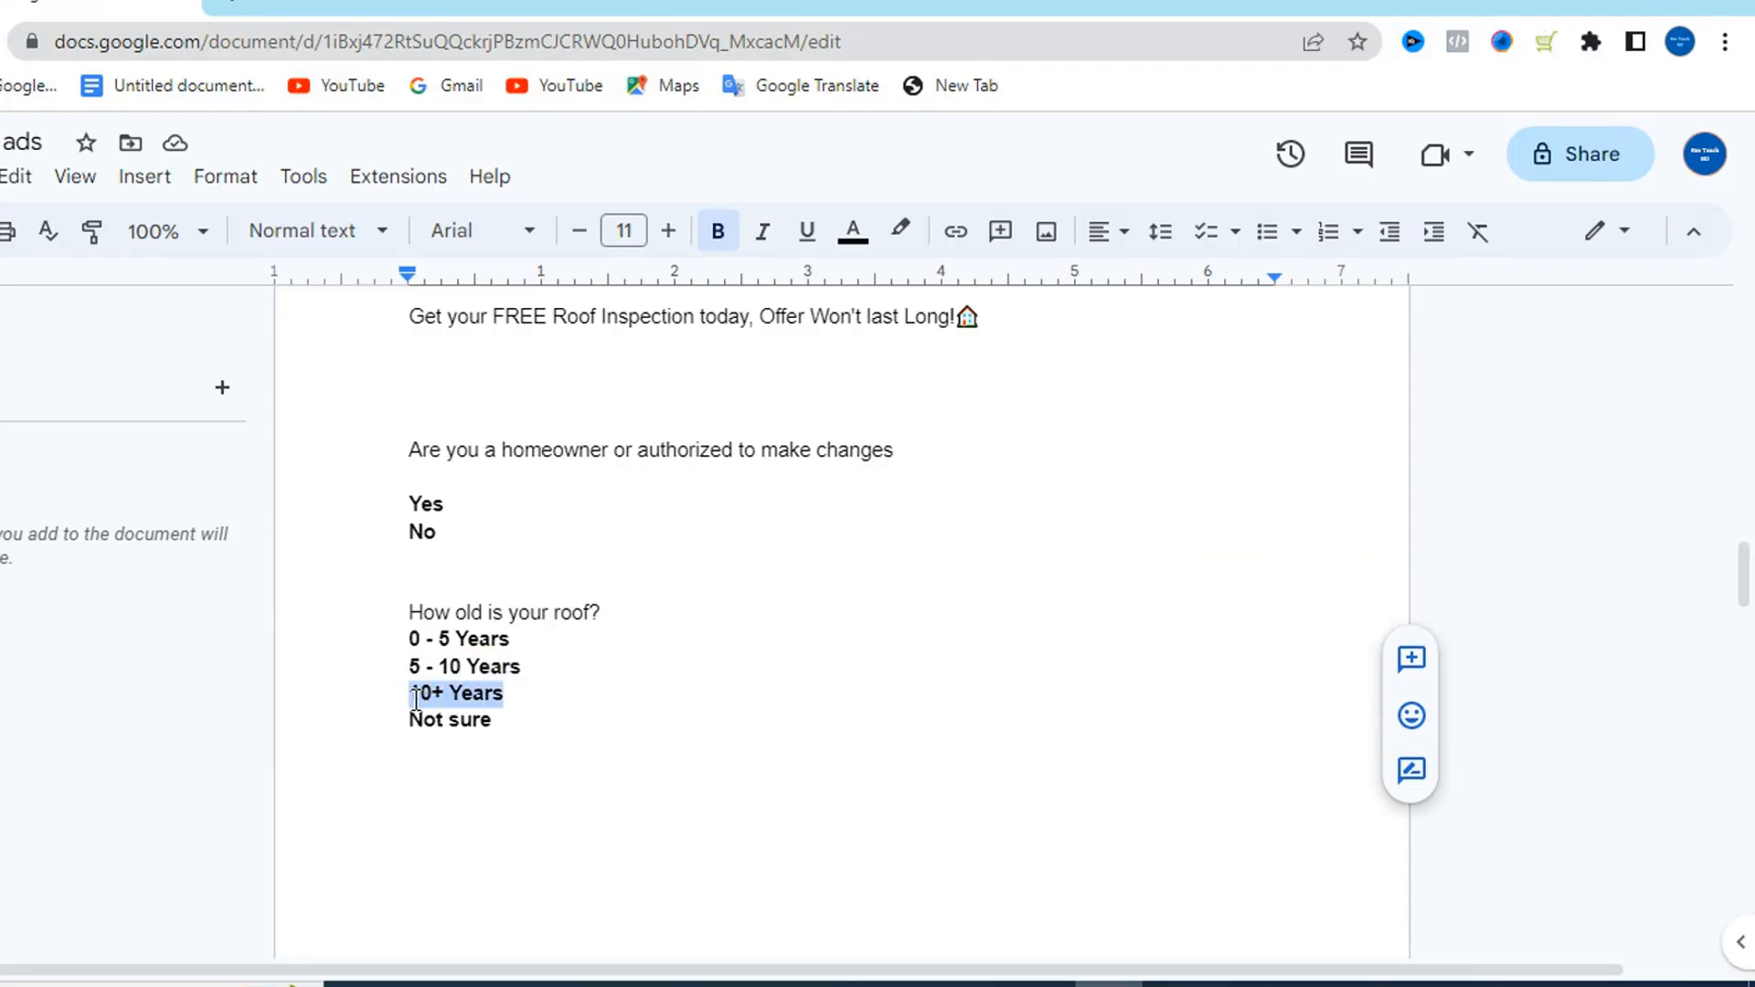
pyautogui.rightClick(441, 693)
pyautogui.click(490, 317)
pyautogui.click(947, 983)
pyautogui.click(271, 637)
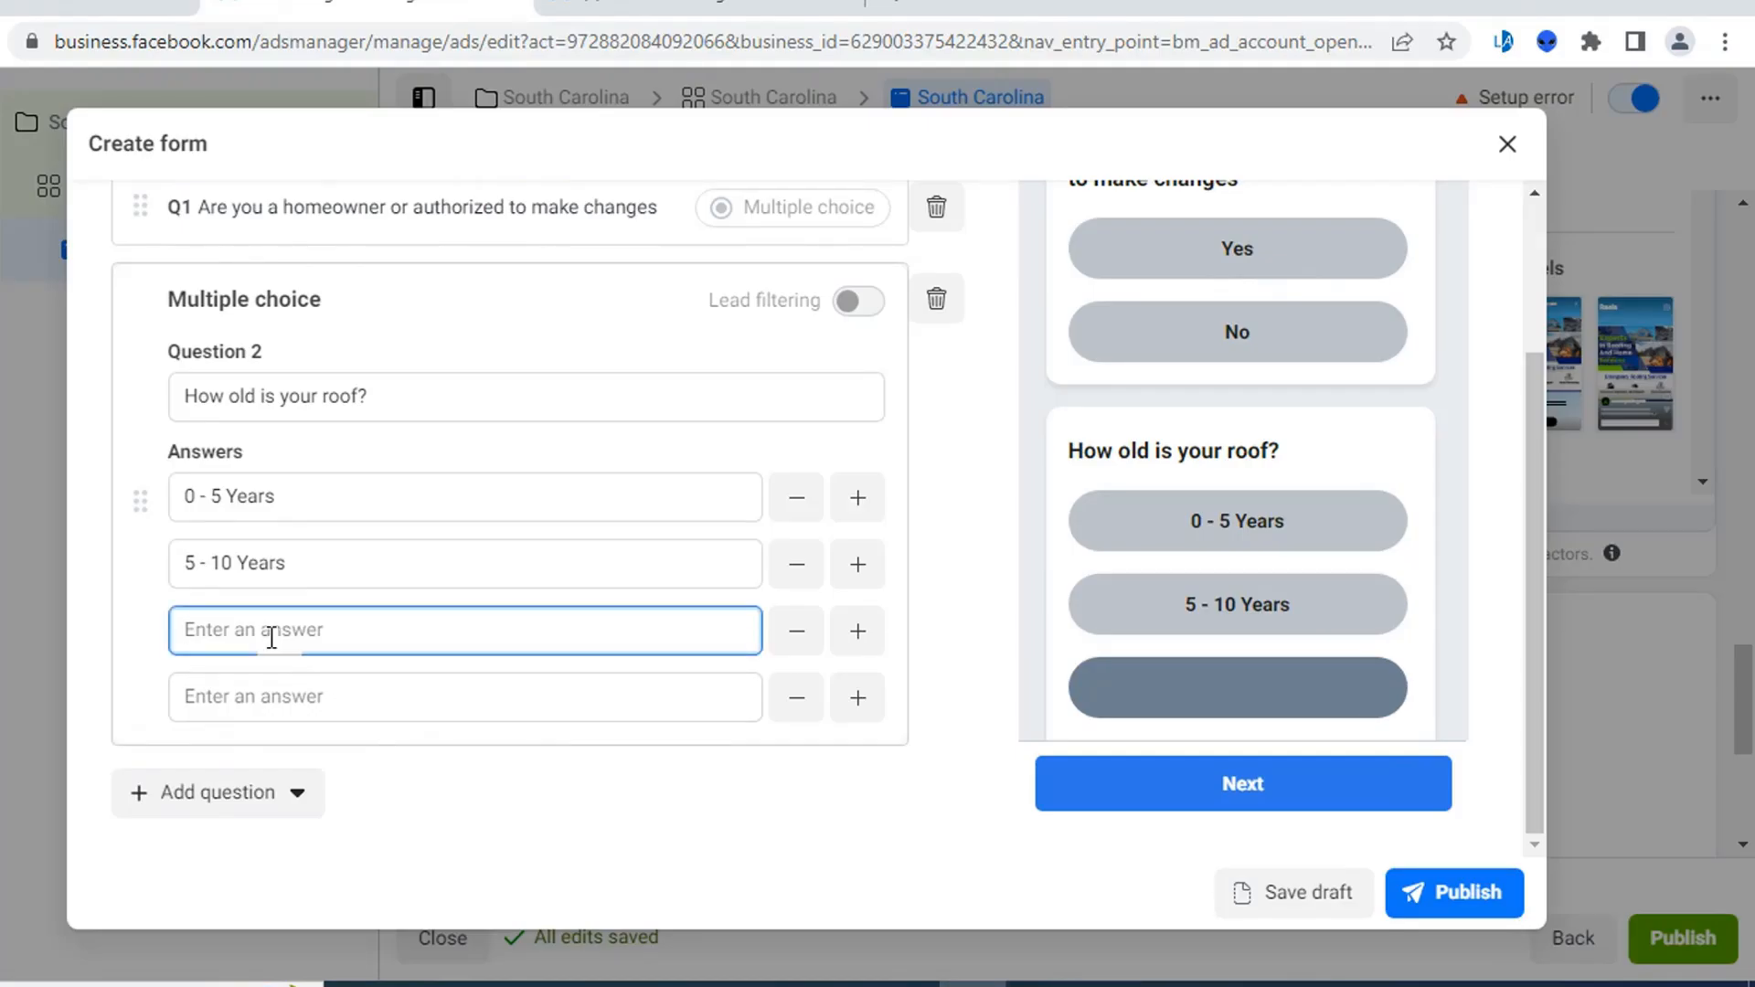
pyautogui.hotkey('ctrl', 'v')
# - Copy "Not sure" from the Google Docs brief into the fourth answer of the roof age question
pyautogui.click(1108, 983)
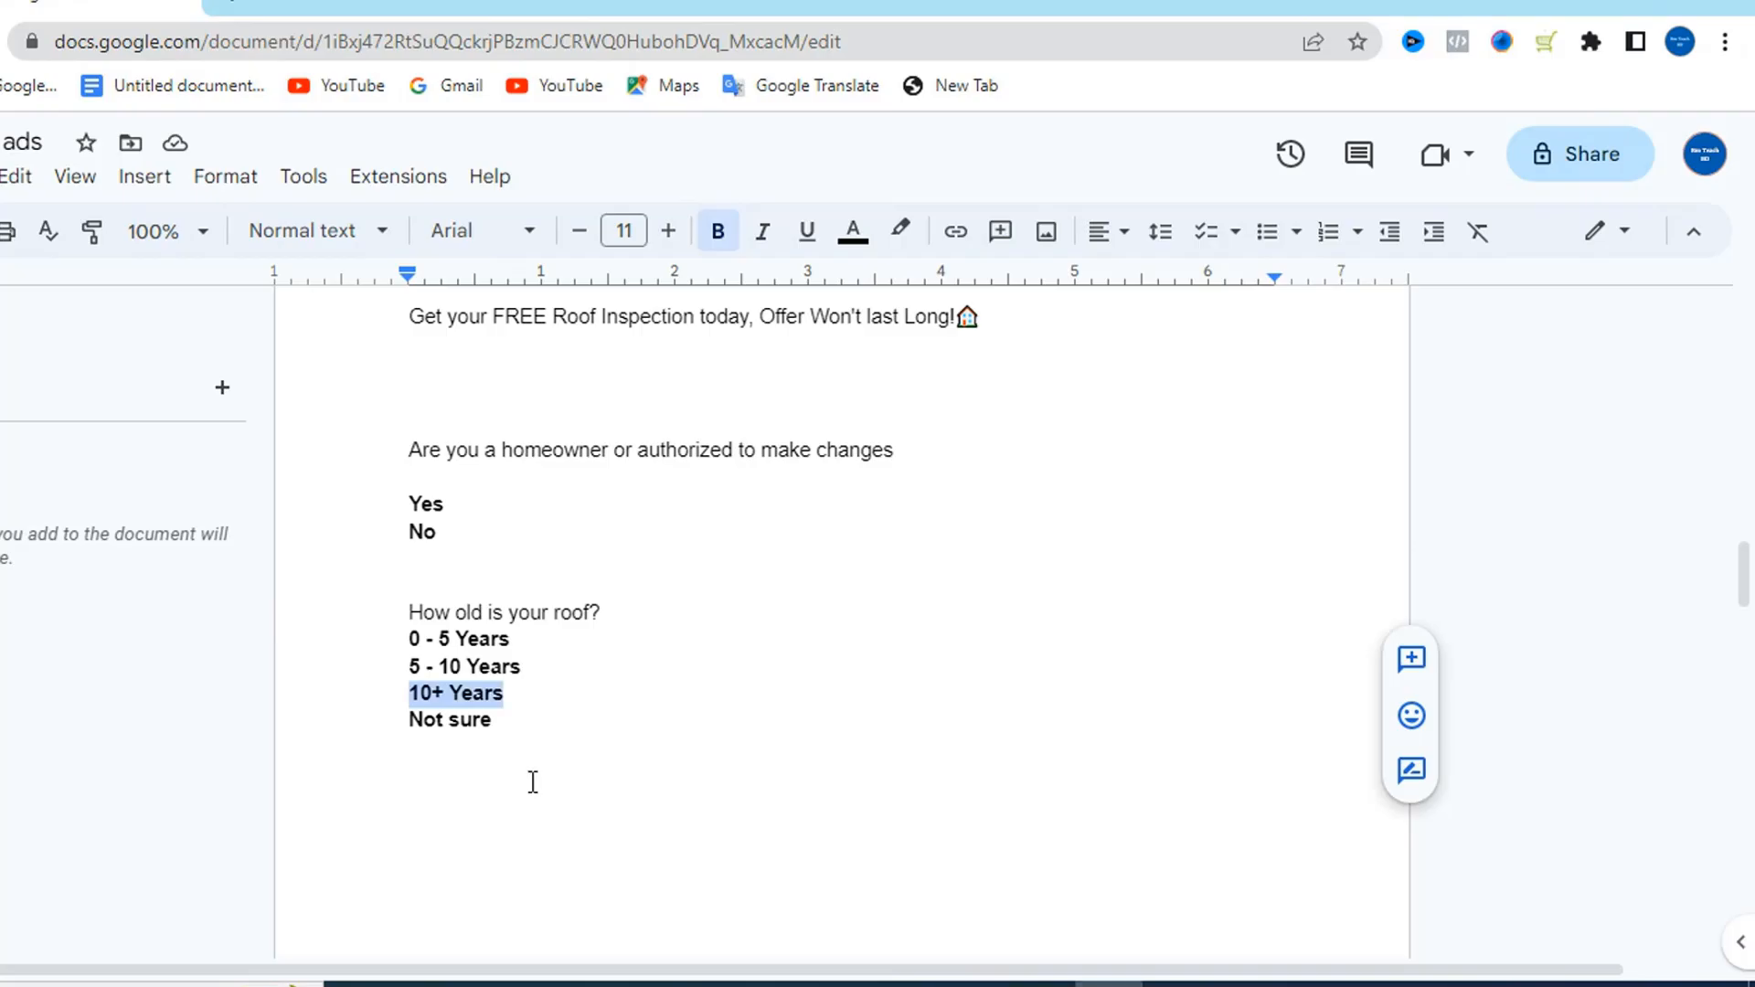
pyautogui.moveTo(493, 722); pyautogui.dragTo(400, 736)
pyautogui.rightClick(428, 720)
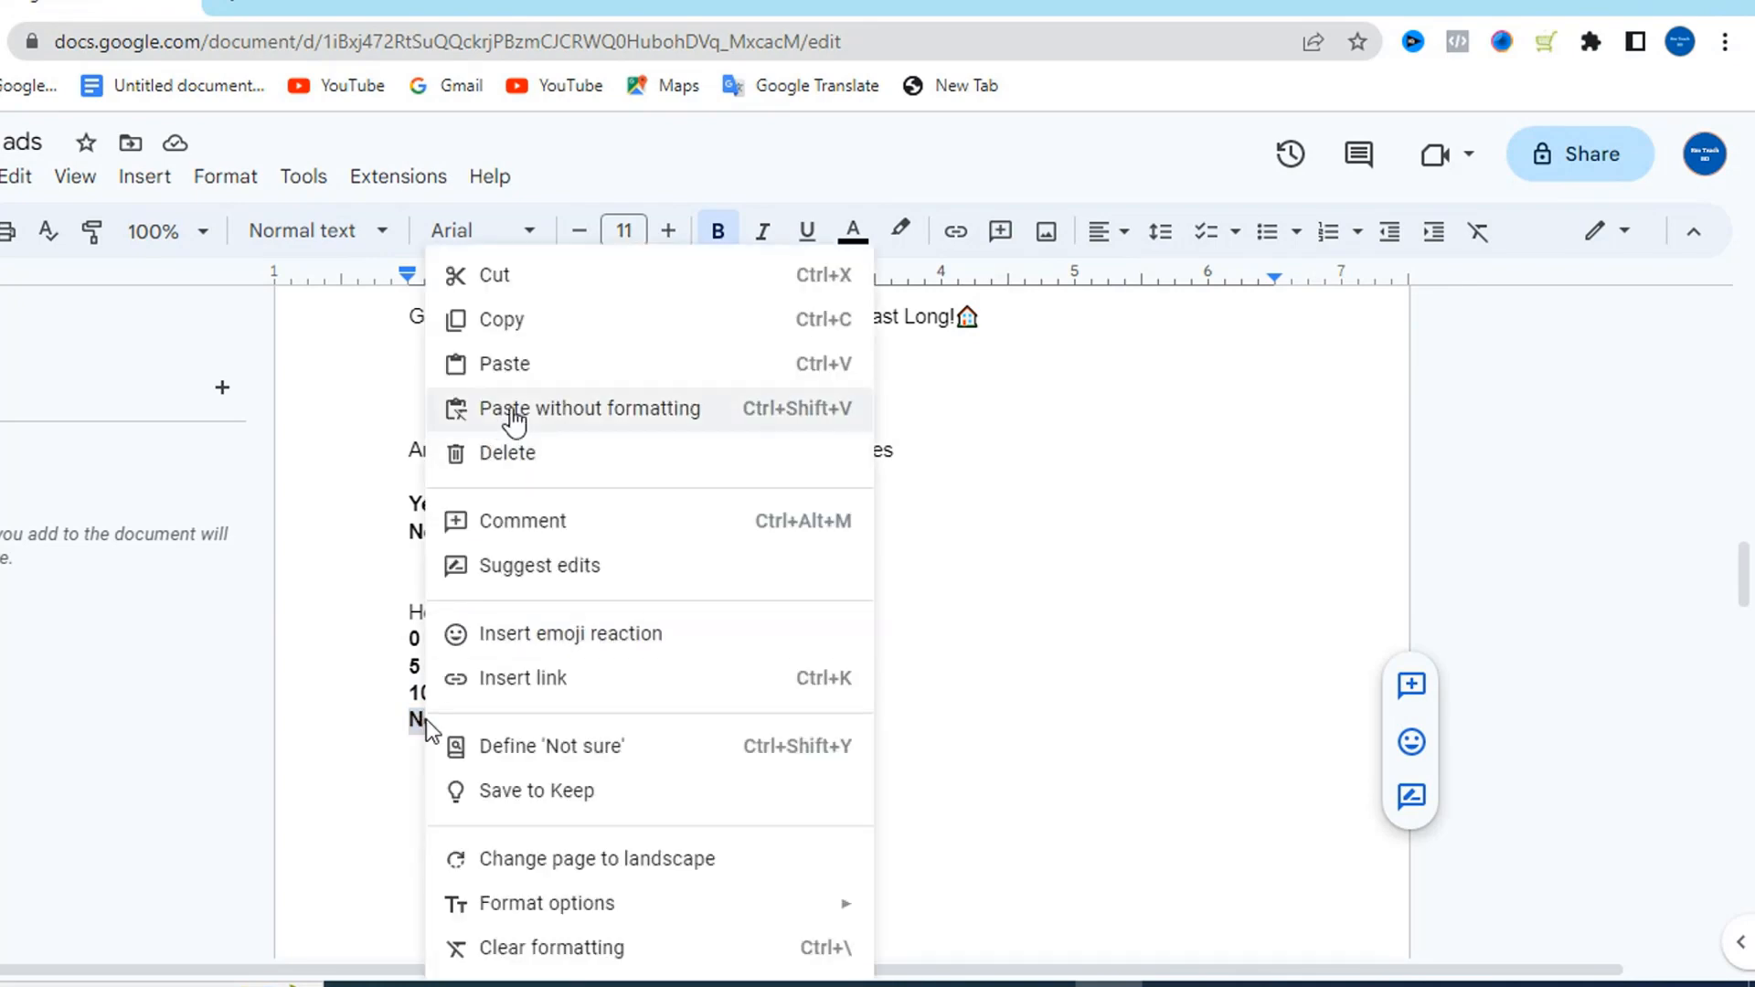
pyautogui.click(556, 322)
pyautogui.click(973, 983)
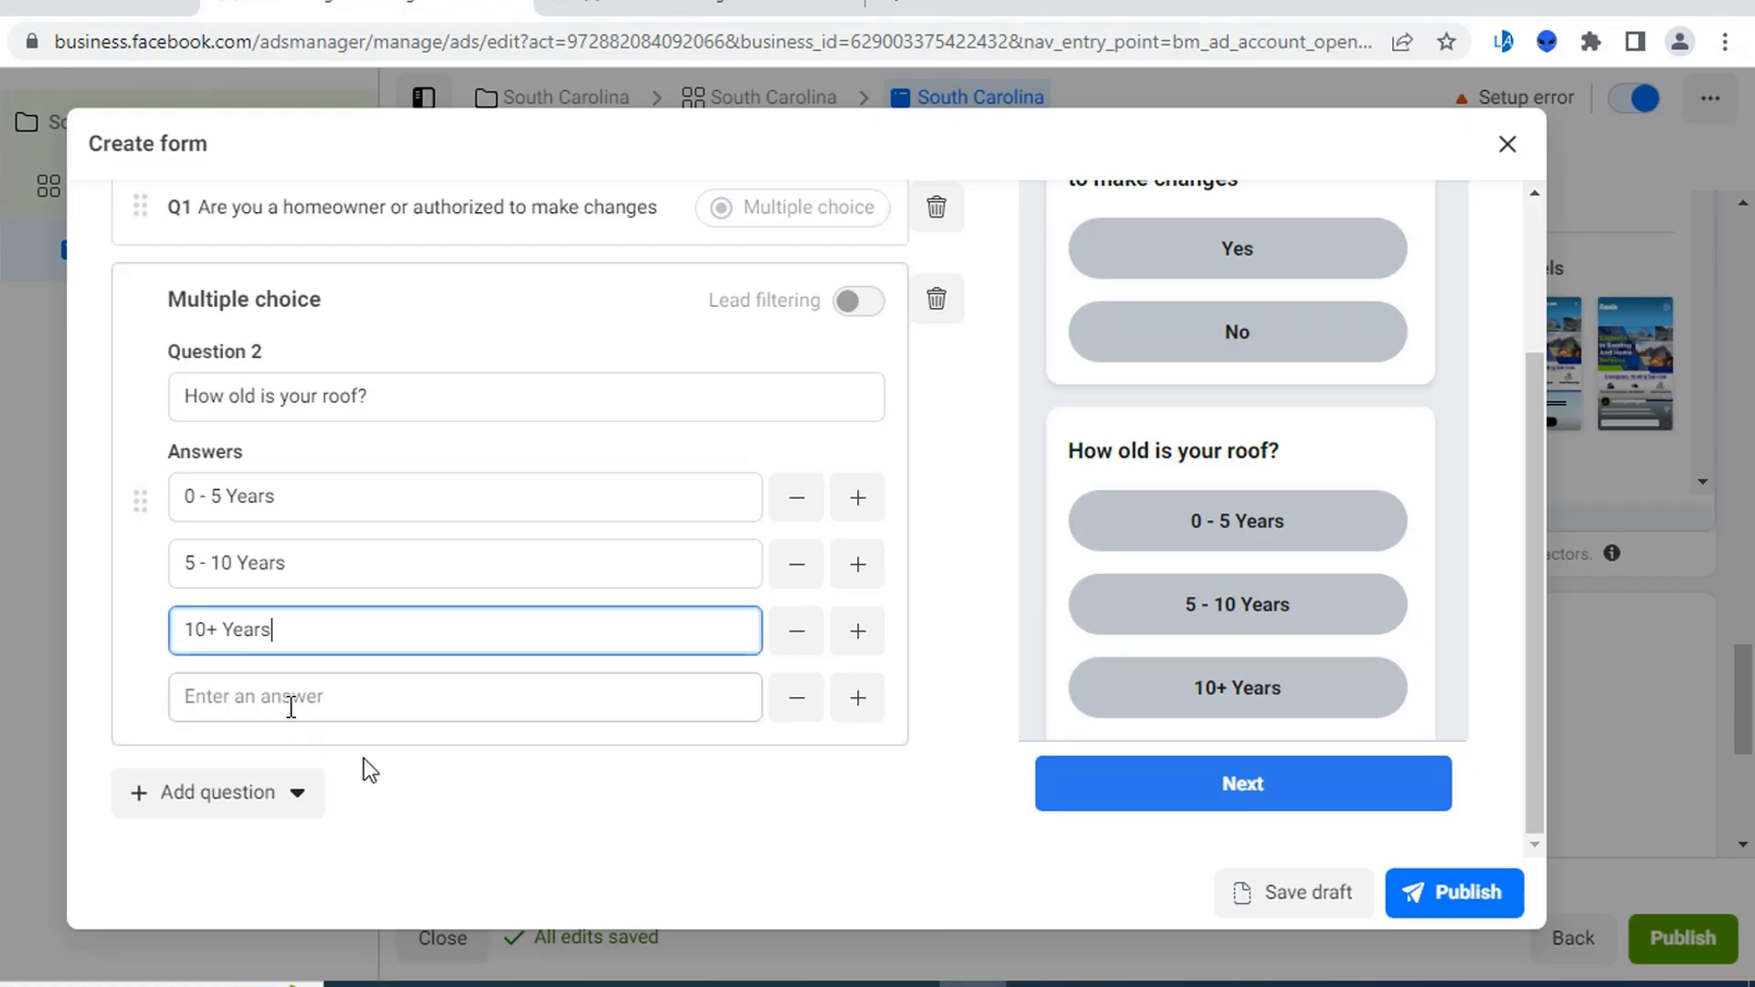
pyautogui.click(271, 696)
pyautogui.hotkey('ctrl', 'v')
# - Copy the two-line text beginning "Simply provide us with your details" from the Google Docs brief into the prefill questions' description
pyautogui.scroll(-2, 530, 681)
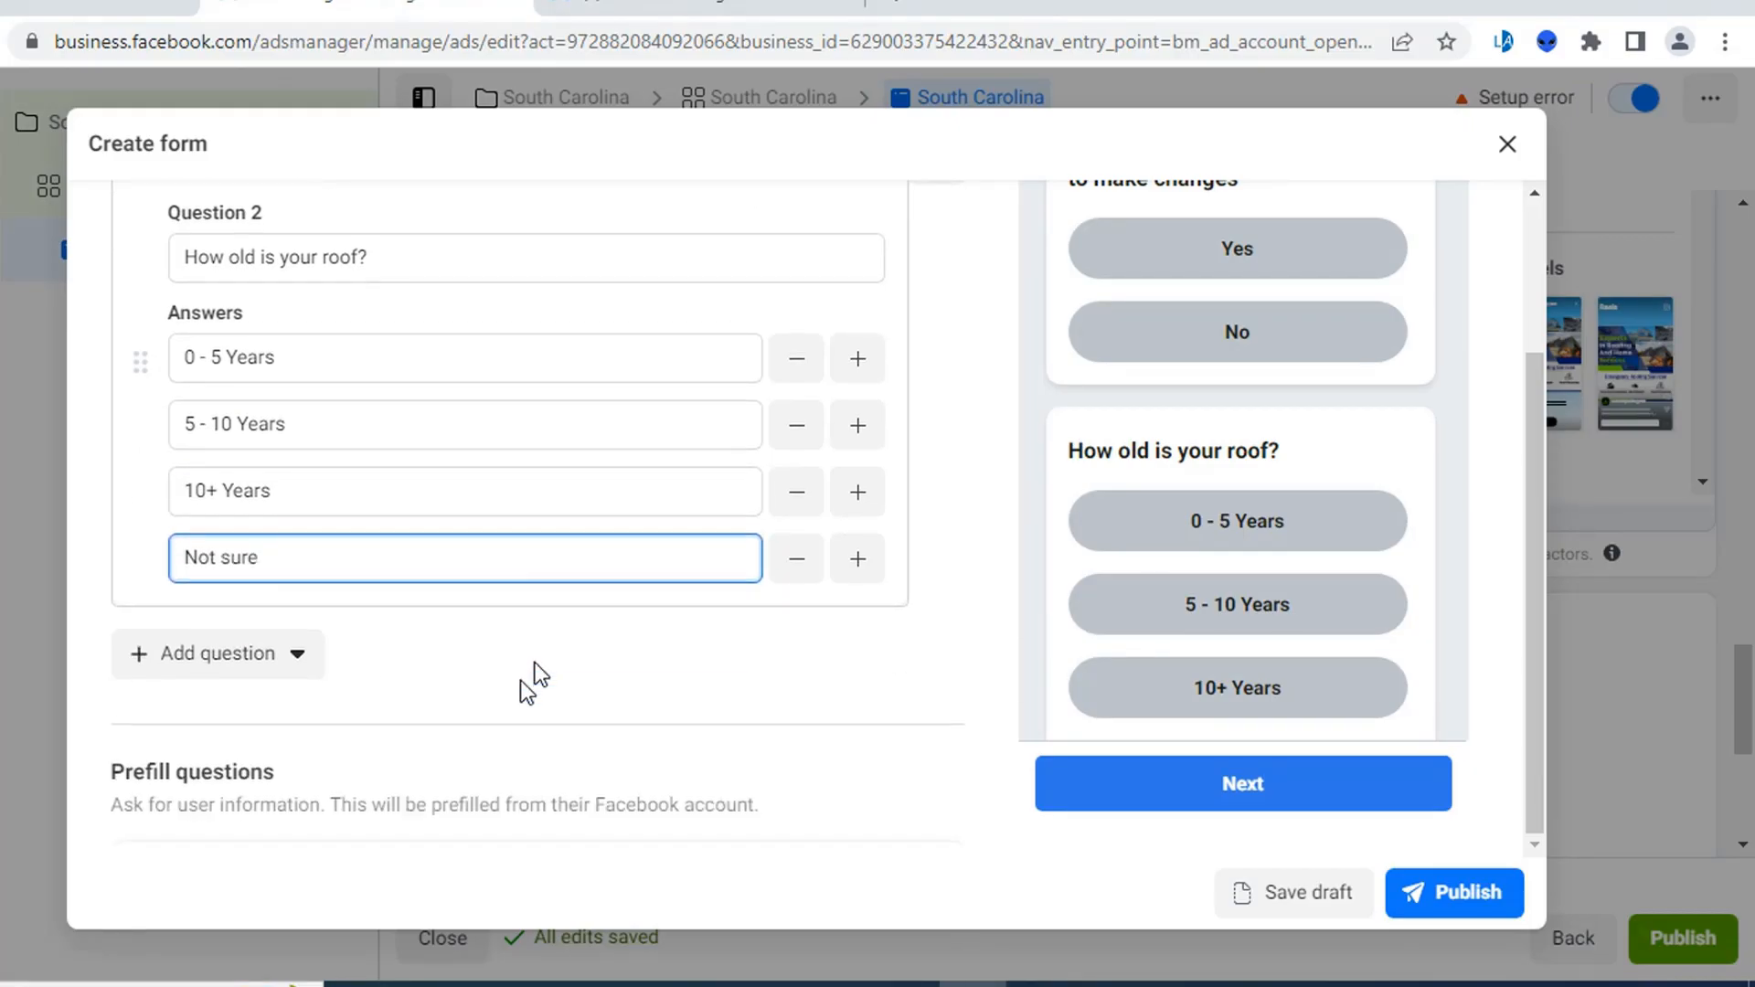
pyautogui.click(235, 674)
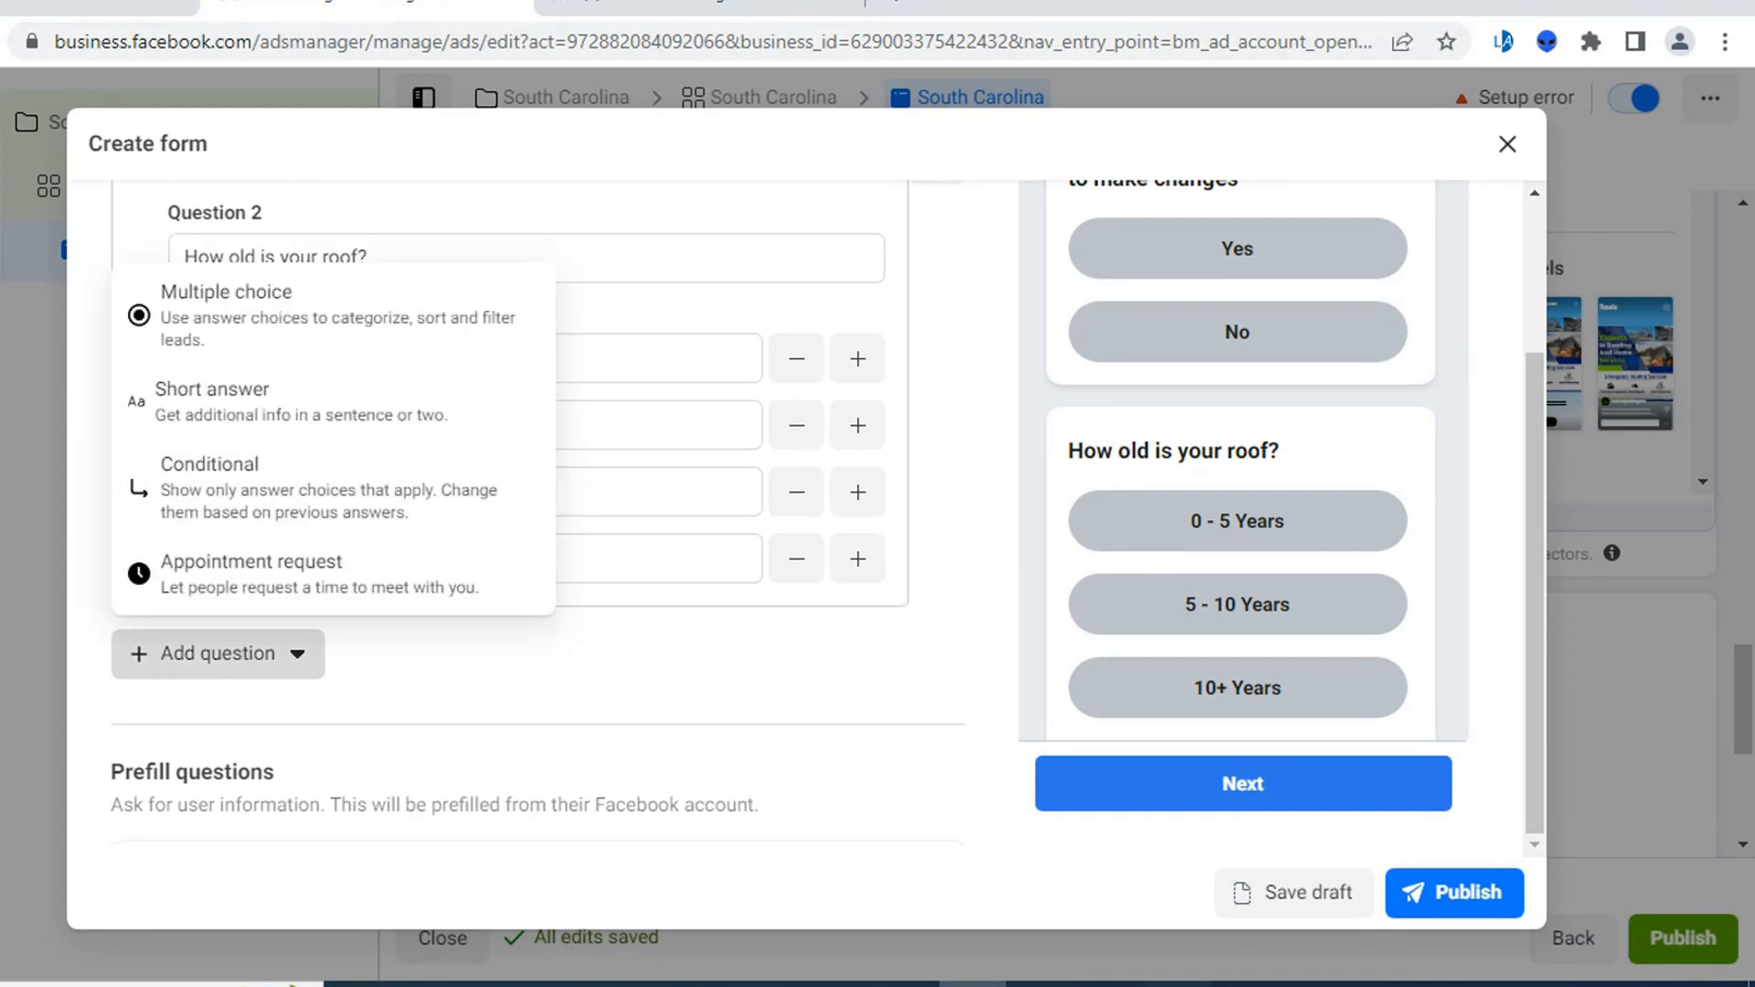
pyautogui.scroll(-5, 722, 669)
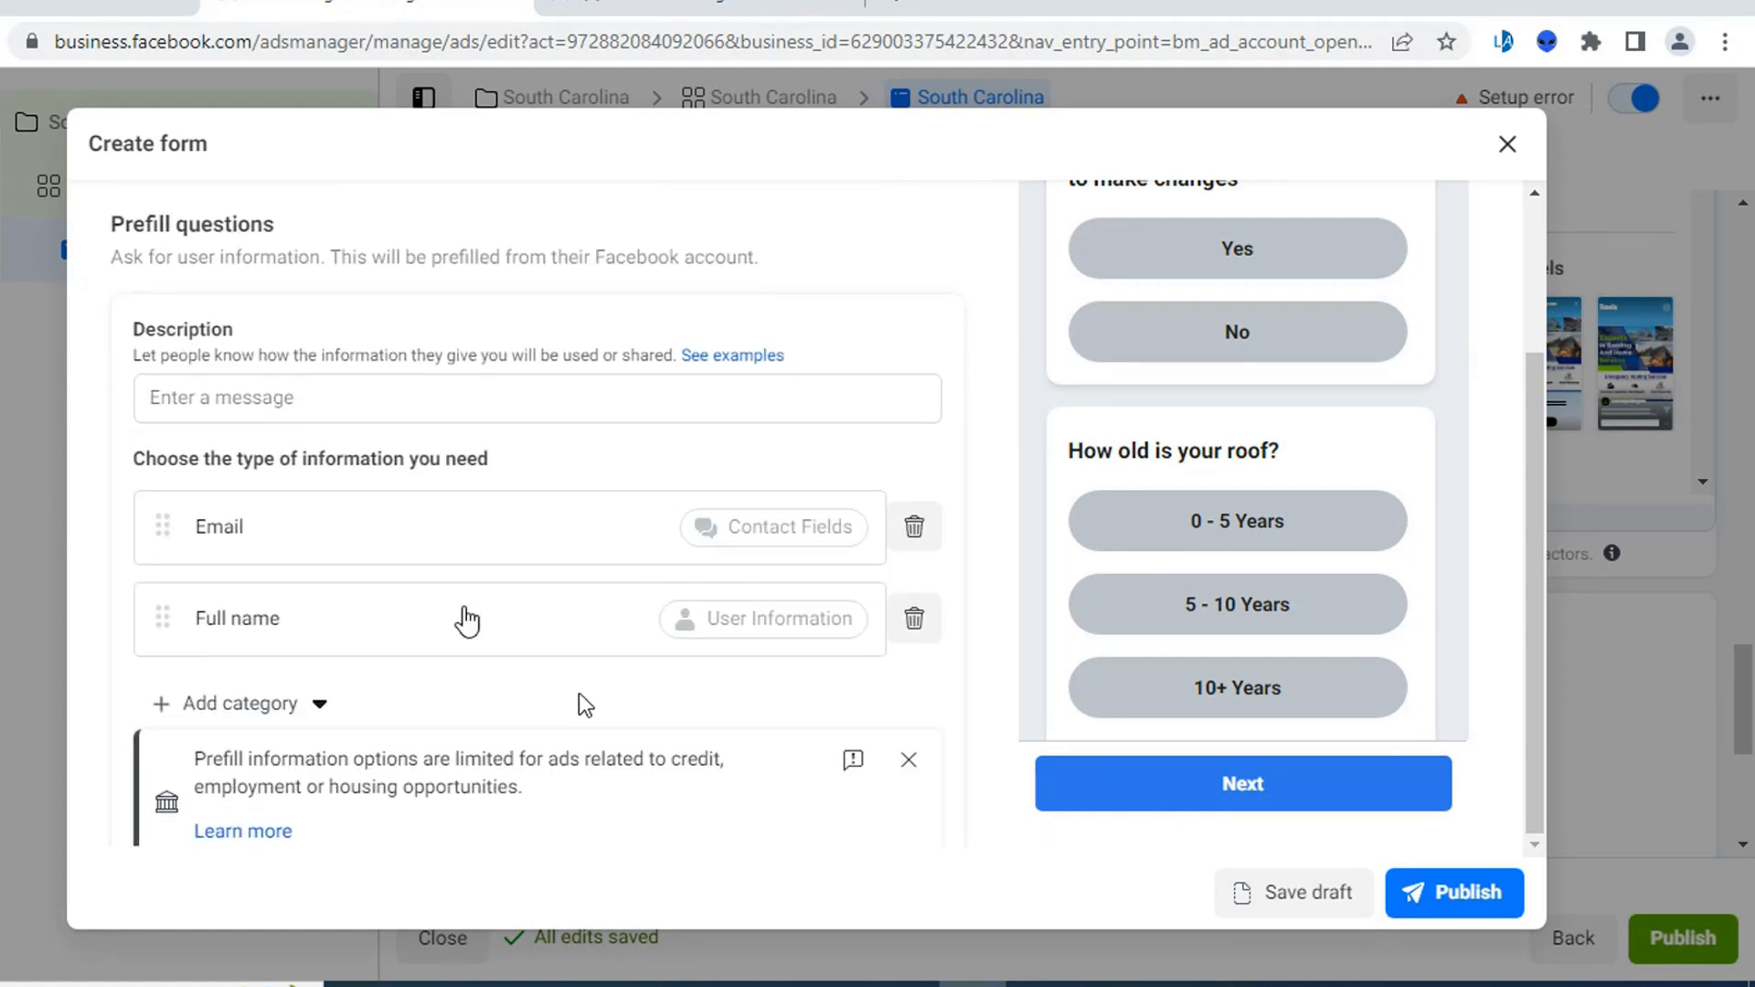
pyautogui.click(247, 395)
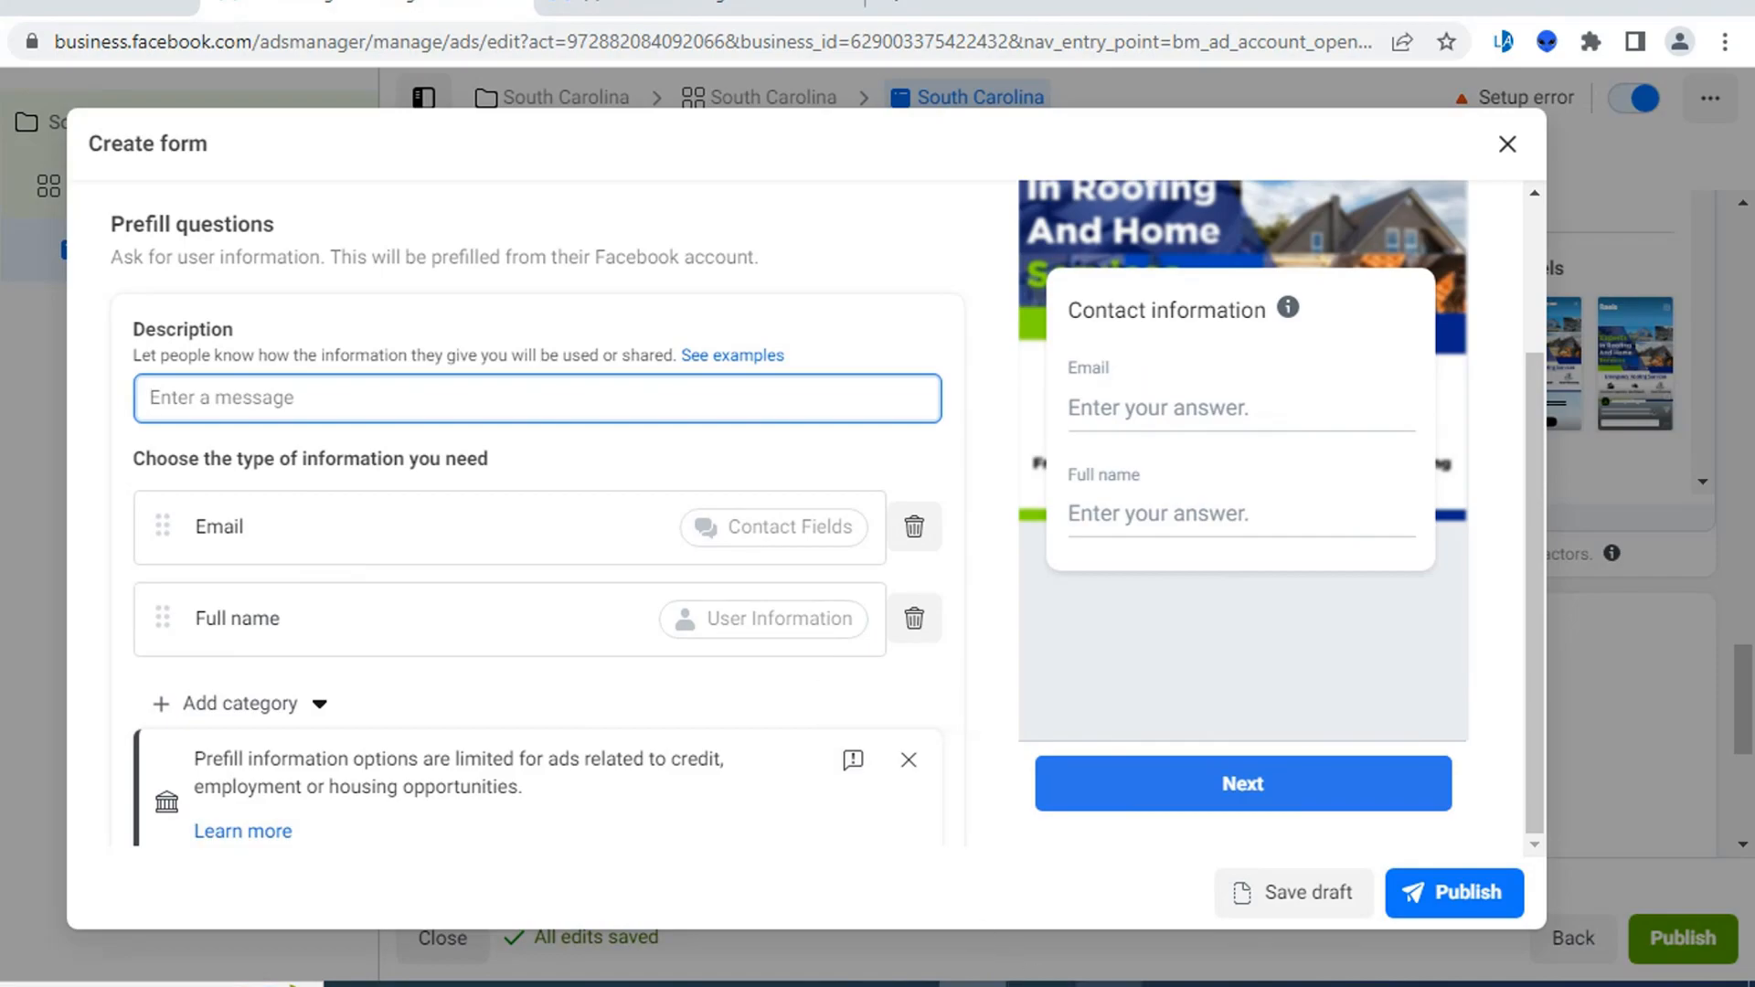
pyautogui.hotkey('alt', 'Tab')
pyautogui.scroll(-10, 567, 640)
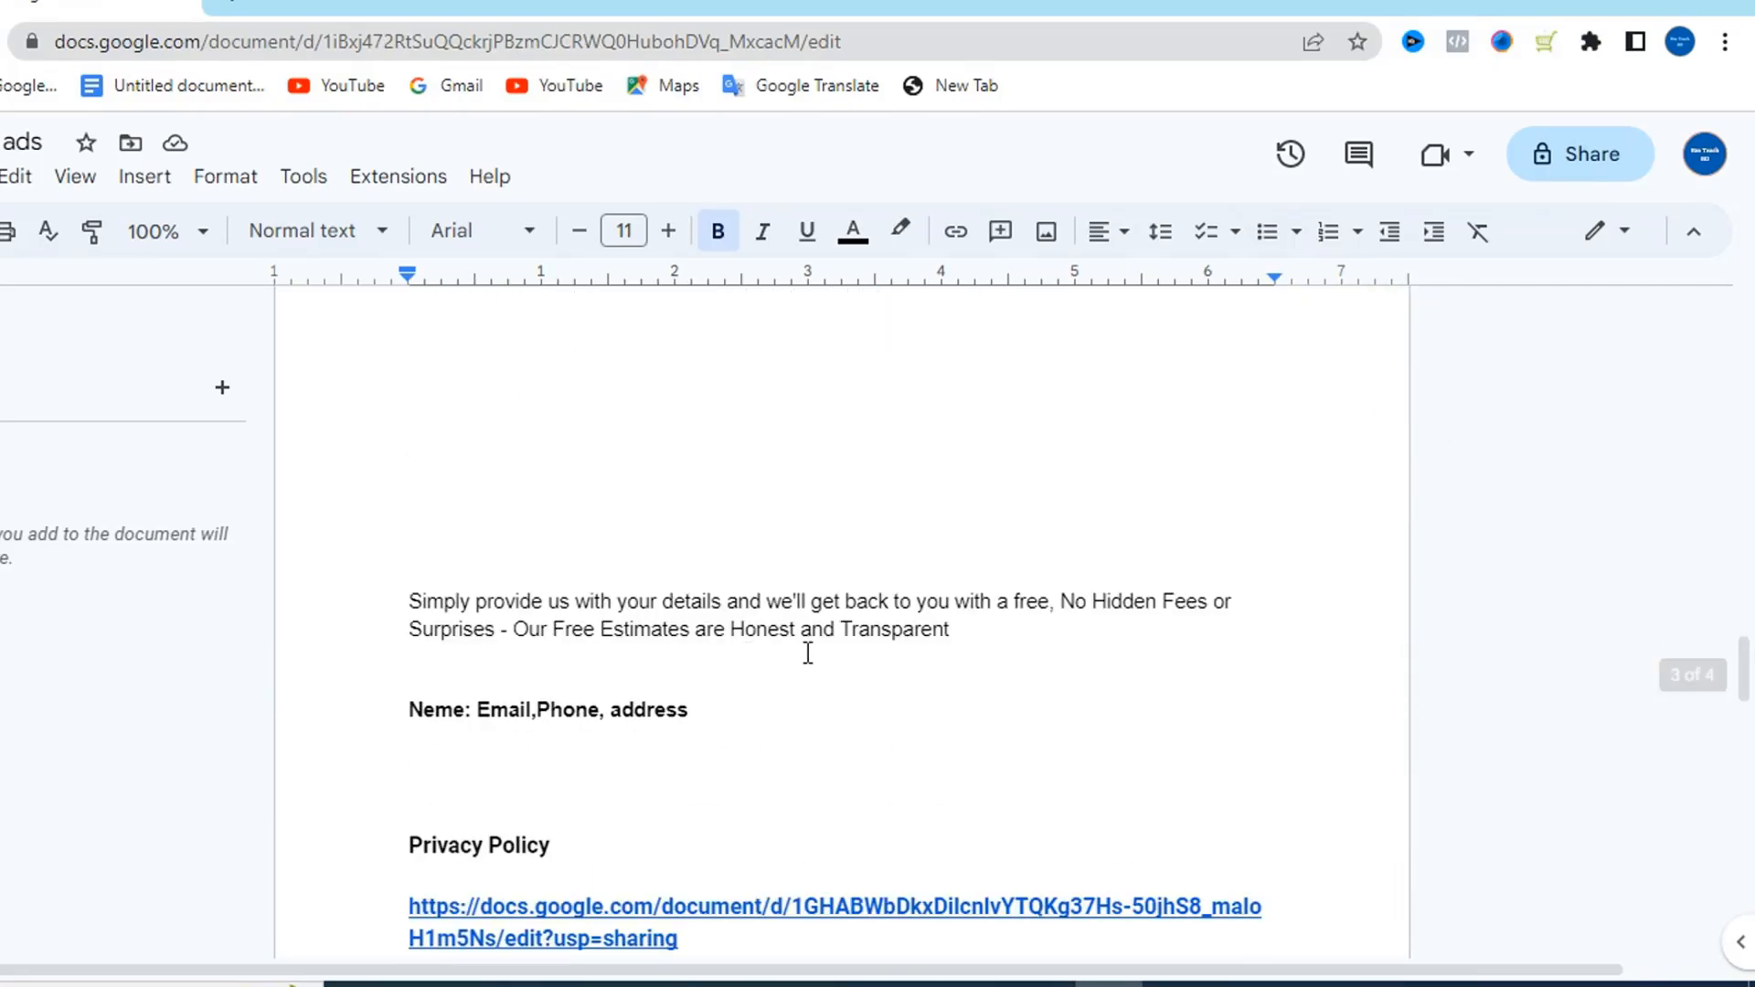
pyautogui.moveTo(982, 633); pyautogui.dragTo(408, 602)
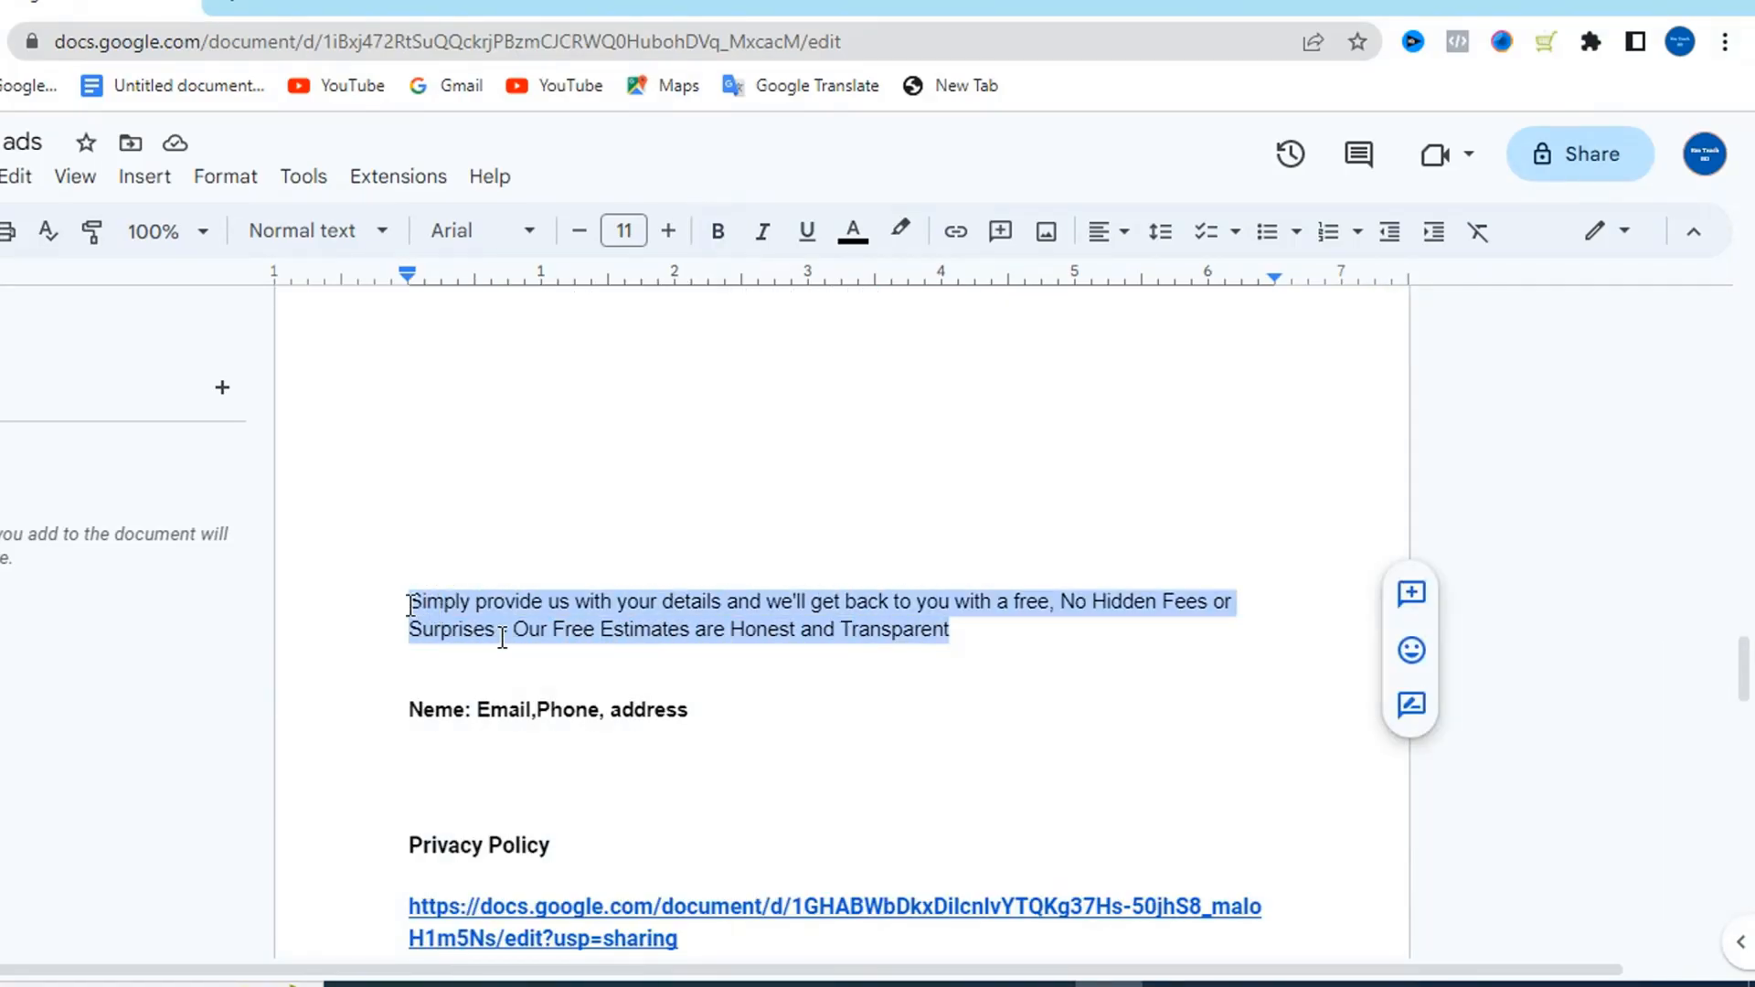
pyautogui.rightClick(548, 631)
pyautogui.click(640, 319)
pyautogui.click(973, 983)
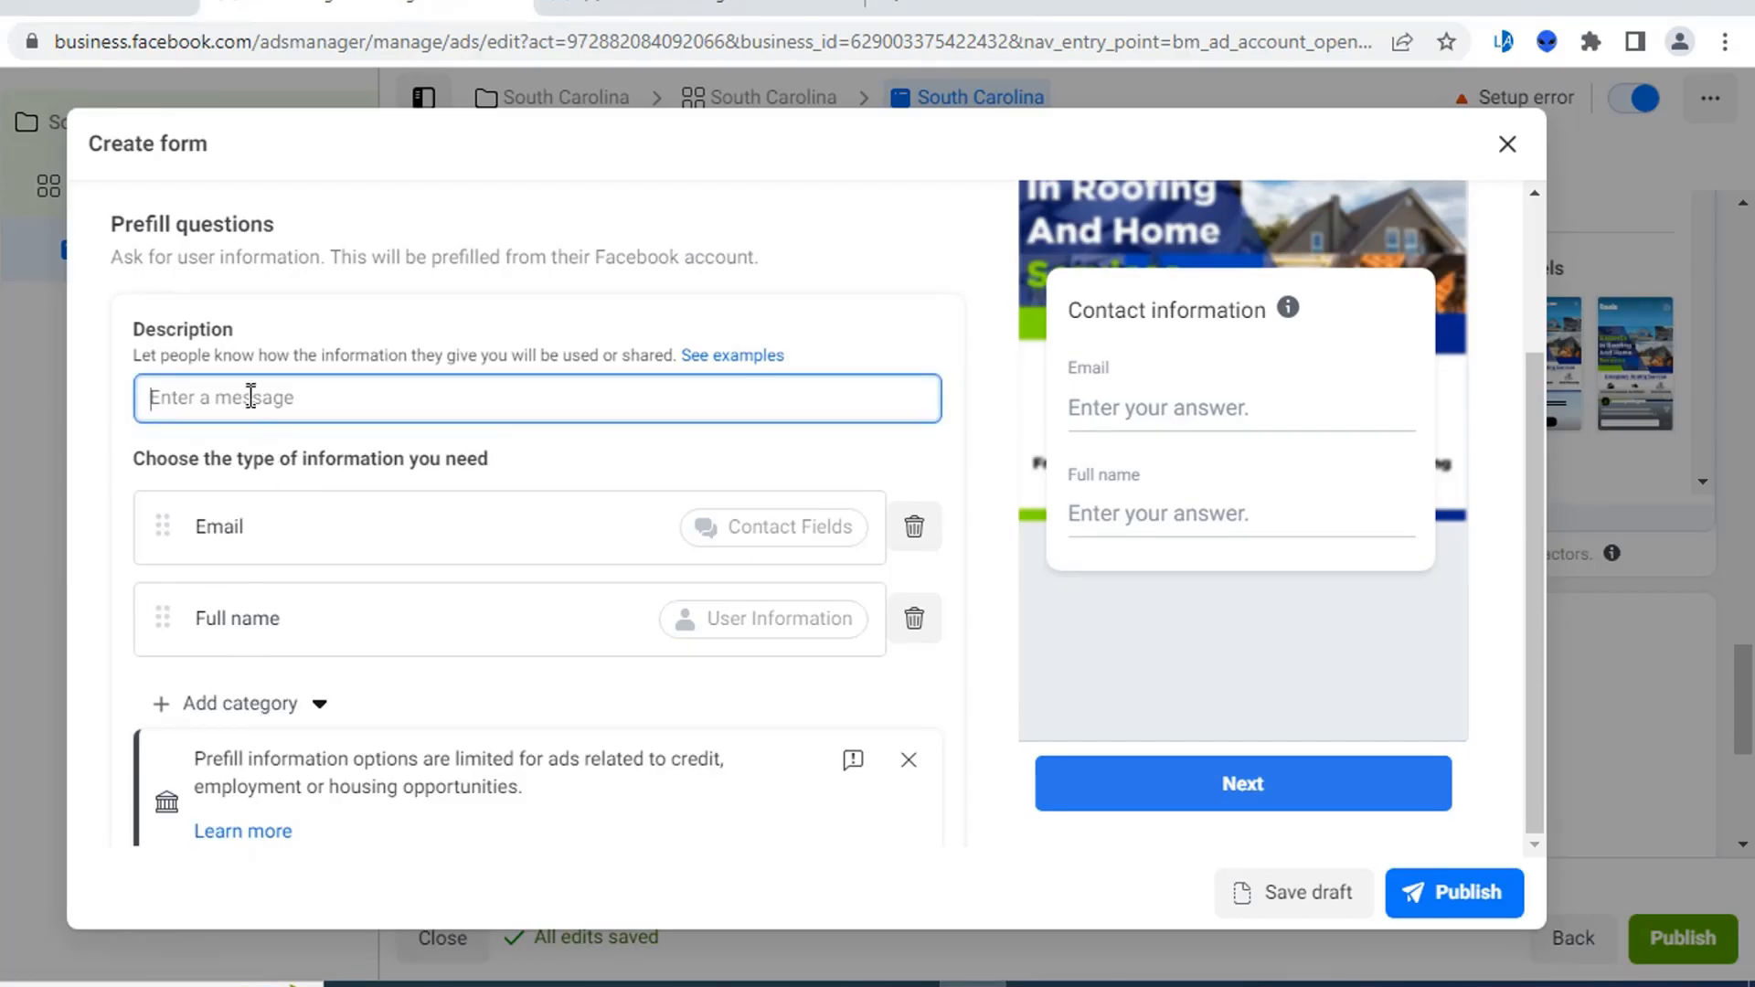
pyautogui.hotkey('ctrl', 'v')
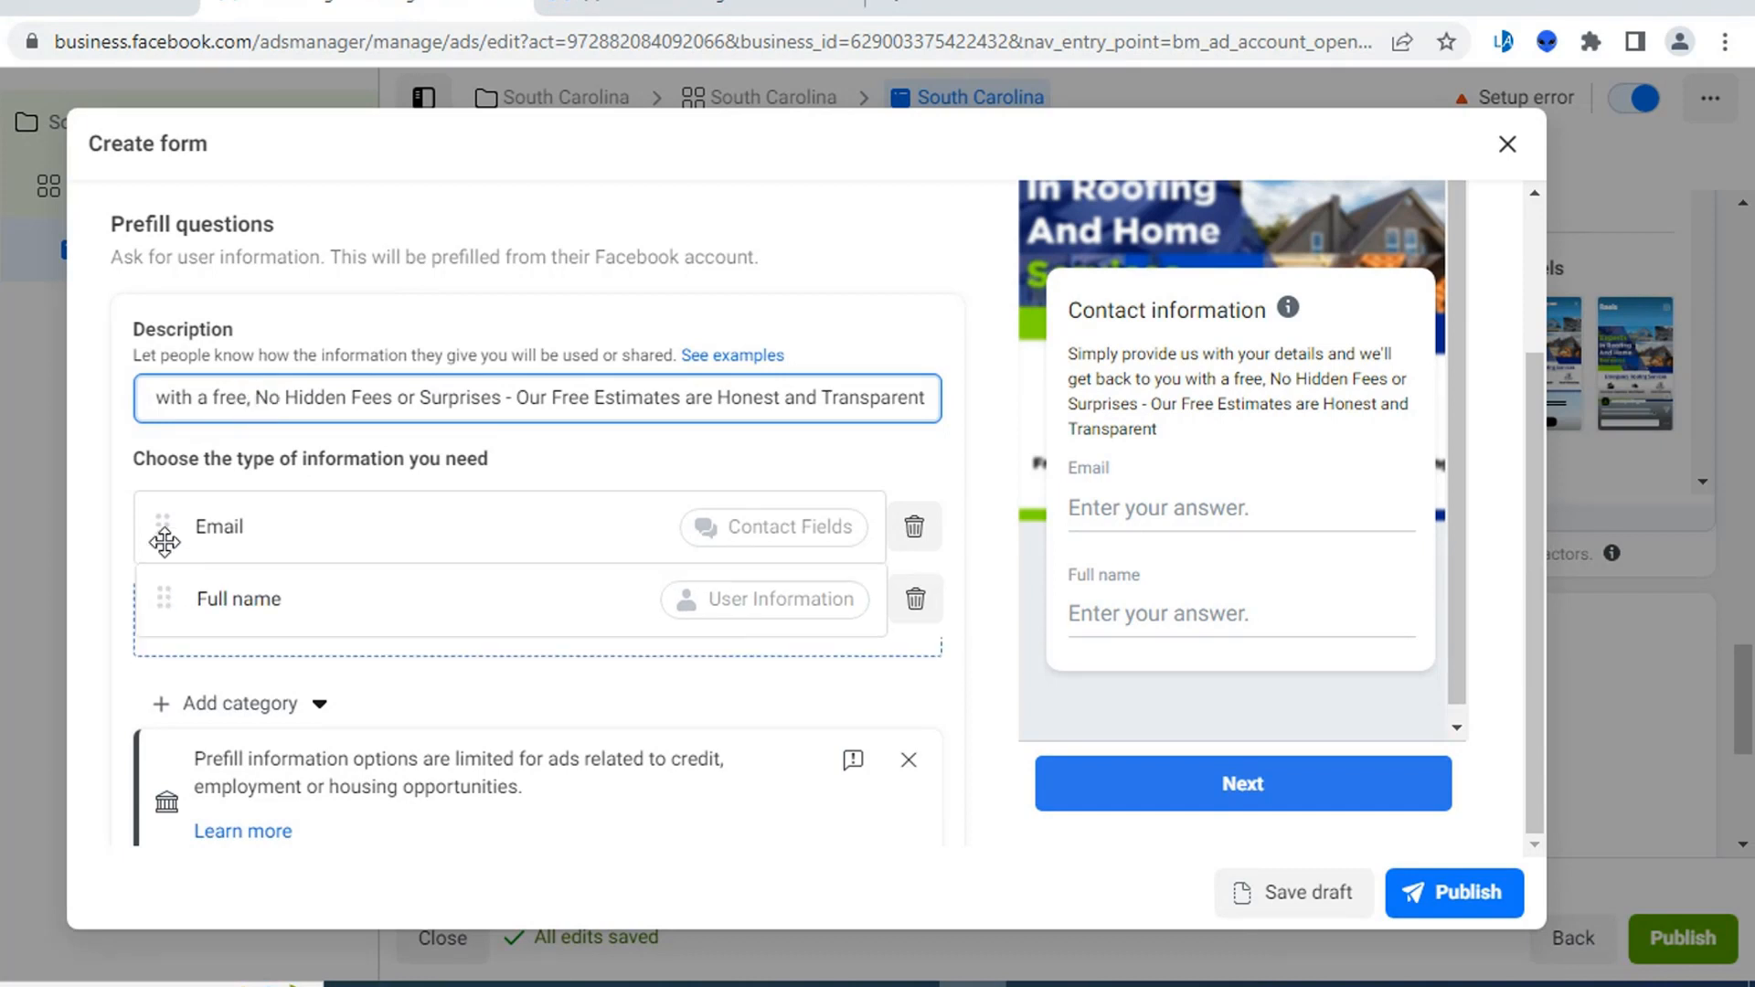
# - Add the Phone number contact field to the information requested in the prefill questions
pyautogui.scroll(-2, 335, 472)
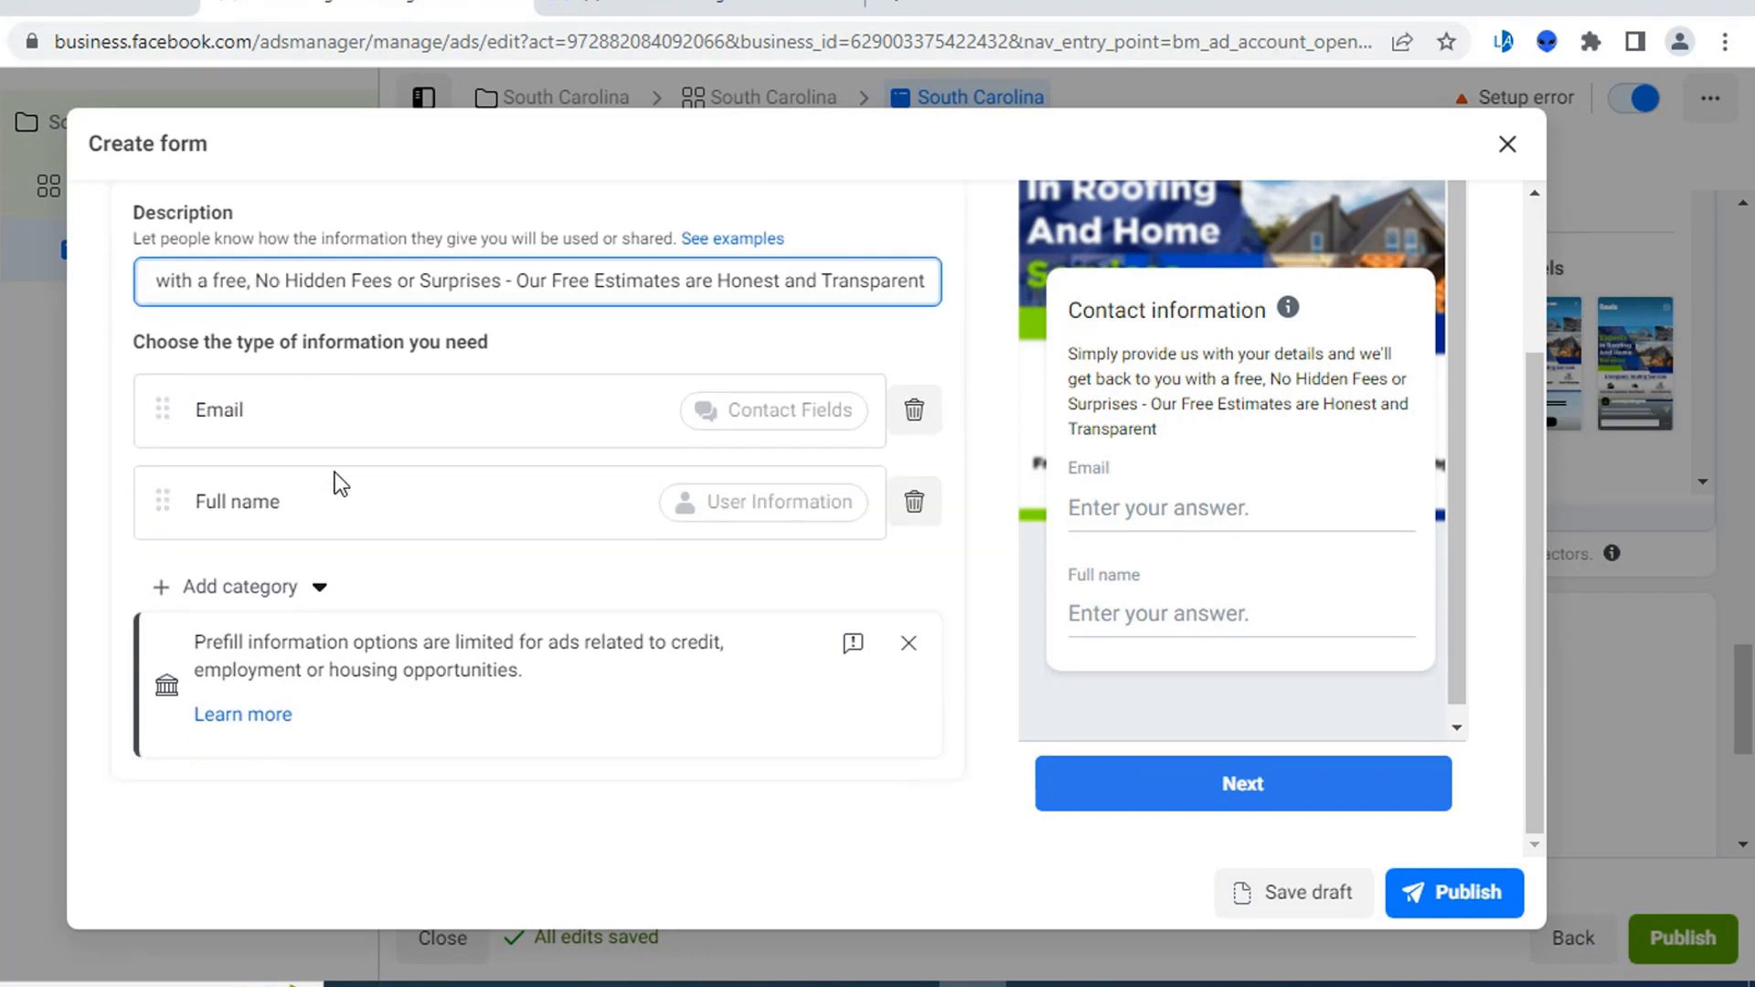
pyautogui.click(295, 568)
pyautogui.moveTo(365, 624)
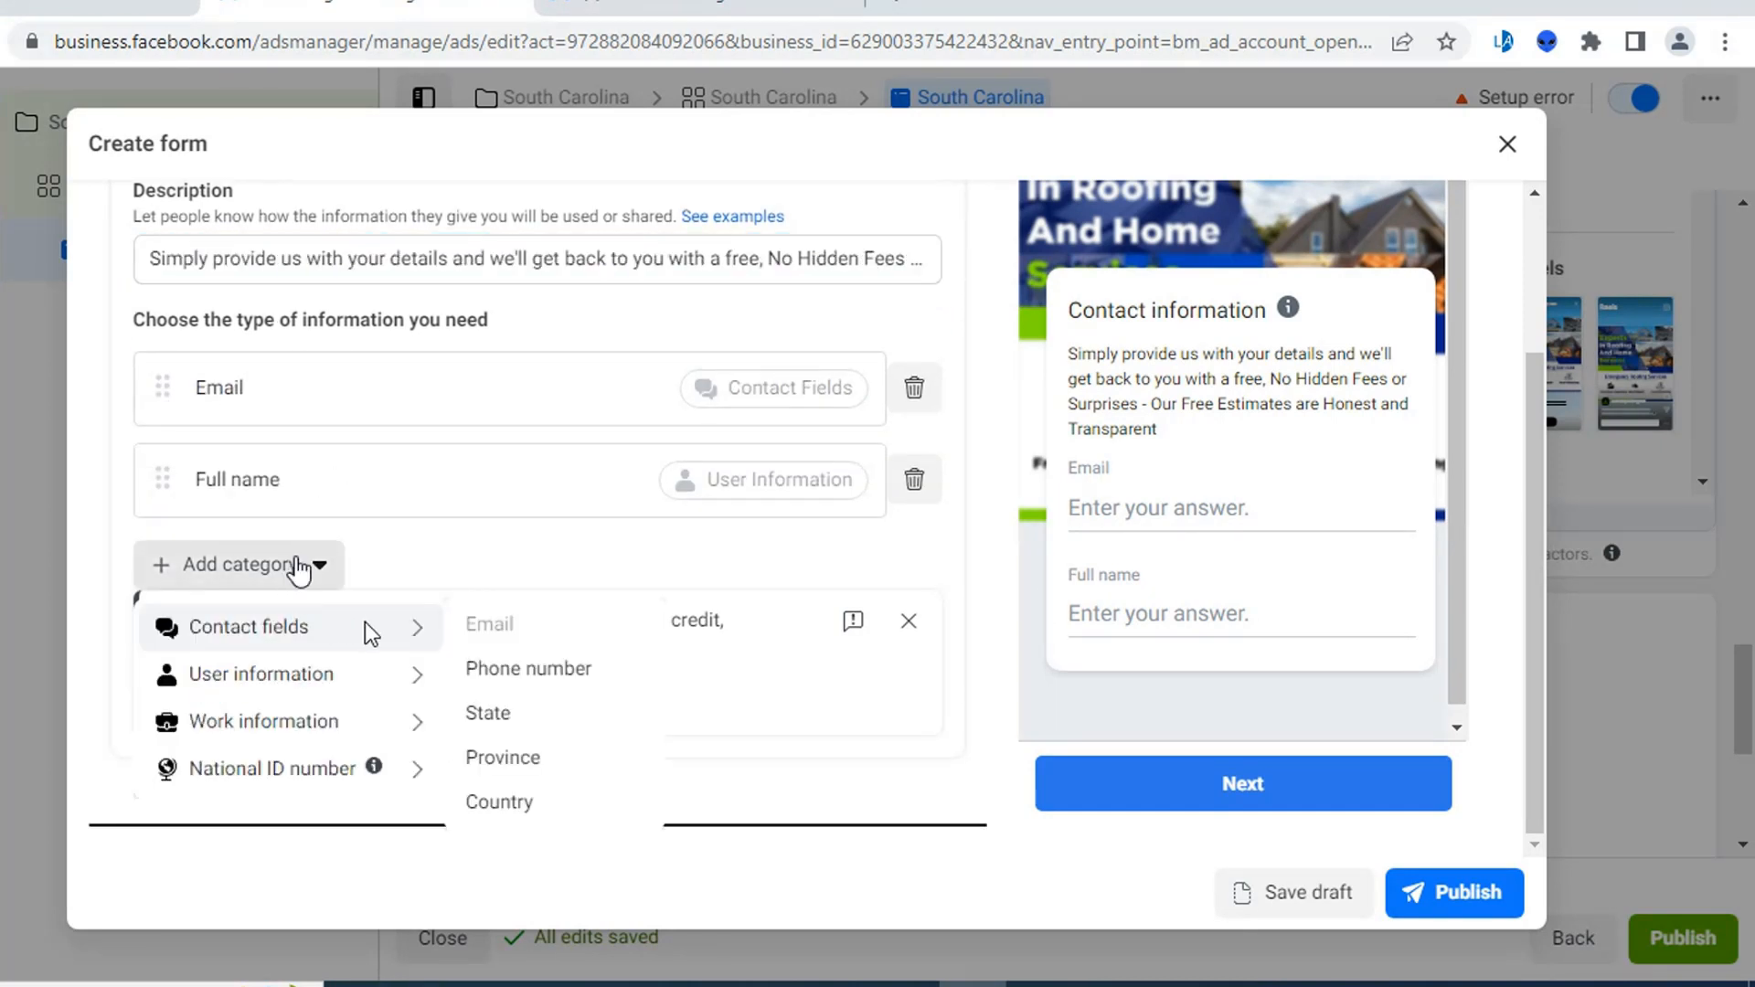
pyautogui.click(530, 674)
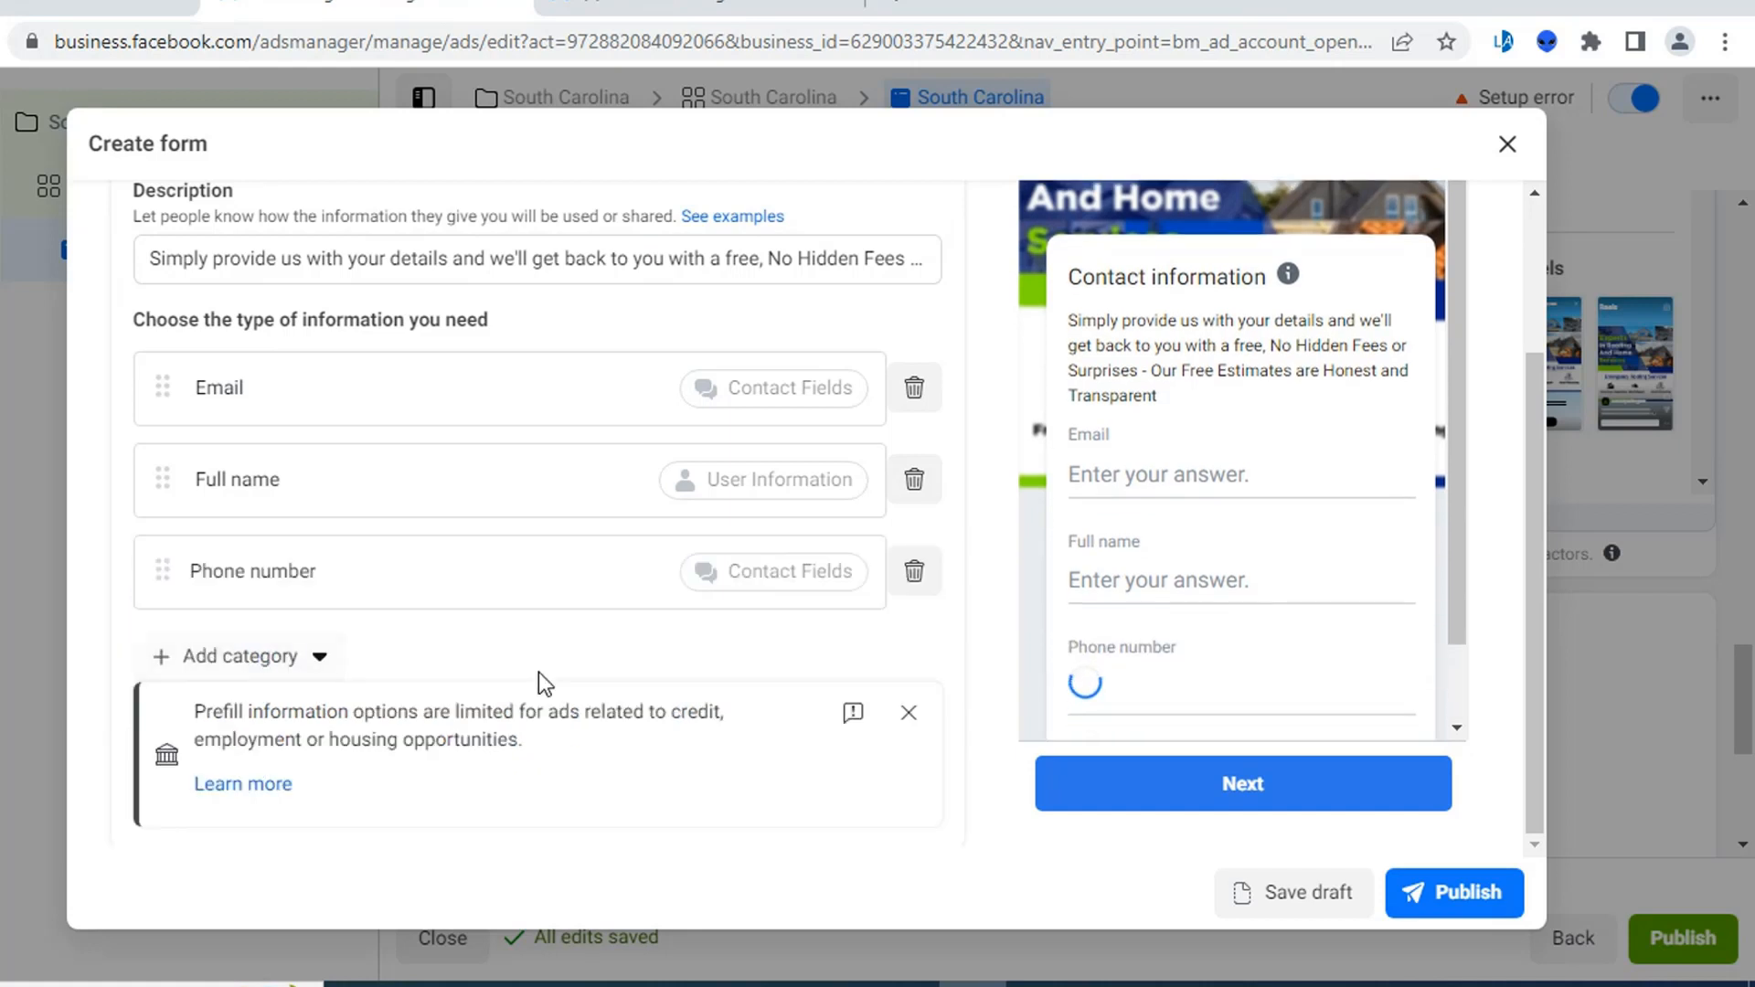
# - Dismiss the notice about limited prefill information options and move Full name above Email in the prefill questions
pyautogui.click(294, 656)
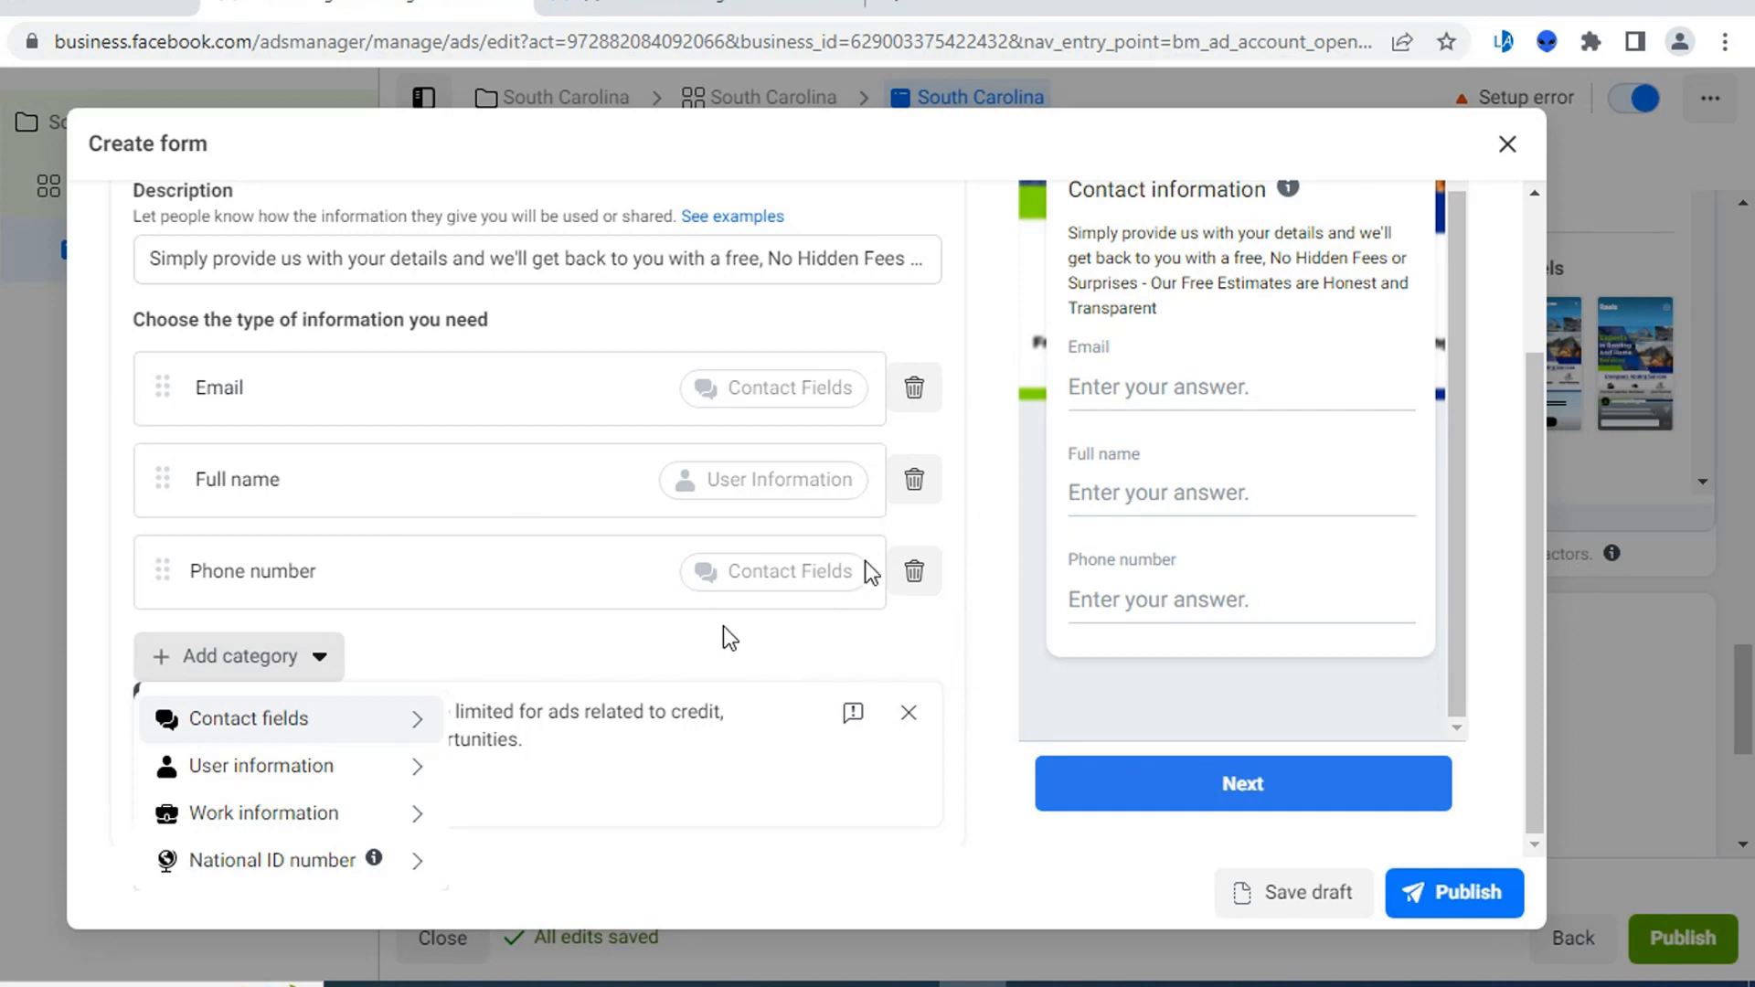
pyautogui.click(909, 715)
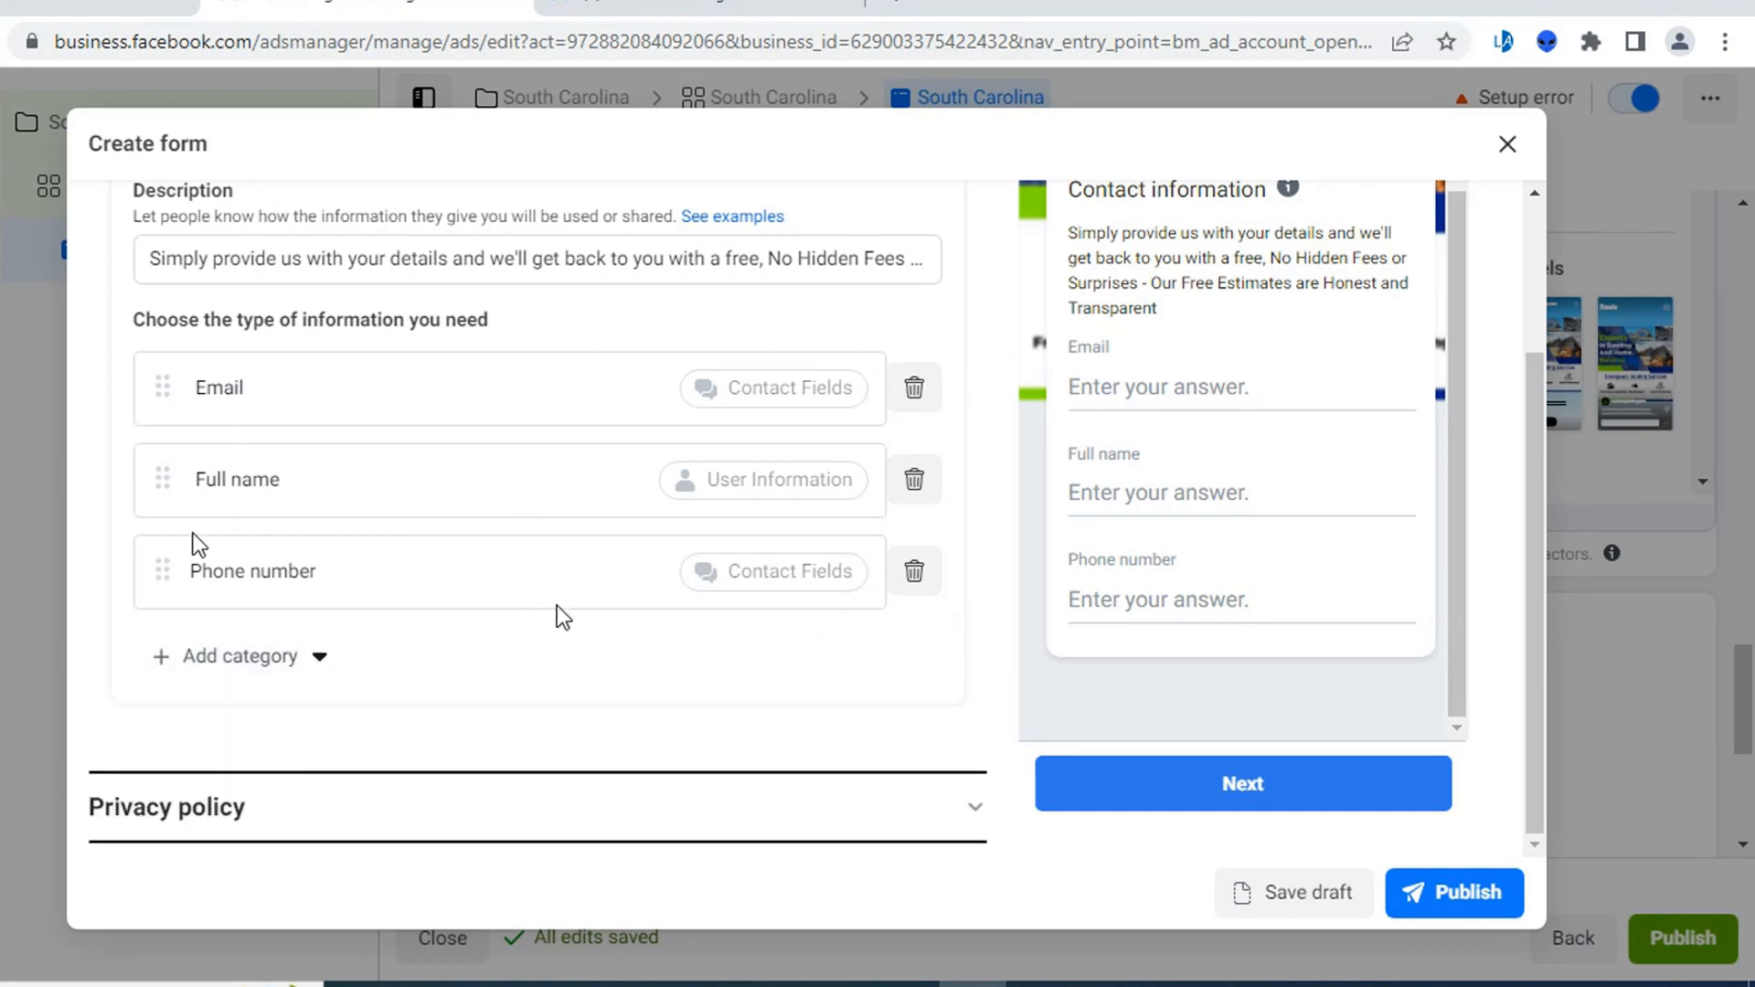
pyautogui.moveTo(163, 479); pyautogui.dragTo(162, 383)
pyautogui.moveTo(161, 487); pyautogui.dragTo(154, 390)
pyautogui.moveTo(157, 471)
pyautogui.mouseDown()
pyautogui.moveTo(157, 370)
pyautogui.moveTo(161, 490)
pyautogui.moveTo(157, 474)
pyautogui.mouseUp()
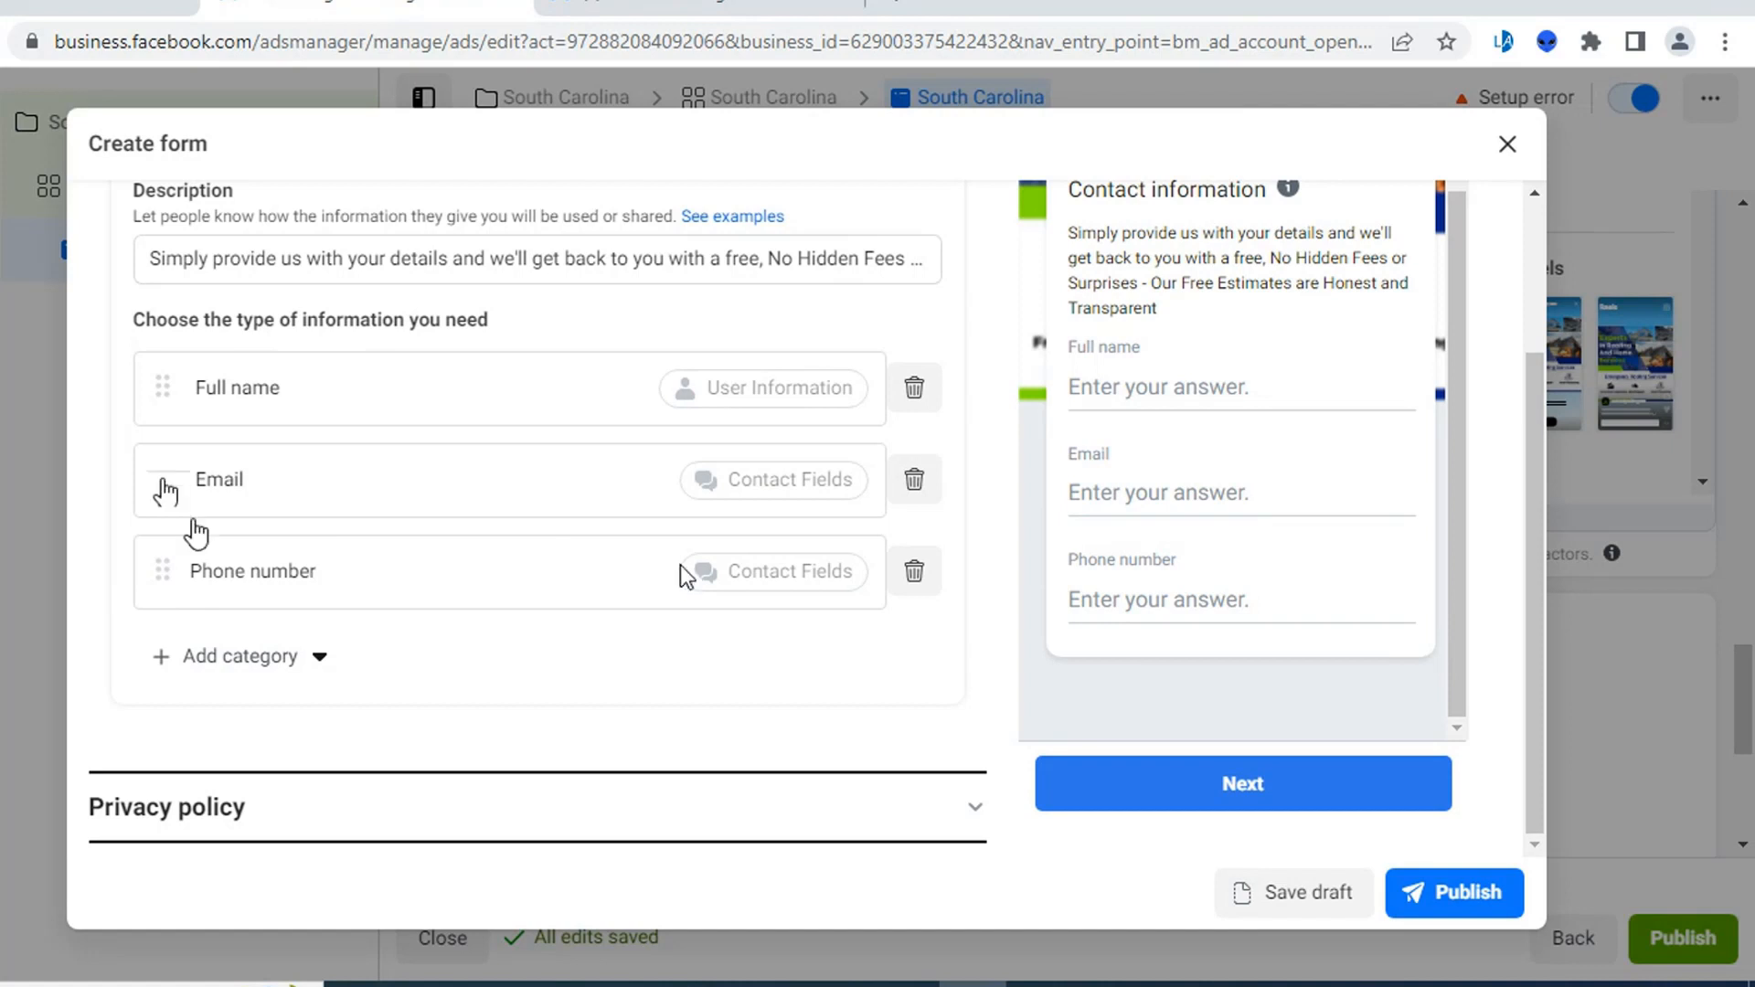
# - Examine which contact, user, work and national ID fields can be added to the prefill questions
pyautogui.scroll(1, 576, 585)
pyautogui.scroll(-2, 567, 588)
pyautogui.click(283, 594)
pyautogui.moveTo(375, 660)
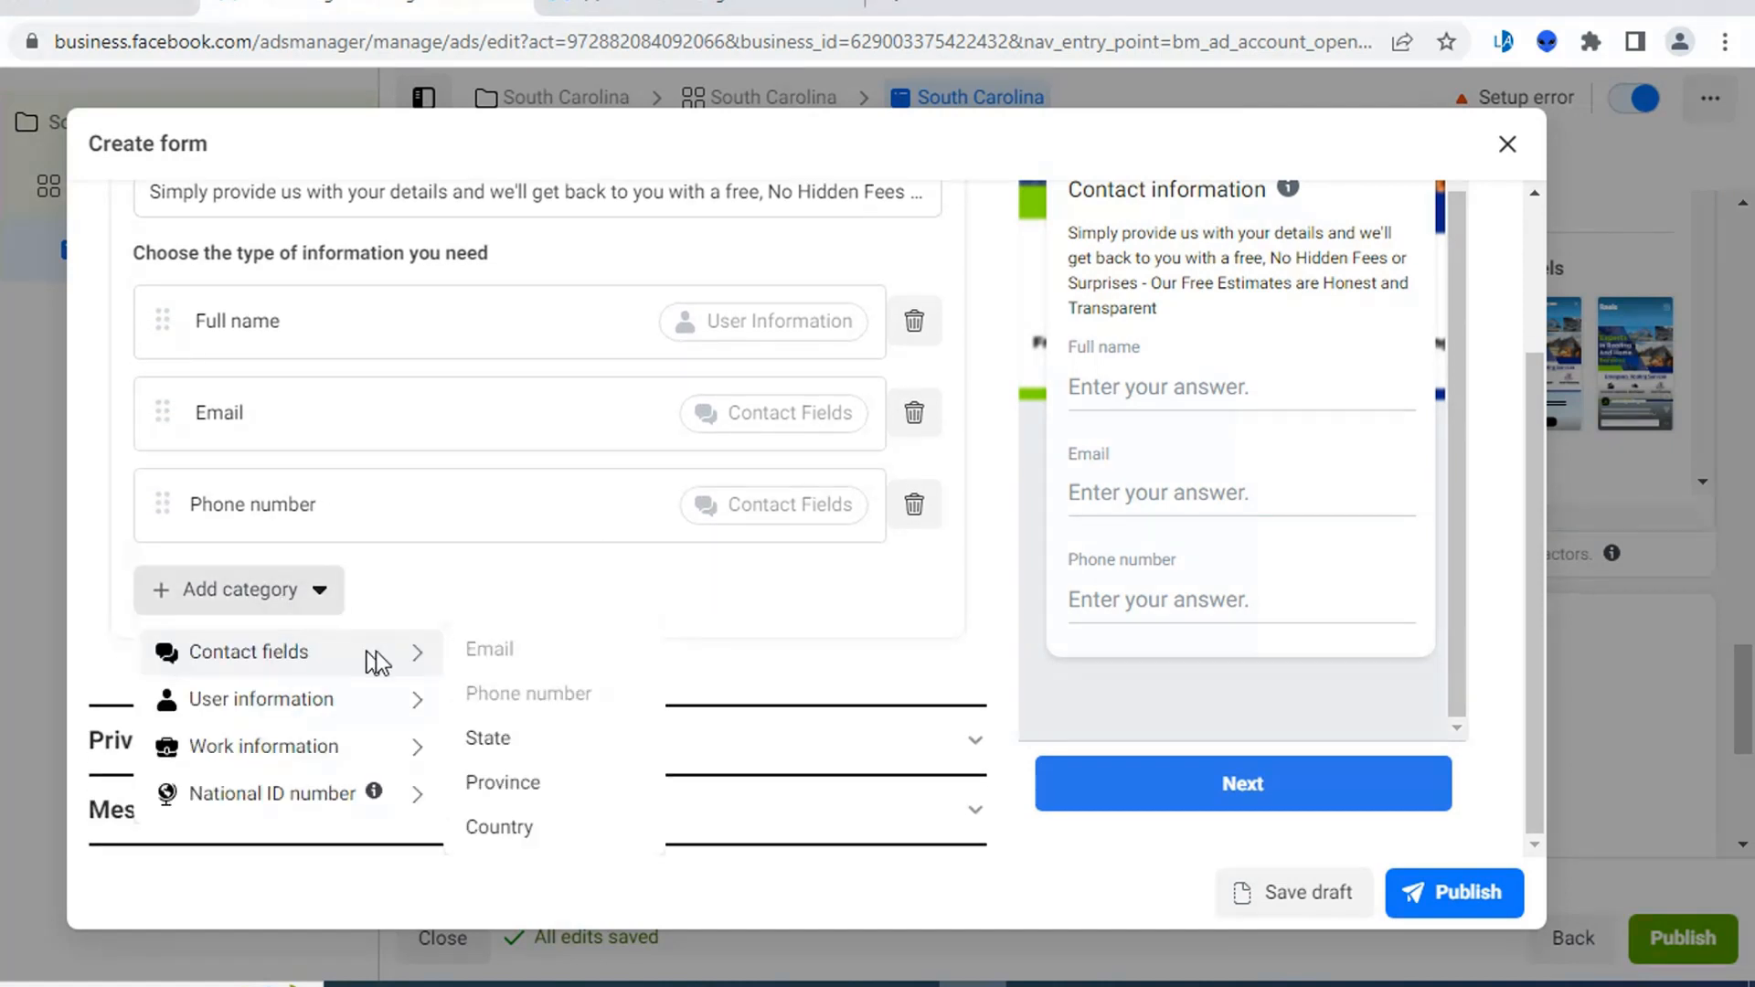
pyautogui.moveTo(407, 709)
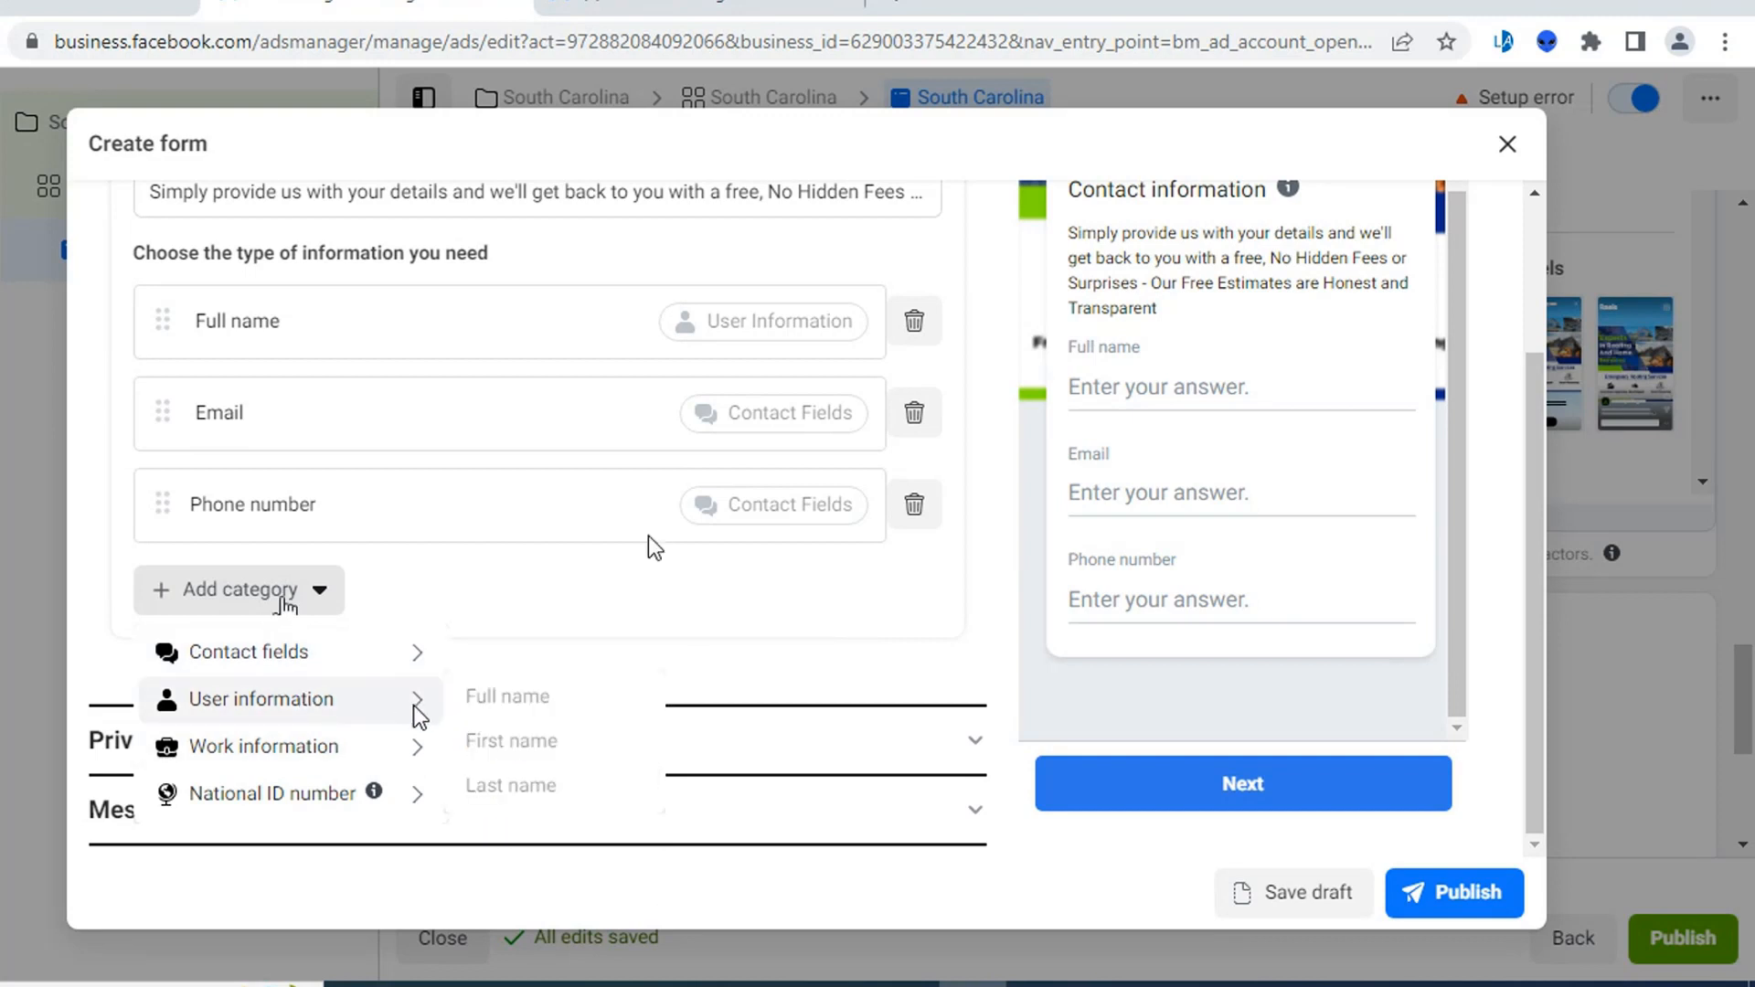
pyautogui.moveTo(342, 747)
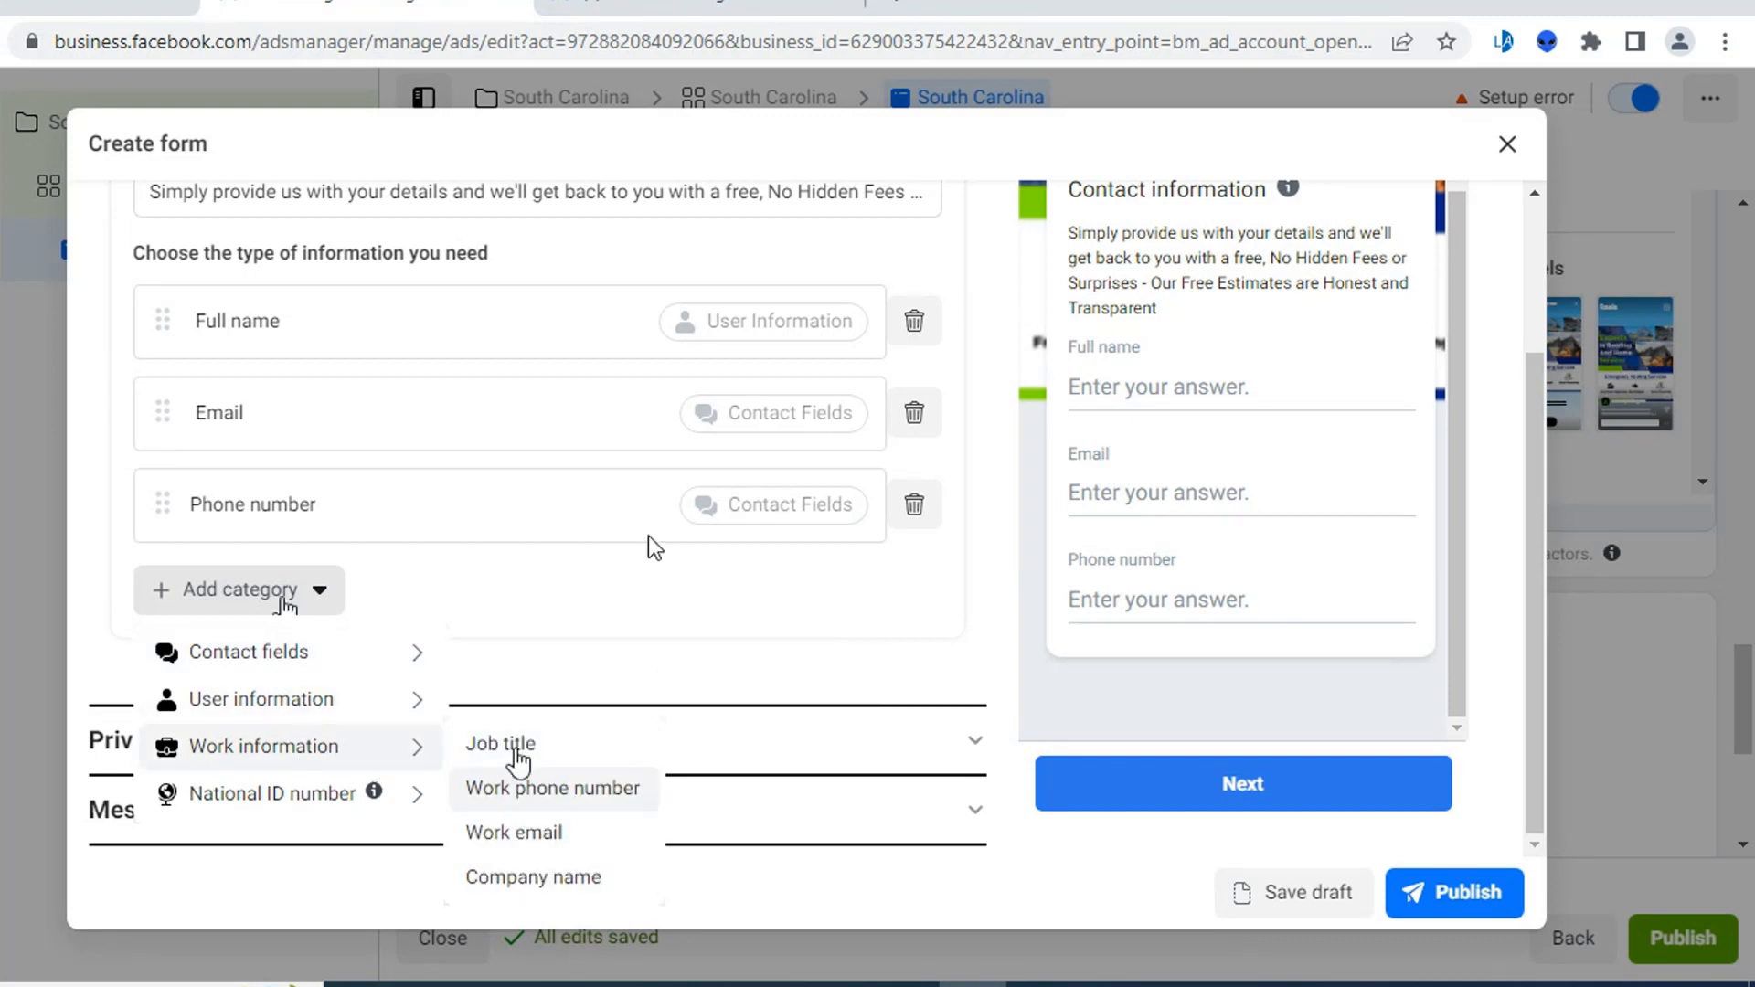
pyautogui.scroll(-2, 512, 869)
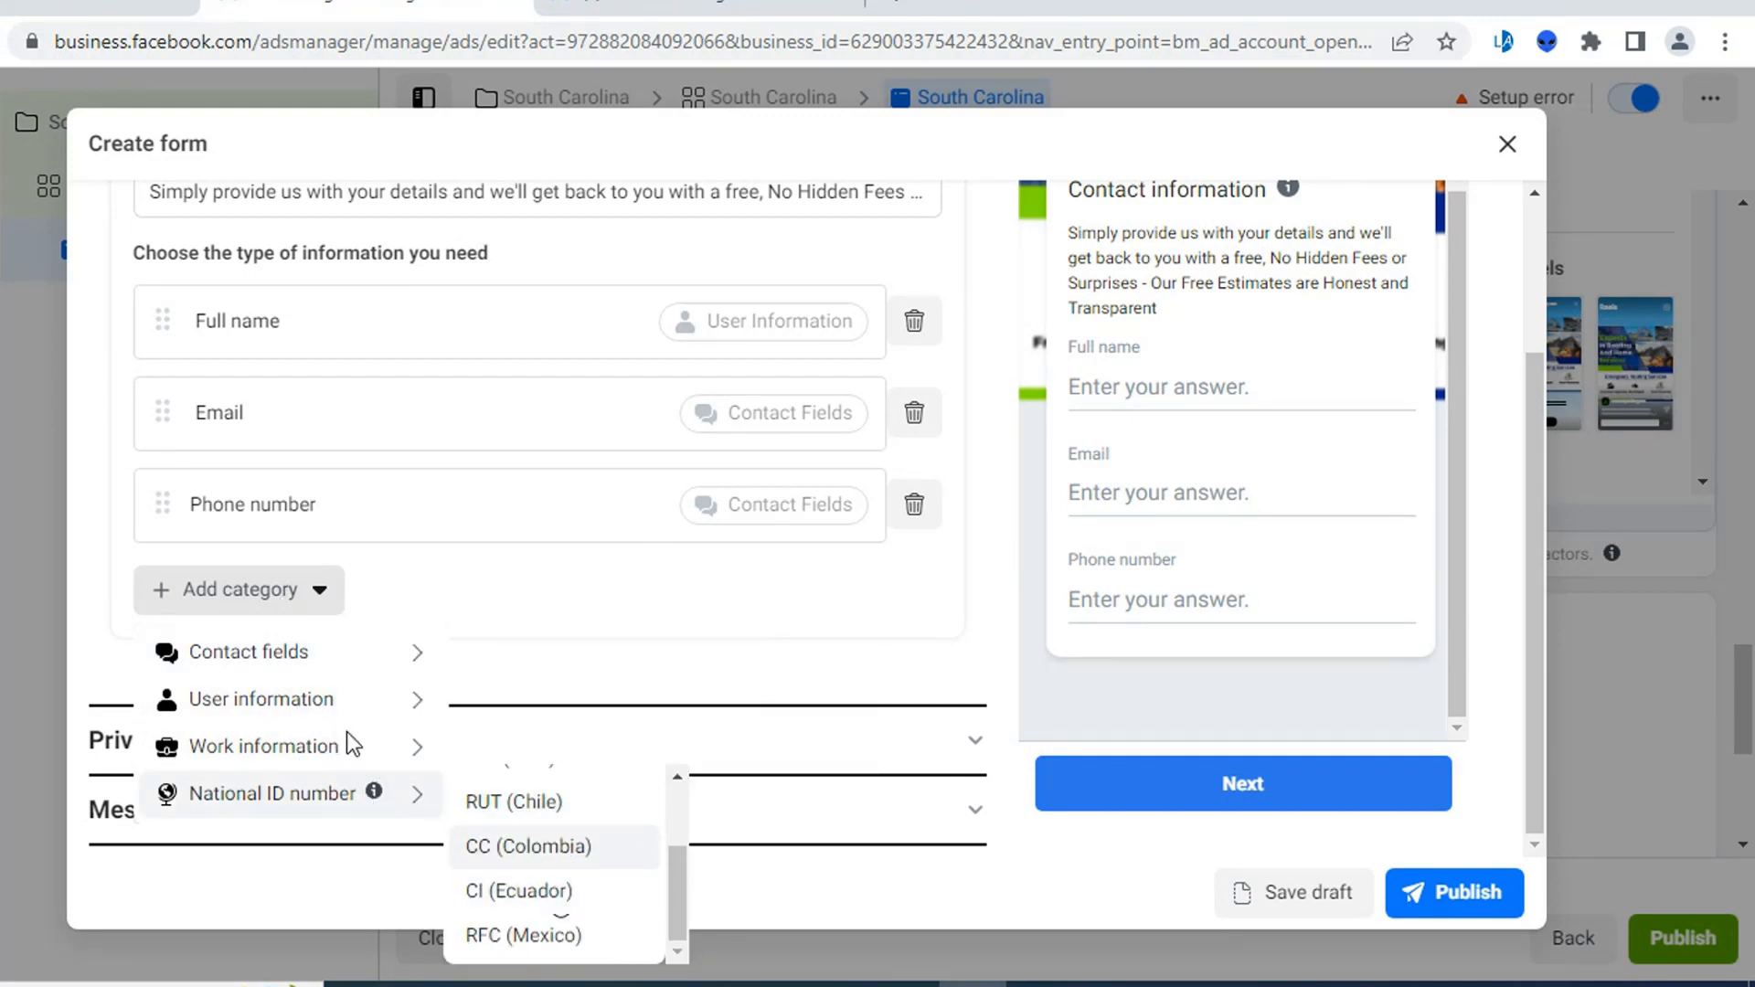
pyautogui.scroll(2, 799, 655)
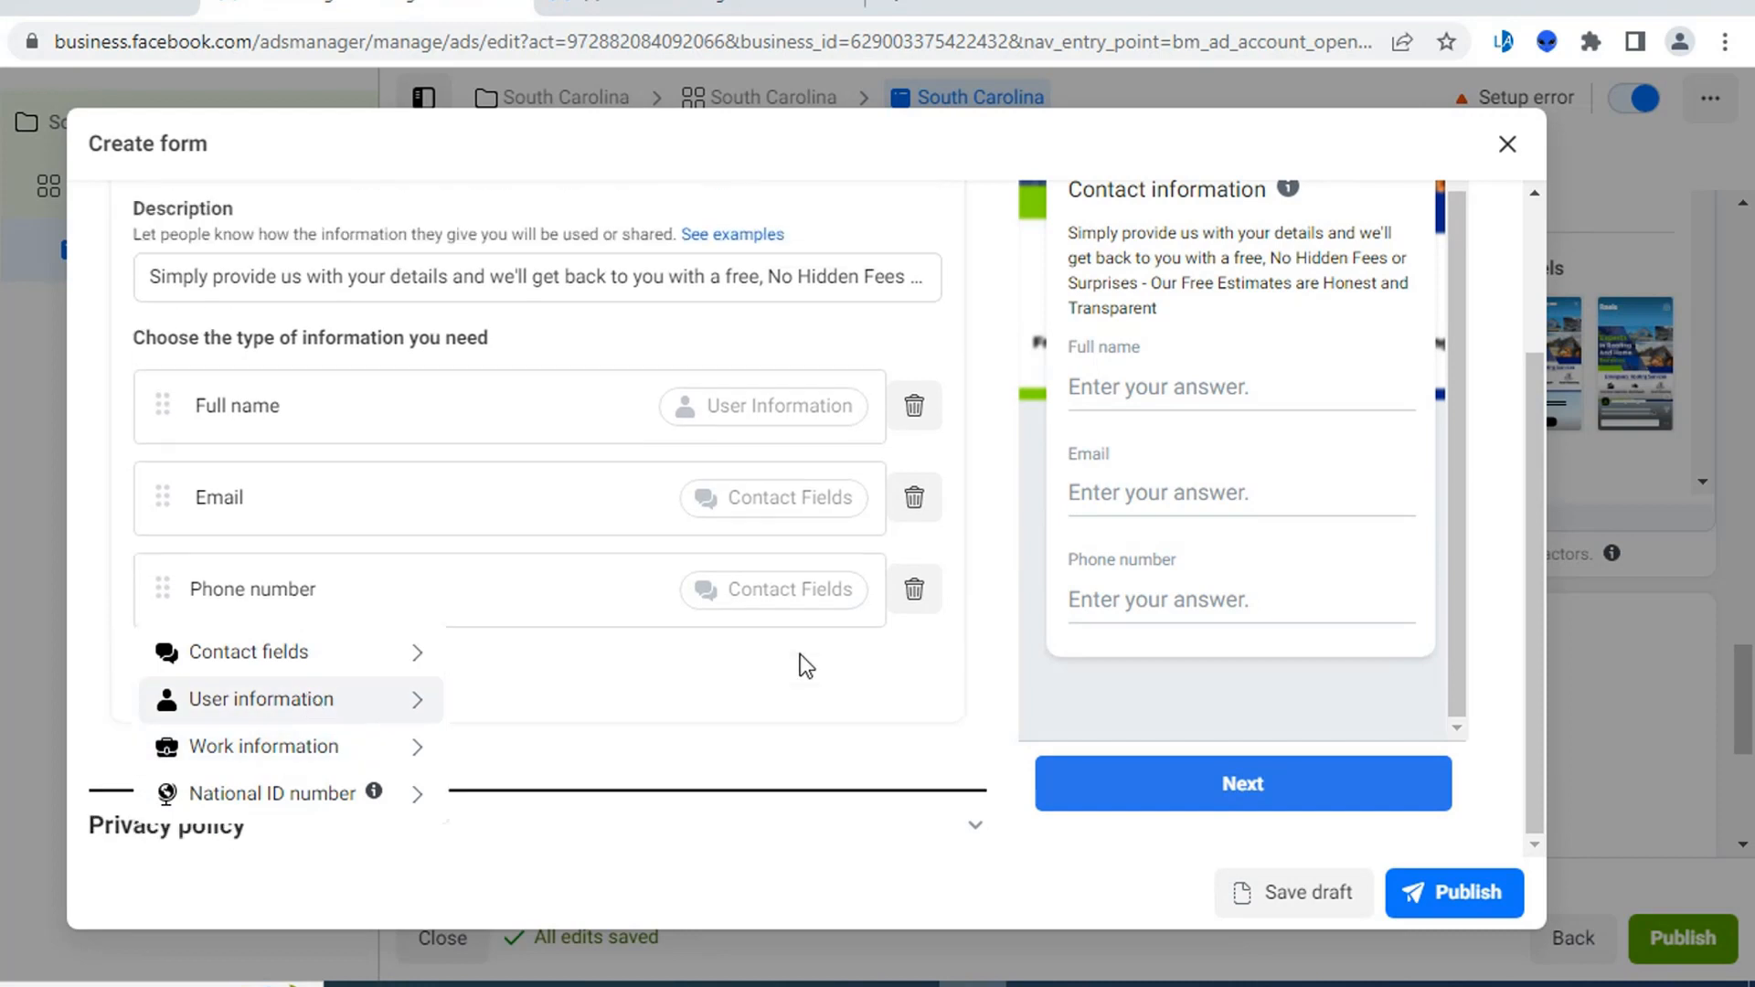
pyautogui.scroll(-2, 803, 680)
pyautogui.click(793, 649)
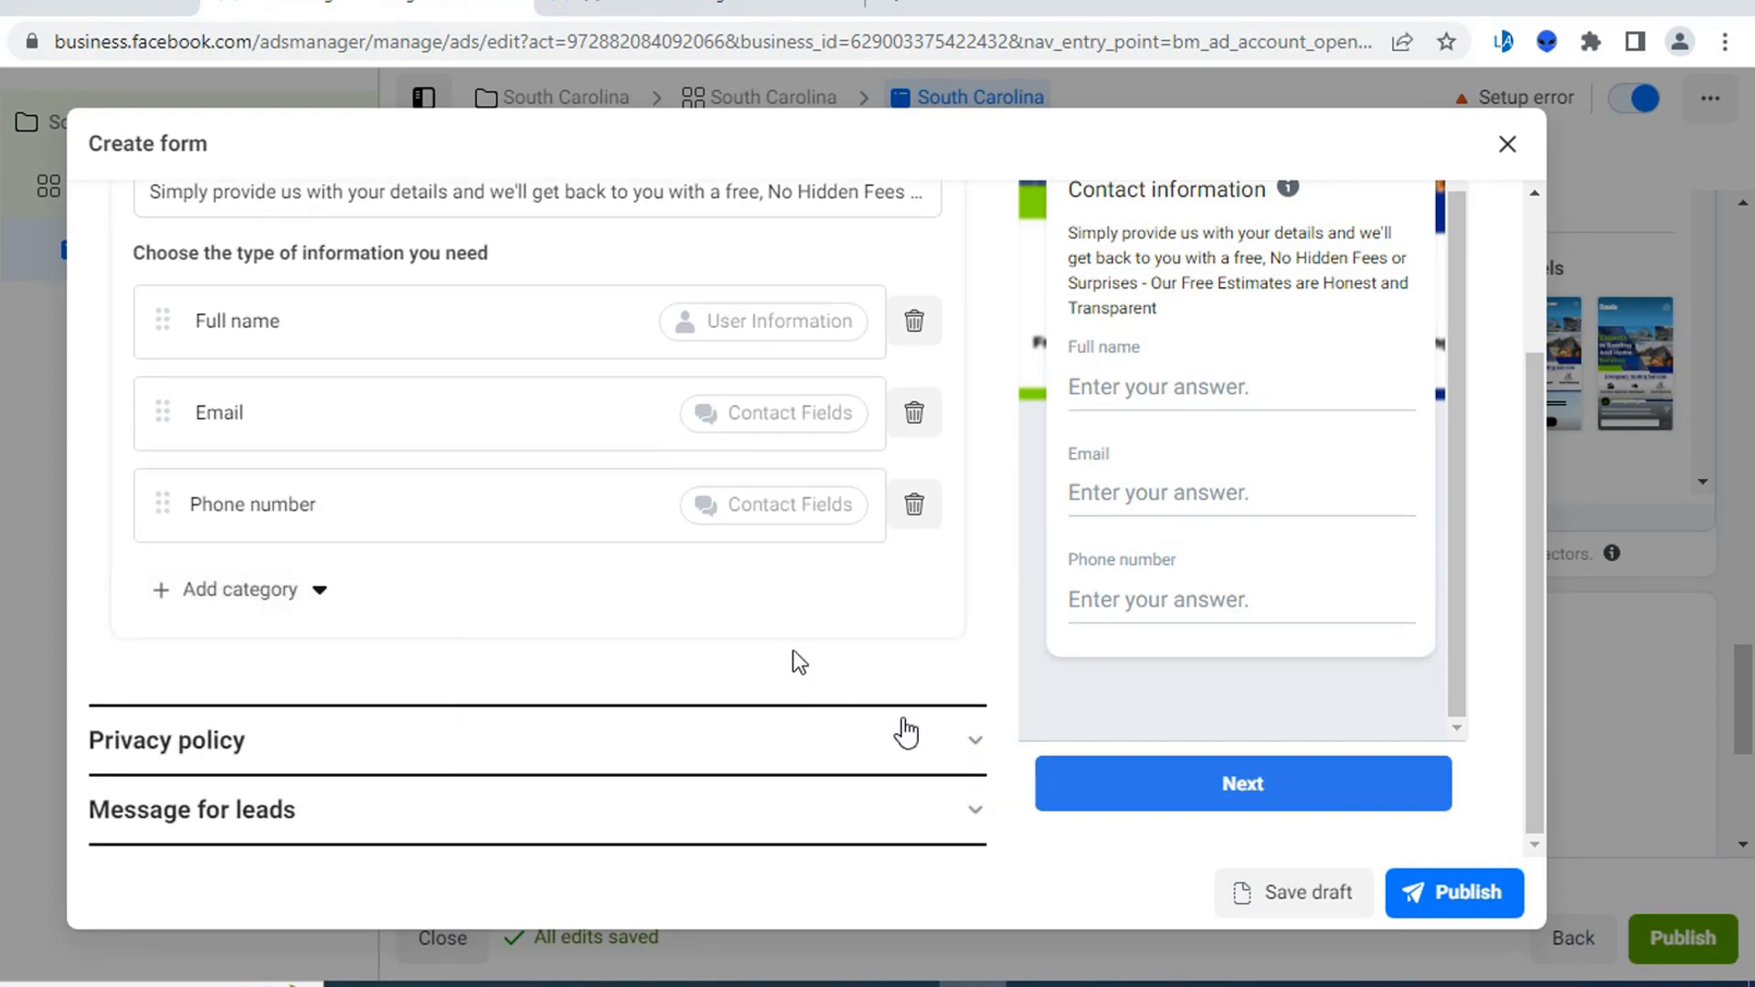
# - Open the form's privacy policy section and copy the "Privacy Policy" heading from the Google Docs brief
pyautogui.click(896, 727)
pyautogui.click(250, 340)
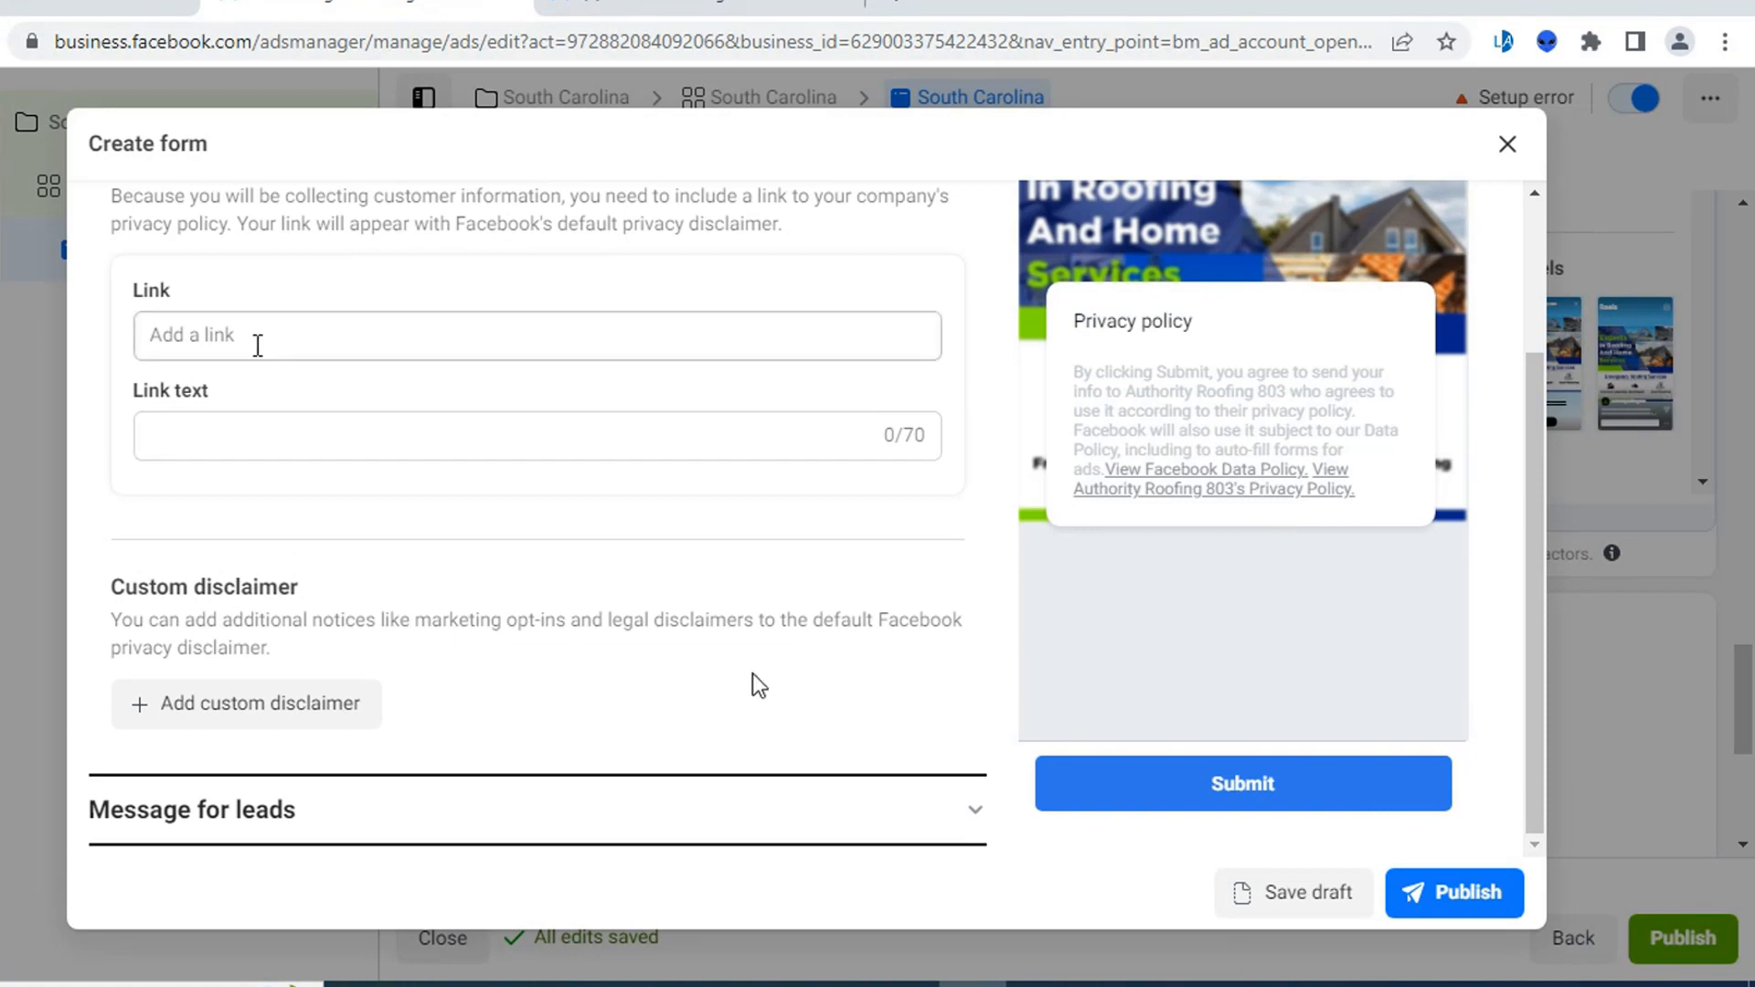
pyautogui.scroll(3, 297, 476)
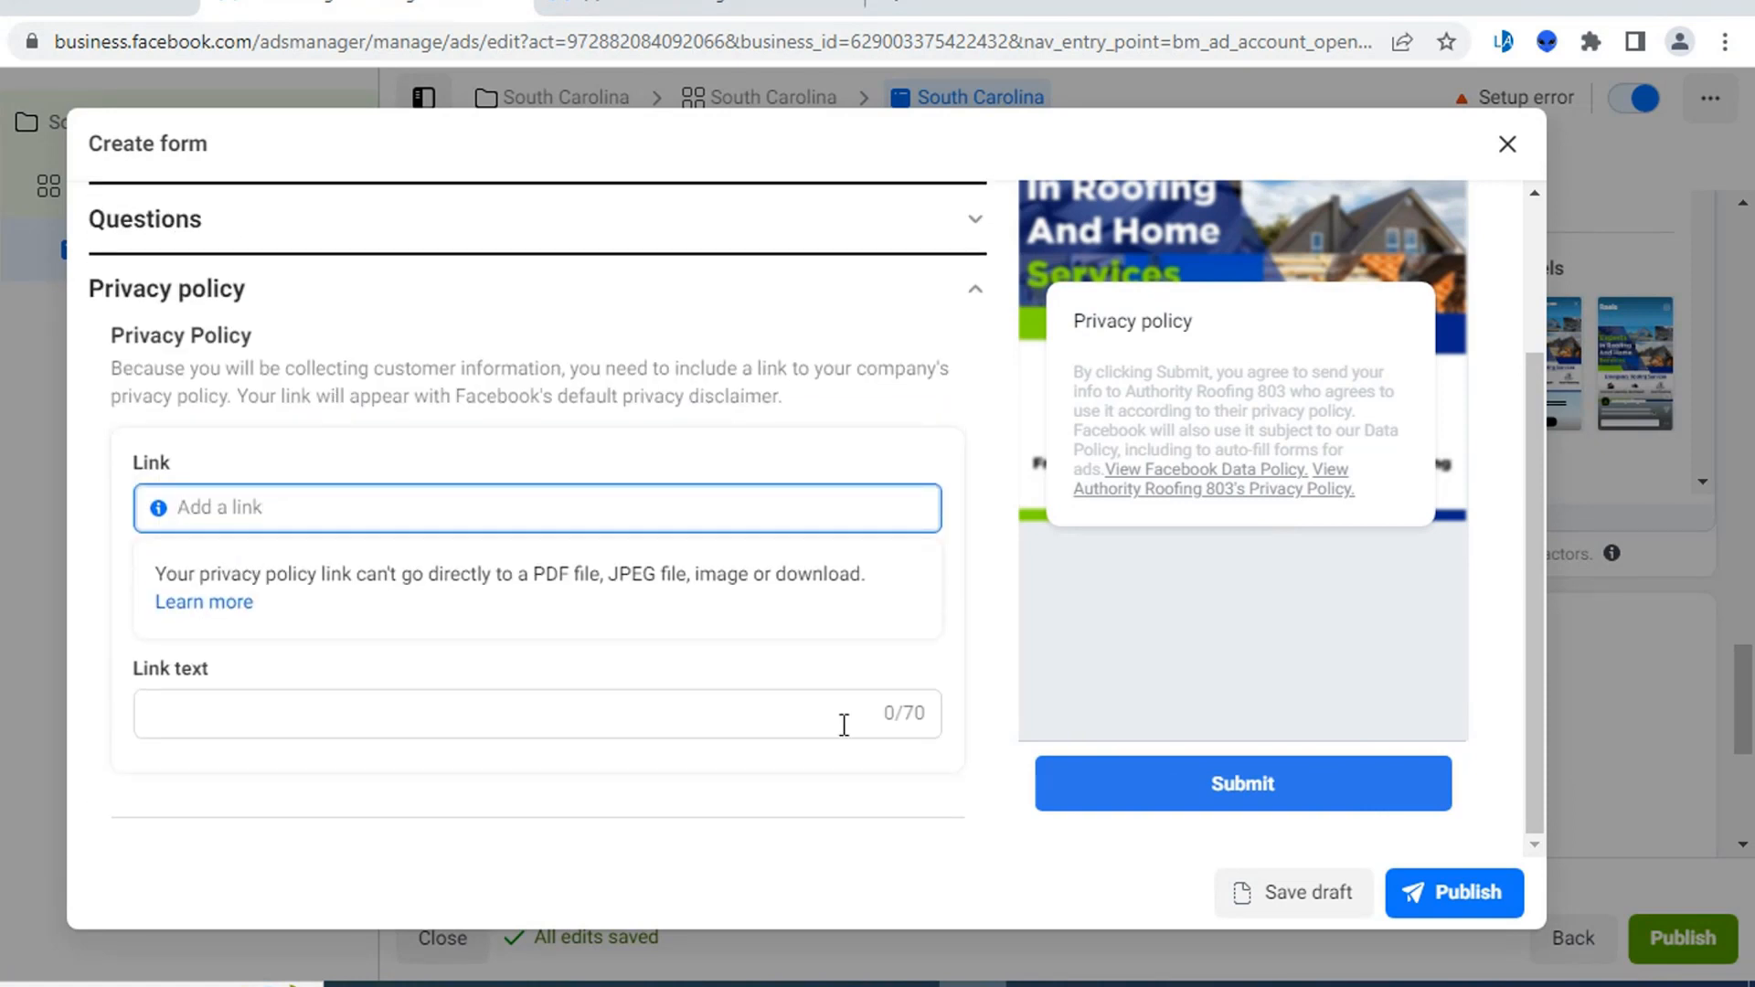
pyautogui.click(1106, 982)
pyautogui.scroll(-4, 731, 586)
pyautogui.scroll(1, 719, 574)
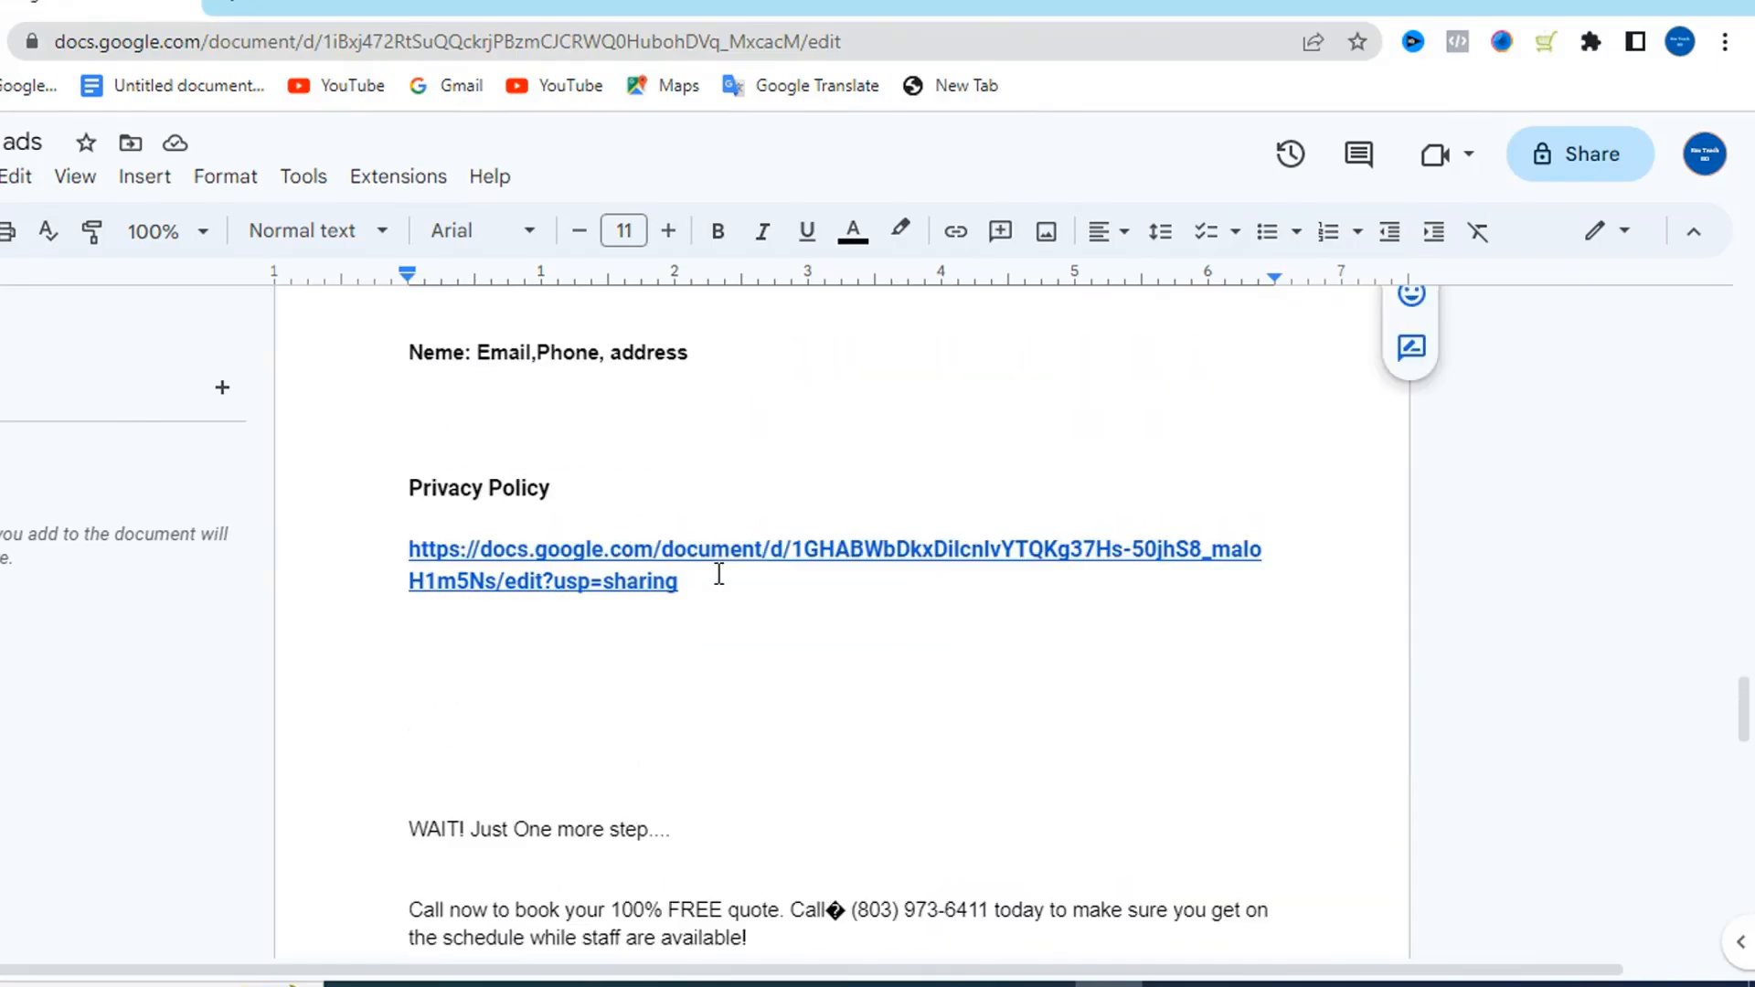
pyautogui.scroll(1, 719, 574)
pyautogui.moveTo(717, 572); pyautogui.dragTo(396, 580)
pyautogui.hotkey('ctrl', 'c')
pyautogui.rightClick(435, 587)
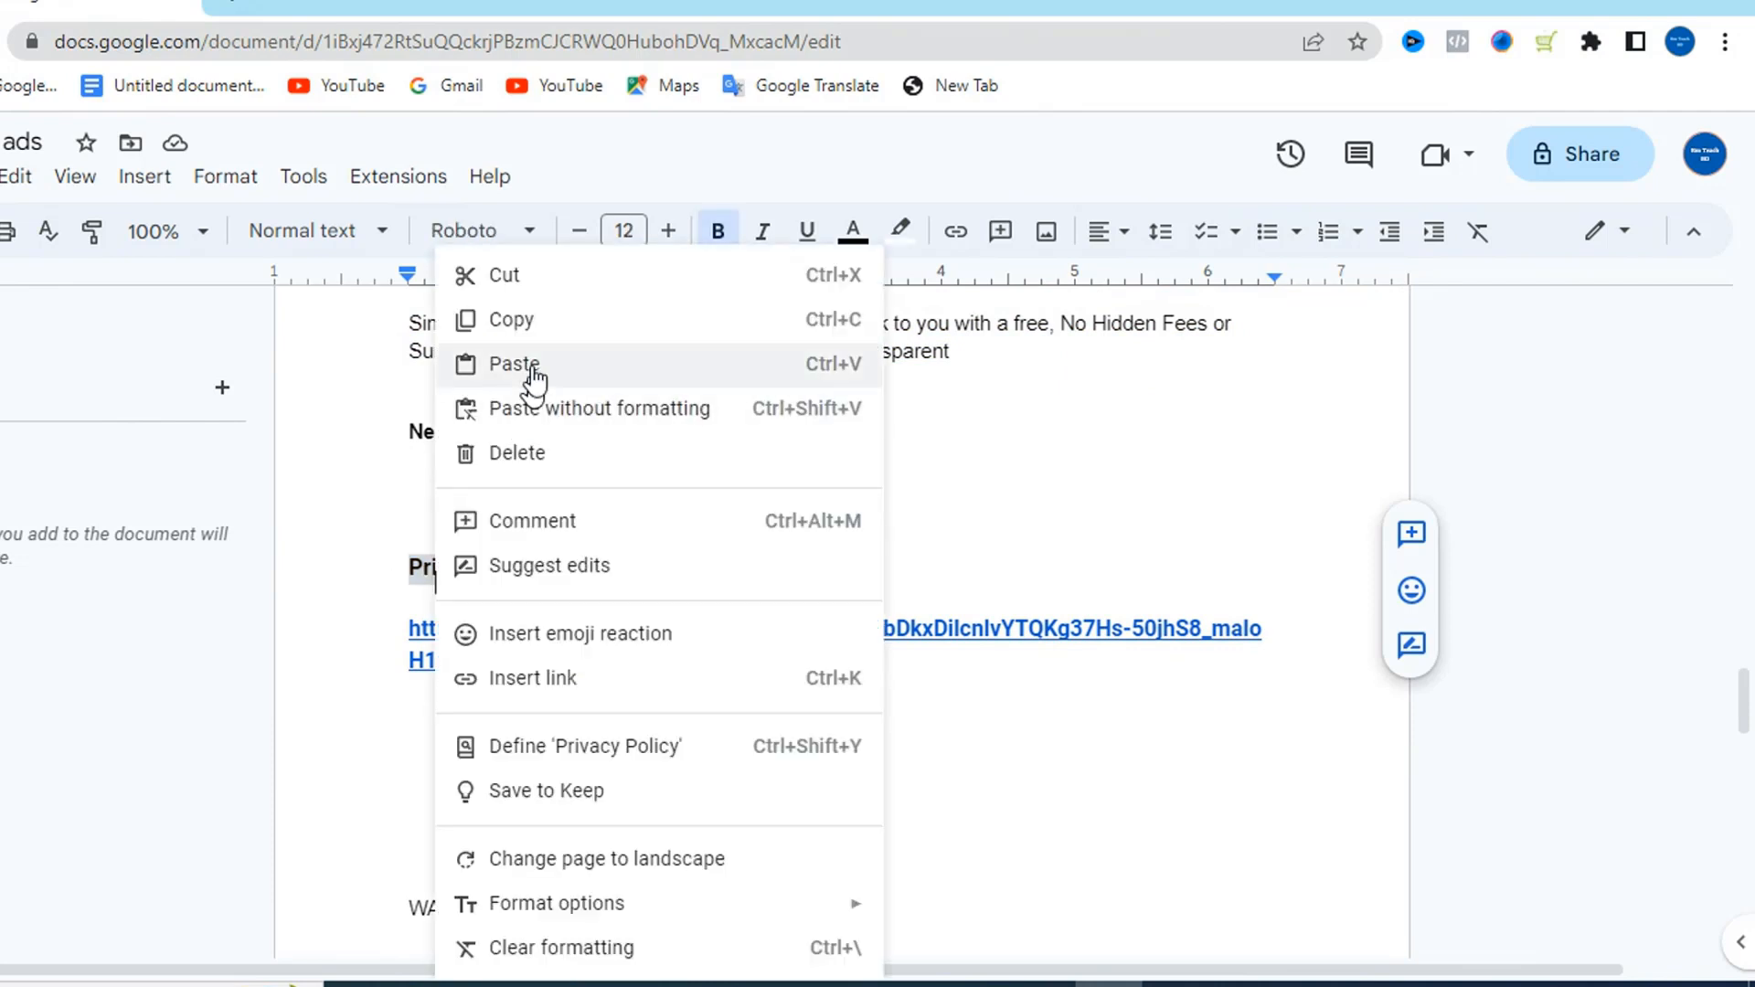
pyautogui.press('Escape')
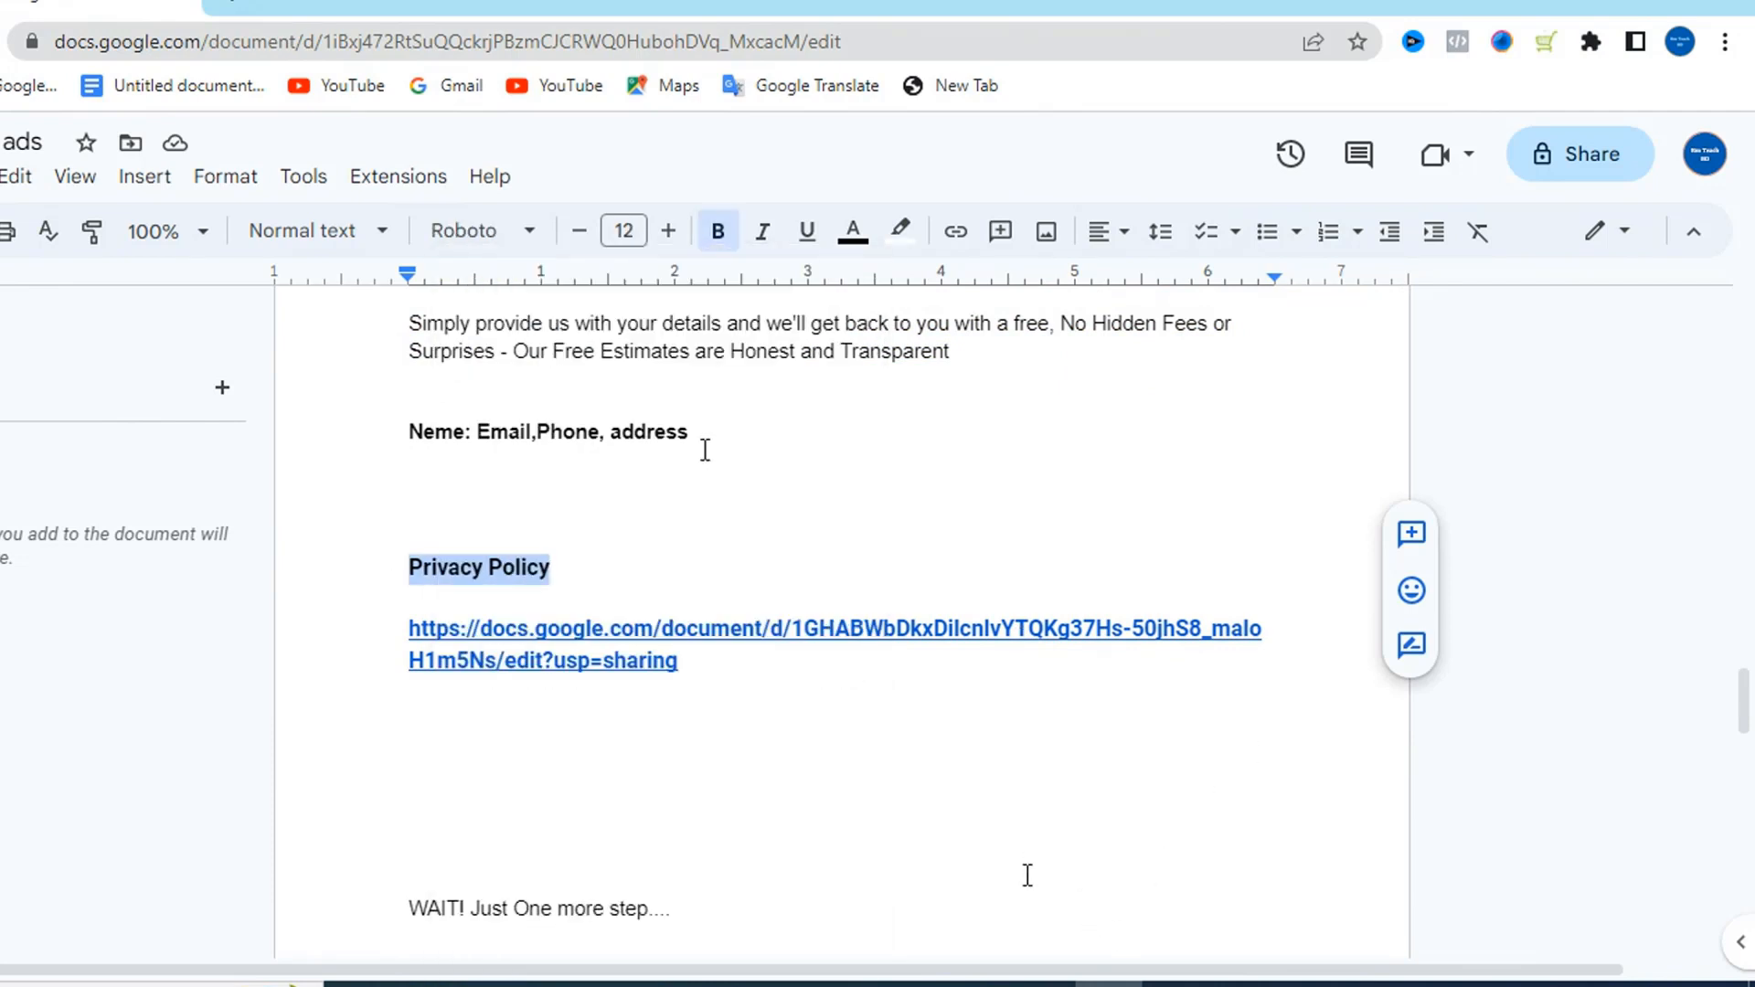
# - Return to Ads Manager and enter the copied "Privacy Policy" as the privacy policy's link text
pyautogui.click(973, 983)
pyautogui.click(182, 503)
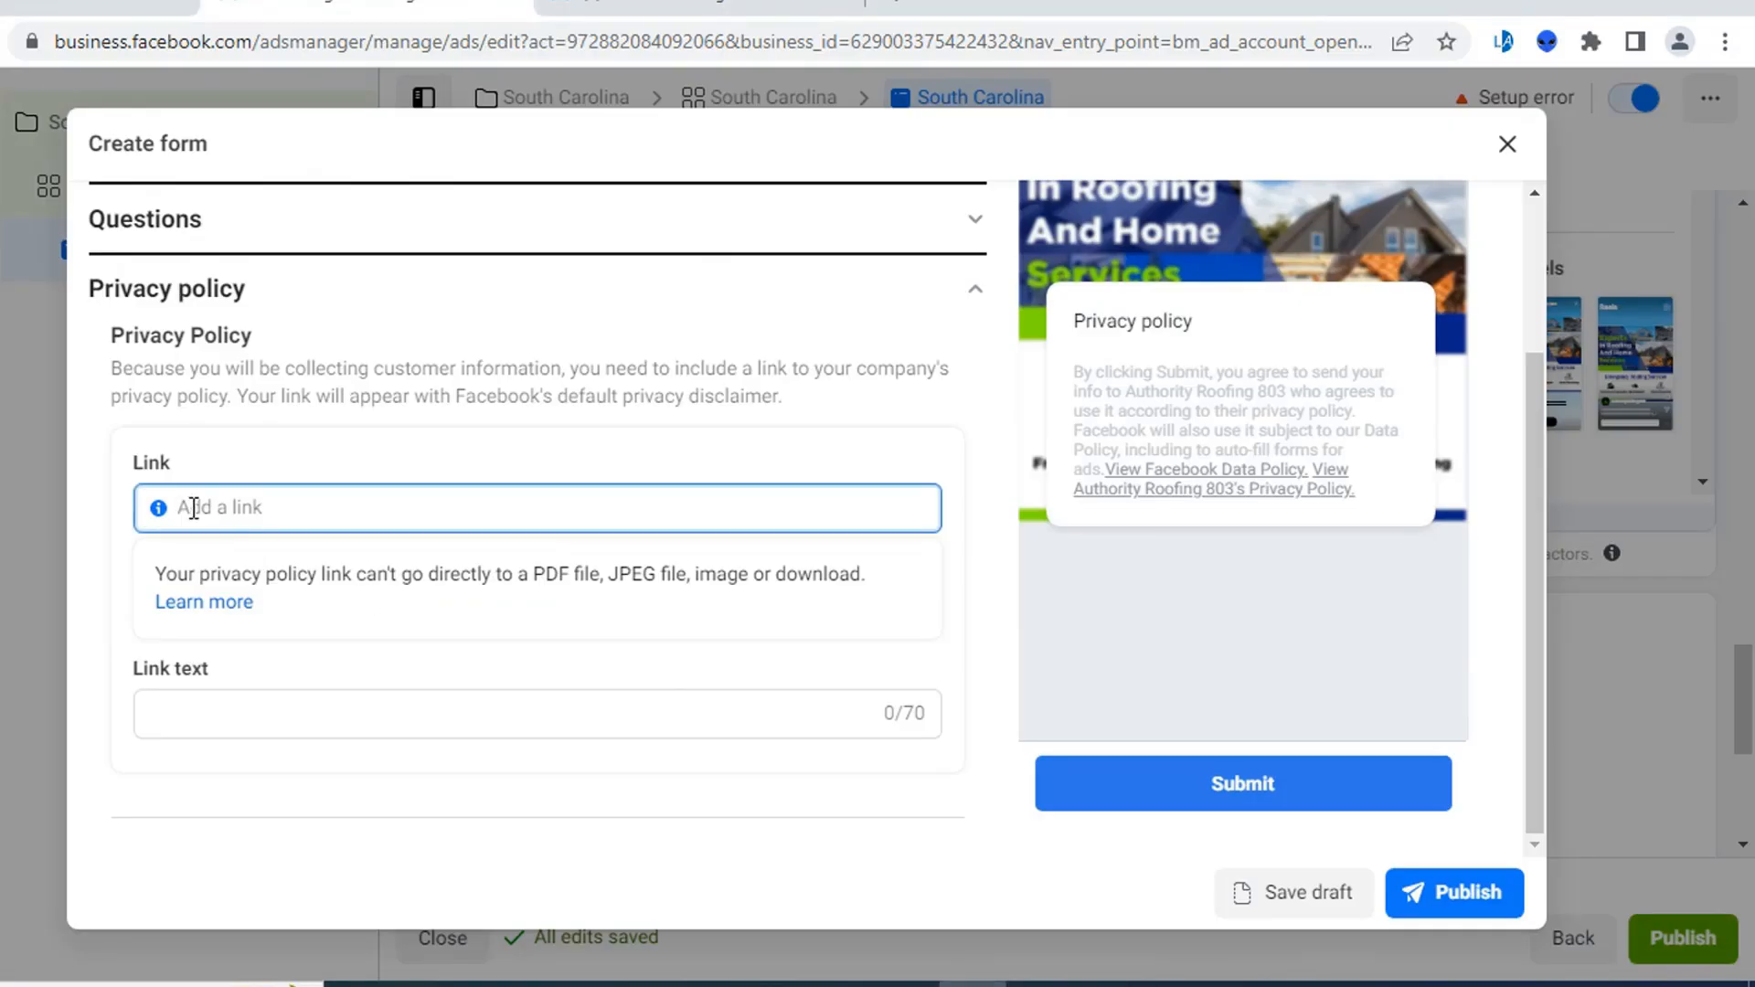
pyautogui.hotkey('ctrl', 'v')
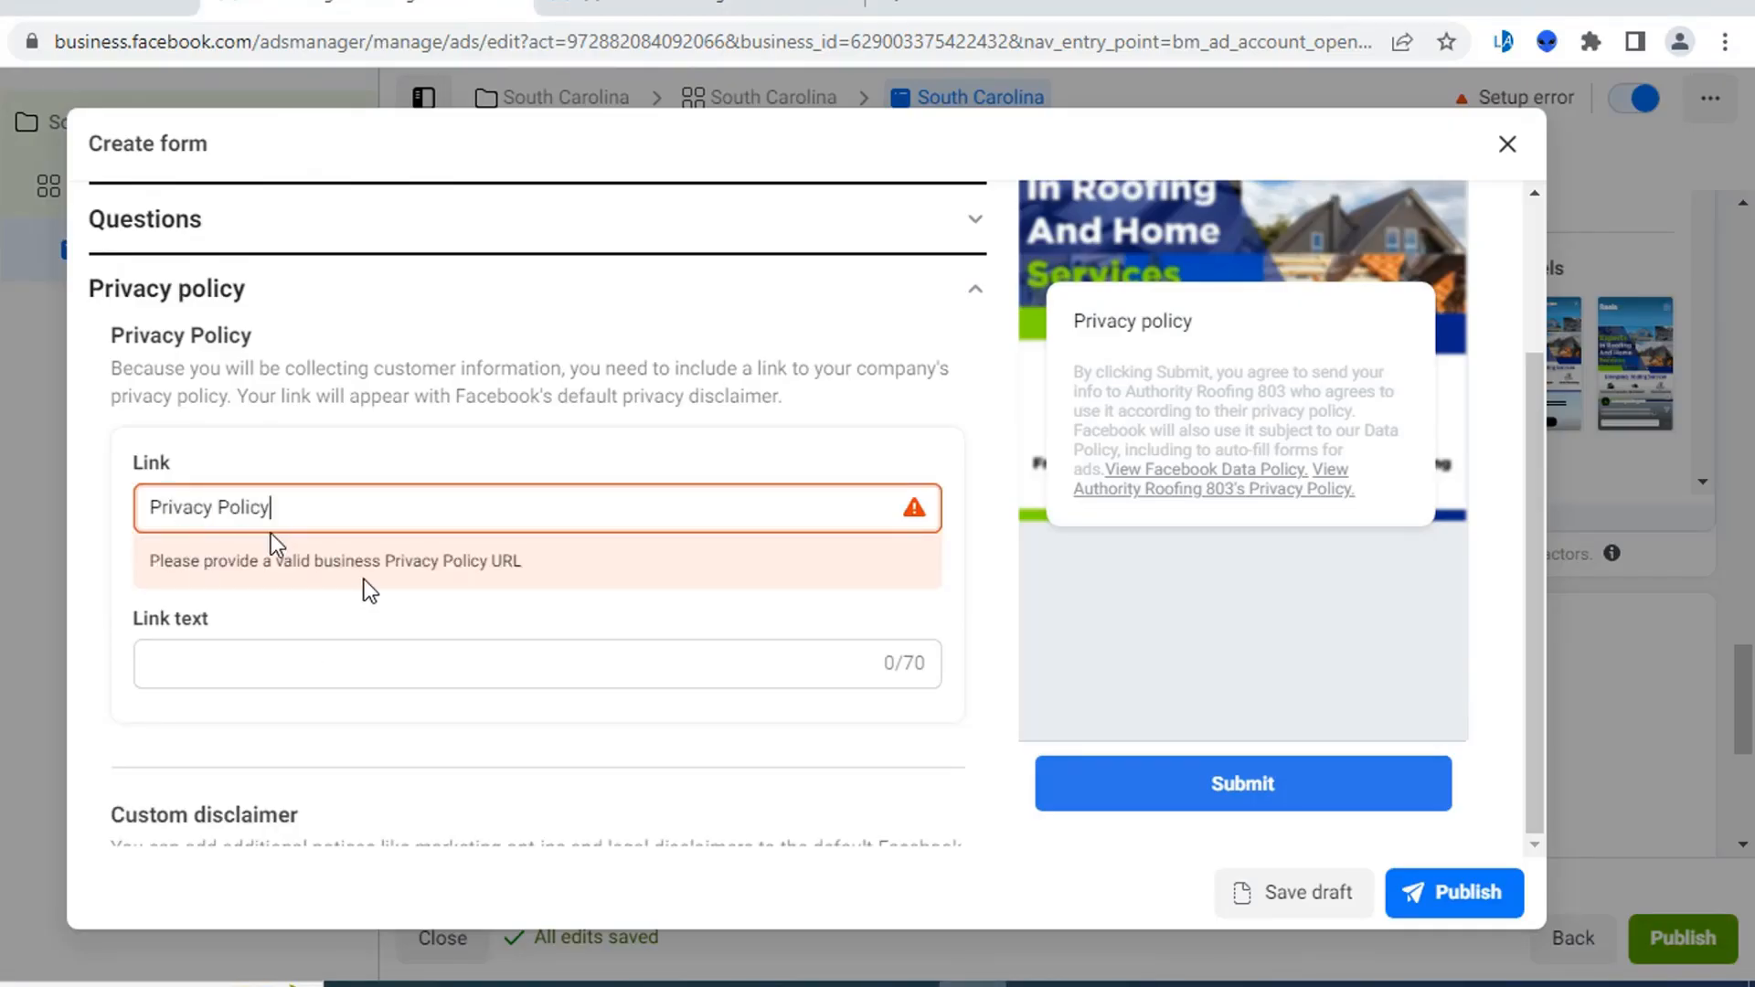
pyautogui.hotkey('ctrl', 'a')
pyautogui.hotkey('ctrl', 'c')
pyautogui.press('BackSpace')
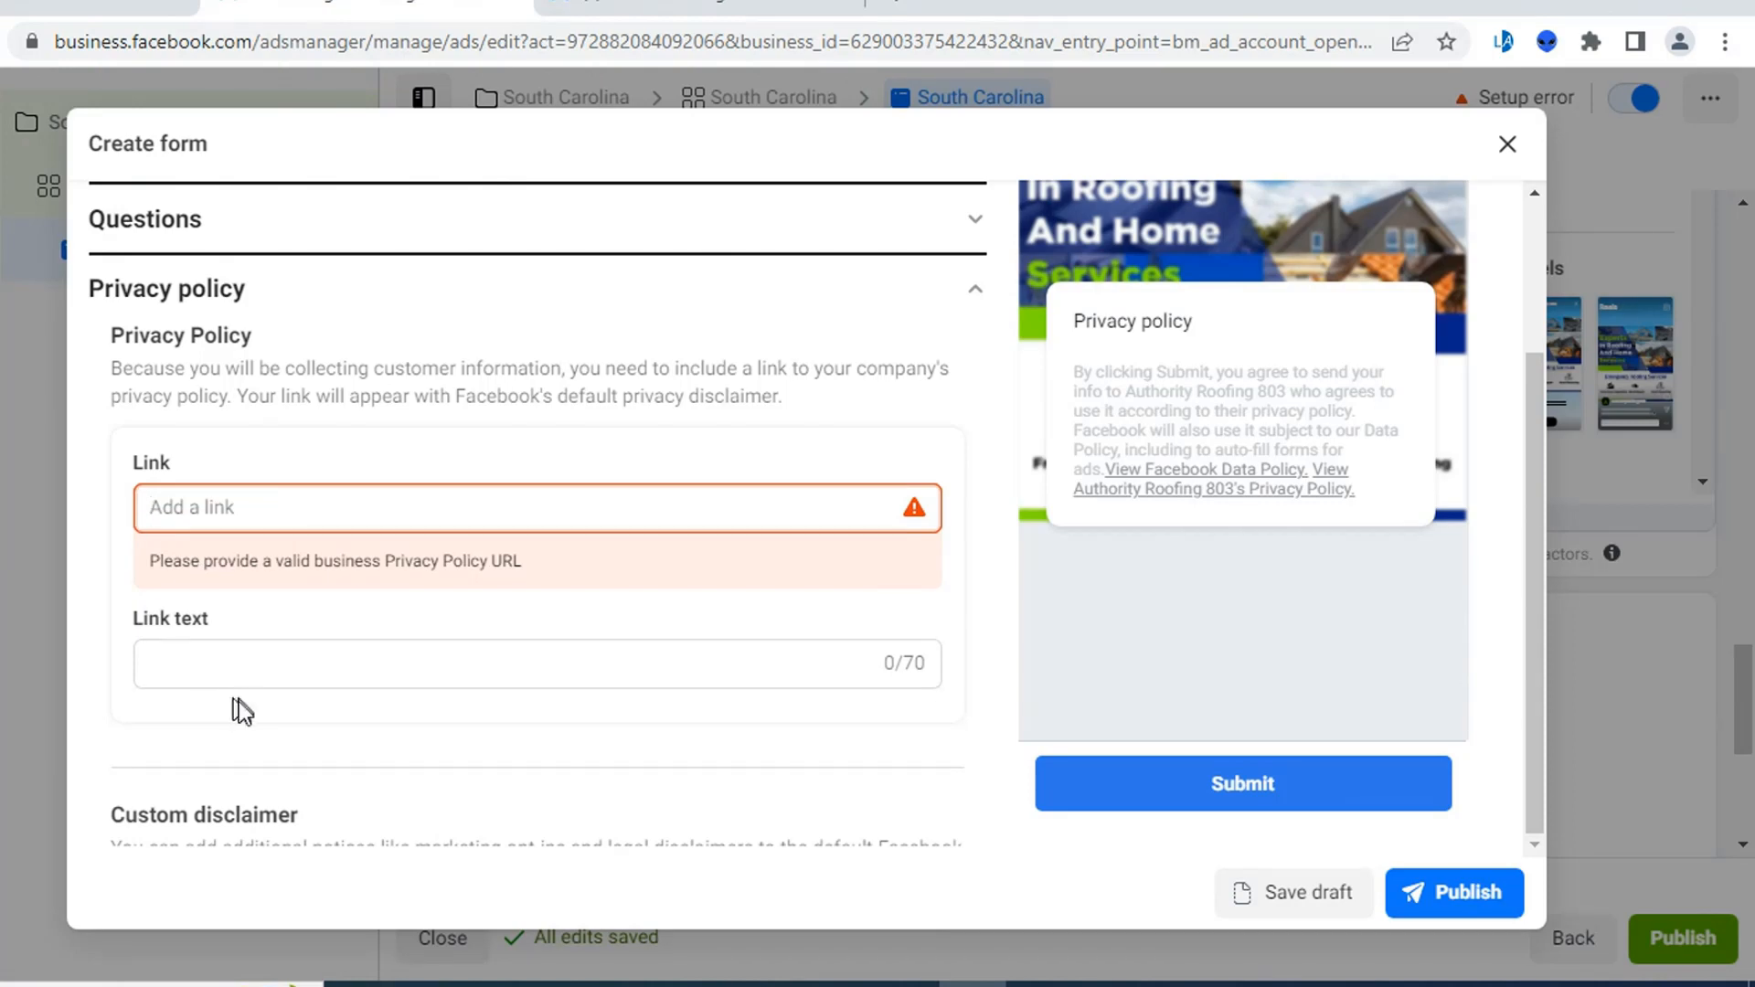
pyautogui.click(218, 659)
pyautogui.hotkey('ctrl', 'v')
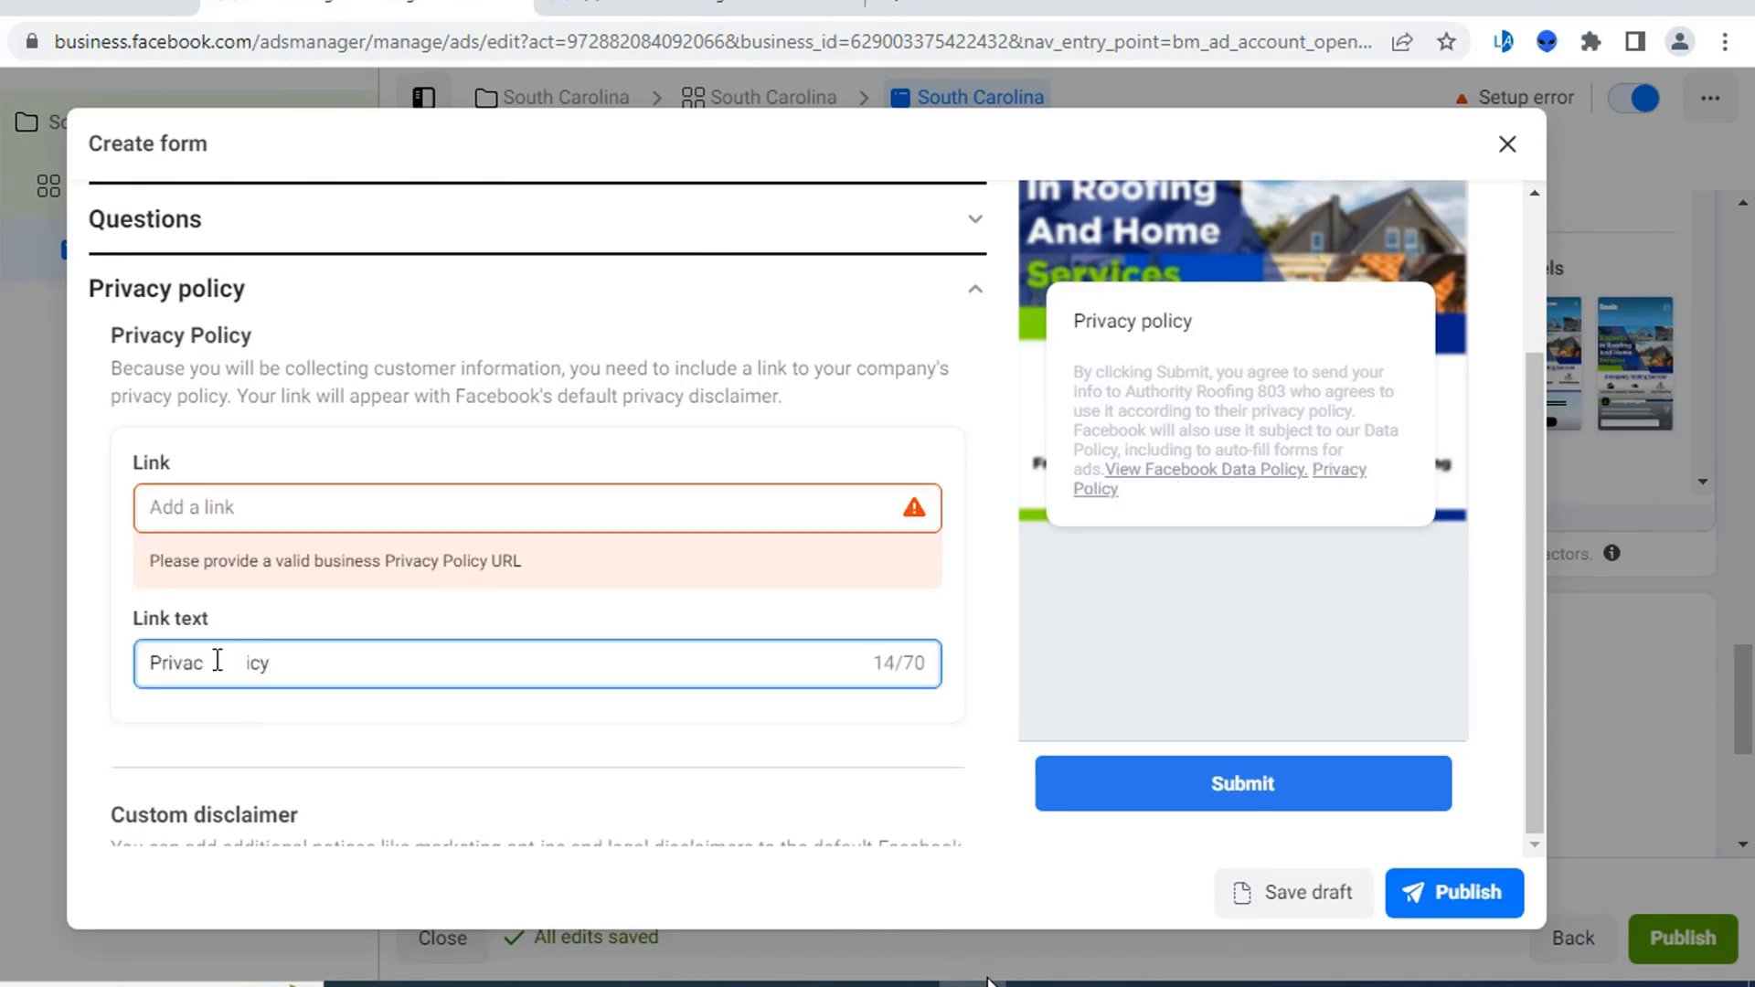
# - Copy the privacy policy document's URL from the Google Docs brief into the privacy policy's link
pyautogui.hotkey('alt', 'Tab')
pyautogui.click(637, 629)
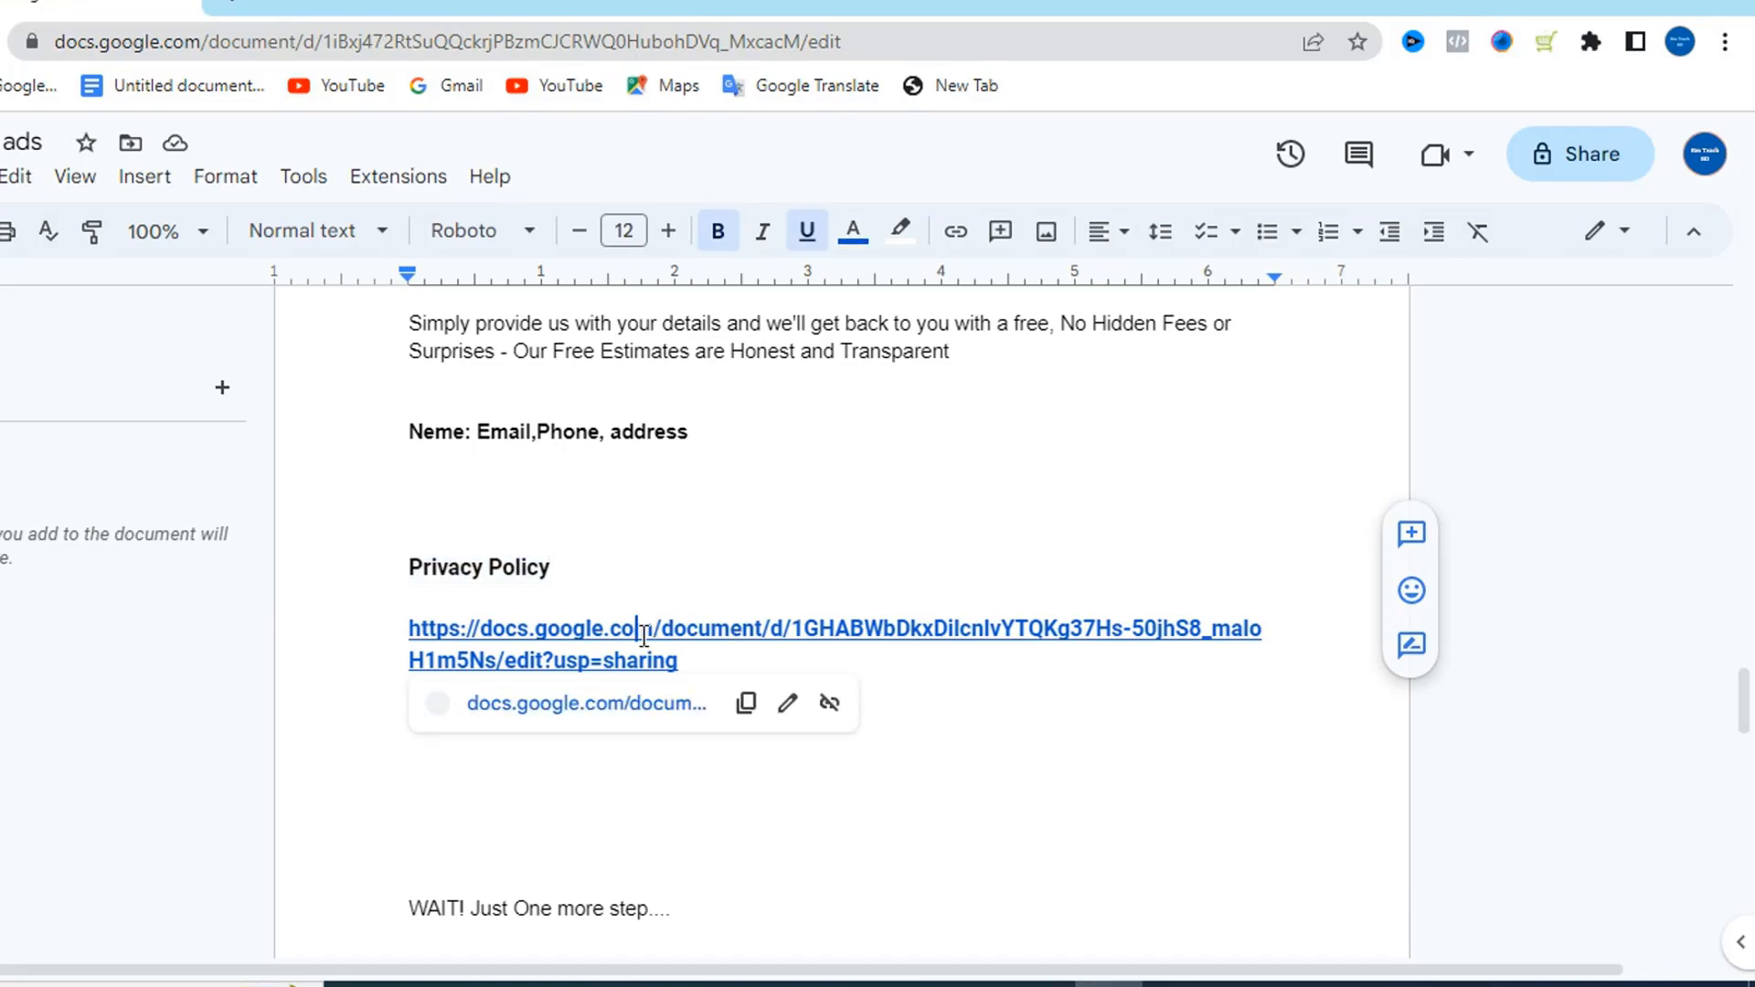
pyautogui.click(741, 705)
pyautogui.hotkey('alt', 'Tab')
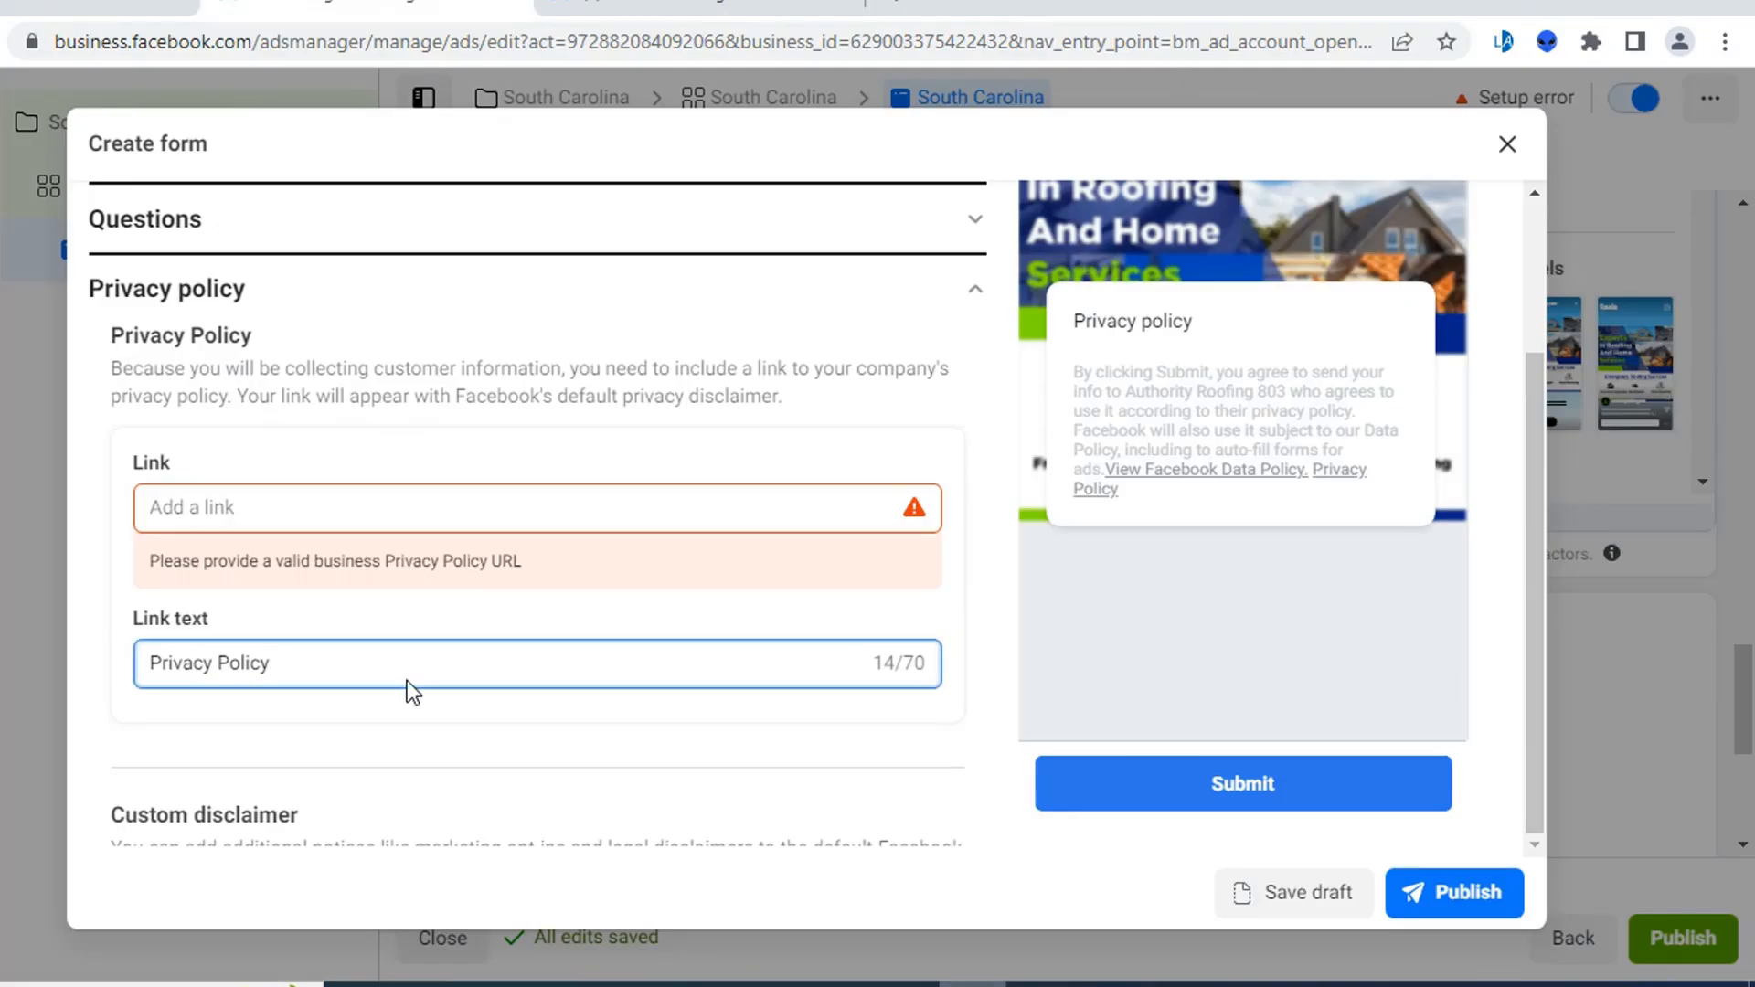
pyautogui.click(201, 505)
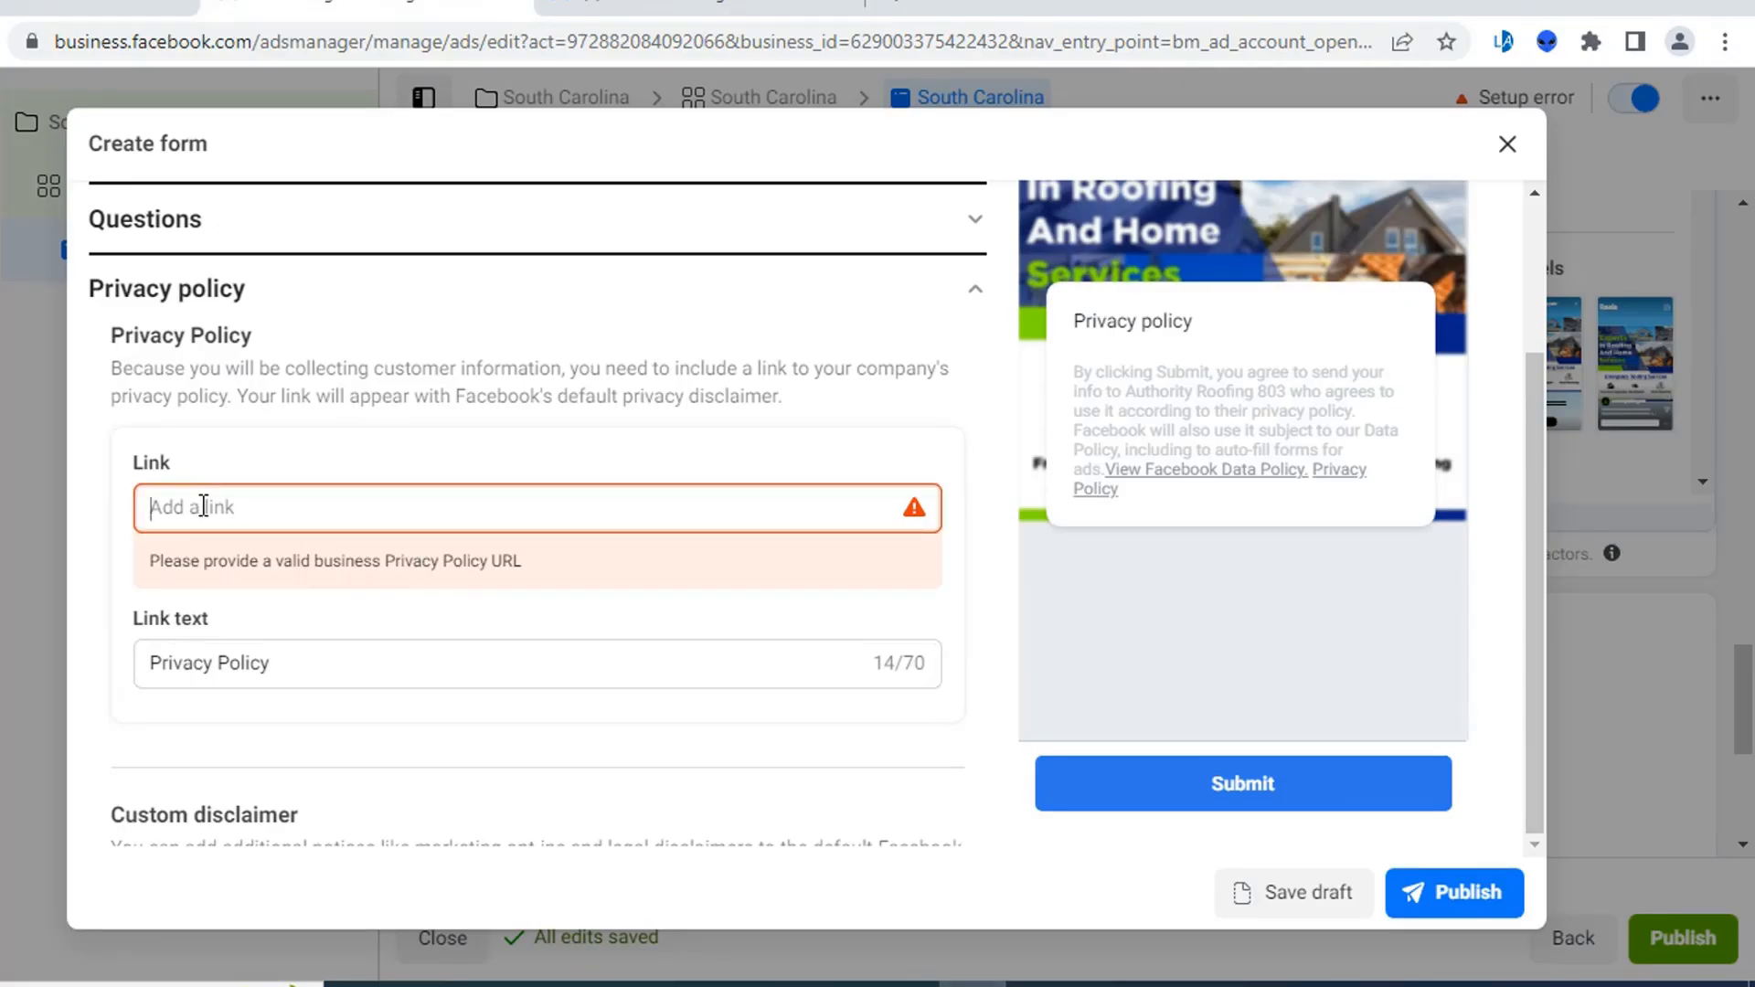
pyautogui.hotkey('ctrl', 'v')
pyautogui.scroll(-3, 409, 534)
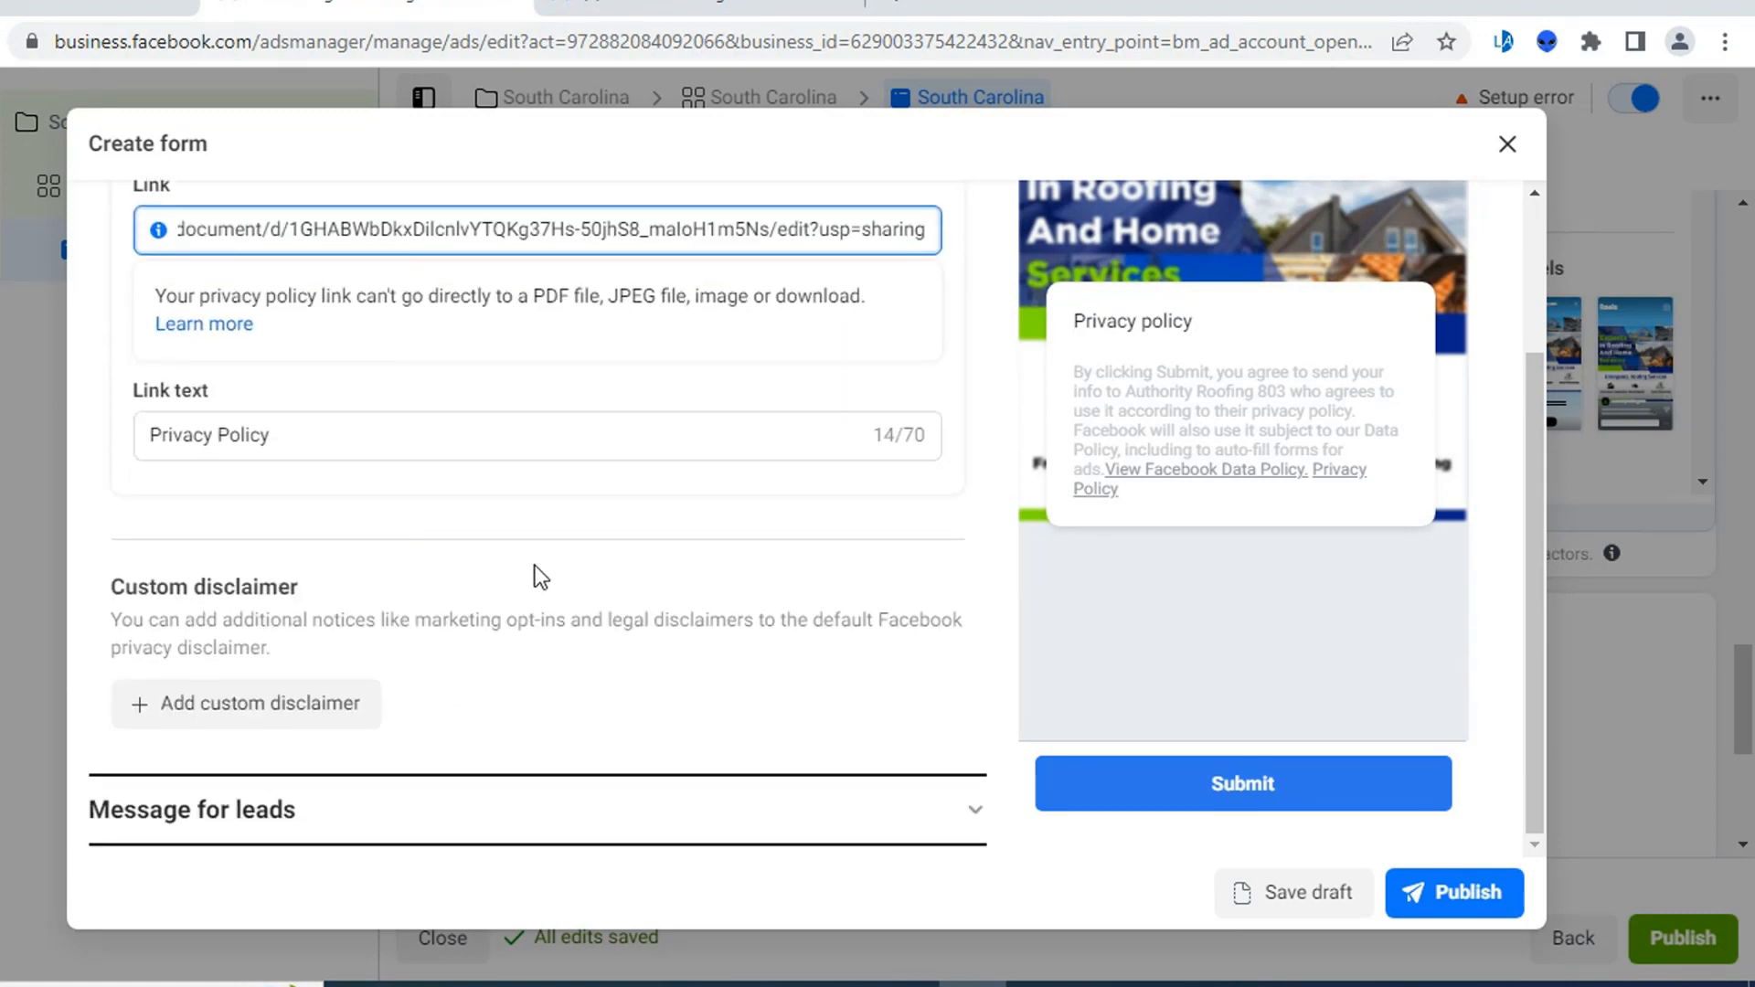
# - Collapse the privacy policy section, expand Message for leads, and go to the closing message in the Google Docs brief
pyautogui.scroll(5, 540, 576)
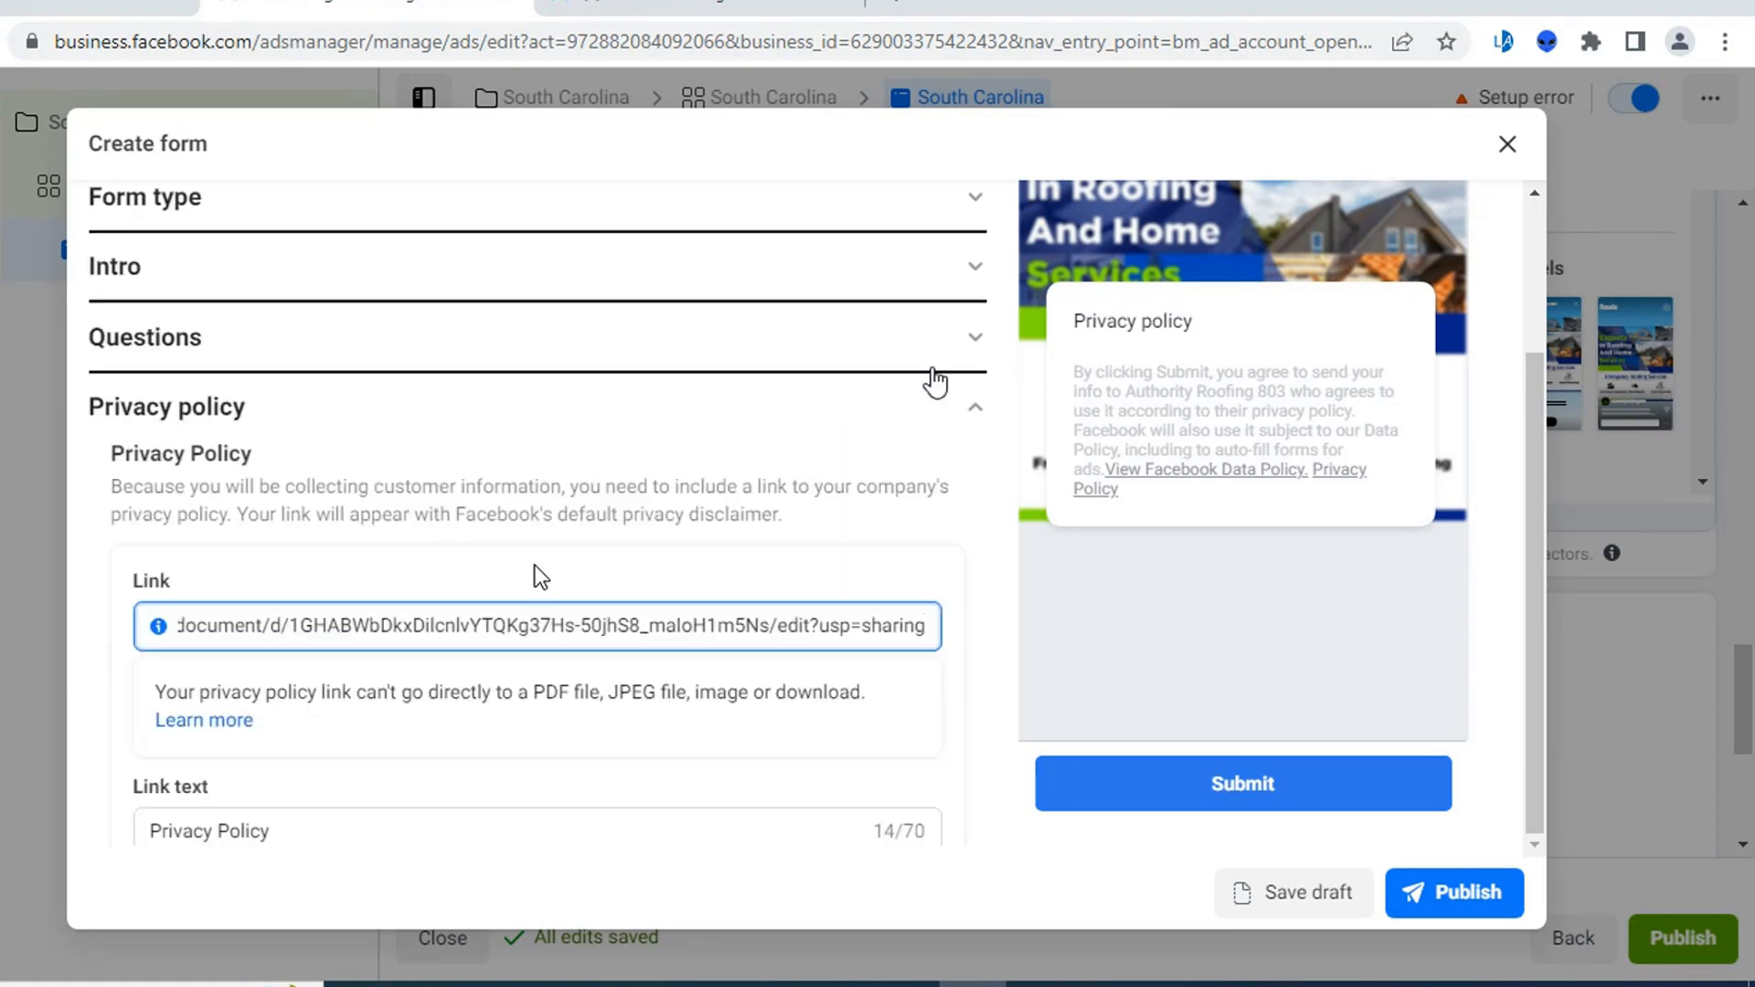
pyautogui.click(972, 411)
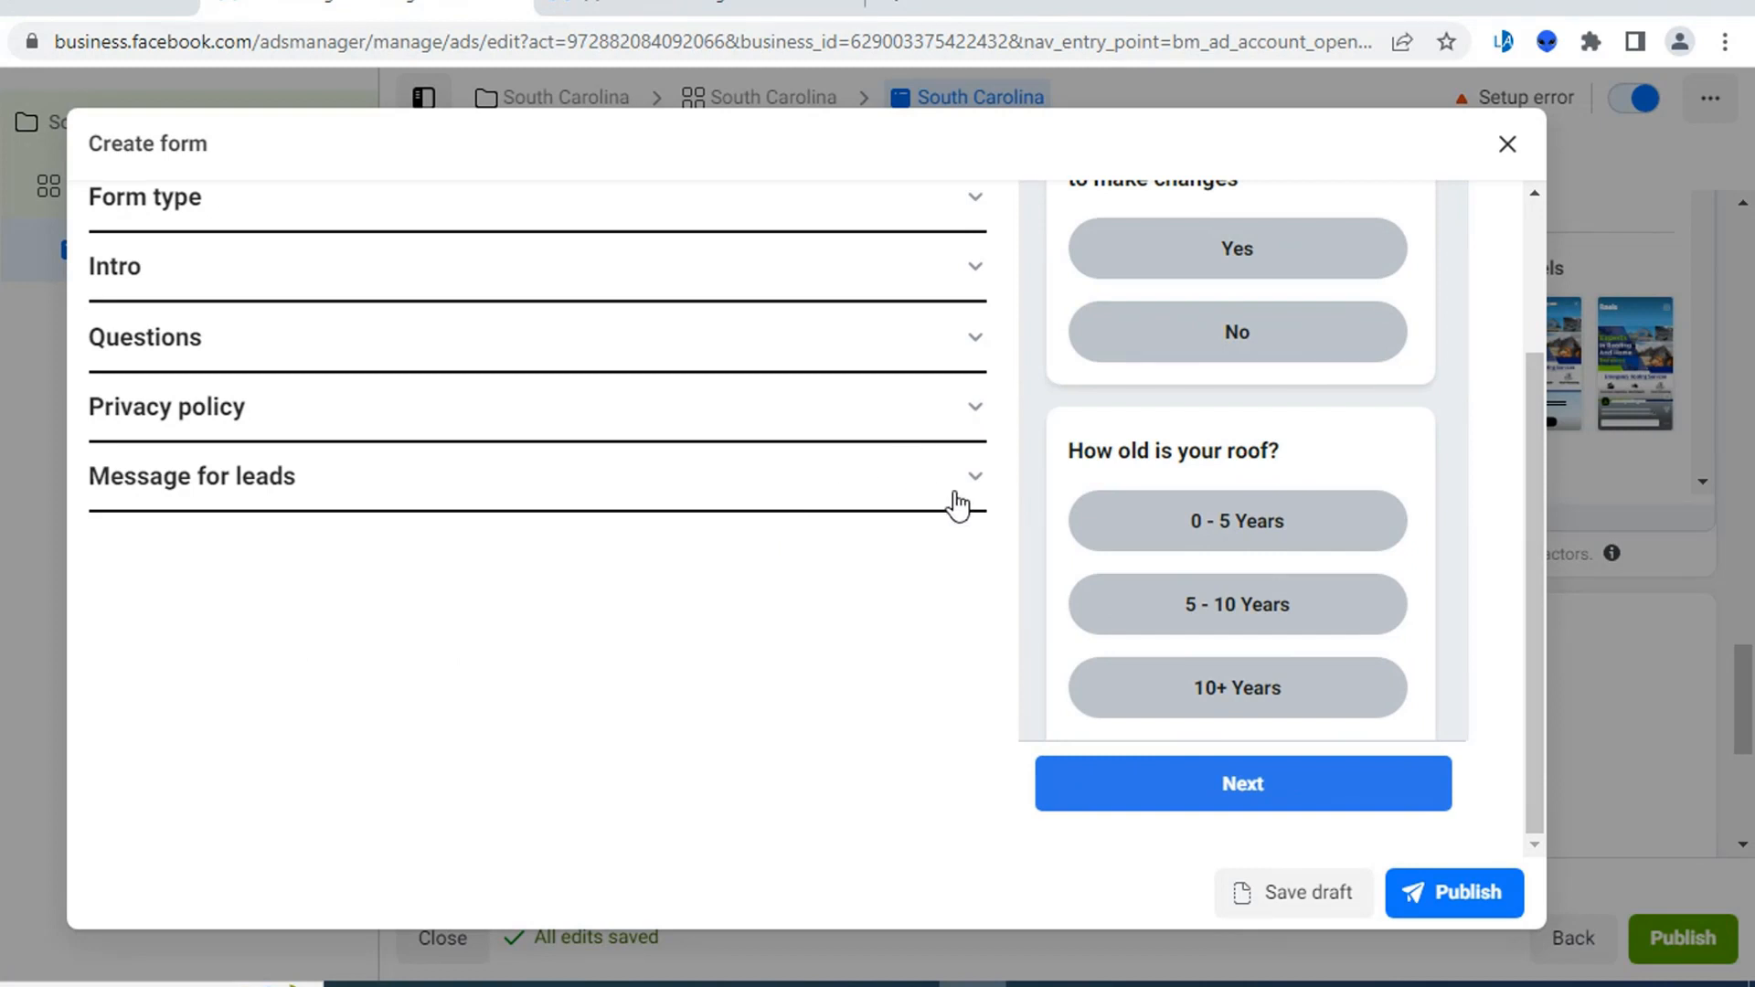
pyautogui.click(956, 501)
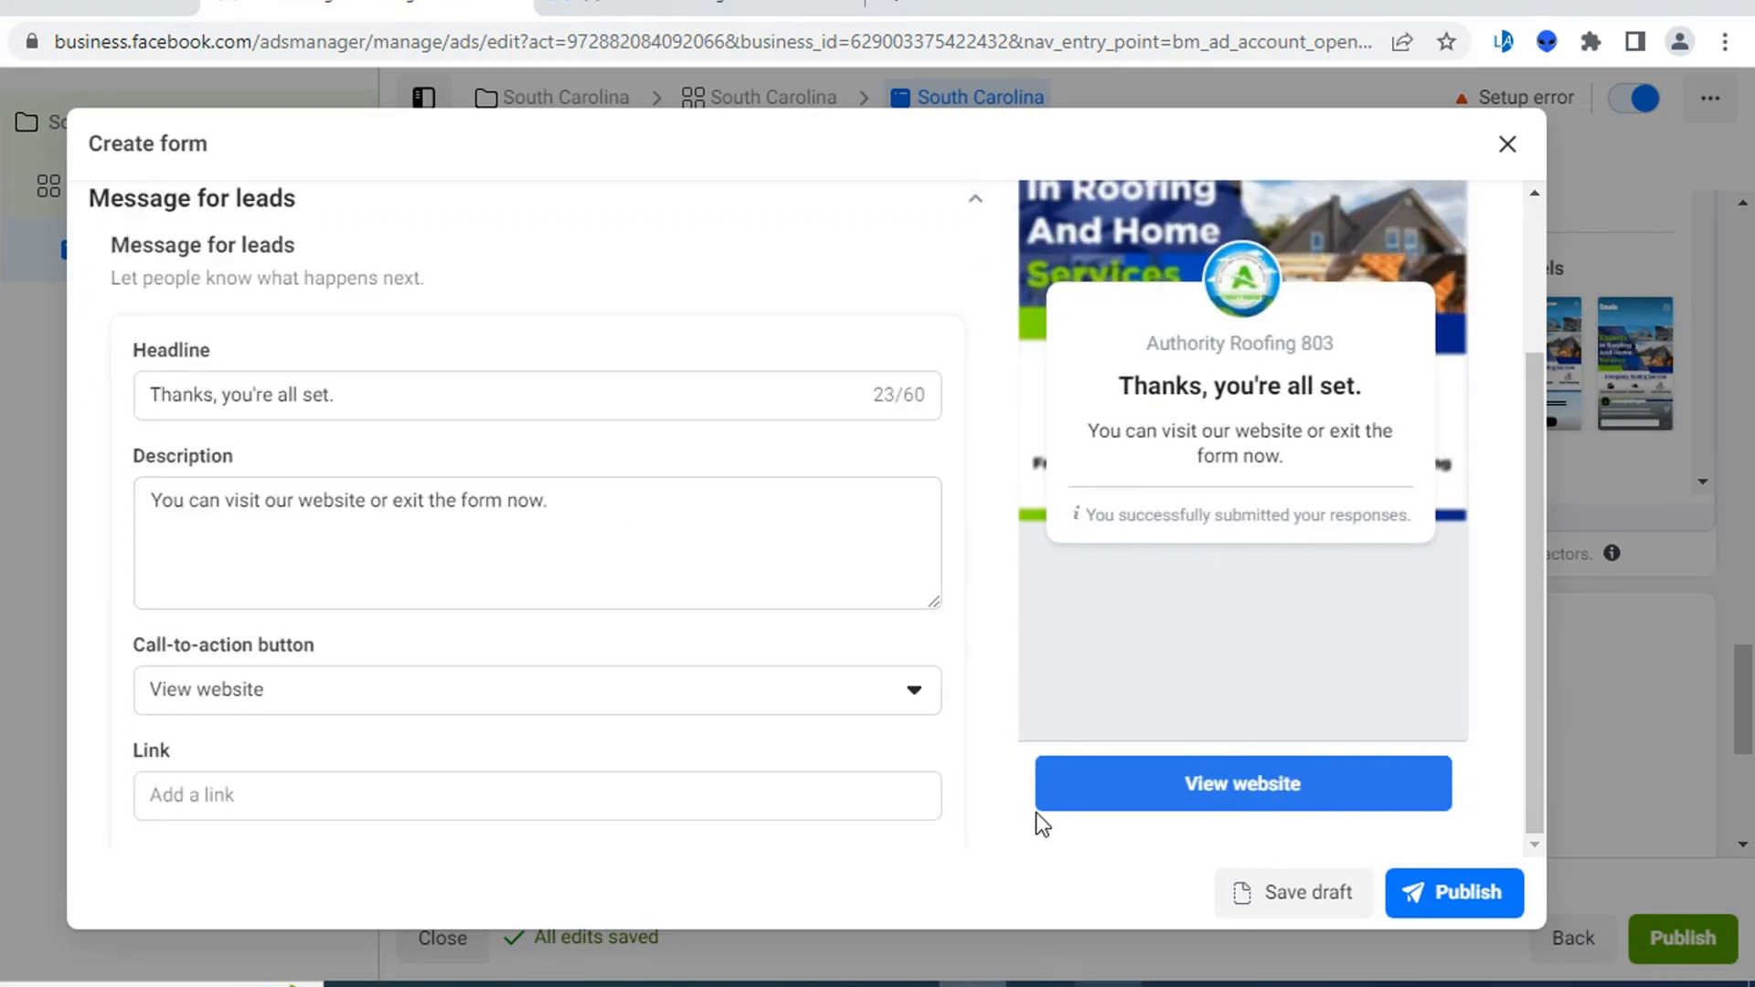
pyautogui.click(1108, 984)
pyautogui.scroll(-3, 765, 685)
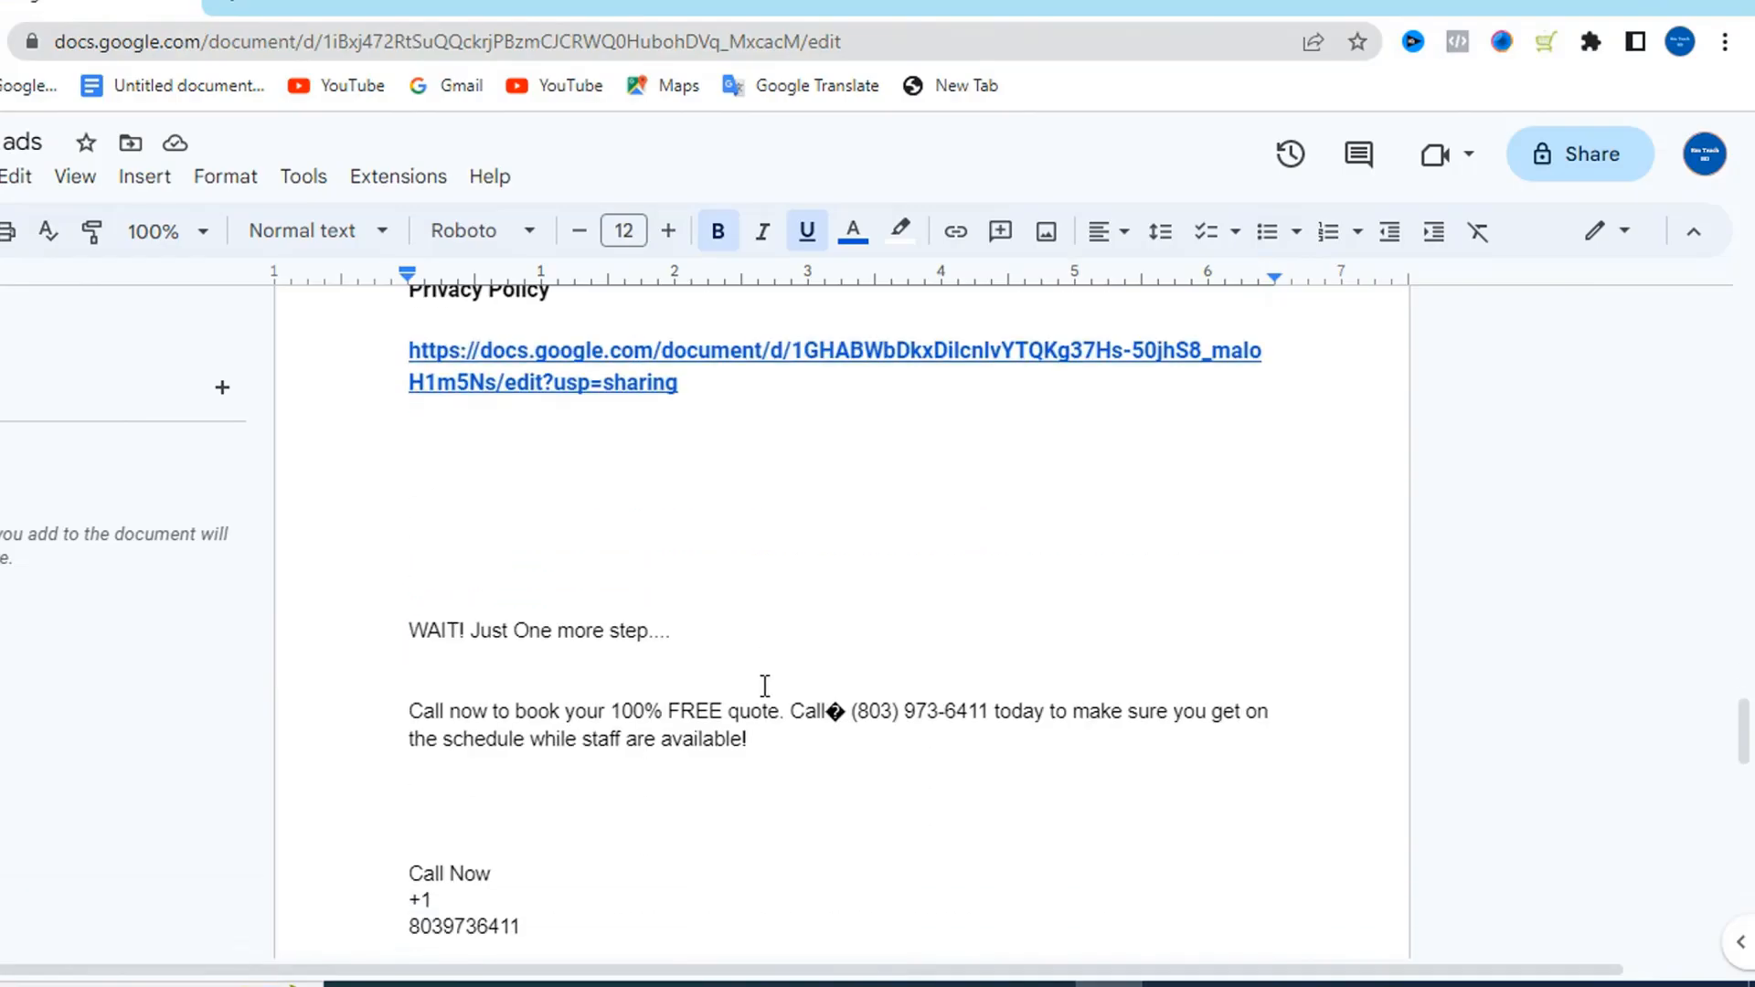
pyautogui.moveTo(673, 636); pyautogui.dragTo(380, 627)
pyautogui.rightClick(513, 607)
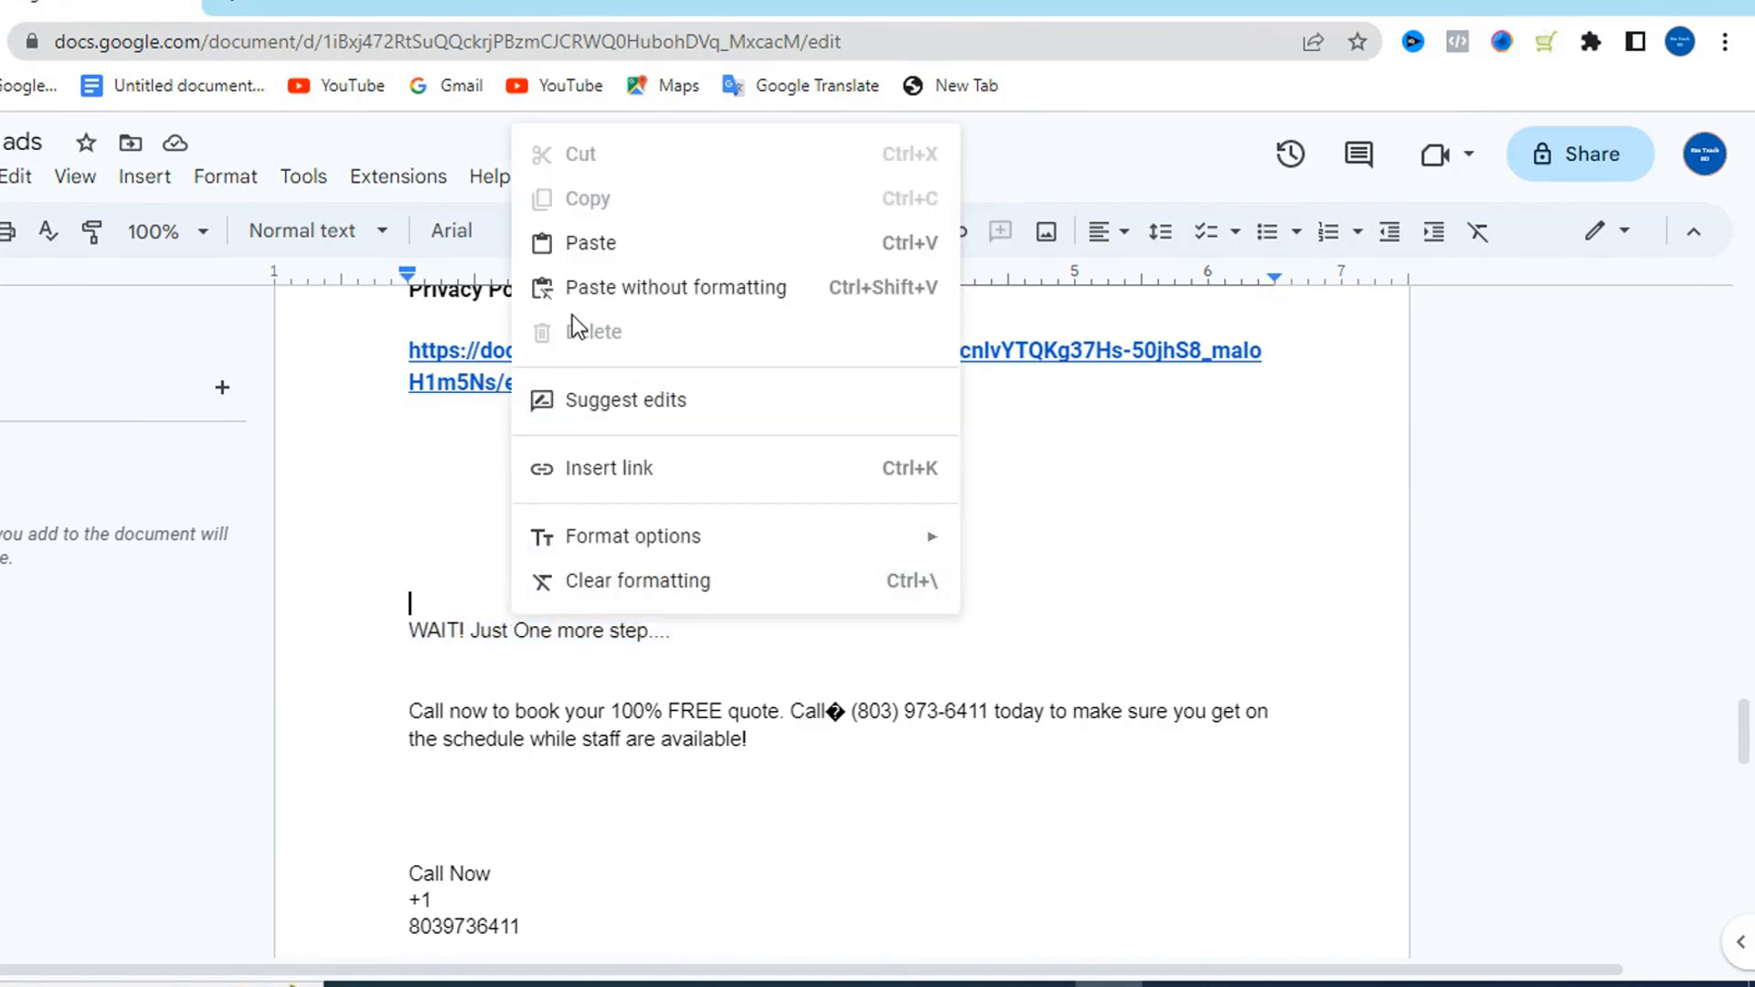
pyautogui.click(363, 581)
pyautogui.moveTo(525, 637); pyautogui.dragTo(325, 645)
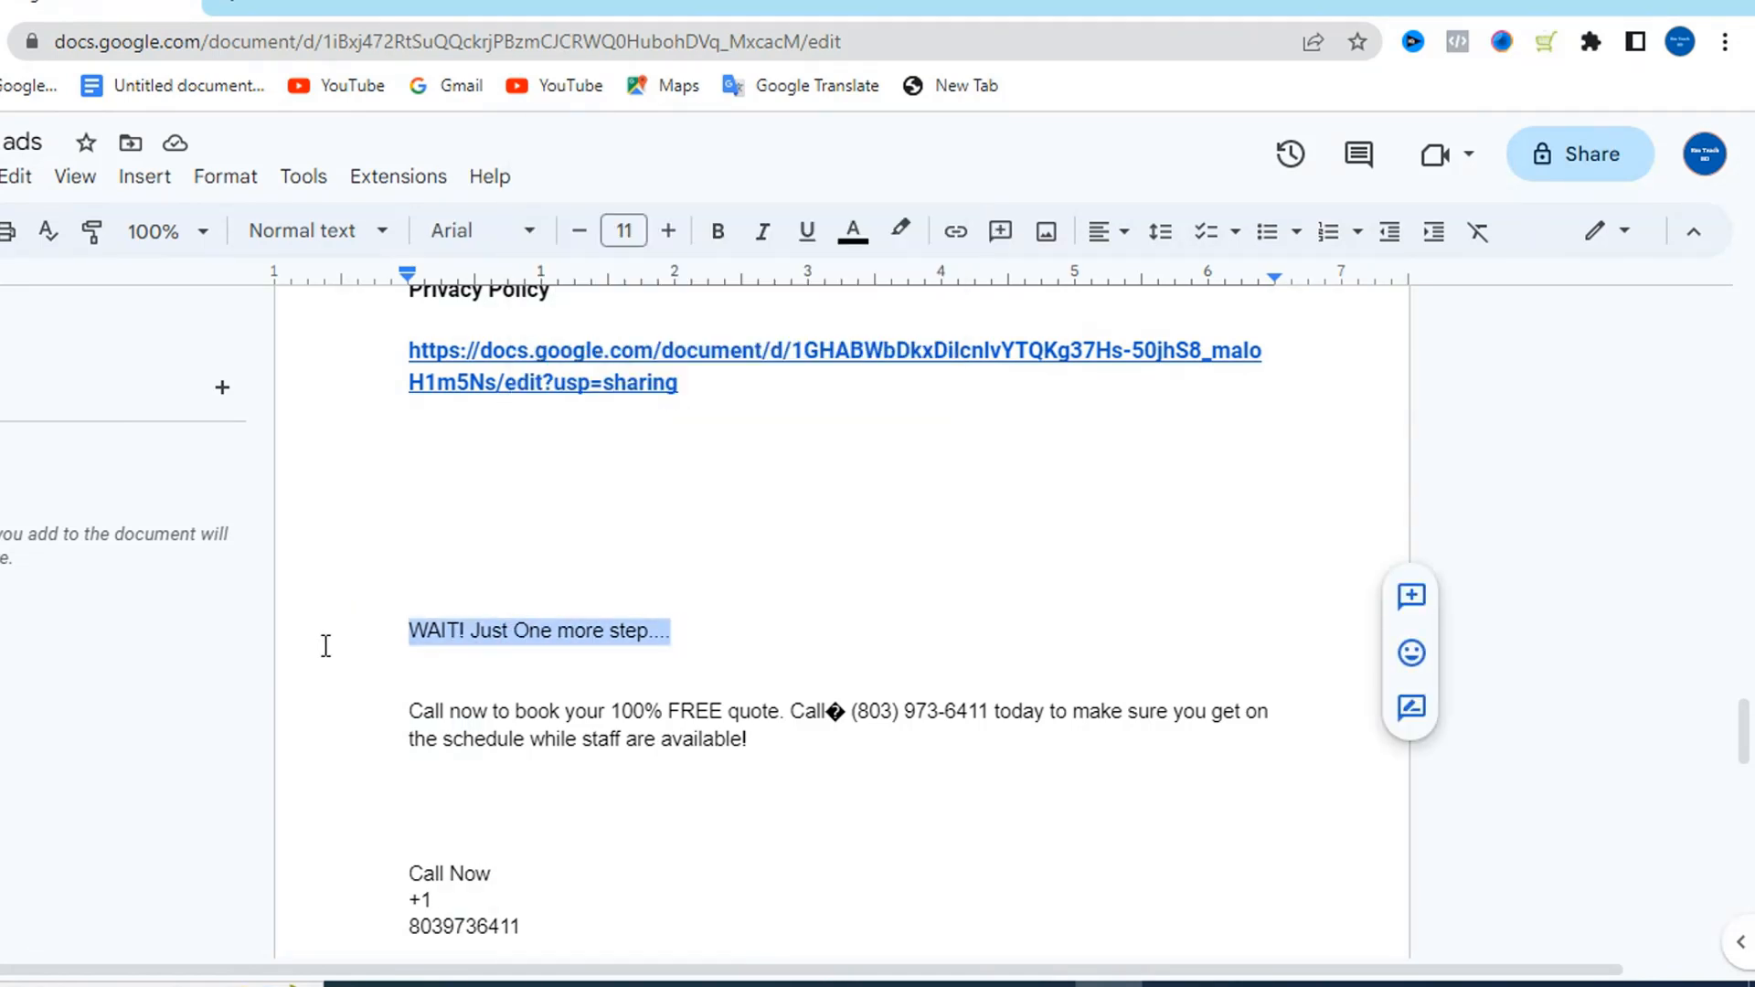
pyautogui.rightClick(458, 649)
pyautogui.click(350, 471)
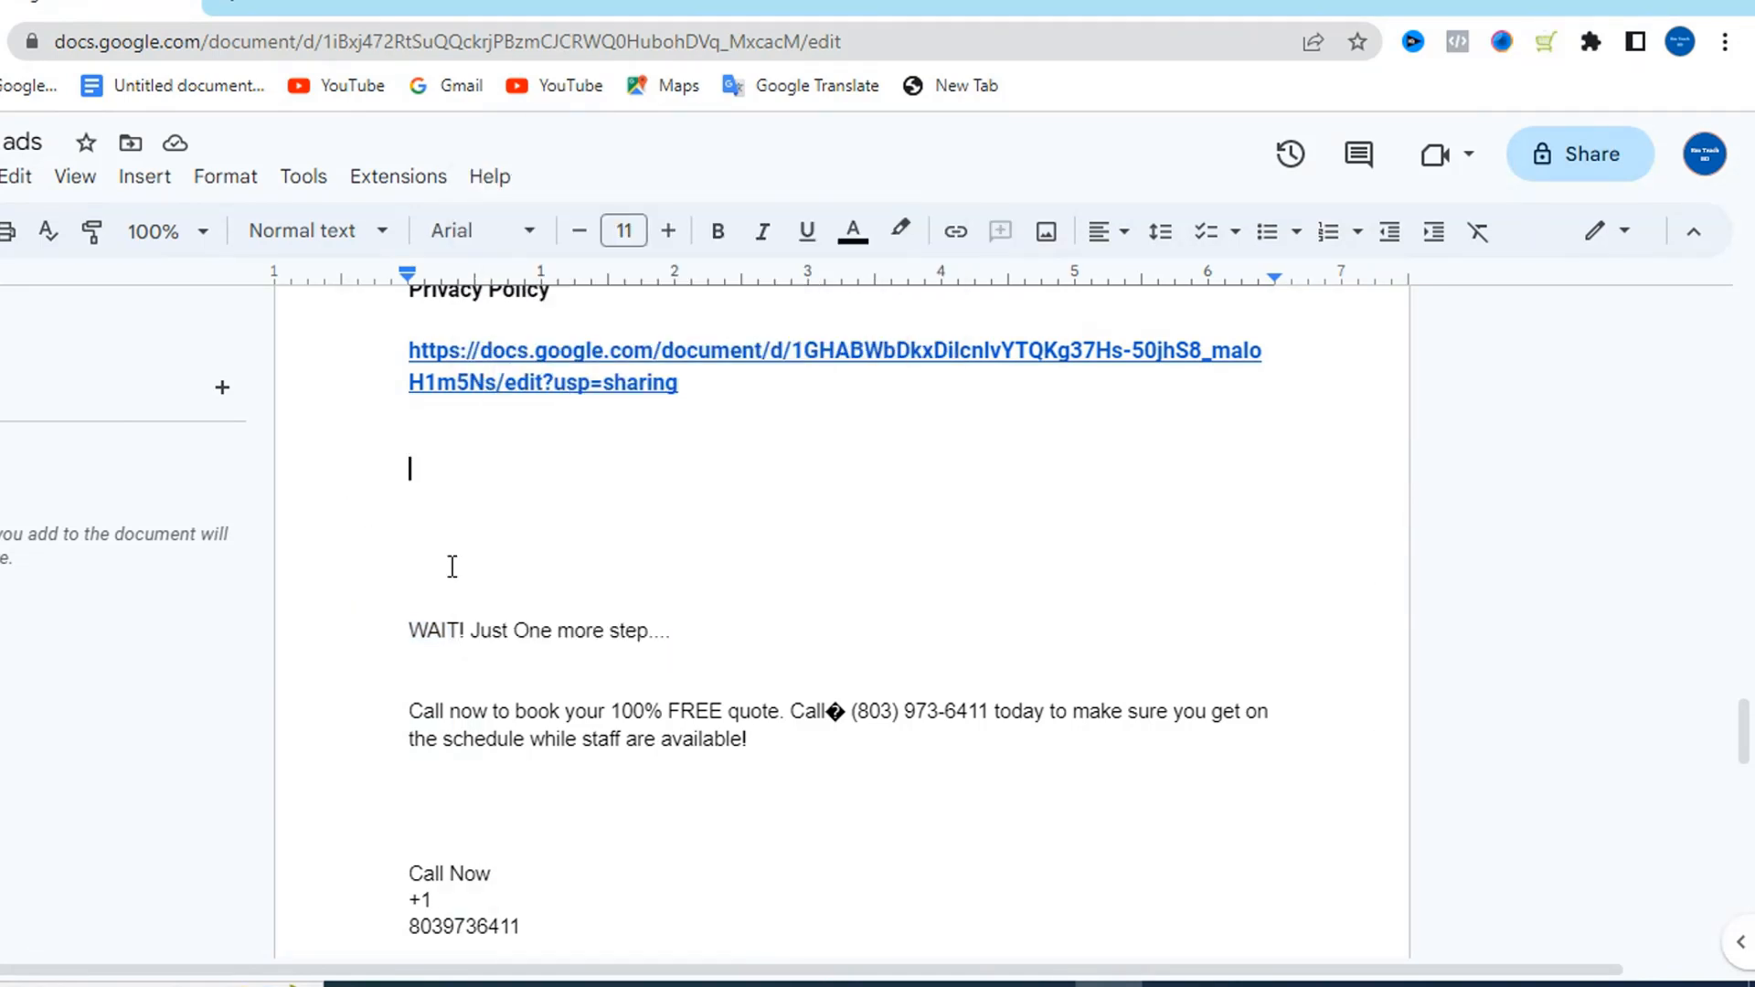
# - Copy "WAIT! Just One more step...." from the Google Docs brief over the headline of the message for leads
pyautogui.doubleClick(499, 628)
pyautogui.tripleClick(499, 628)
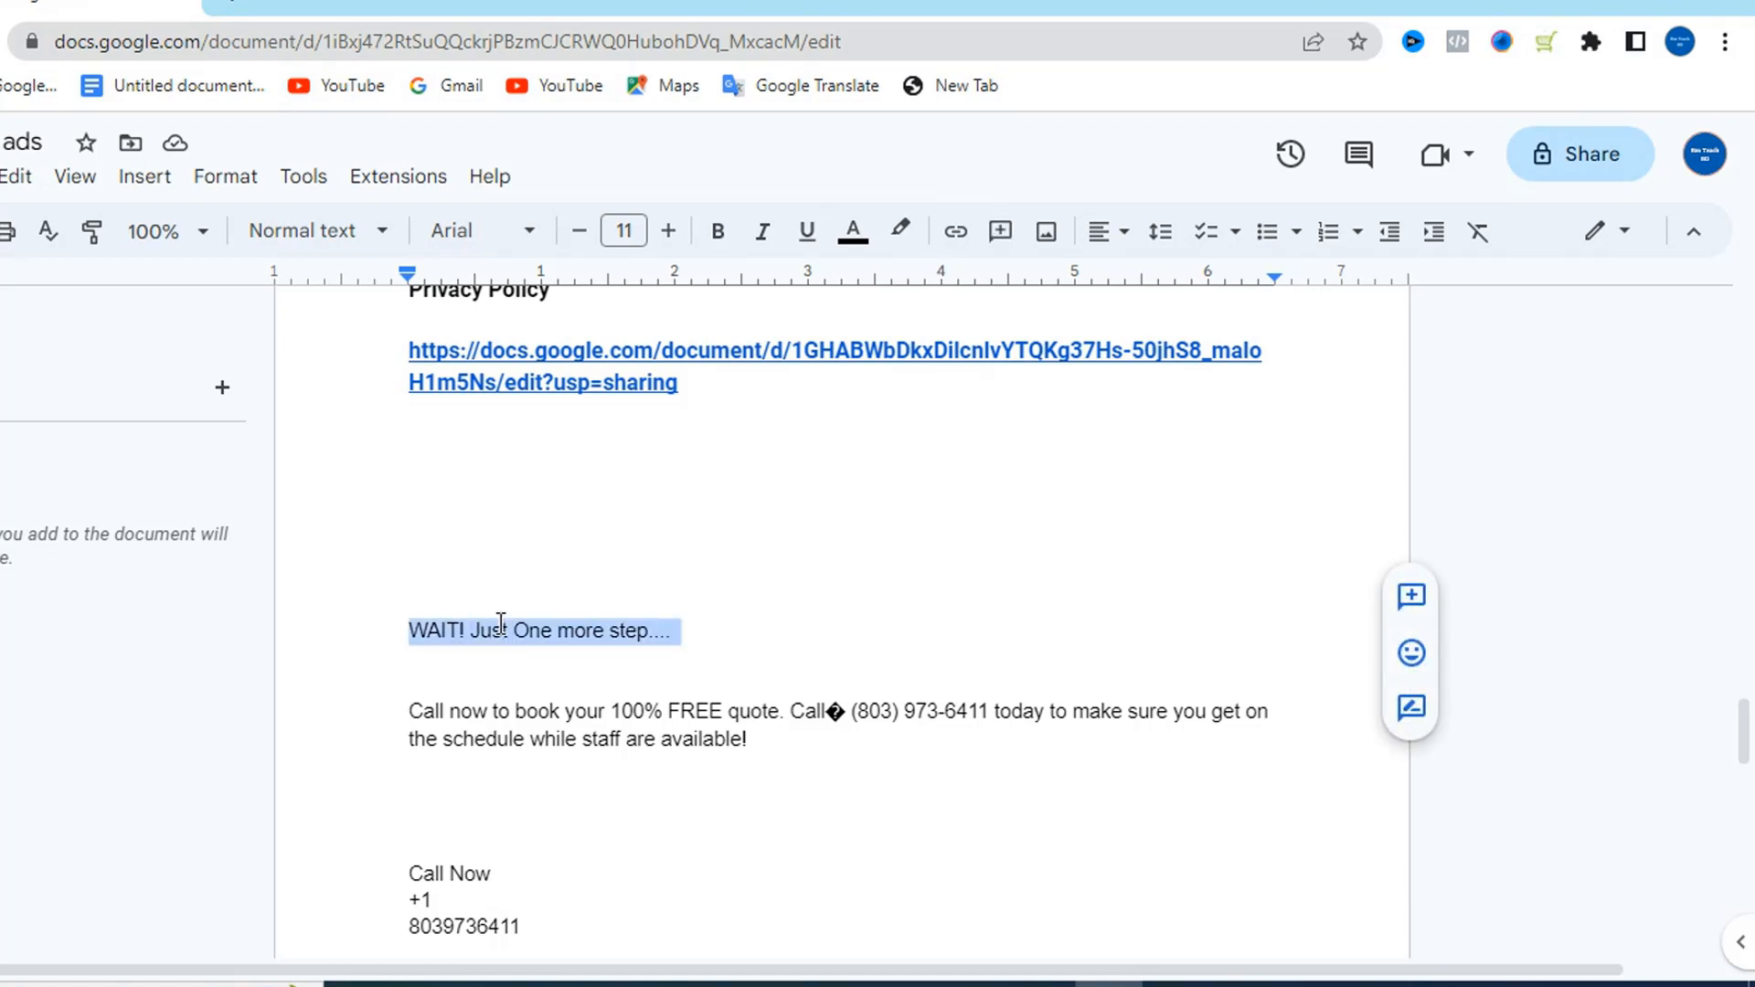
pyautogui.rightClick(499, 630)
pyautogui.click(574, 329)
pyautogui.click(973, 984)
pyautogui.moveTo(421, 395); pyautogui.dragTo(118, 394)
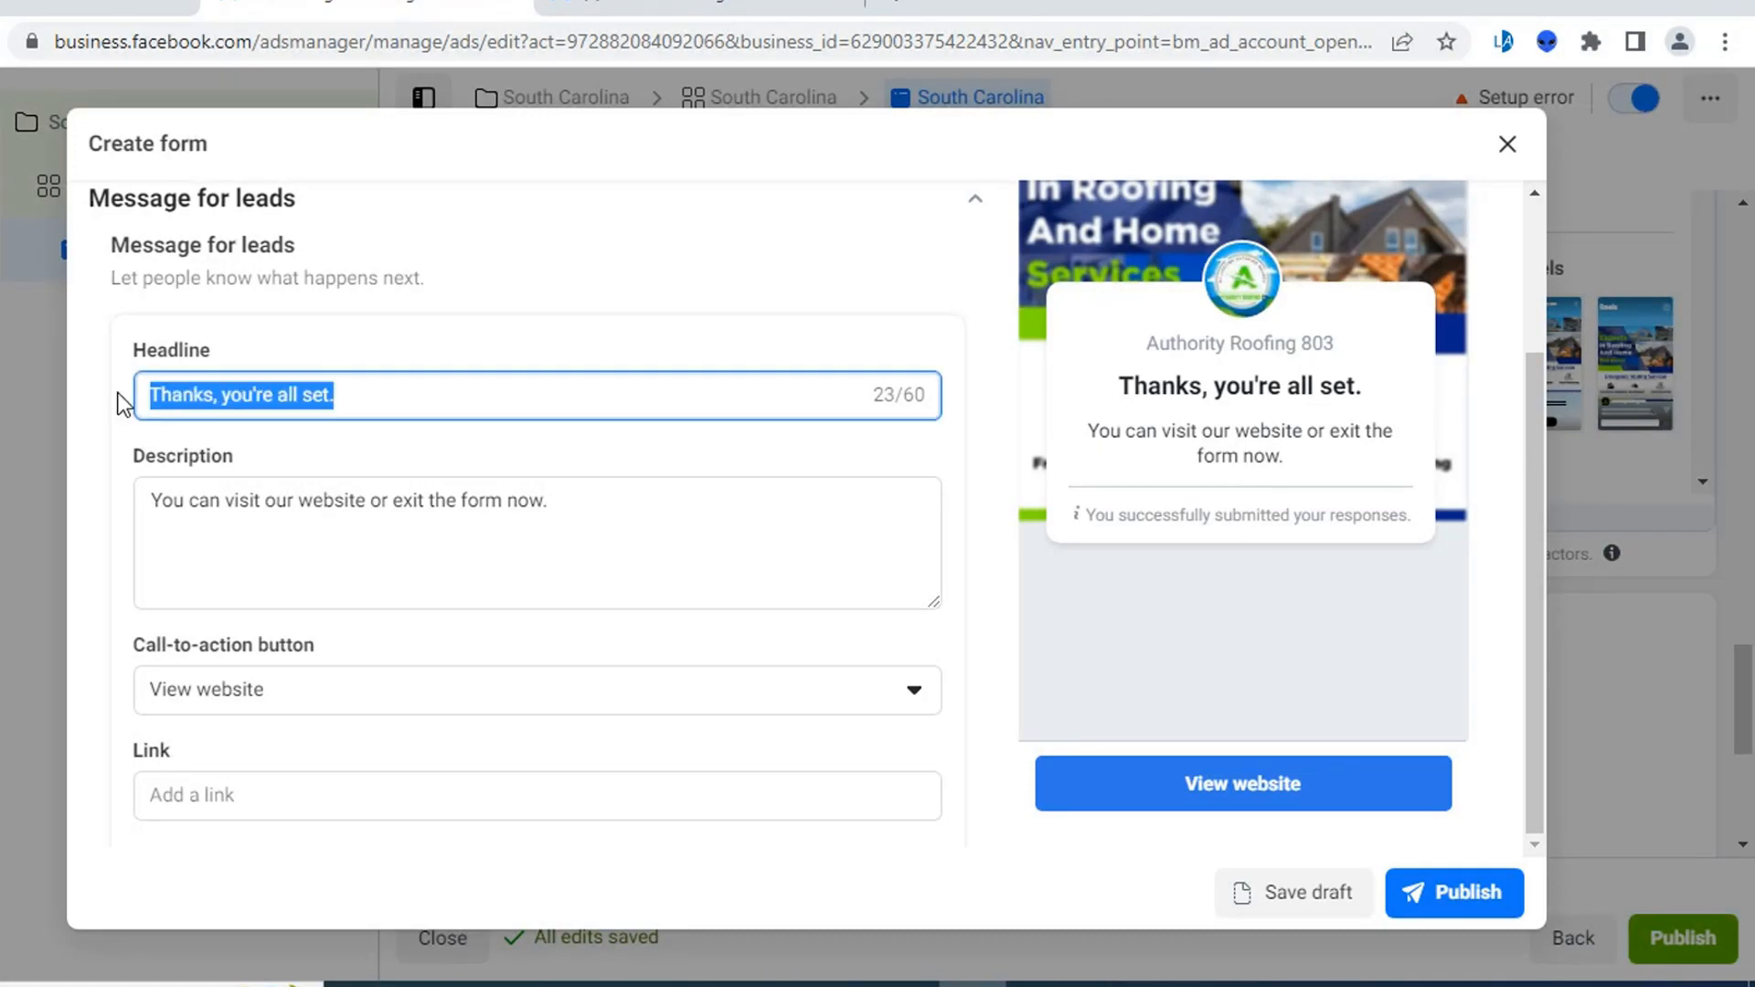
pyautogui.hotkey('ctrl', 'v')
# - Replace the description of the message for leads with the brief's text beginning "Call now to book your 100% FREE quote"
pyautogui.click(322, 502)
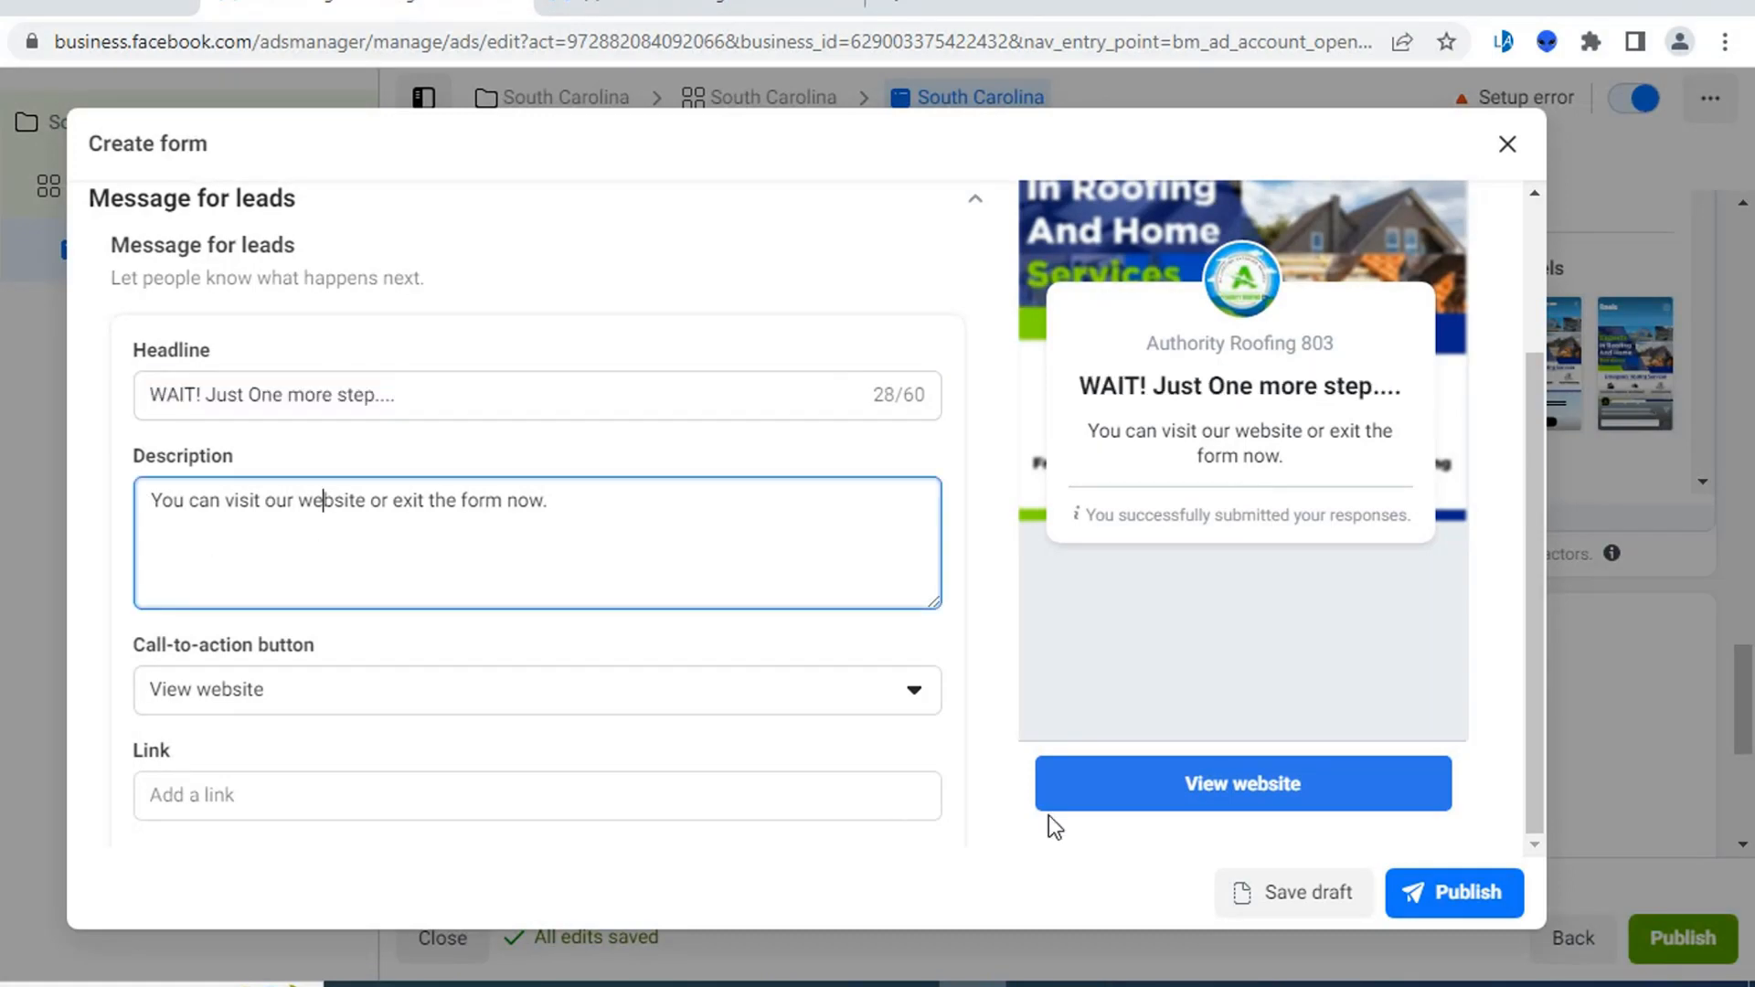
pyautogui.hotkey('alt', 'Tab')
pyautogui.moveTo(747, 739); pyautogui.dragTo(422, 699)
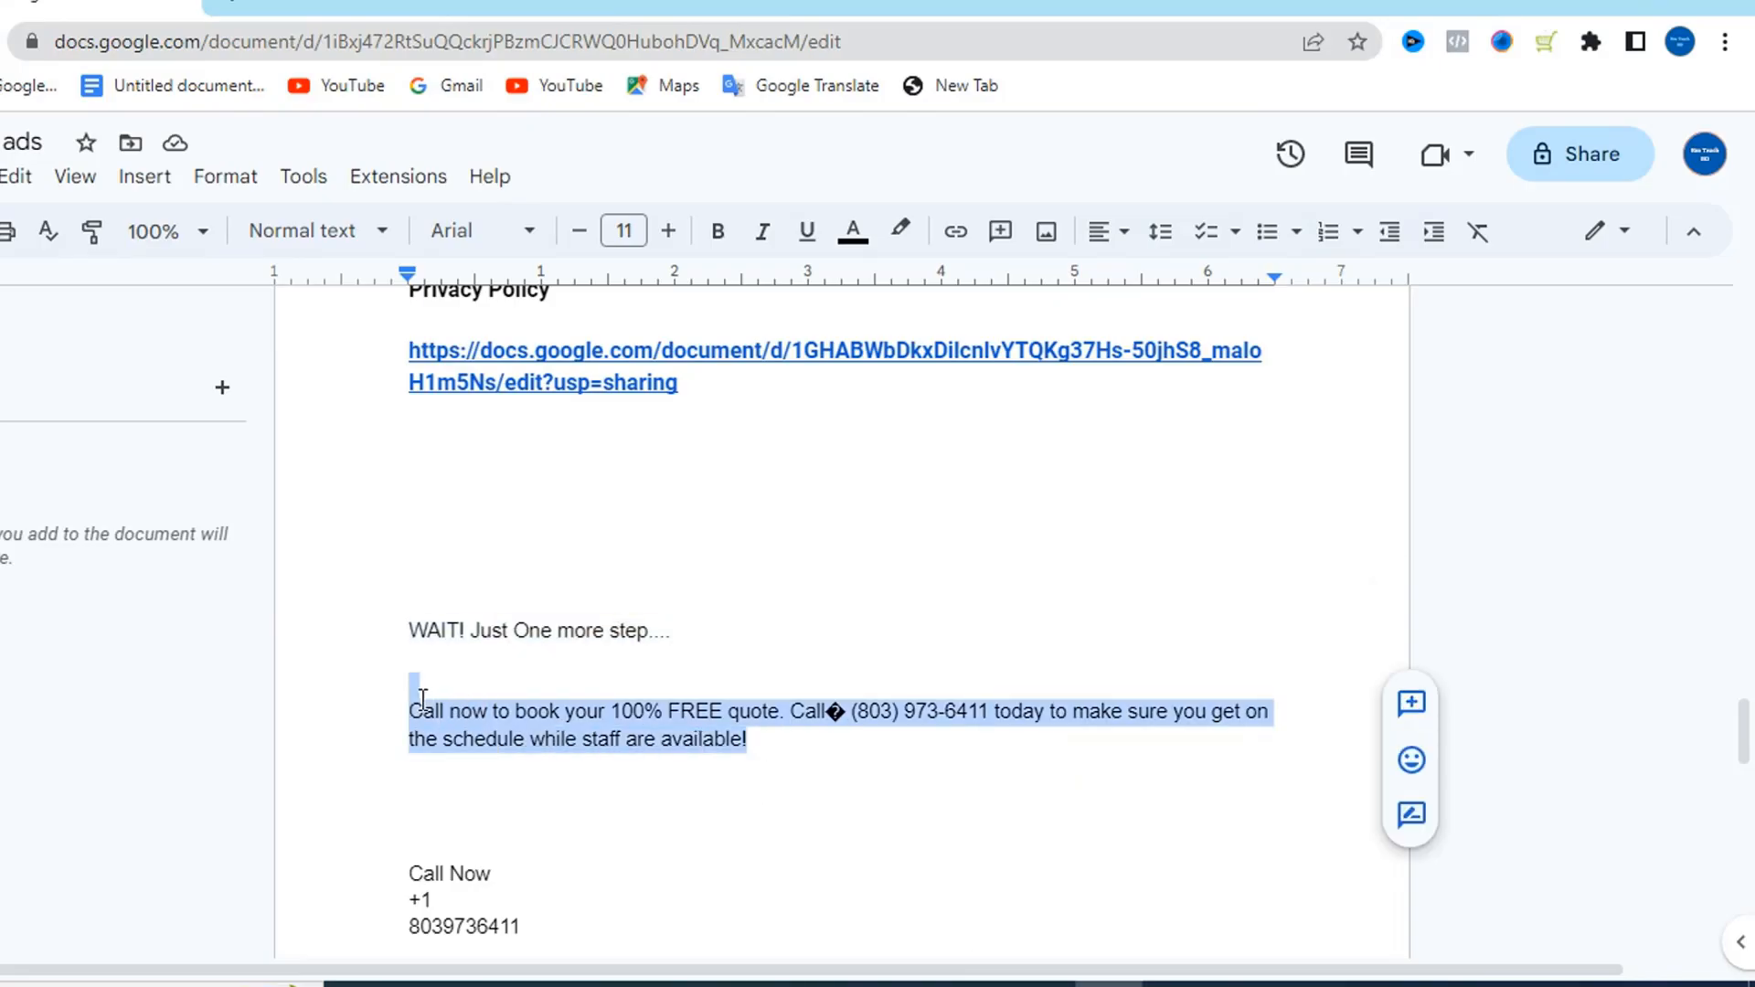
pyautogui.click(769, 752)
pyautogui.moveTo(743, 747); pyautogui.dragTo(399, 737)
pyautogui.moveTo(759, 809); pyautogui.dragTo(395, 710)
pyautogui.rightClick(453, 718)
pyautogui.press('Escape')
pyautogui.hotkey('alt', 'Tab')
pyautogui.click(650, 499)
pyautogui.moveTo(650, 499); pyautogui.dragTo(99, 509)
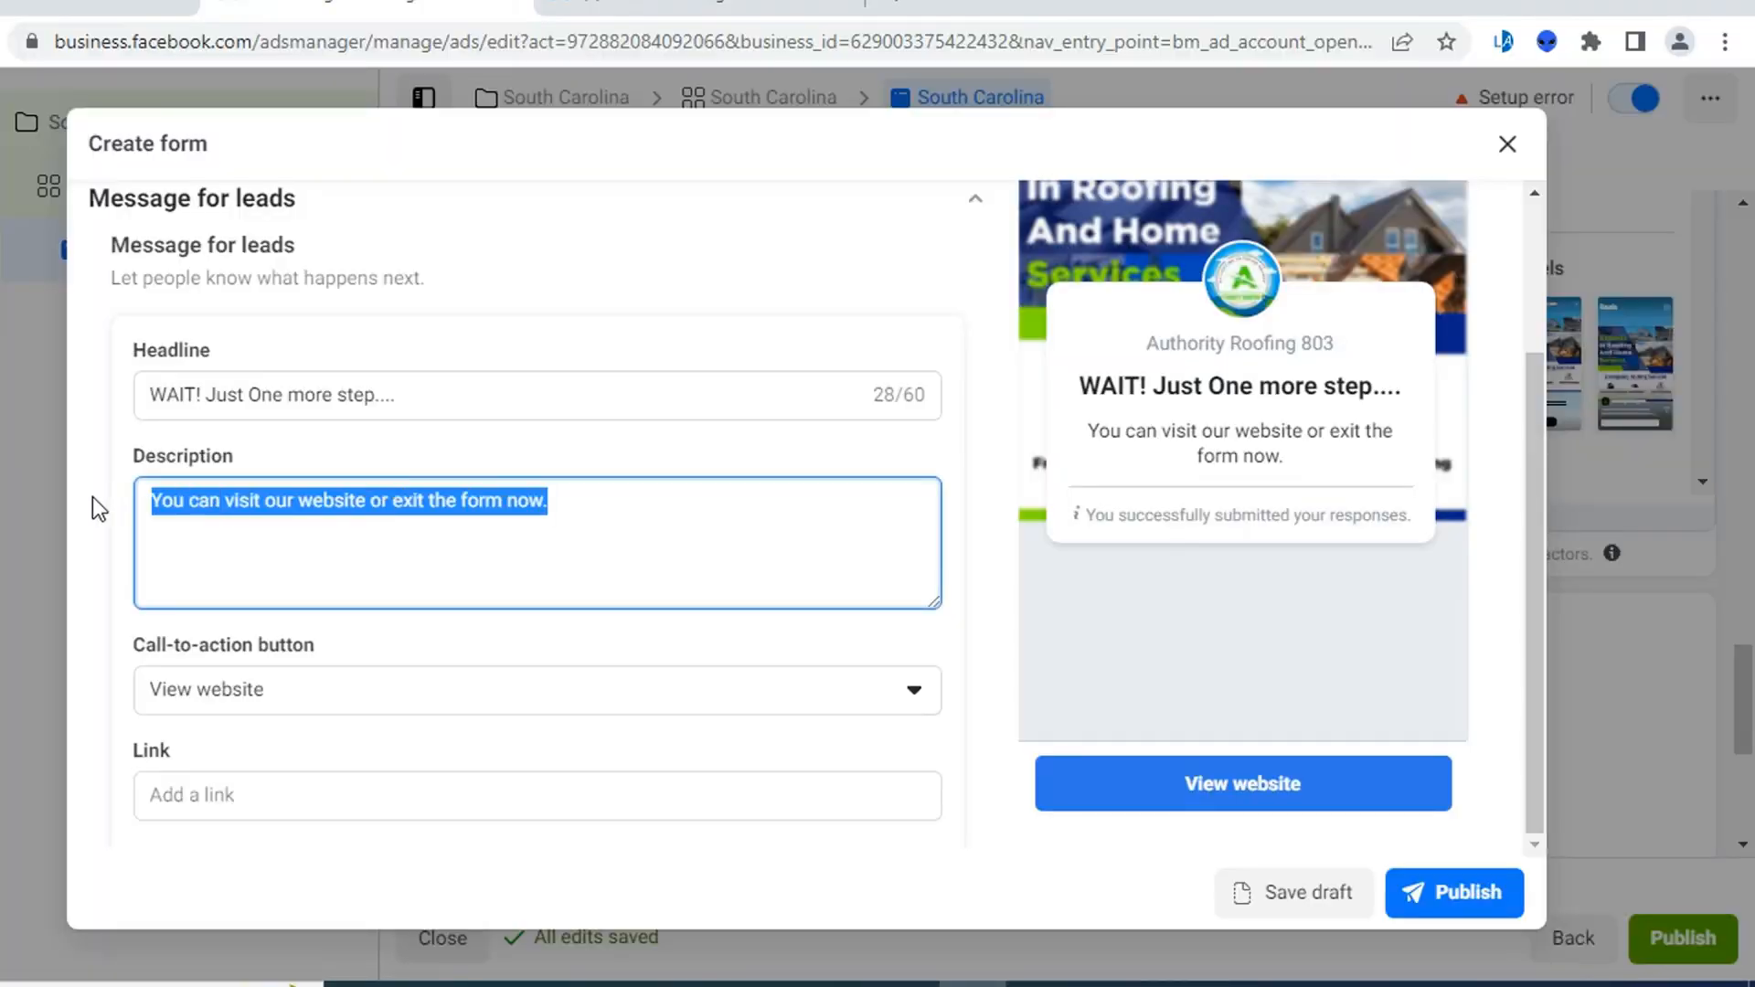
pyautogui.hotkey('ctrl', 'v')
pyautogui.scroll(-2, 549, 581)
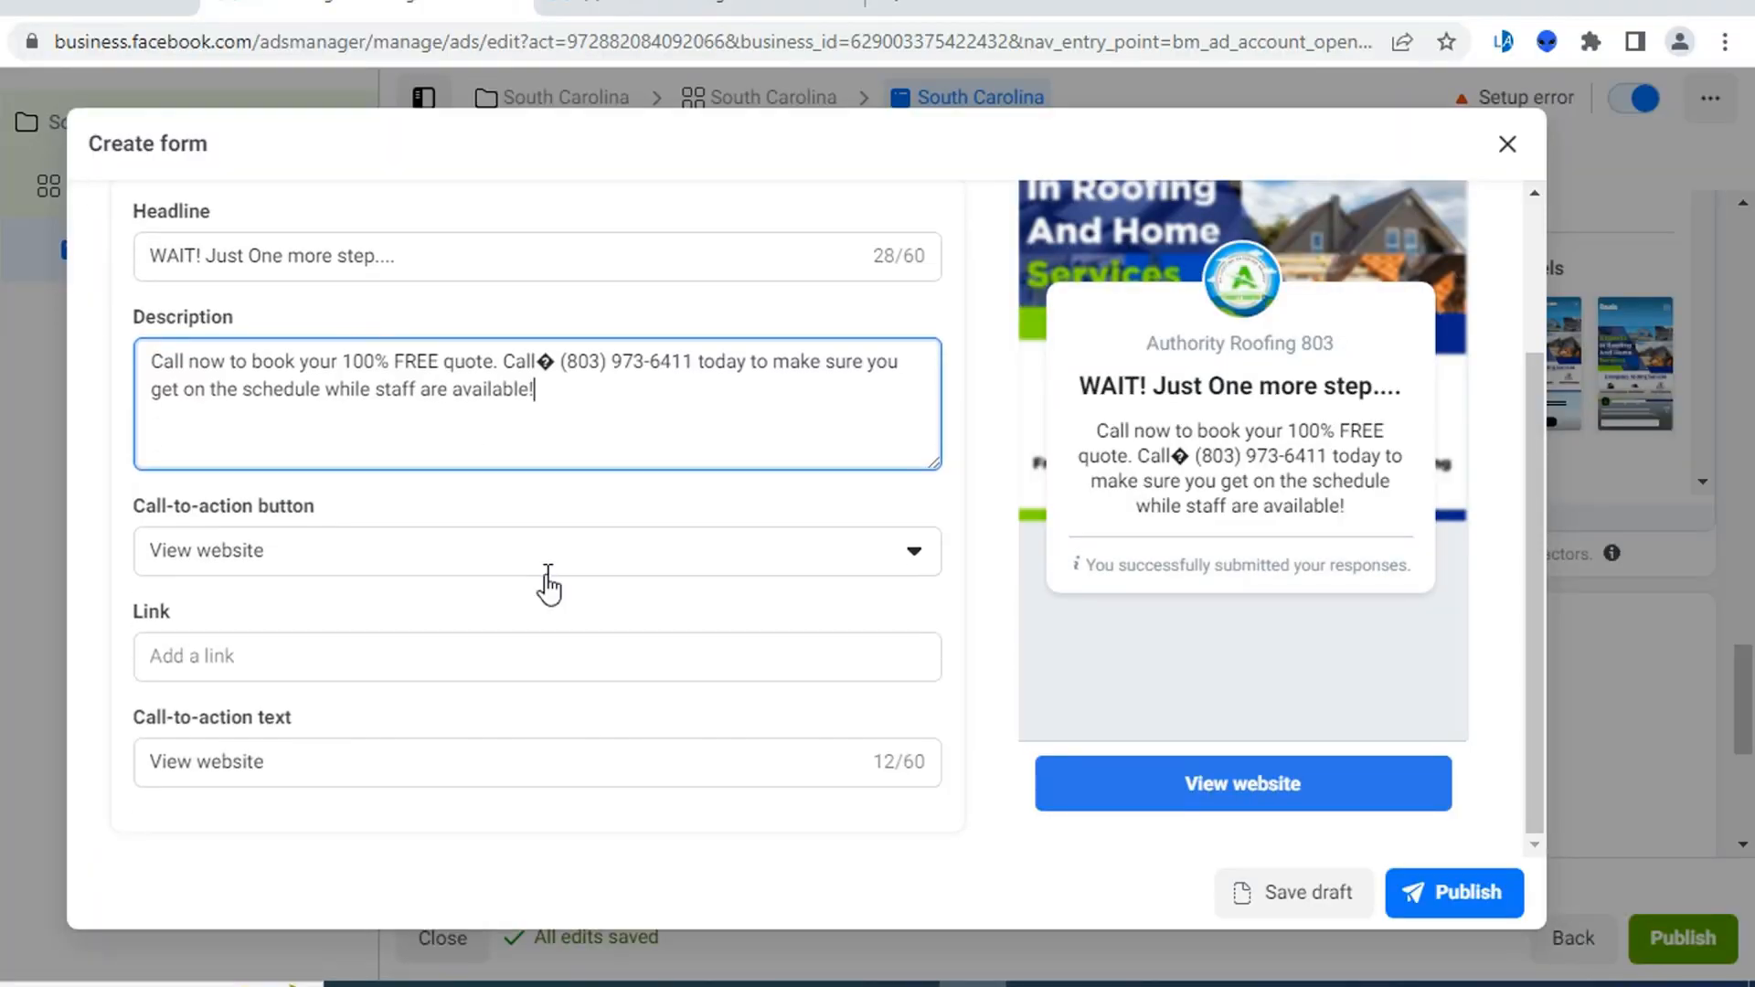
# - Set the call-to-action button of the message for leads to Call business
pyautogui.click(411, 564)
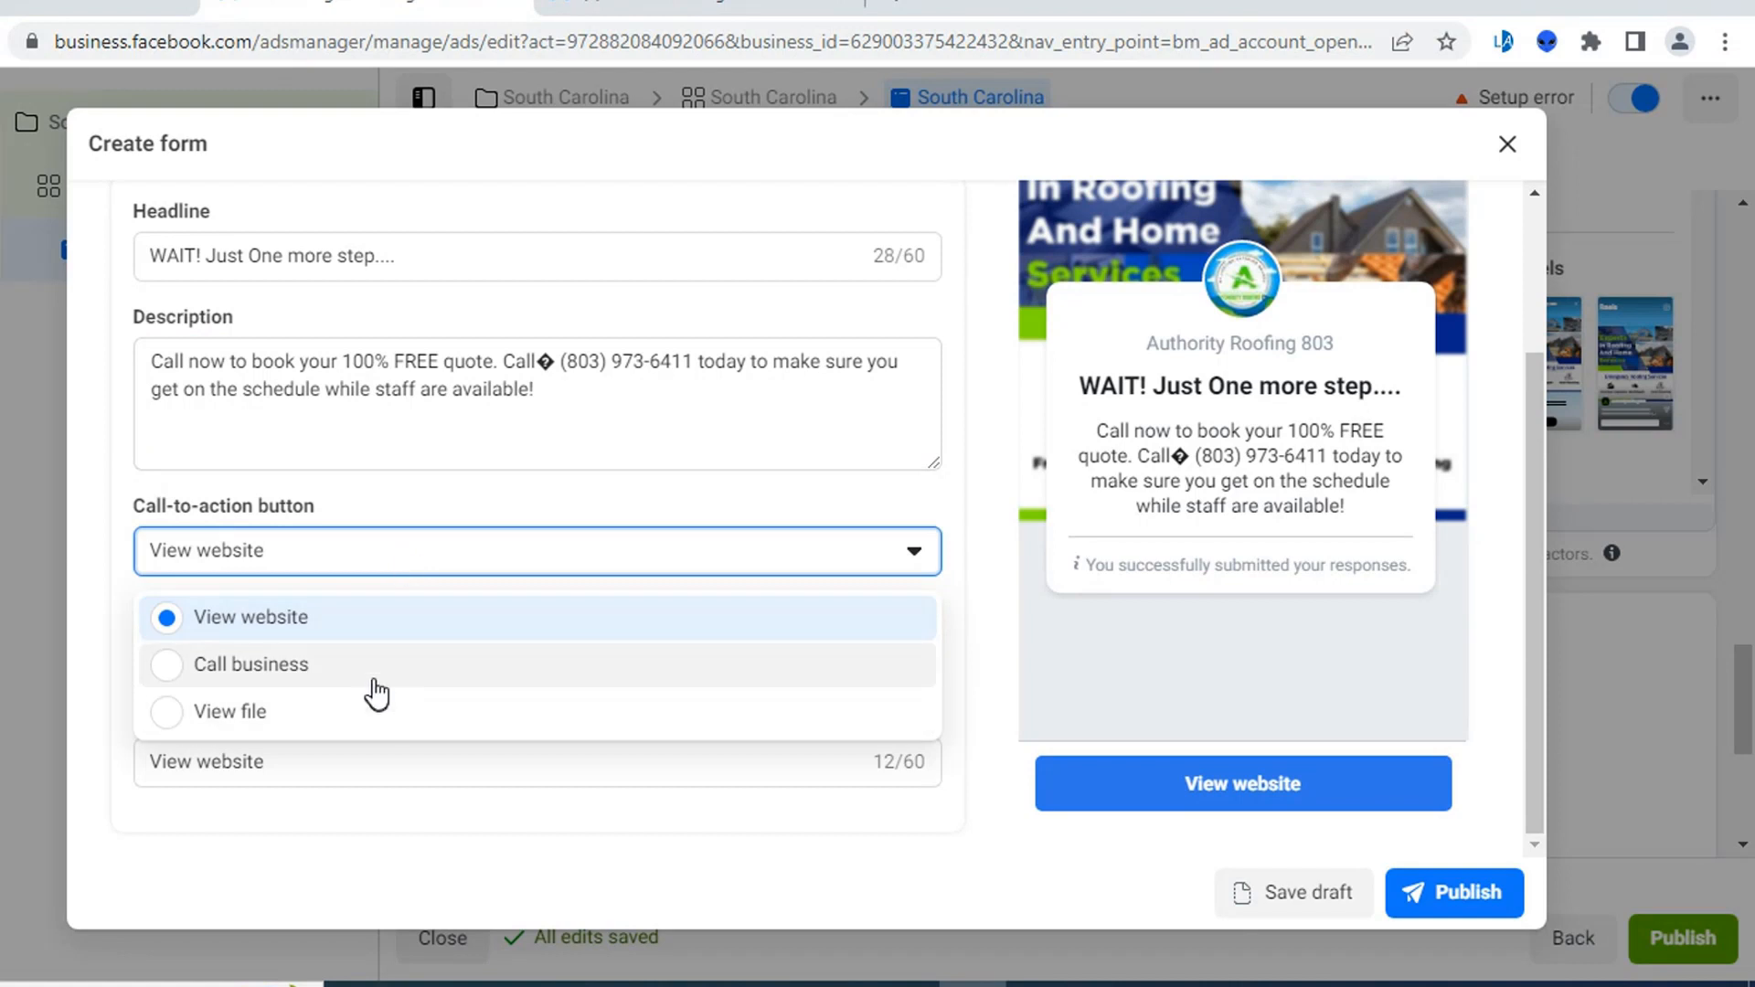
pyautogui.click(384, 666)
pyautogui.click(469, 660)
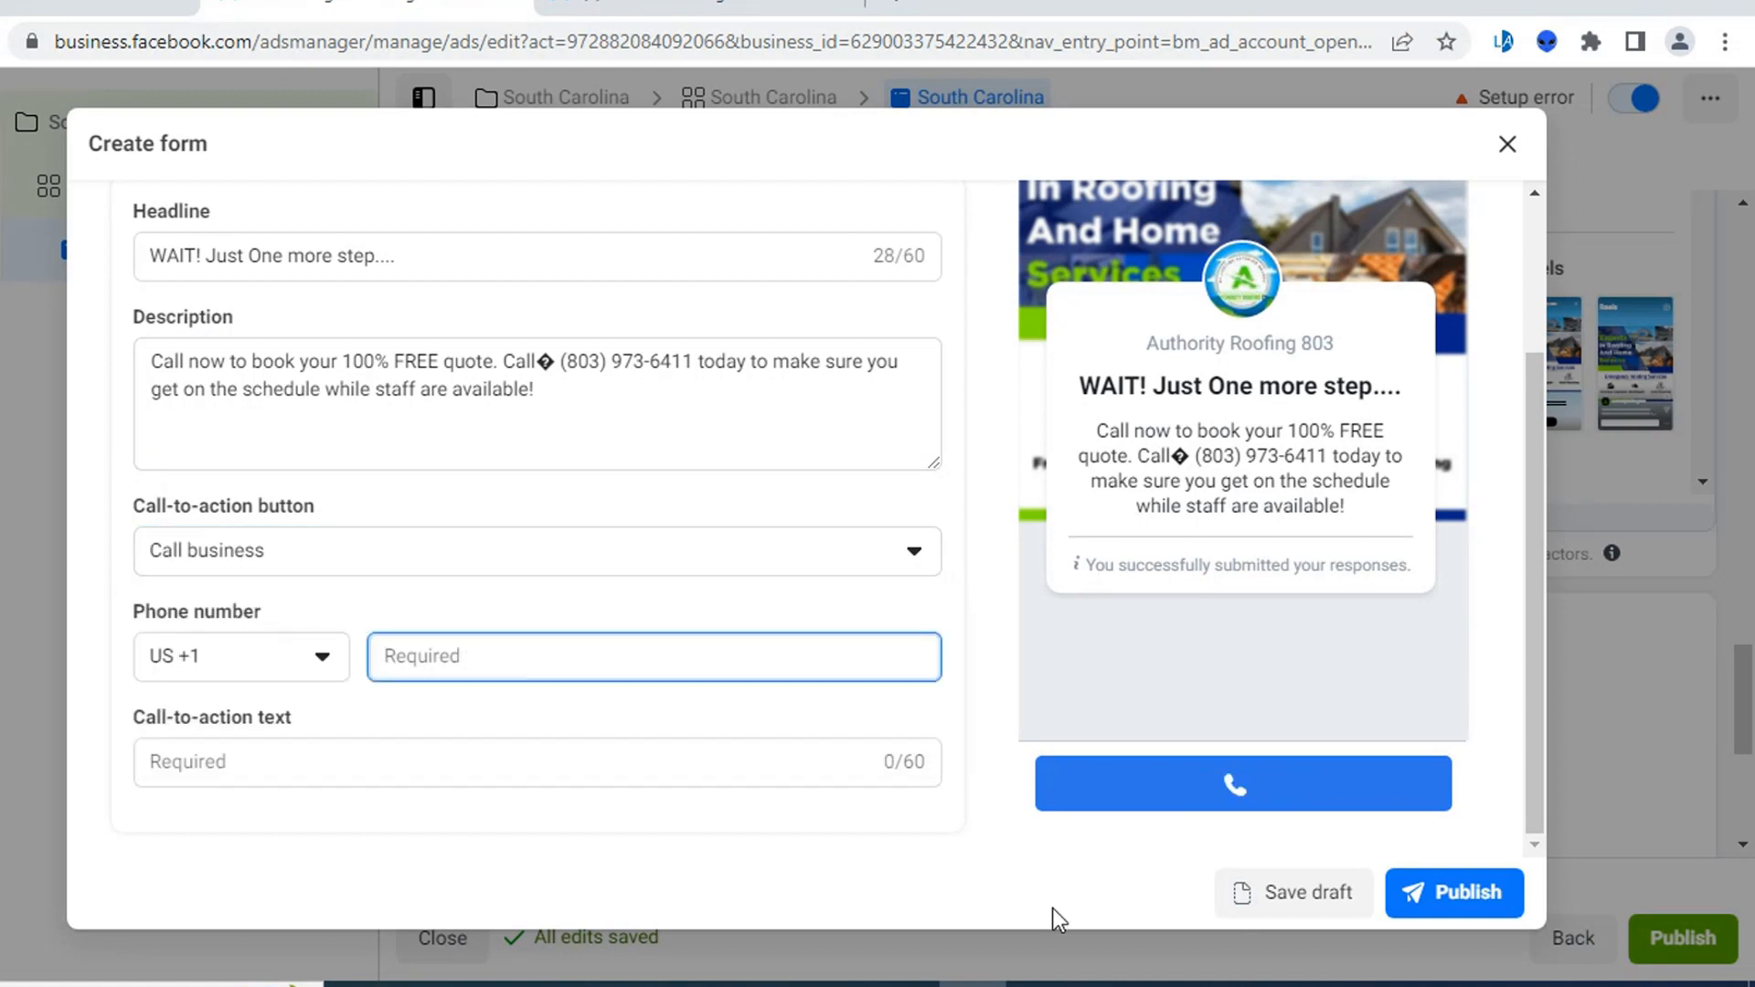
# - Copy the business phone number from the Google Docs brief into the call-to-action's phone number
pyautogui.hotkey('alt', 'Tab')
pyautogui.scroll(-2, 627, 686)
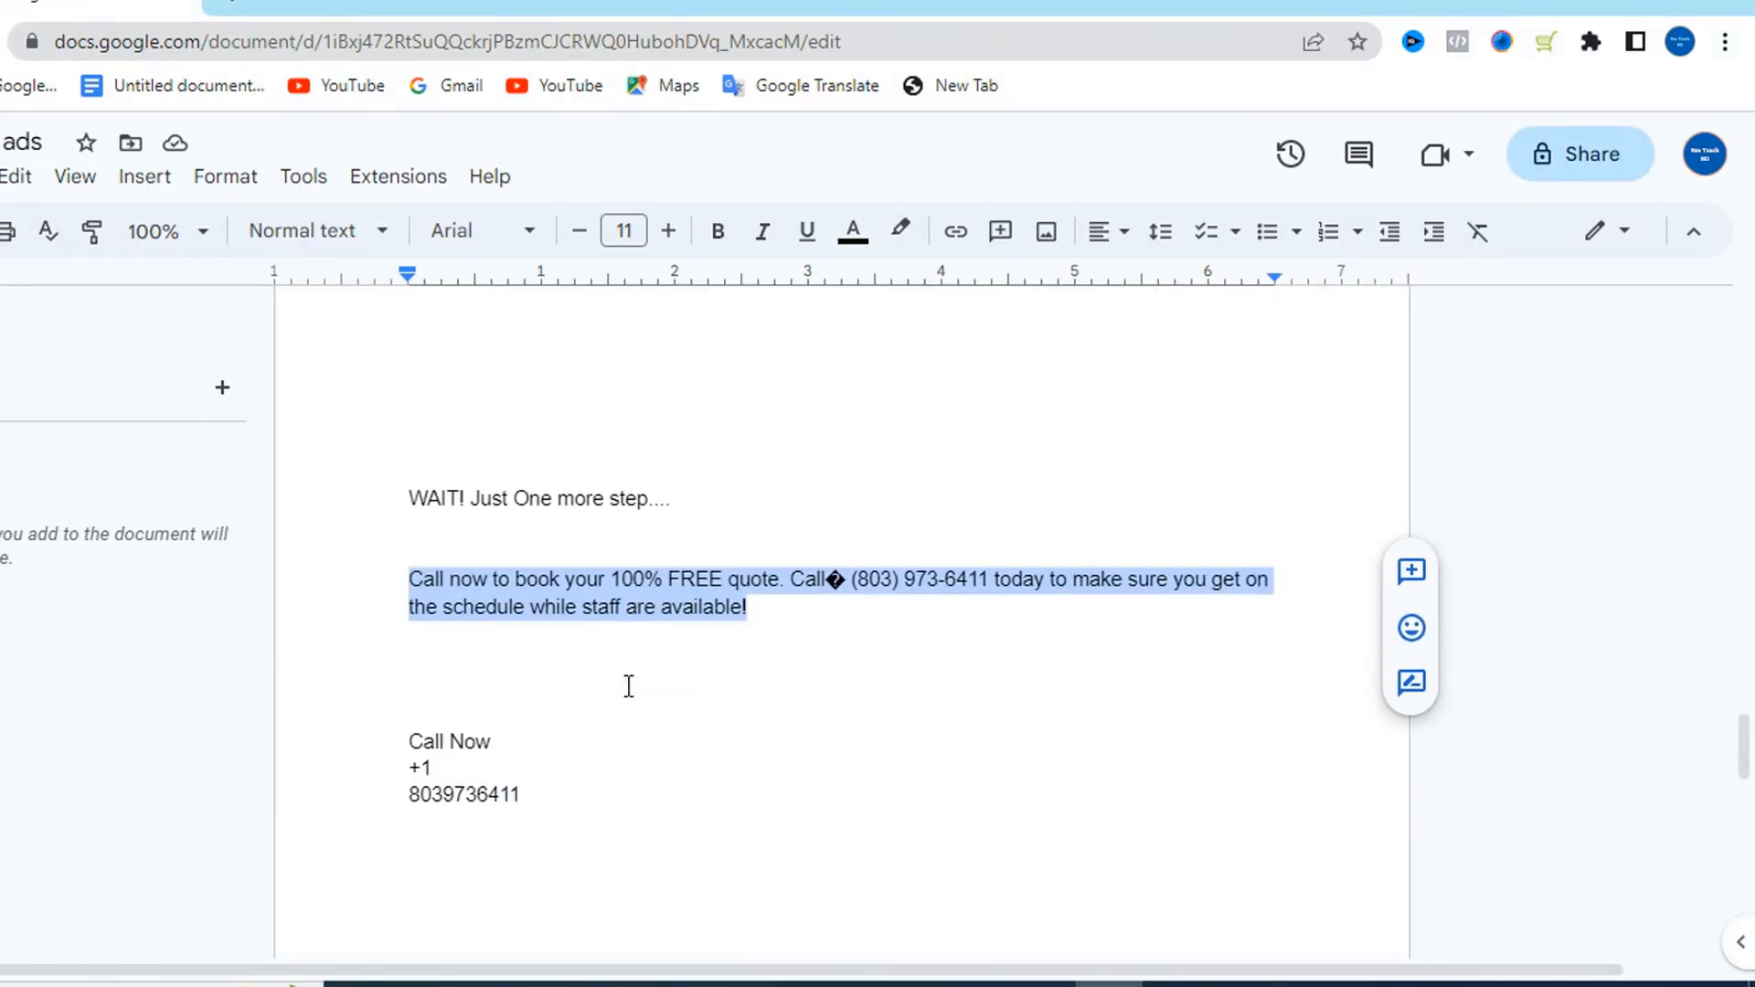
pyautogui.click(985, 582)
pyautogui.moveTo(554, 797); pyautogui.dragTo(387, 795)
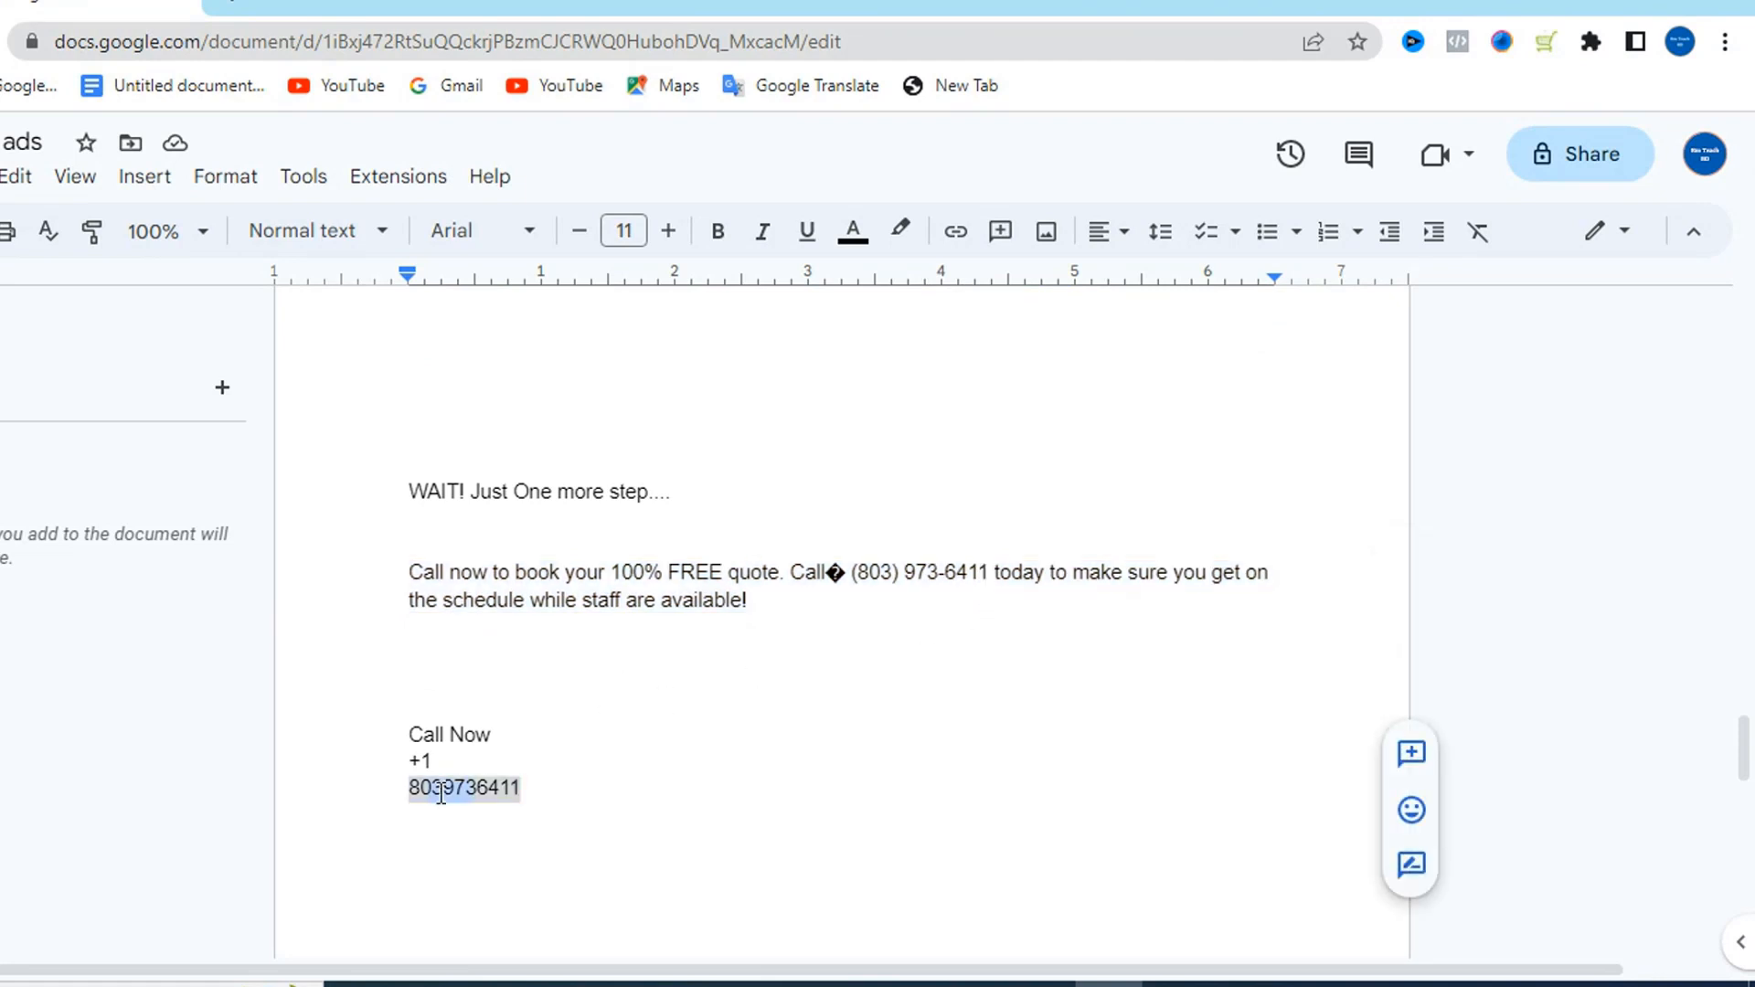
pyautogui.rightClick(443, 788)
pyautogui.click(574, 340)
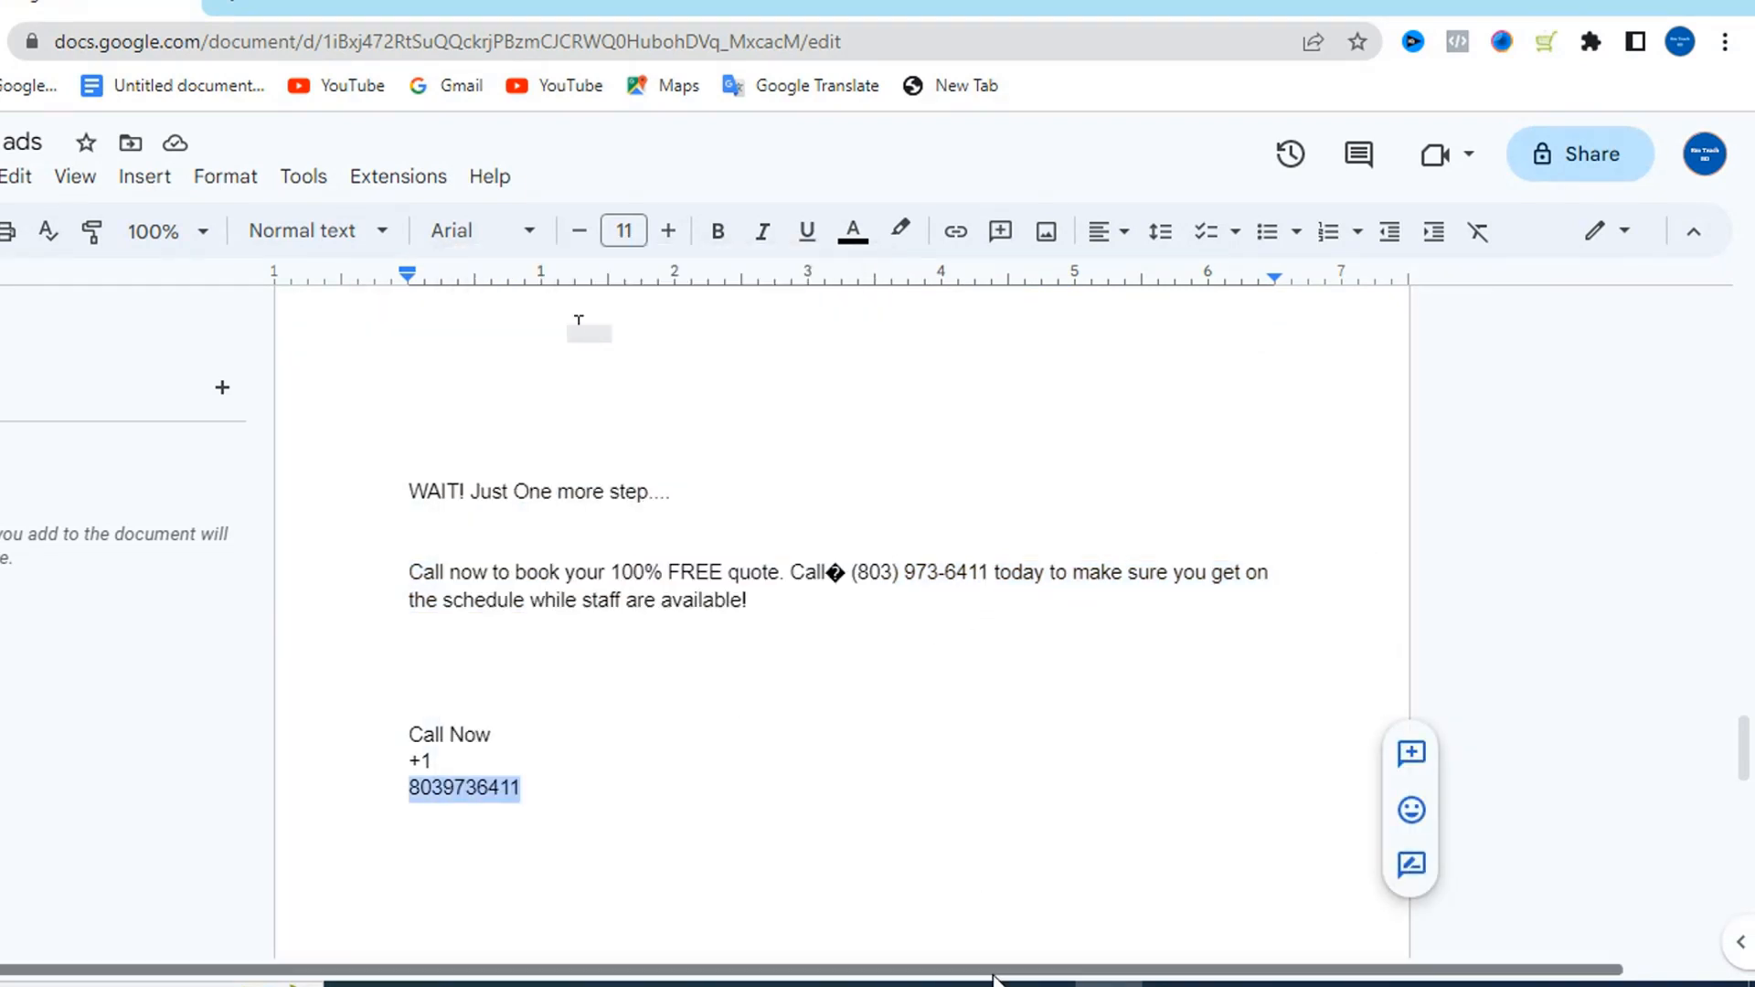
pyautogui.hotkey('alt', 'Tab')
pyautogui.click(430, 658)
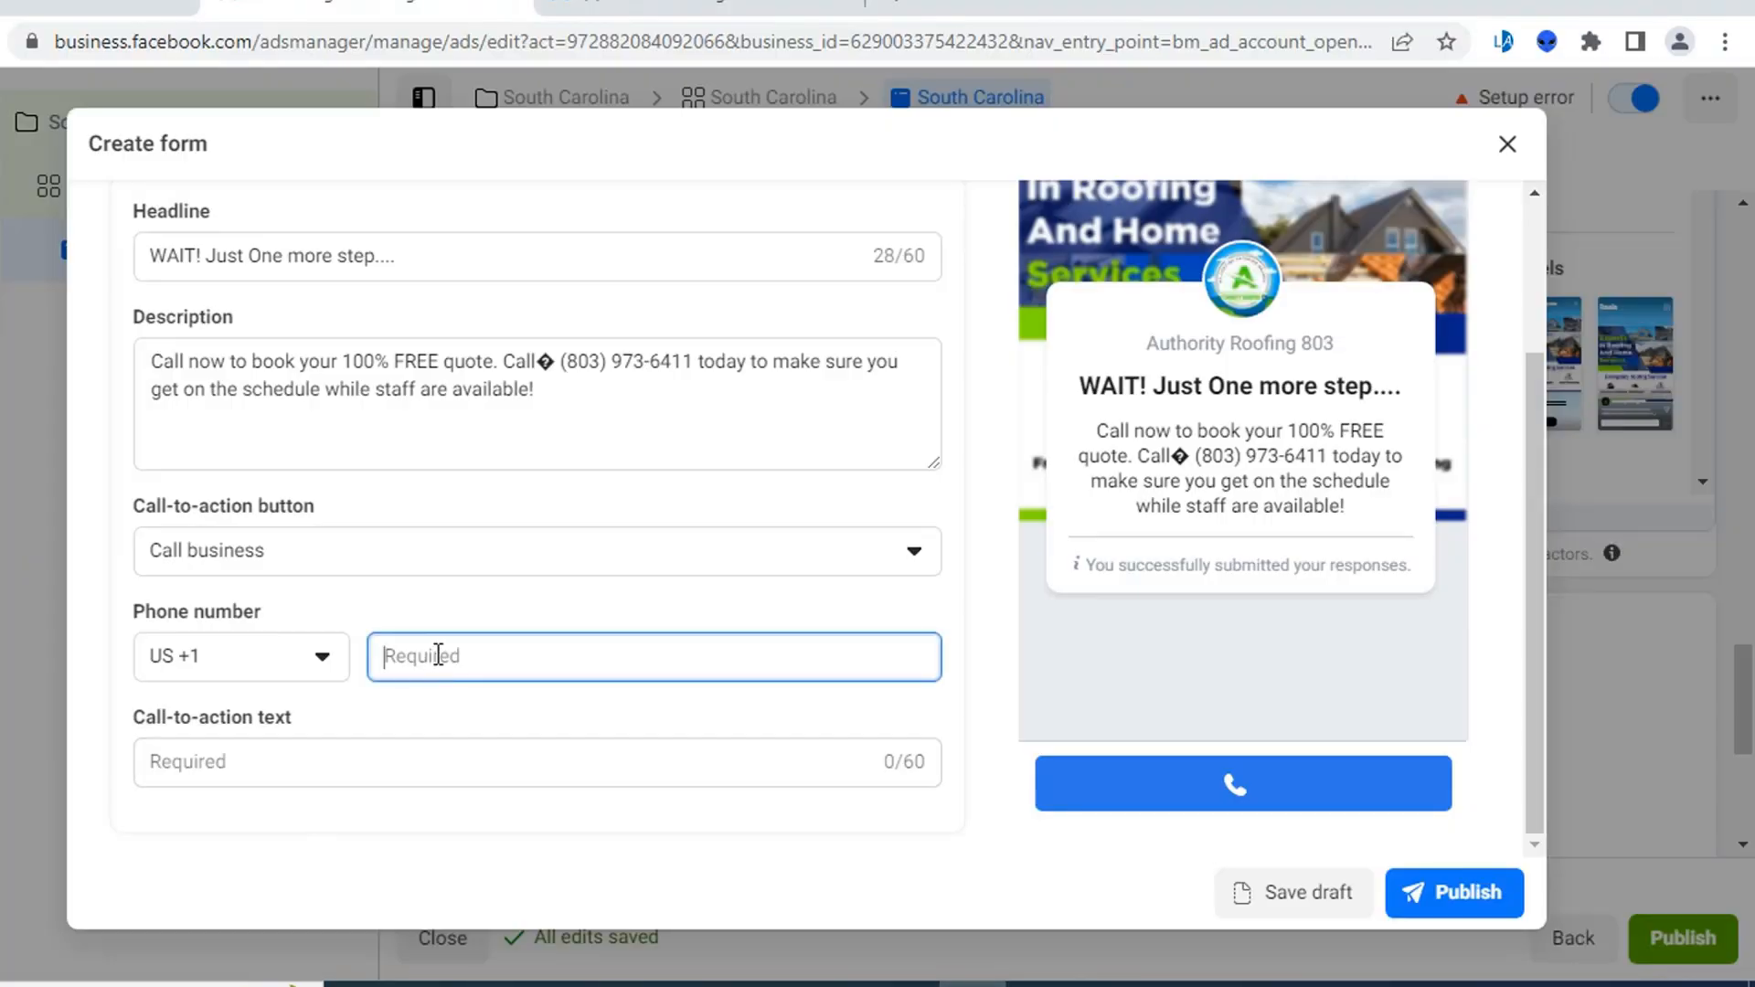
# - Copy "Call Now" from the Google Docs brief into the call-to-action text of the message for leads
pyautogui.click(242, 726)
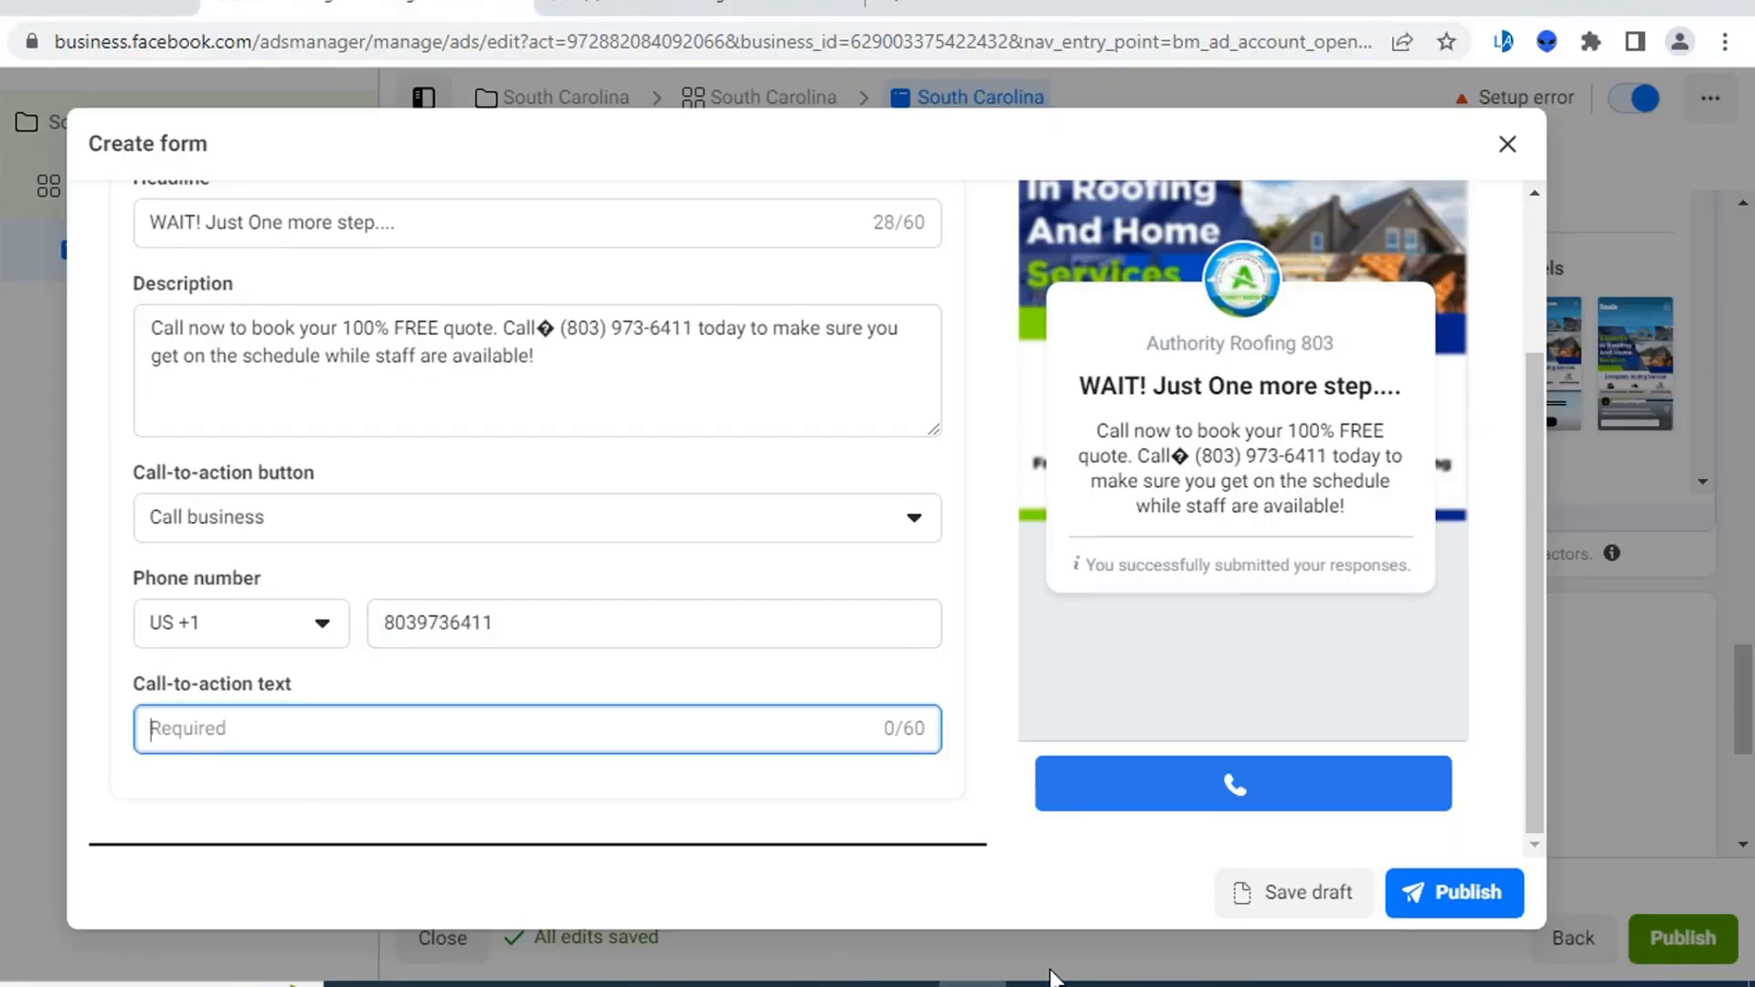
pyautogui.hotkey('alt', 'Tab')
pyautogui.scroll(-1, 686, 799)
pyautogui.scroll(1, 595, 777)
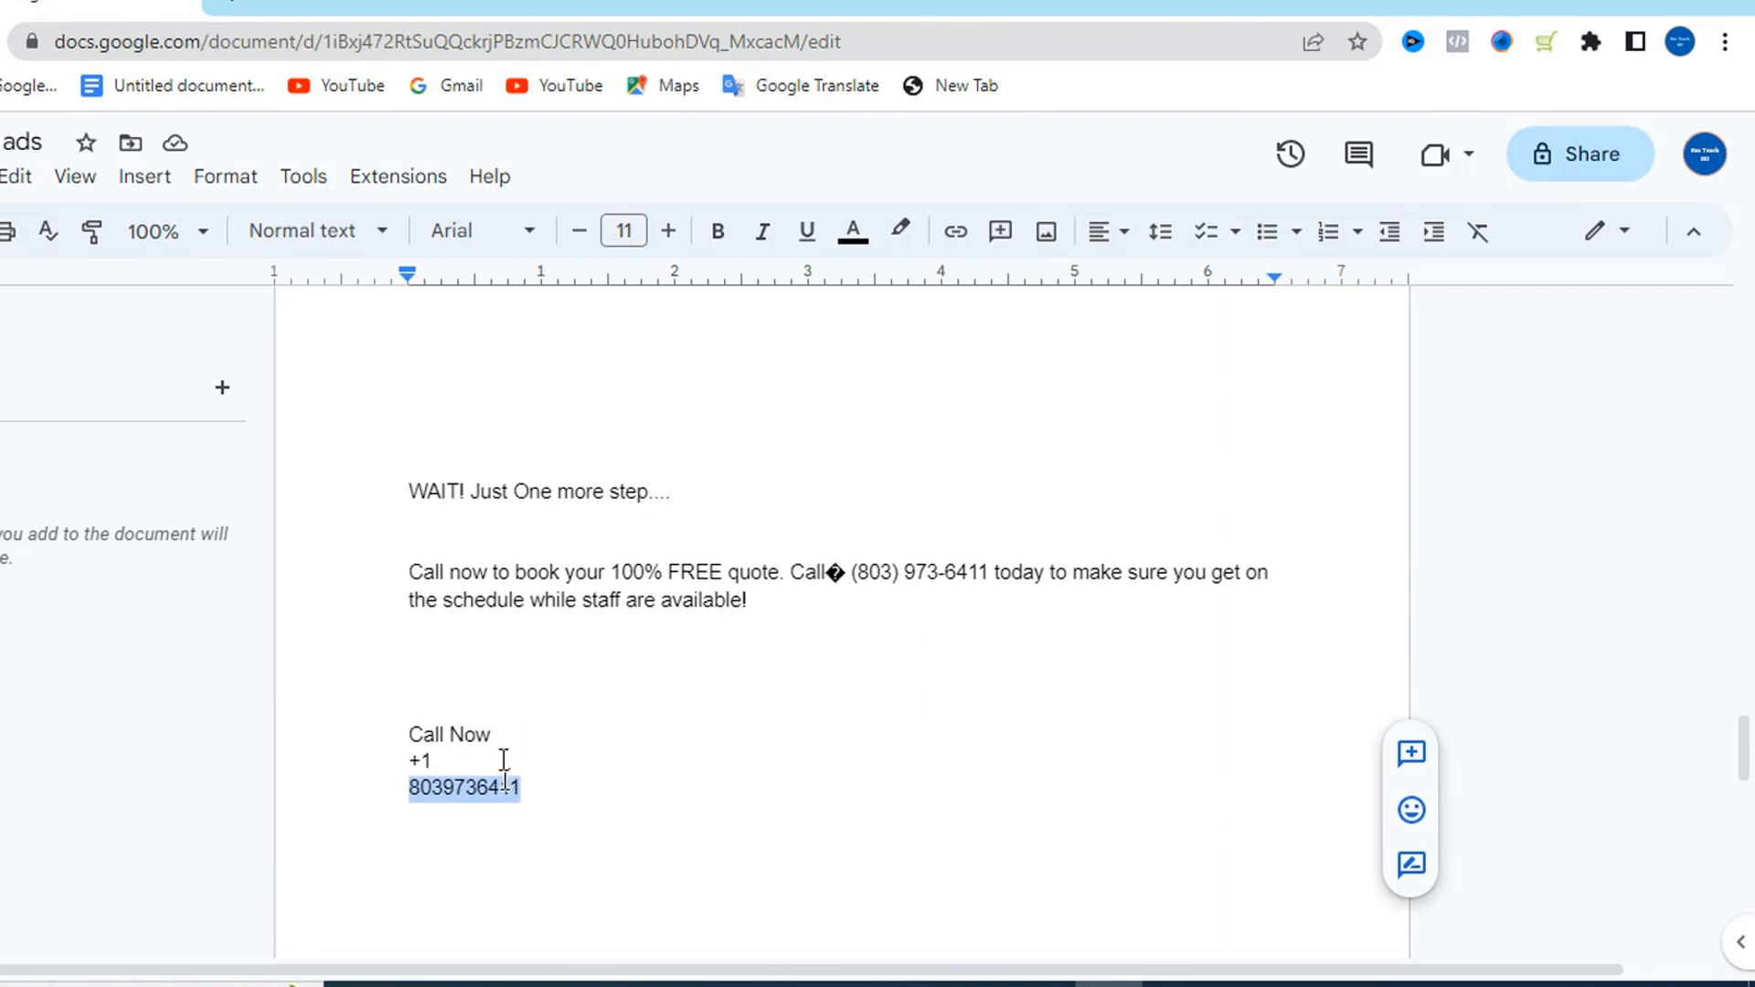
pyautogui.moveTo(494, 737); pyautogui.dragTo(408, 738)
pyautogui.rightClick(432, 734)
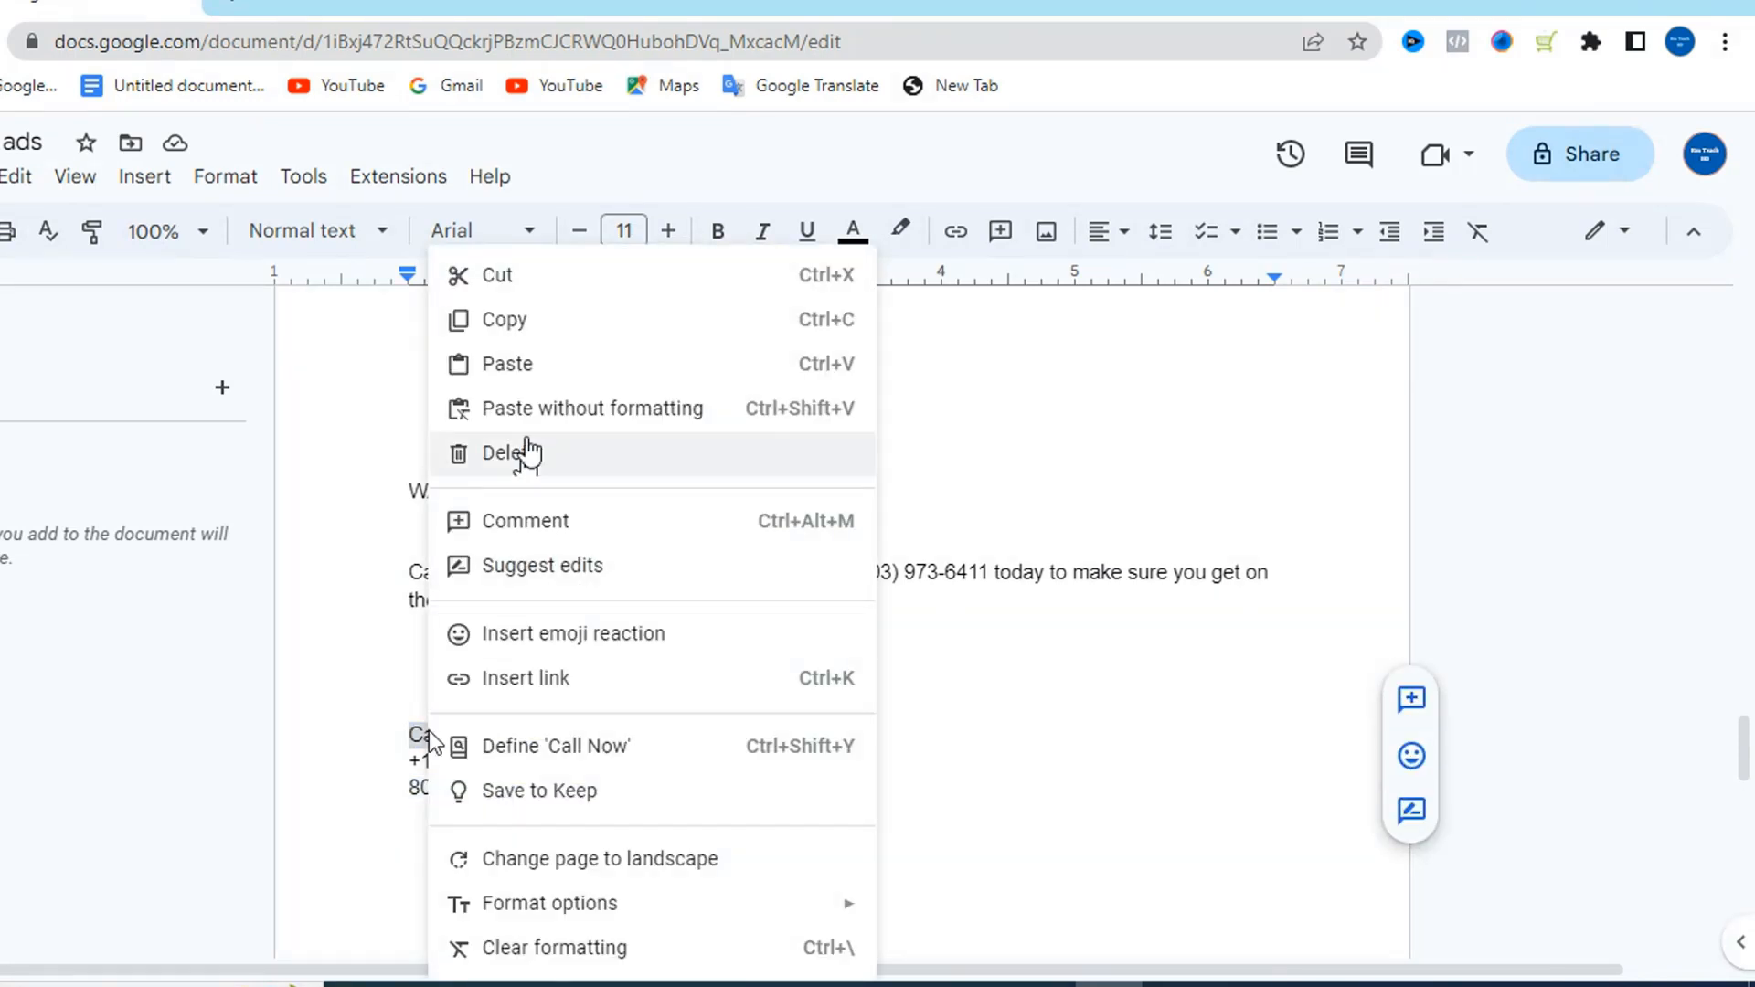
pyautogui.click(567, 321)
pyautogui.click(974, 983)
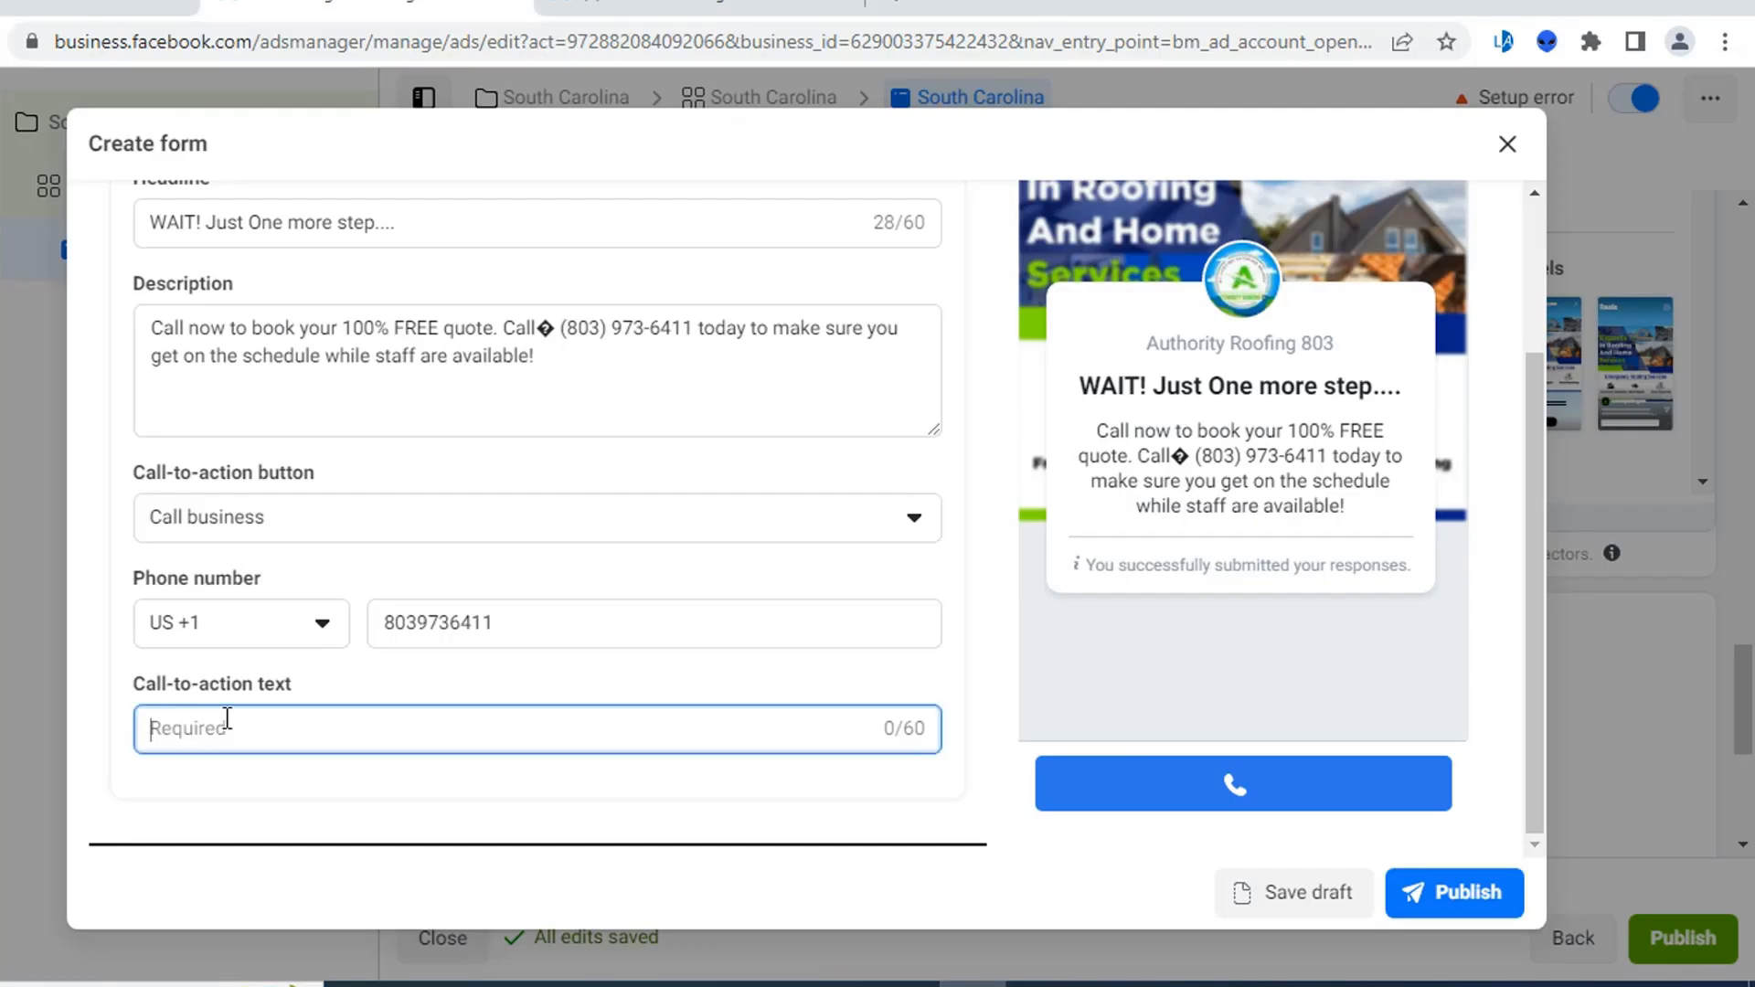
pyautogui.hotkey('ctrl', 'v')
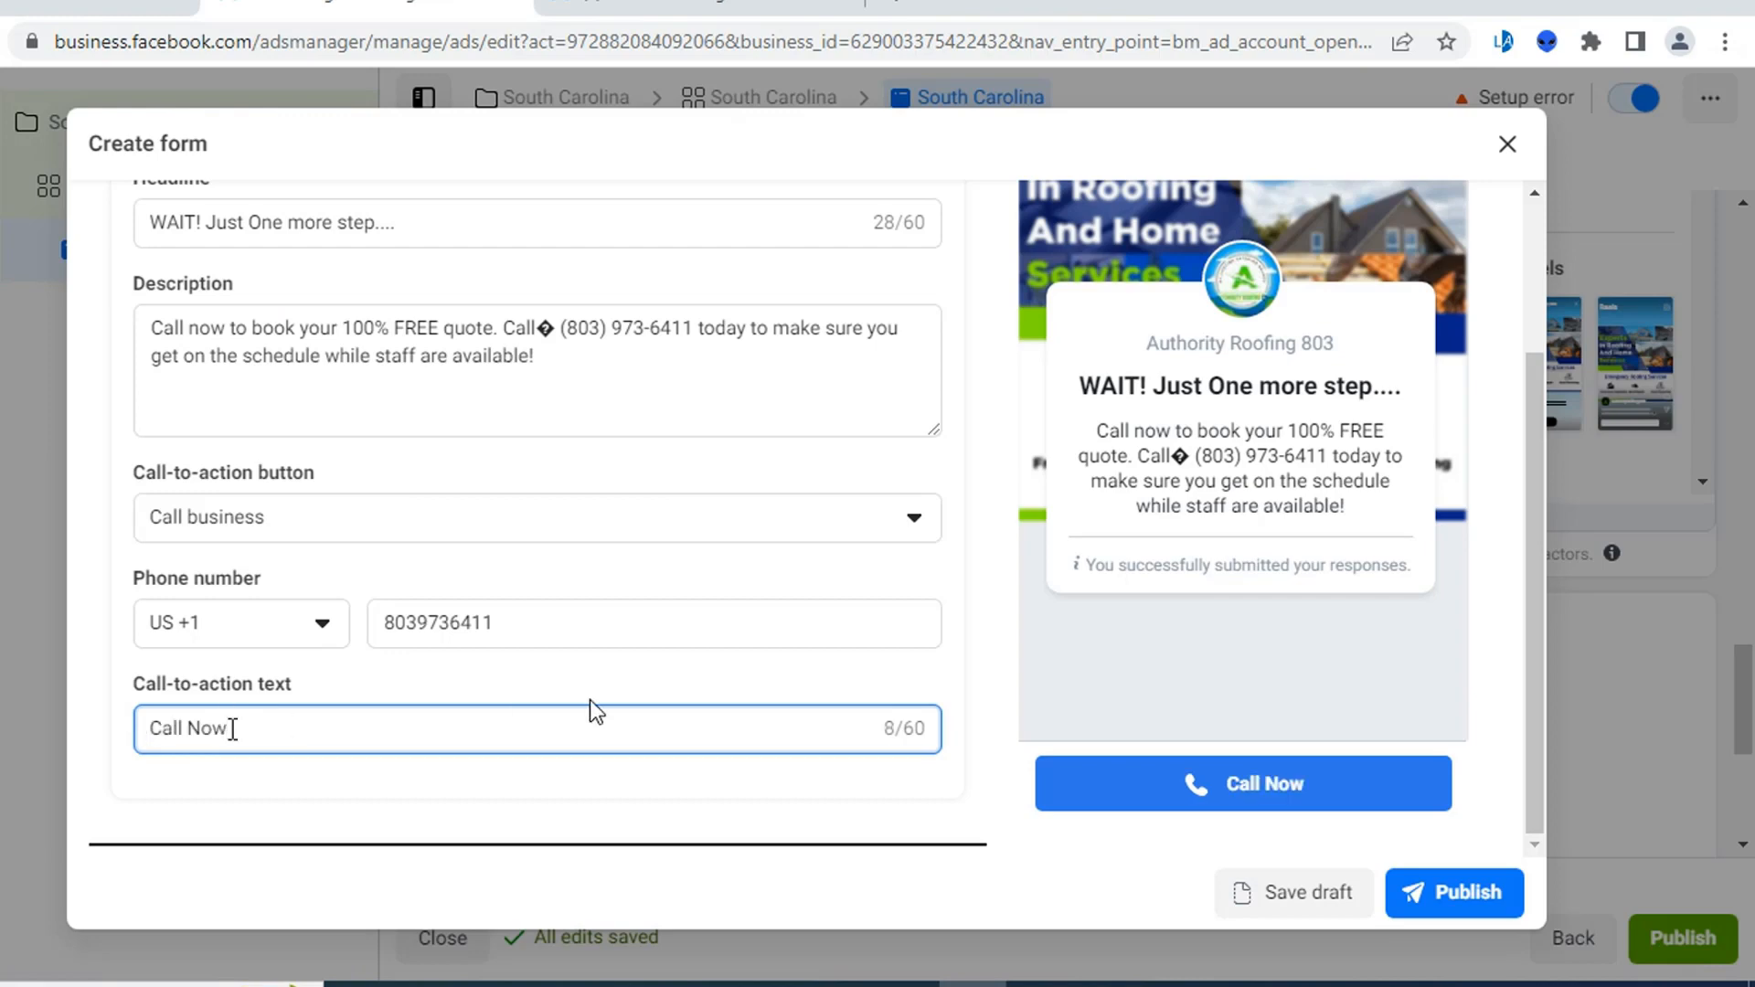
# - Return the form preview to its first page and review the intro and custom questions
pyautogui.scroll(10, 651, 672)
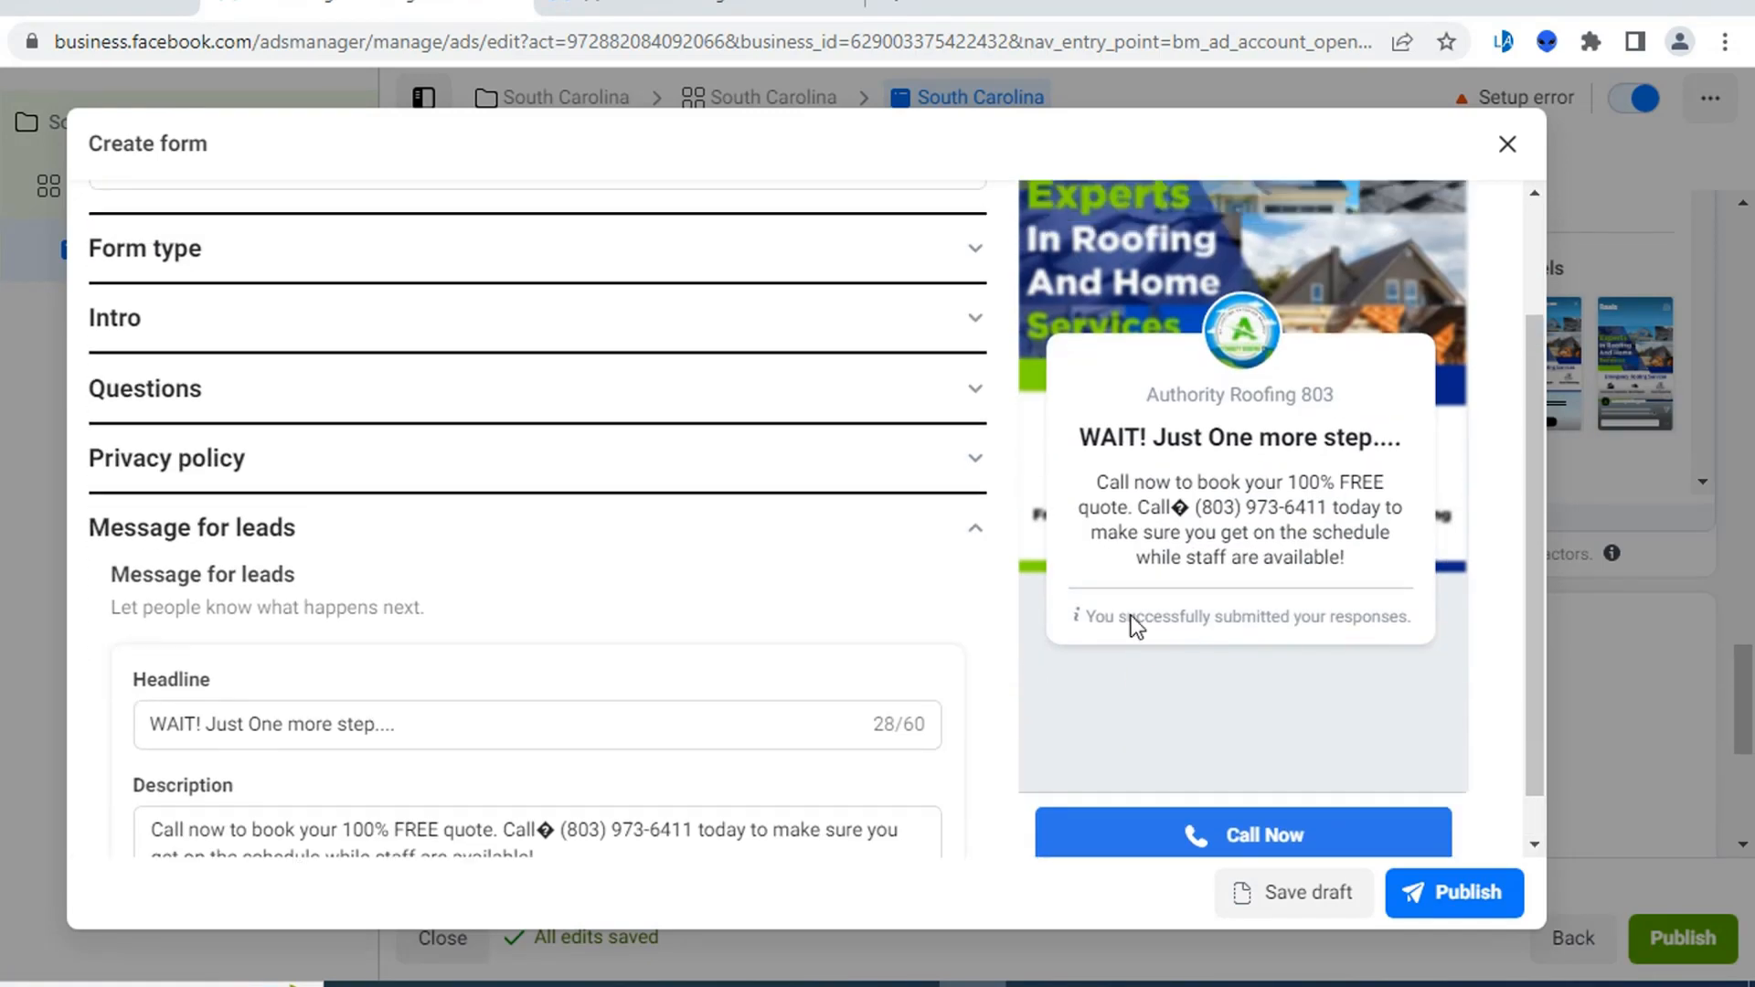
pyautogui.click(1386, 245)
pyautogui.click(1385, 245)
pyautogui.click(1386, 245)
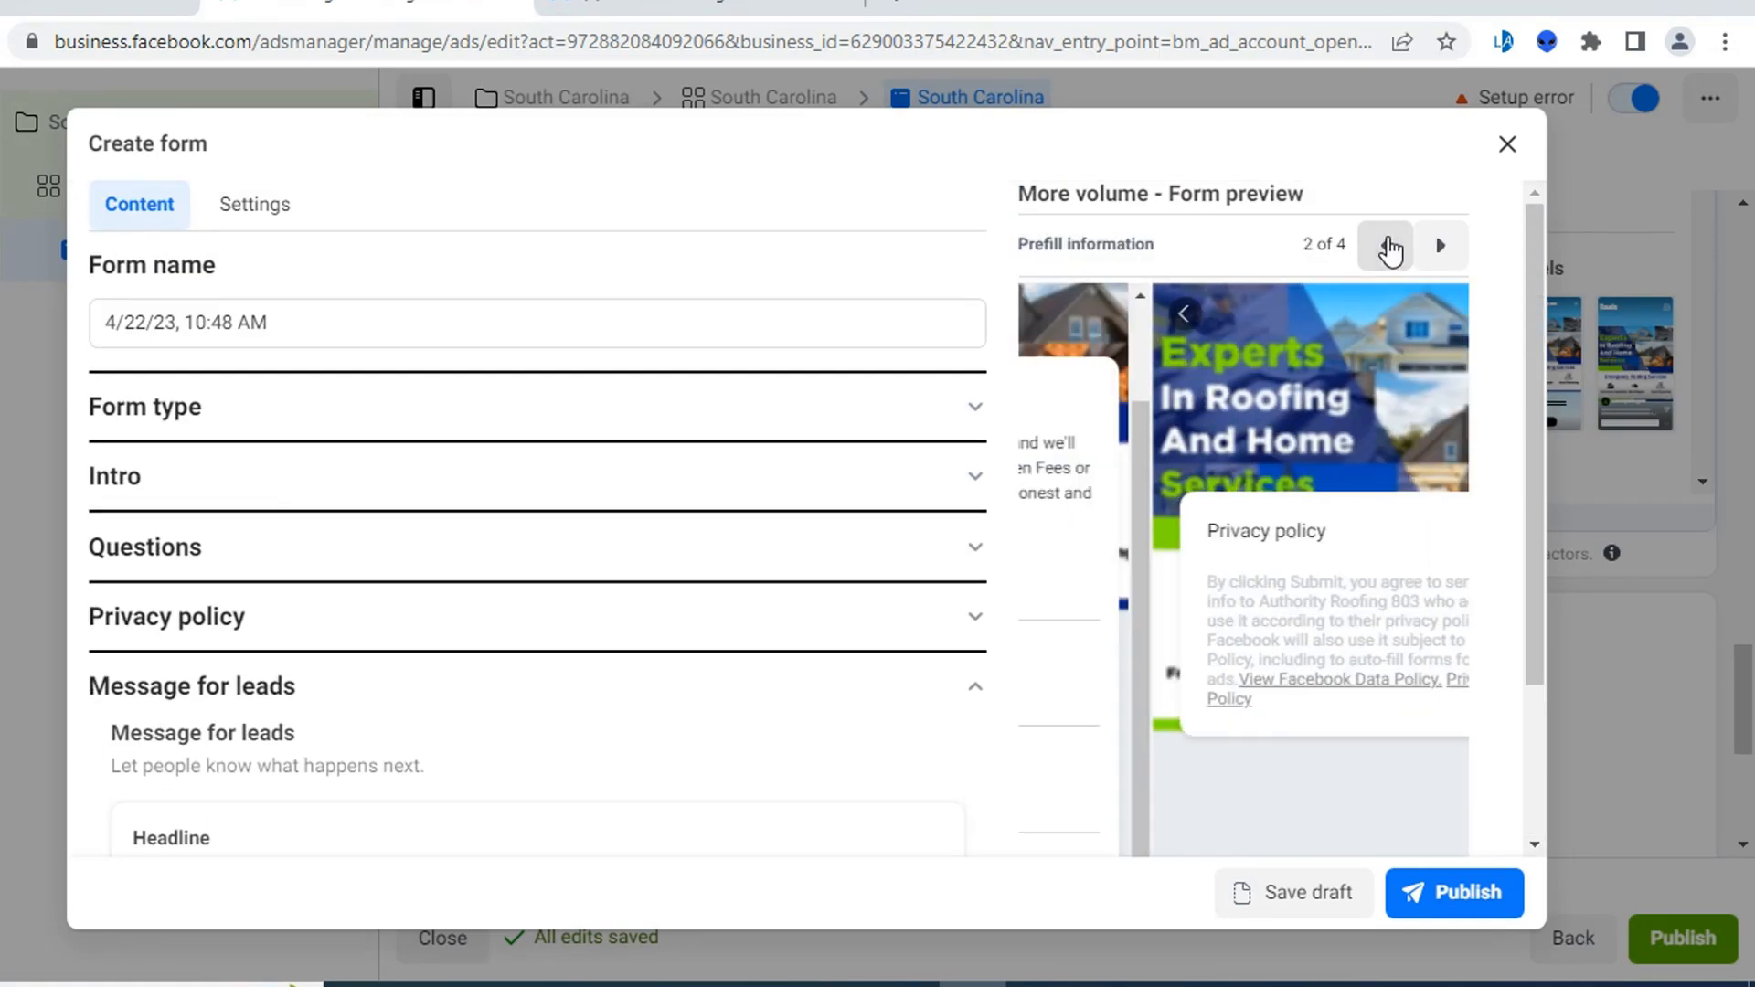
pyautogui.scroll(5, 1277, 462)
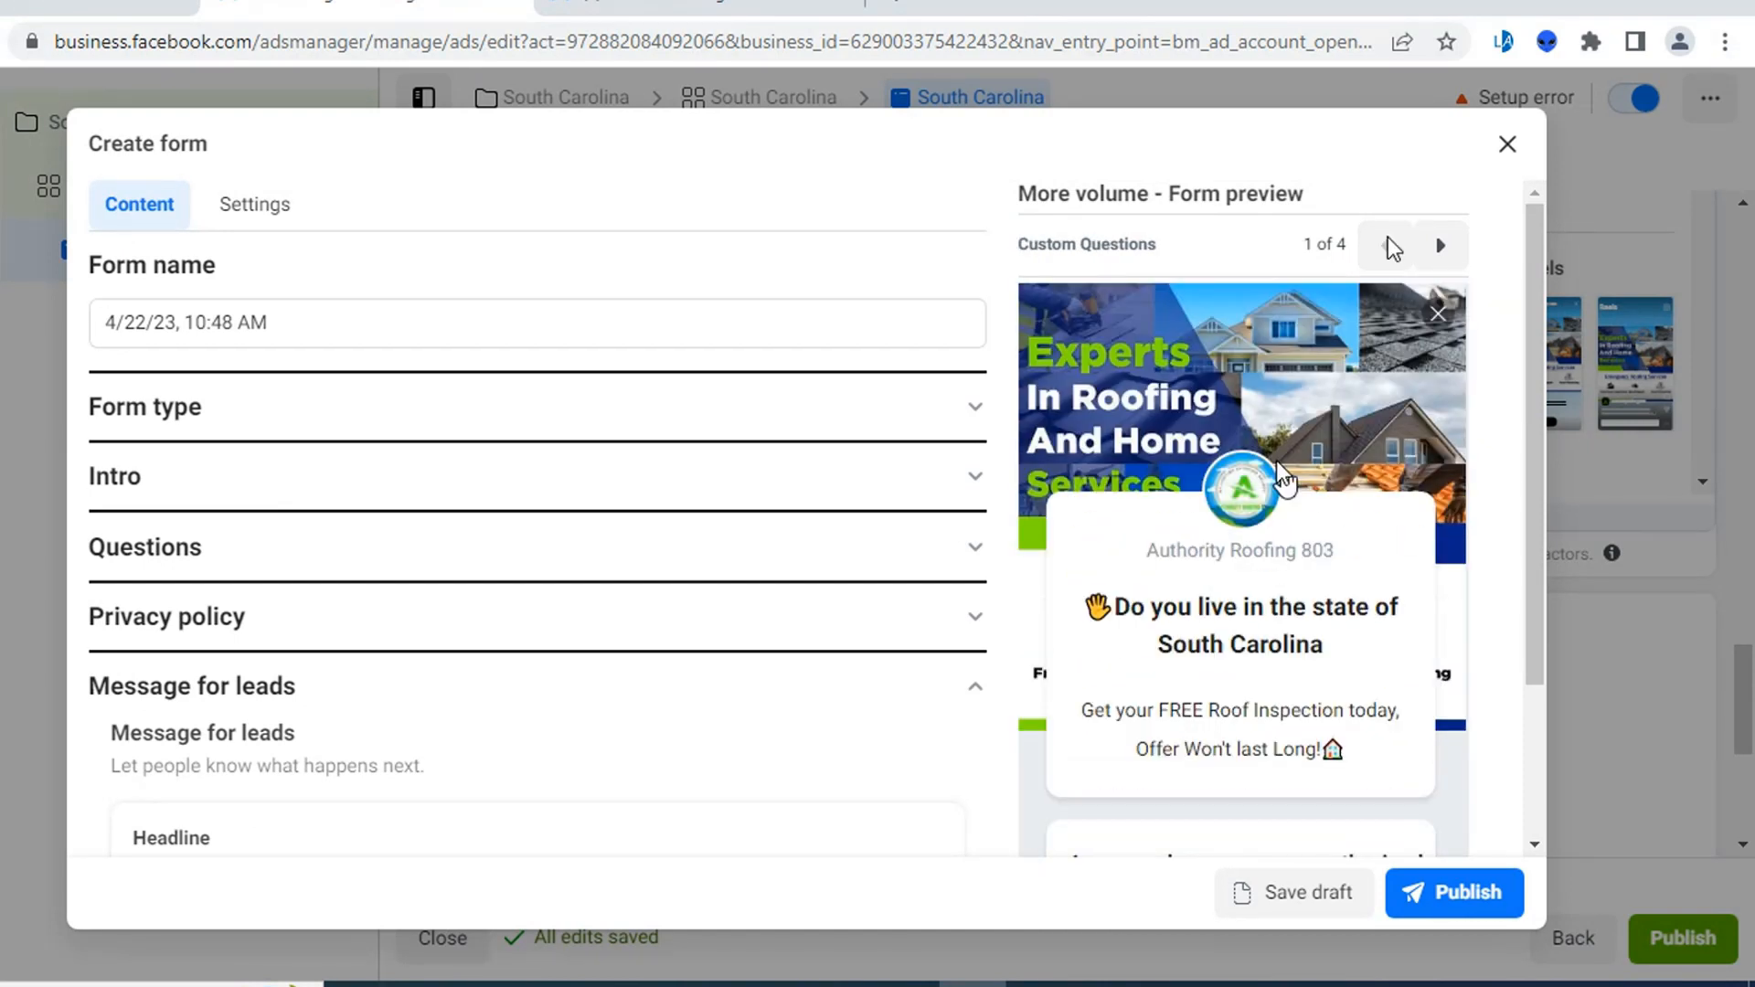
pyautogui.scroll(-2, 1267, 467)
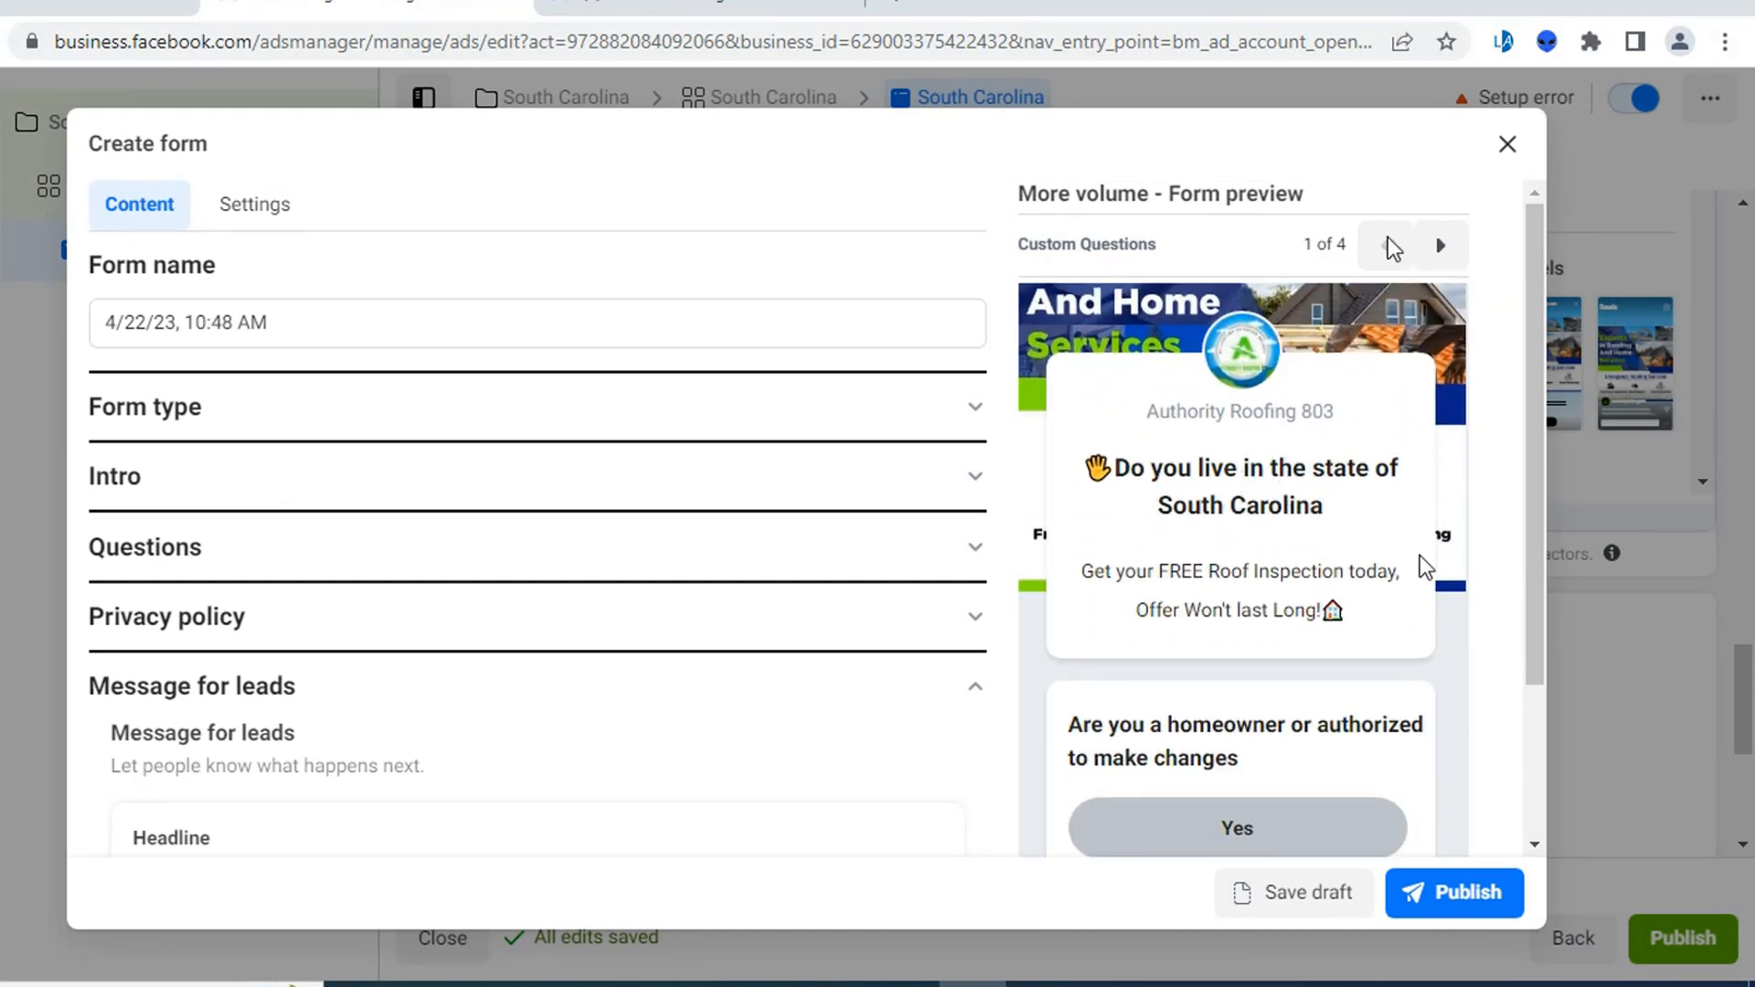
pyautogui.scroll(-3, 1424, 567)
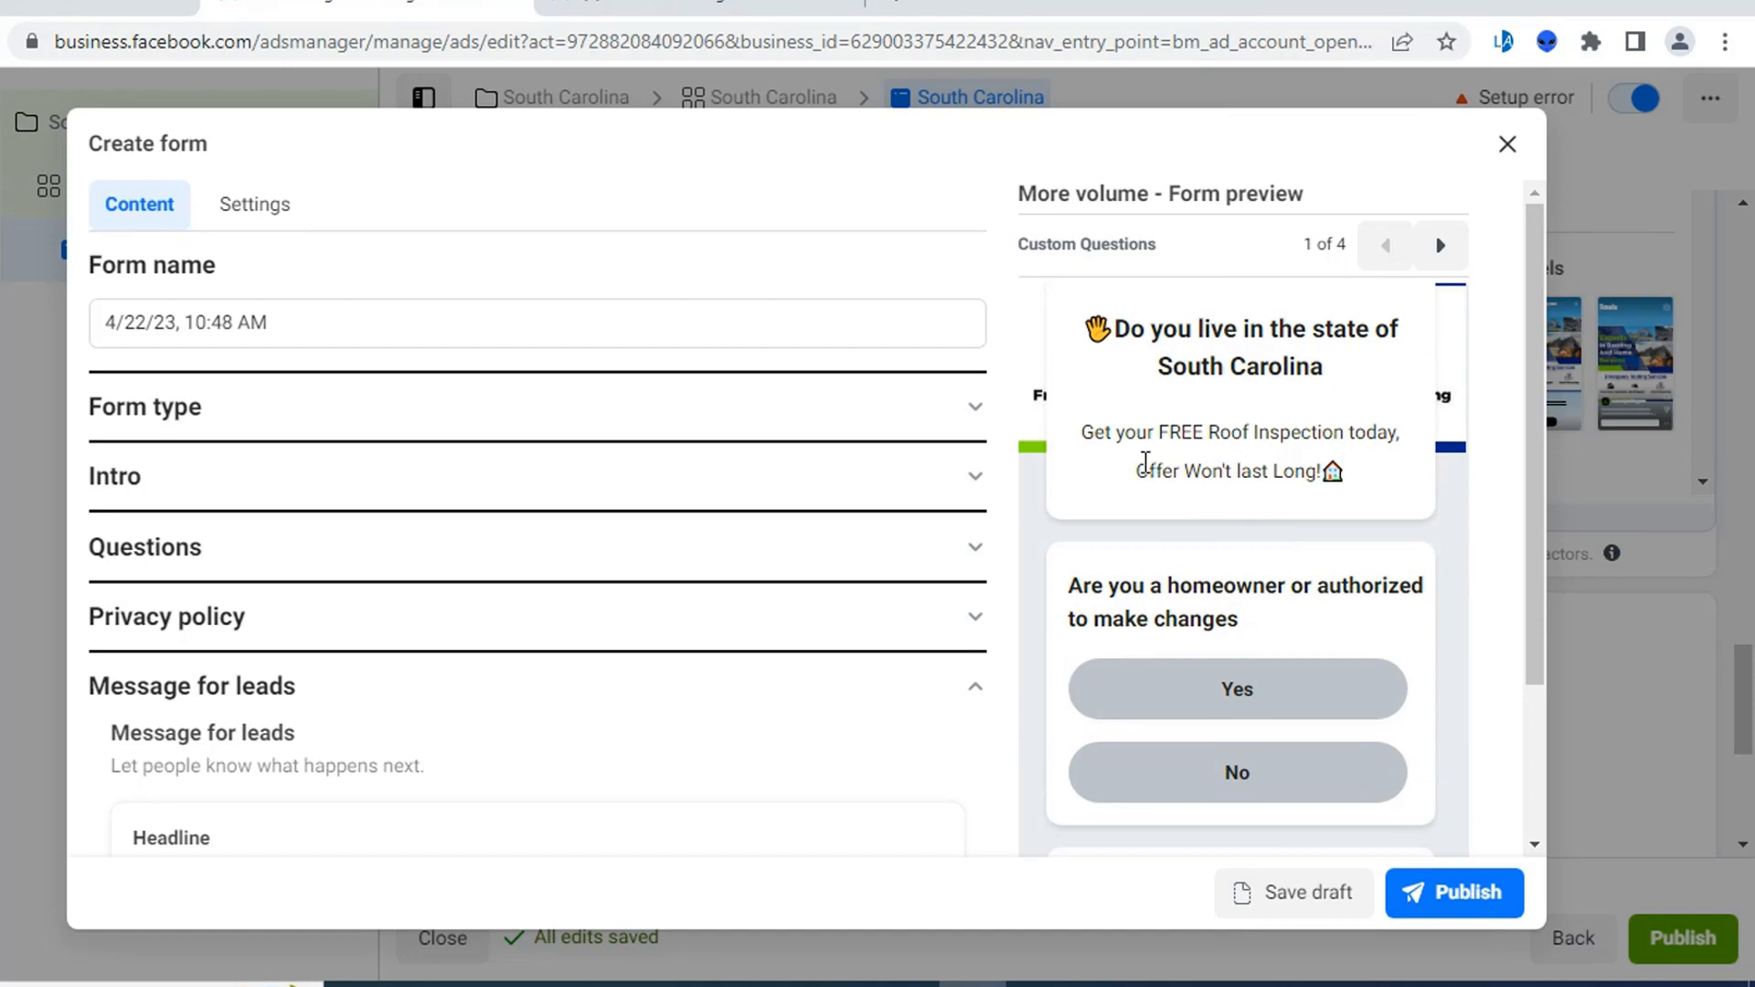
pyautogui.scroll(-4, 1383, 498)
pyautogui.scroll(4, 1379, 502)
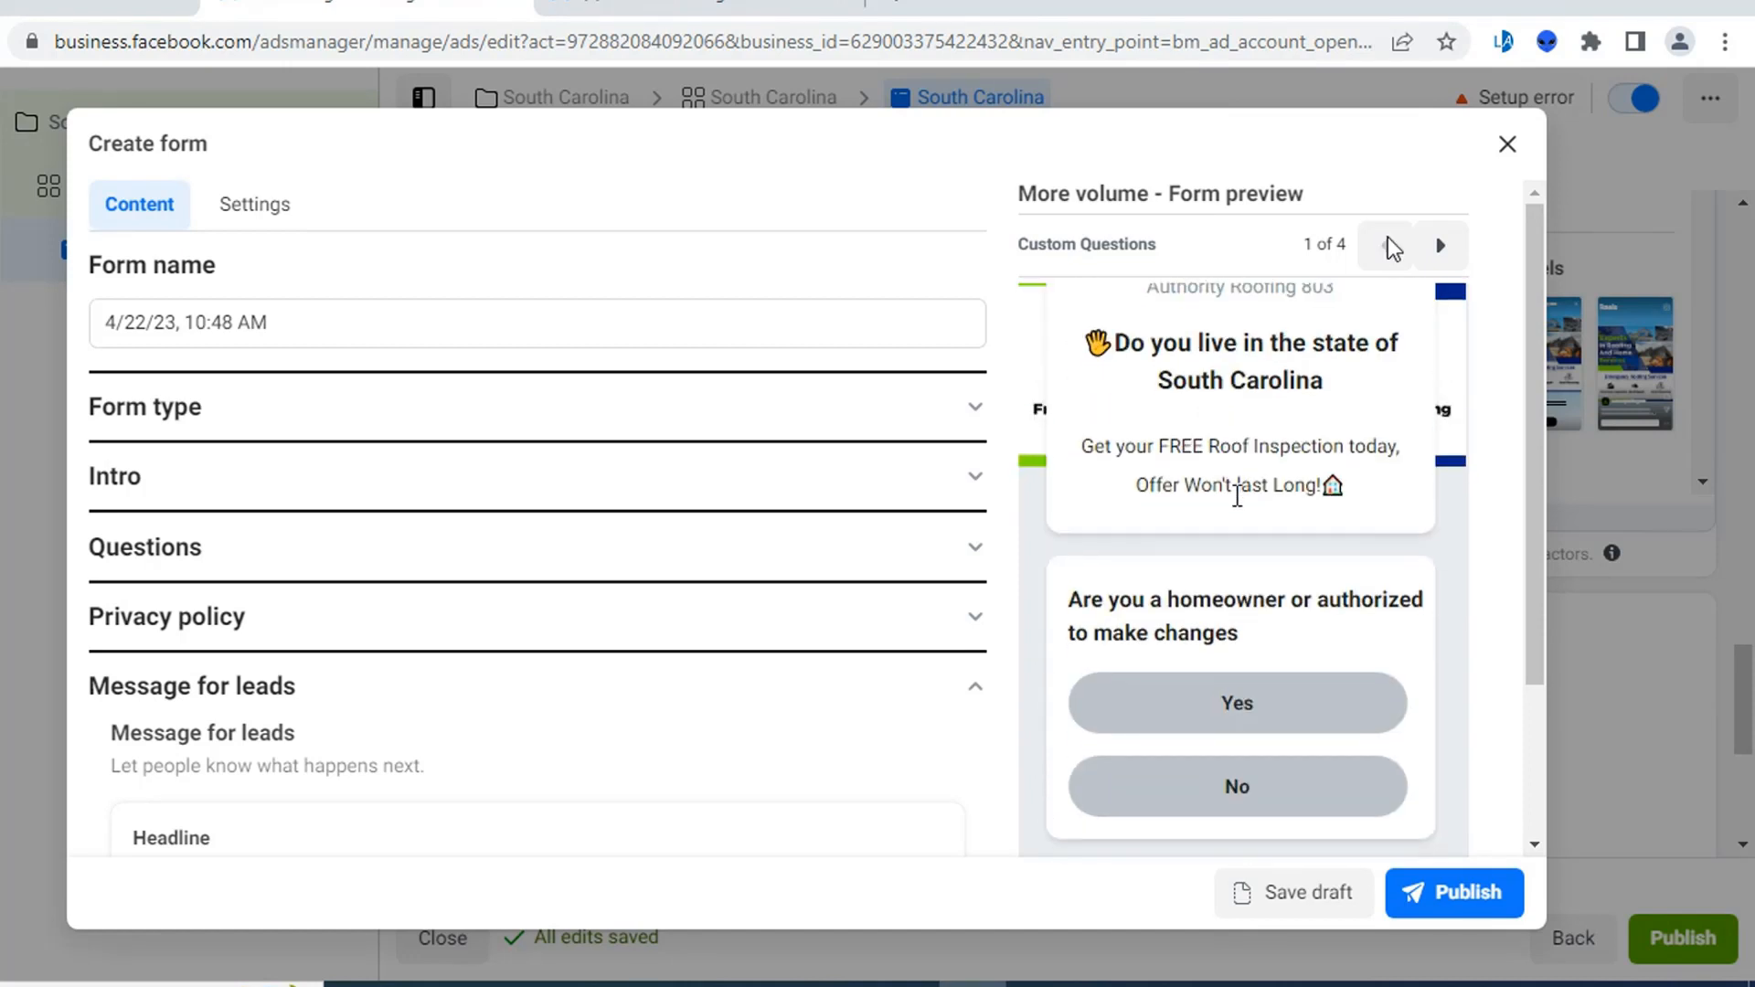
pyautogui.scroll(-5, 1236, 512)
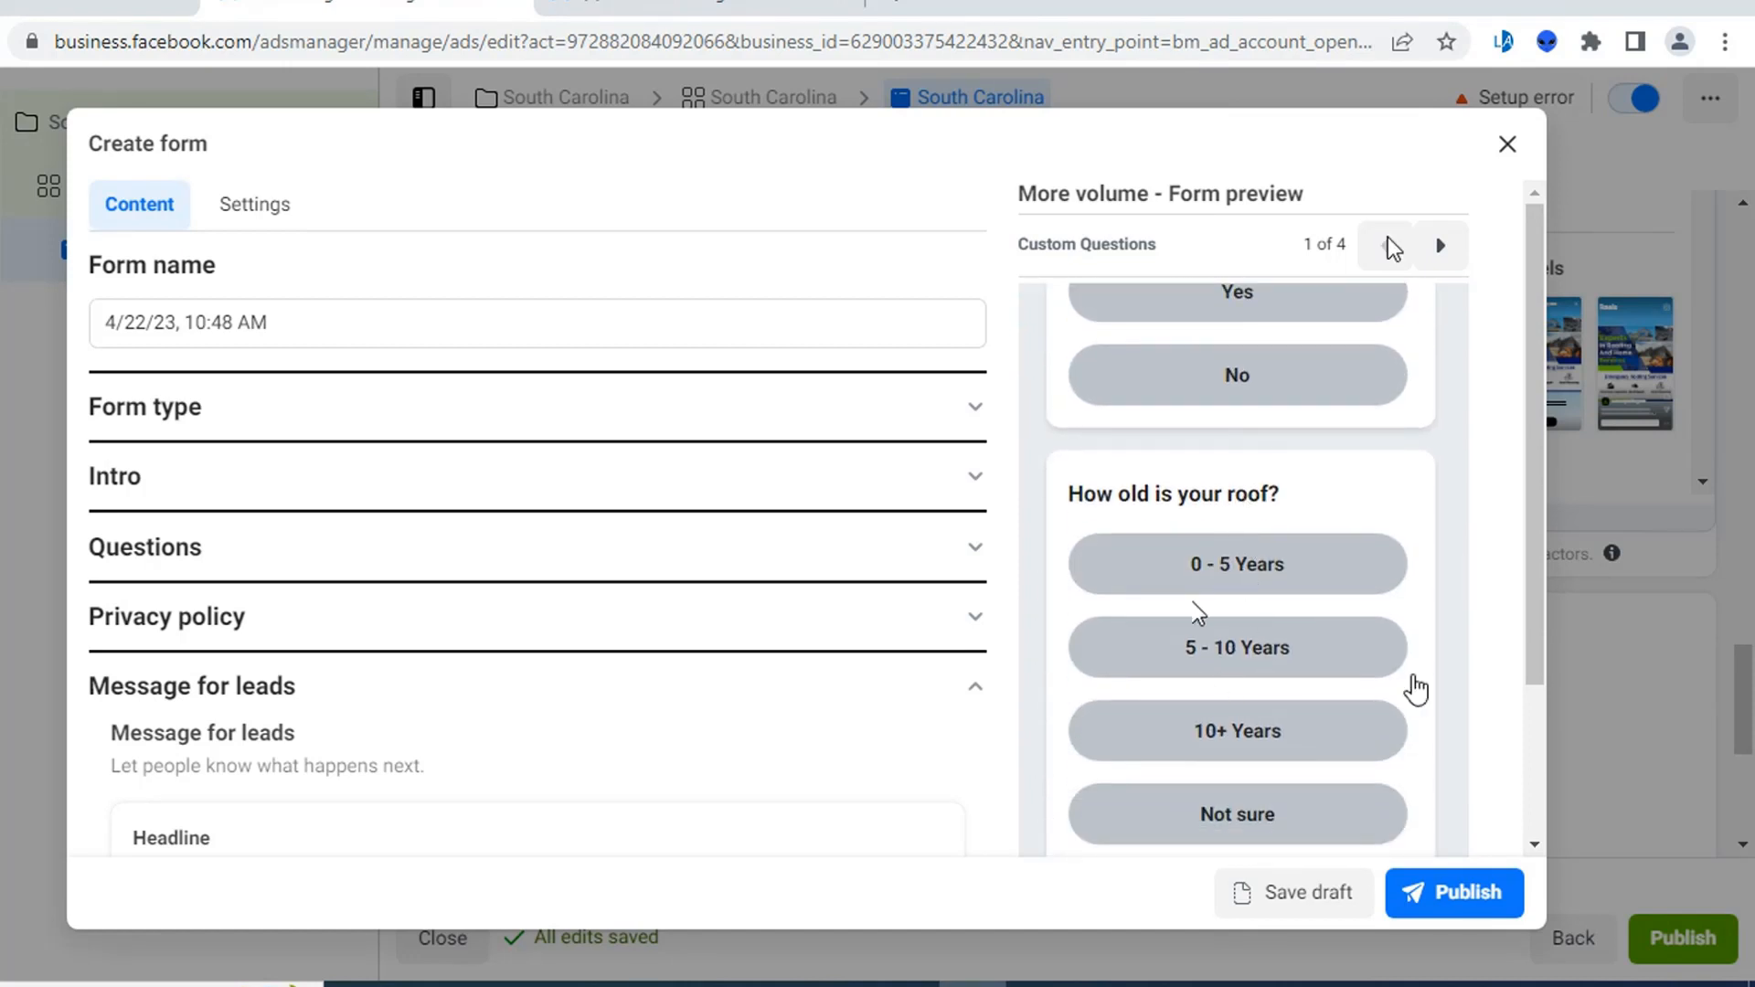
pyautogui.scroll(2, 1335, 766)
pyautogui.scroll(-2, 1327, 765)
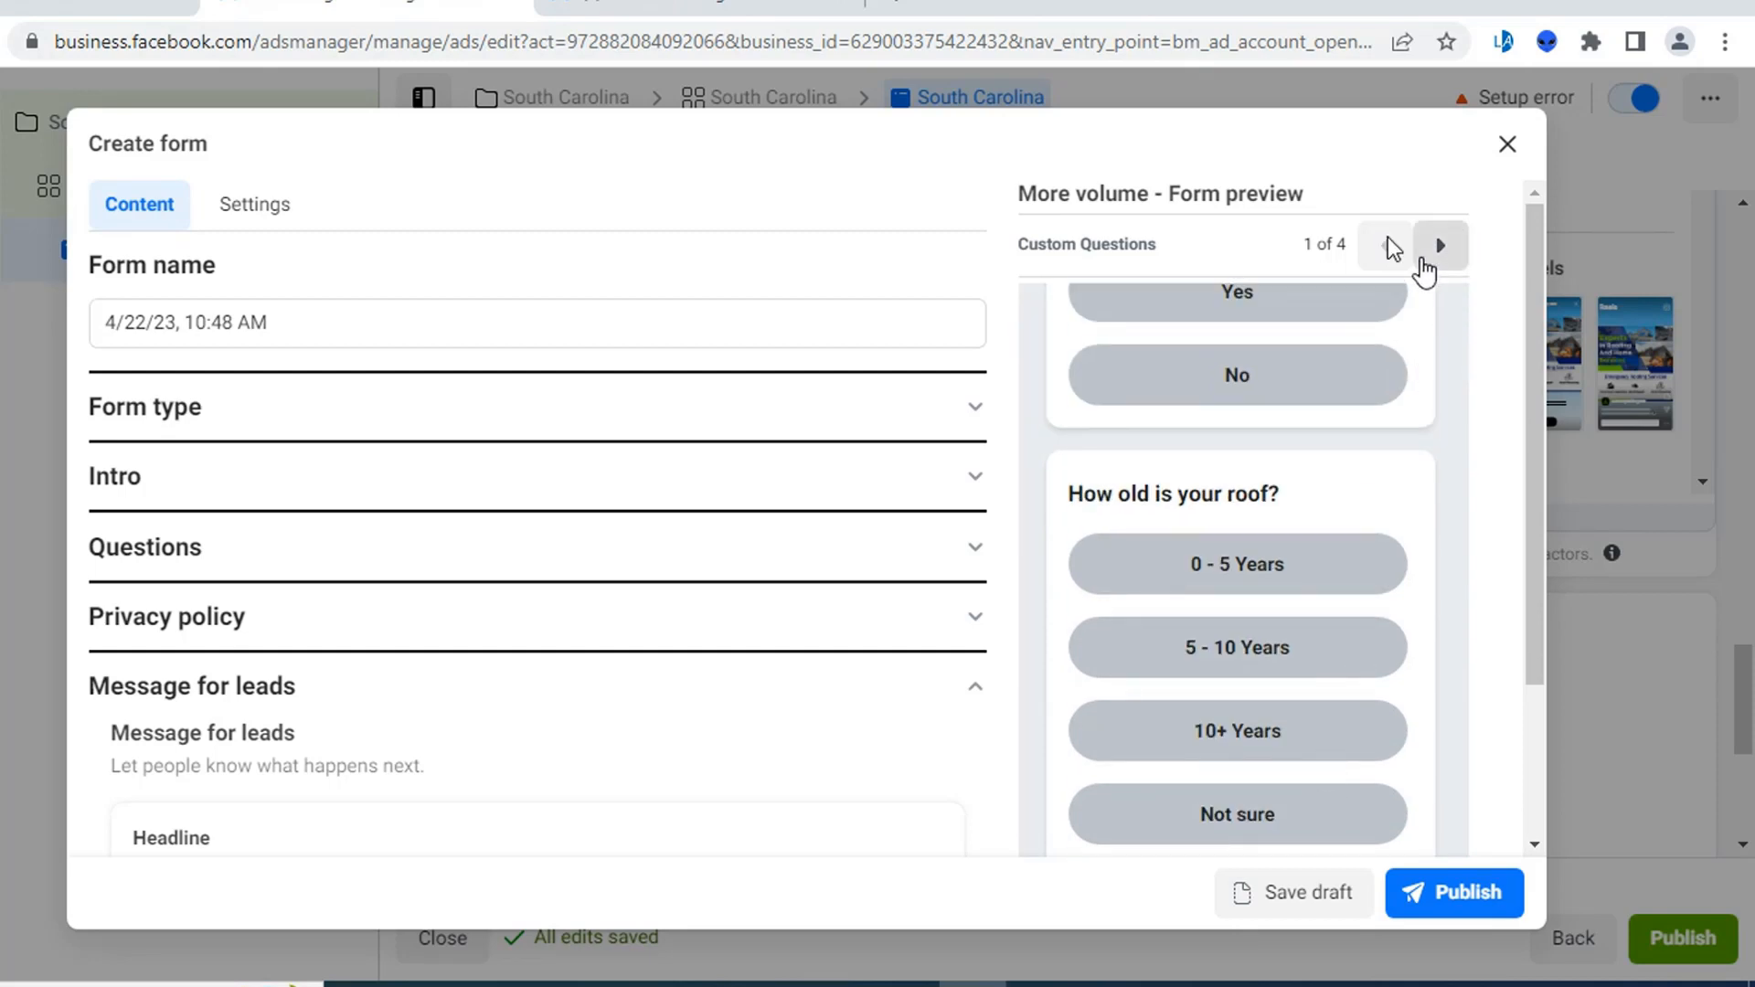
# - Review the contact information, privacy review and closing message pages of the form preview
pyautogui.click(1426, 249)
pyautogui.scroll(-5, 1280, 521)
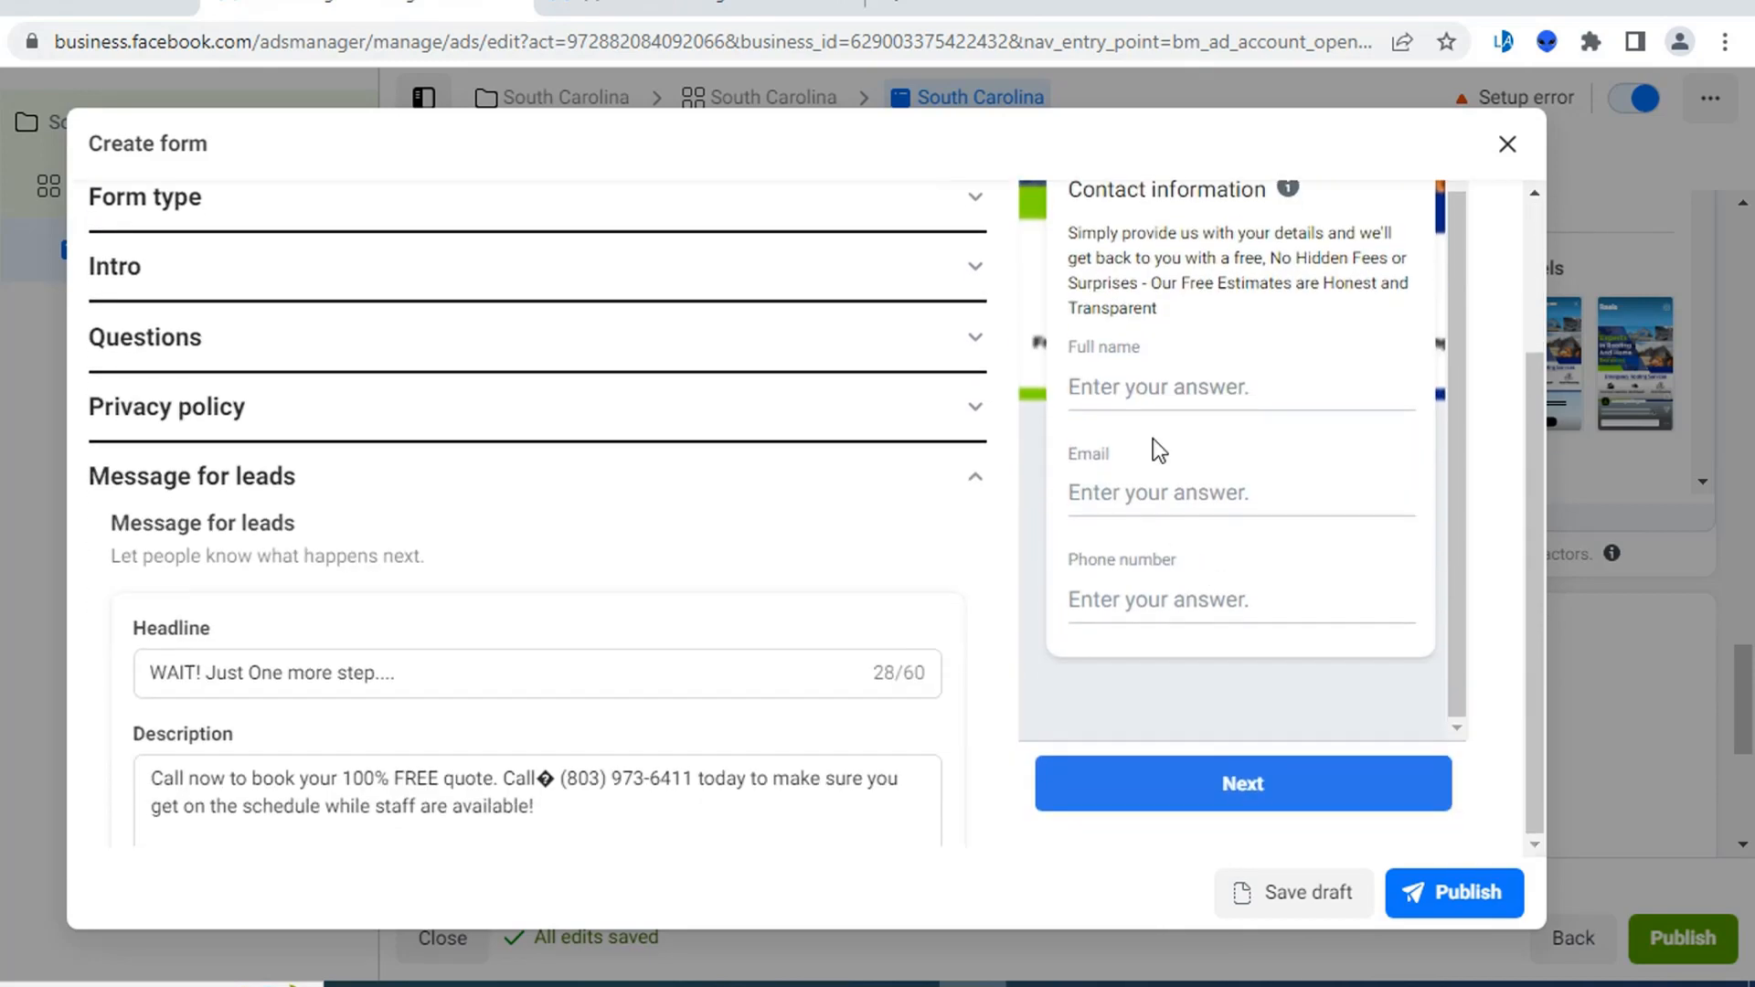
pyautogui.scroll(2, 1280, 611)
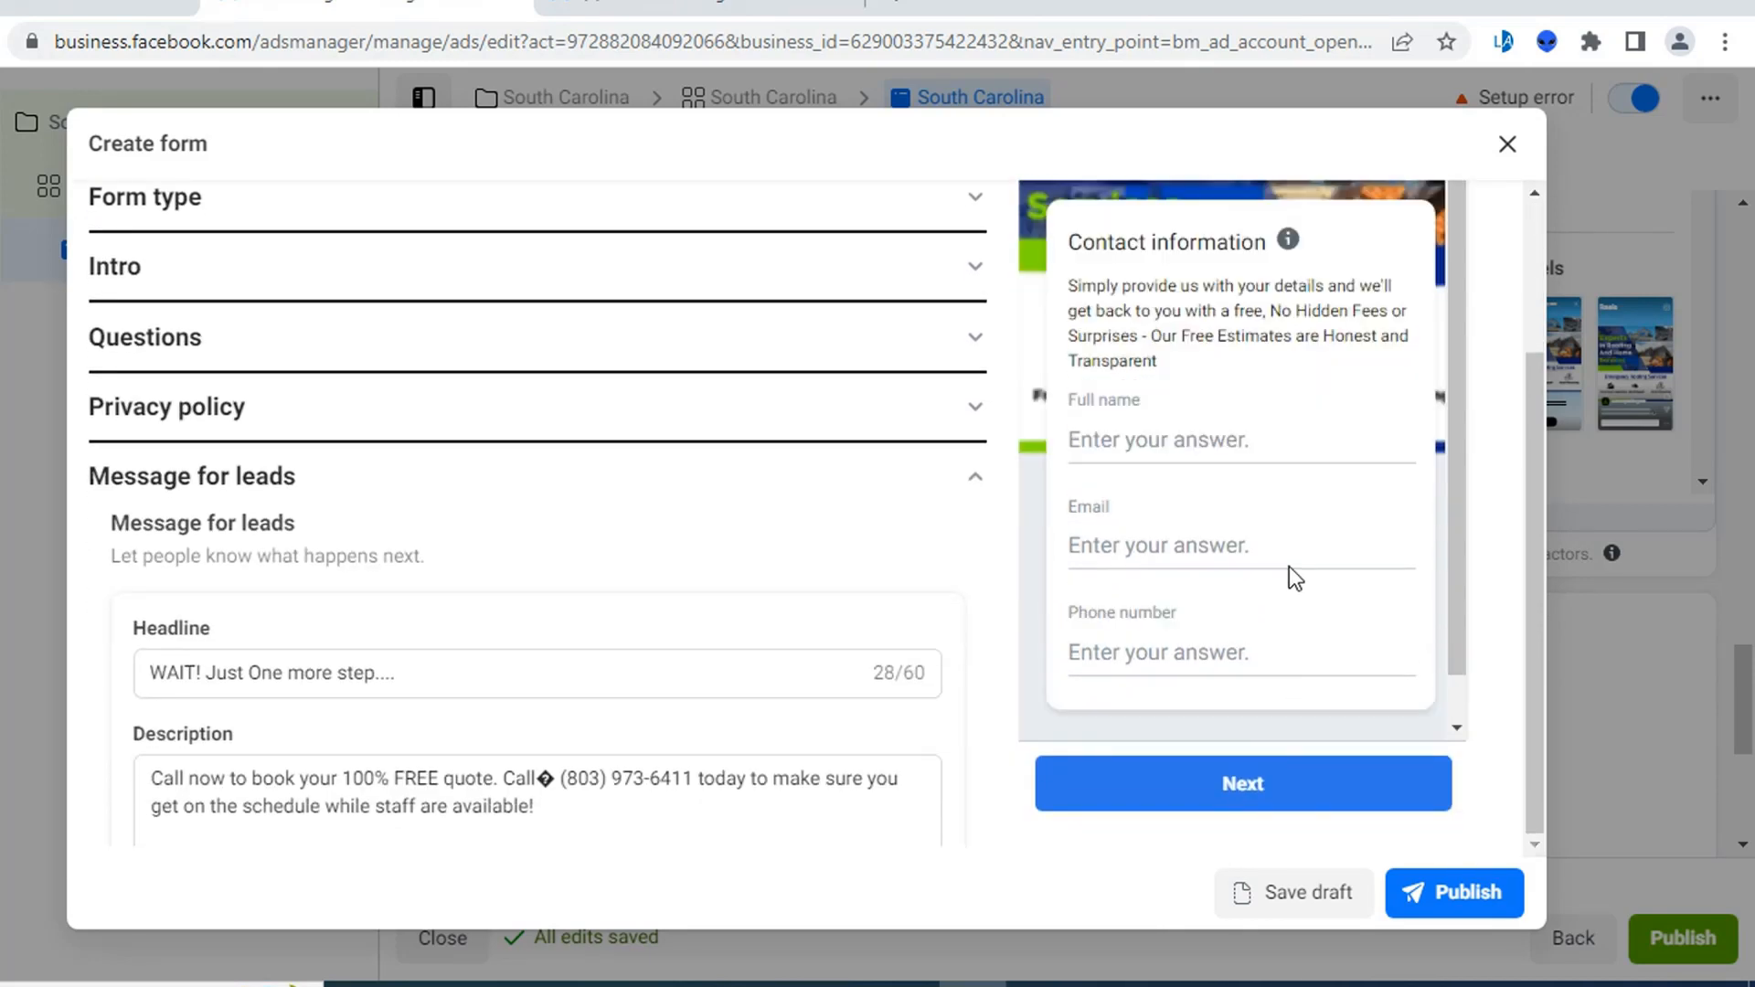
pyautogui.scroll(-2, 1289, 567)
pyautogui.scroll(5, 1417, 475)
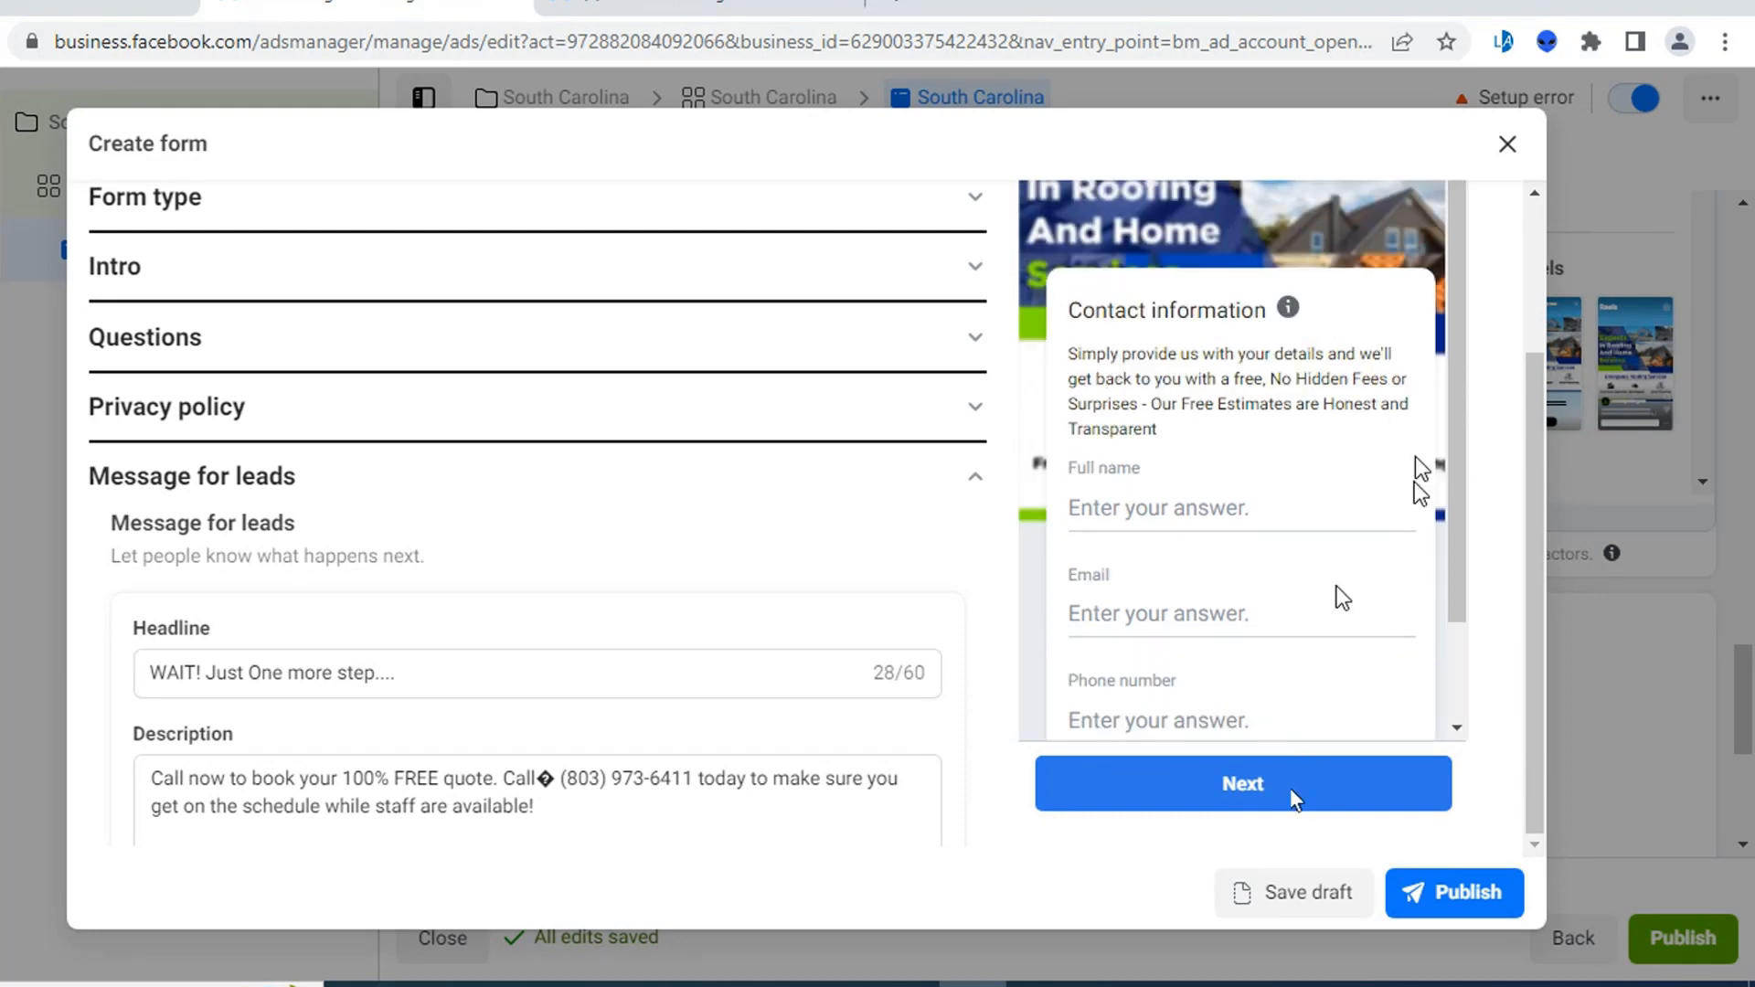
pyautogui.click(1441, 246)
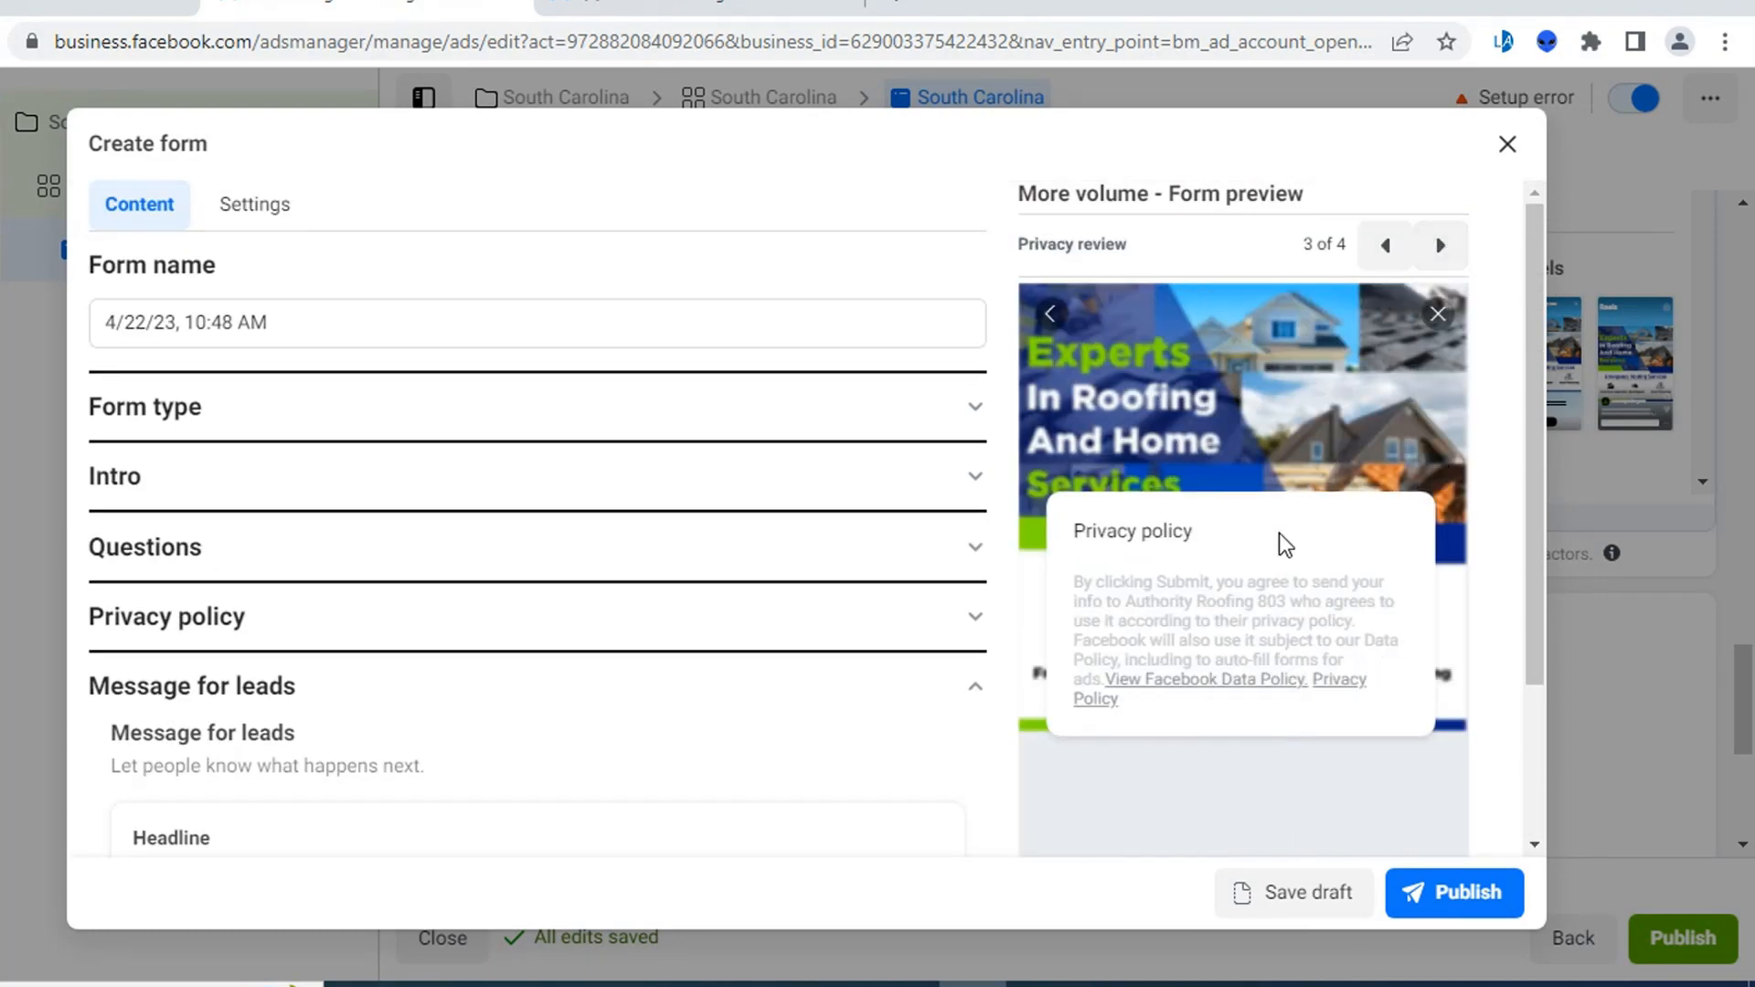
pyautogui.scroll(-5, 1278, 539)
pyautogui.scroll(5, 1380, 439)
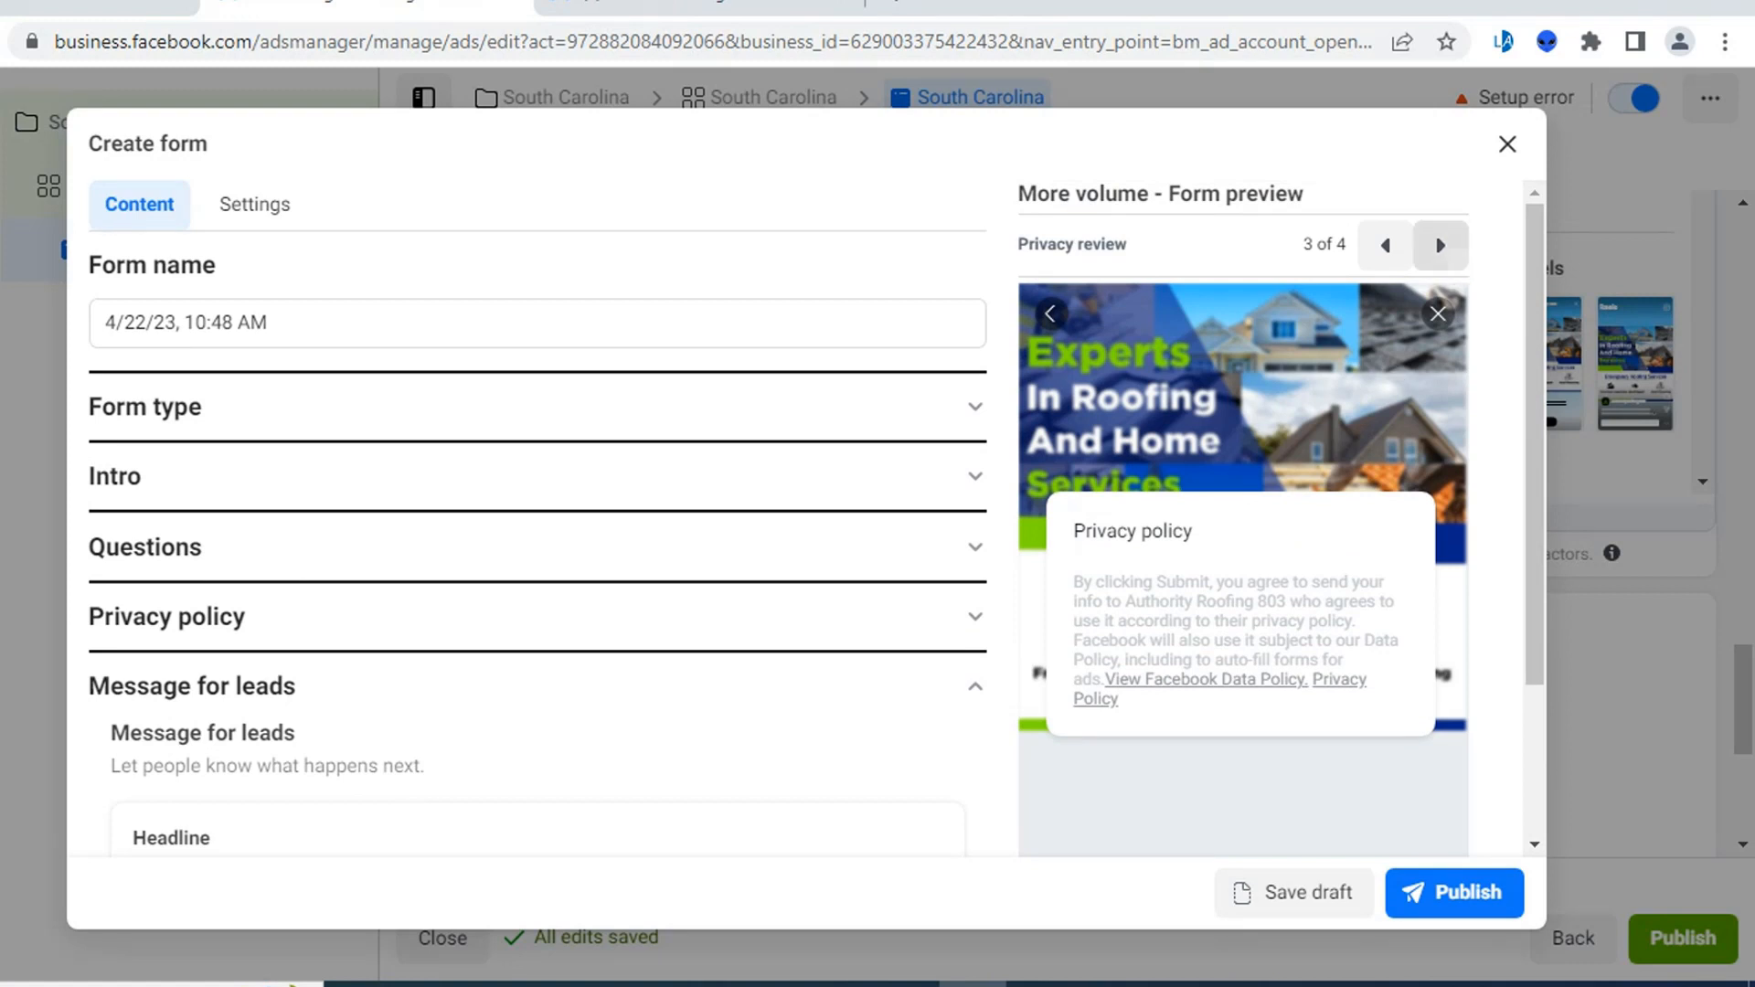
pyautogui.click(1440, 245)
pyautogui.scroll(-5, 1407, 574)
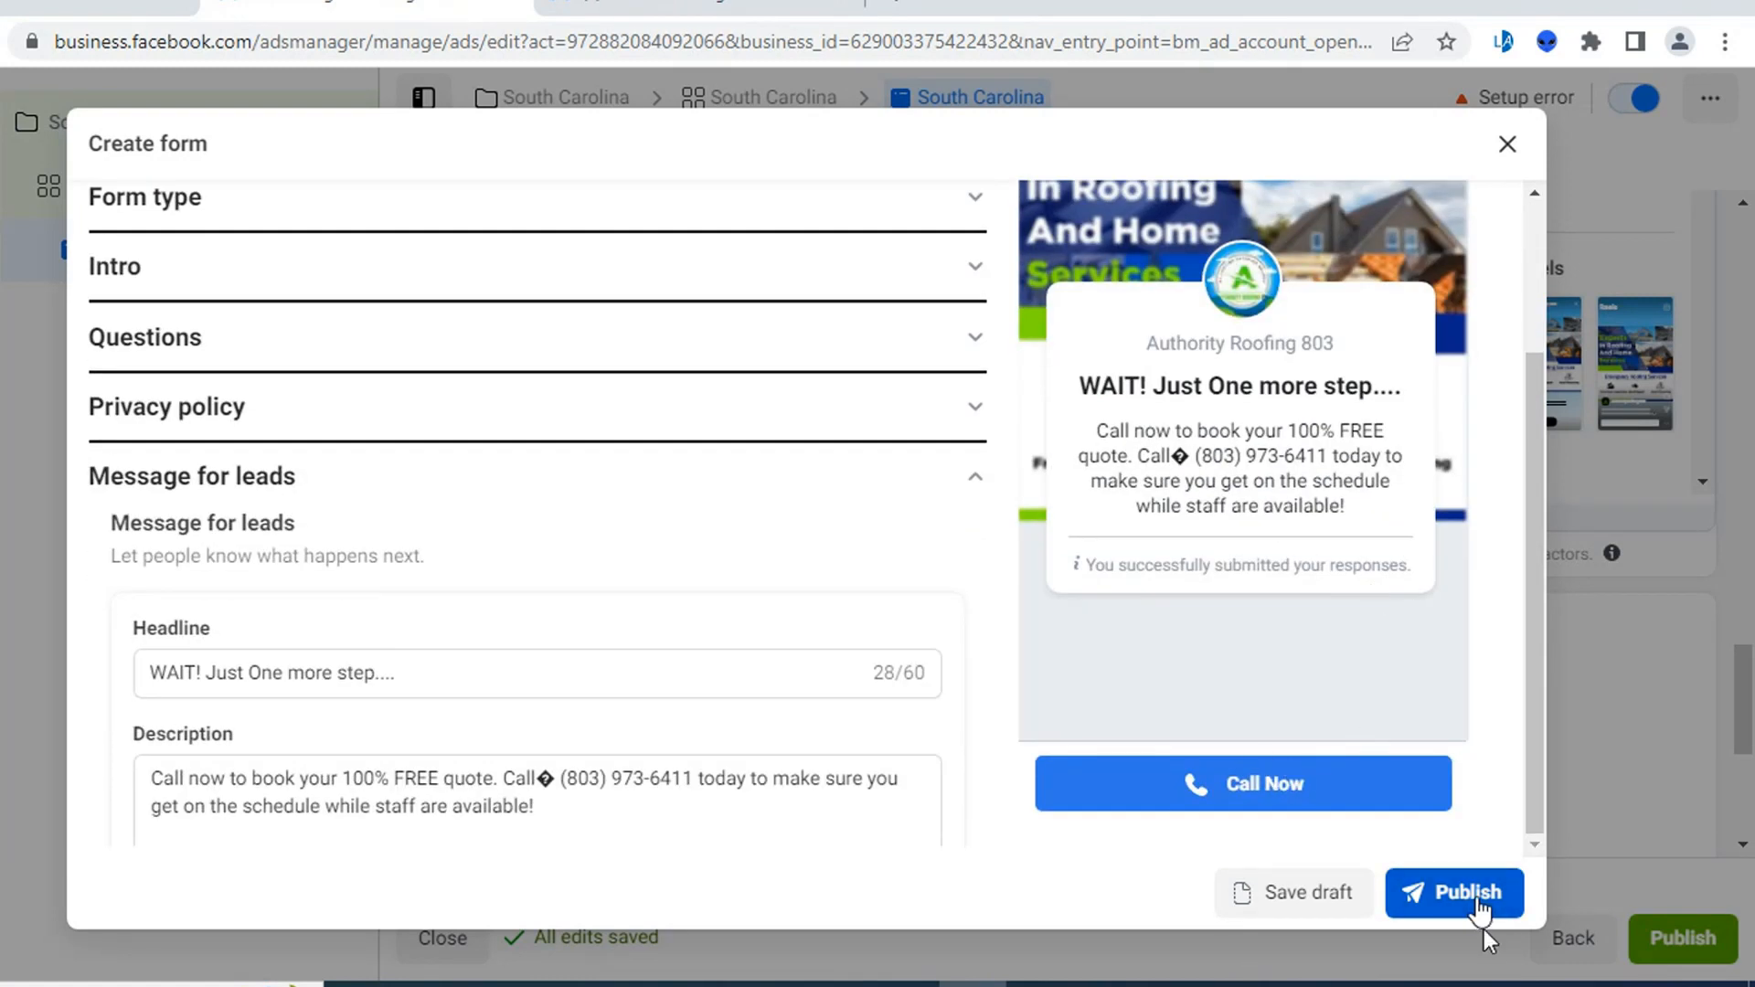
# - Publish the instant form so that it is added to the South Carolina ad
pyautogui.click(1474, 898)
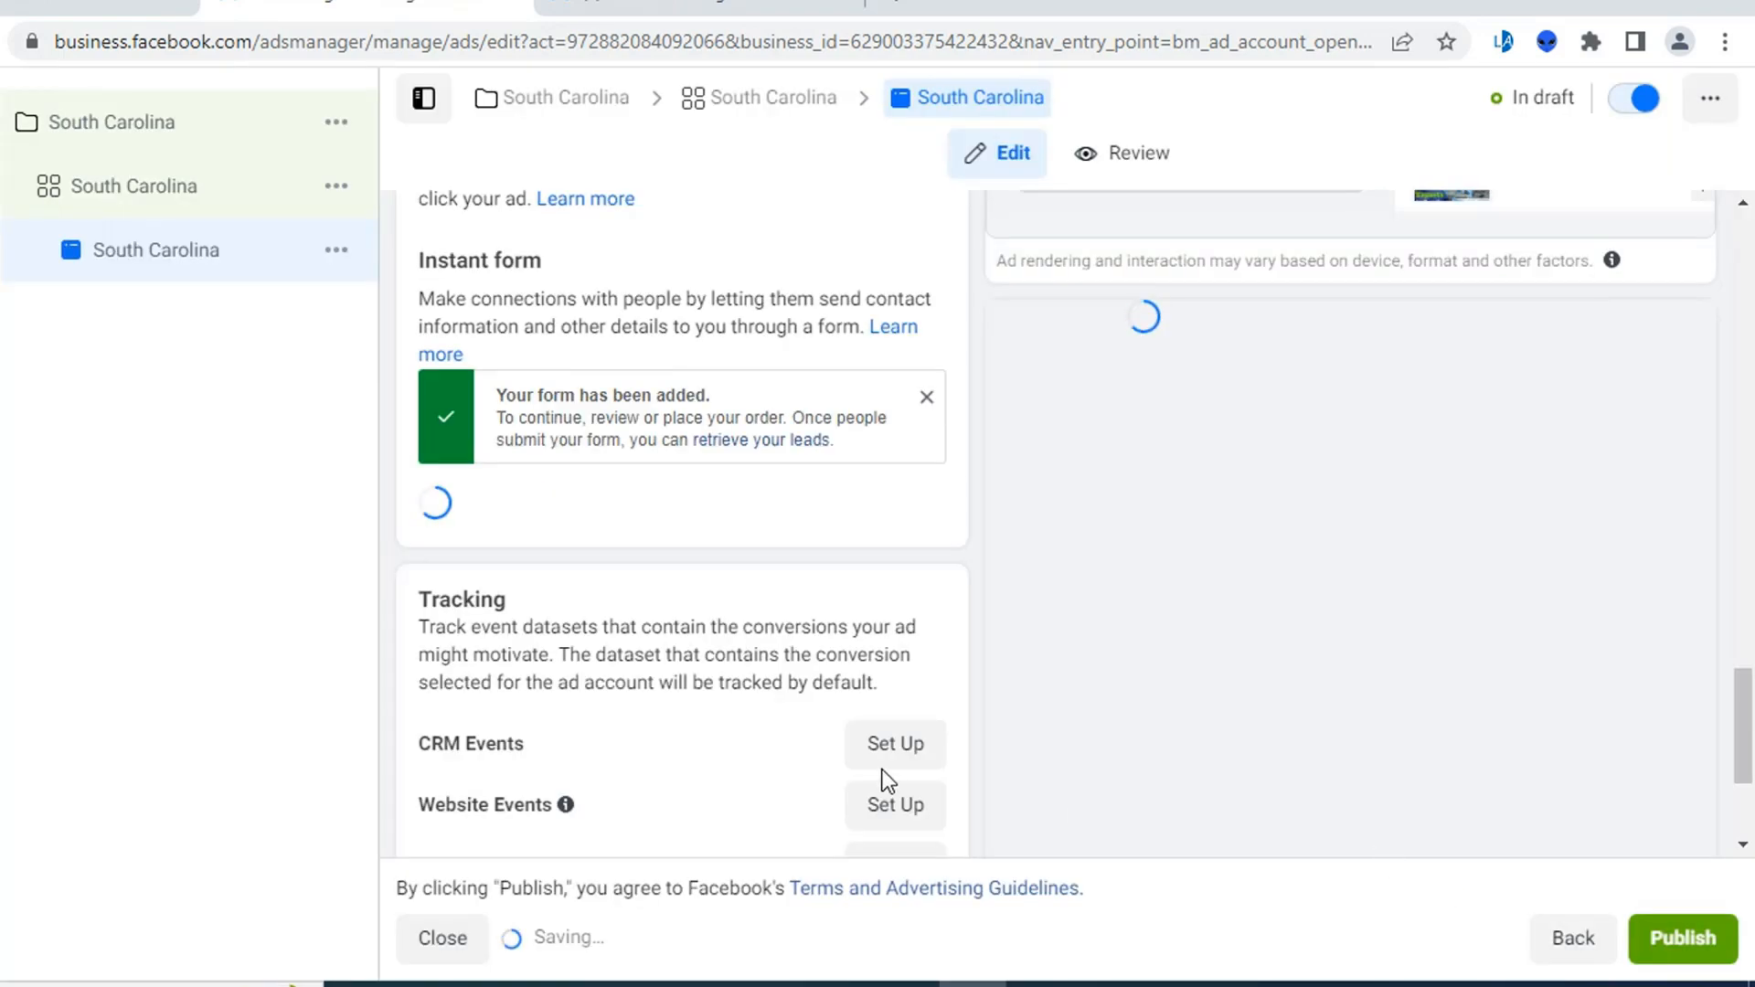
pyautogui.scroll(-5, 838, 499)
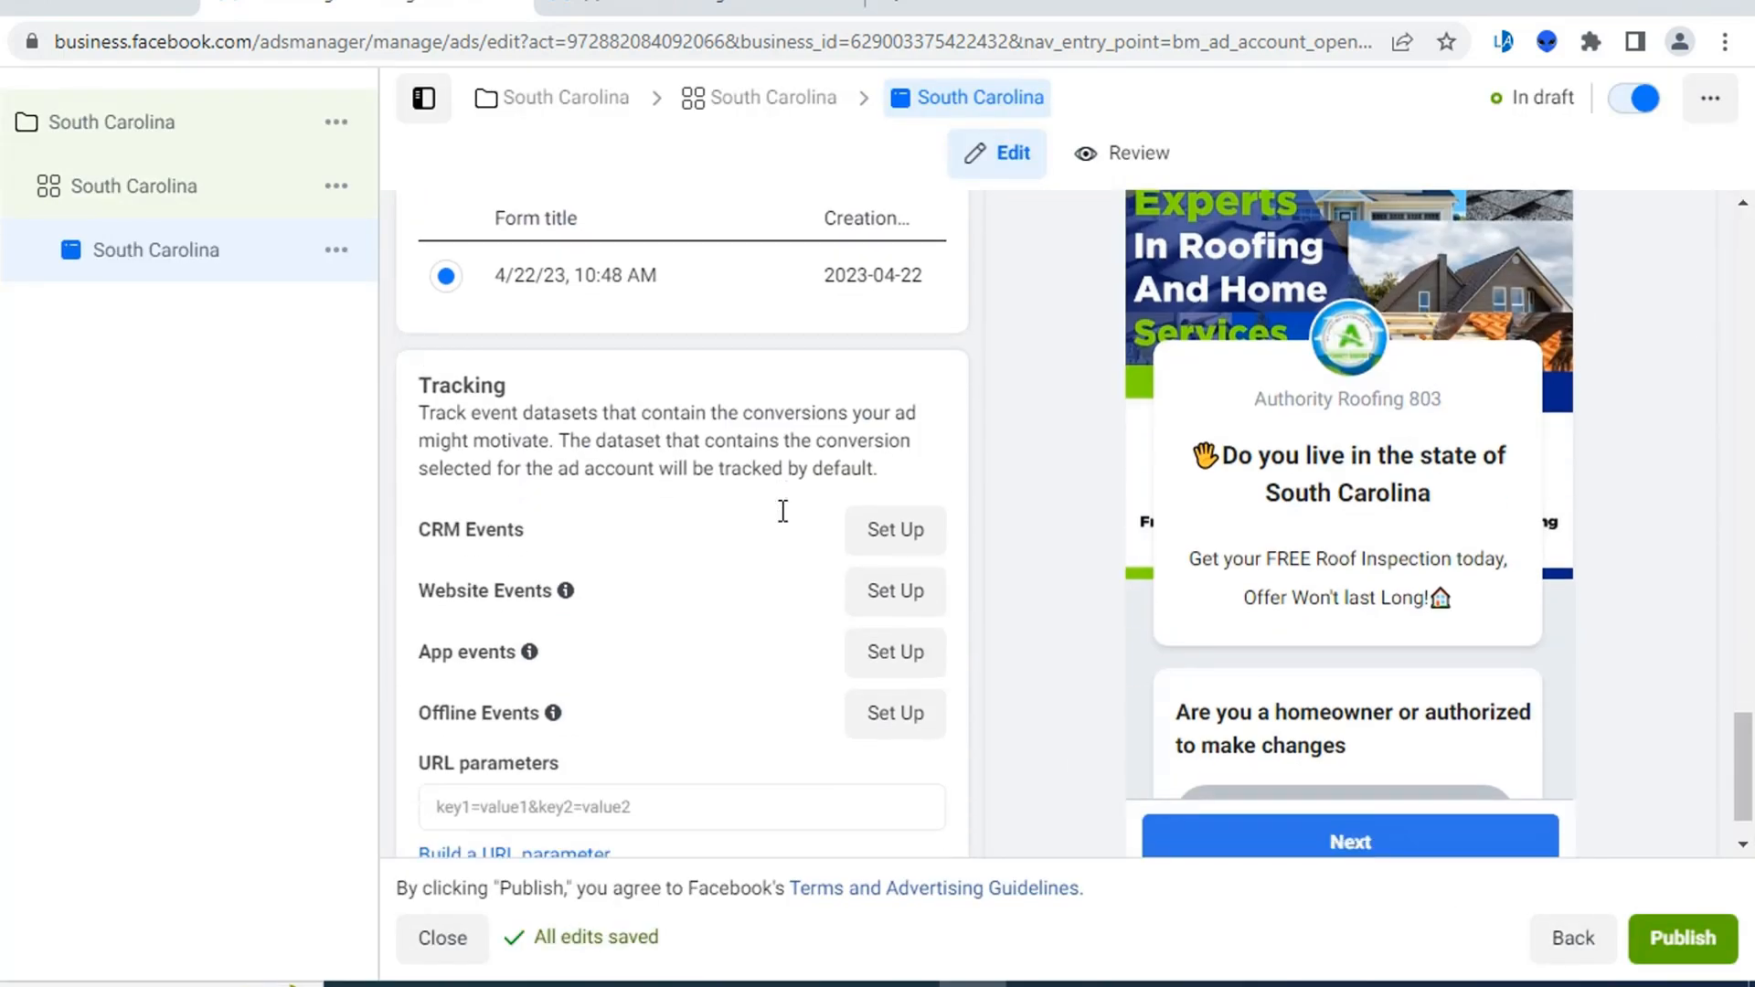
# - Duplicate the South Carolina ad within its ad set
pyautogui.scroll(10, 777, 510)
pyautogui.scroll(-1, 772, 513)
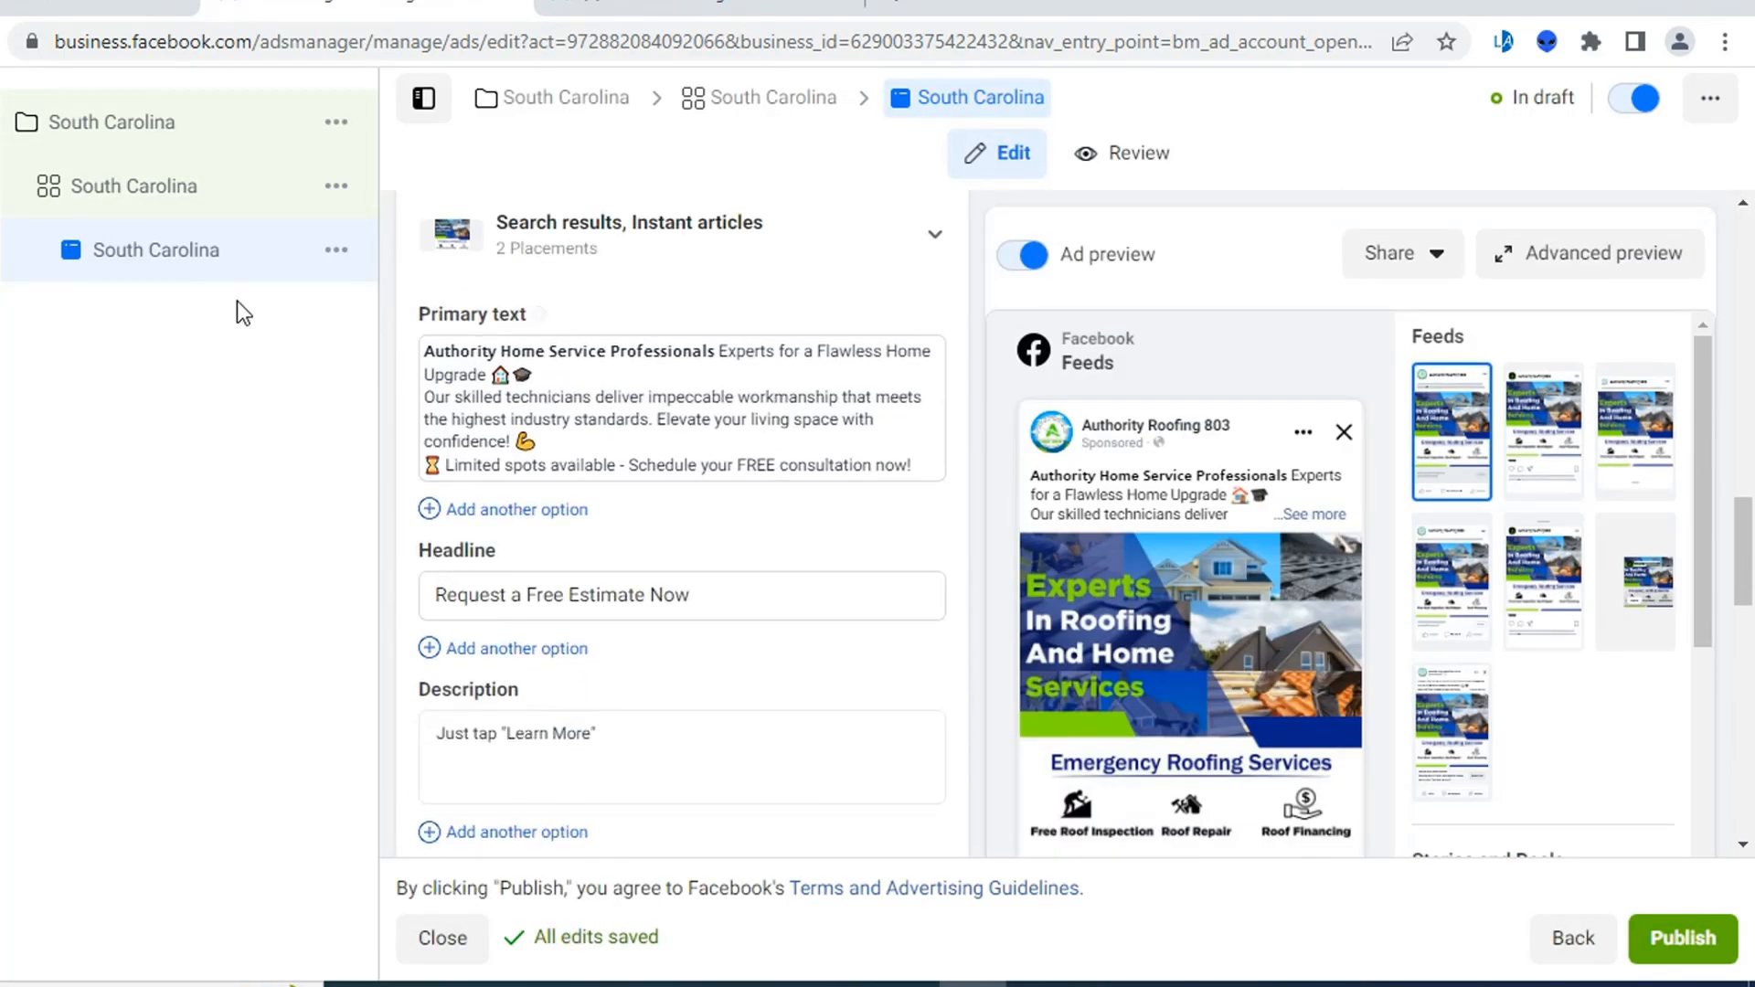
pyautogui.click(339, 259)
pyautogui.click(444, 346)
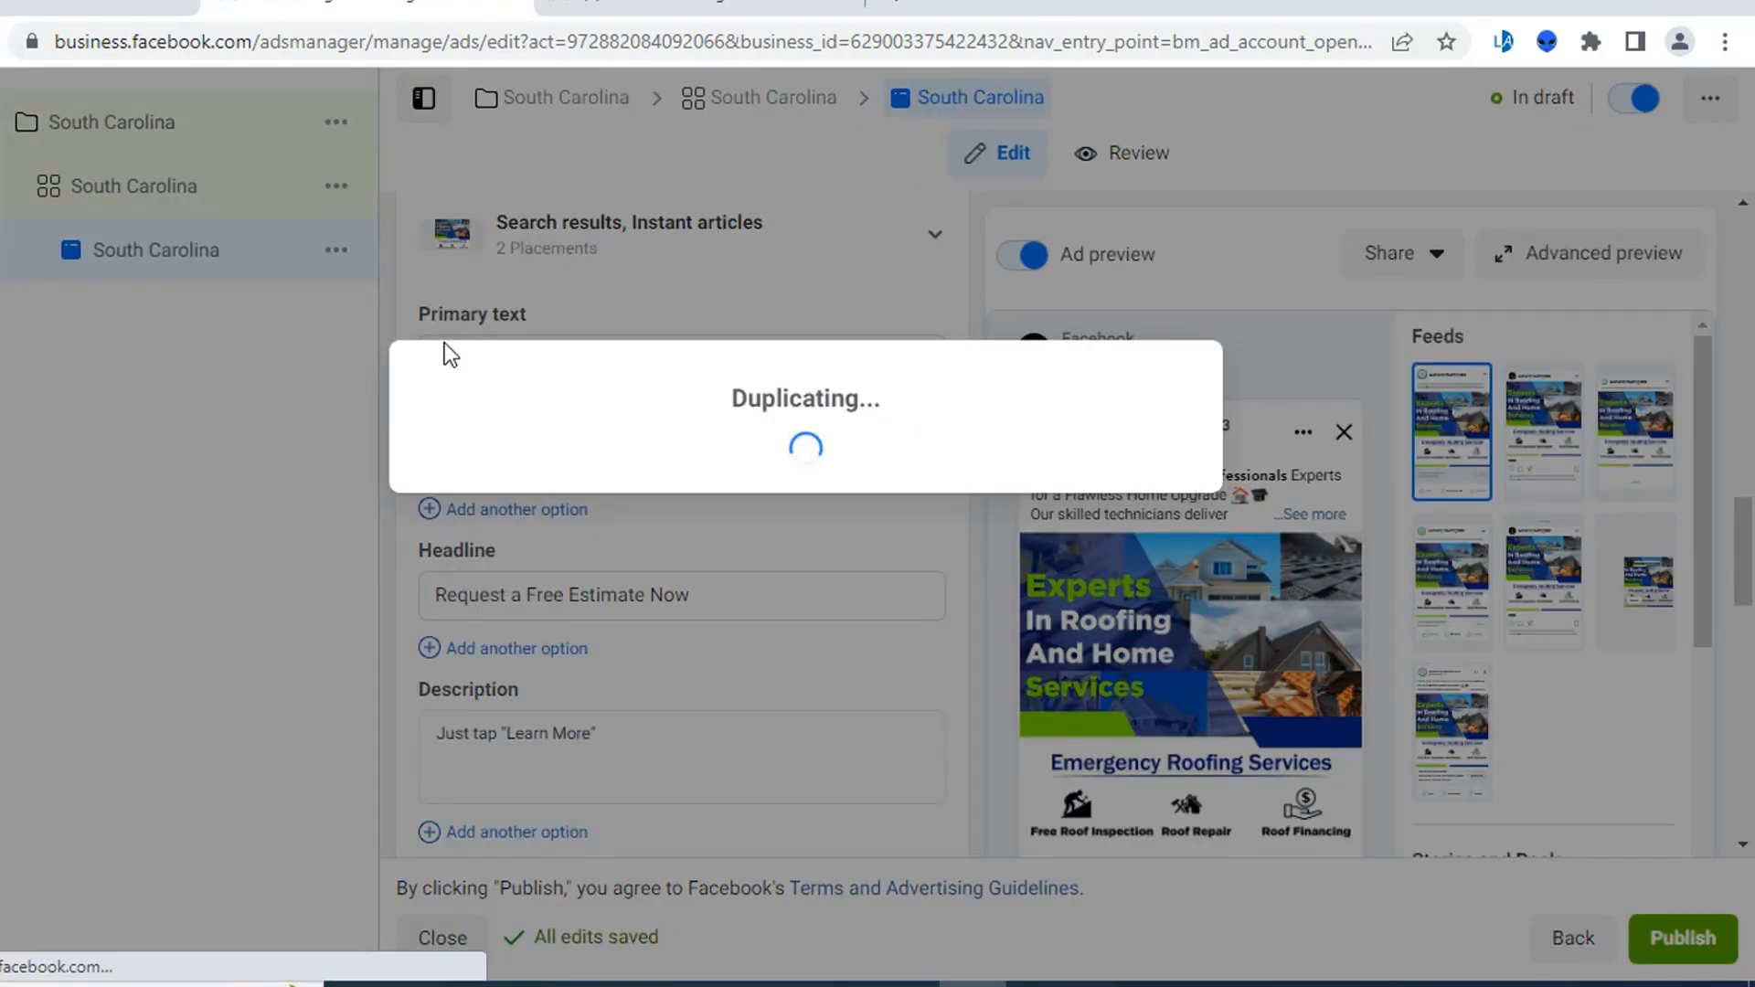
# - Rename the duplicated ad as "South Carolina - 1"
pyautogui.scroll(5, 771, 314)
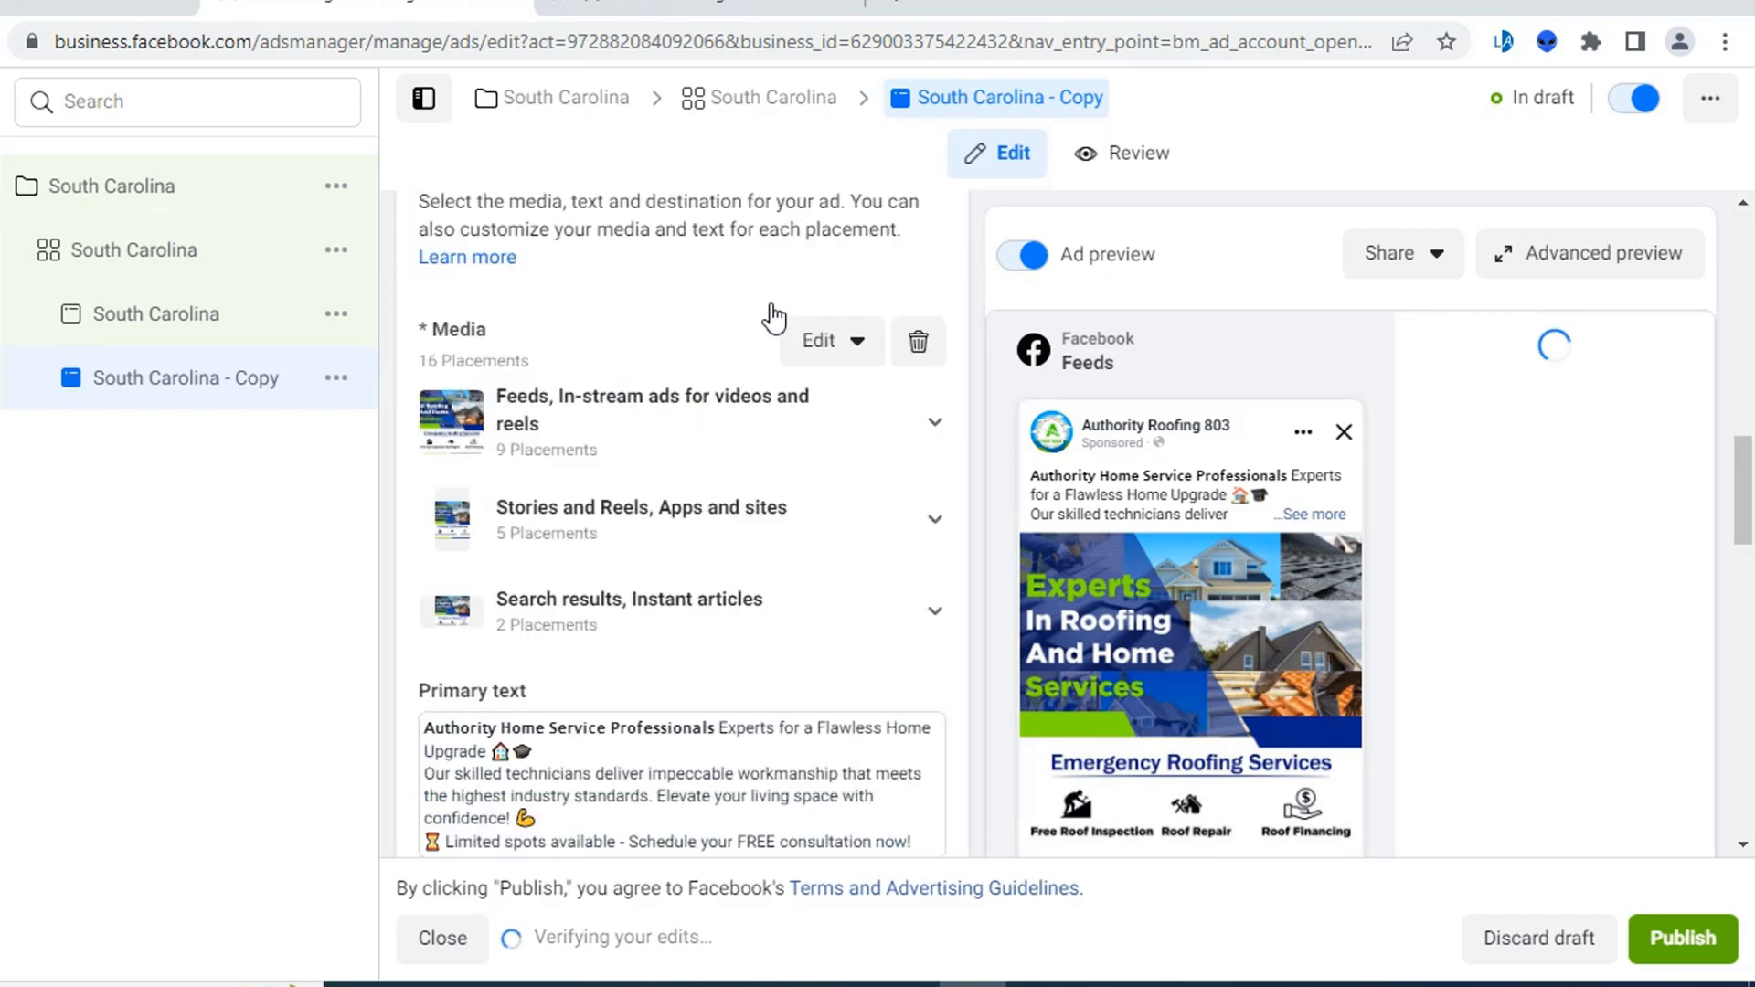
pyautogui.doubleClick(589, 309)
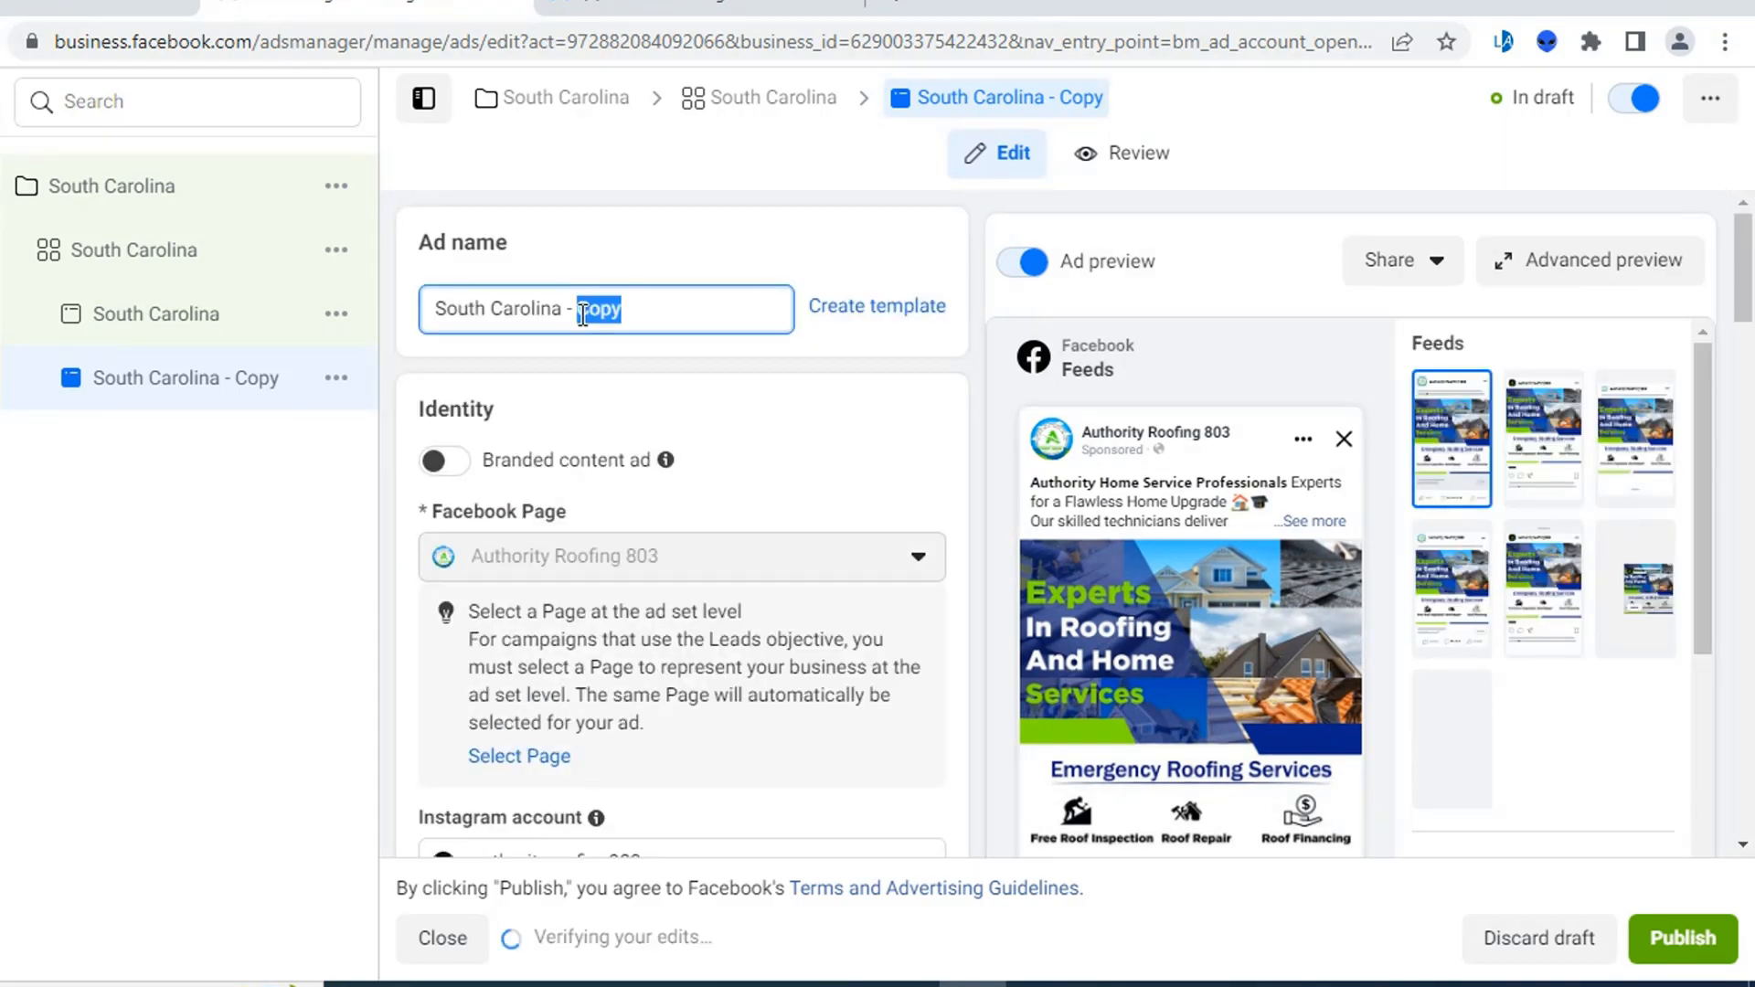
pyautogui.write('1')
pyautogui.click(304, 549)
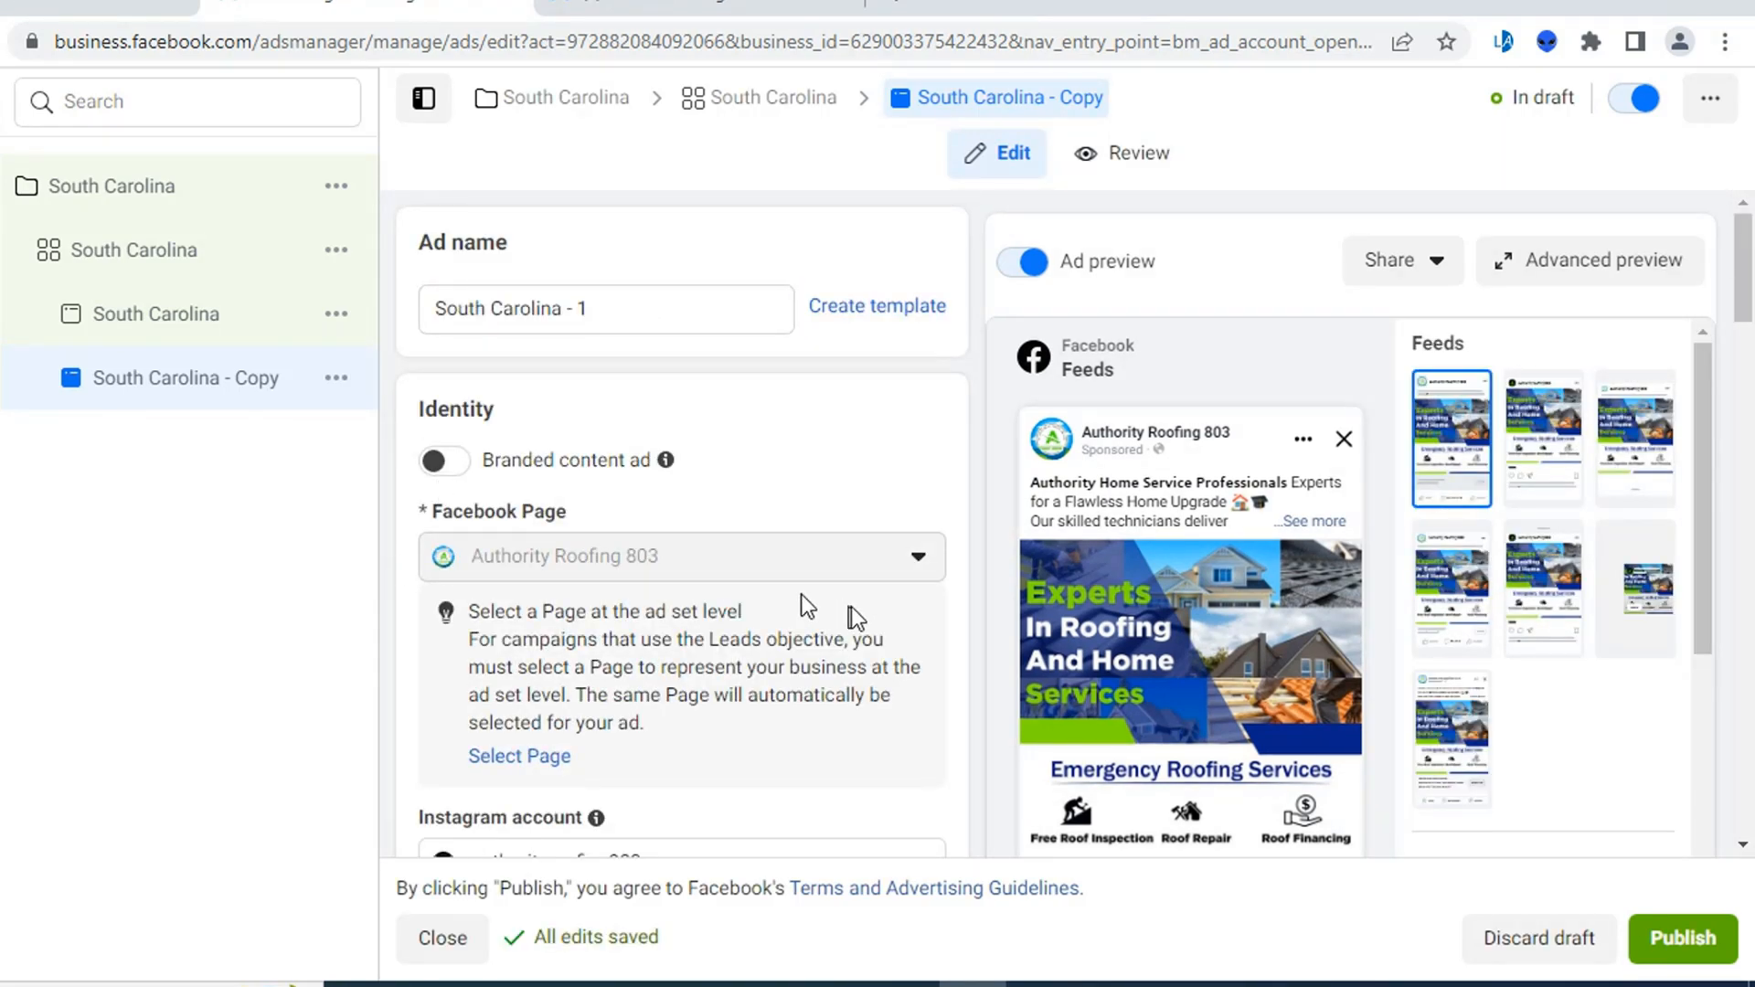
# - Switch to Google Docs and copy the alternative ad text, from "Authority Home Service Professionals" through "Schedule Your No Hassle FREE Inspection"
pyautogui.scroll(-15, 720, 571)
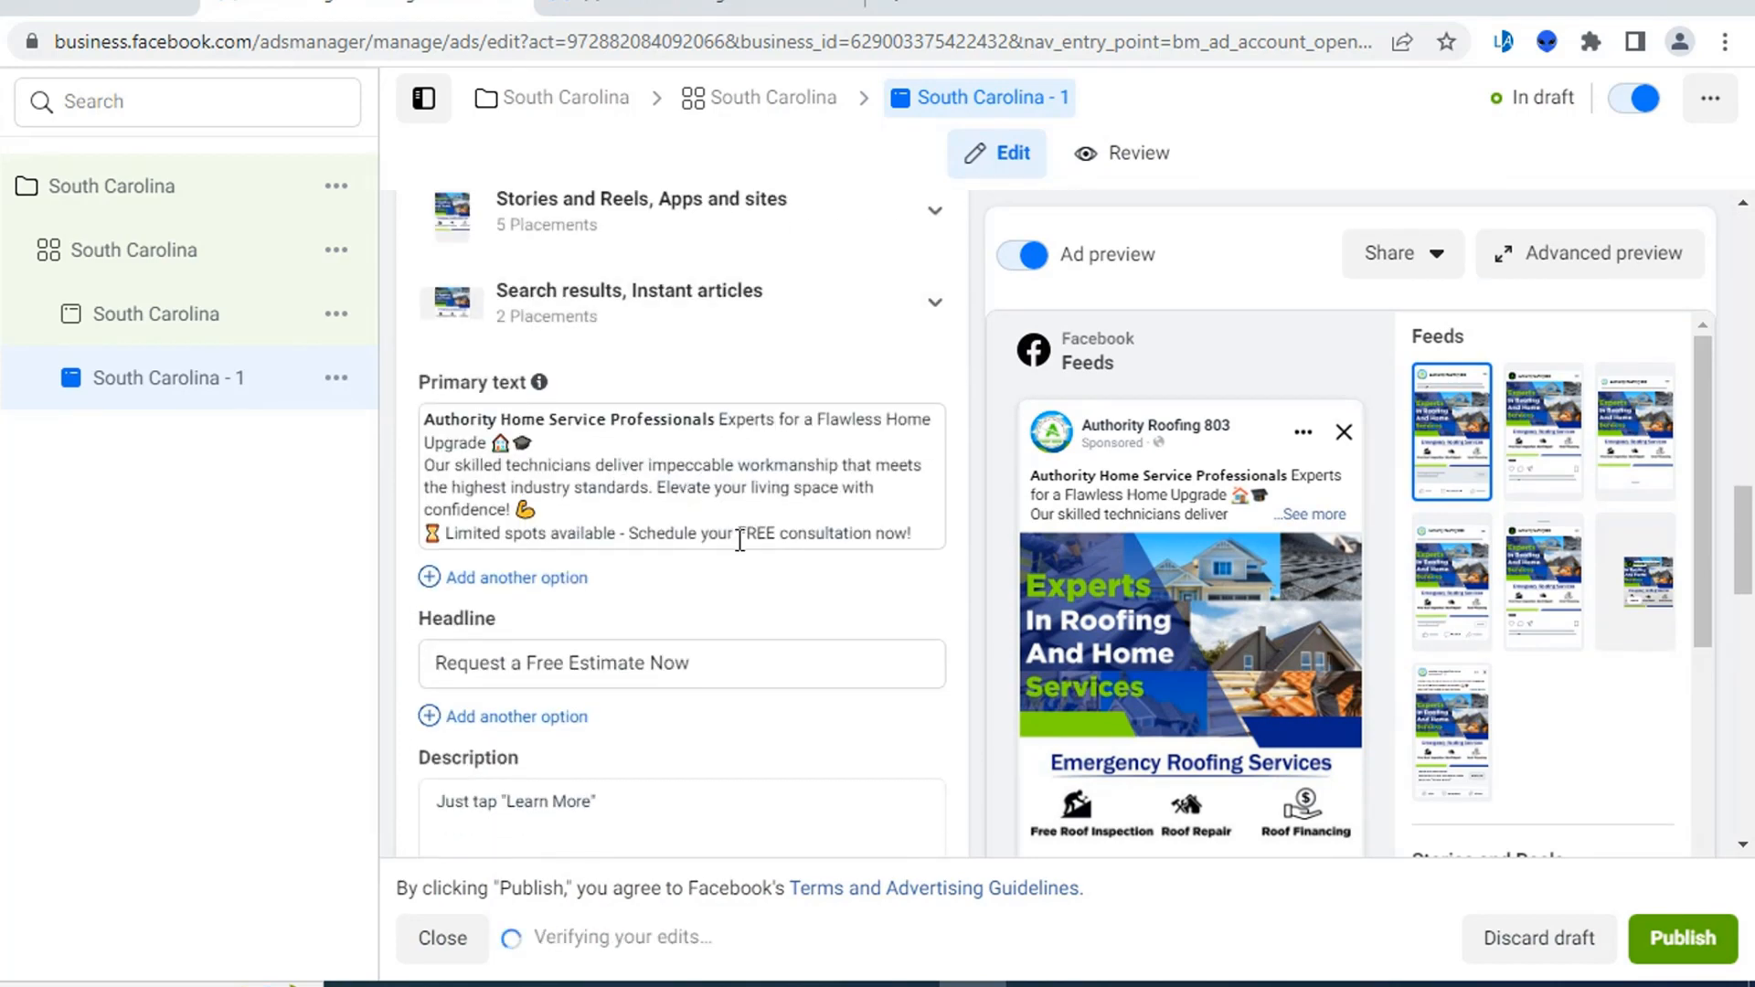
pyautogui.hotkey('alt', 'Tab')
pyautogui.scroll(10, 740, 677)
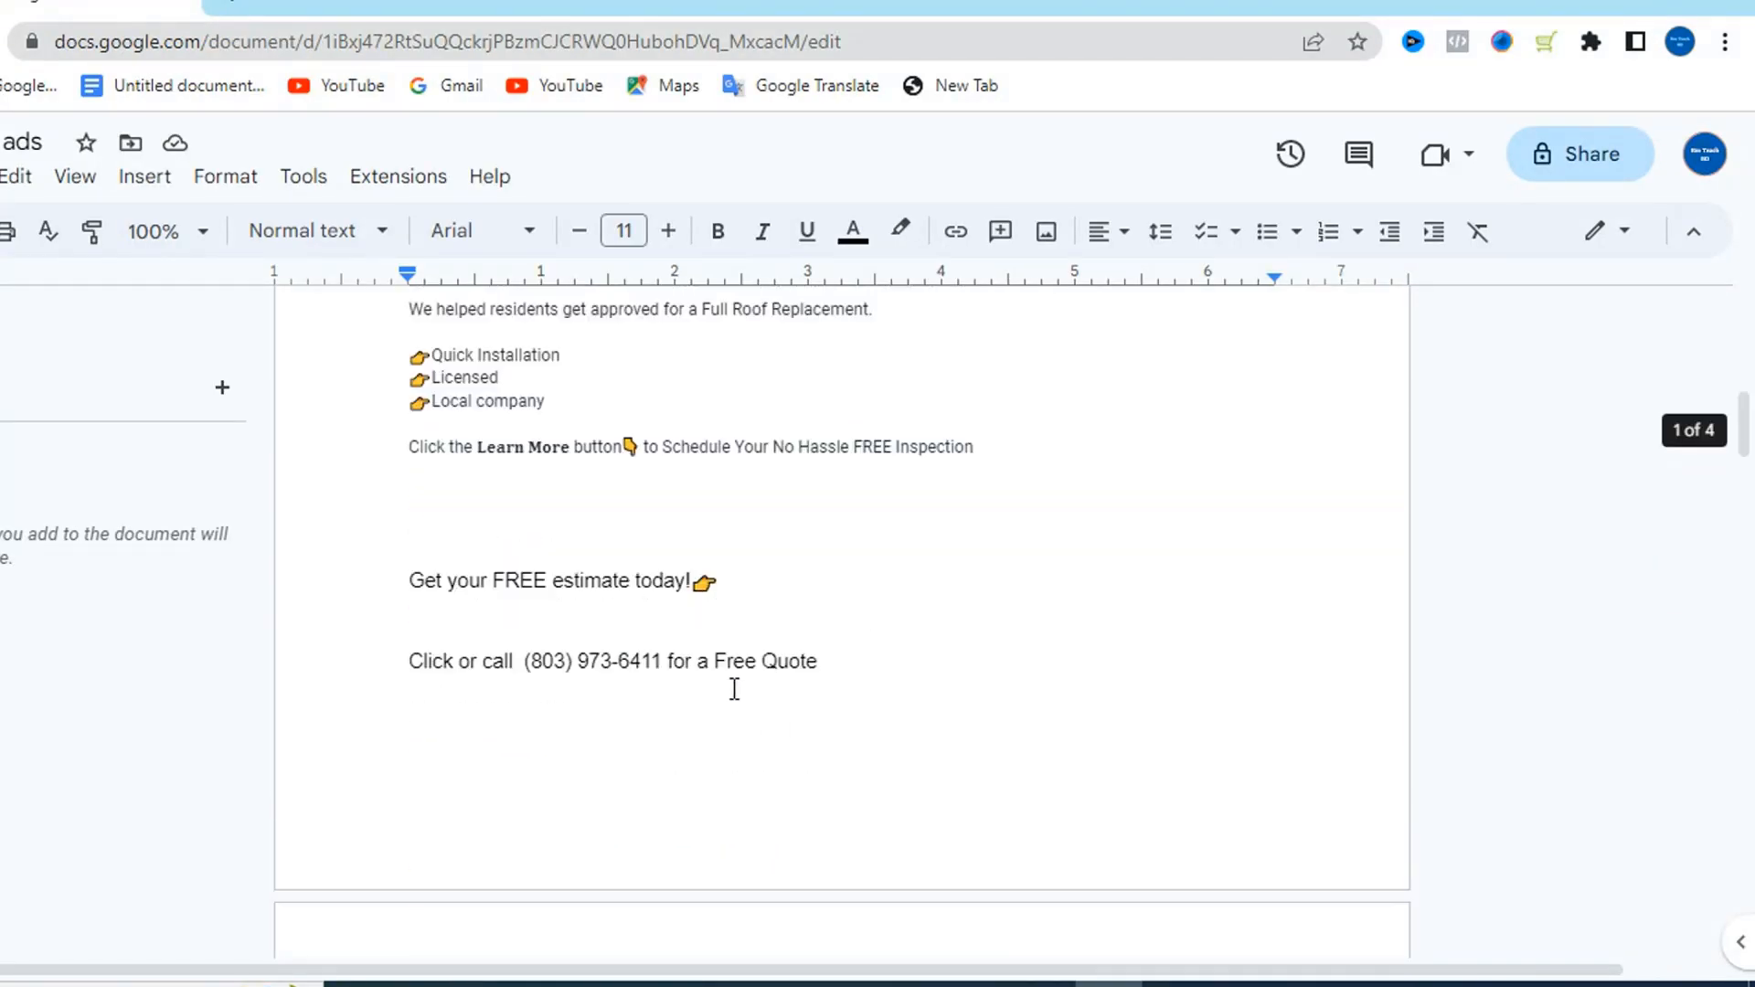
pyautogui.scroll(10, 734, 688)
pyautogui.scroll(-6, 733, 689)
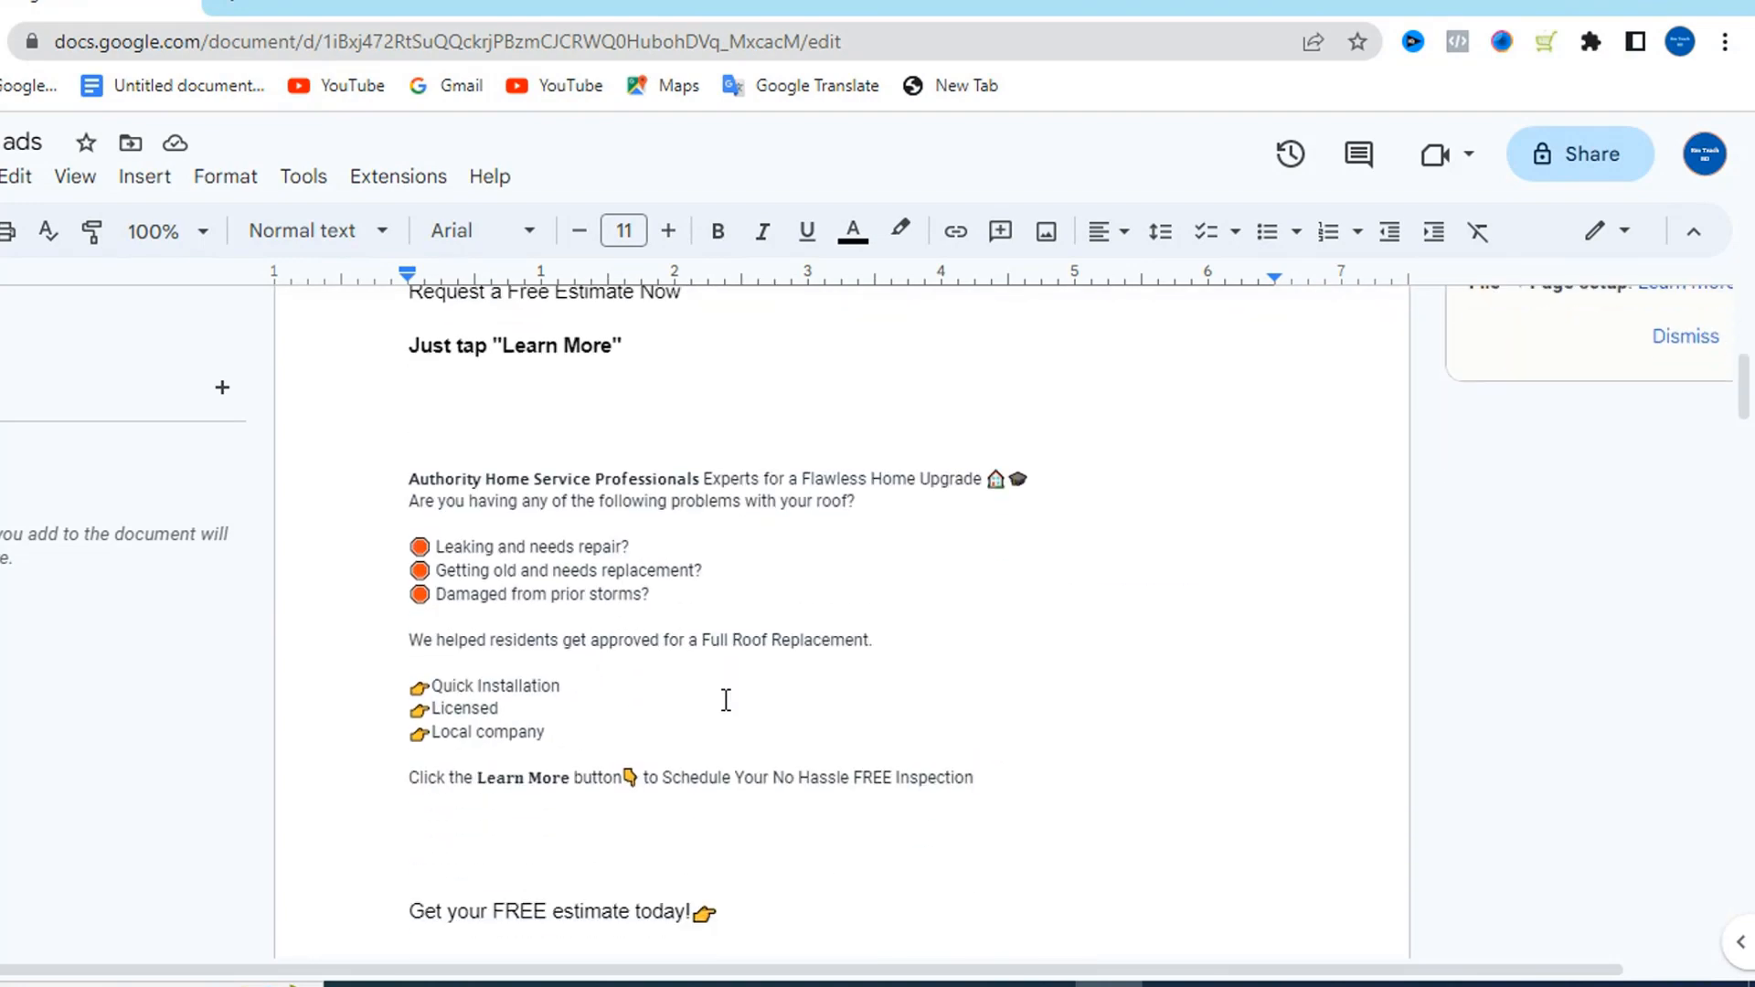
pyautogui.moveTo(975, 779); pyautogui.dragTo(408, 479)
pyautogui.rightClick(486, 589)
pyautogui.click(620, 320)
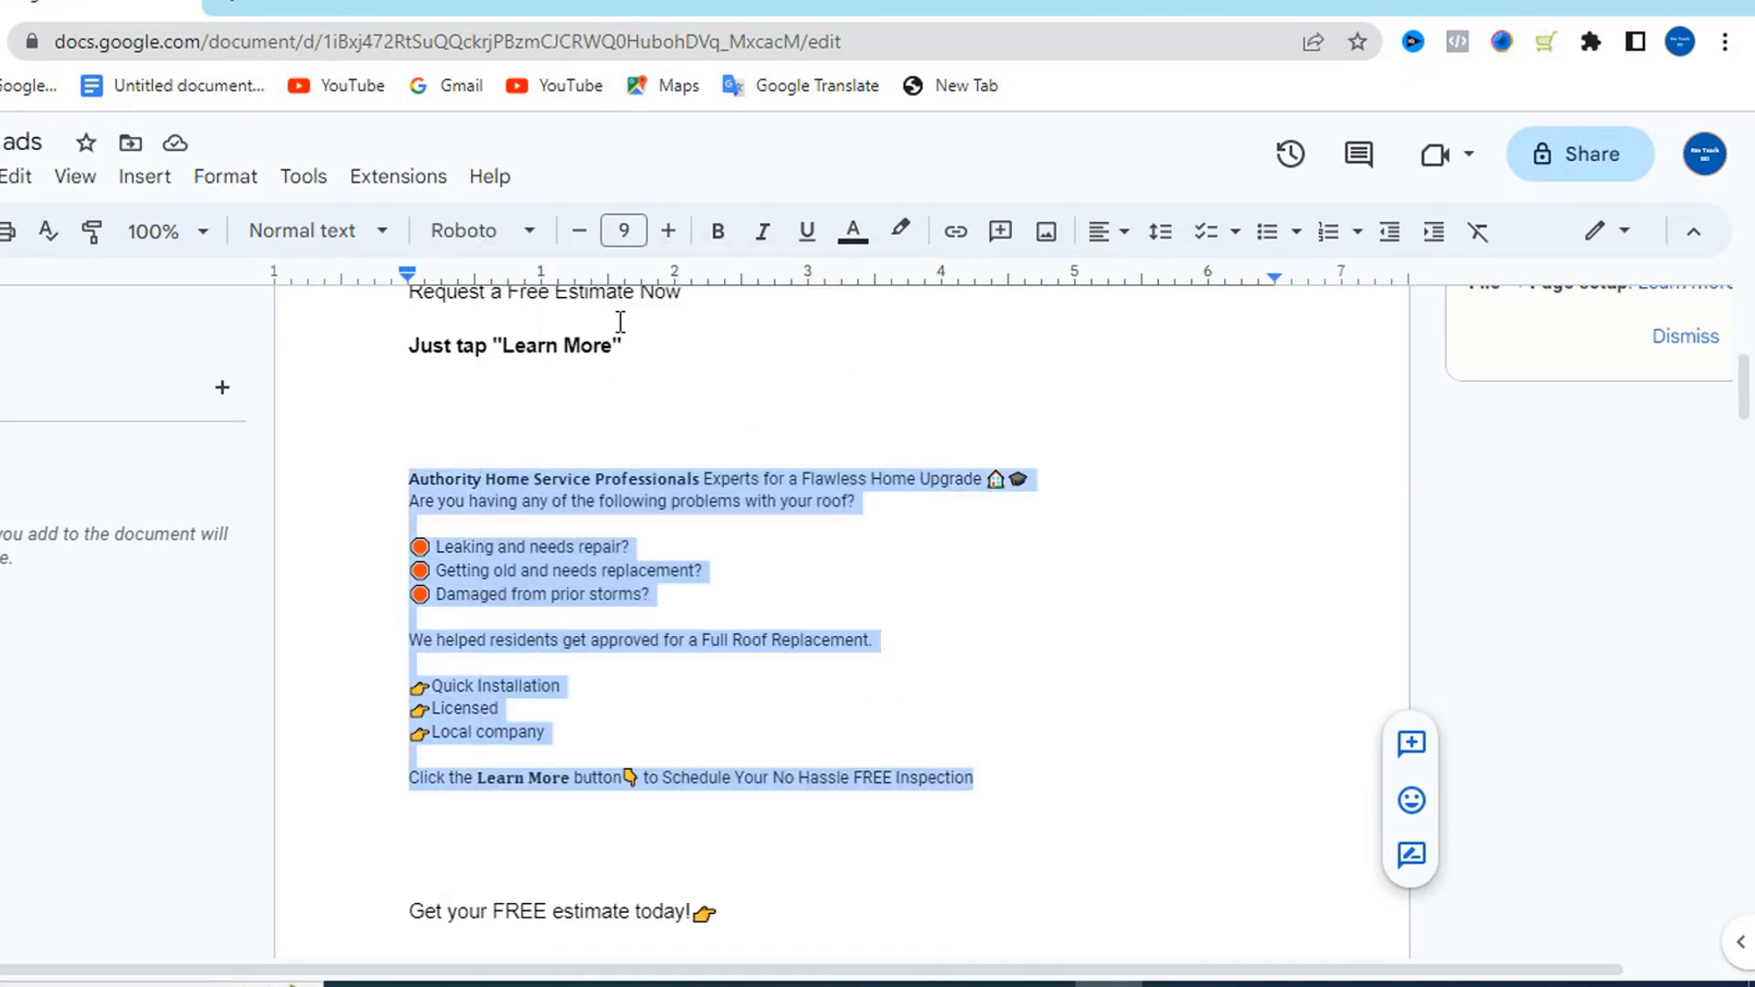
# - Back in Ads Manager, replace the primary text of the South Carolina - 1 ad with the copied roof-problems text
pyautogui.hotkey('alt', 'Tab')
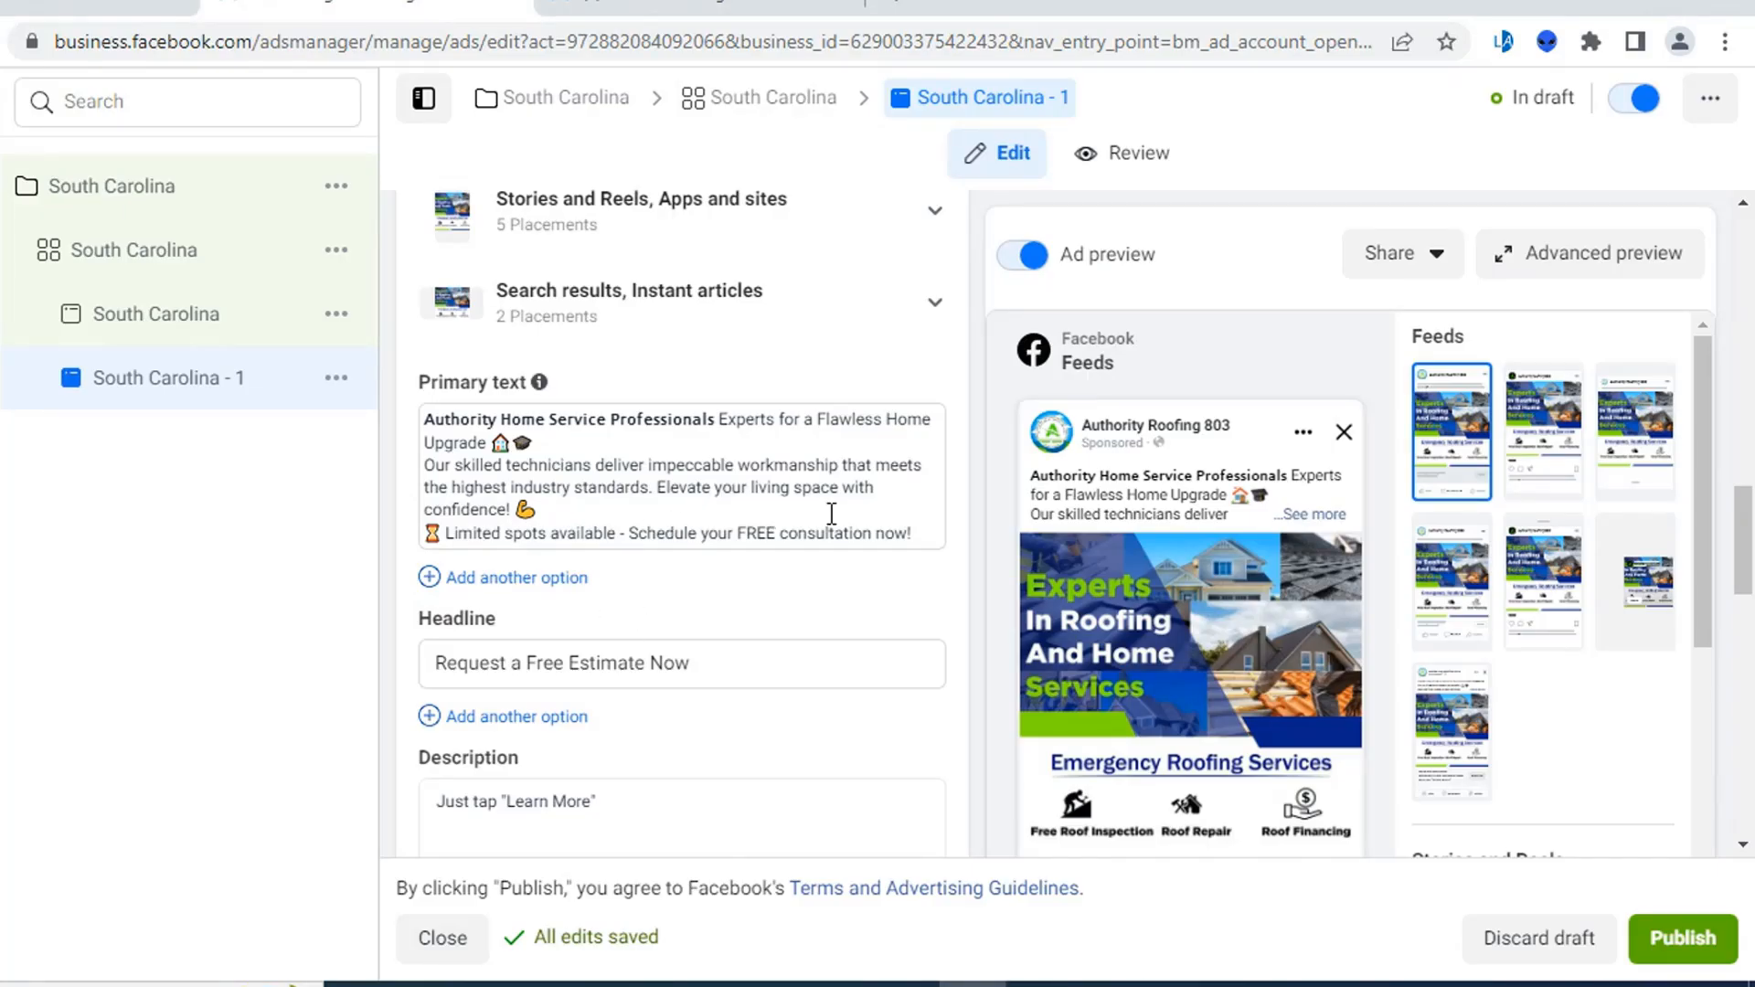
pyautogui.moveTo(911, 533); pyautogui.dragTo(436, 420)
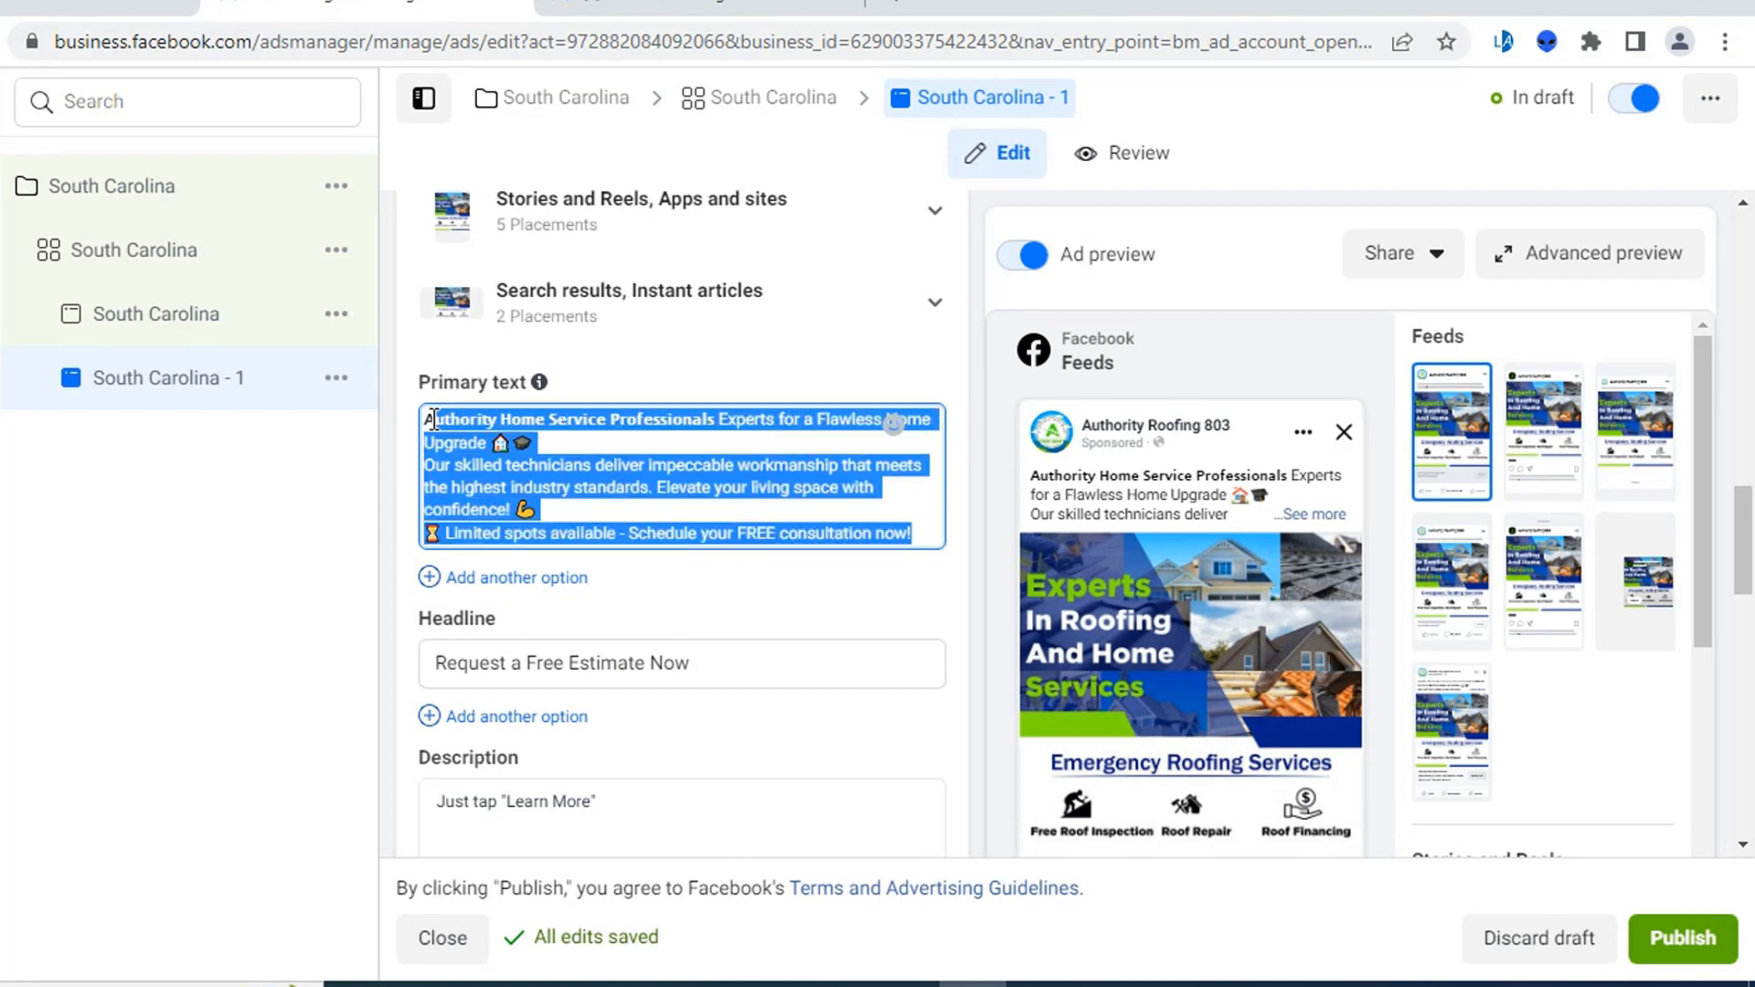
pyautogui.hotkey('ctrl', 'v')
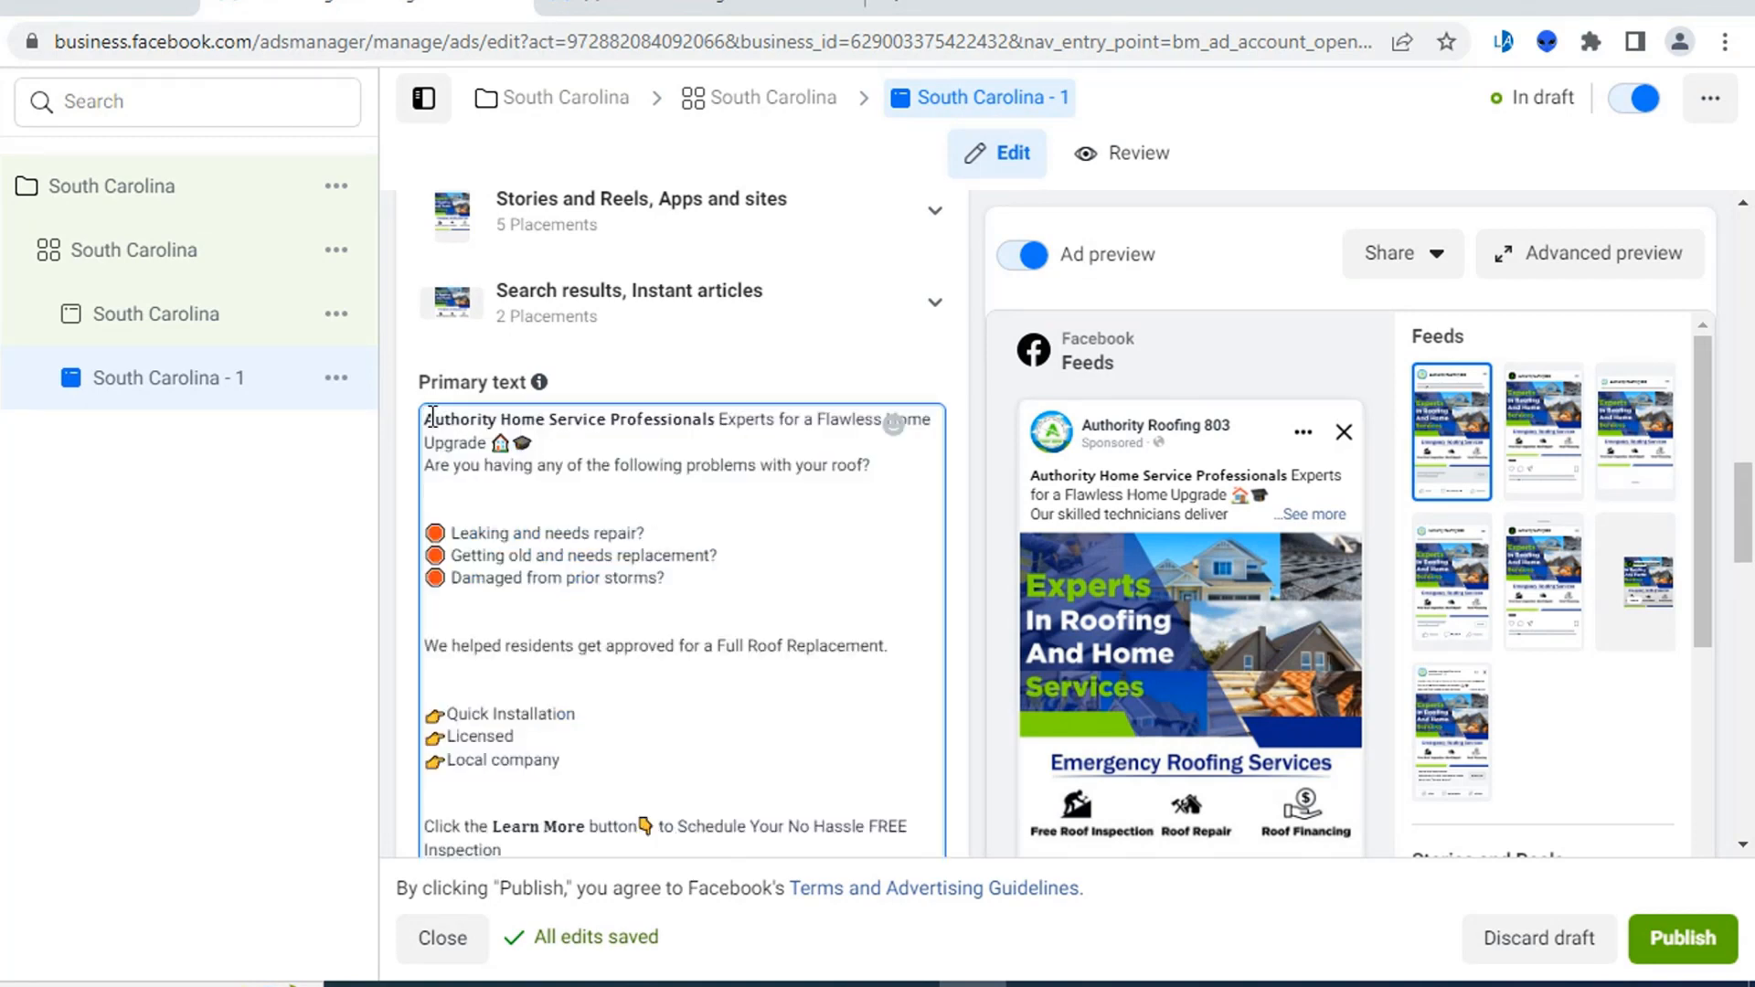
# - Replace the ad's headline with "Get your FREE estimate today!👉" copied from the ad text document
pyautogui.scroll(-5, 689, 545)
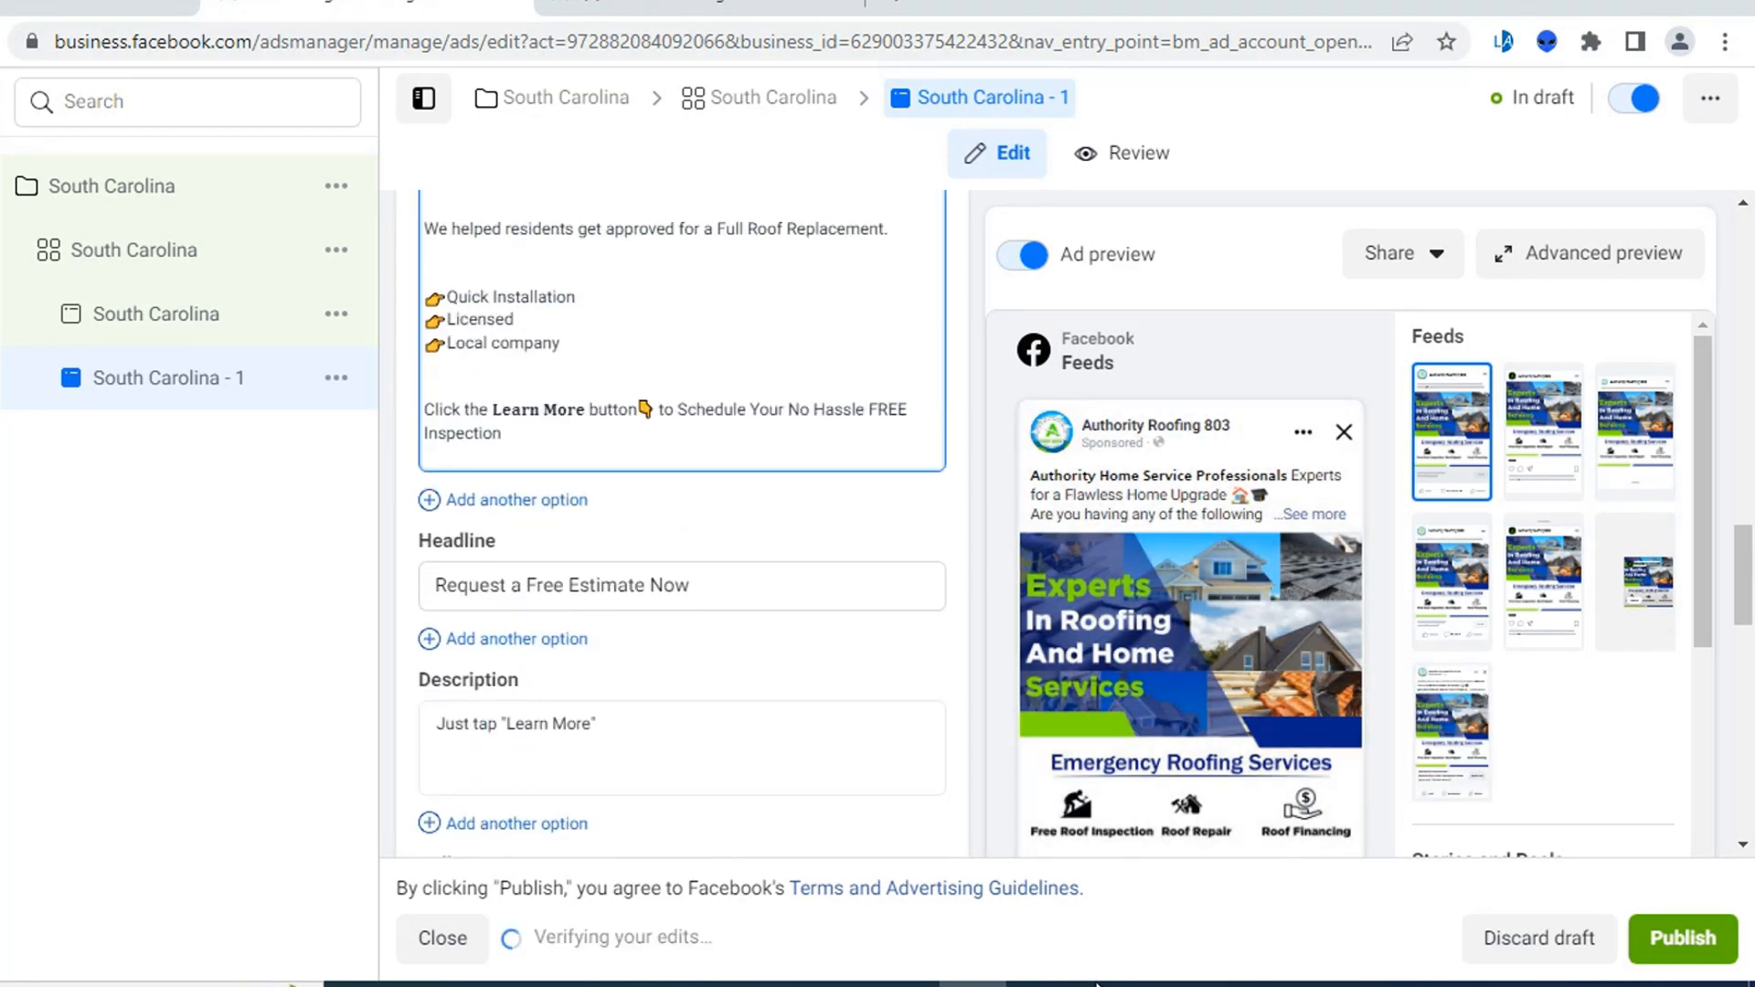
pyautogui.click(1097, 983)
pyautogui.scroll(-3, 536, 607)
pyautogui.moveTo(718, 635); pyautogui.dragTo(451, 616)
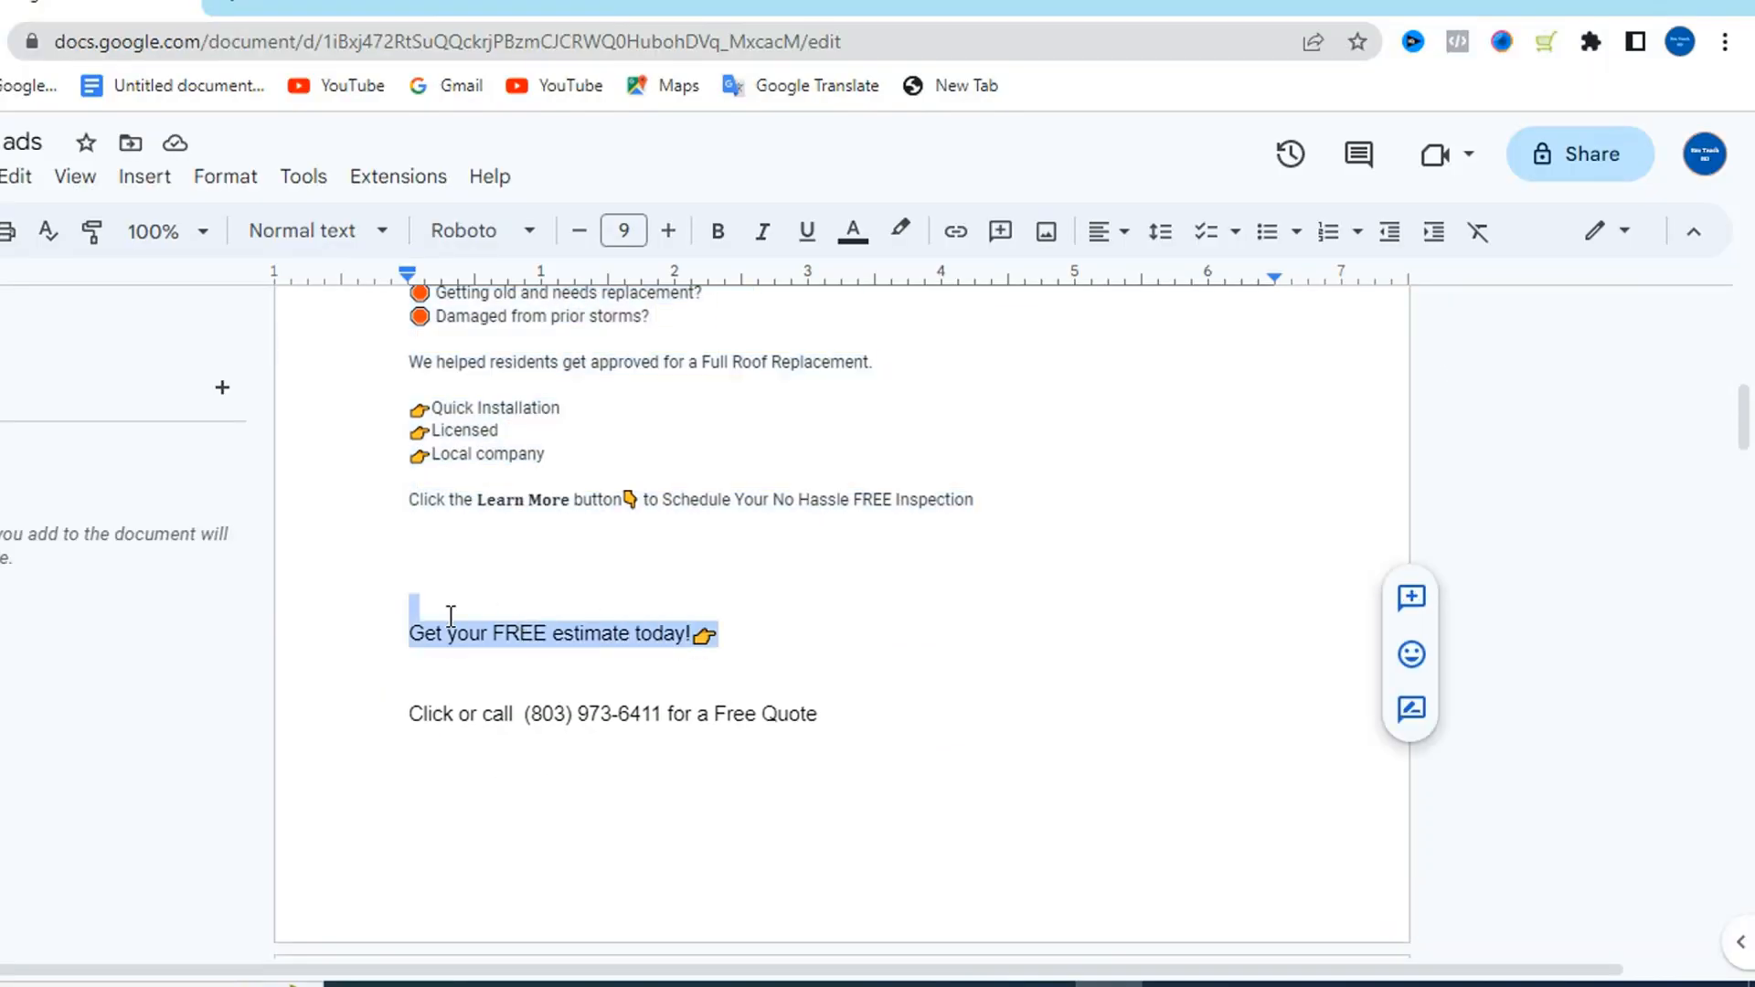
pyautogui.rightClick(443, 631)
pyautogui.press('Escape')
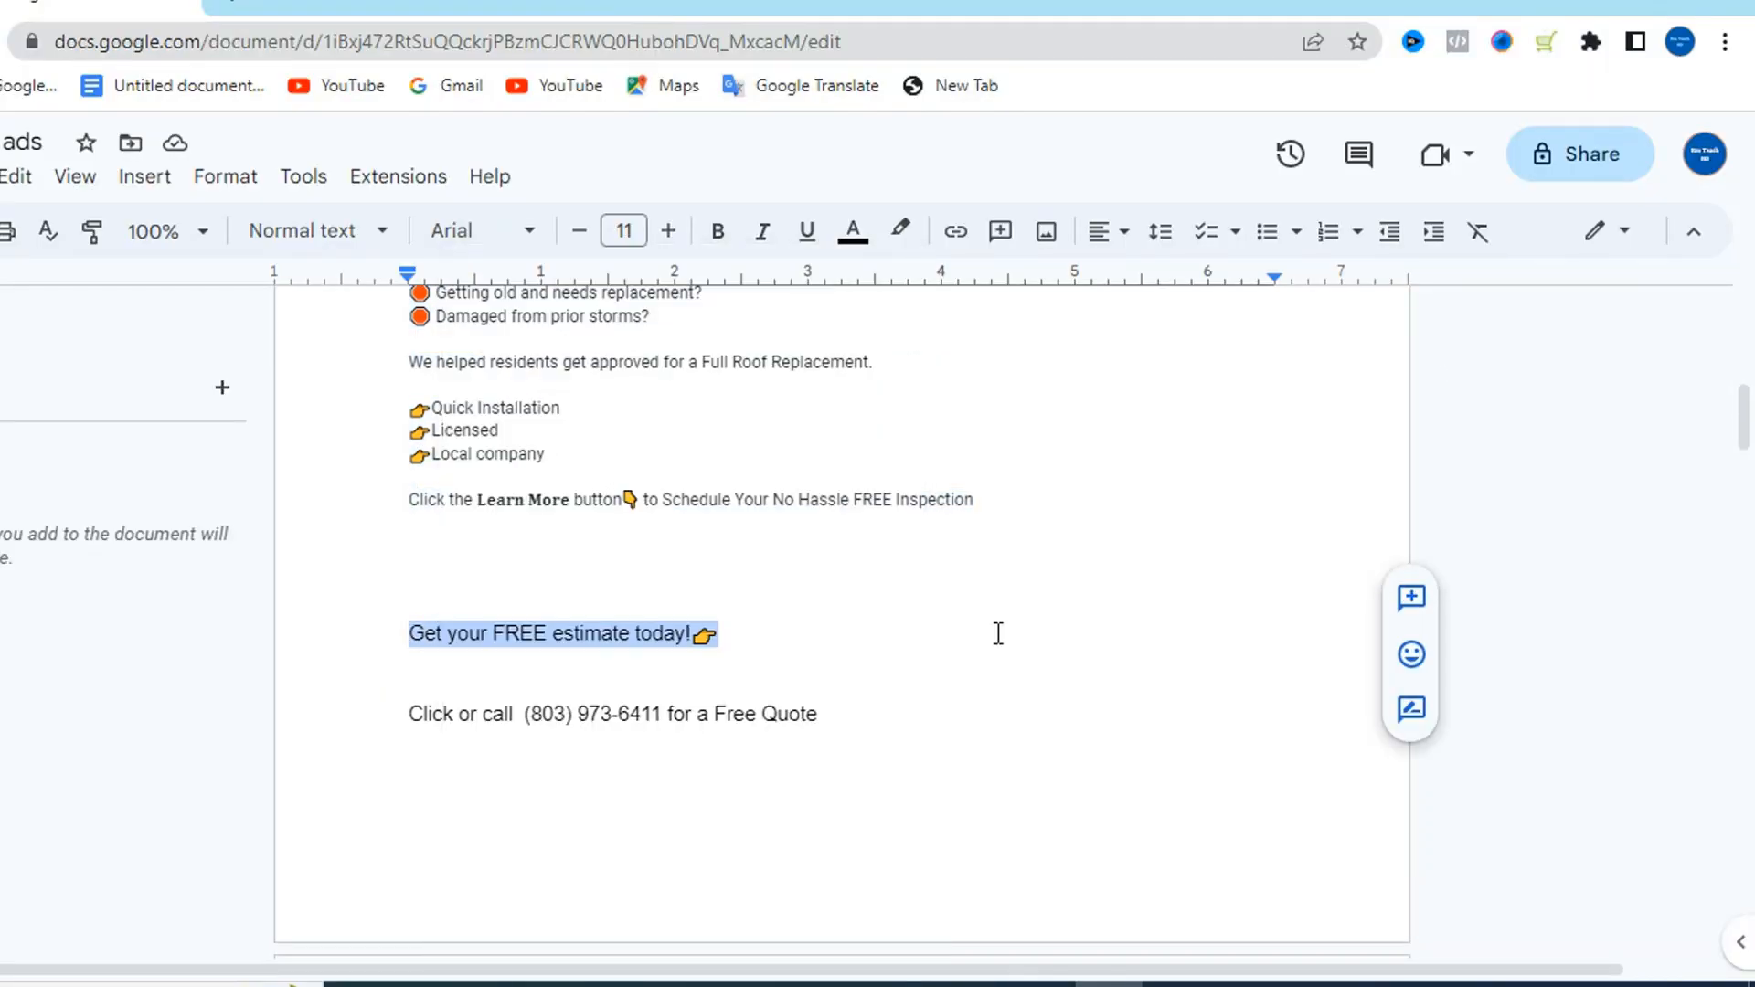
pyautogui.click(974, 984)
pyautogui.moveTo(709, 588); pyautogui.dragTo(412, 589)
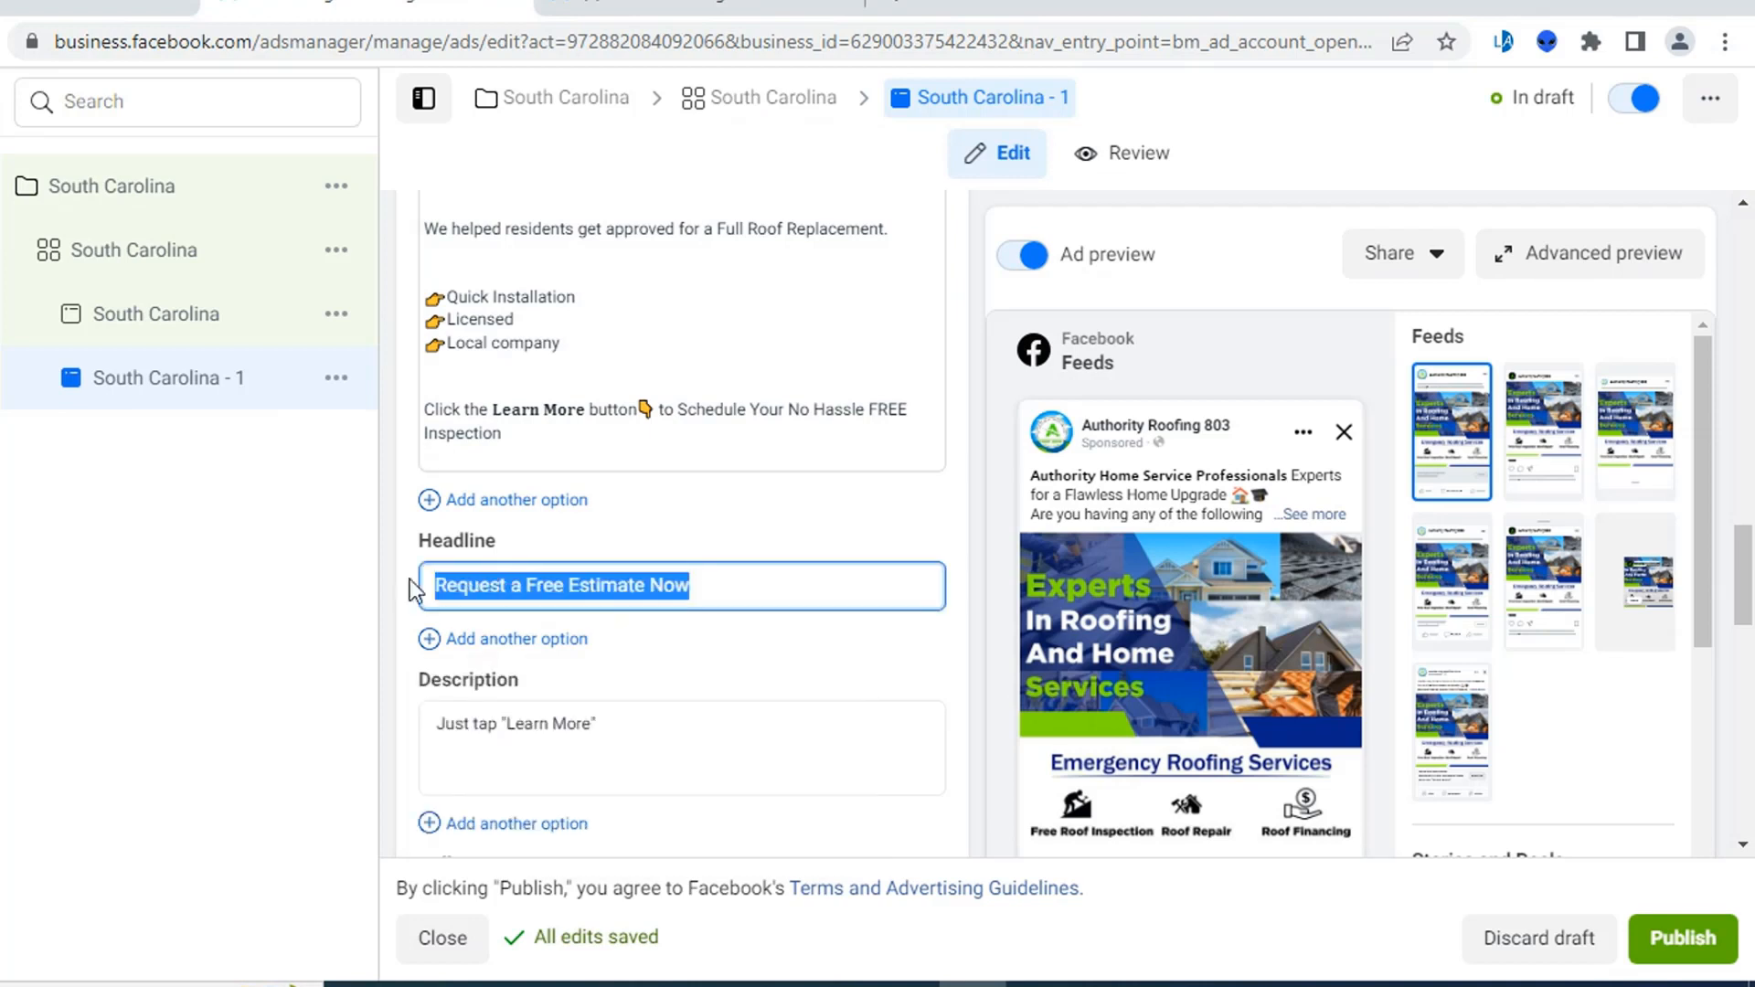
pyautogui.hotkey('ctrl', 'v')
pyautogui.click(804, 654)
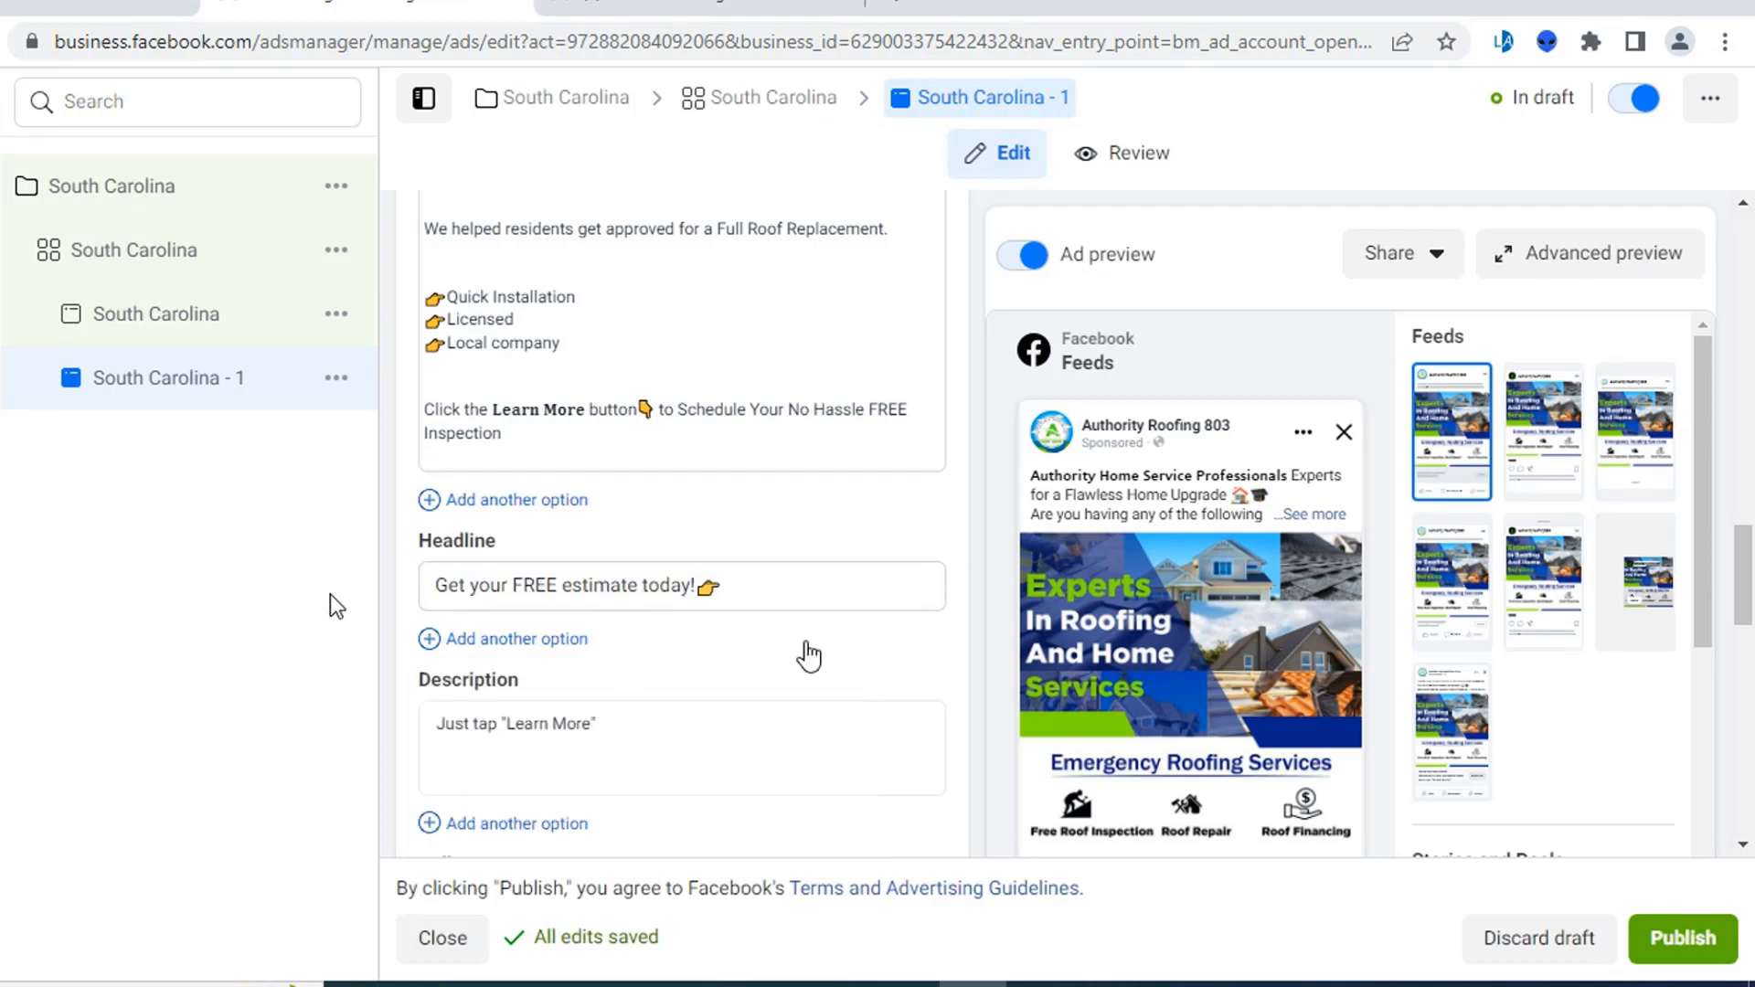
pyautogui.scroll(-1, 771, 620)
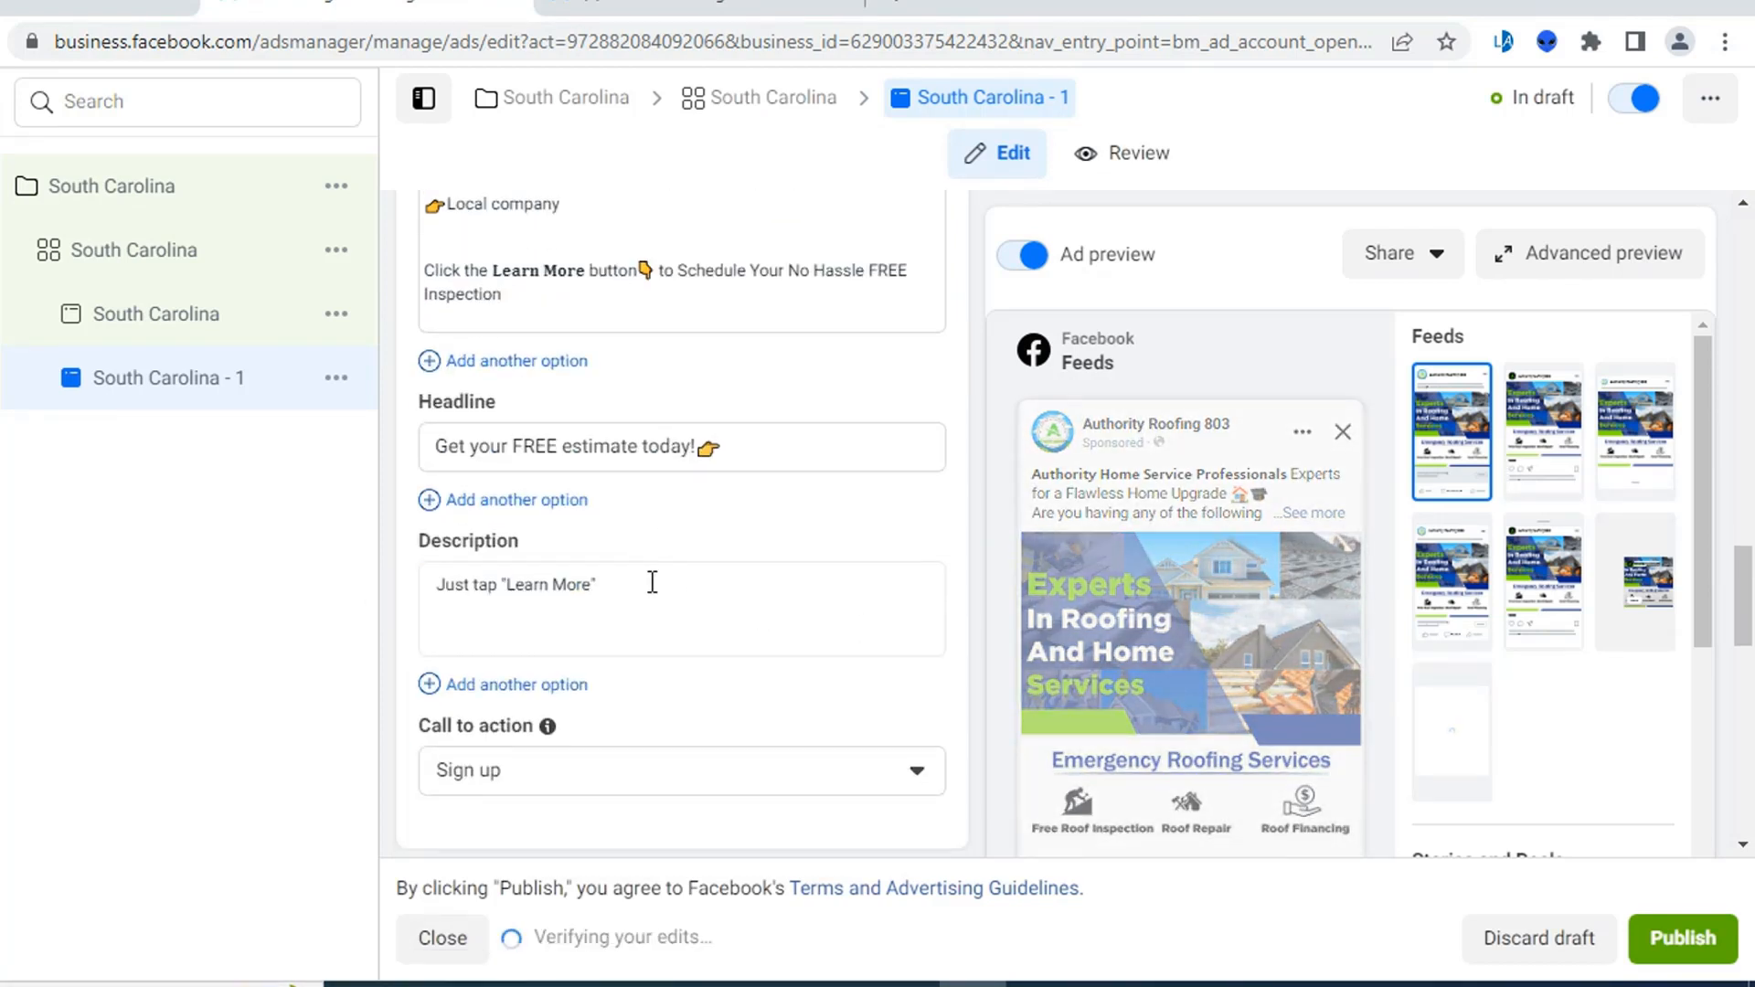
pyautogui.click(1110, 983)
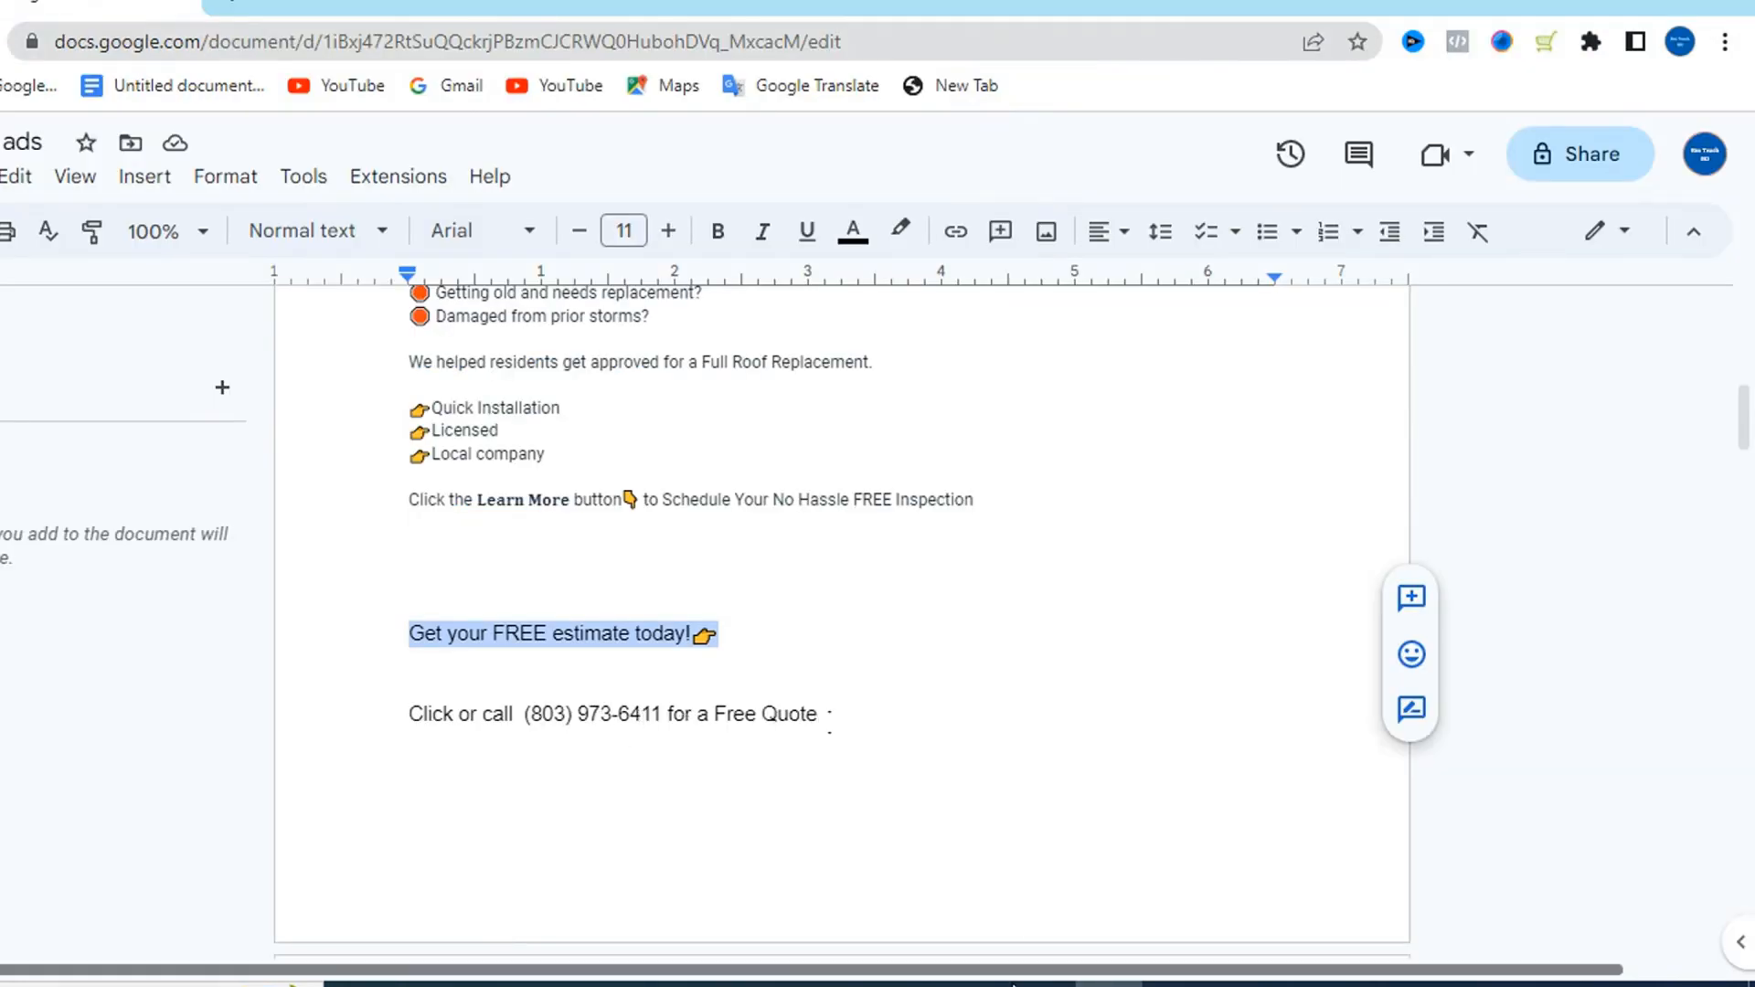
pyautogui.click(973, 982)
pyautogui.click(670, 599)
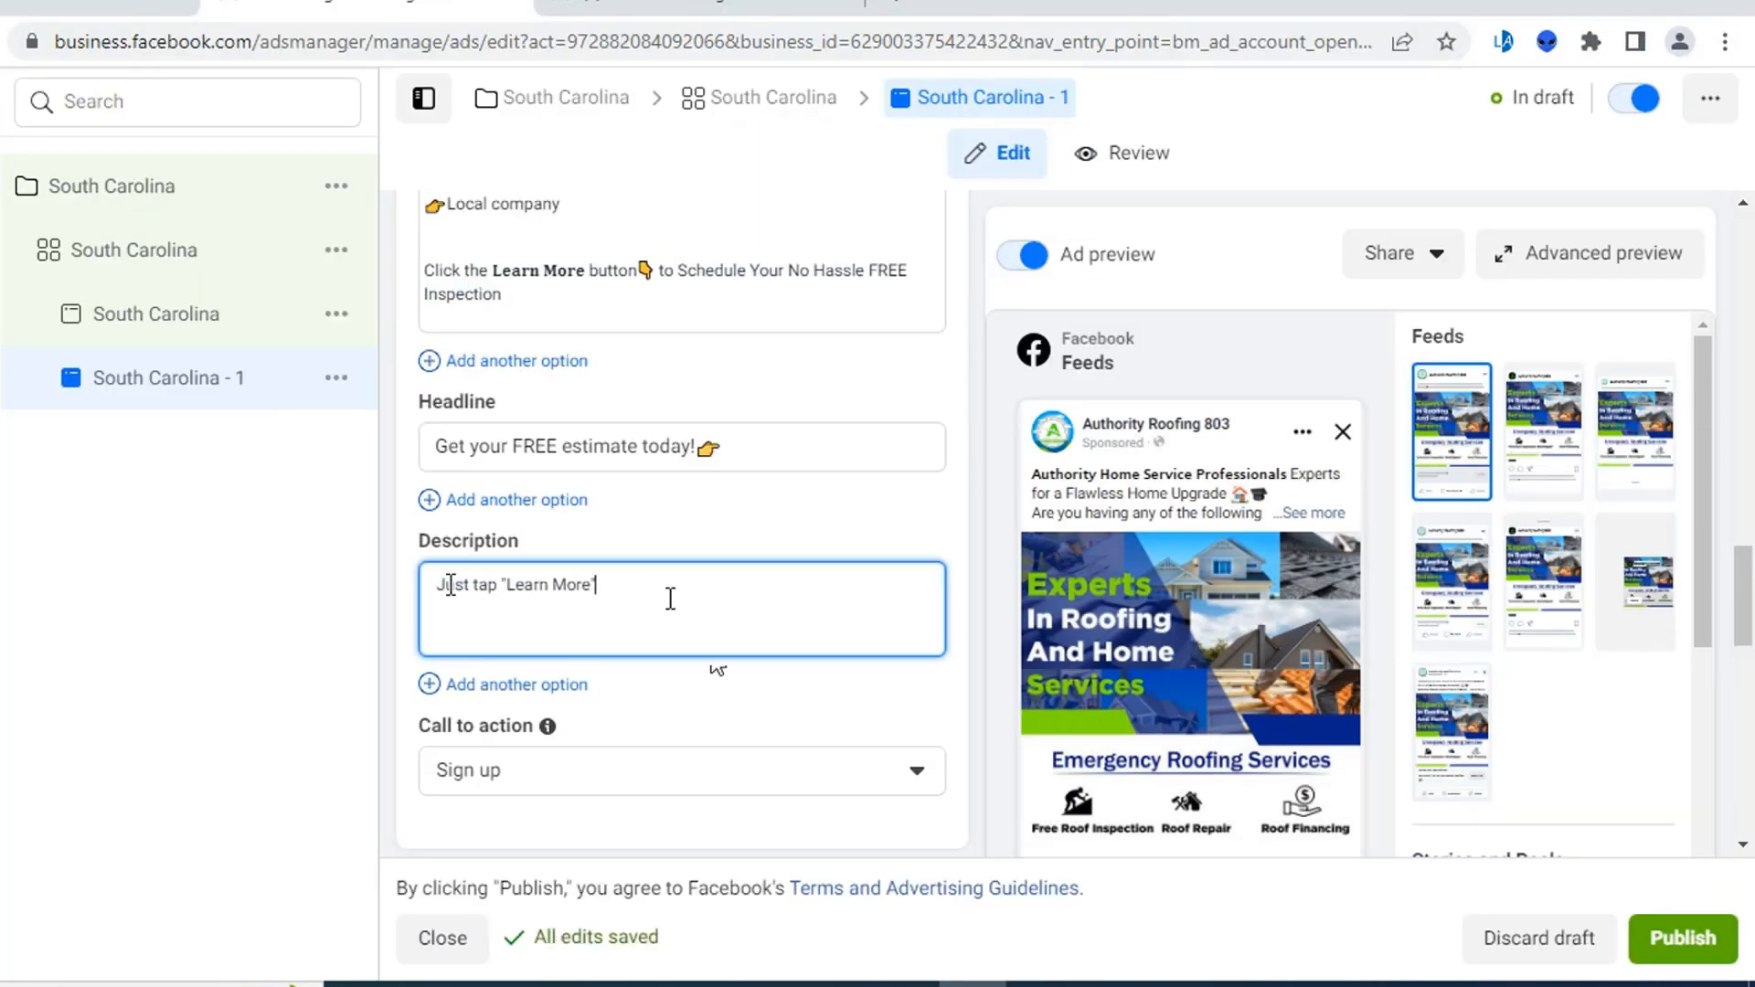
# - Duplicate the South Carolina - 1 ad and remove the existing media from the copy
pyautogui.click(336, 378)
pyautogui.click(442, 468)
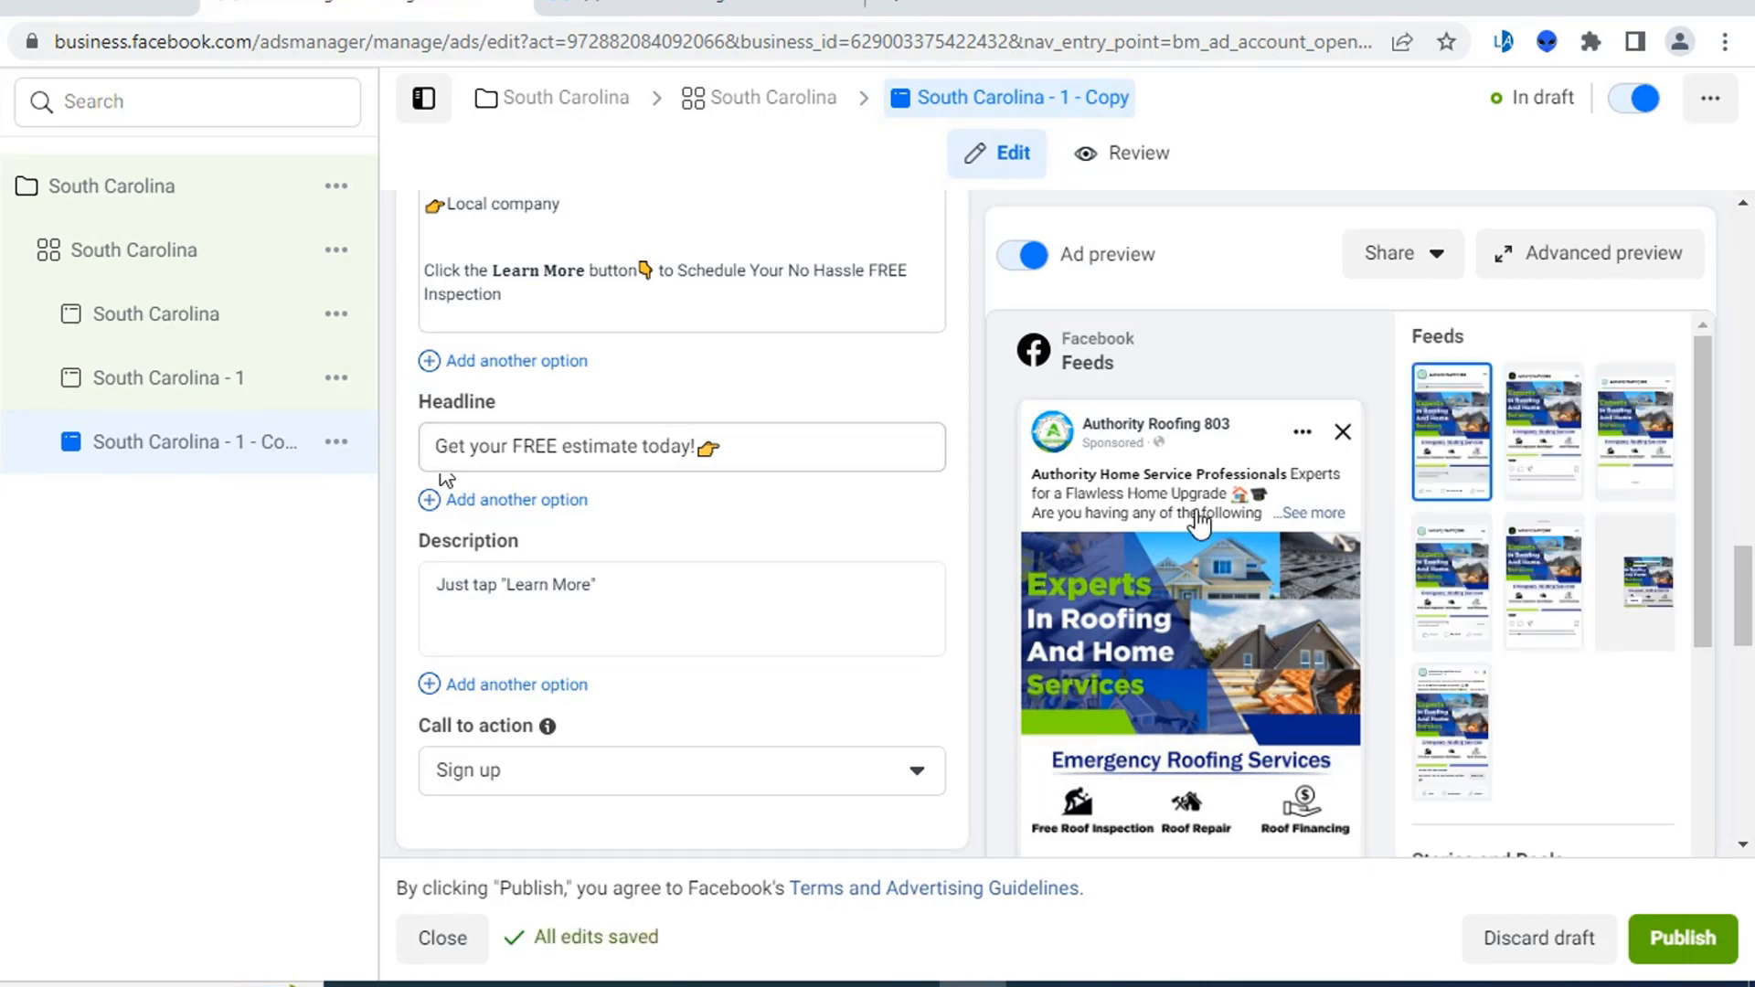
pyautogui.scroll(-4, 917, 447)
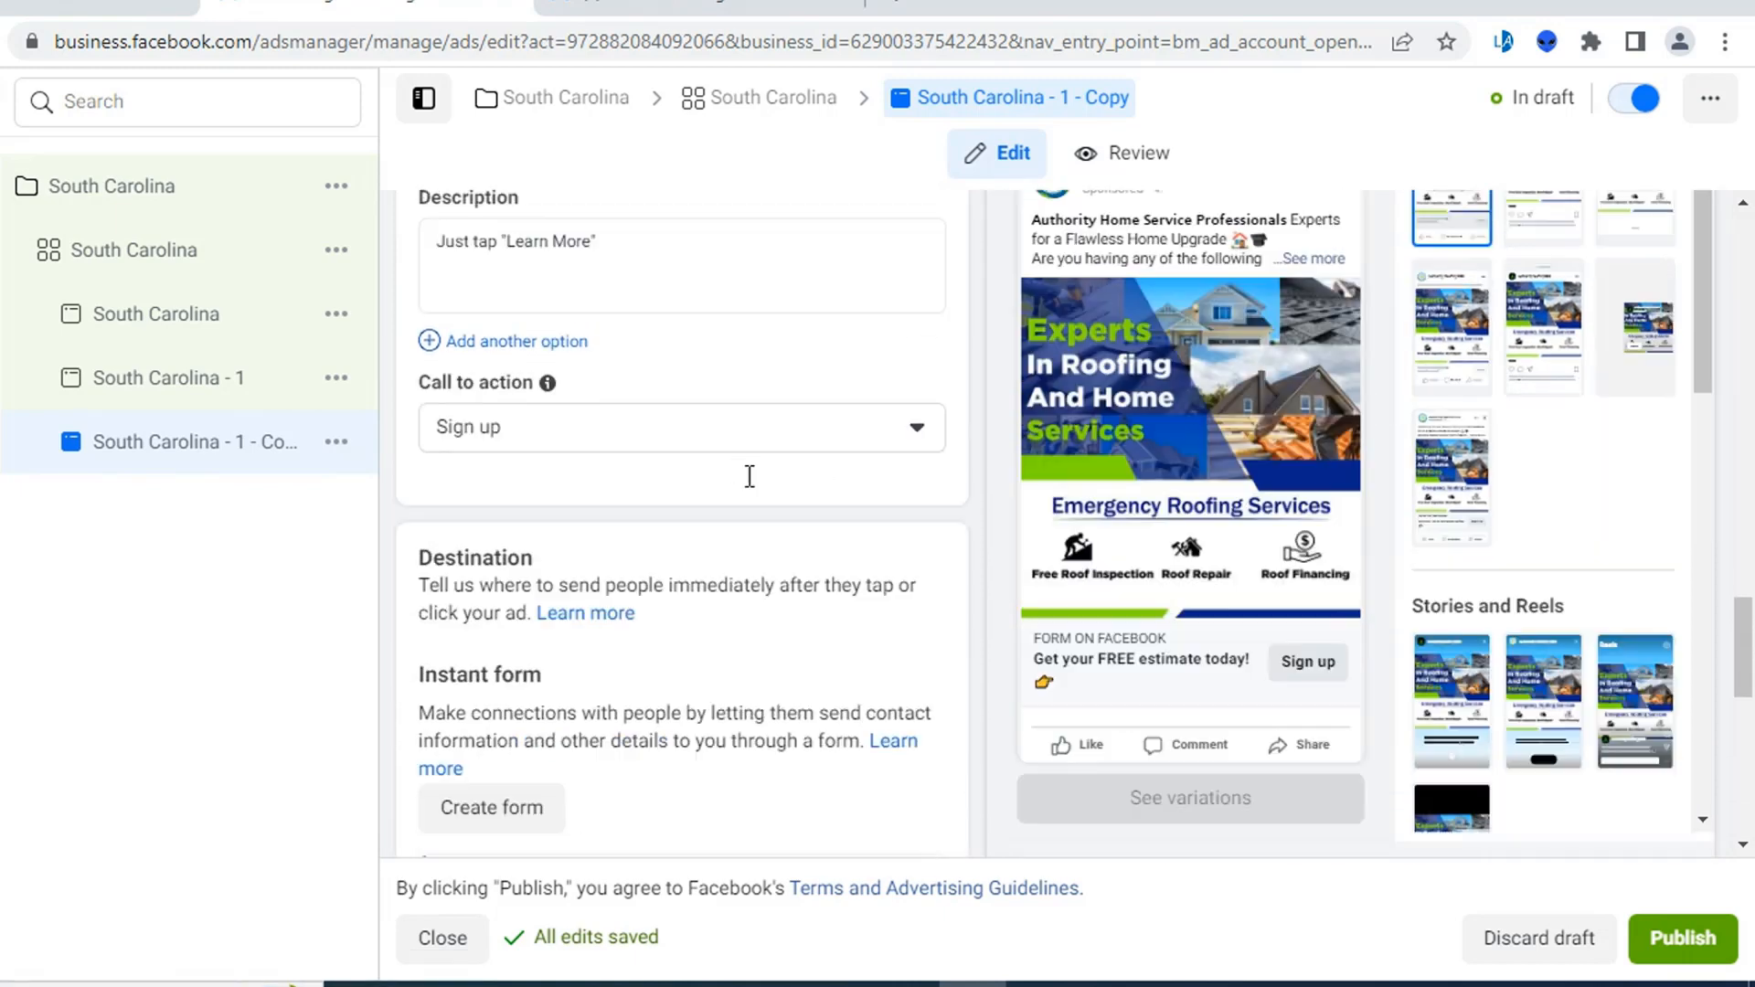
pyautogui.scroll(1, 748, 476)
pyautogui.scroll(10, 748, 476)
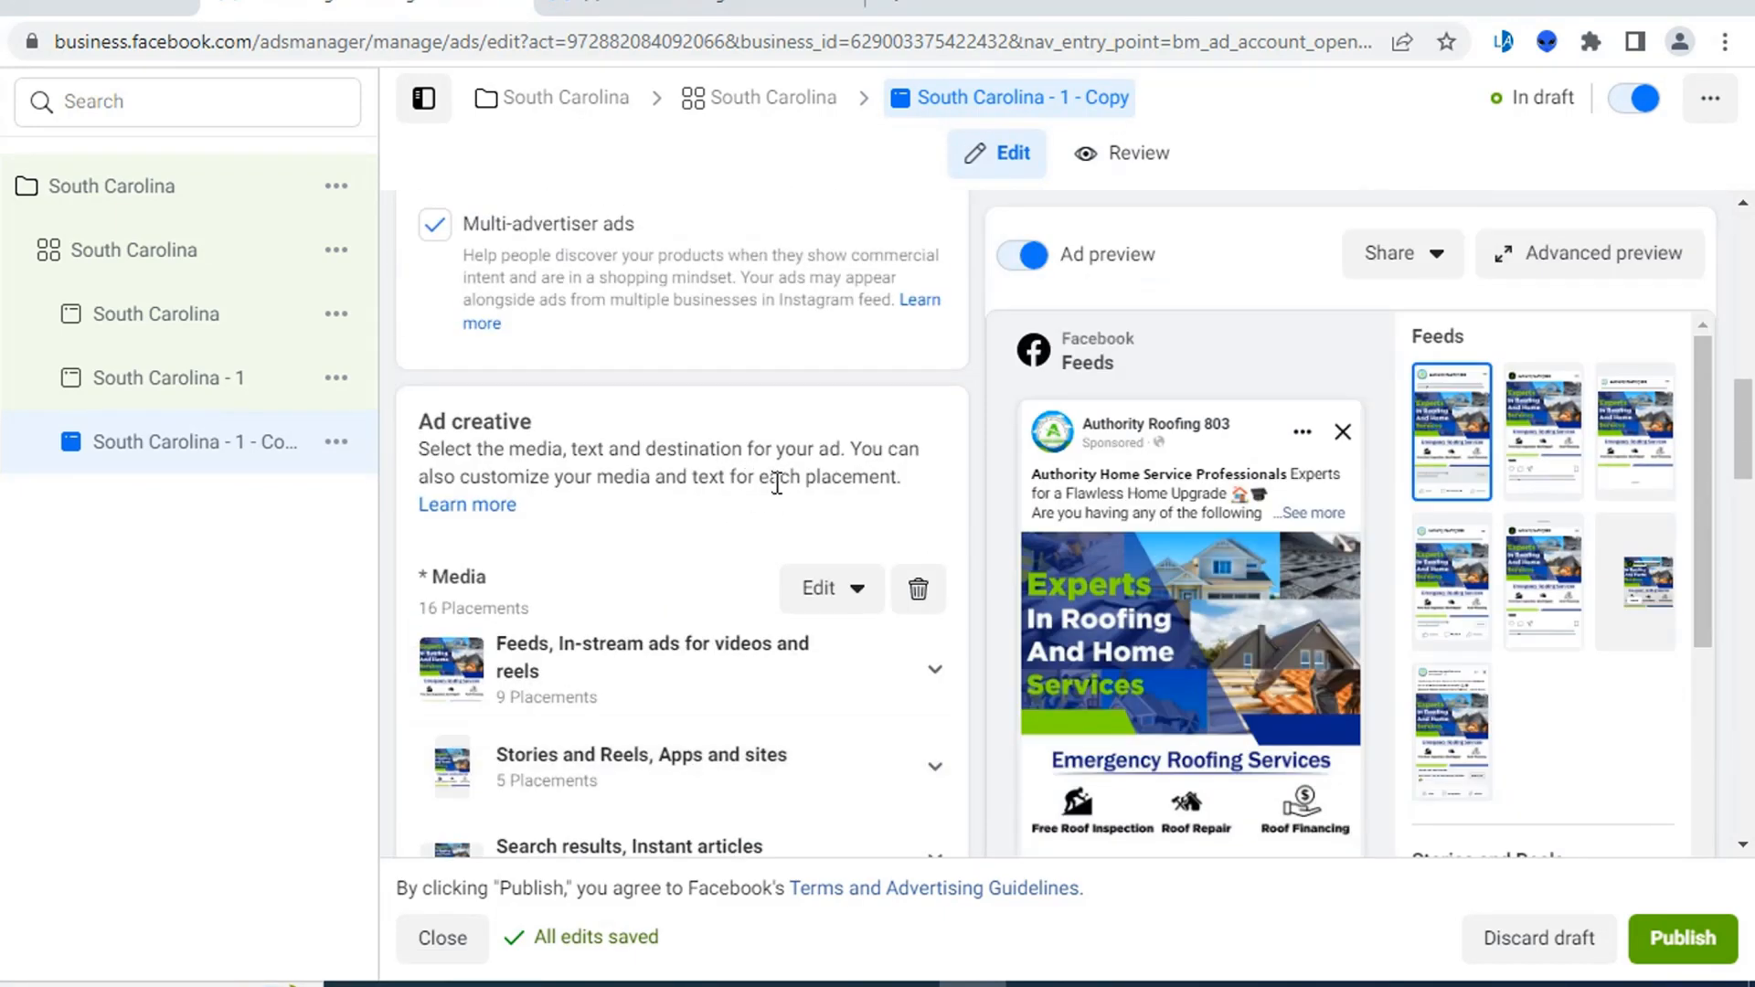
pyautogui.click(913, 592)
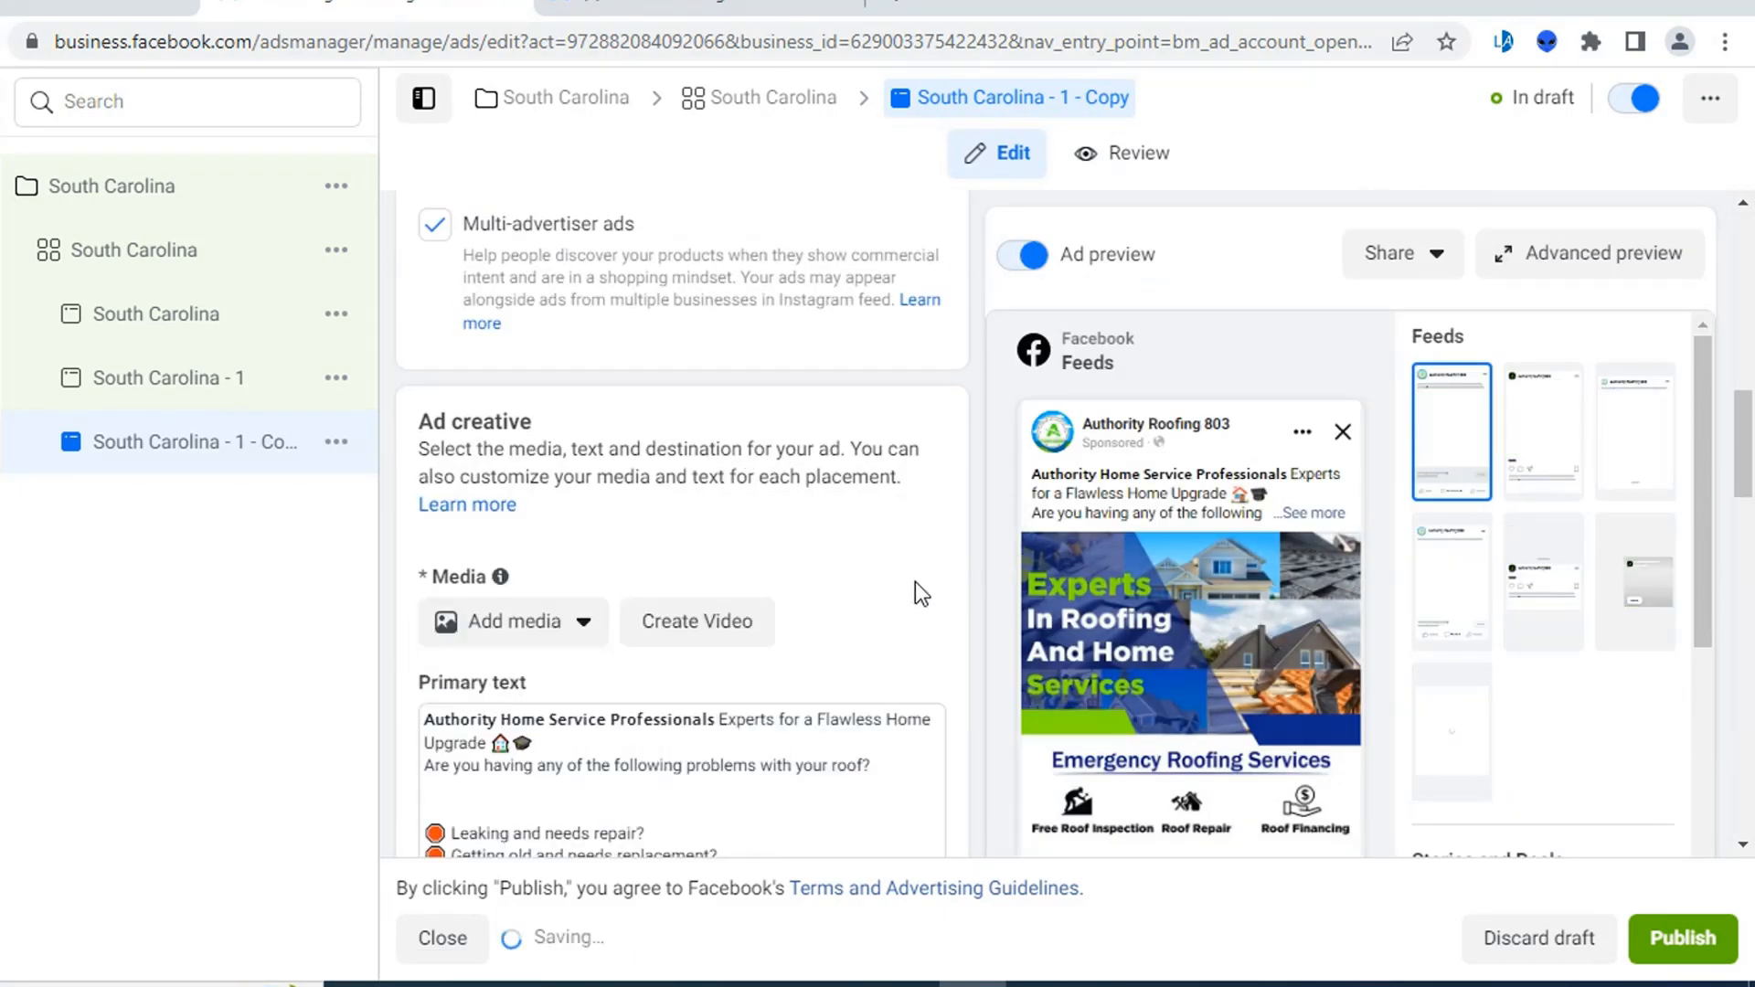
# - Upload the video "juniorglymph final" from the Downloads folder as the duplicated ad's media
pyautogui.click(551, 624)
pyautogui.click(530, 735)
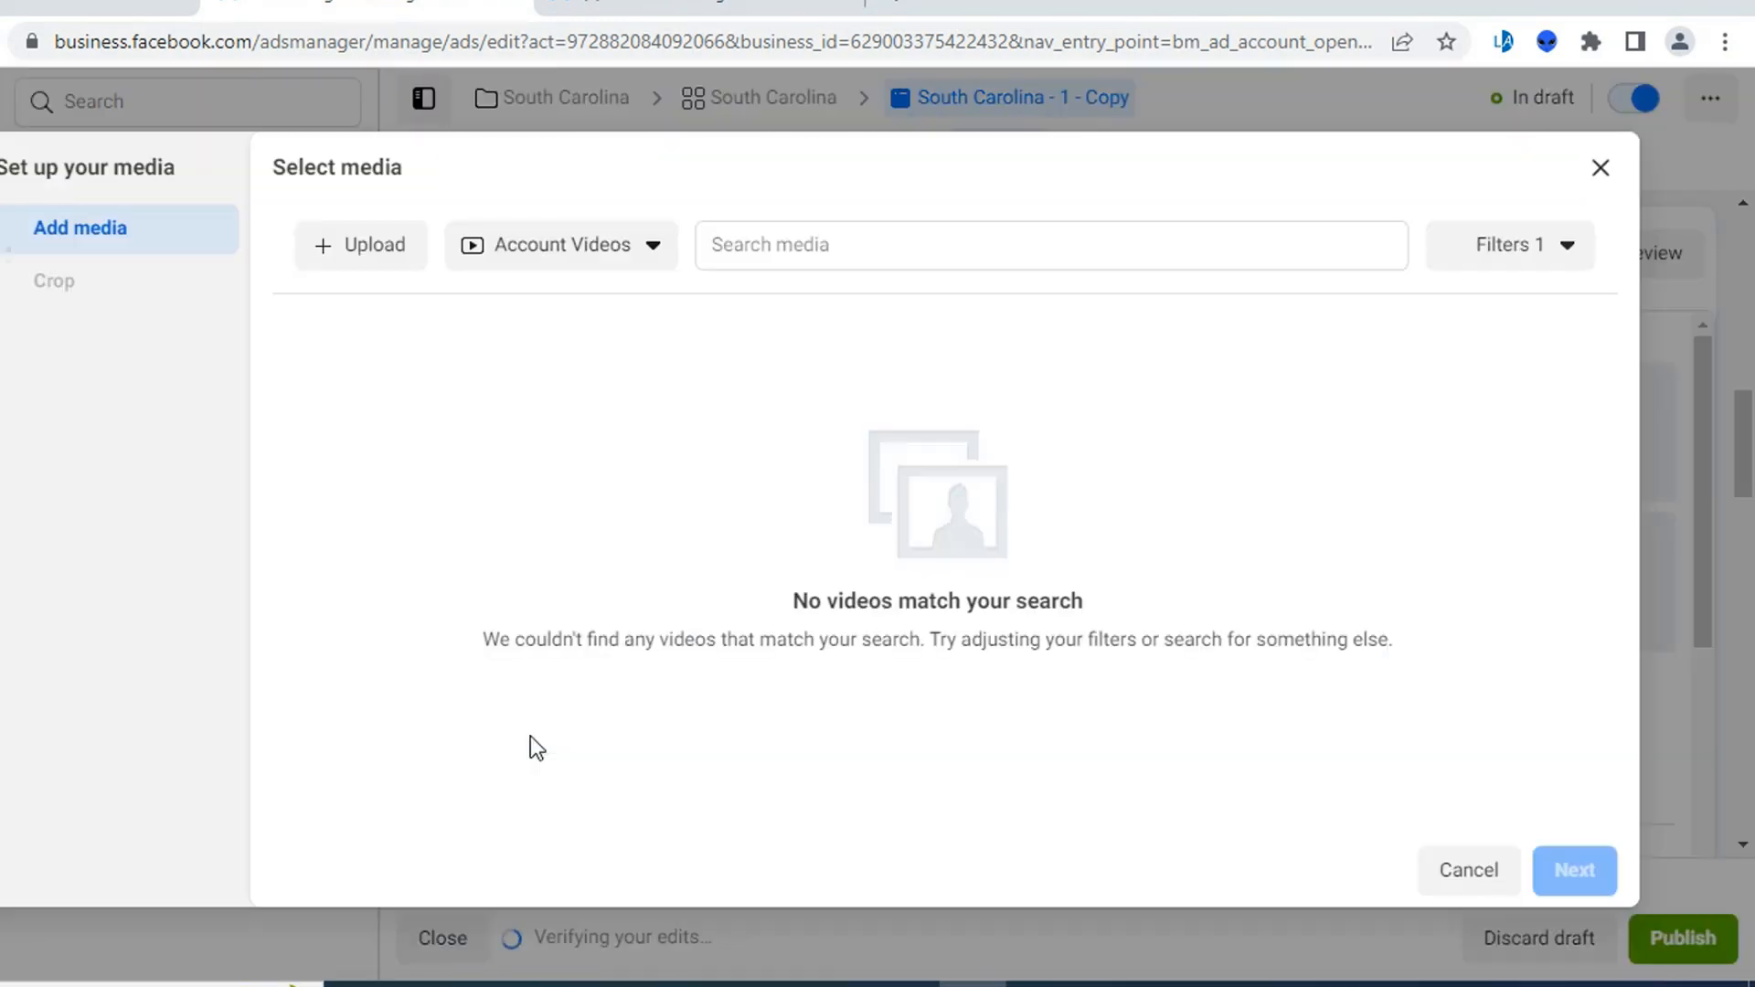
pyautogui.click(380, 247)
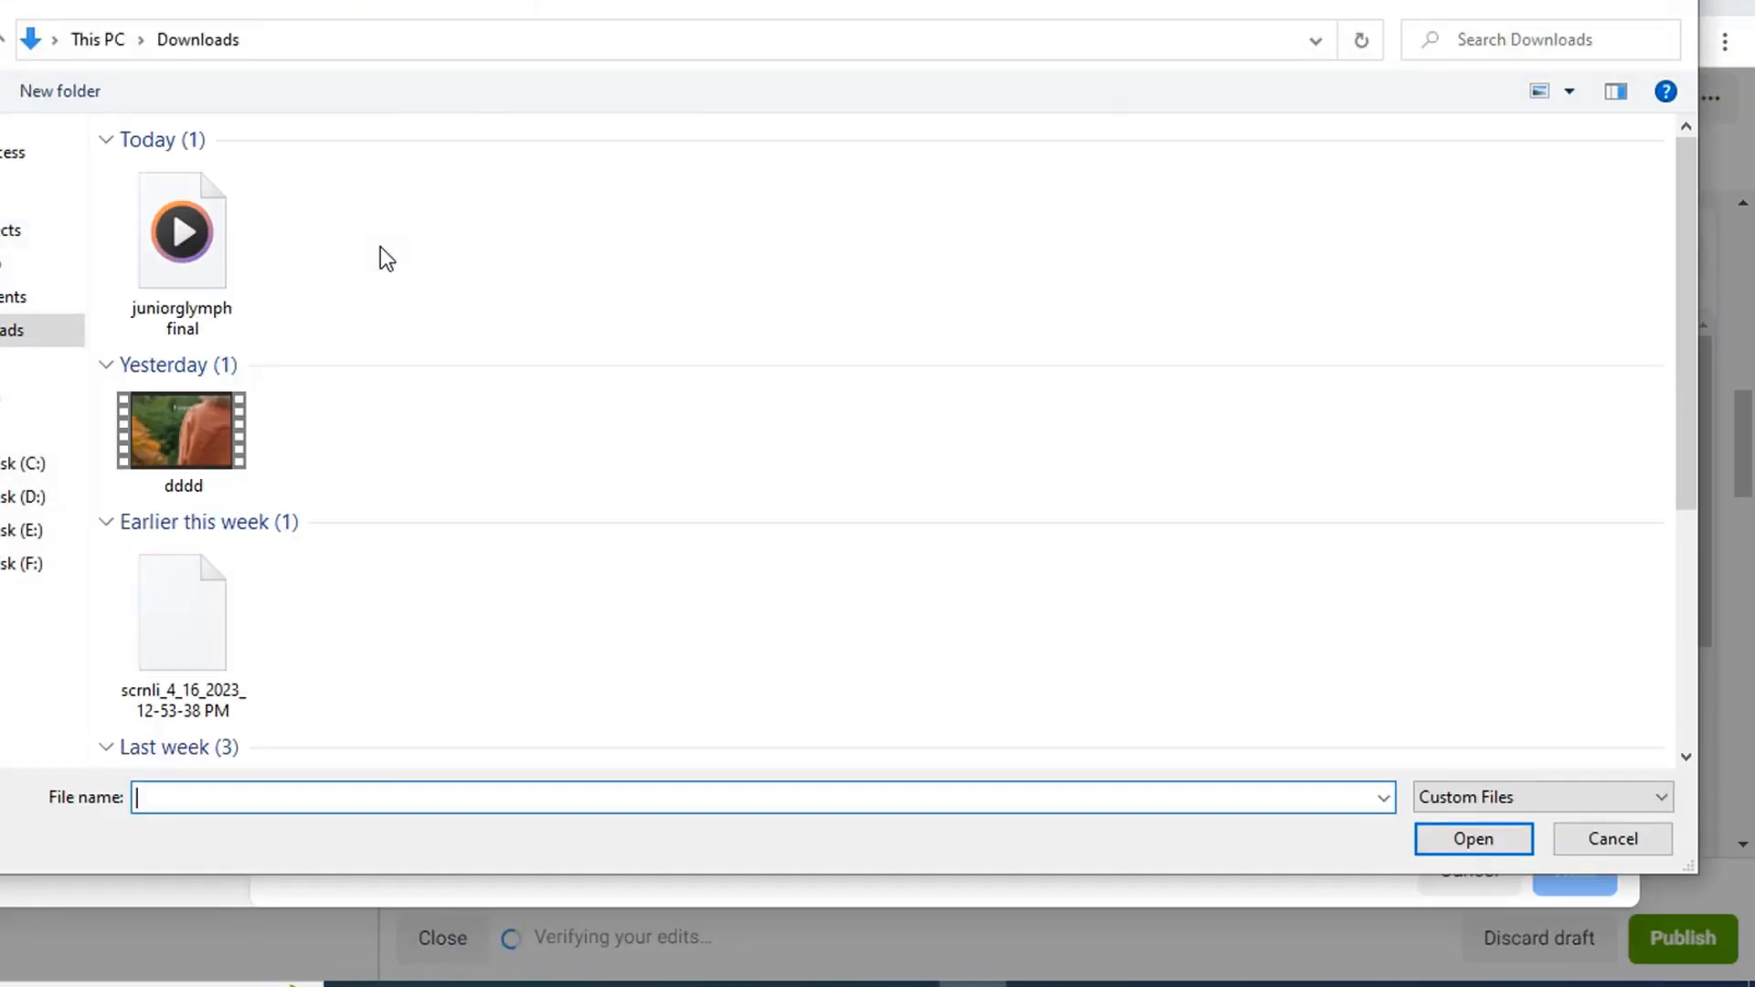
pyautogui.click(196, 274)
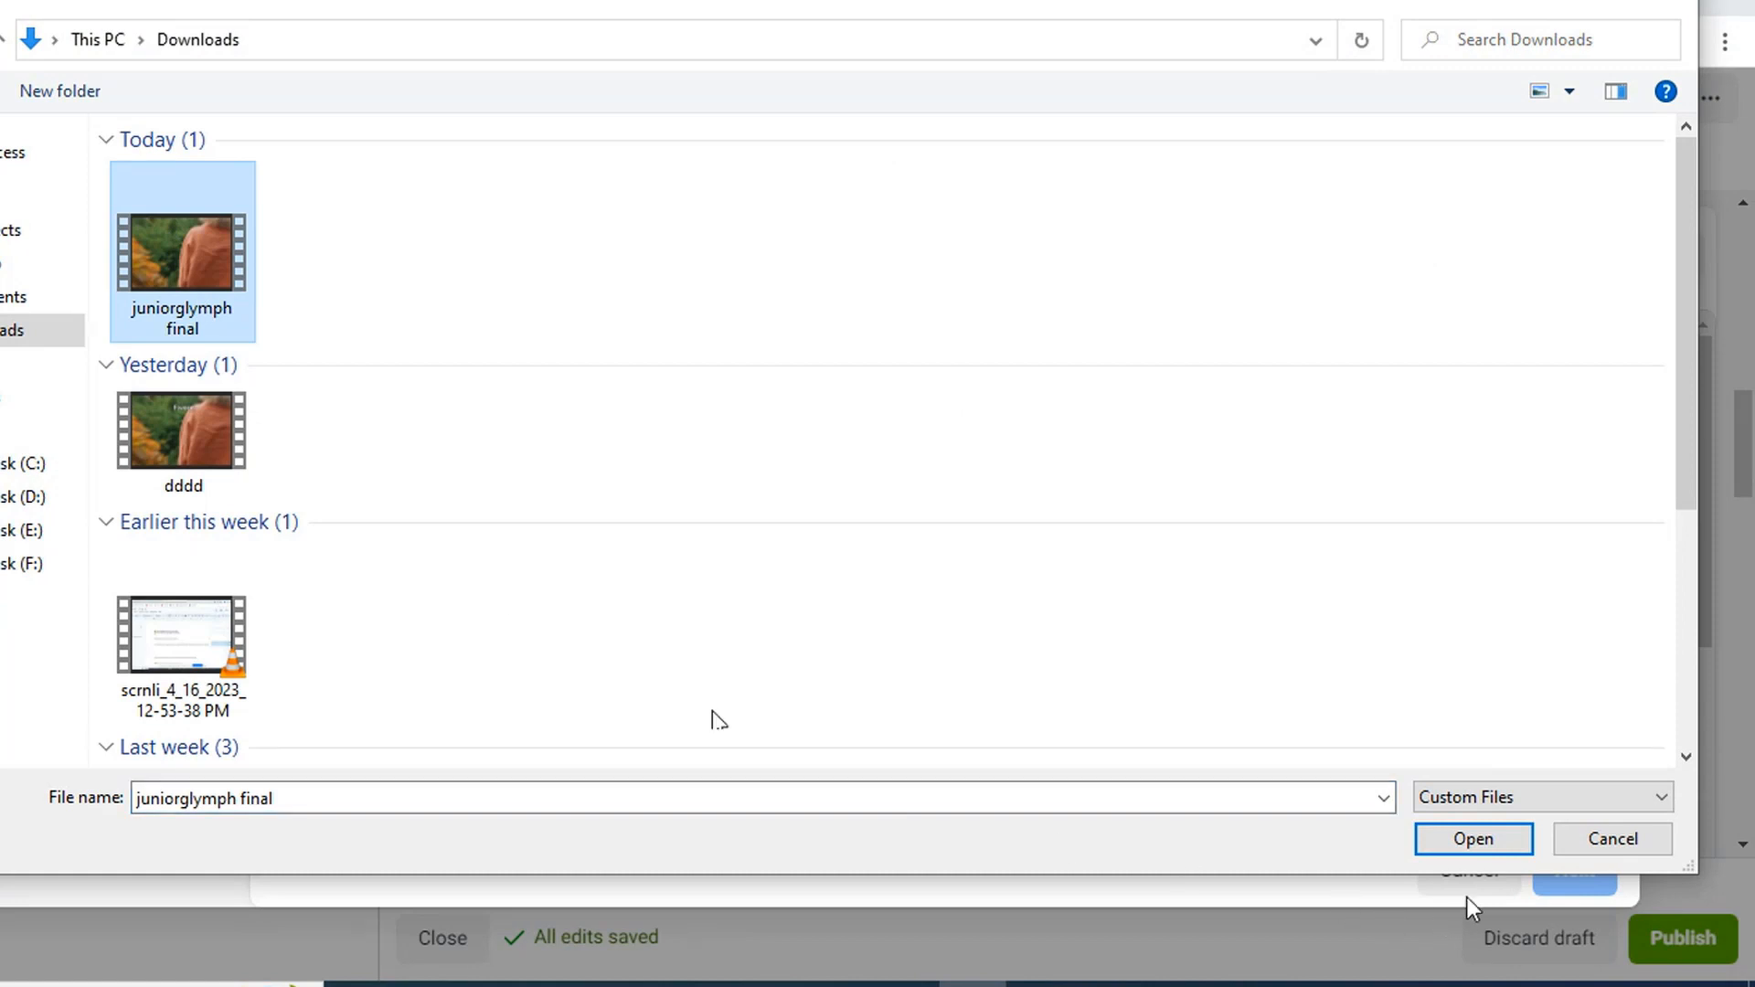
pyautogui.click(1473, 841)
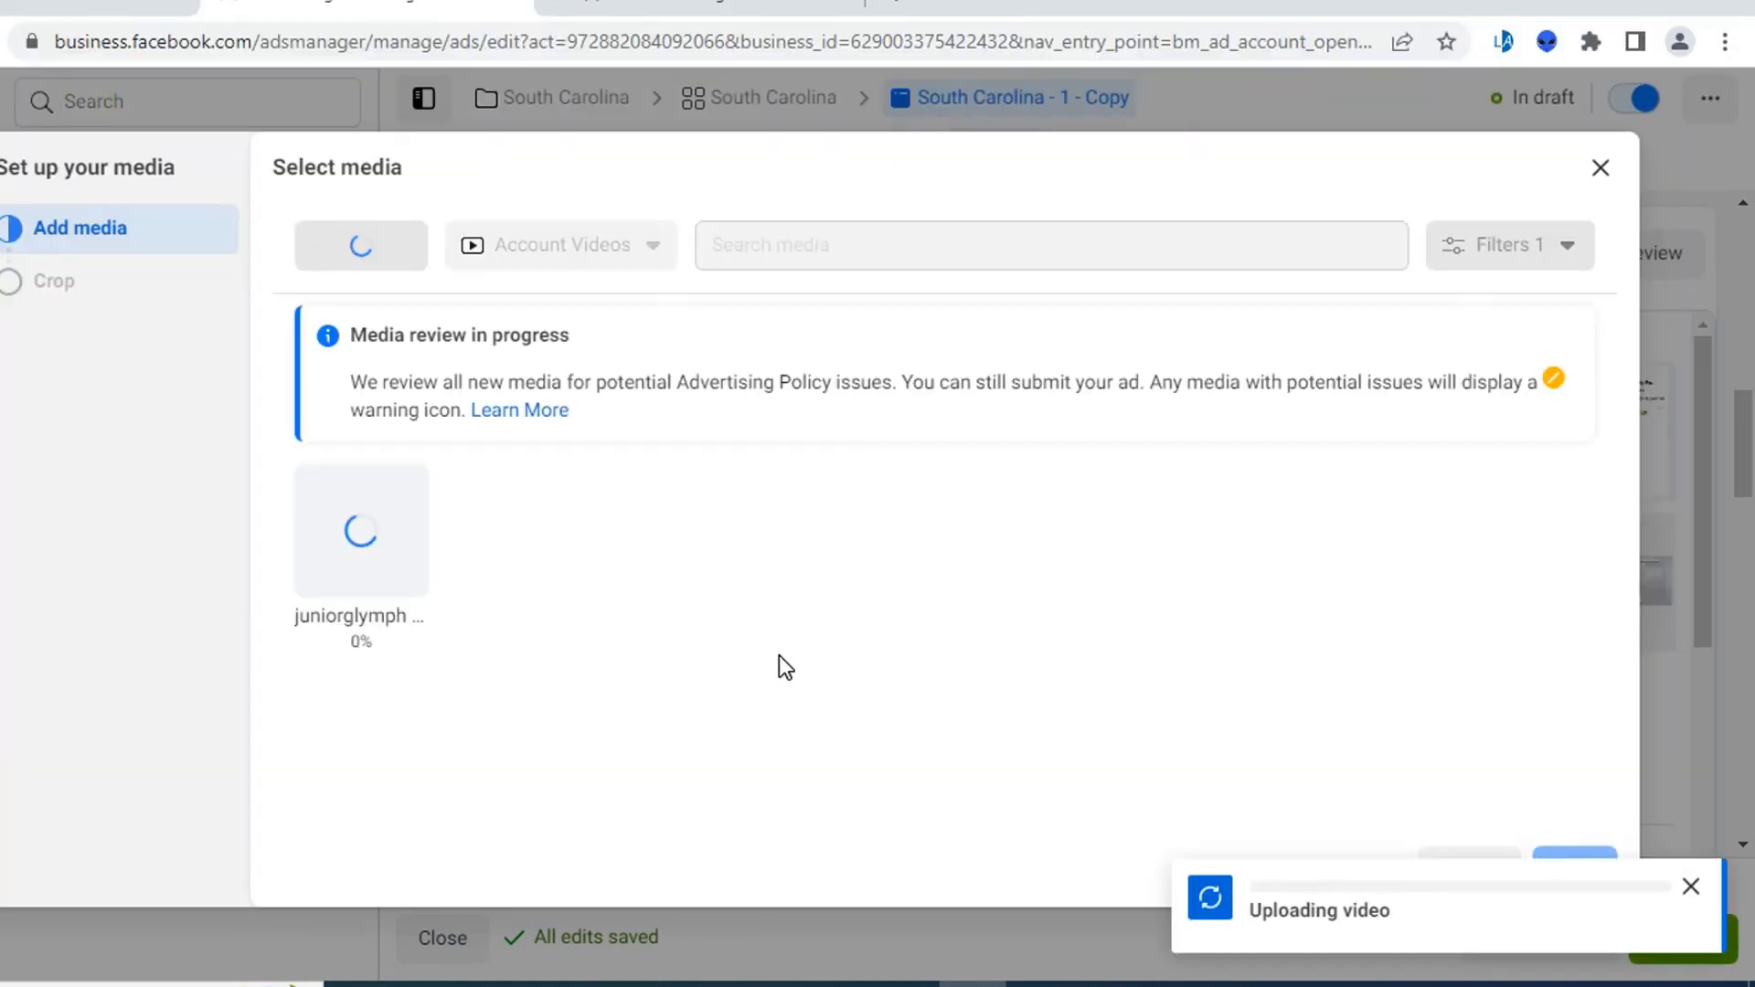
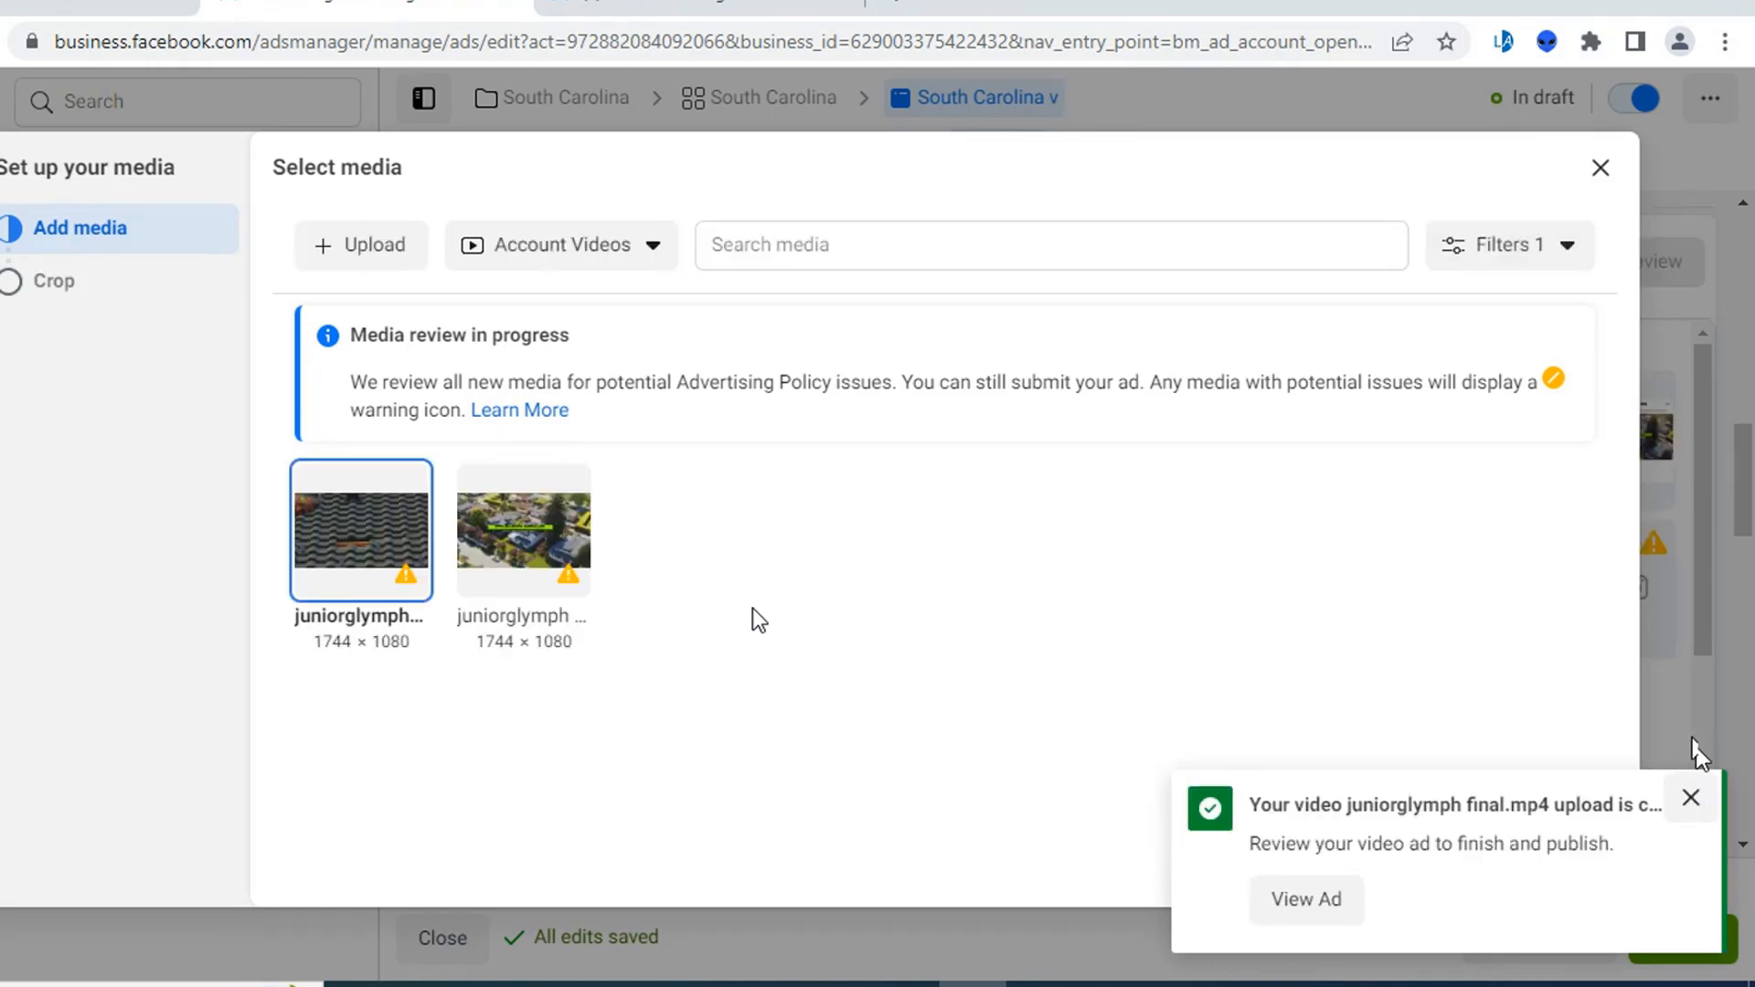
# - Apply the selected juniorglymph video to the South Carolina v ad with the original crops and review its creative settings
pyautogui.click(1692, 796)
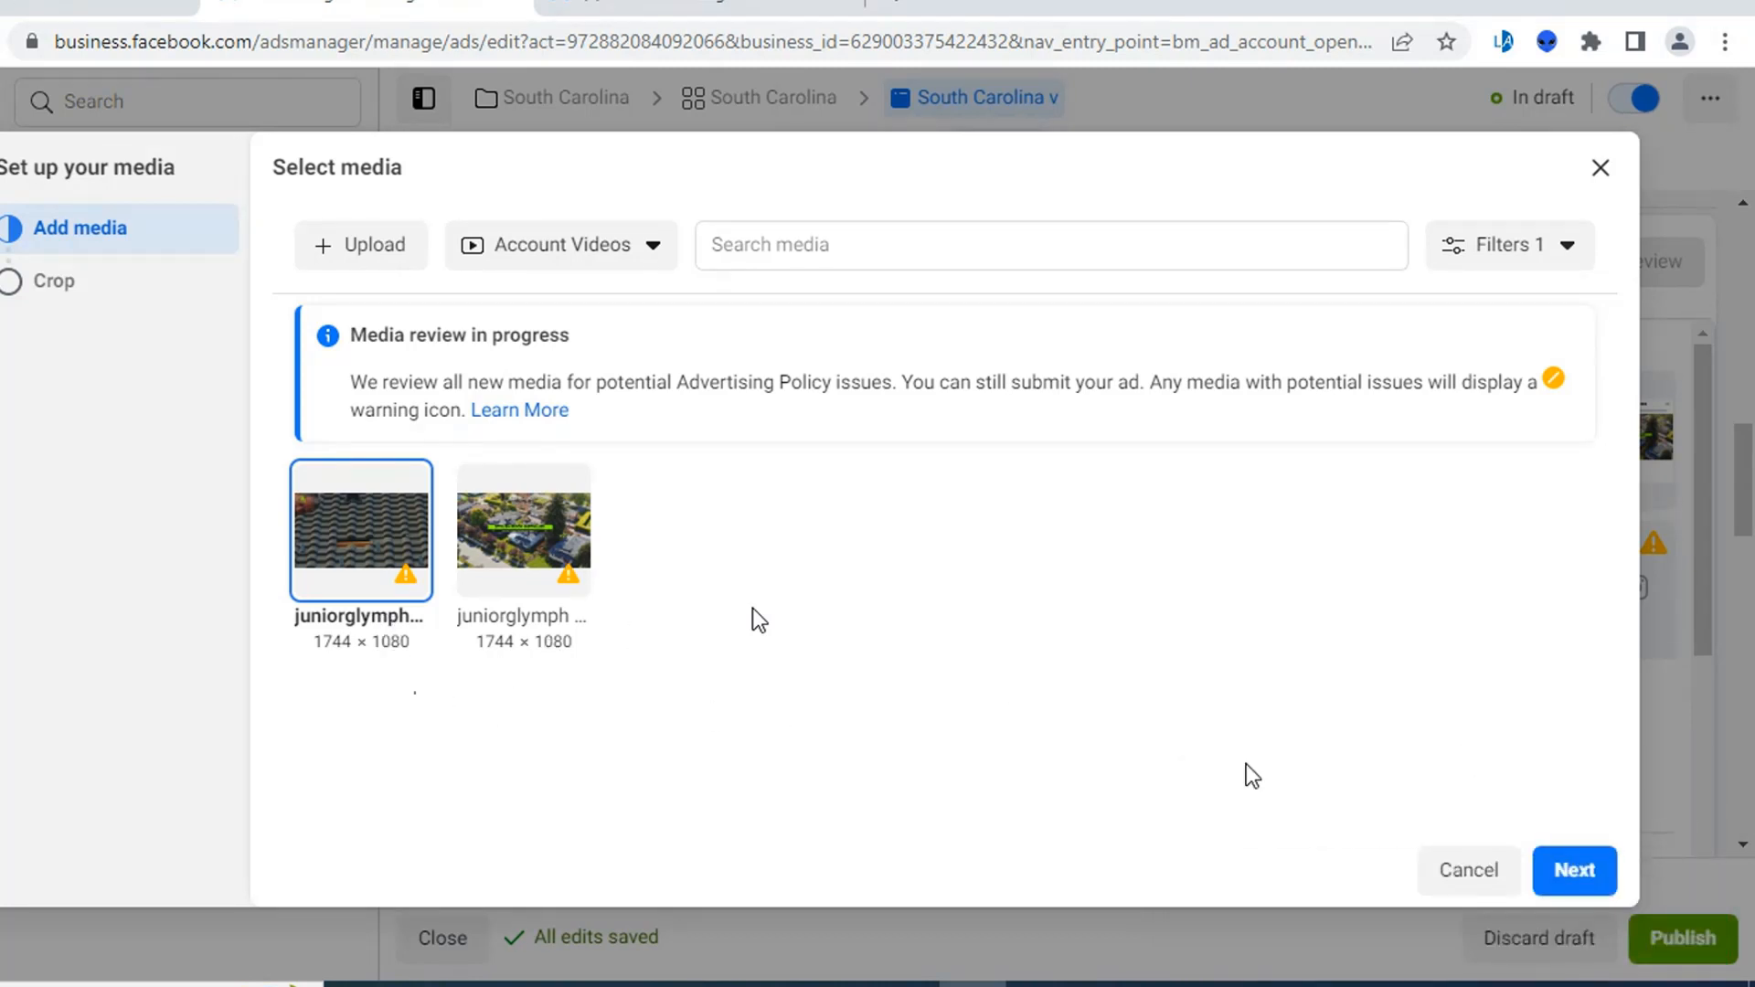
pyautogui.click(1598, 883)
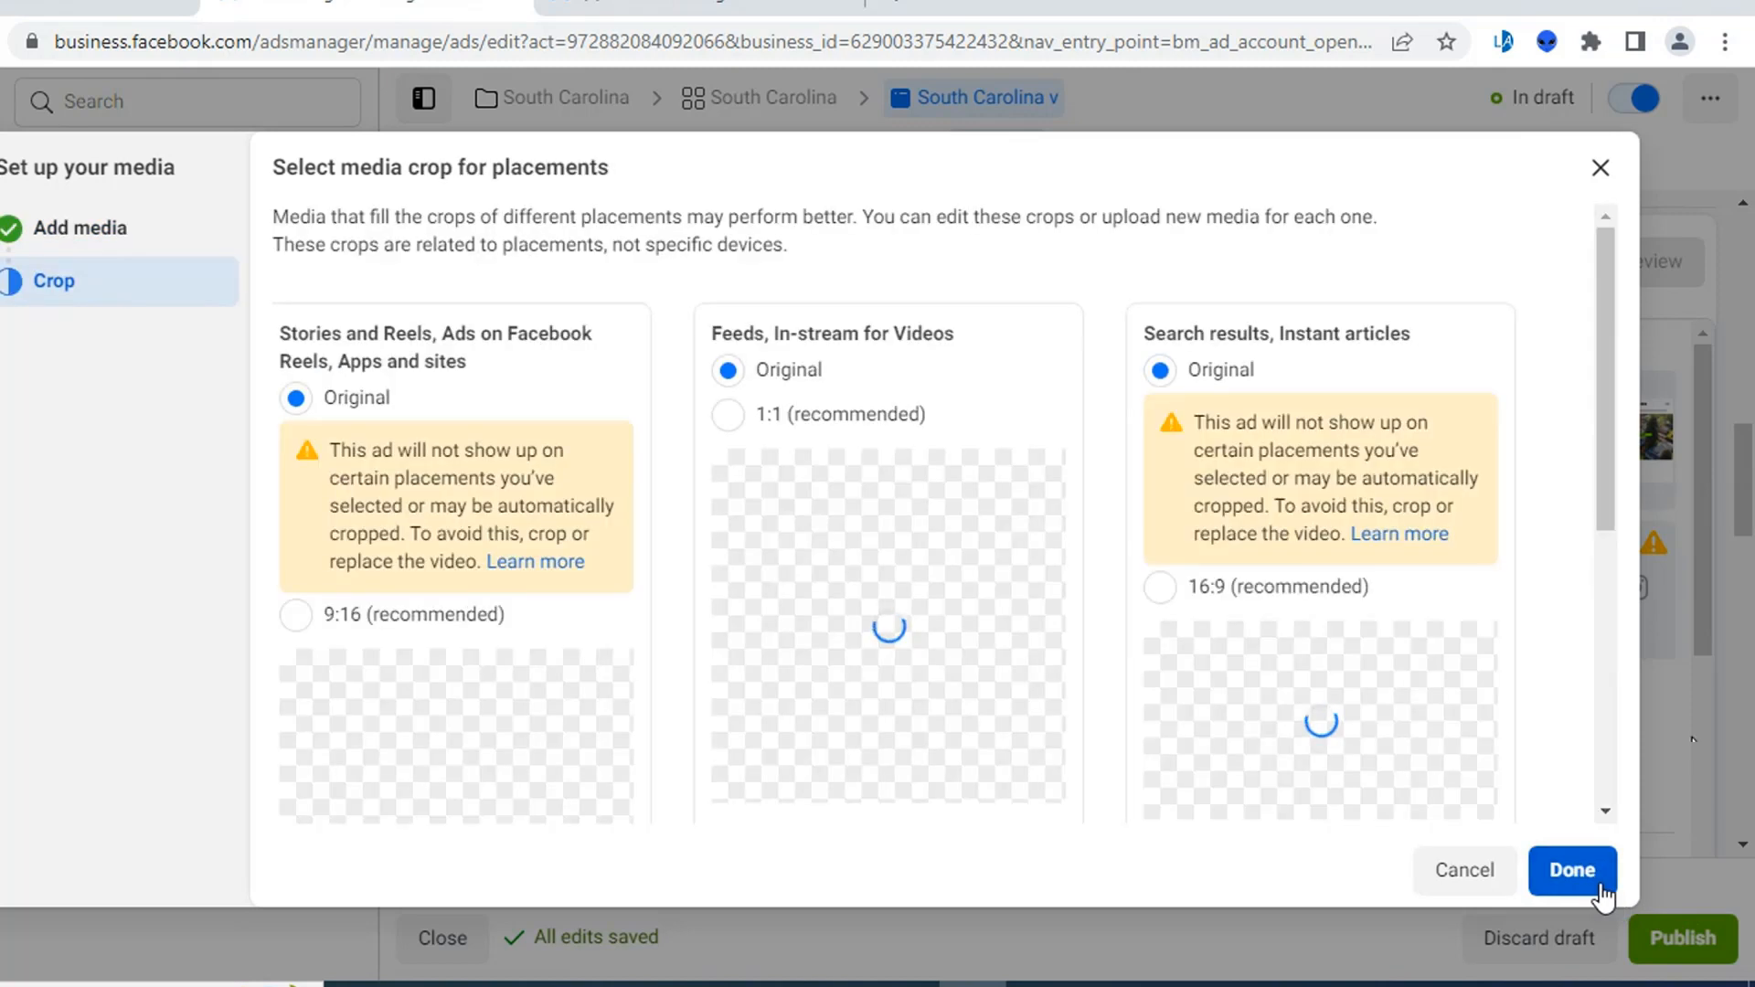
pyautogui.click(1592, 887)
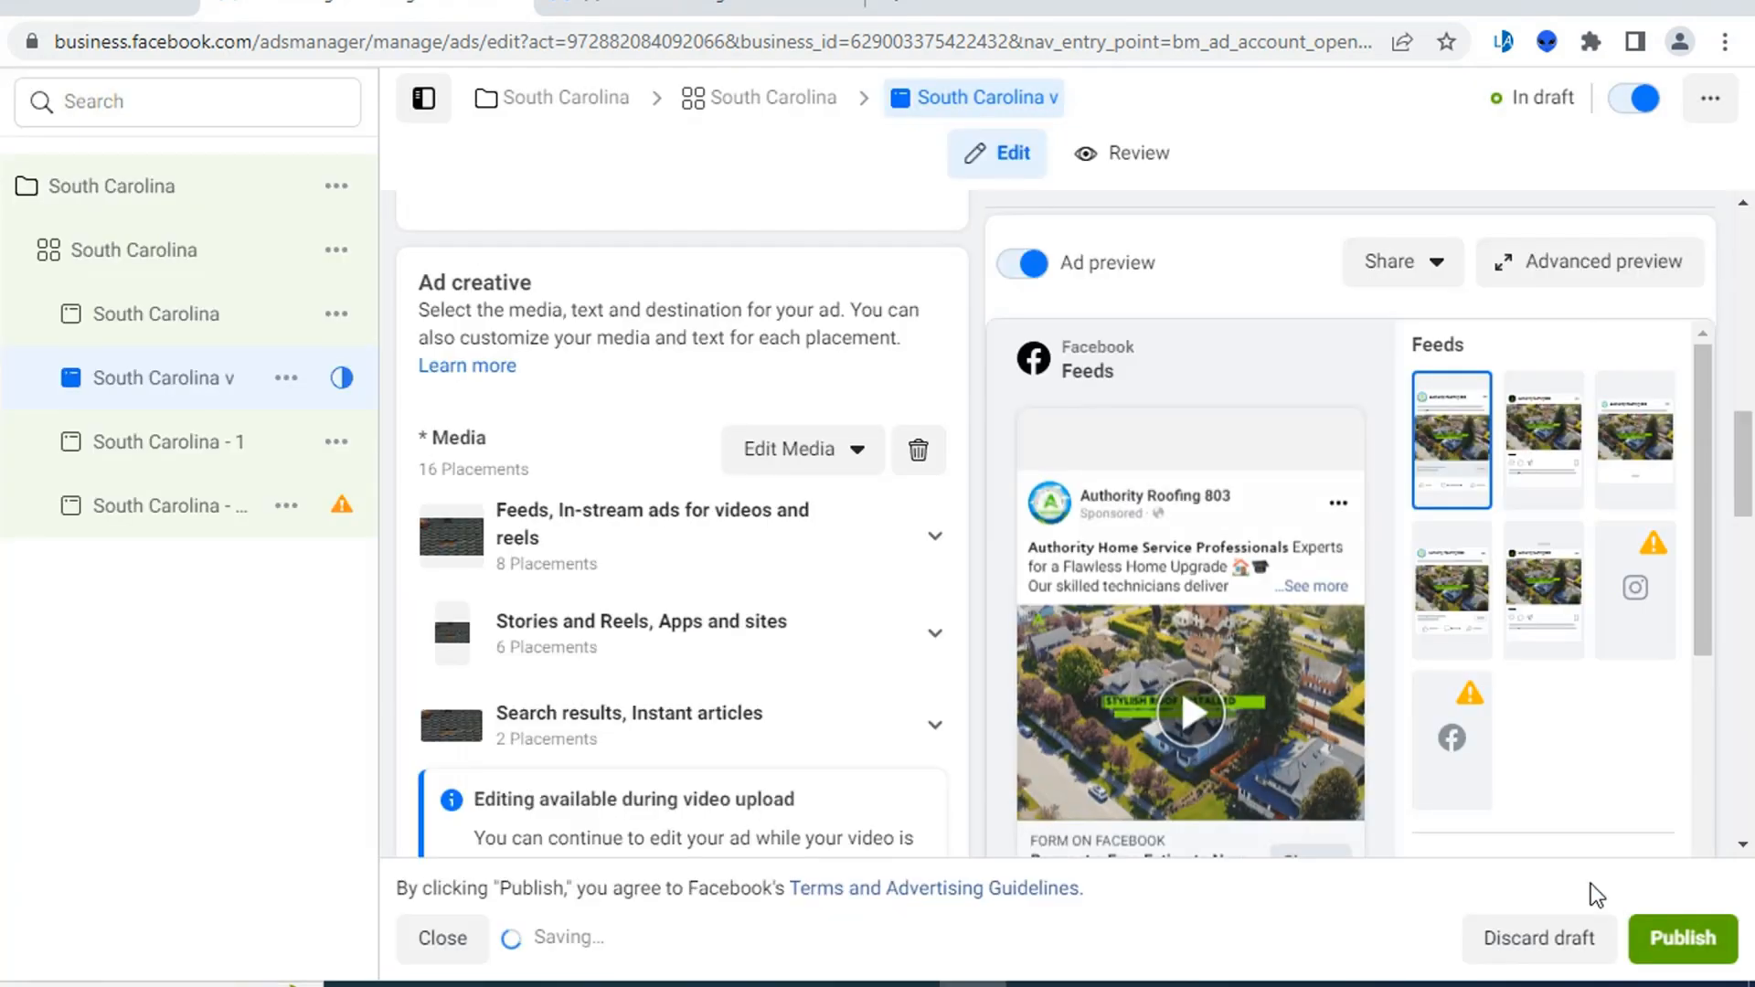
pyautogui.scroll(-2, 757, 630)
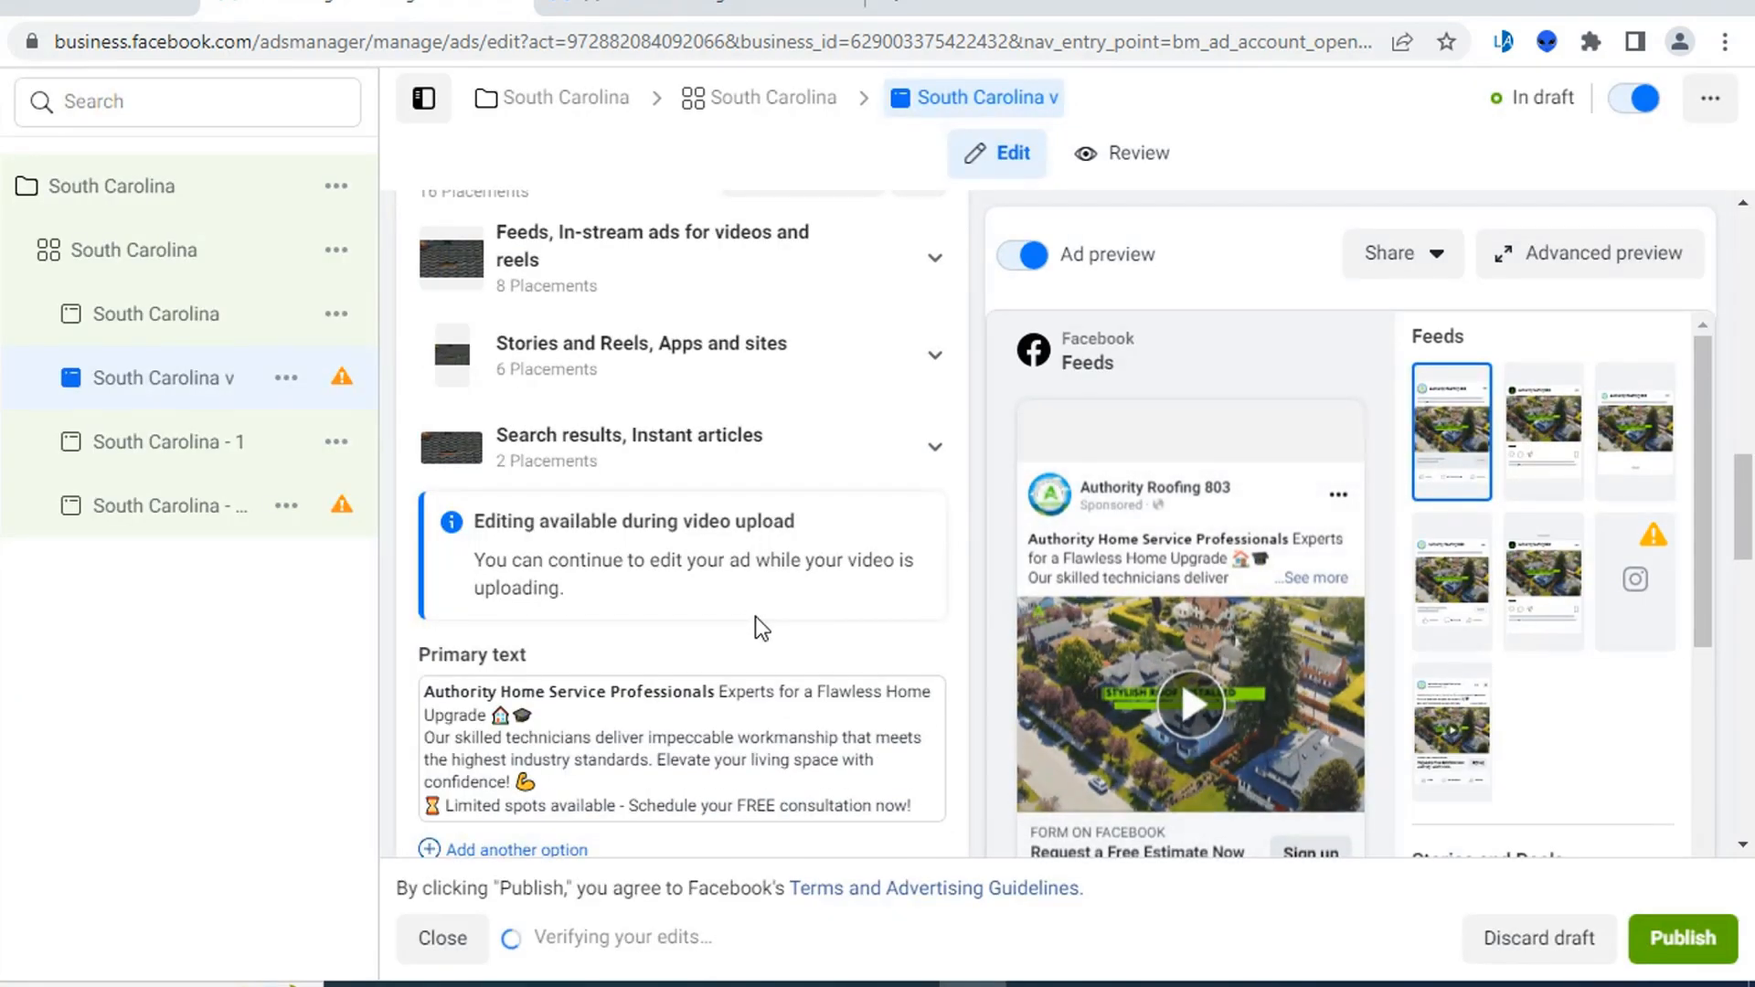
pyautogui.scroll(-5, 758, 630)
pyautogui.scroll(8, 764, 631)
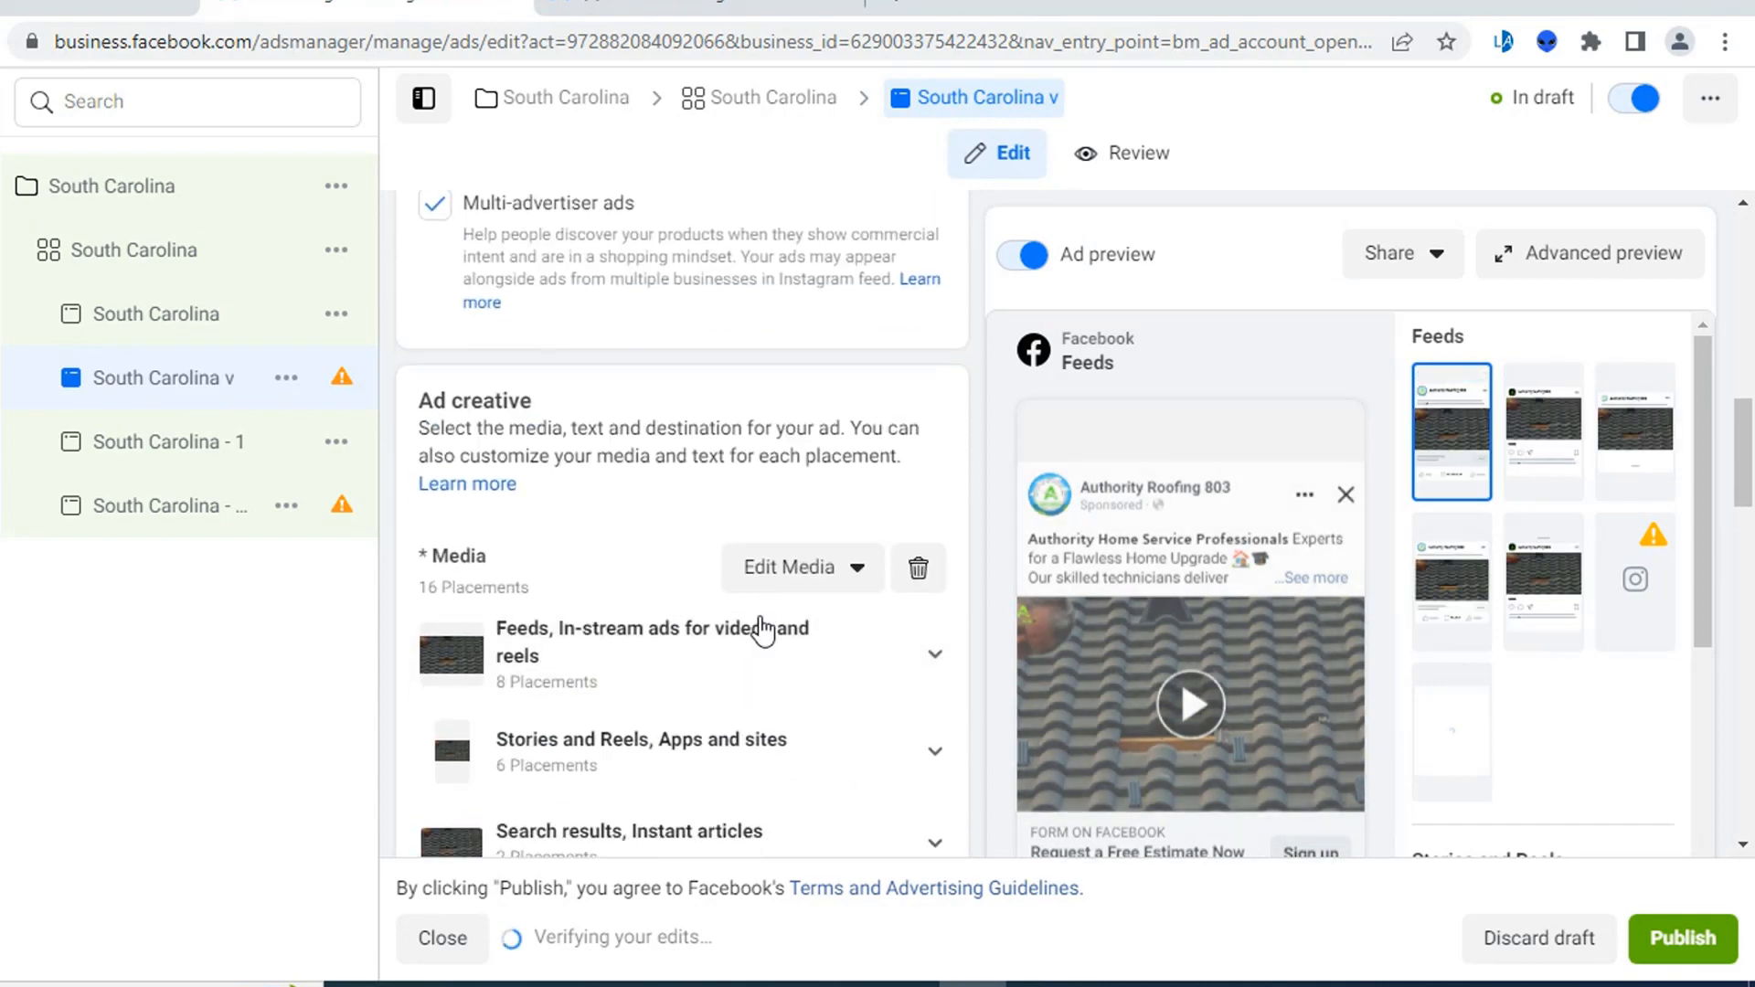
pyautogui.scroll(-8, 764, 630)
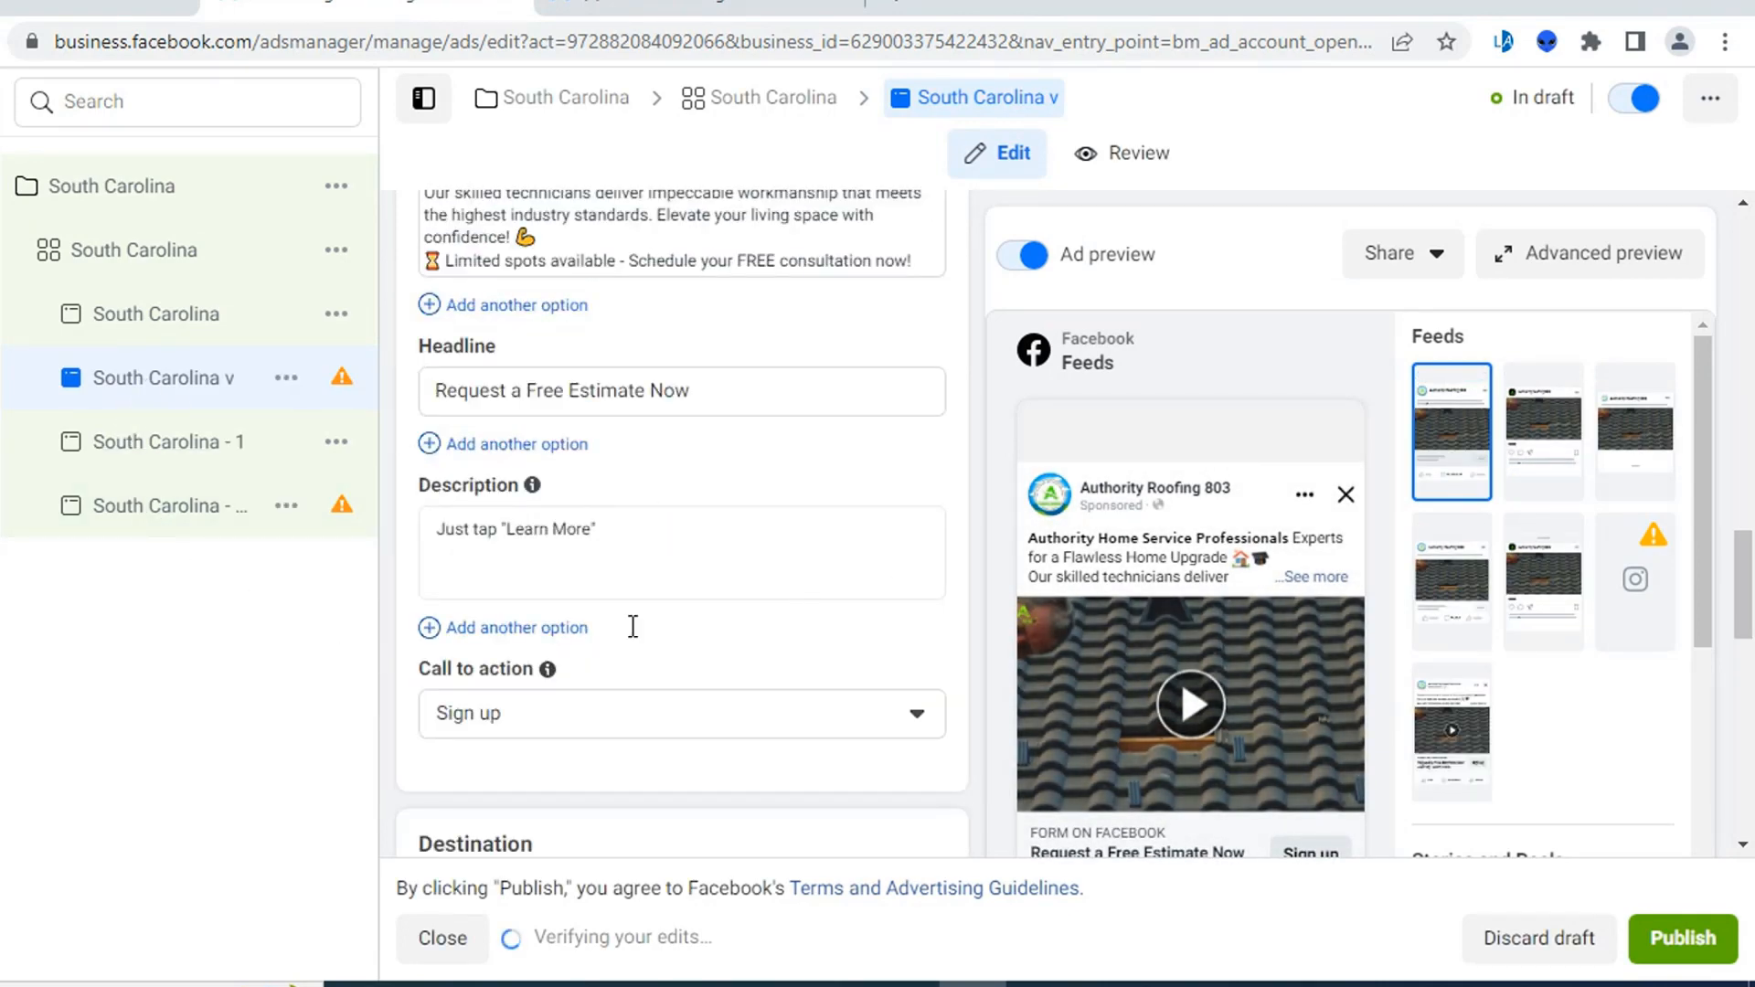
# - Set the daily budget of the South Carolina ad set to $5.00
pyautogui.click(182, 248)
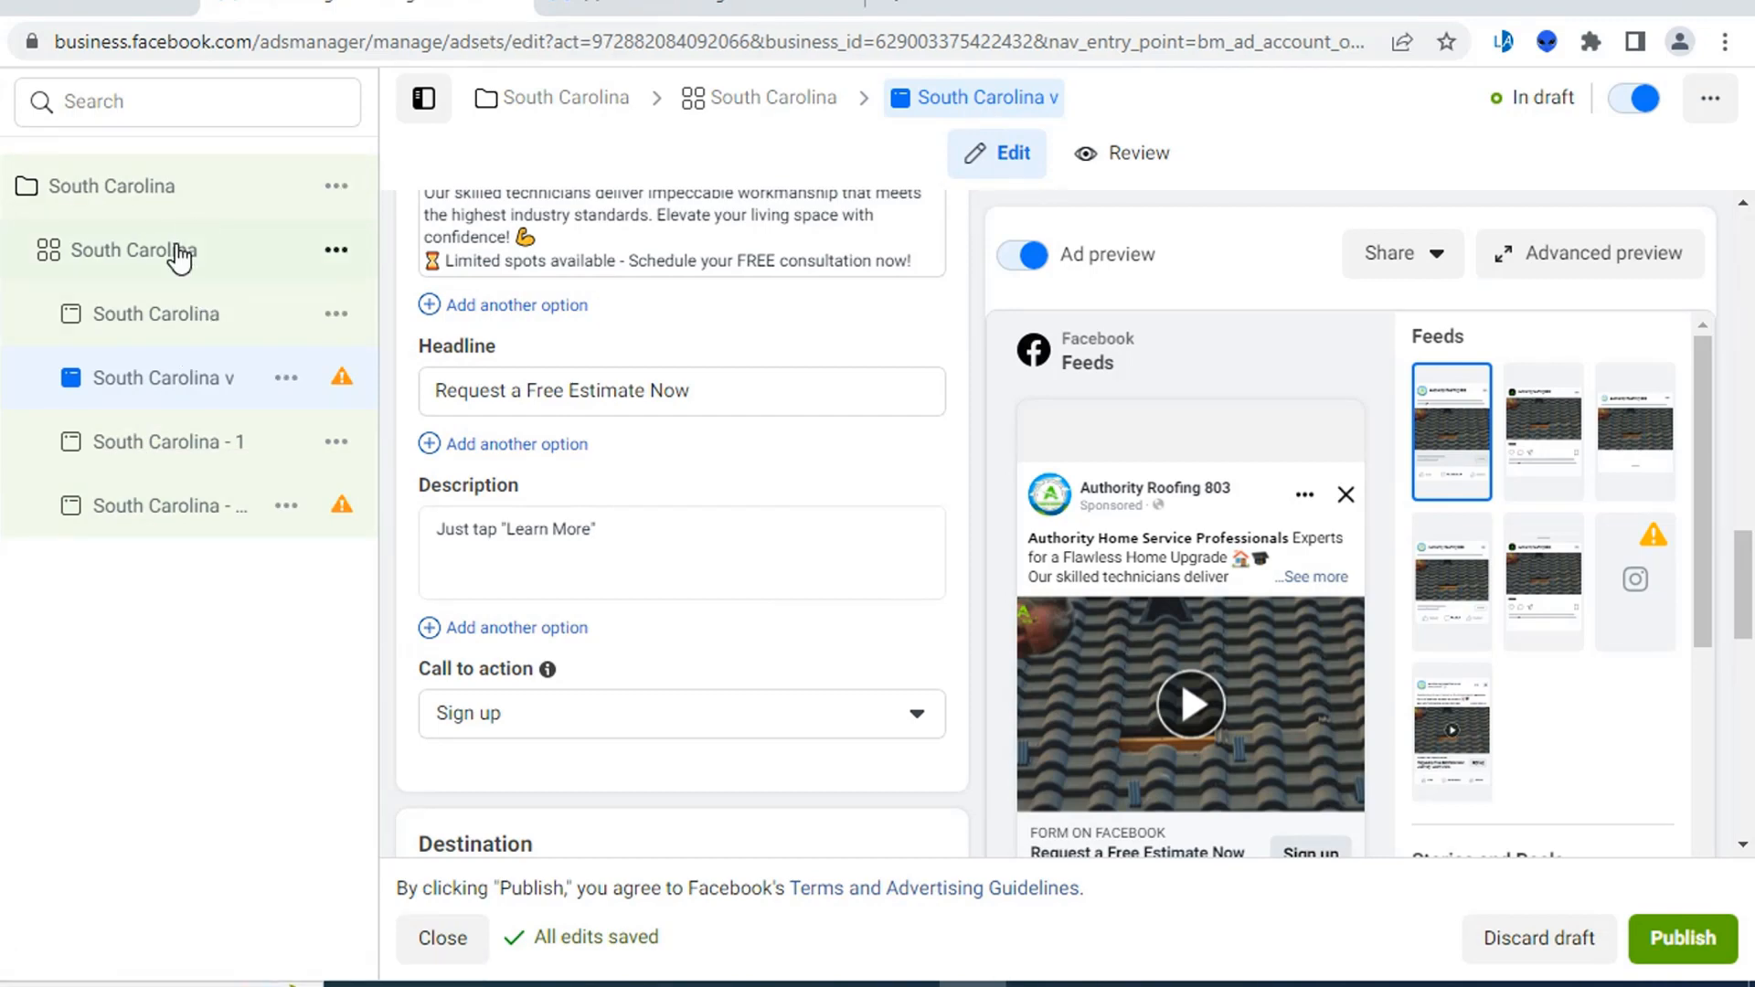
pyautogui.scroll(-10, 1179, 627)
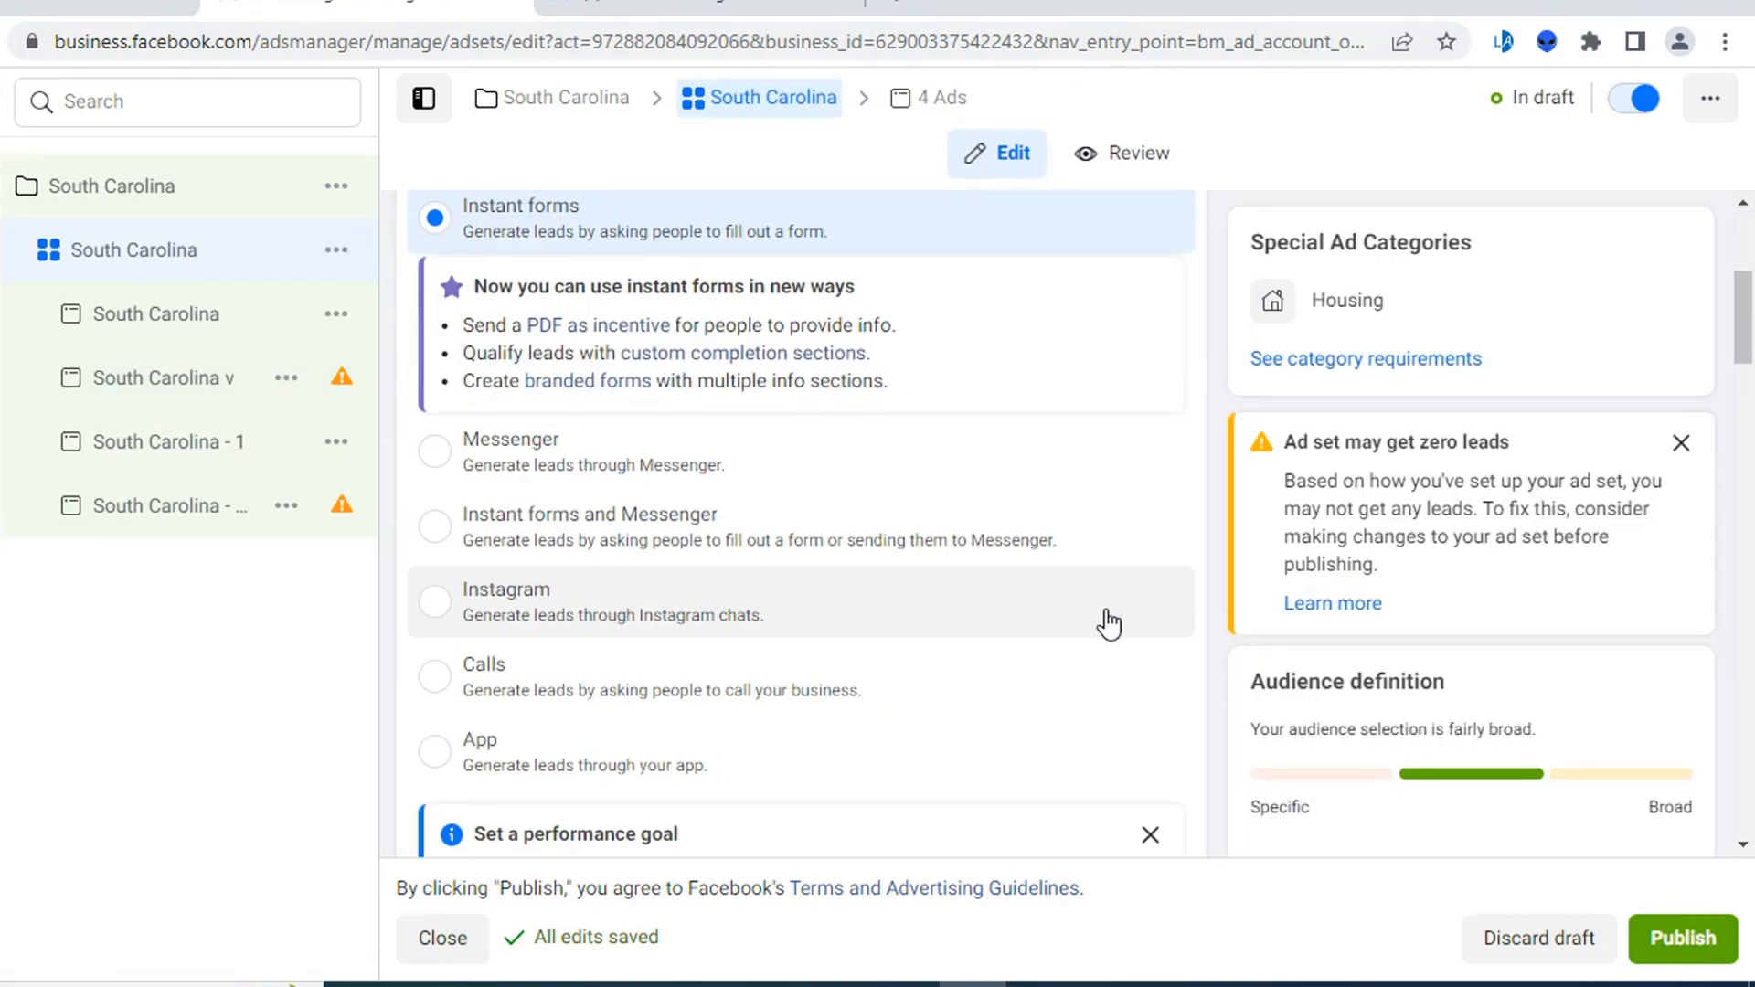
pyautogui.scroll(-12, 917, 617)
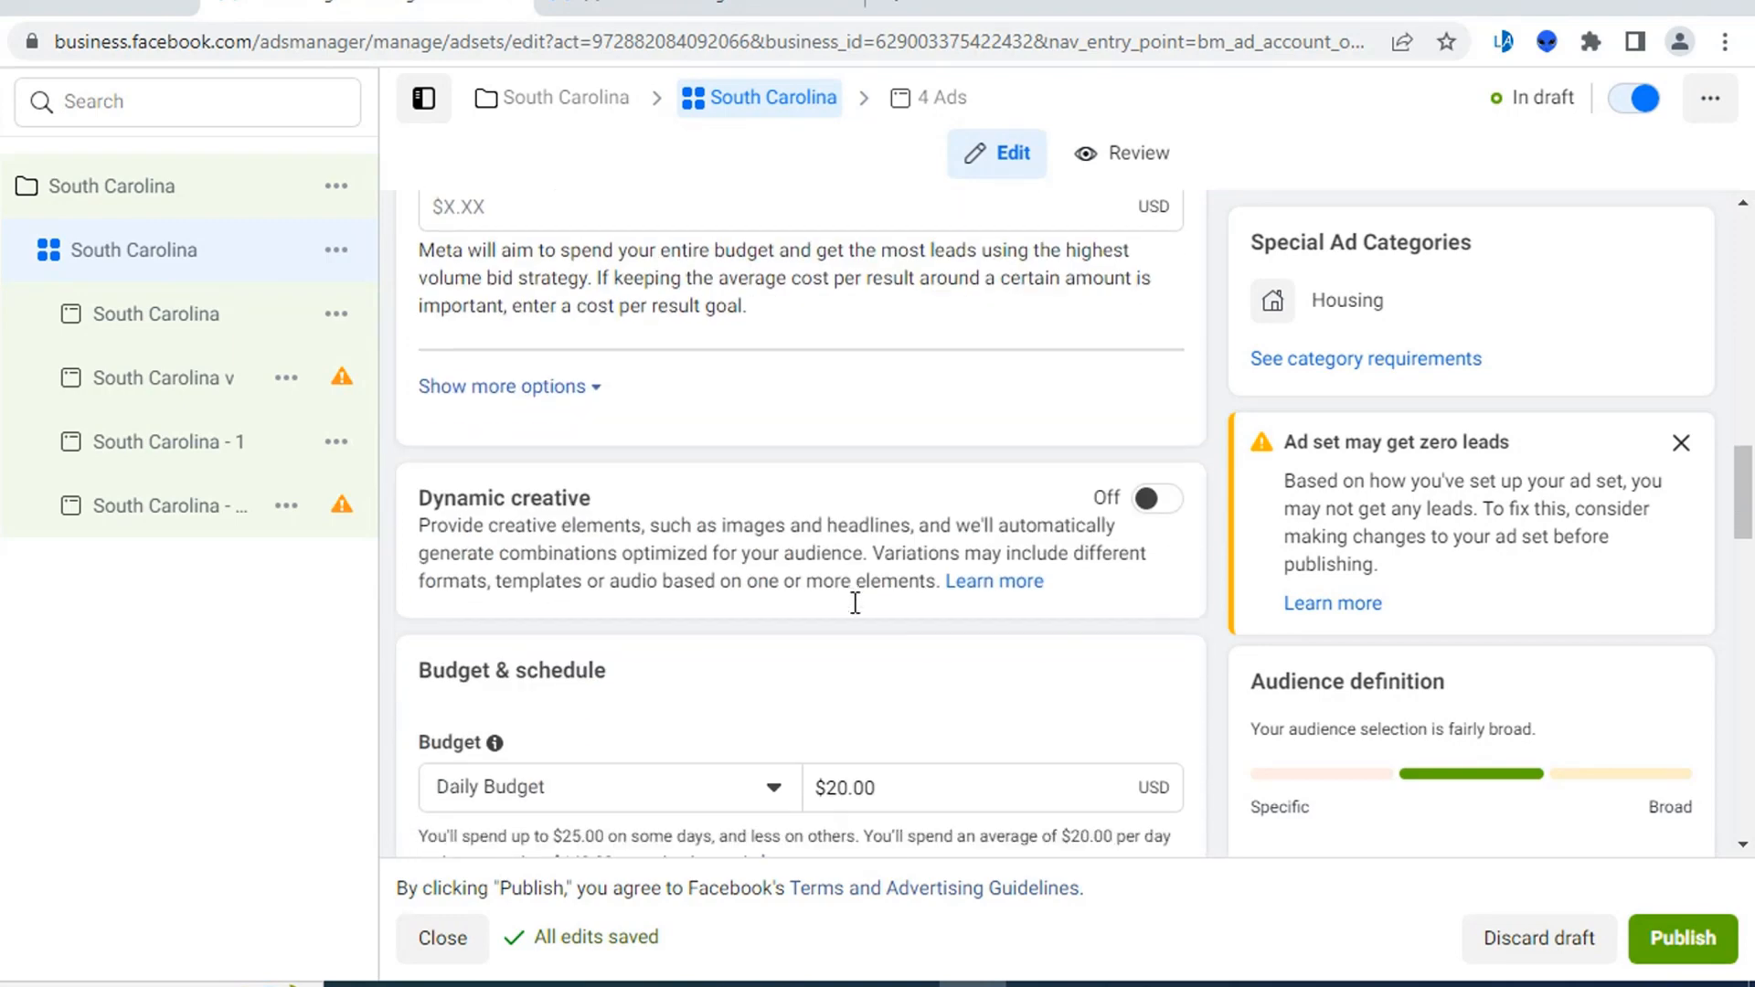
pyautogui.click(813, 369)
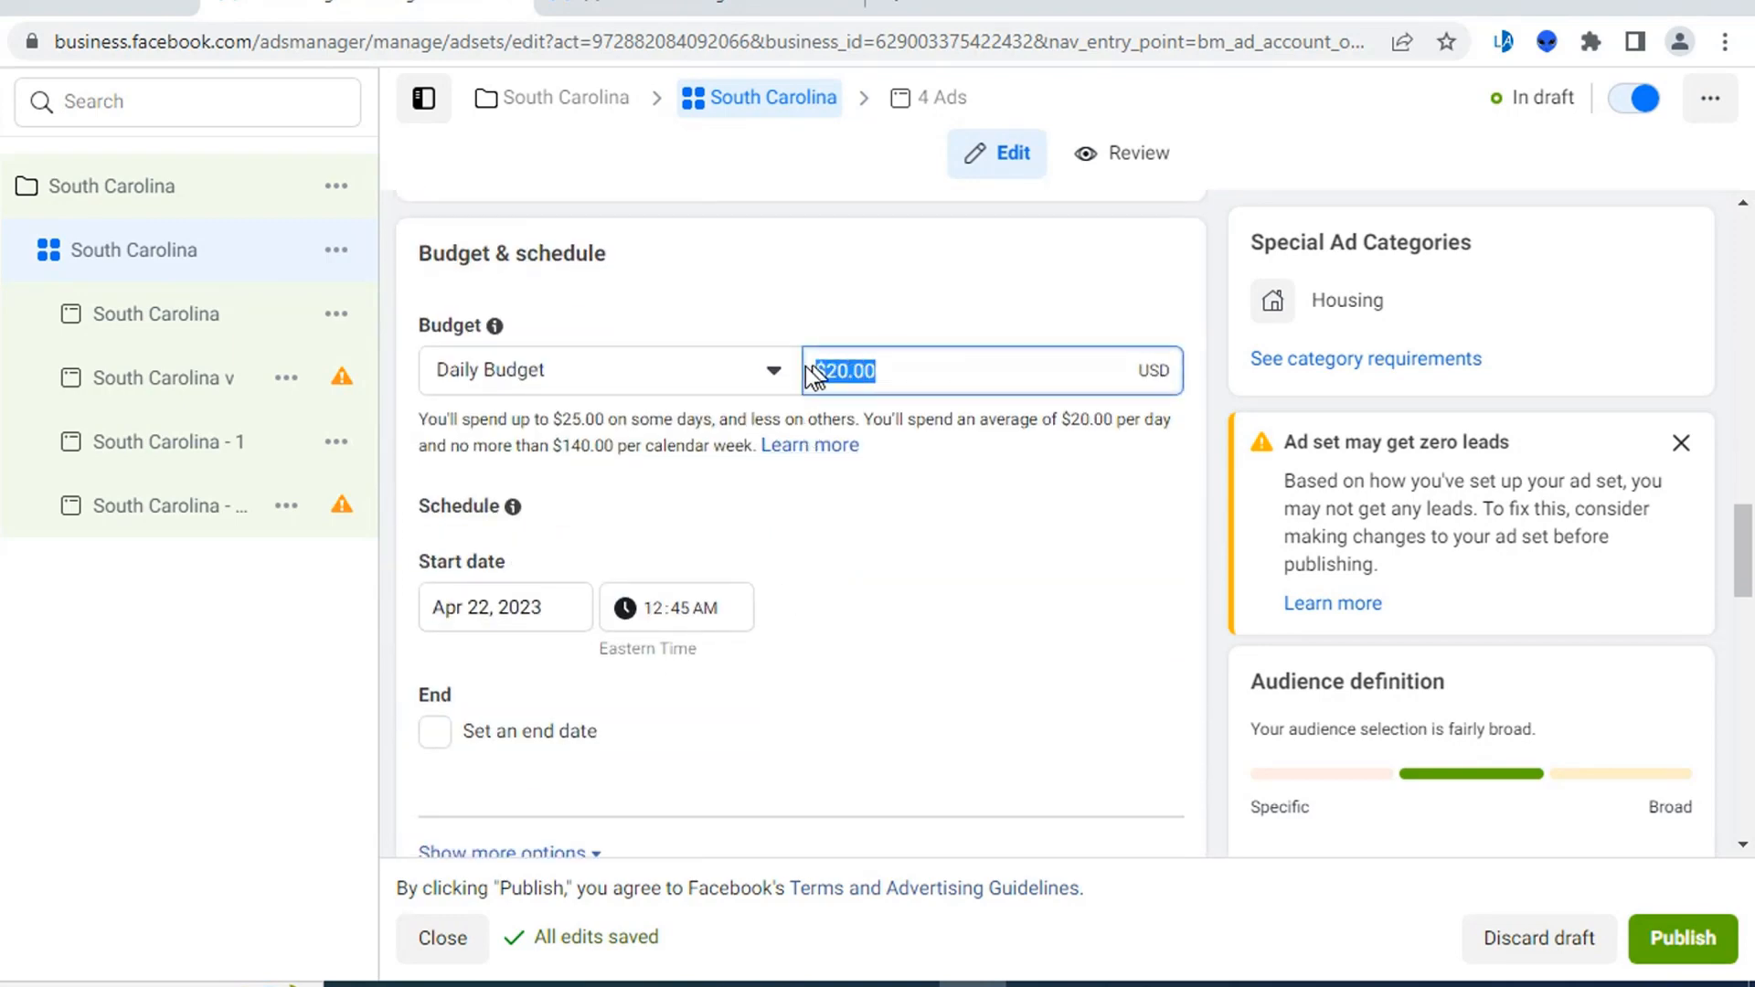
pyautogui.write('5')
pyautogui.click(928, 508)
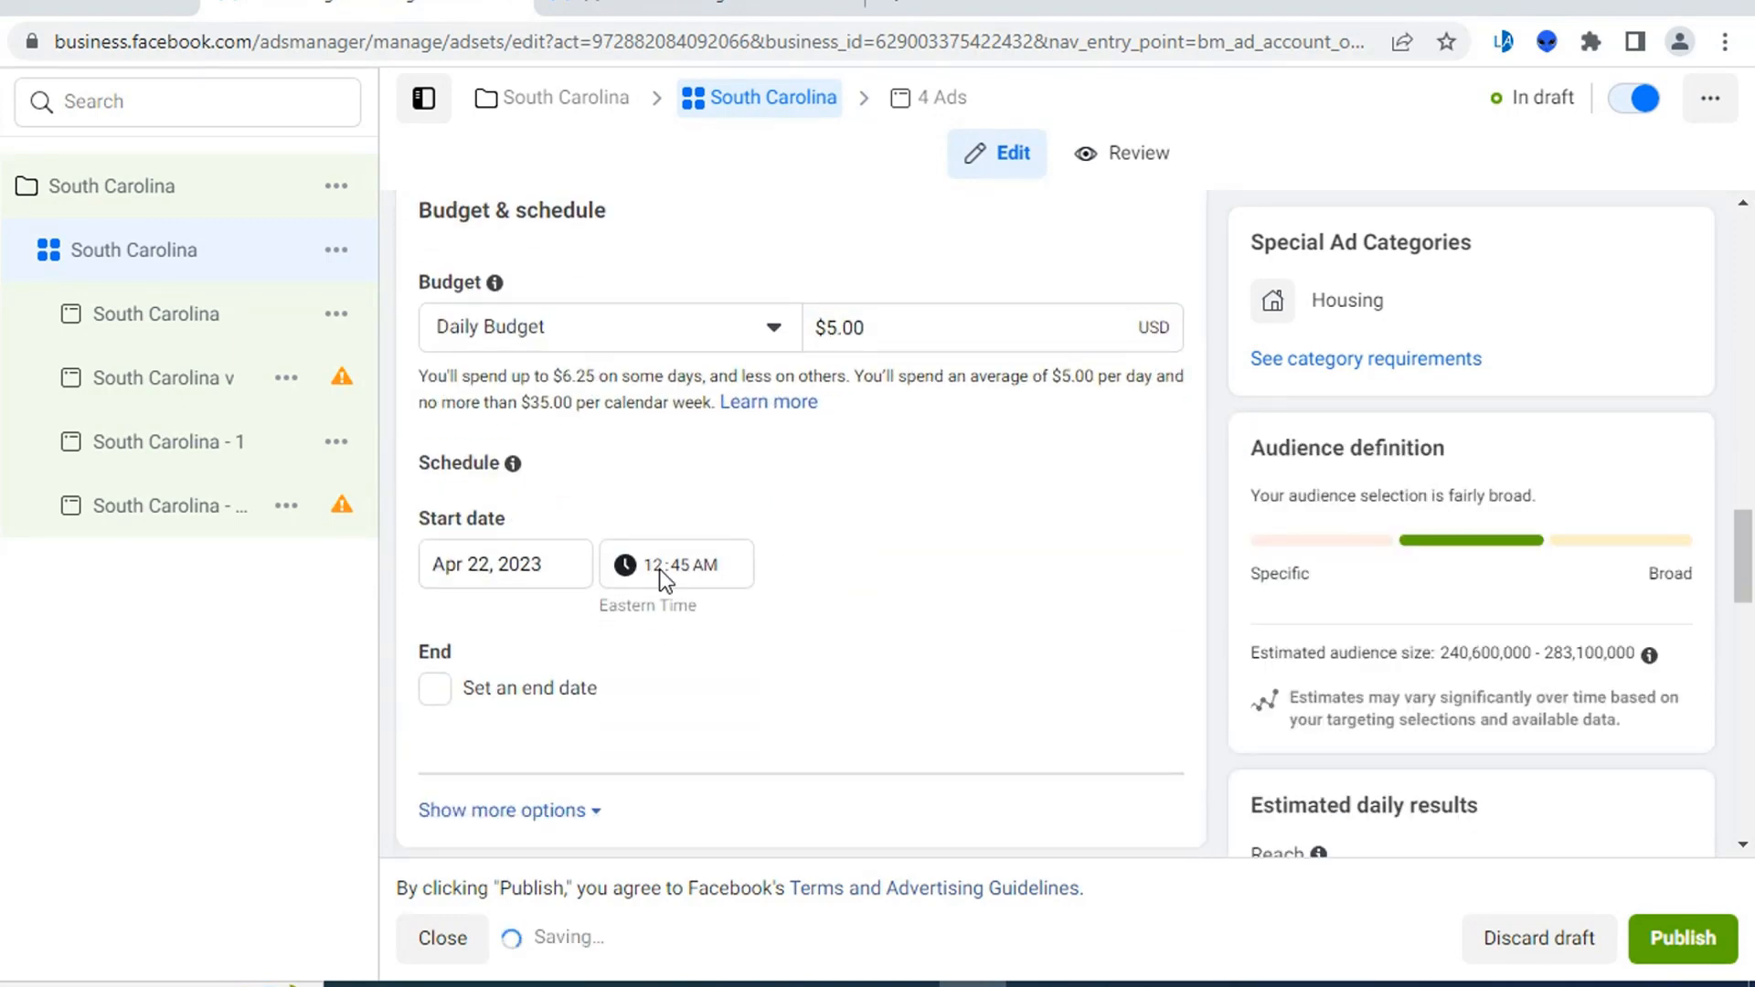
# - Examine the ad set's audience controls, dismiss the notice under detailed targeting, and check its browsing and search options
pyautogui.scroll(-10, 658, 494)
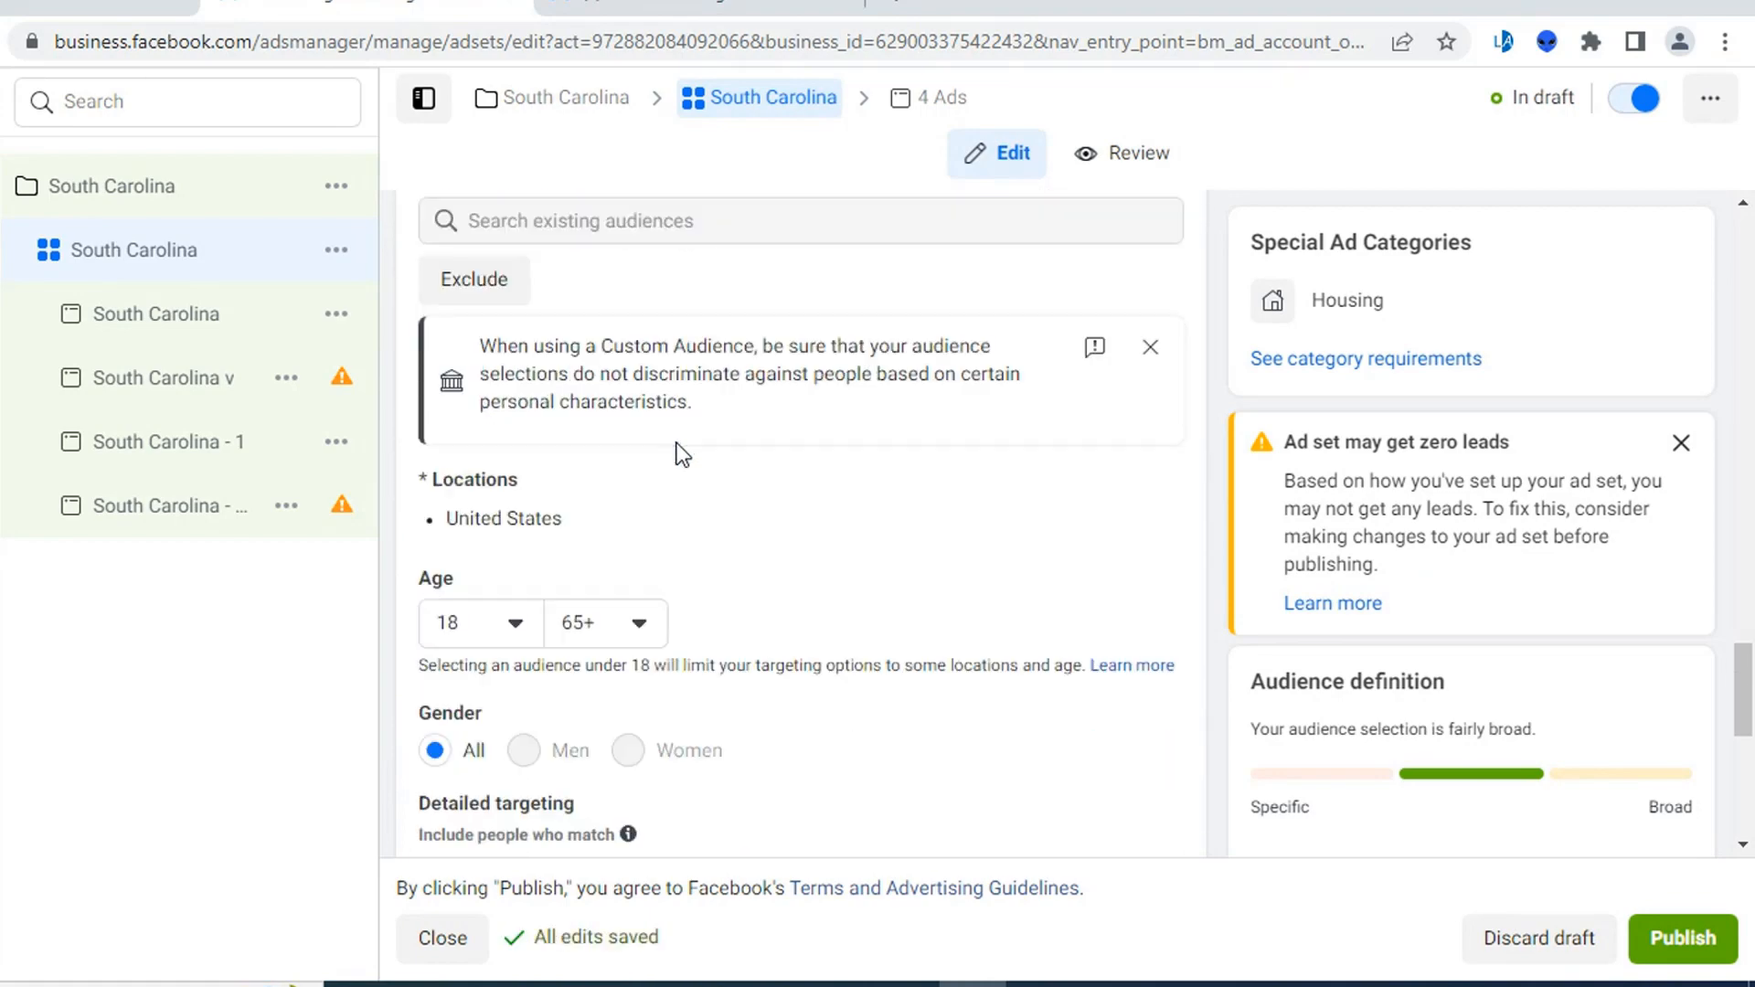
pyautogui.scroll(-6, 681, 453)
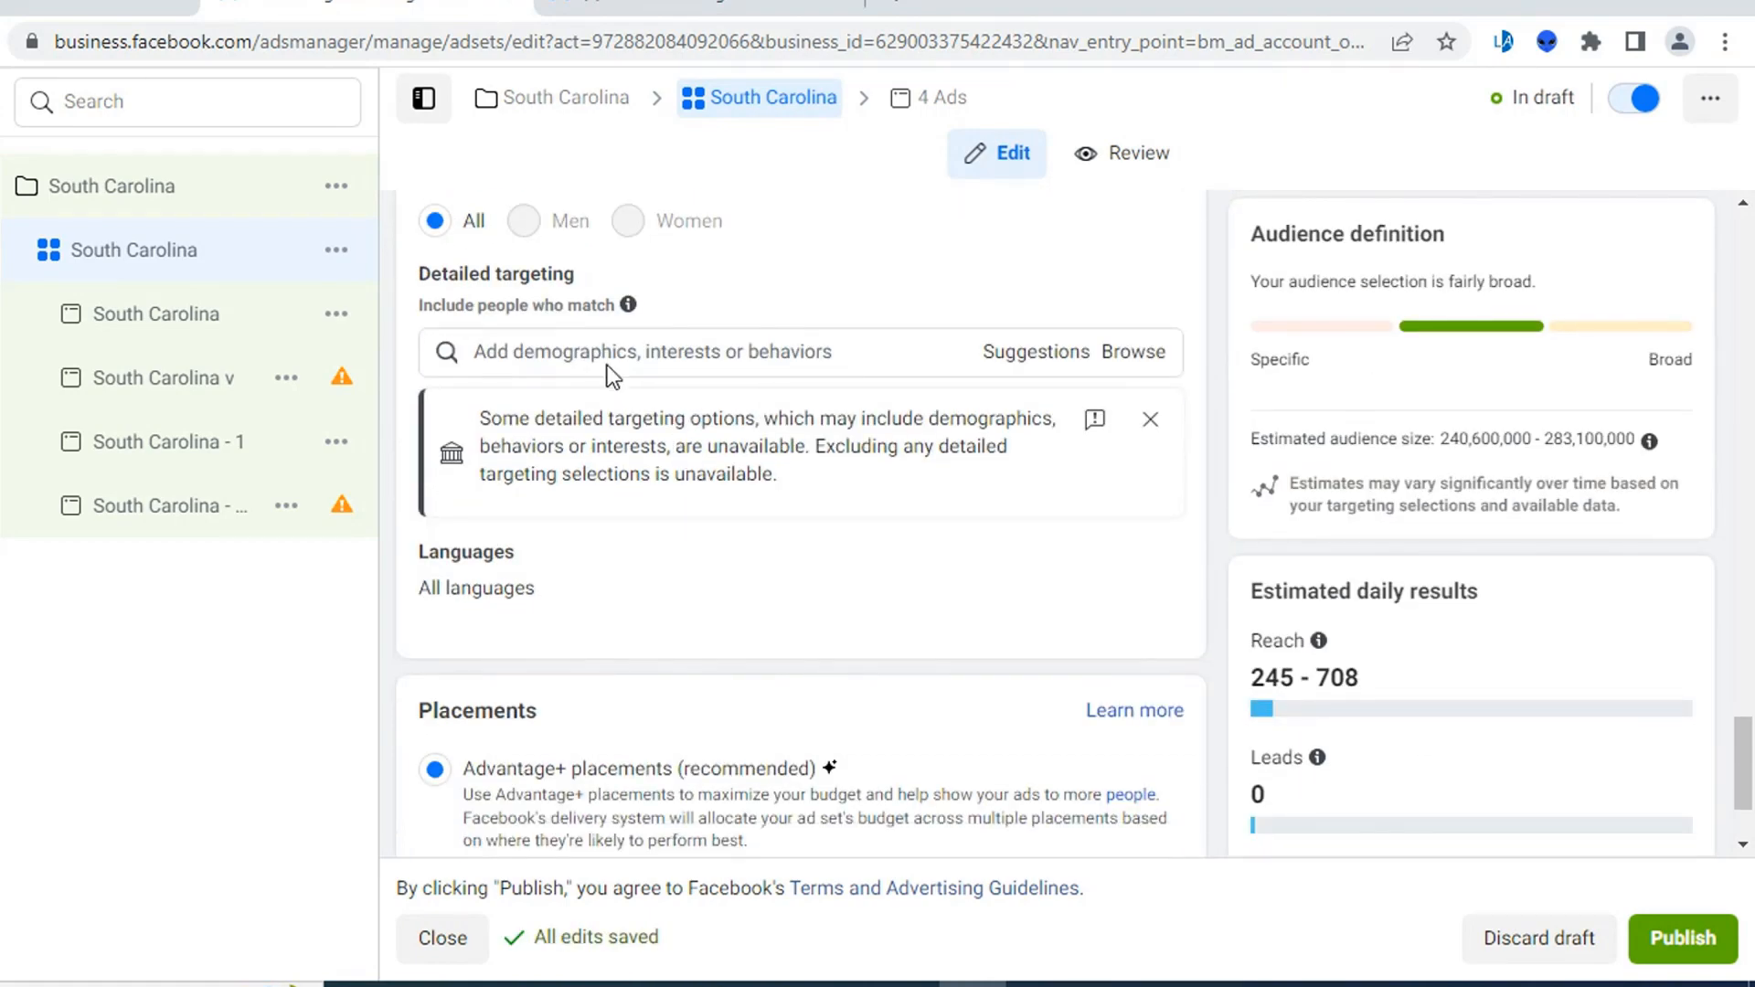
pyautogui.click(585, 357)
pyautogui.click(1148, 421)
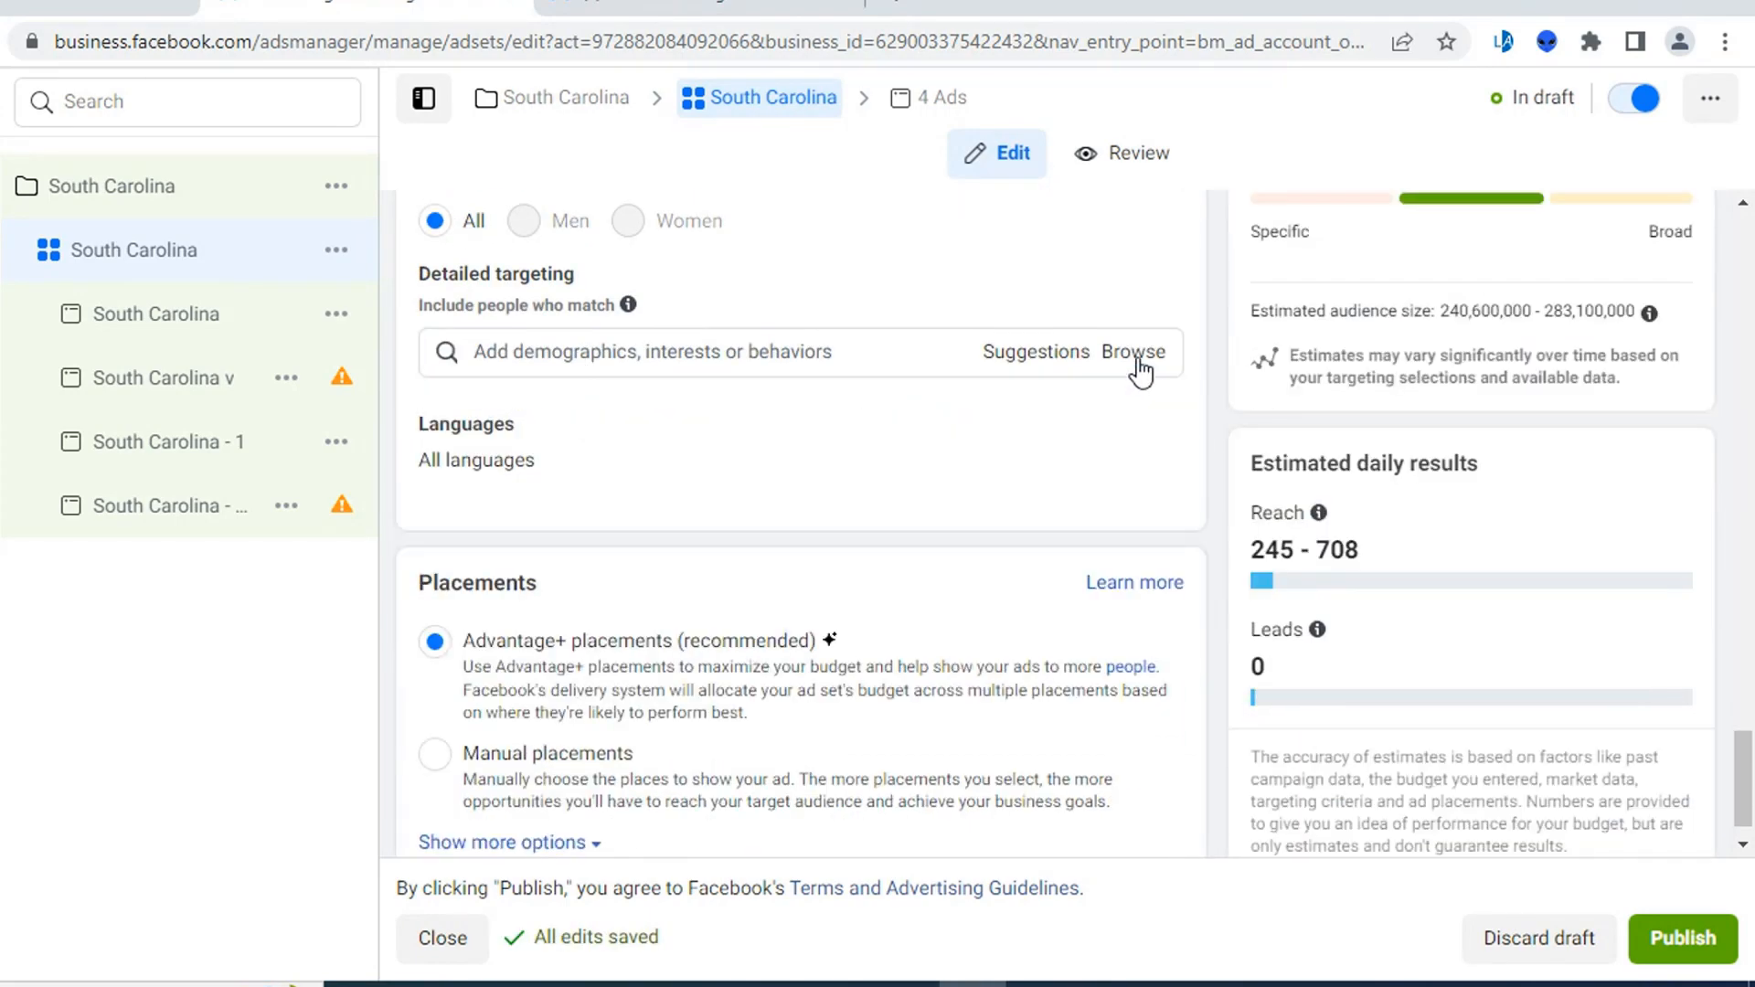
pyautogui.click(1135, 355)
pyautogui.click(532, 354)
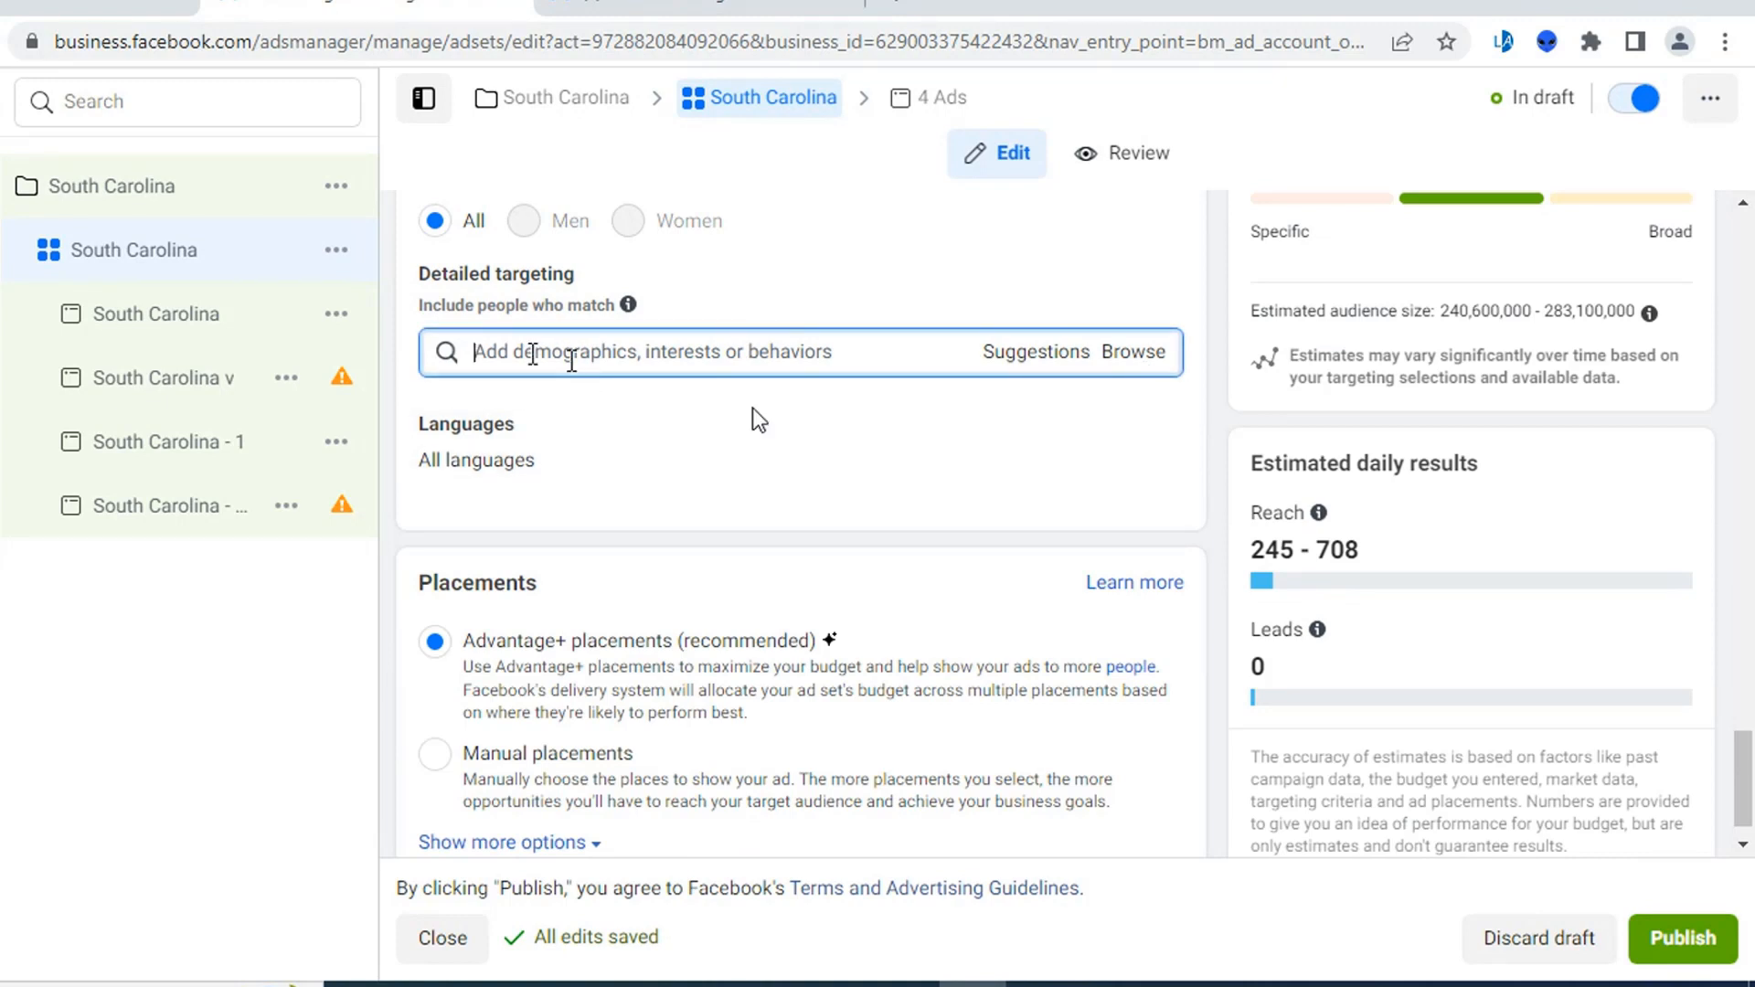
pyautogui.click(1108, 359)
pyautogui.click(517, 356)
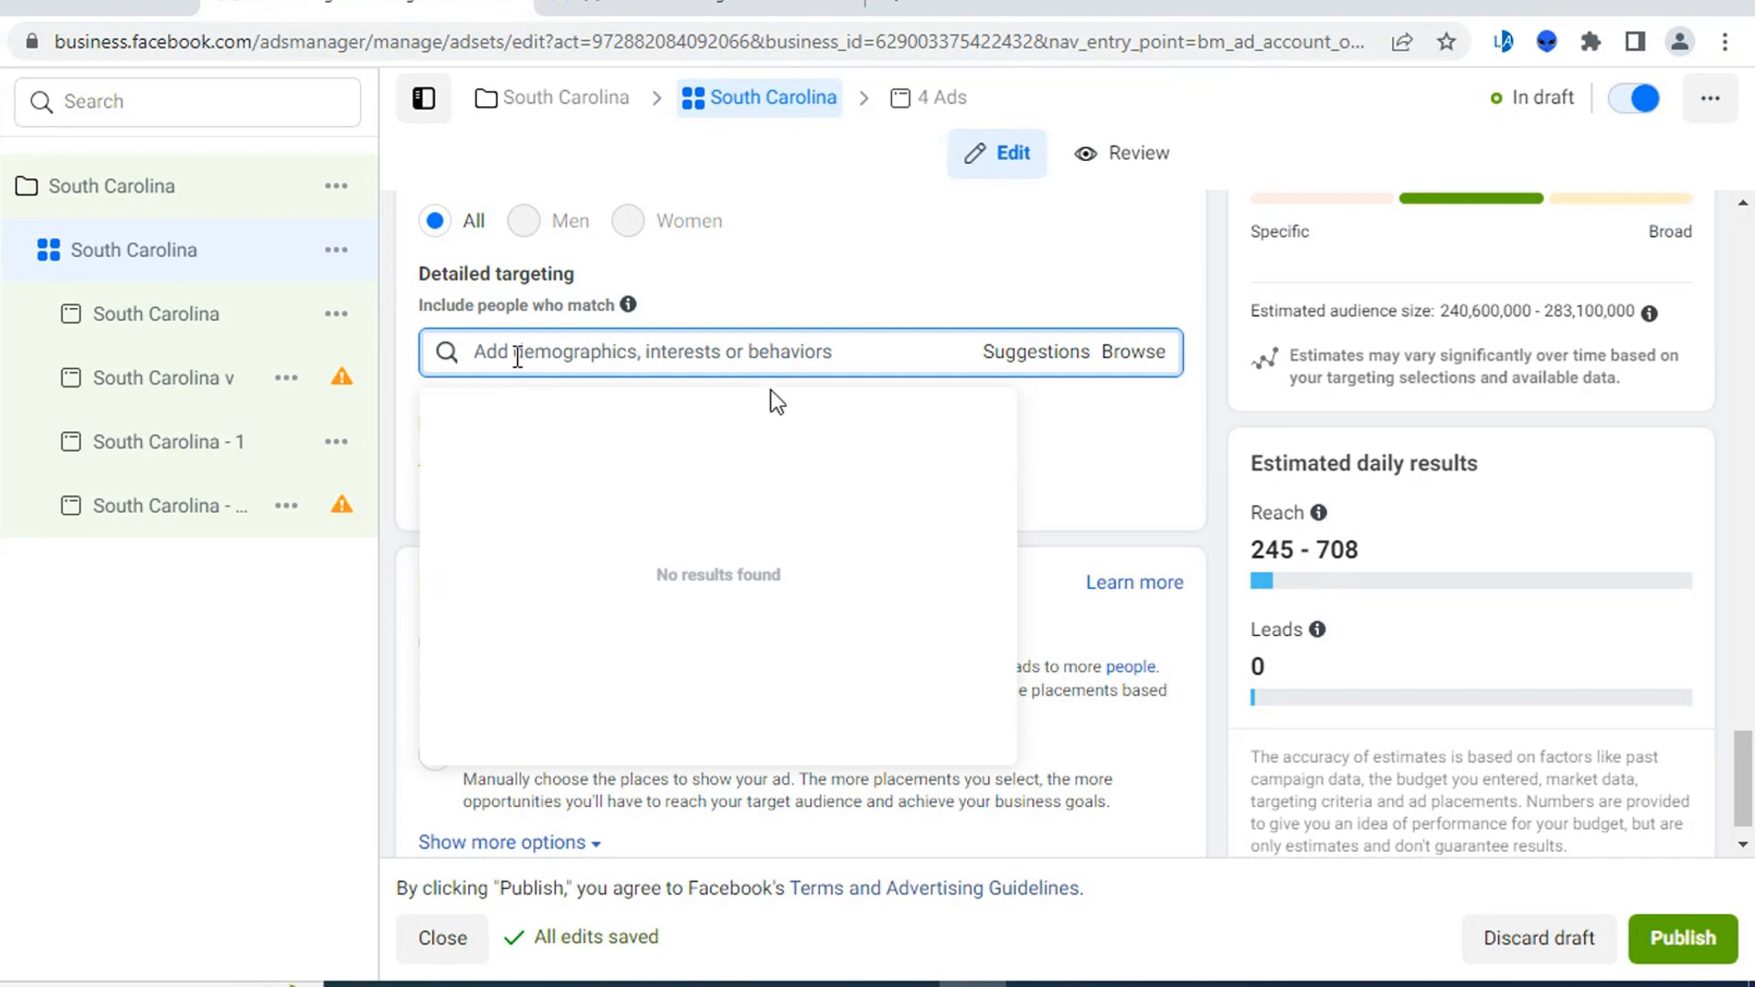
pyautogui.click(898, 306)
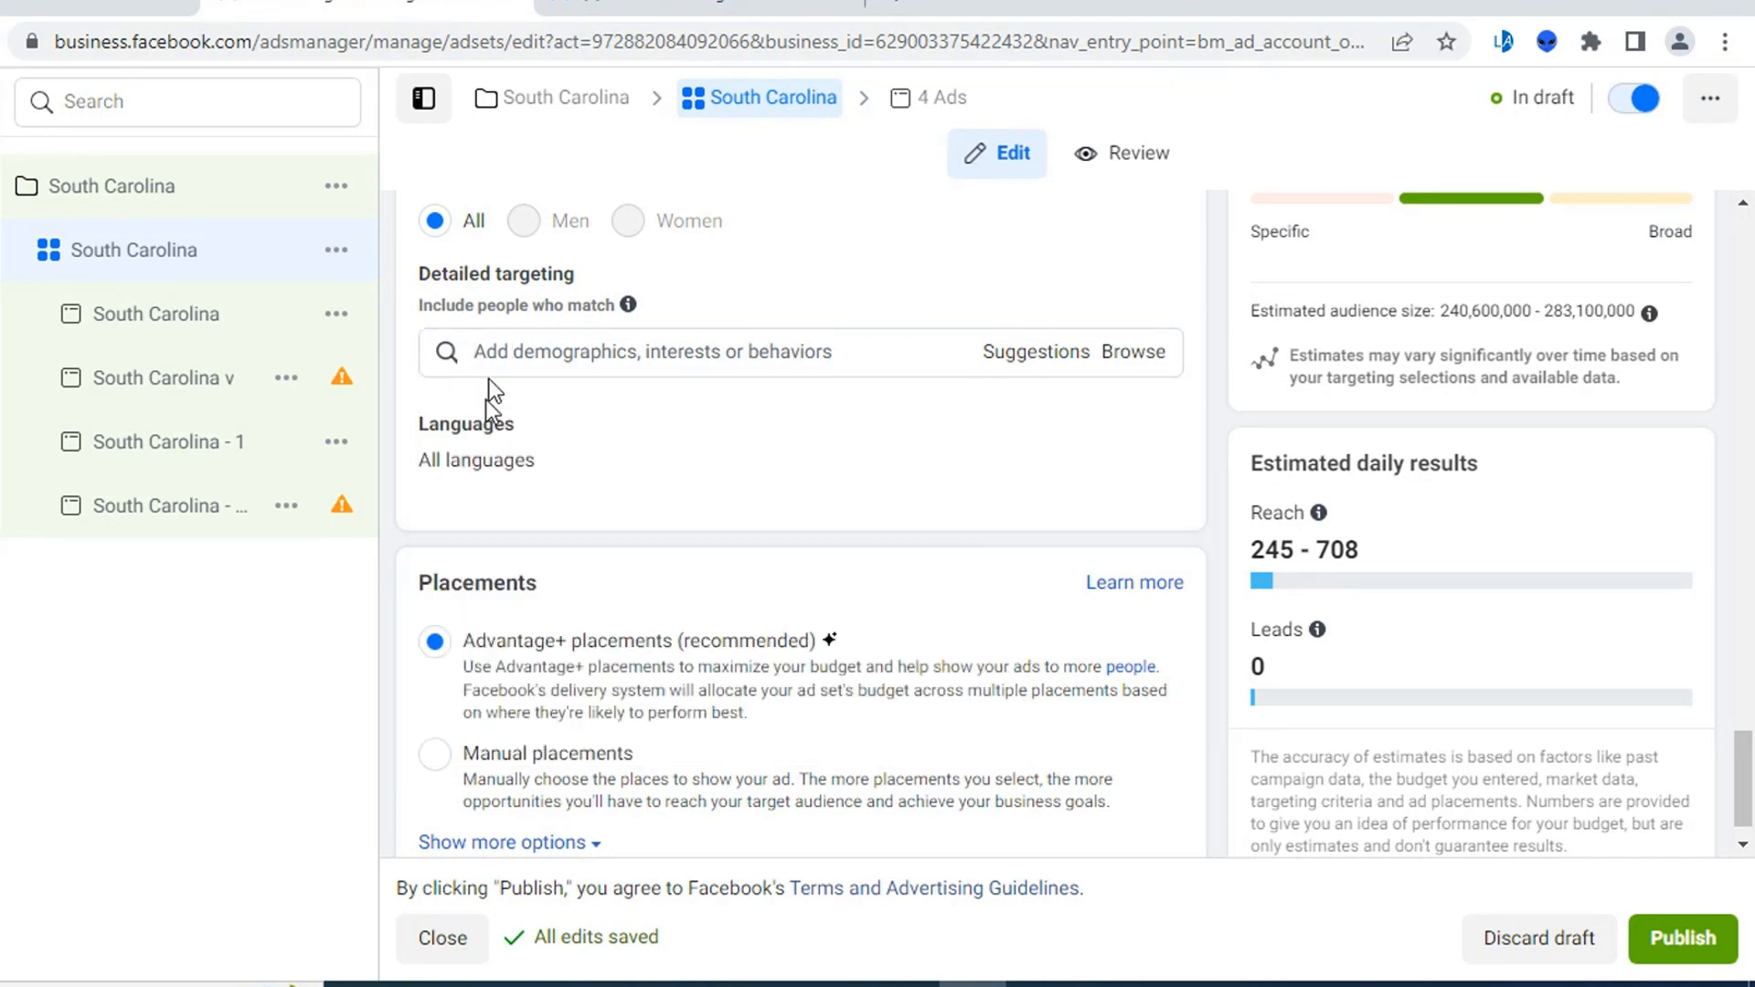
pyautogui.click(504, 358)
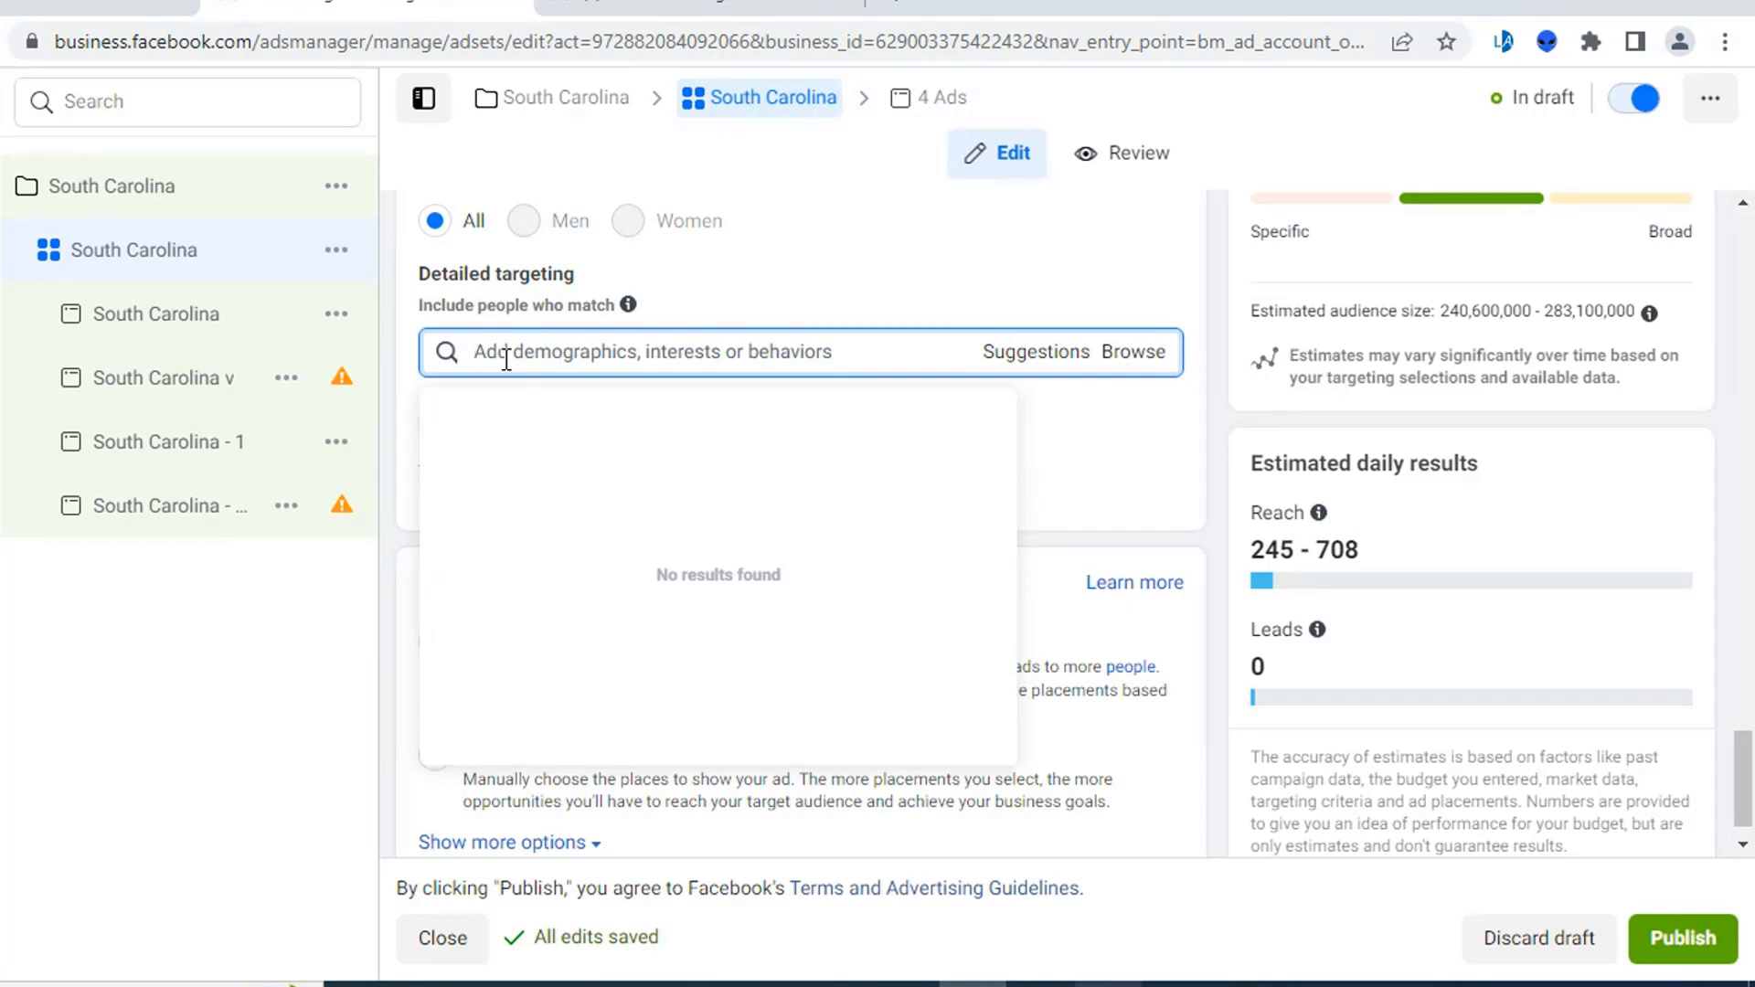
# - Switch to the ads brief in Google Docs and copy "South Carolina" from the Locations line
pyautogui.hotkey('alt', 'Tab')
pyautogui.scroll(10, 556, 475)
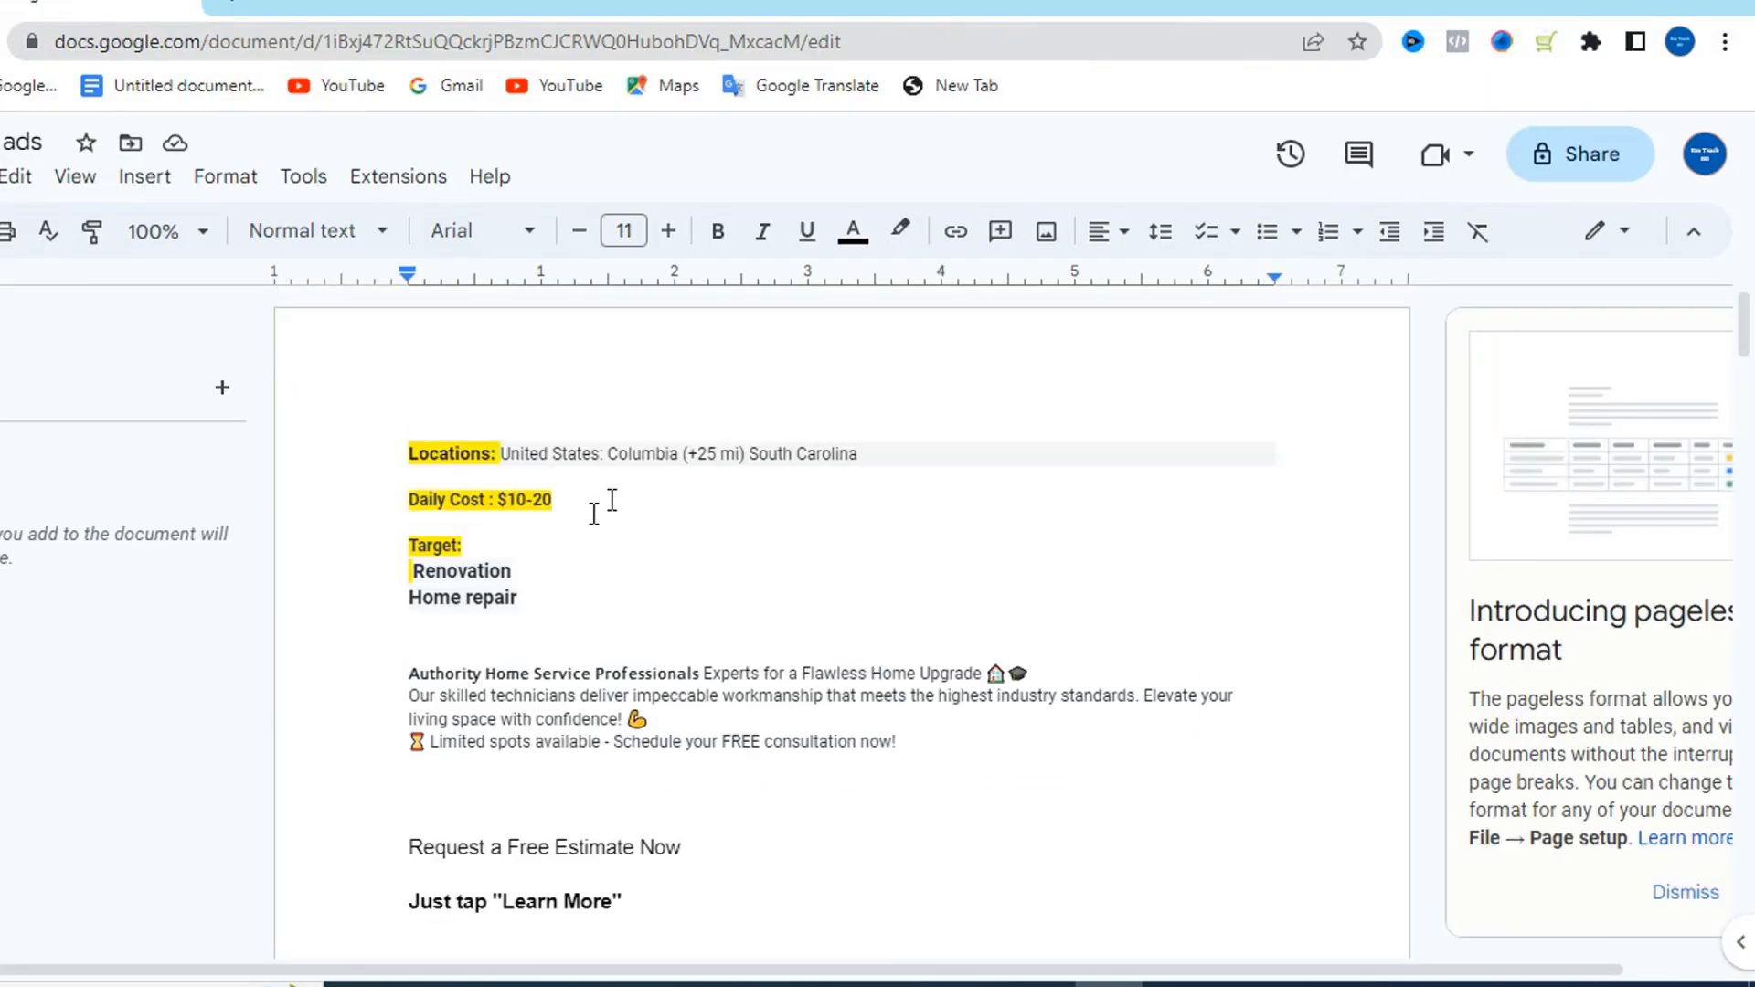
pyautogui.moveTo(868, 459); pyautogui.dragTo(763, 460)
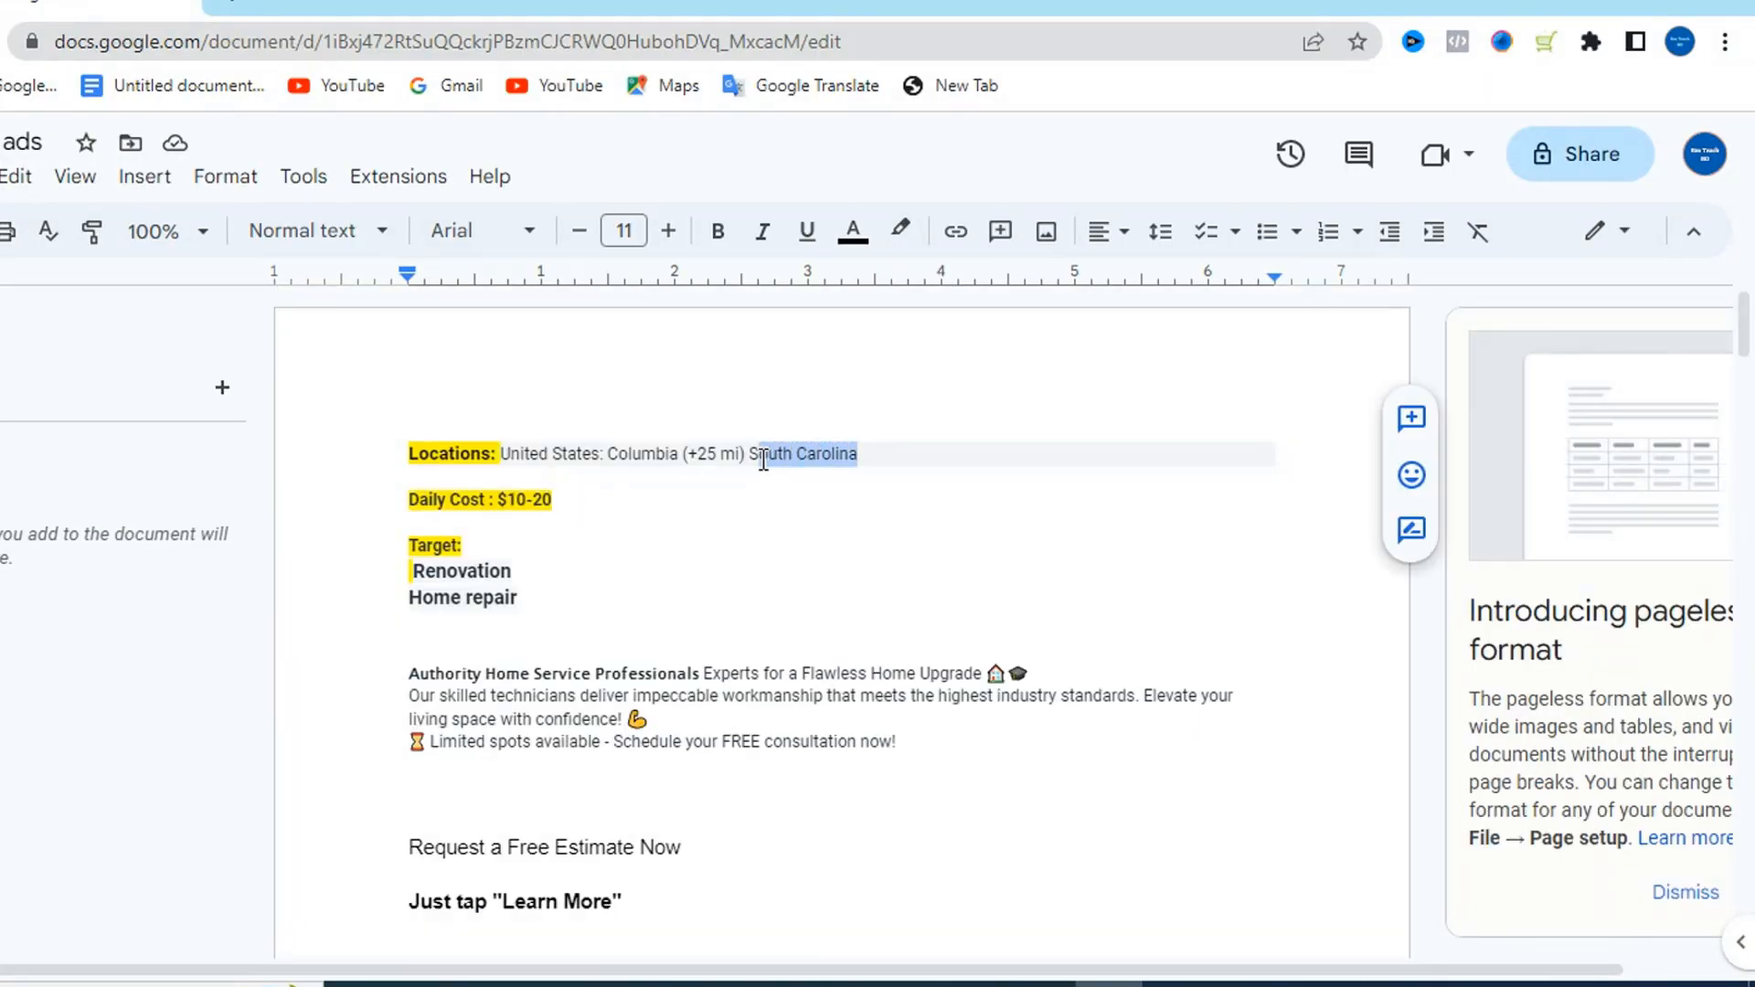
pyautogui.rightClick(752, 459)
pyautogui.click(639, 365)
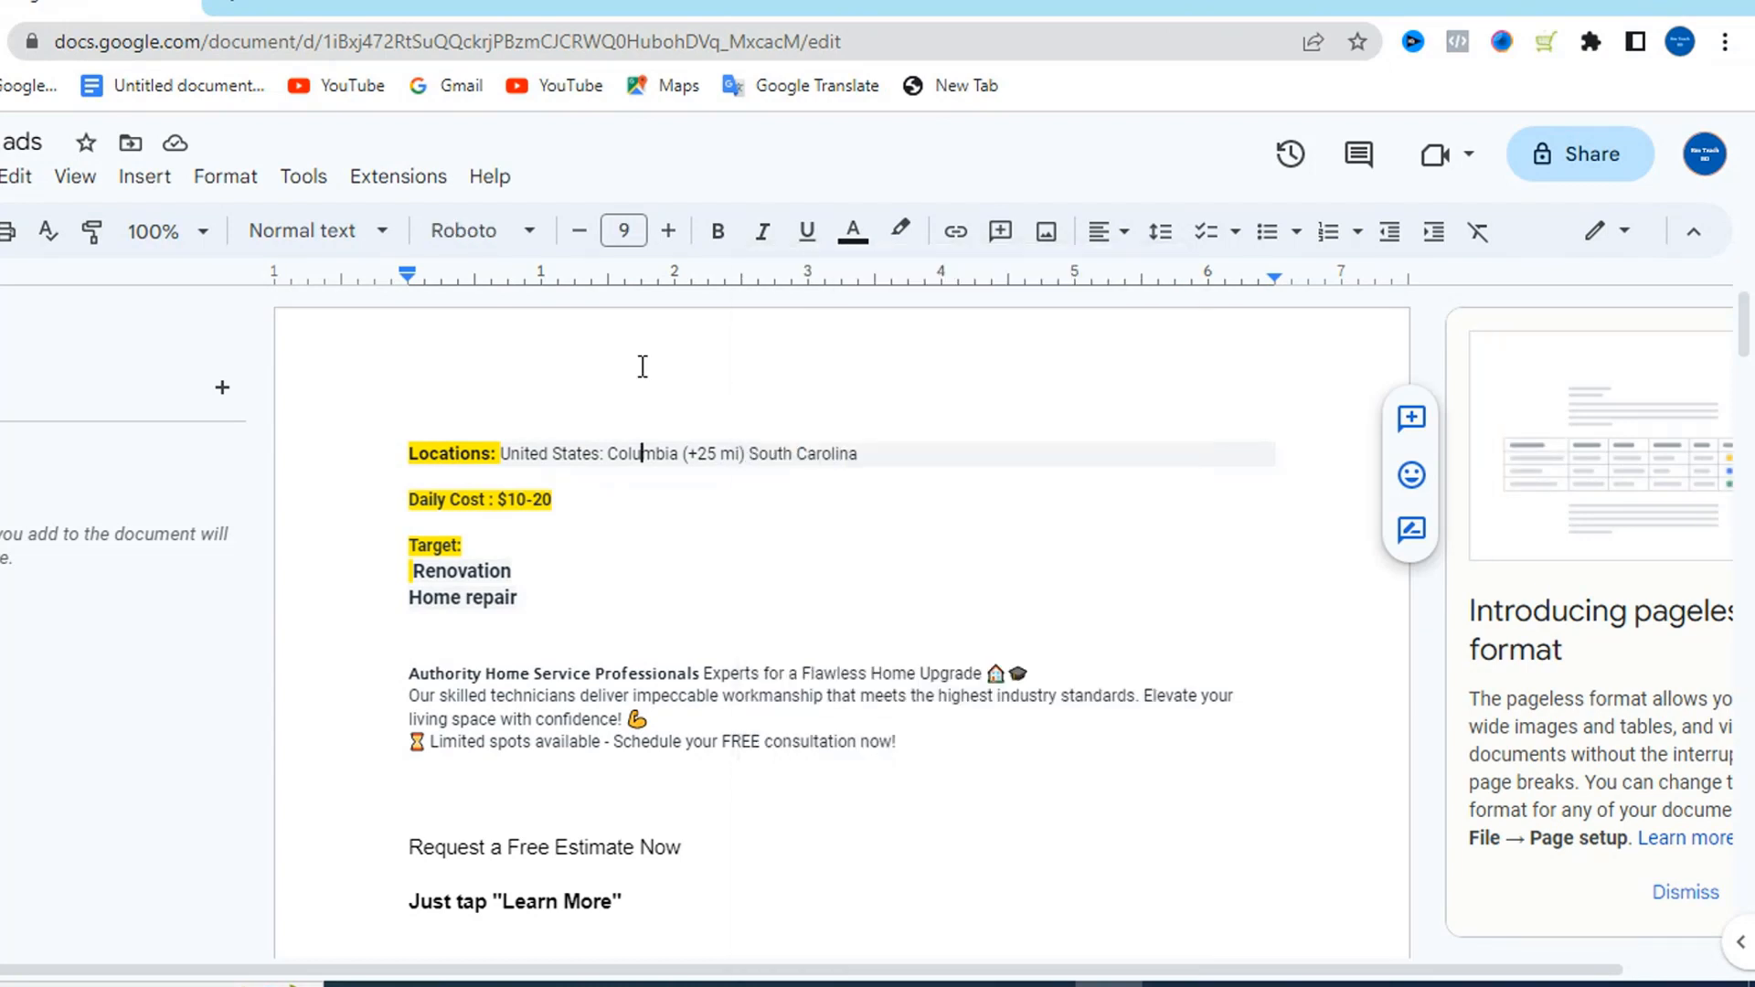
pyautogui.moveTo(884, 454); pyautogui.dragTo(760, 455)
pyautogui.rightClick(742, 457)
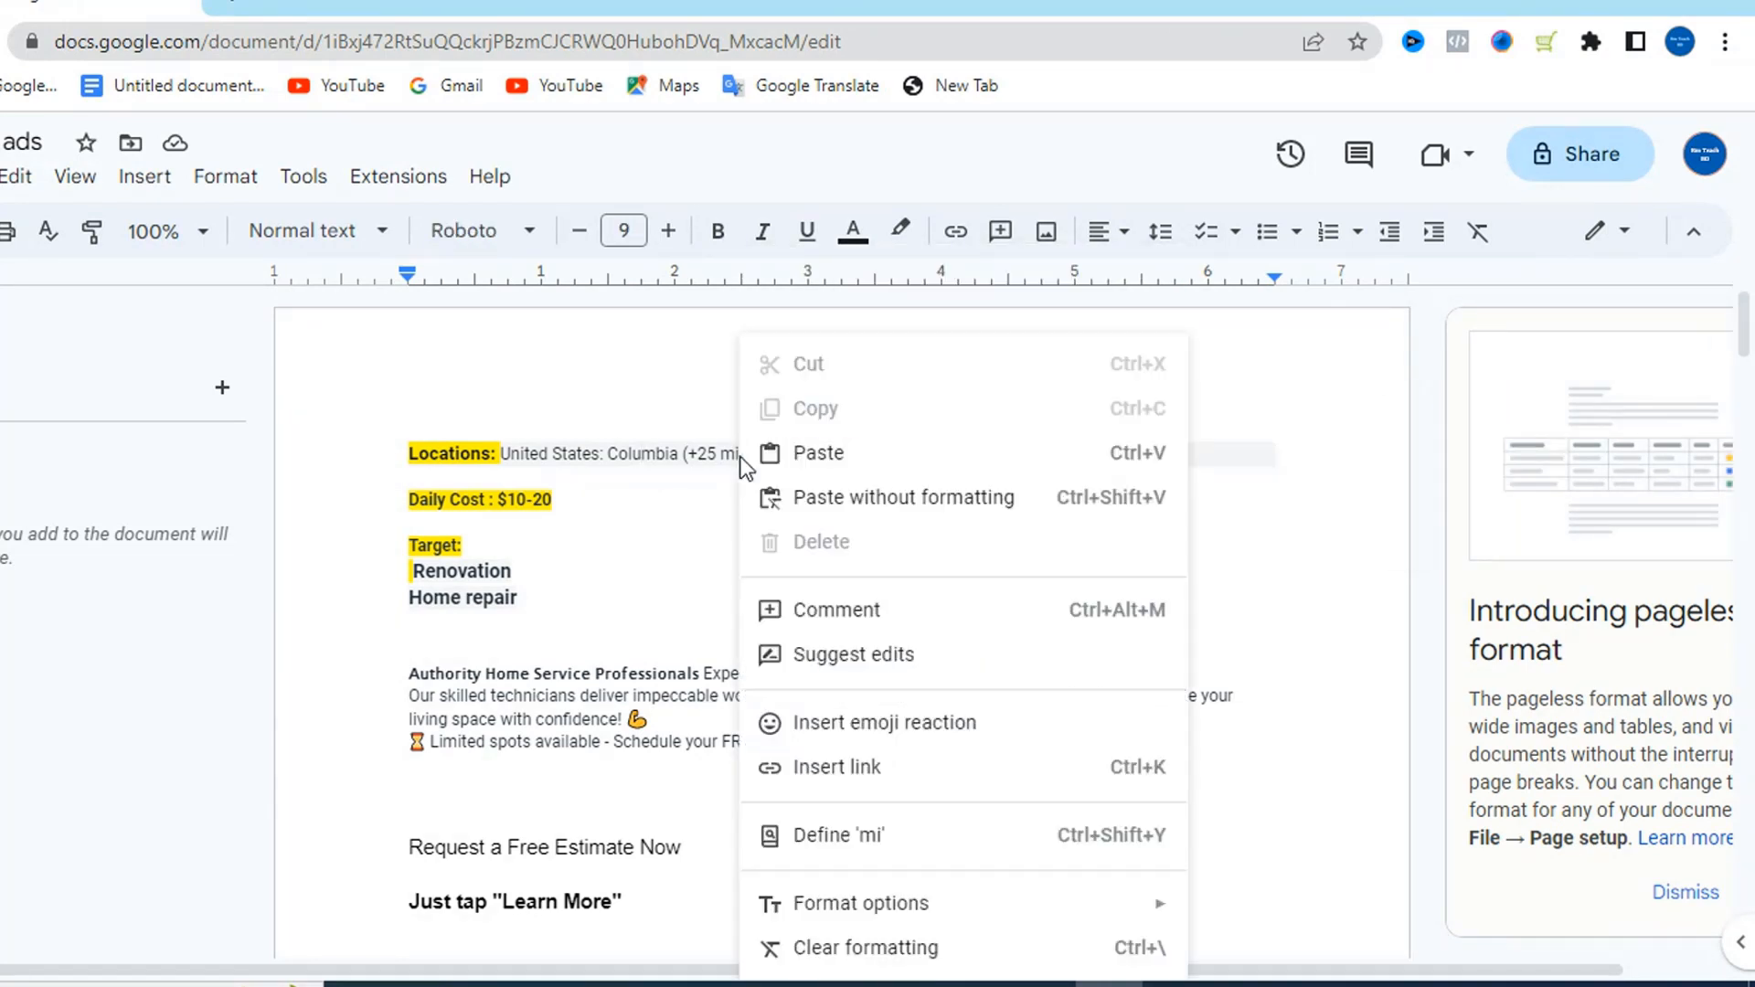
pyautogui.click(633, 402)
pyautogui.moveTo(867, 457); pyautogui.dragTo(743, 453)
pyautogui.hotkey('ctrl', 'c')
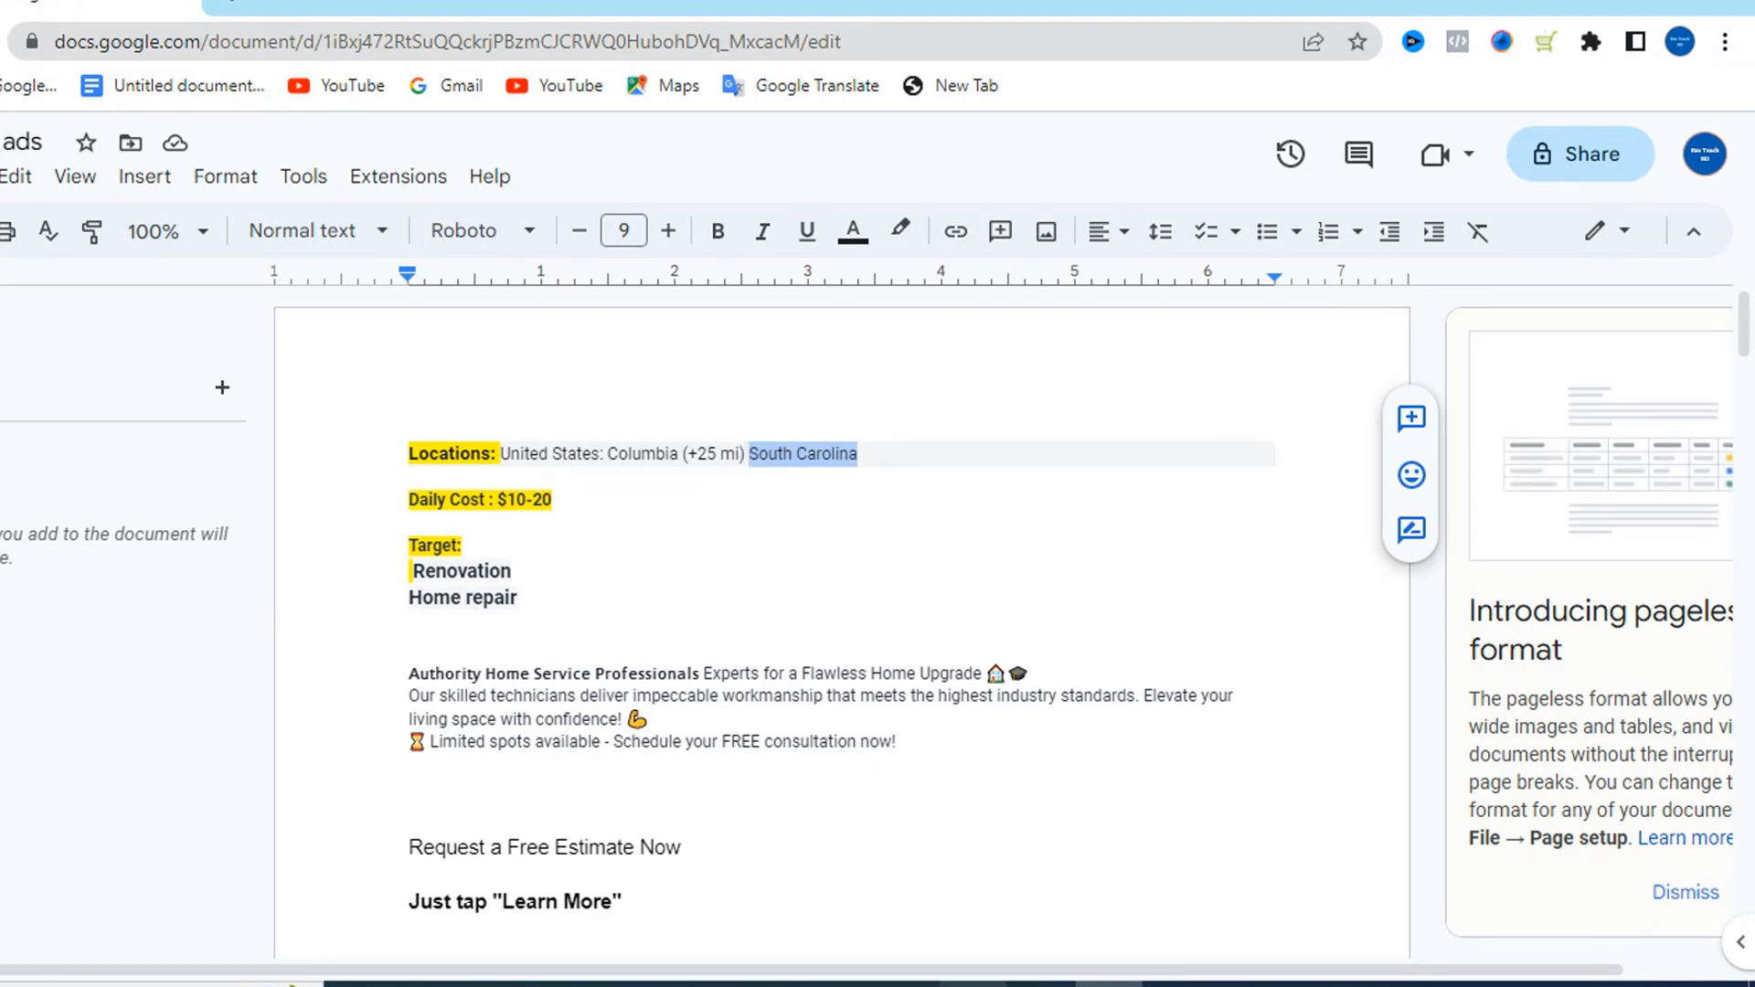
# - Return to Ads Manager and change the ad set's audience location to the state of South Carolina, United States
pyautogui.click(972, 983)
pyautogui.scroll(5, 607, 376)
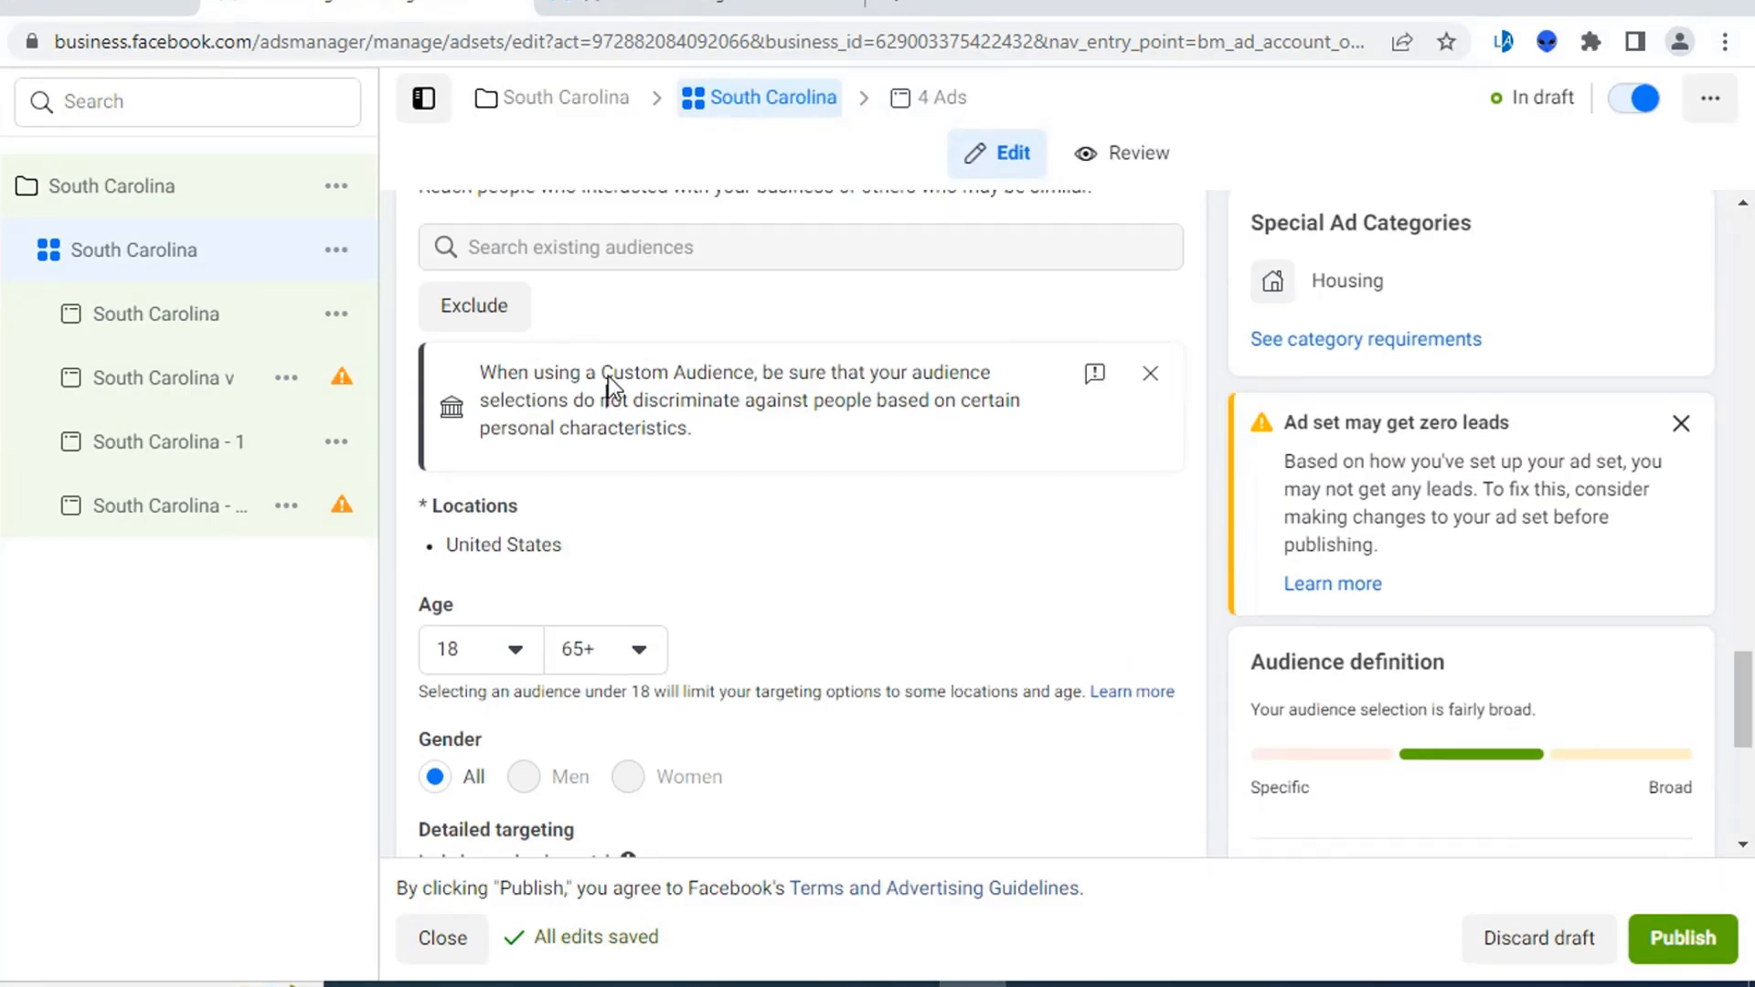
pyautogui.scroll(-2, 595, 494)
pyautogui.click(941, 417)
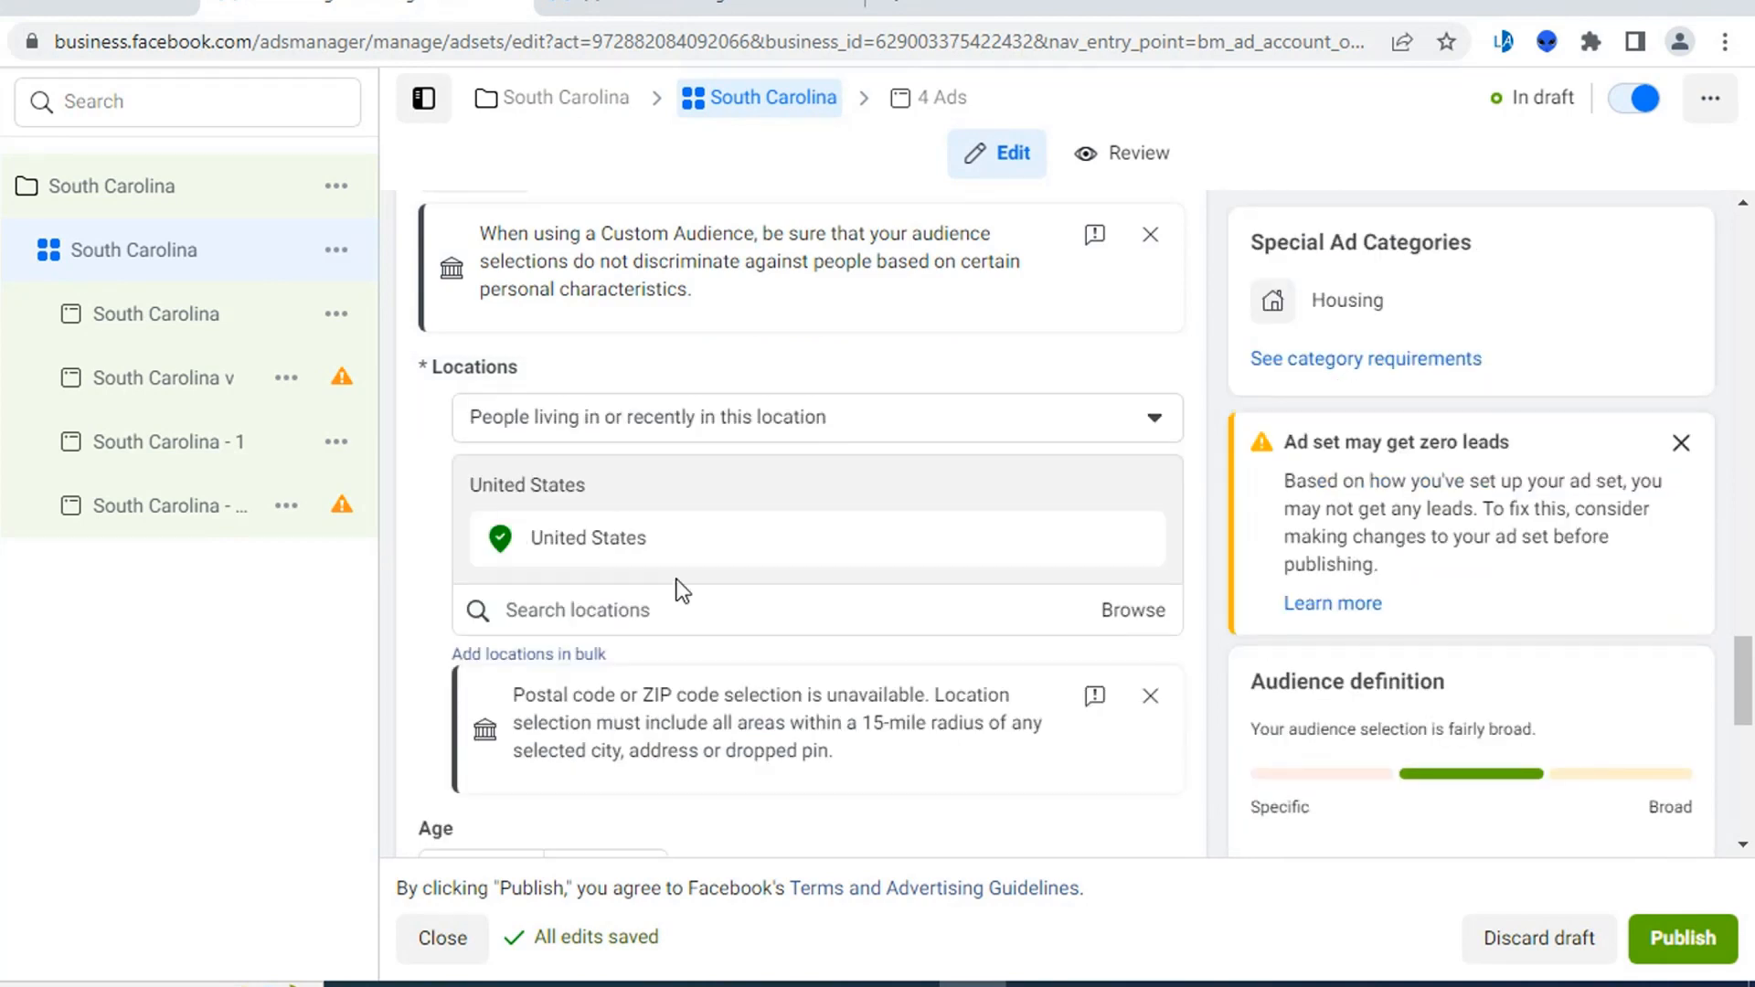
pyautogui.click(635, 609)
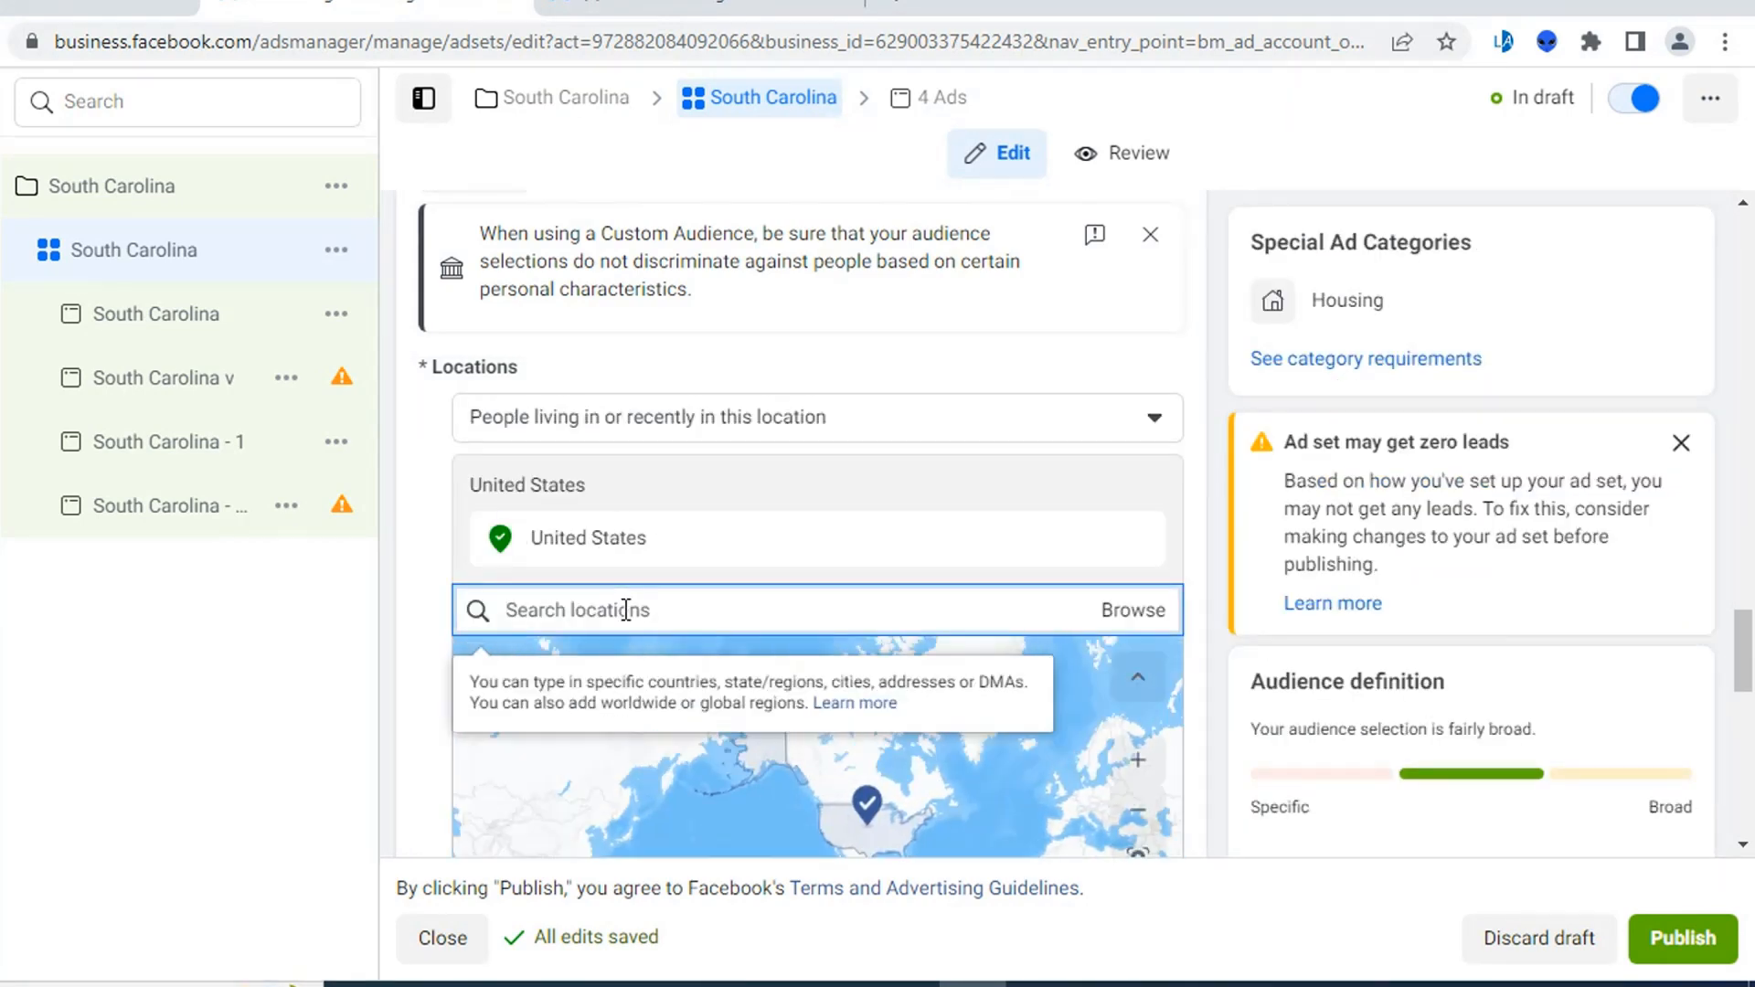
pyautogui.hotkey('ctrl', 'v')
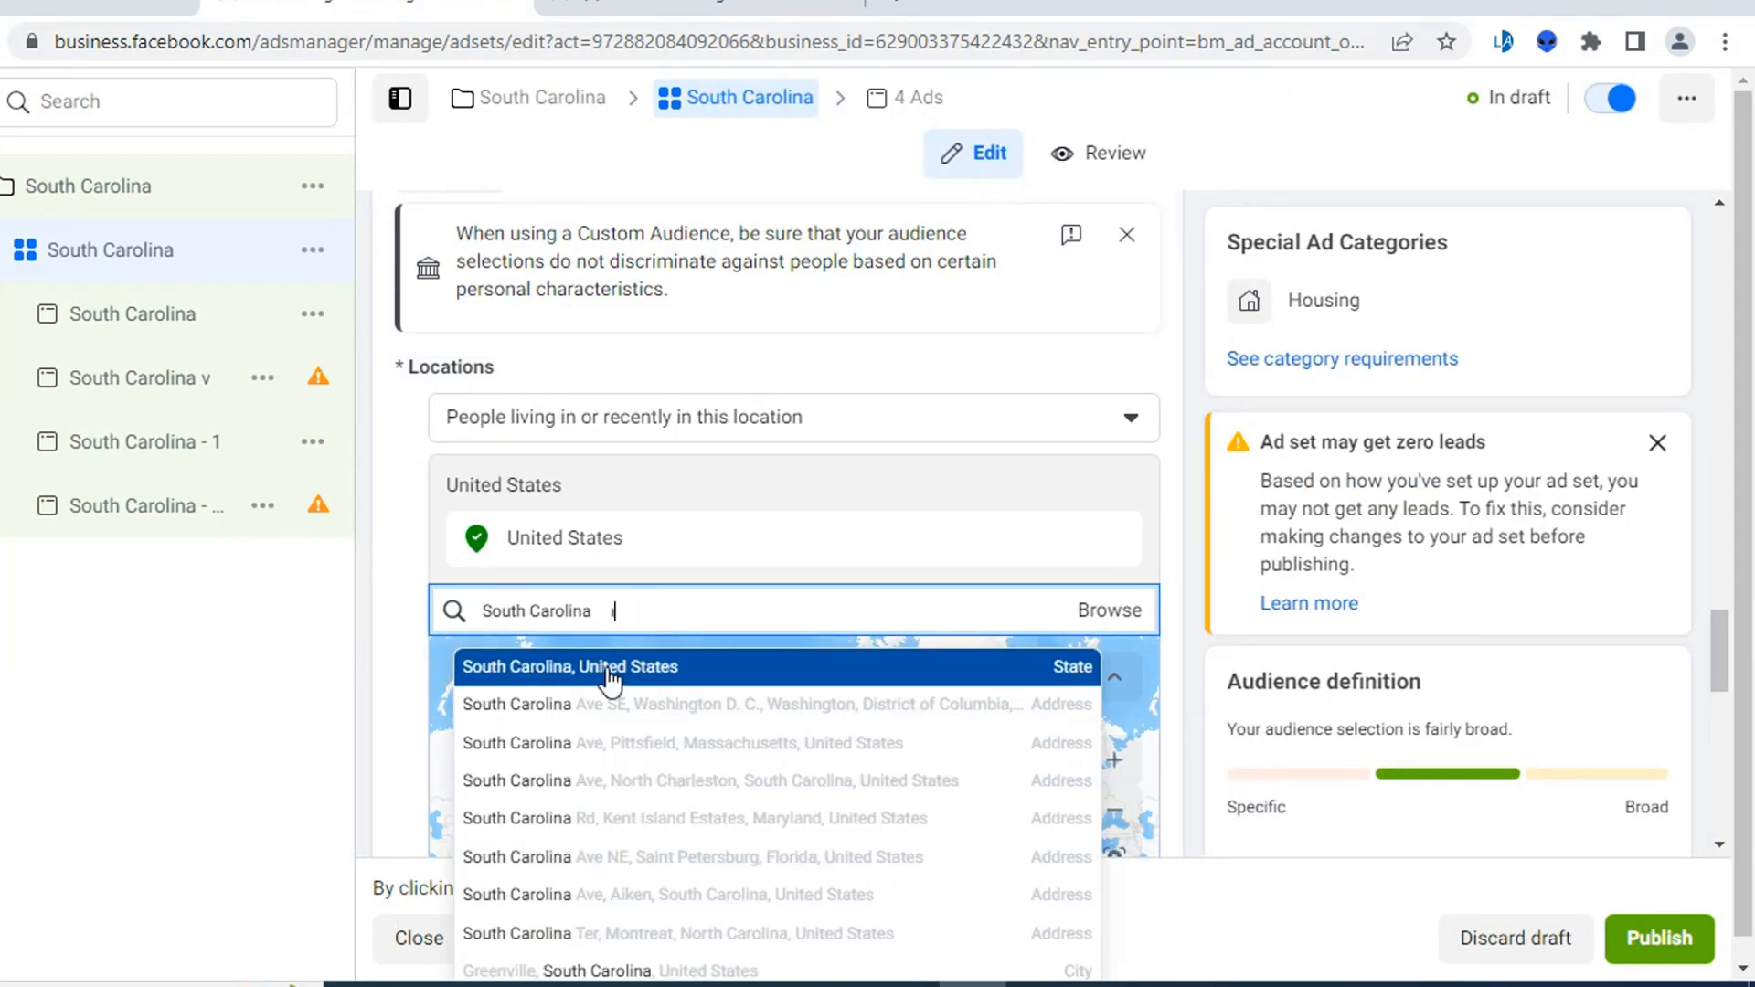
pyautogui.click(604, 668)
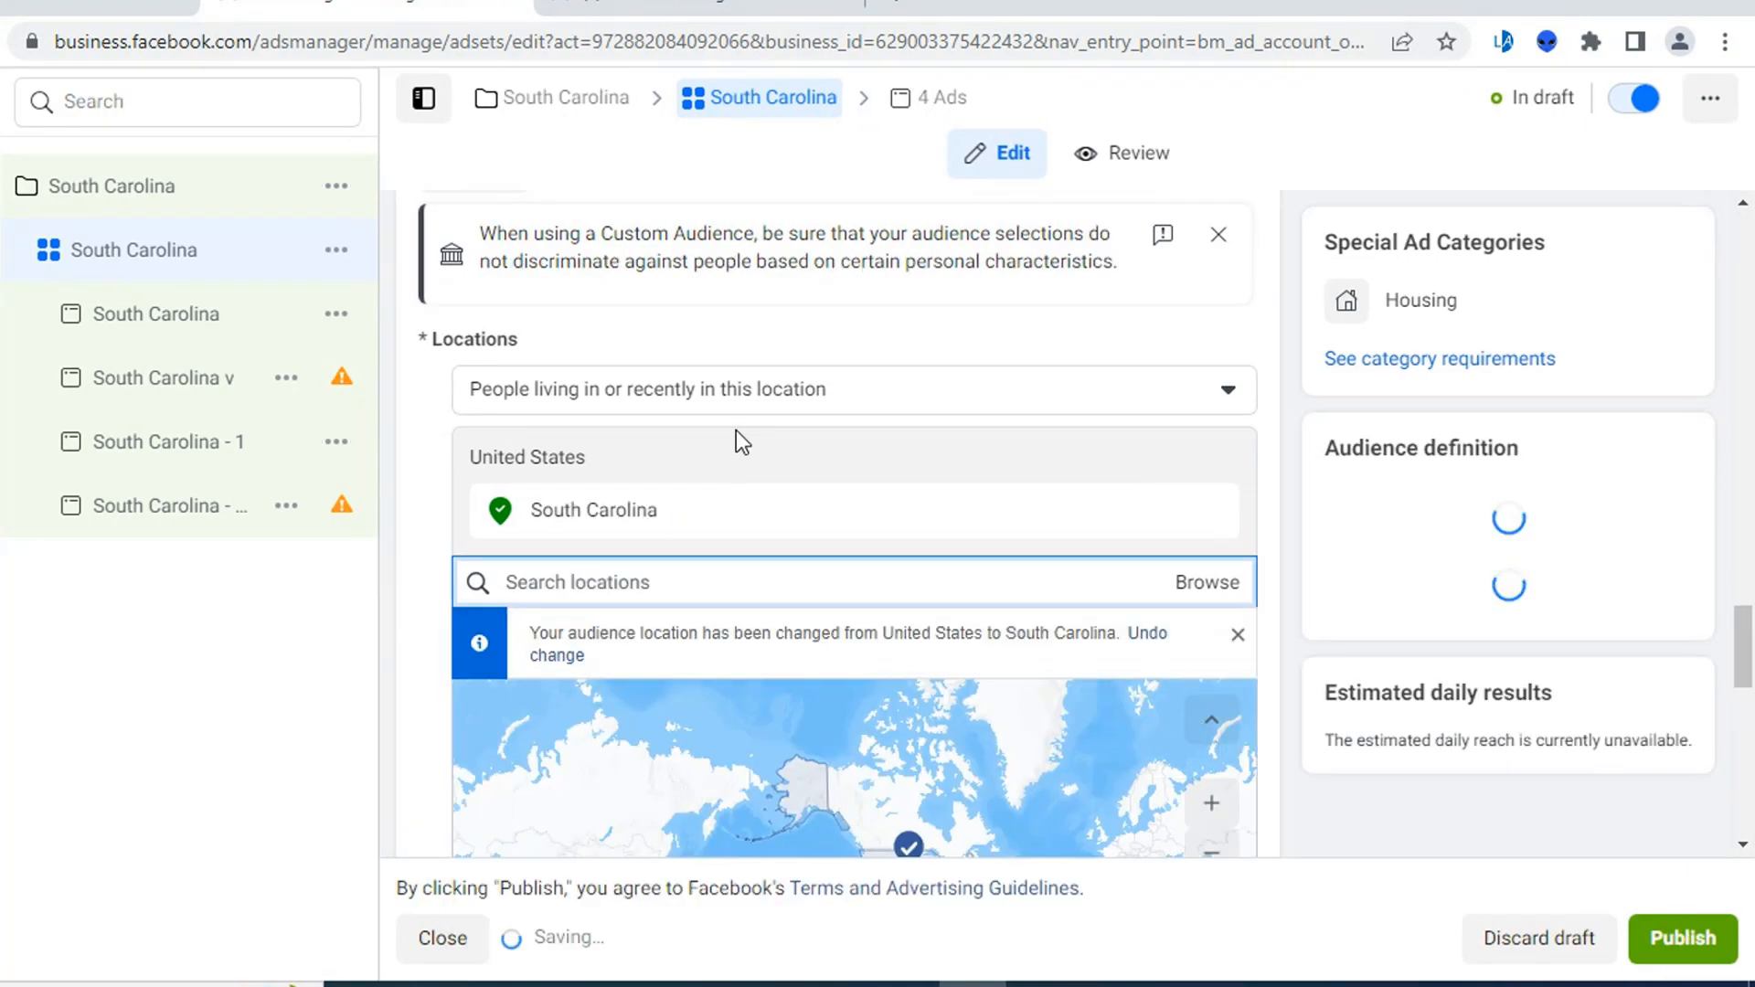
# - Restrict the audience to people living in this location and search the locations for "South Carolina"
pyautogui.click(782, 384)
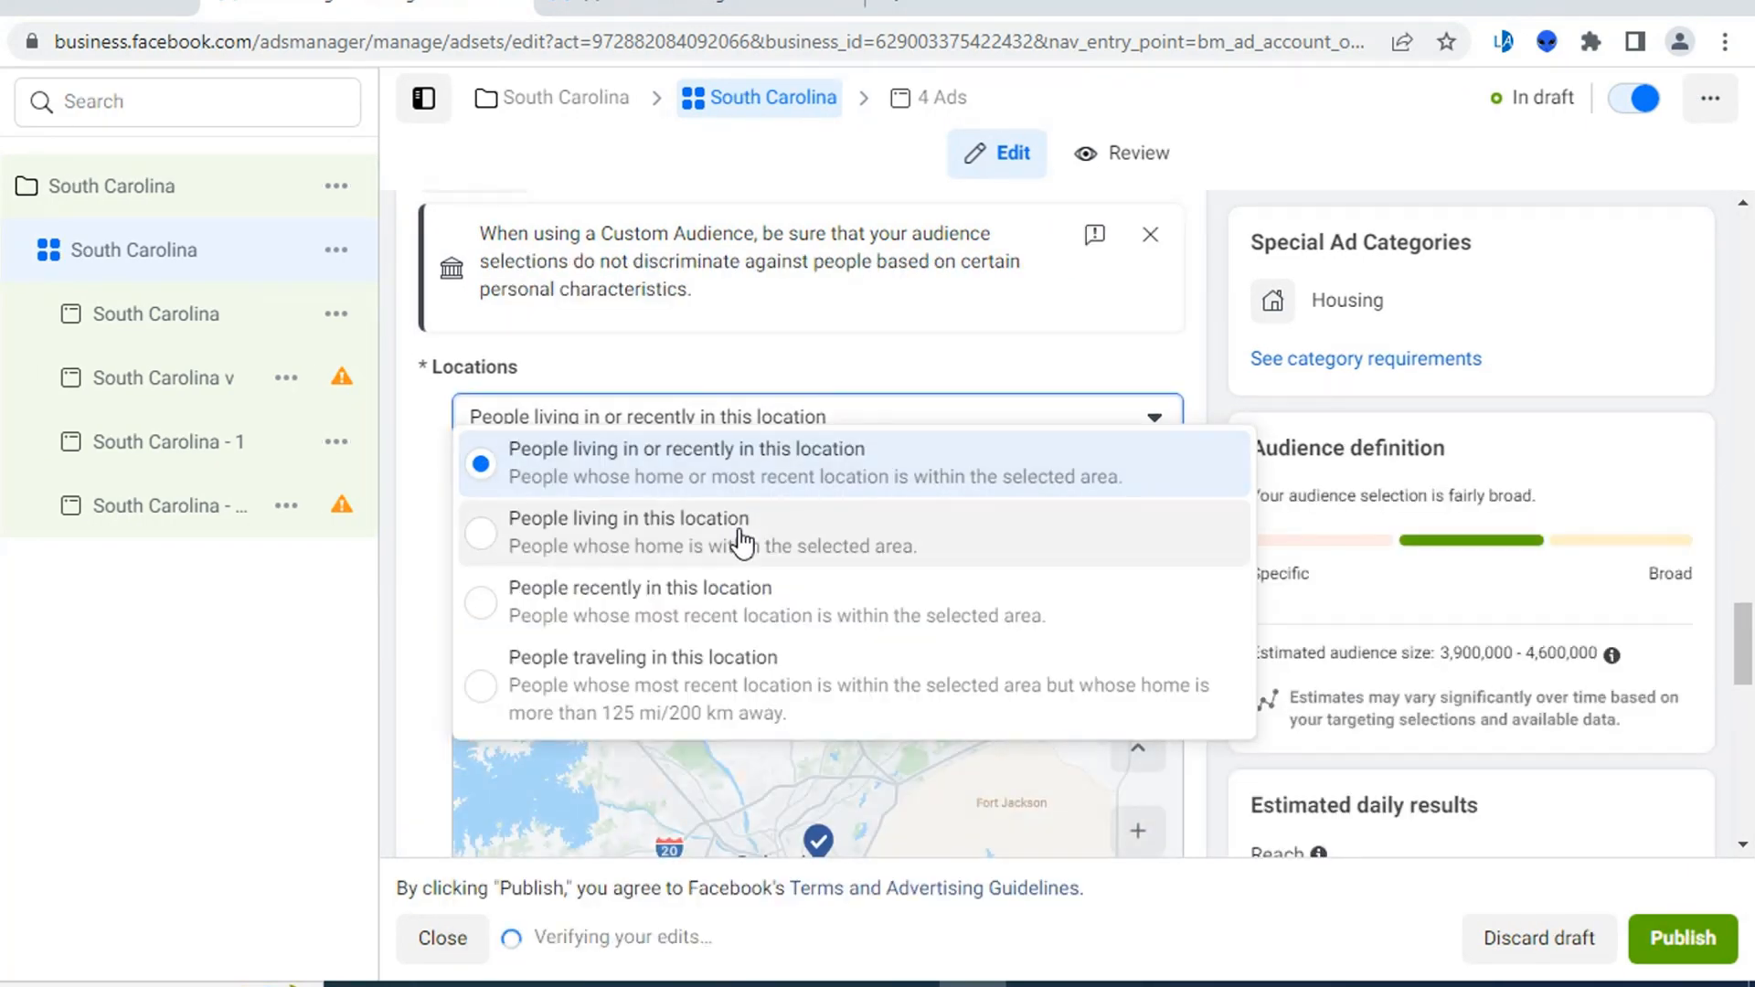
pyautogui.click(742, 542)
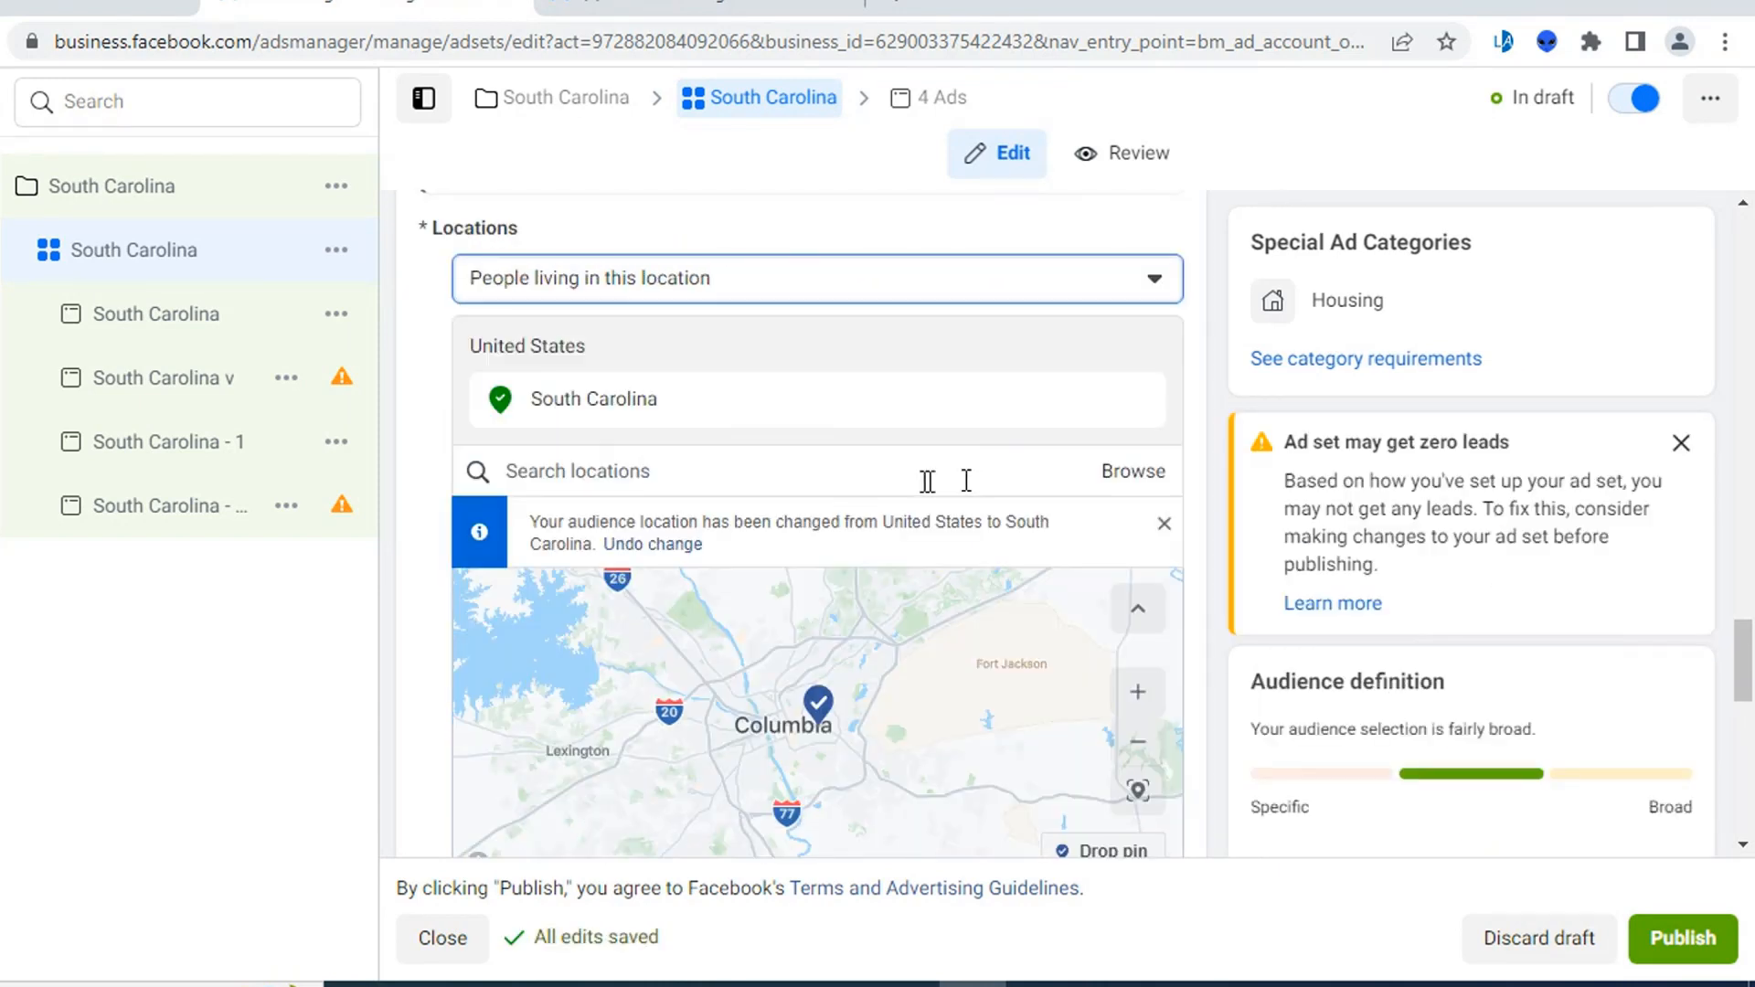
pyautogui.click(589, 472)
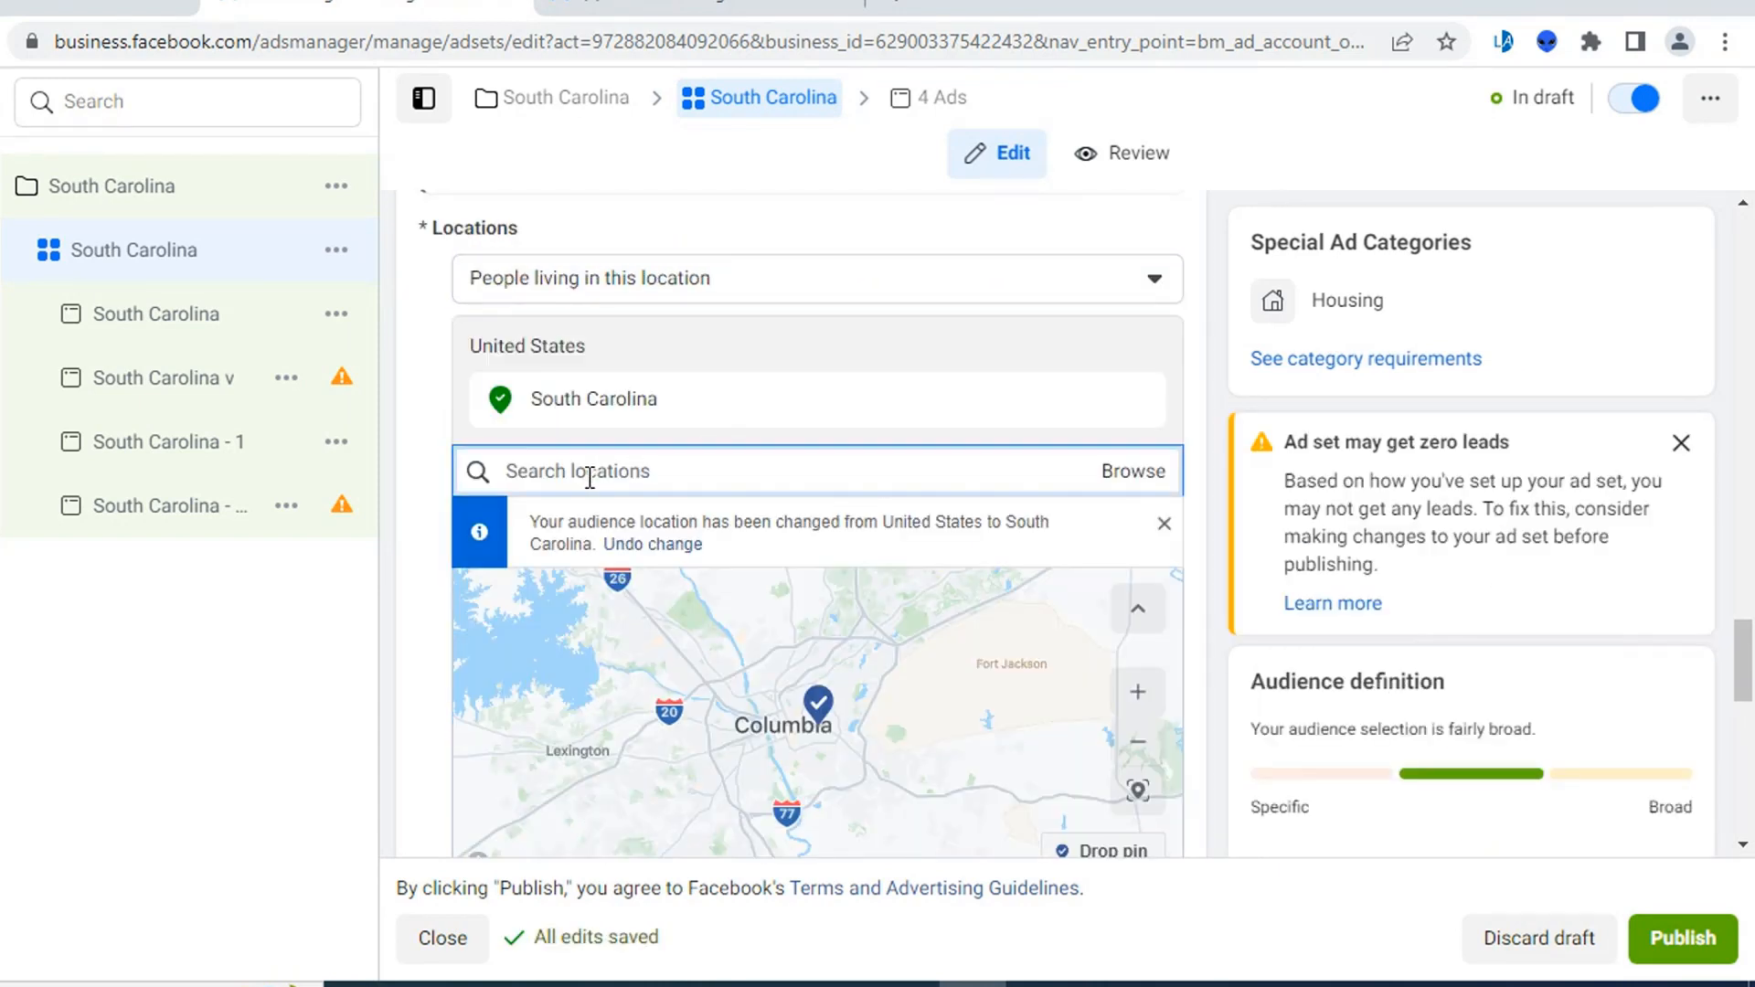
pyautogui.hotkey('ctrl', 'v')
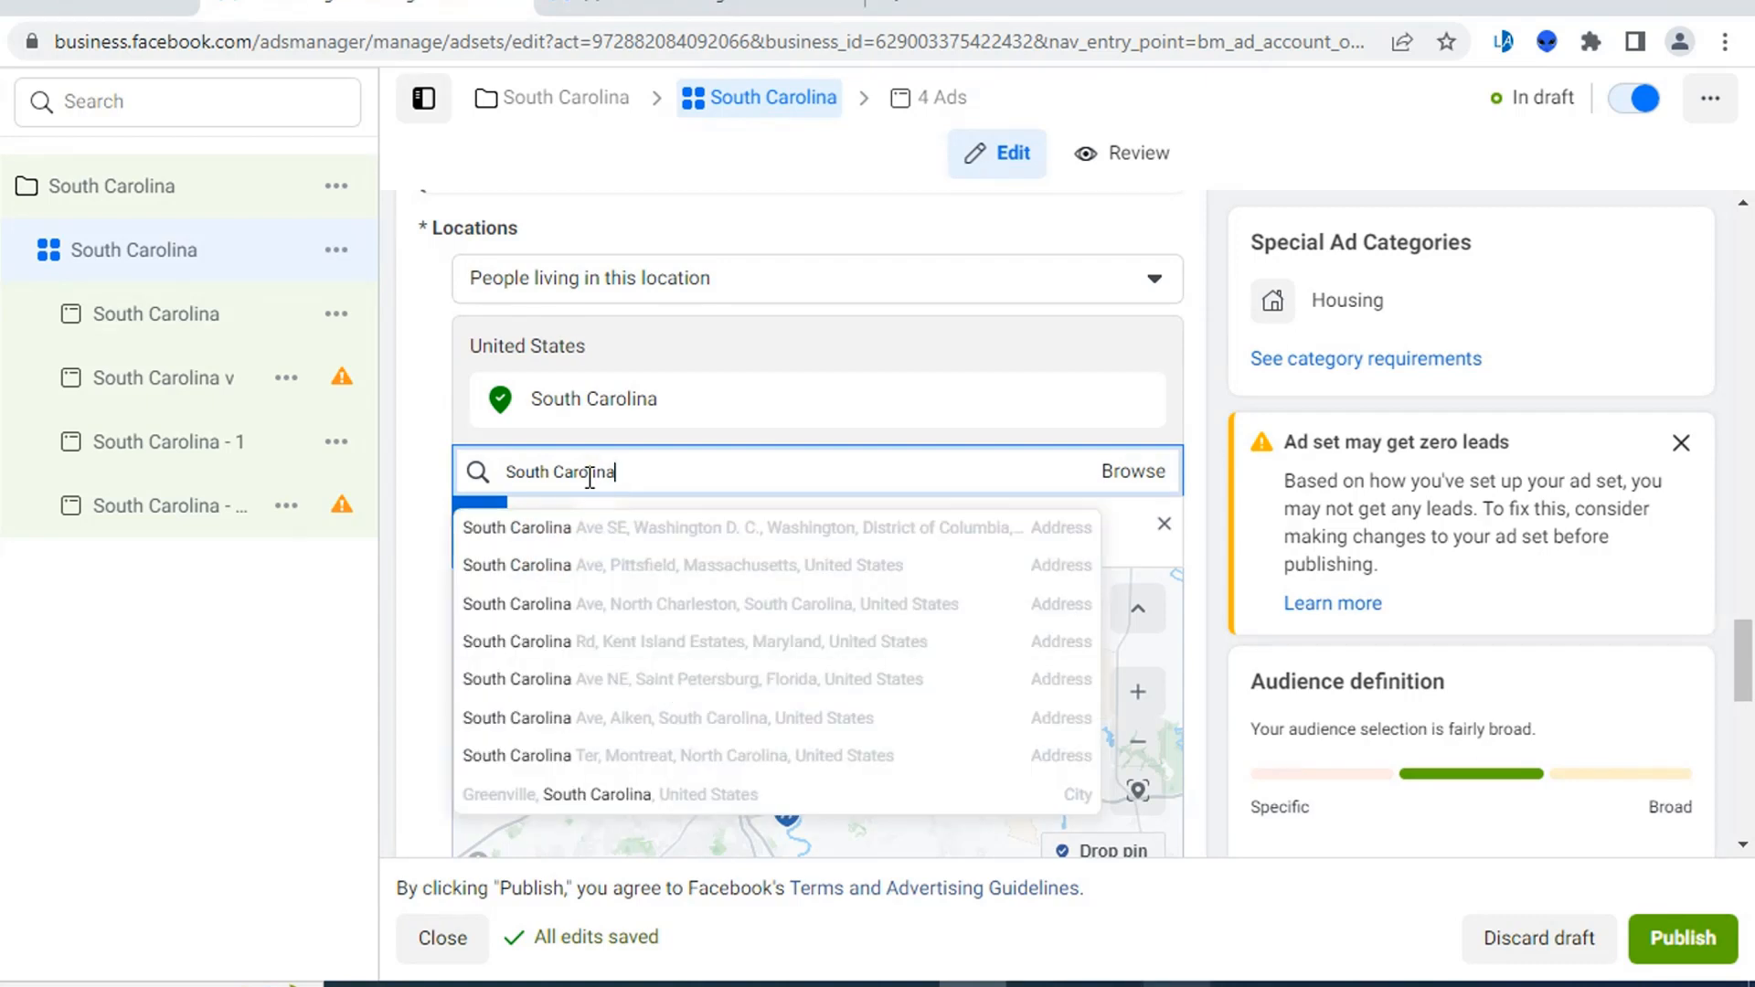
# - Switch to the Google Docs brief and copy "Columbia (+25 mi) South Carolina" from the Locations line
pyautogui.hotkey('alt', 'Tab')
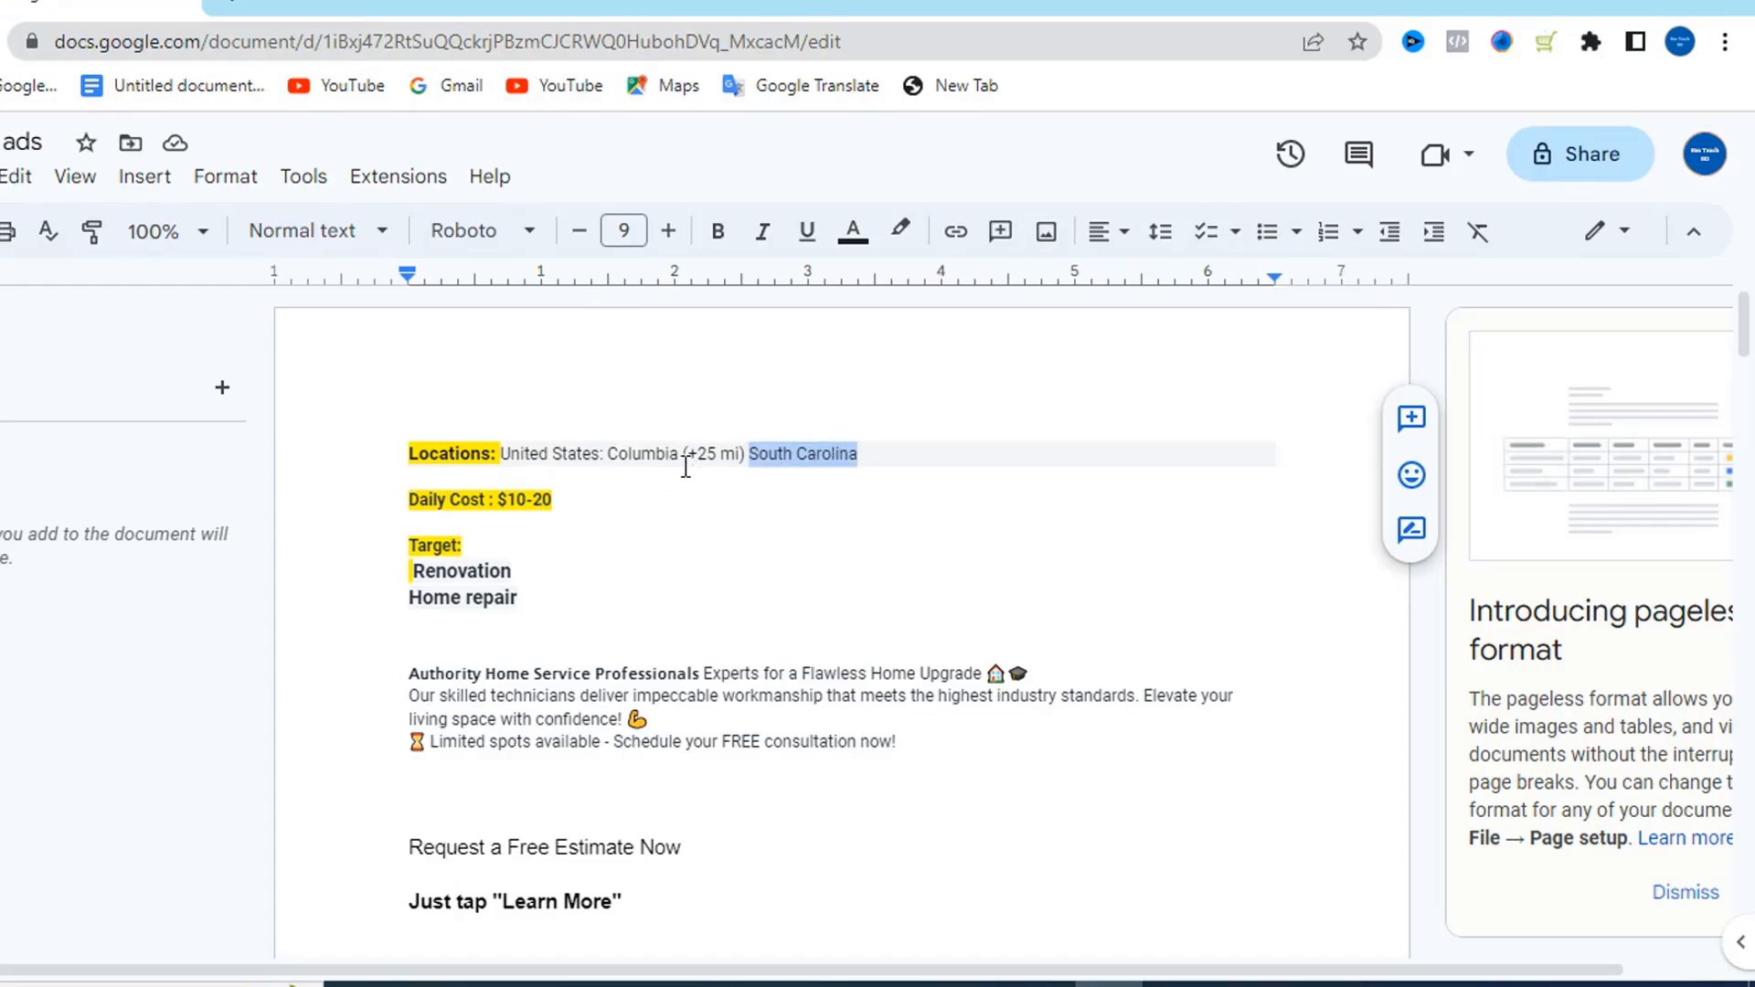
pyautogui.click(701, 497)
pyautogui.moveTo(866, 454); pyautogui.dragTo(607, 454)
pyautogui.rightClick(657, 453)
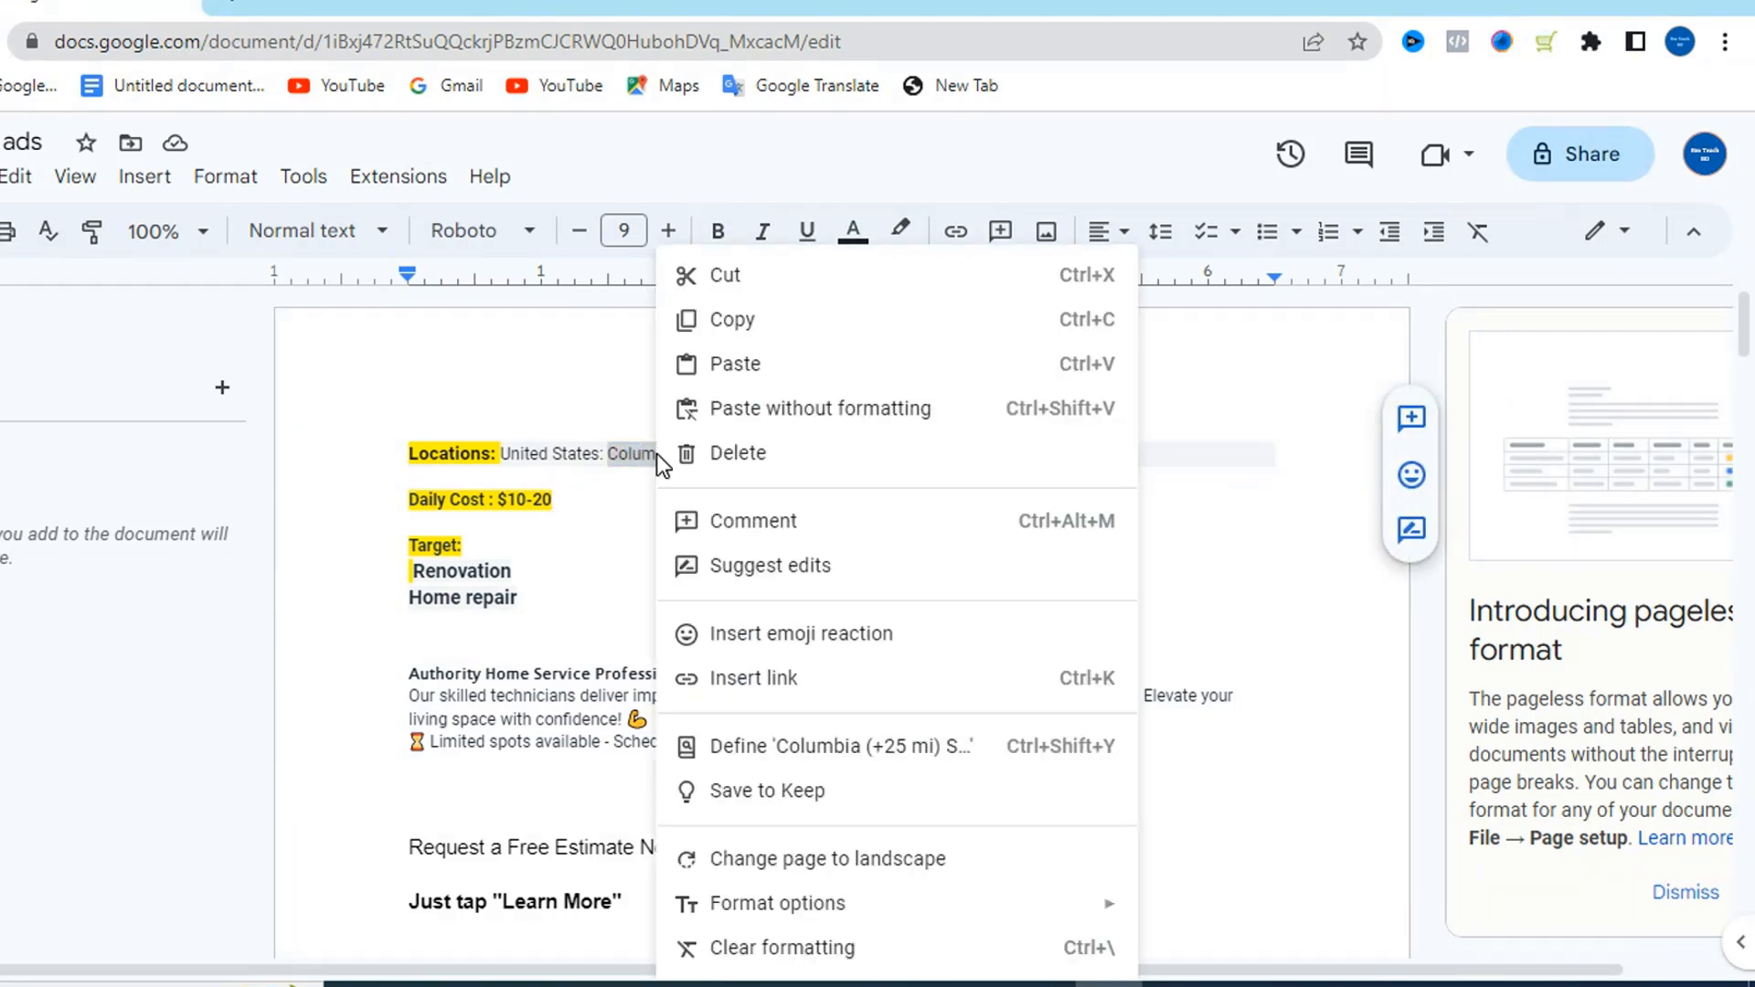
pyautogui.click(748, 329)
# - Back in Ads Manager, search for the copied location without "(+25 mi)" and add the city Columbia, South Carolina, United States
pyautogui.hotkey('alt', 'Tab')
pyautogui.moveTo(635, 472); pyautogui.dragTo(510, 479)
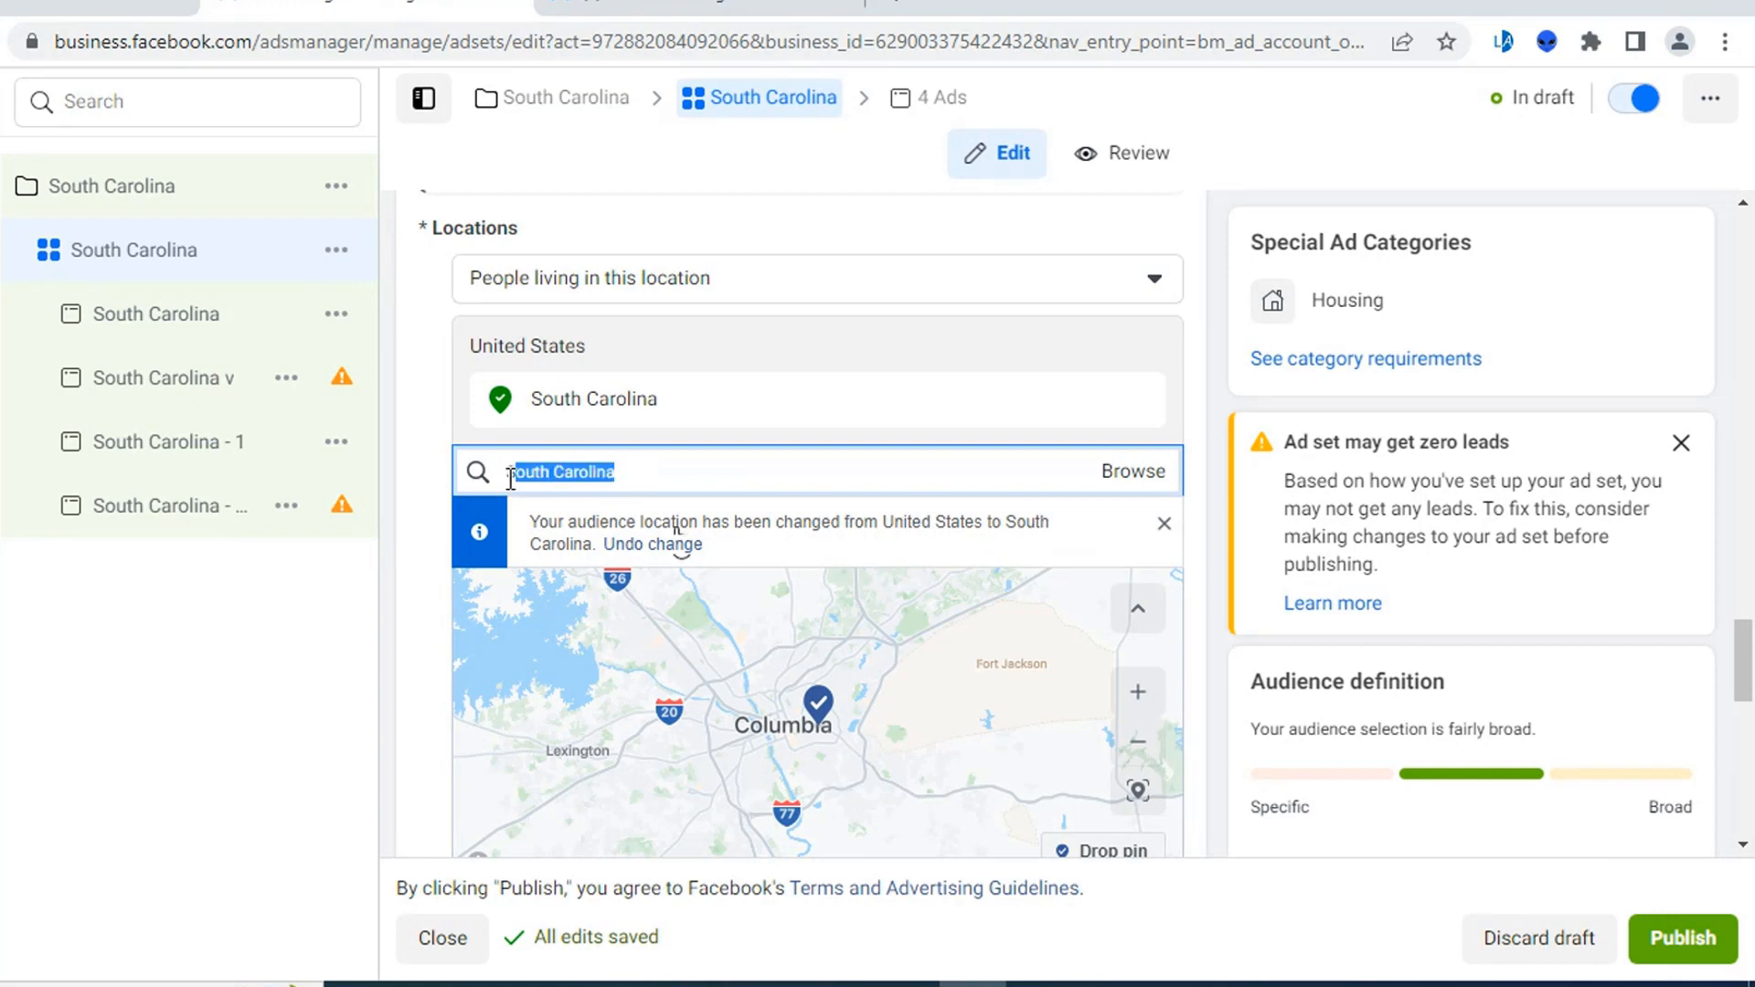
pyautogui.hotkey('ctrl', 'v')
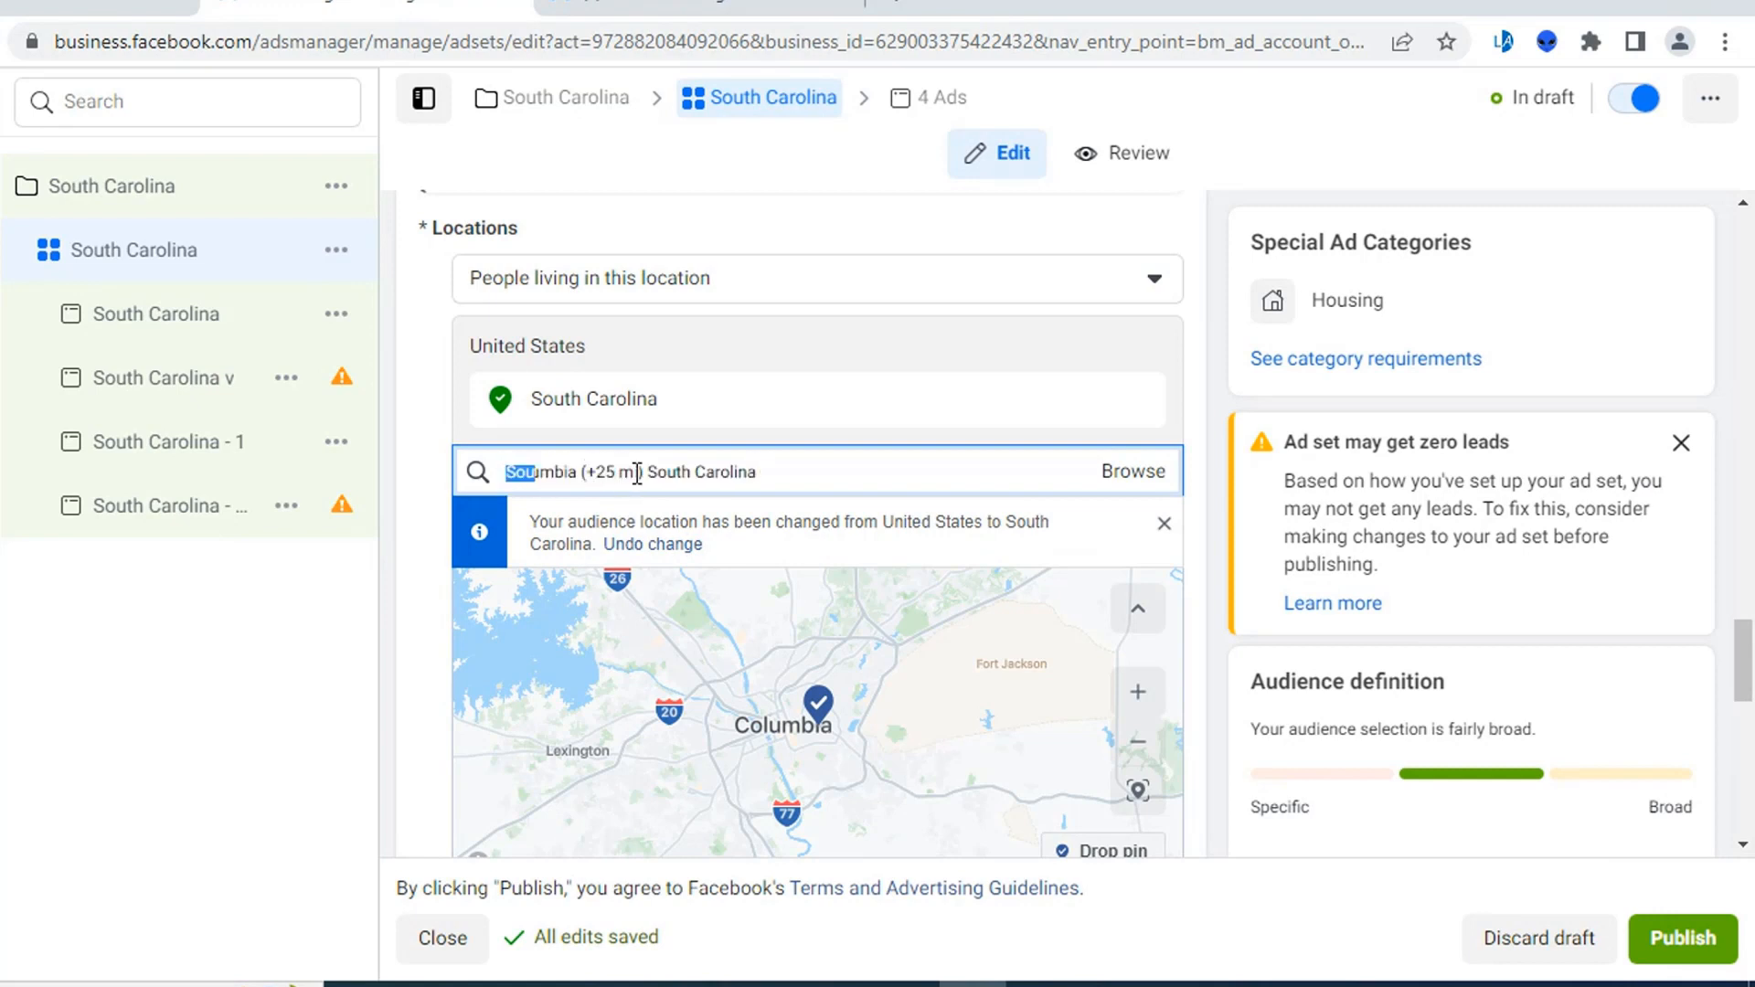
pyautogui.moveTo(637, 474); pyautogui.dragTo(592, 473)
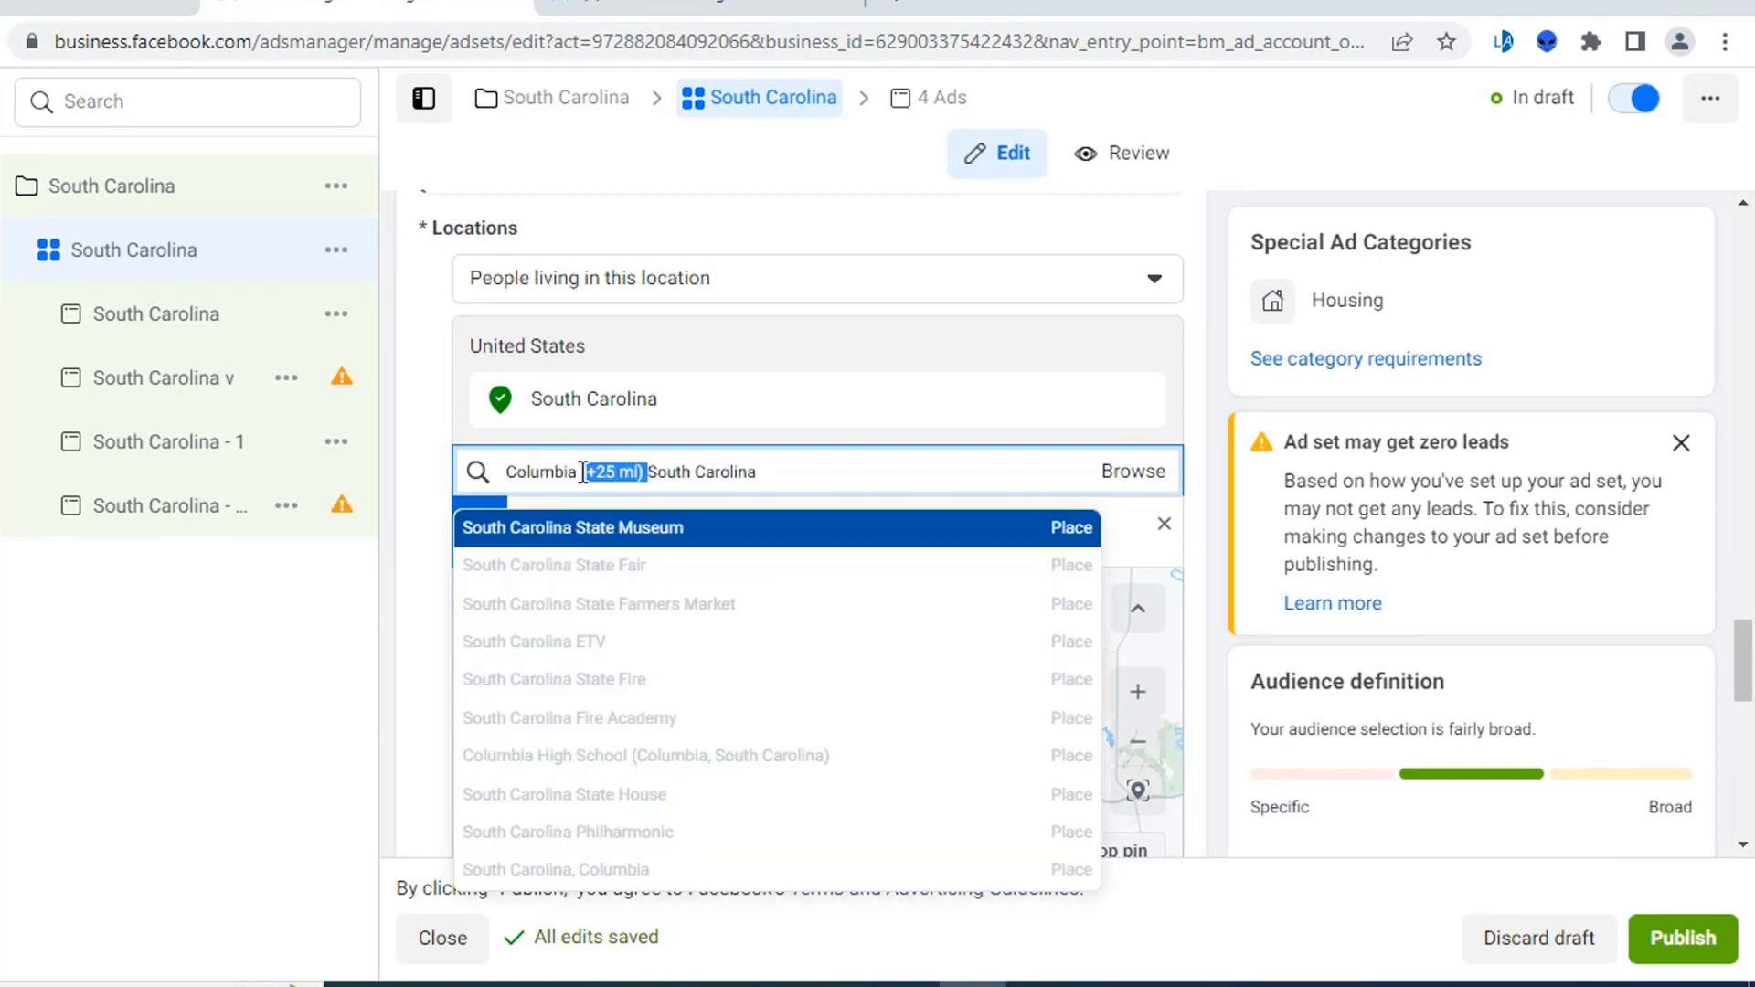
pyautogui.press('BackSpace')
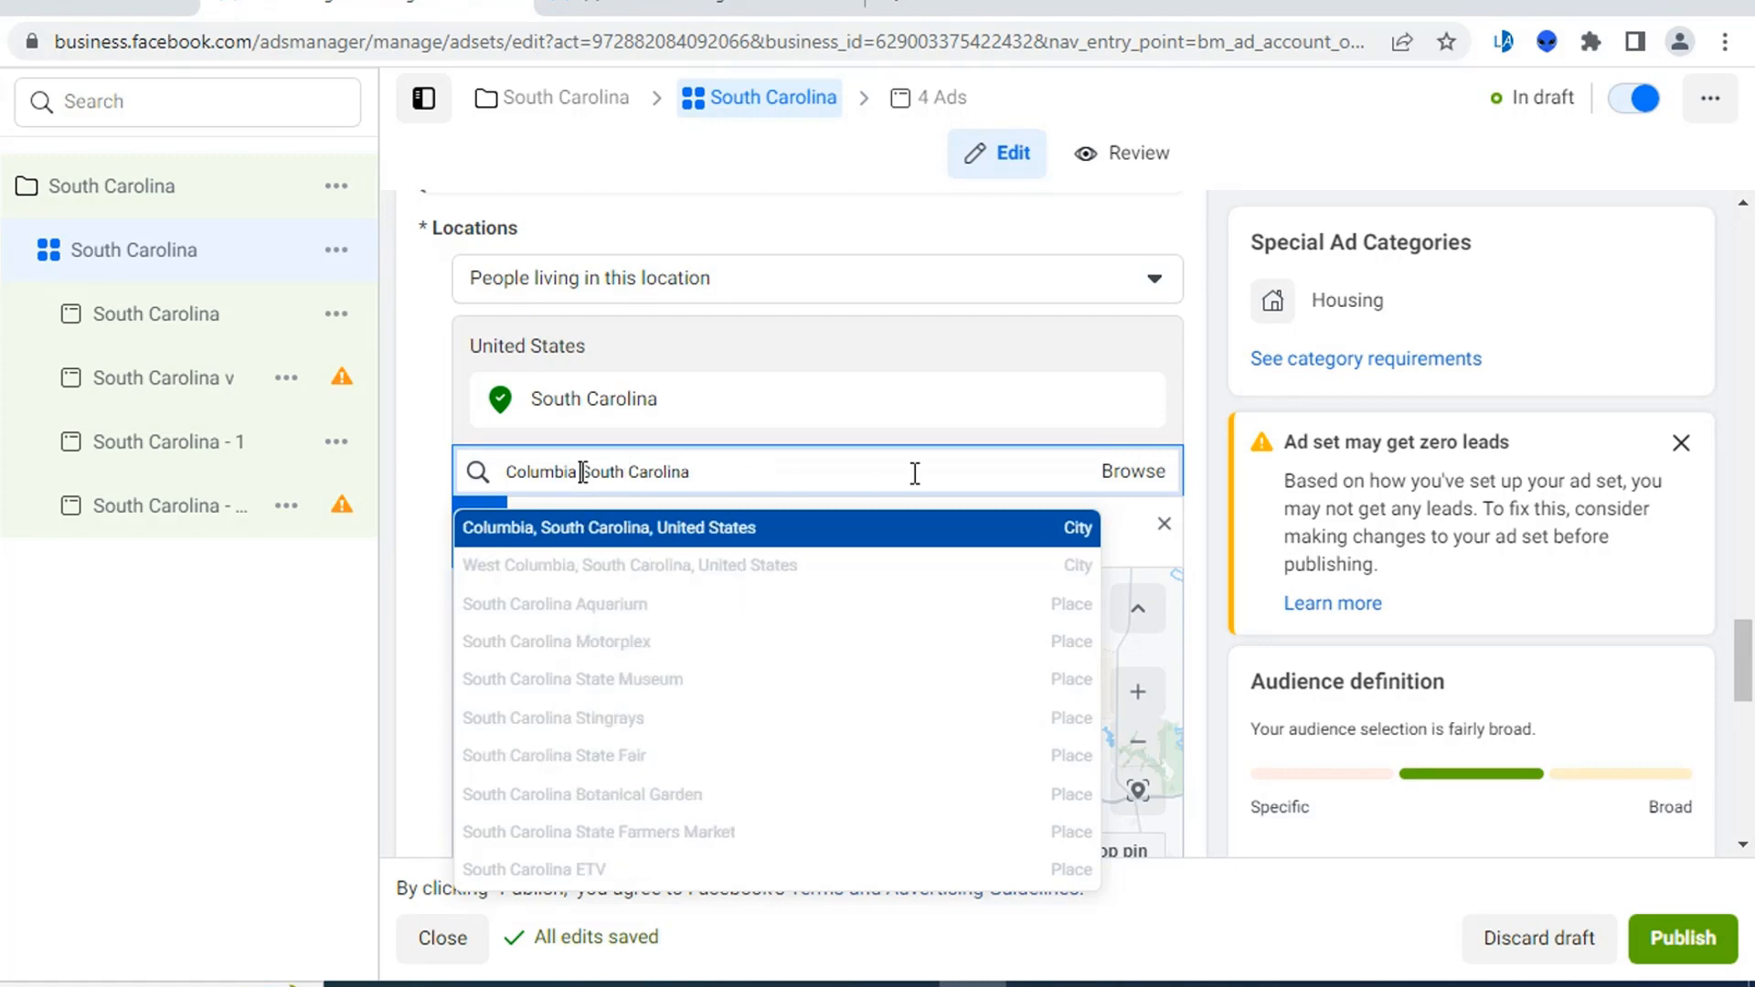
pyautogui.click(745, 532)
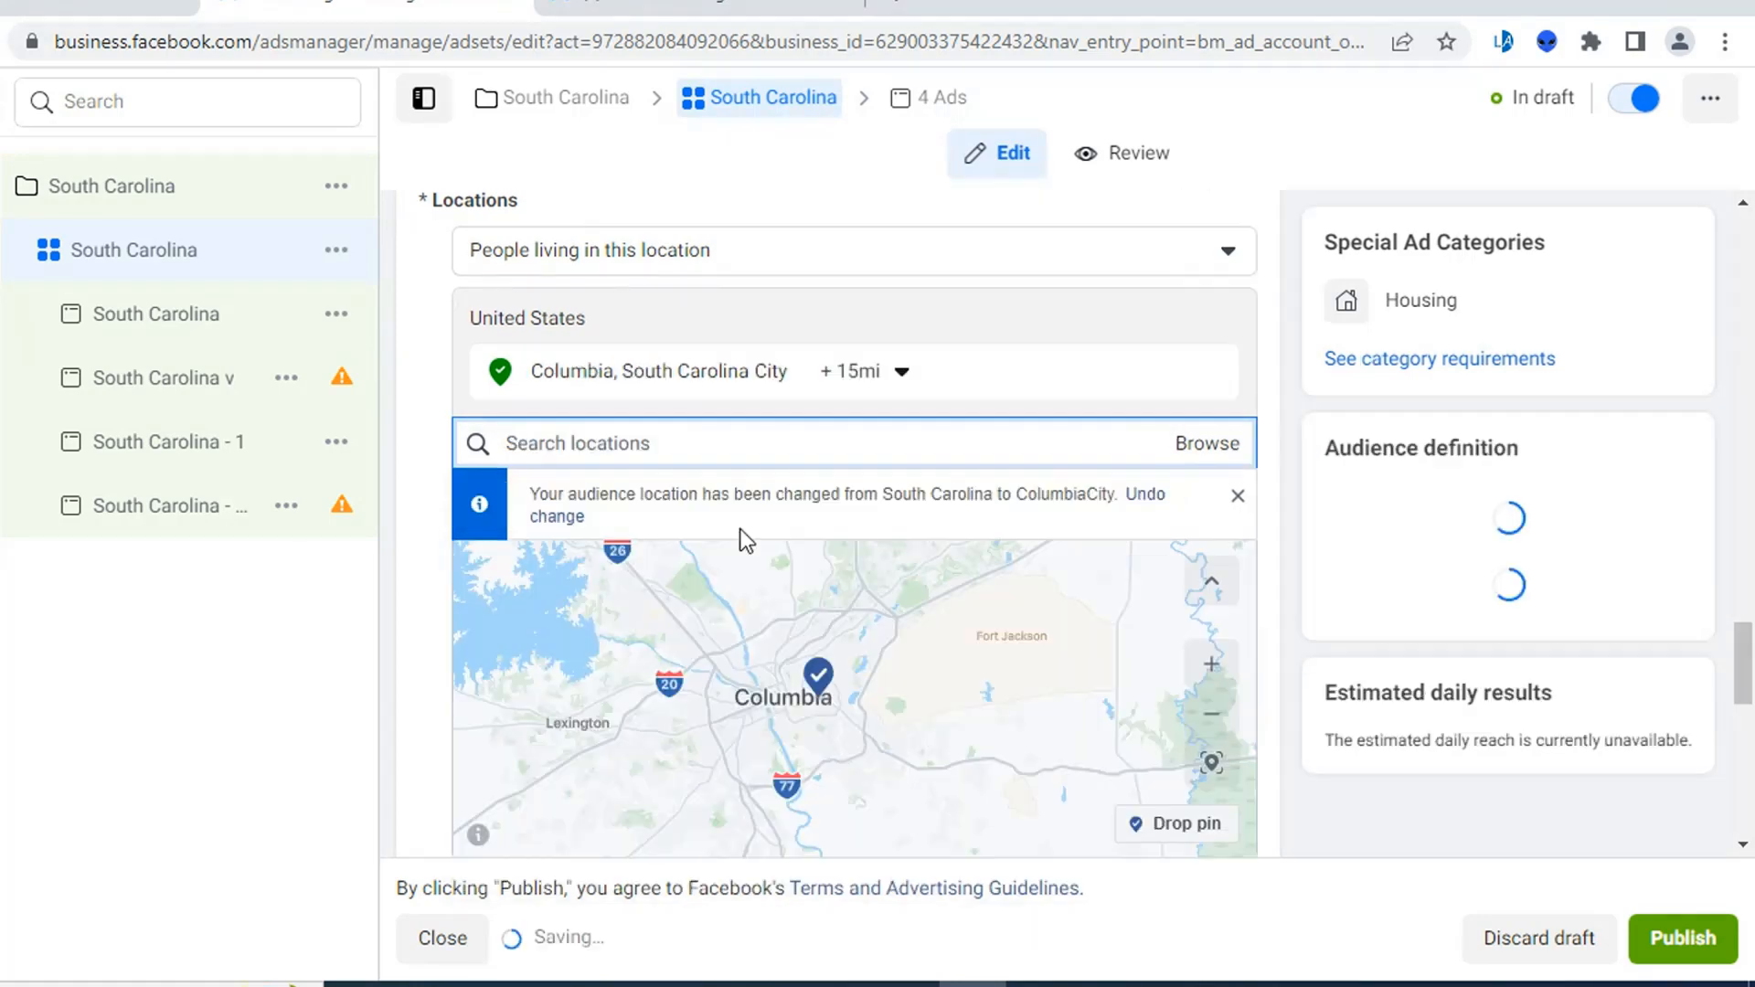
# - Set the targeting radius around Columbia, South Carolina to 25 mi
pyautogui.click(849, 400)
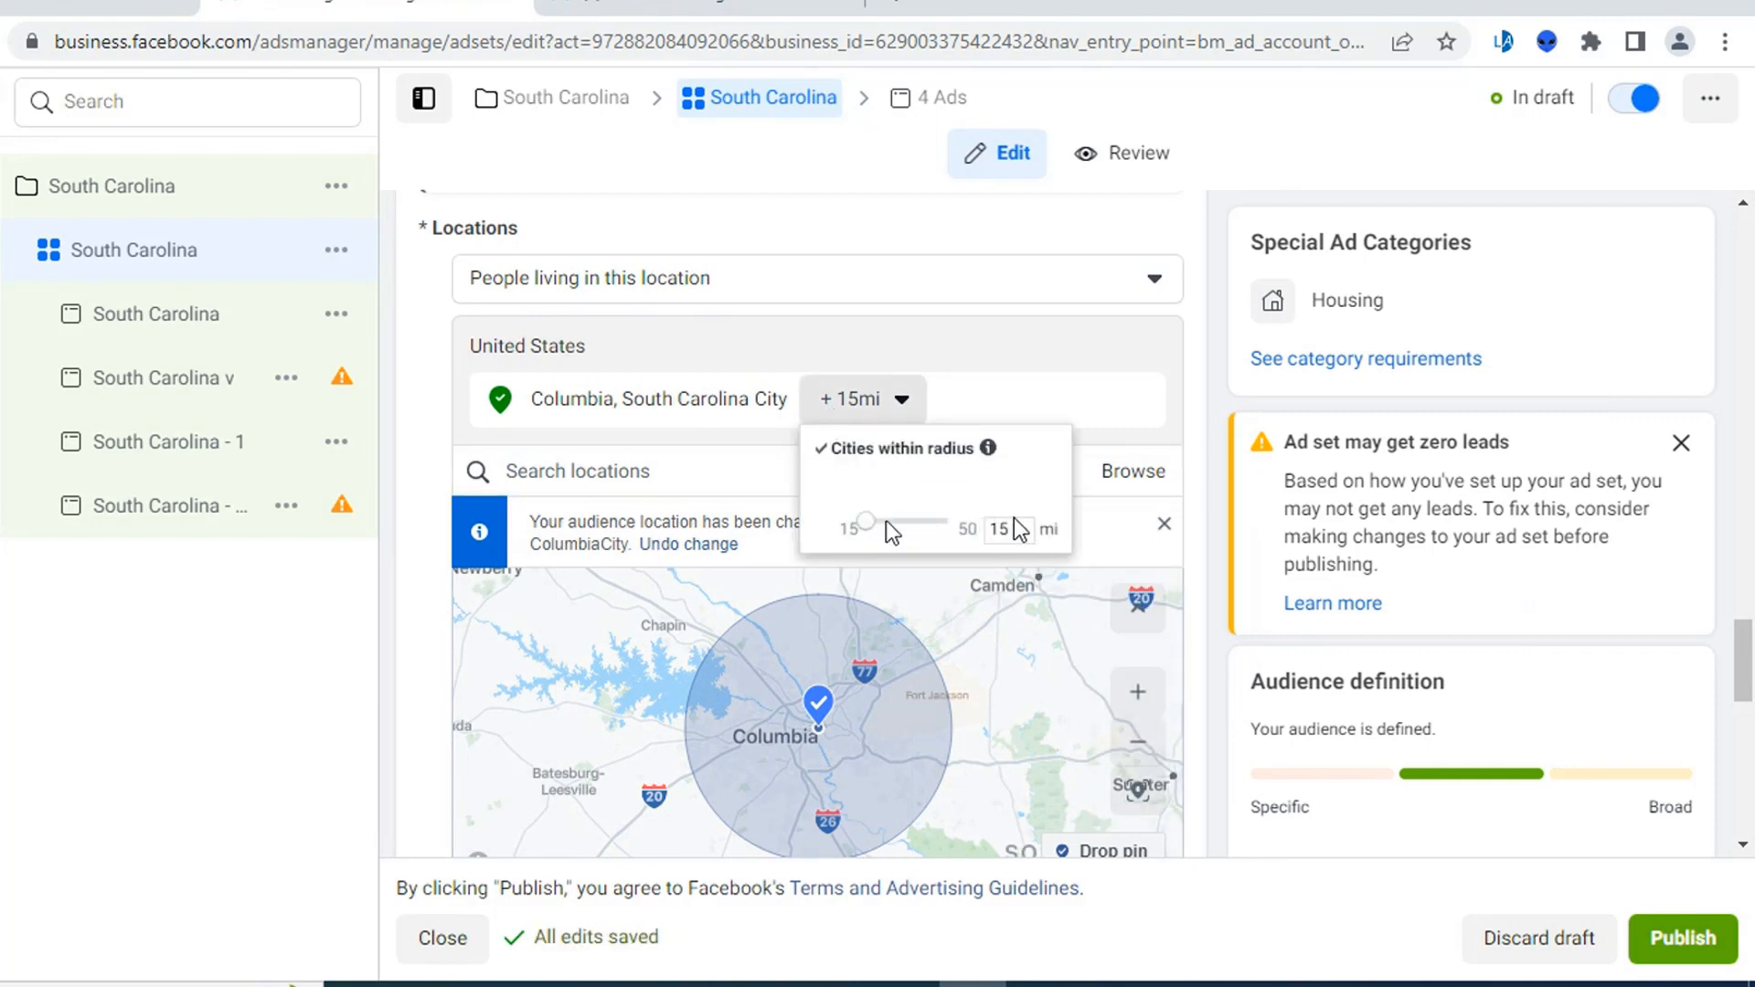
pyautogui.moveTo(989, 530); pyautogui.dragTo(1013, 528)
pyautogui.write('25')
pyautogui.press('Return')
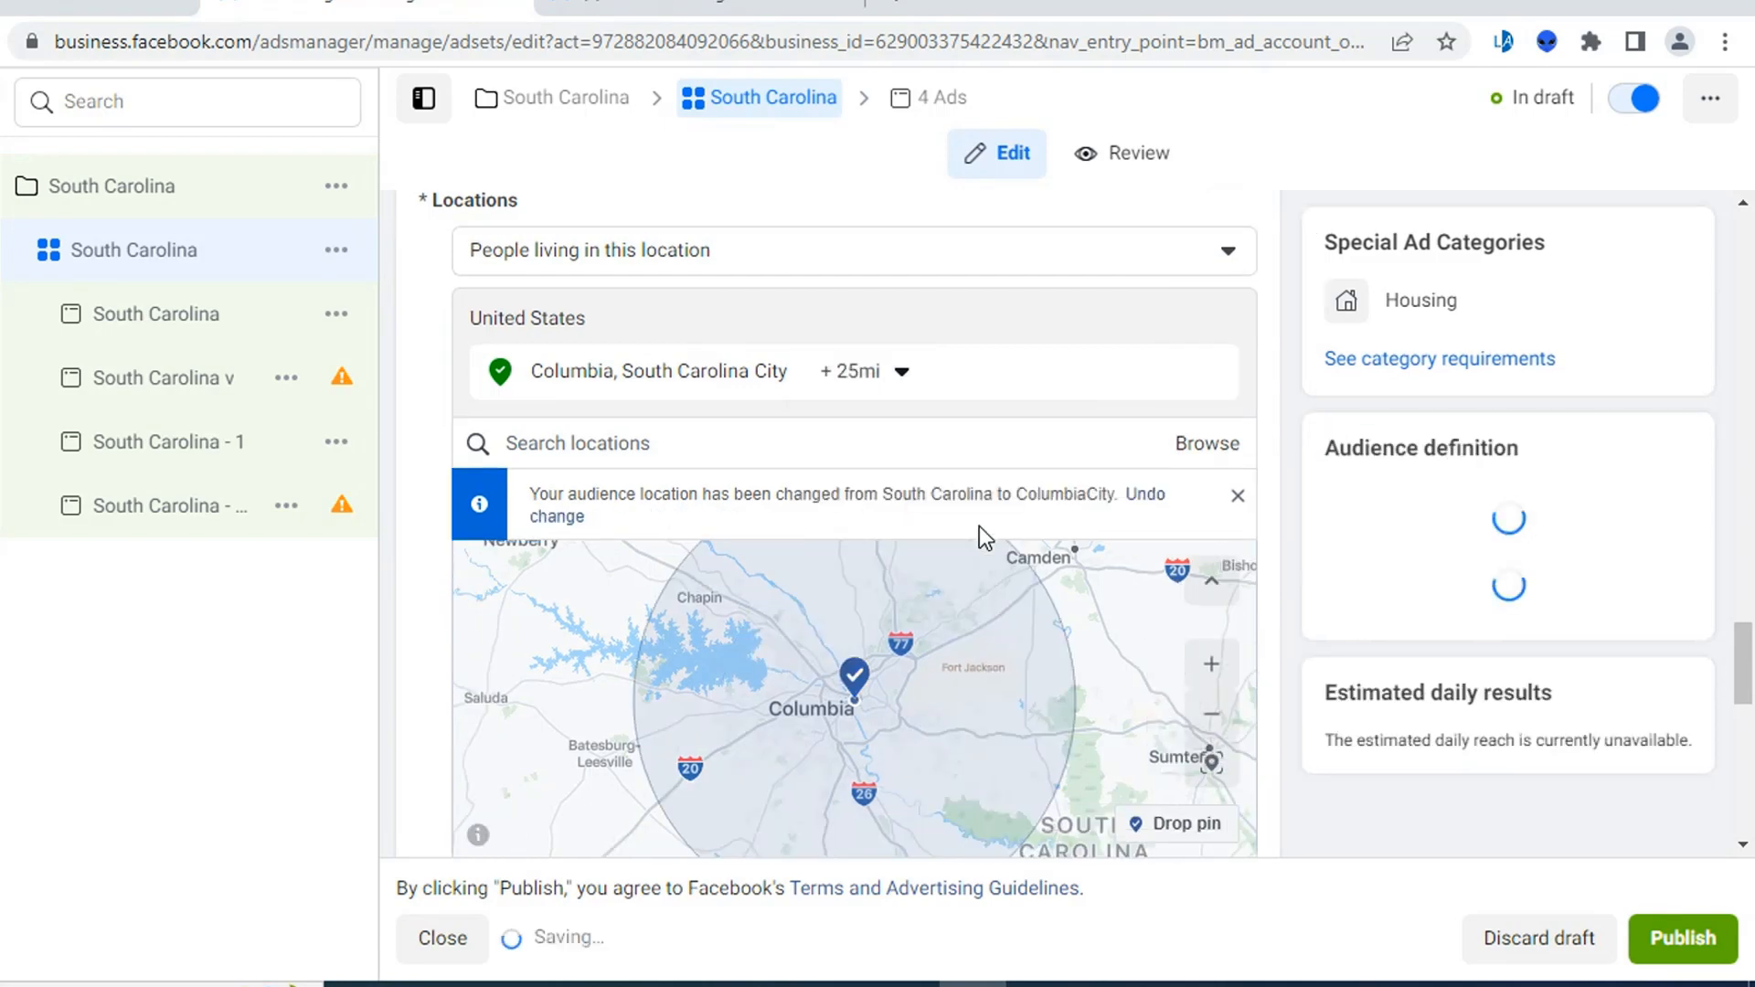
# - Check the audience's minimum age options and activate the detailed targeting search
pyautogui.scroll(-8, 920, 517)
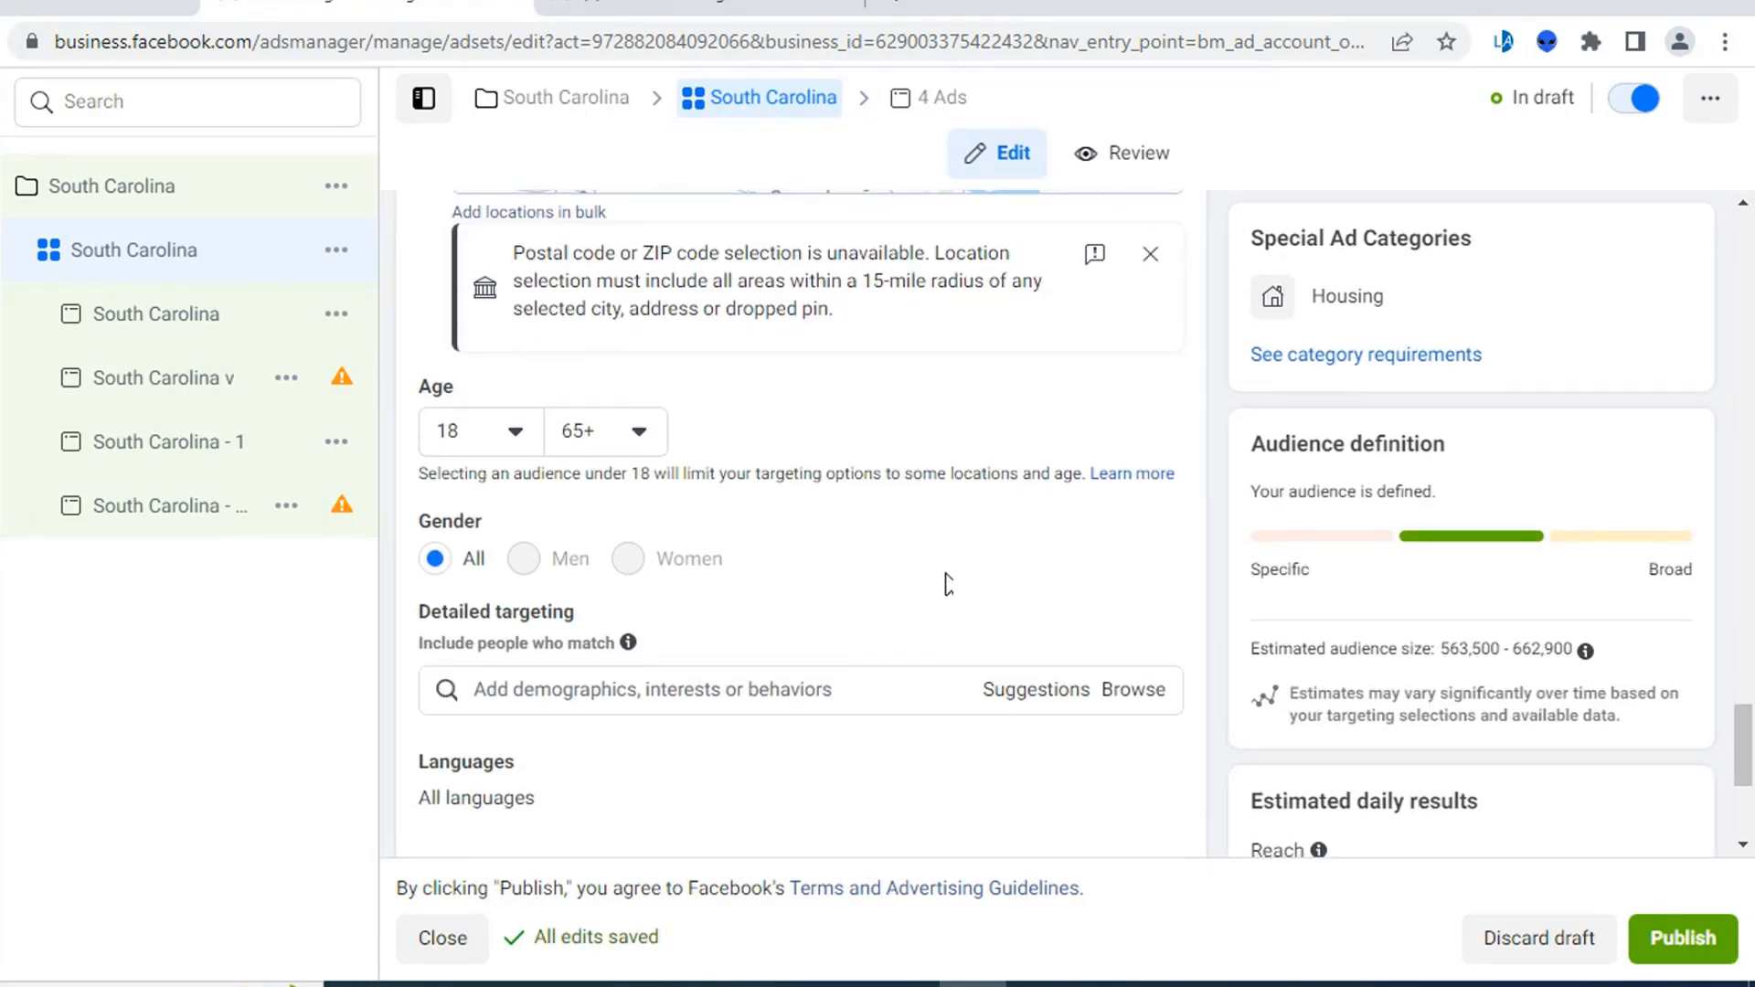
pyautogui.click(513, 426)
pyautogui.click(514, 426)
pyautogui.scroll(-1, 1186, 542)
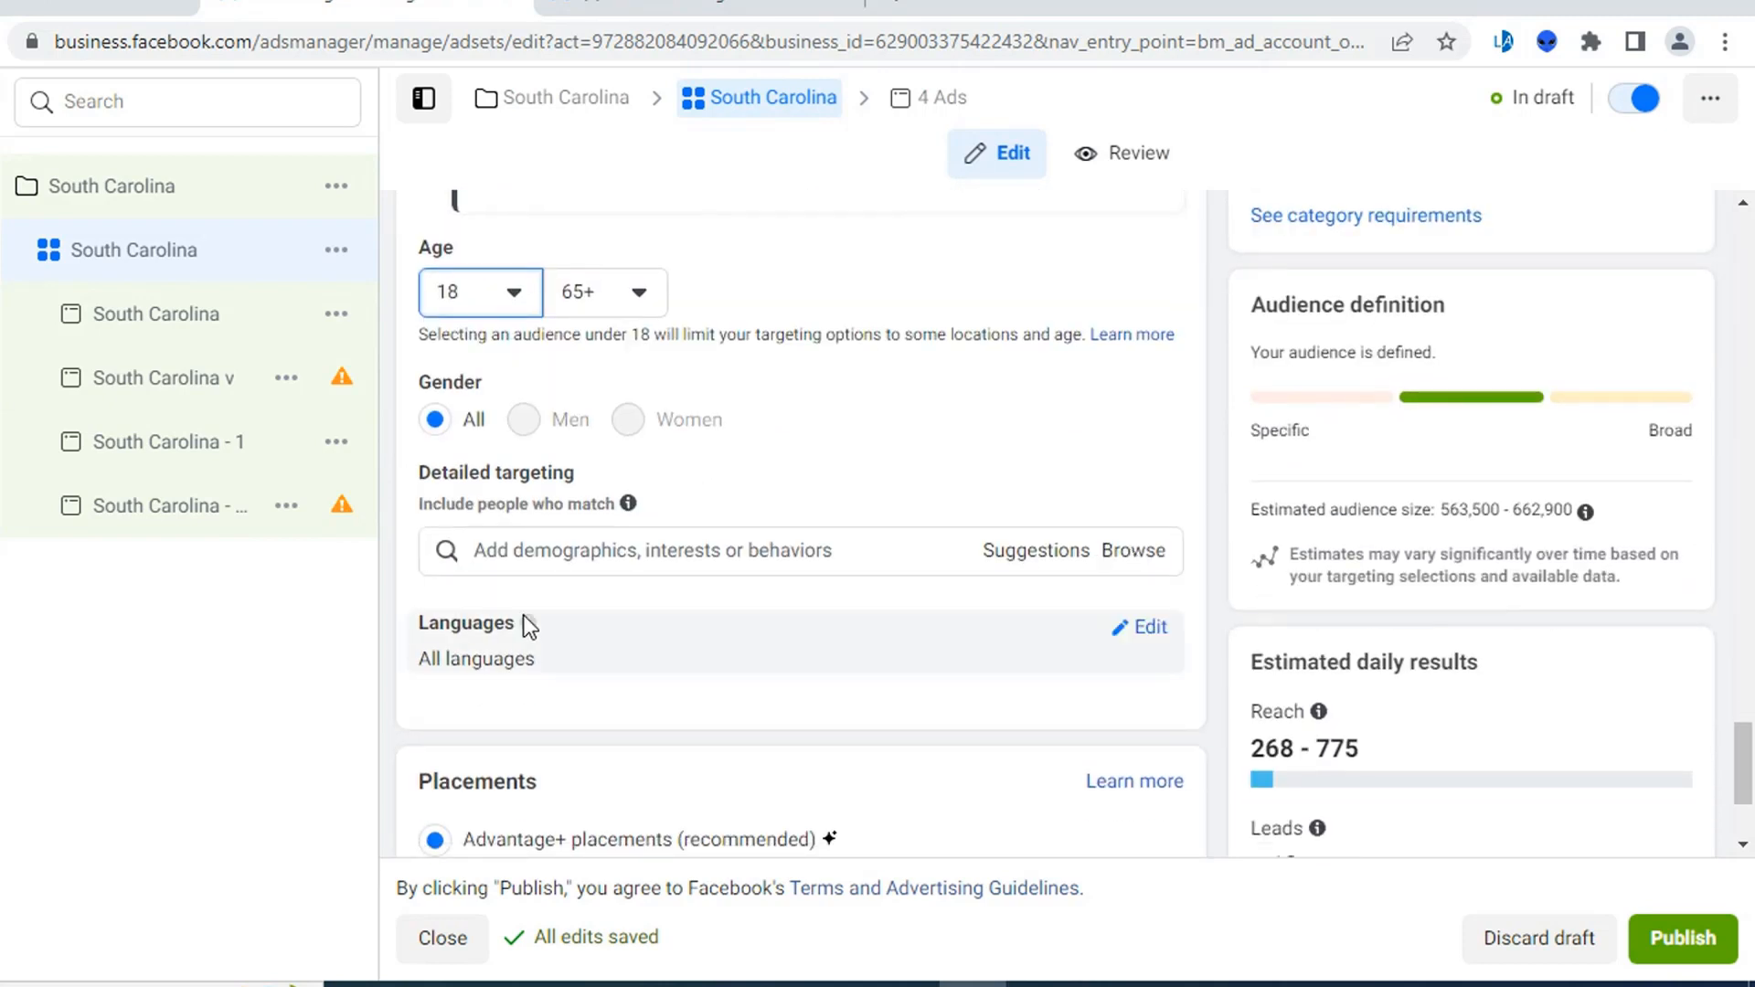
pyautogui.click(601, 552)
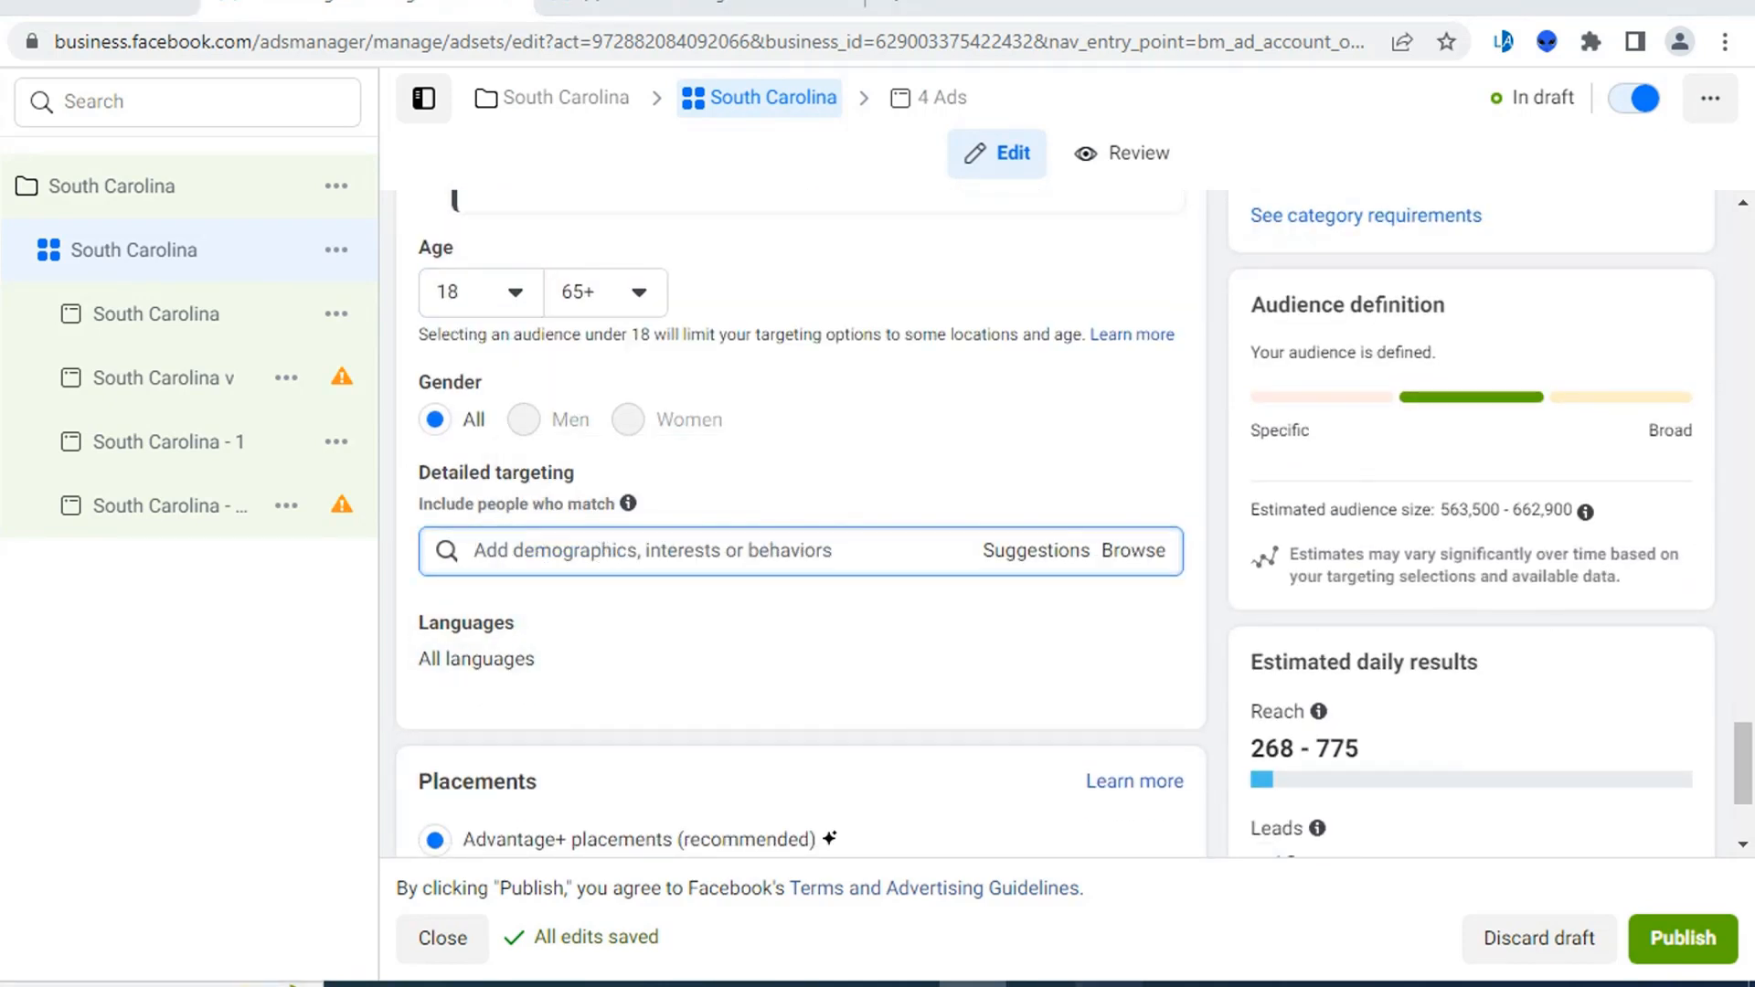
# - Switch to the Google Docs brief and copy the targets "Renovation" and "Home repair" separately
pyautogui.hotkey('alt', 'Tab')
pyautogui.moveTo(537, 572); pyautogui.dragTo(411, 571)
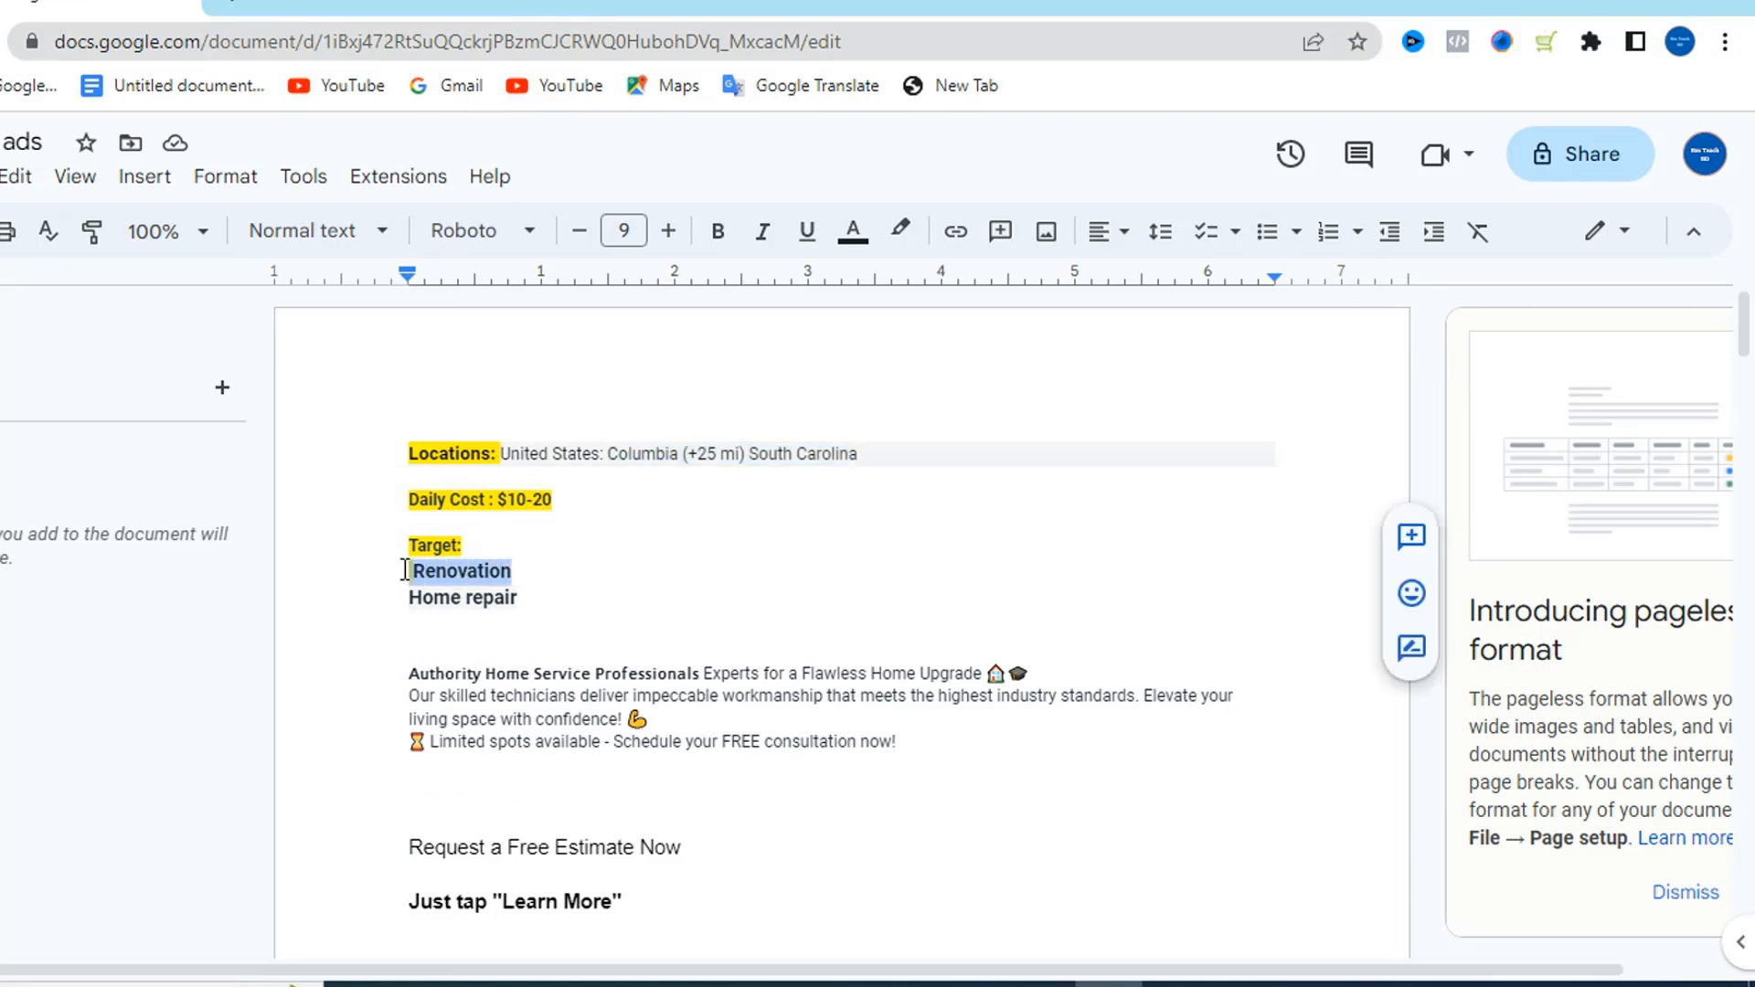
pyautogui.rightClick(467, 571)
pyautogui.click(567, 317)
pyautogui.moveTo(521, 596); pyautogui.dragTo(394, 596)
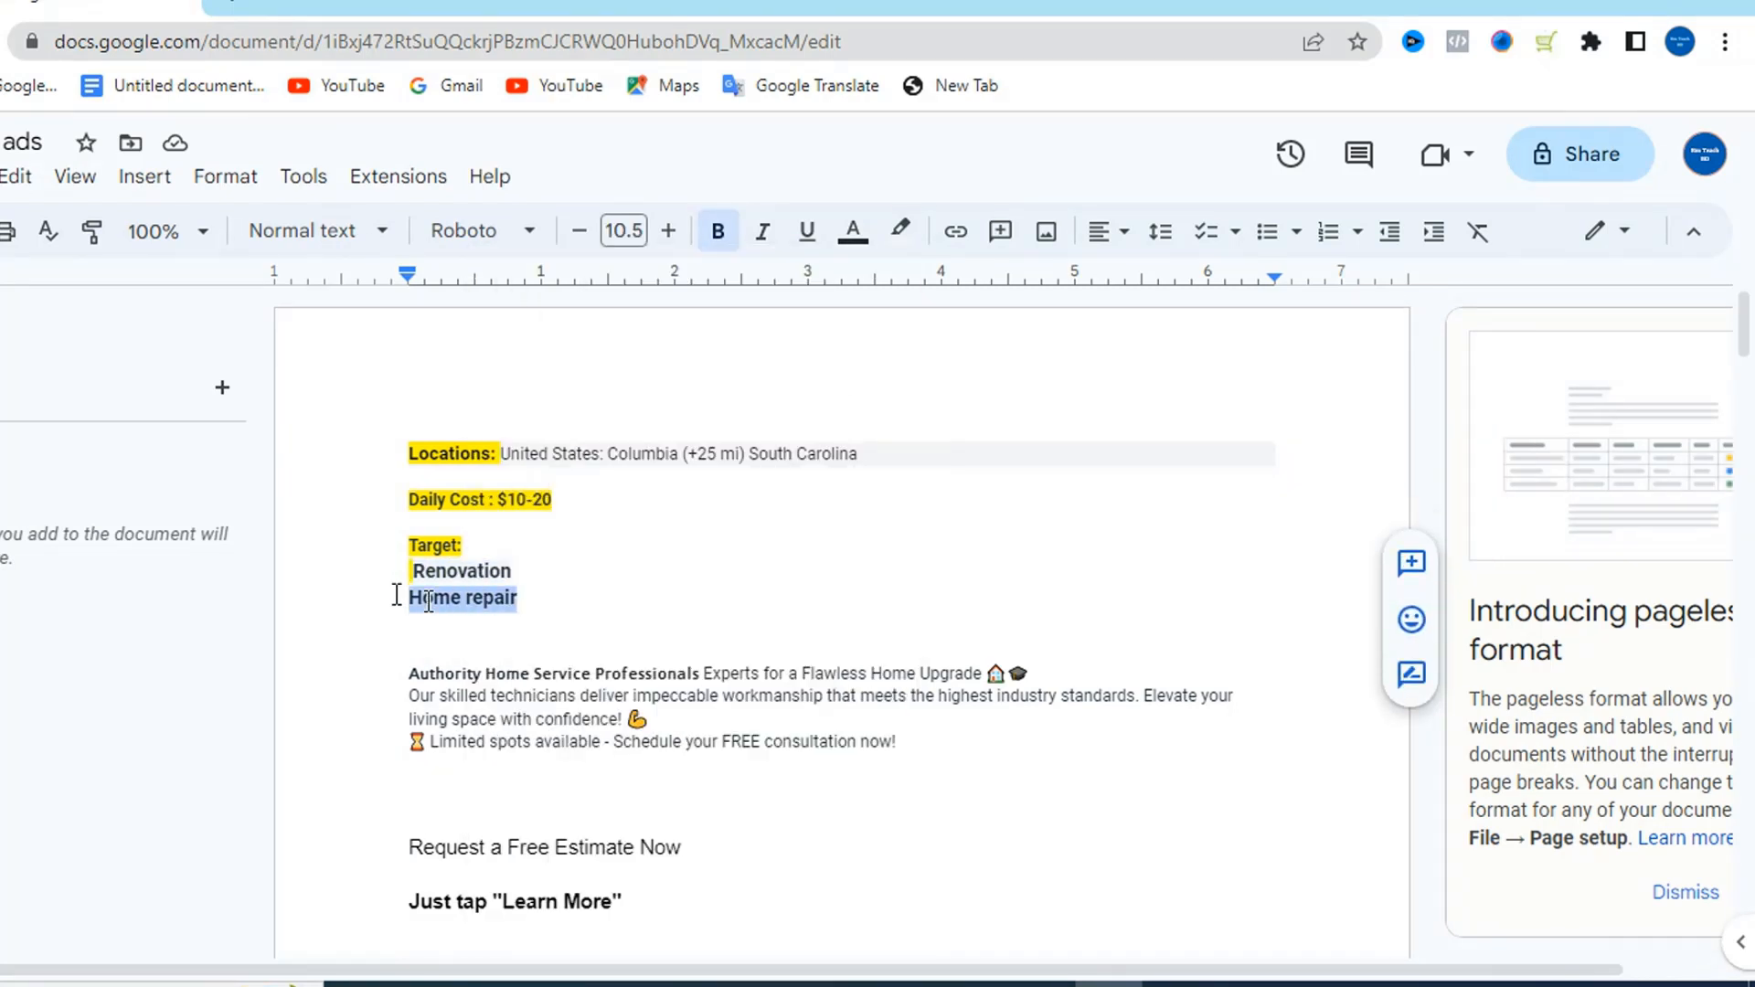
pyautogui.rightClick(427, 596)
pyautogui.click(553, 336)
# - Back in Ads Manager, add the copied interests Home repair (home improvement) and Renovation (construction) to the ad set's detailed targeting
pyautogui.hotkey('alt', 'Tab')
pyautogui.click(584, 555)
pyautogui.press('super+v')
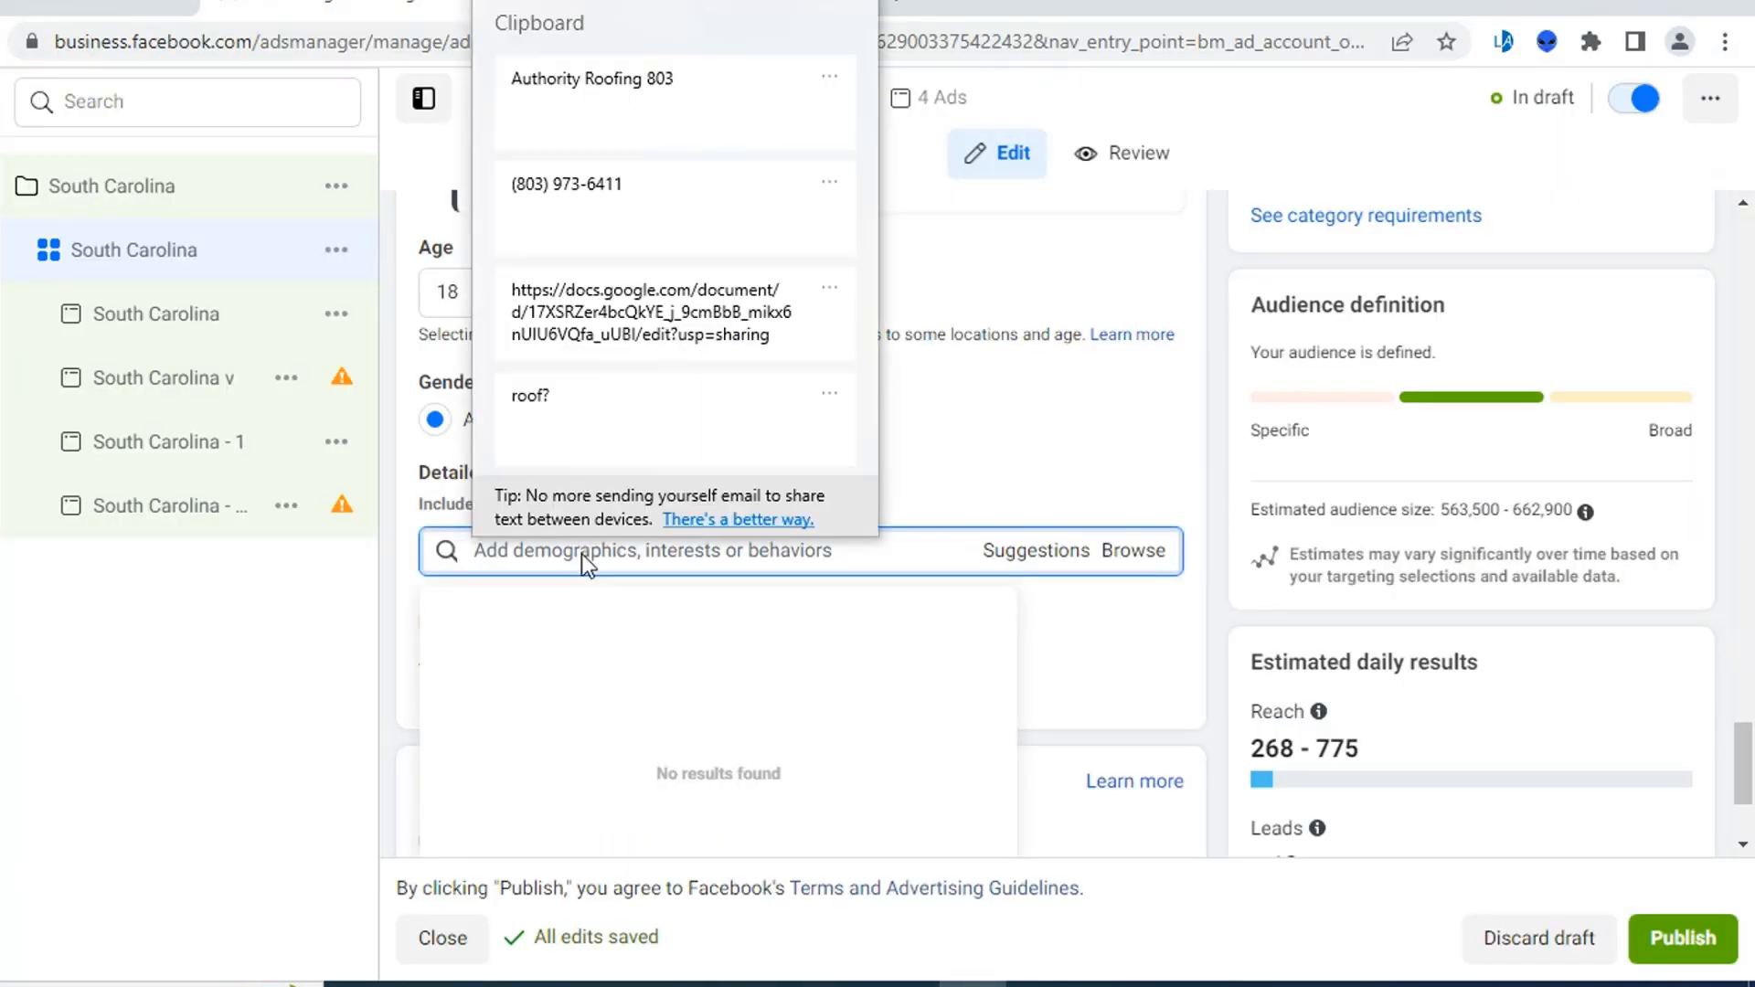
pyautogui.click(666, 90)
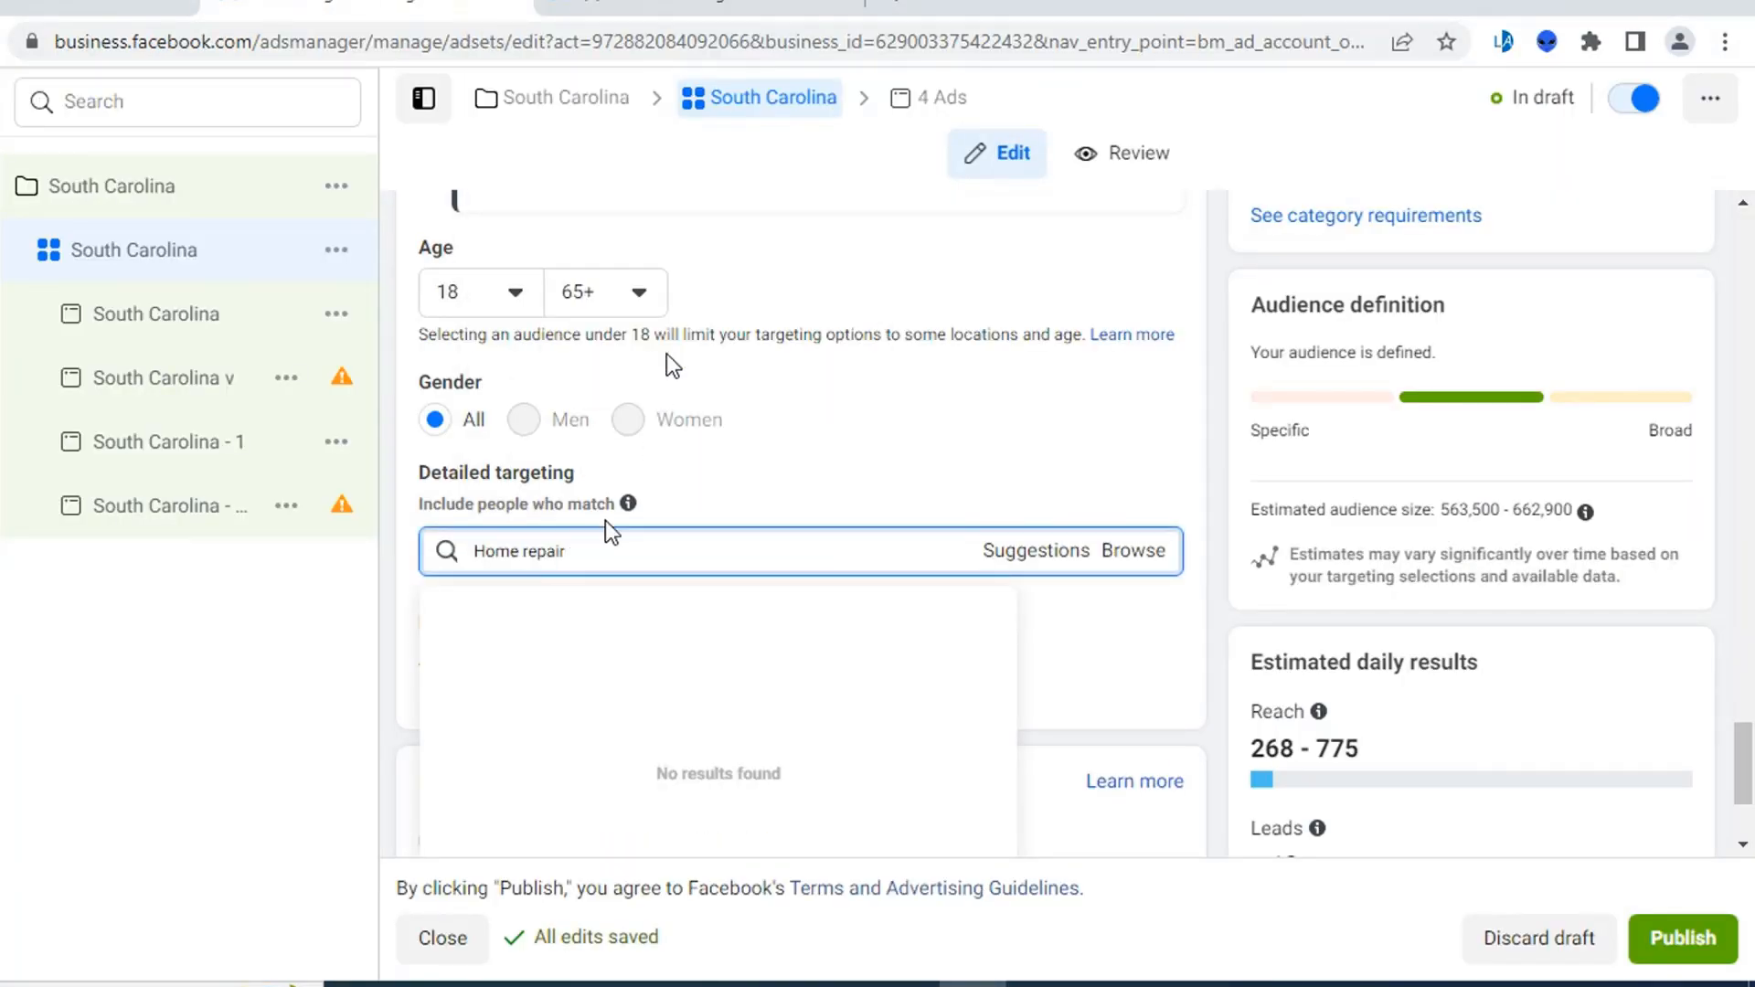
pyautogui.click(570, 610)
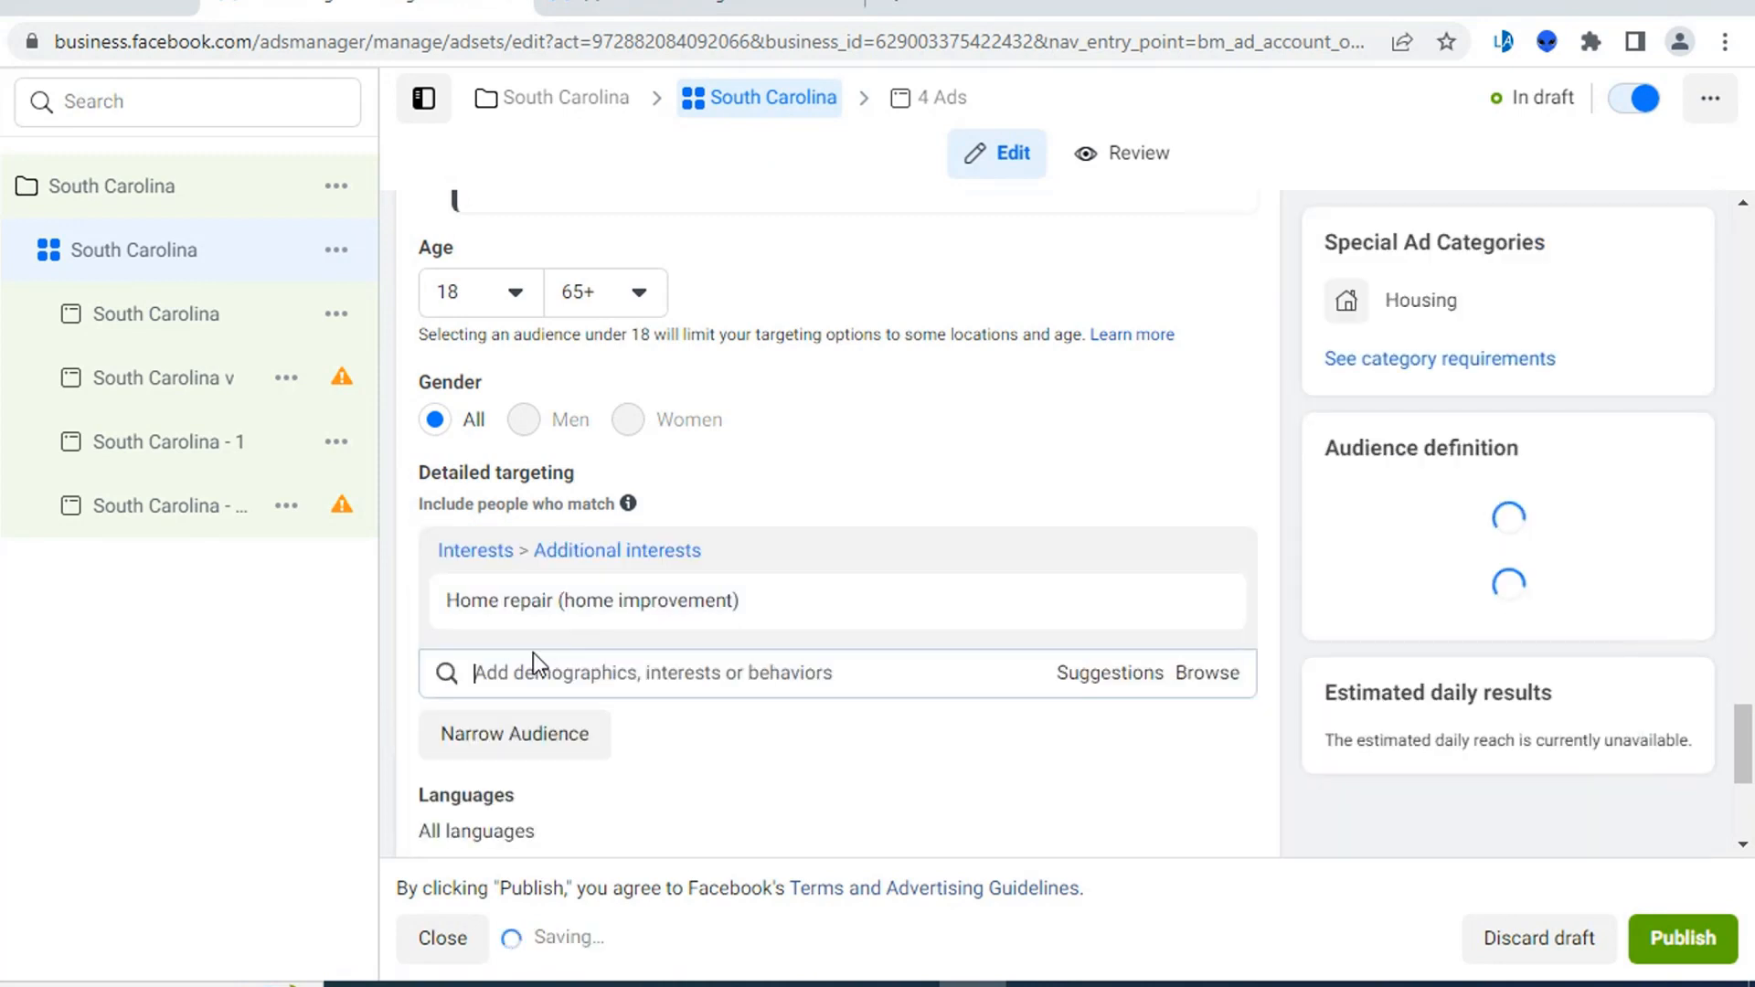
pyautogui.press('super+v')
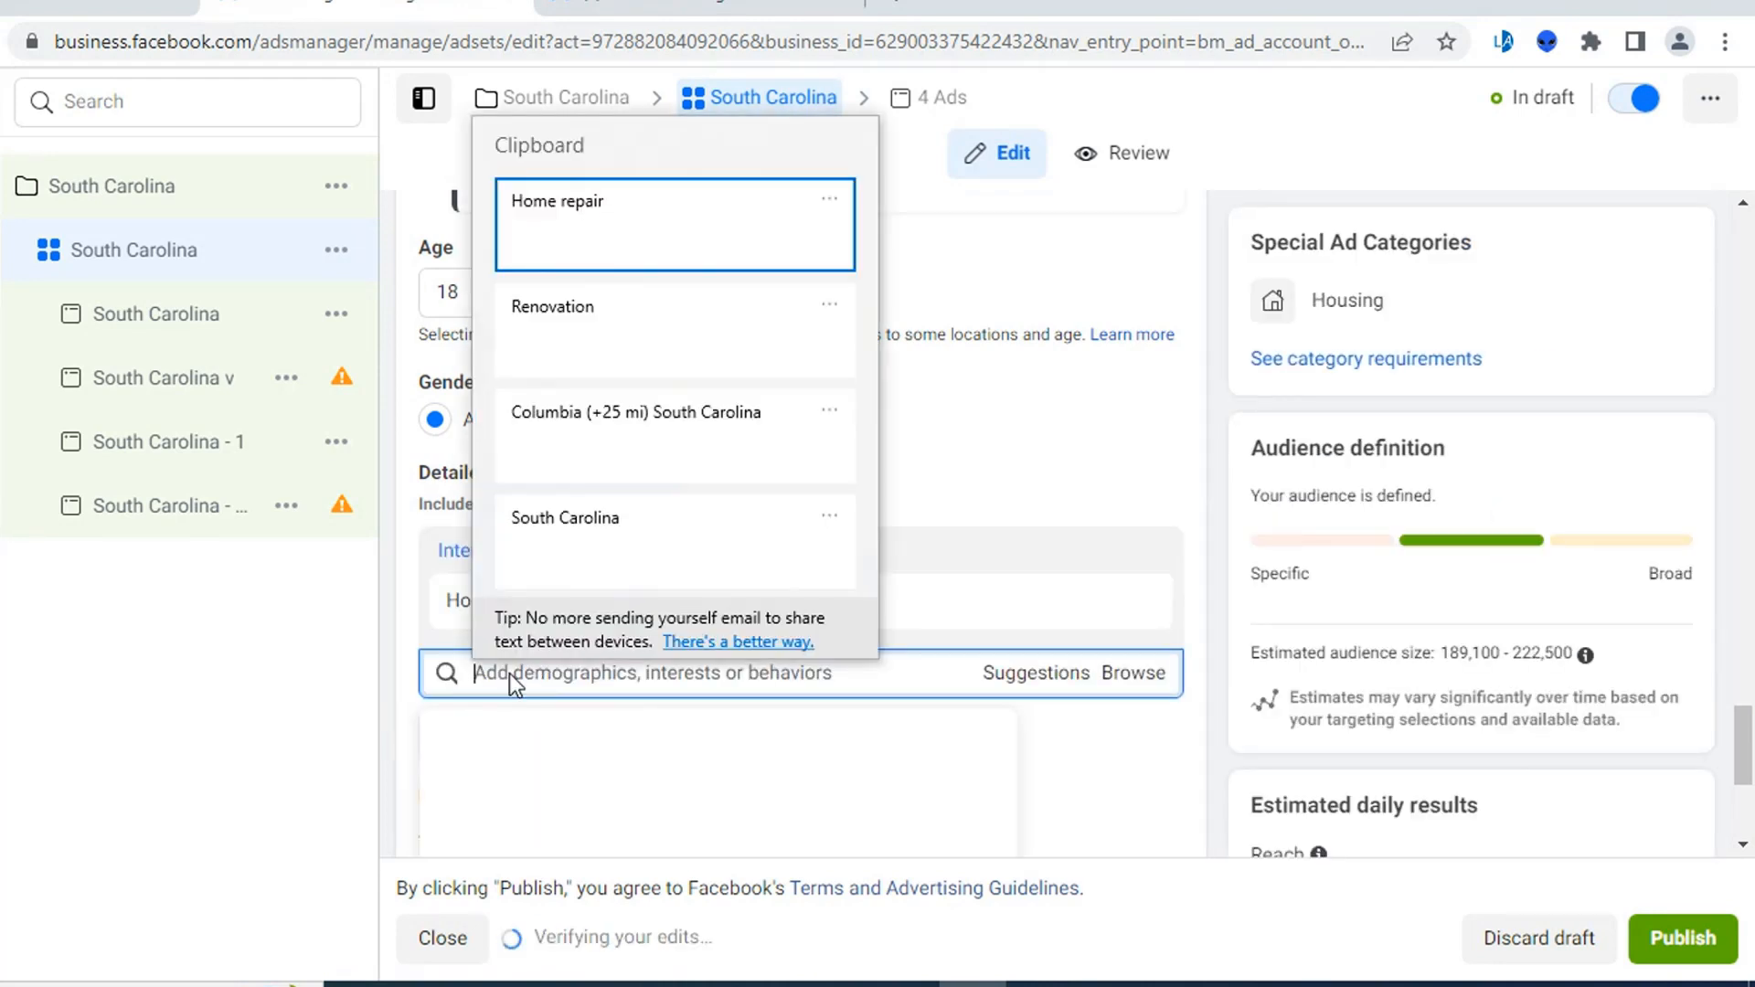
pyautogui.click(640, 320)
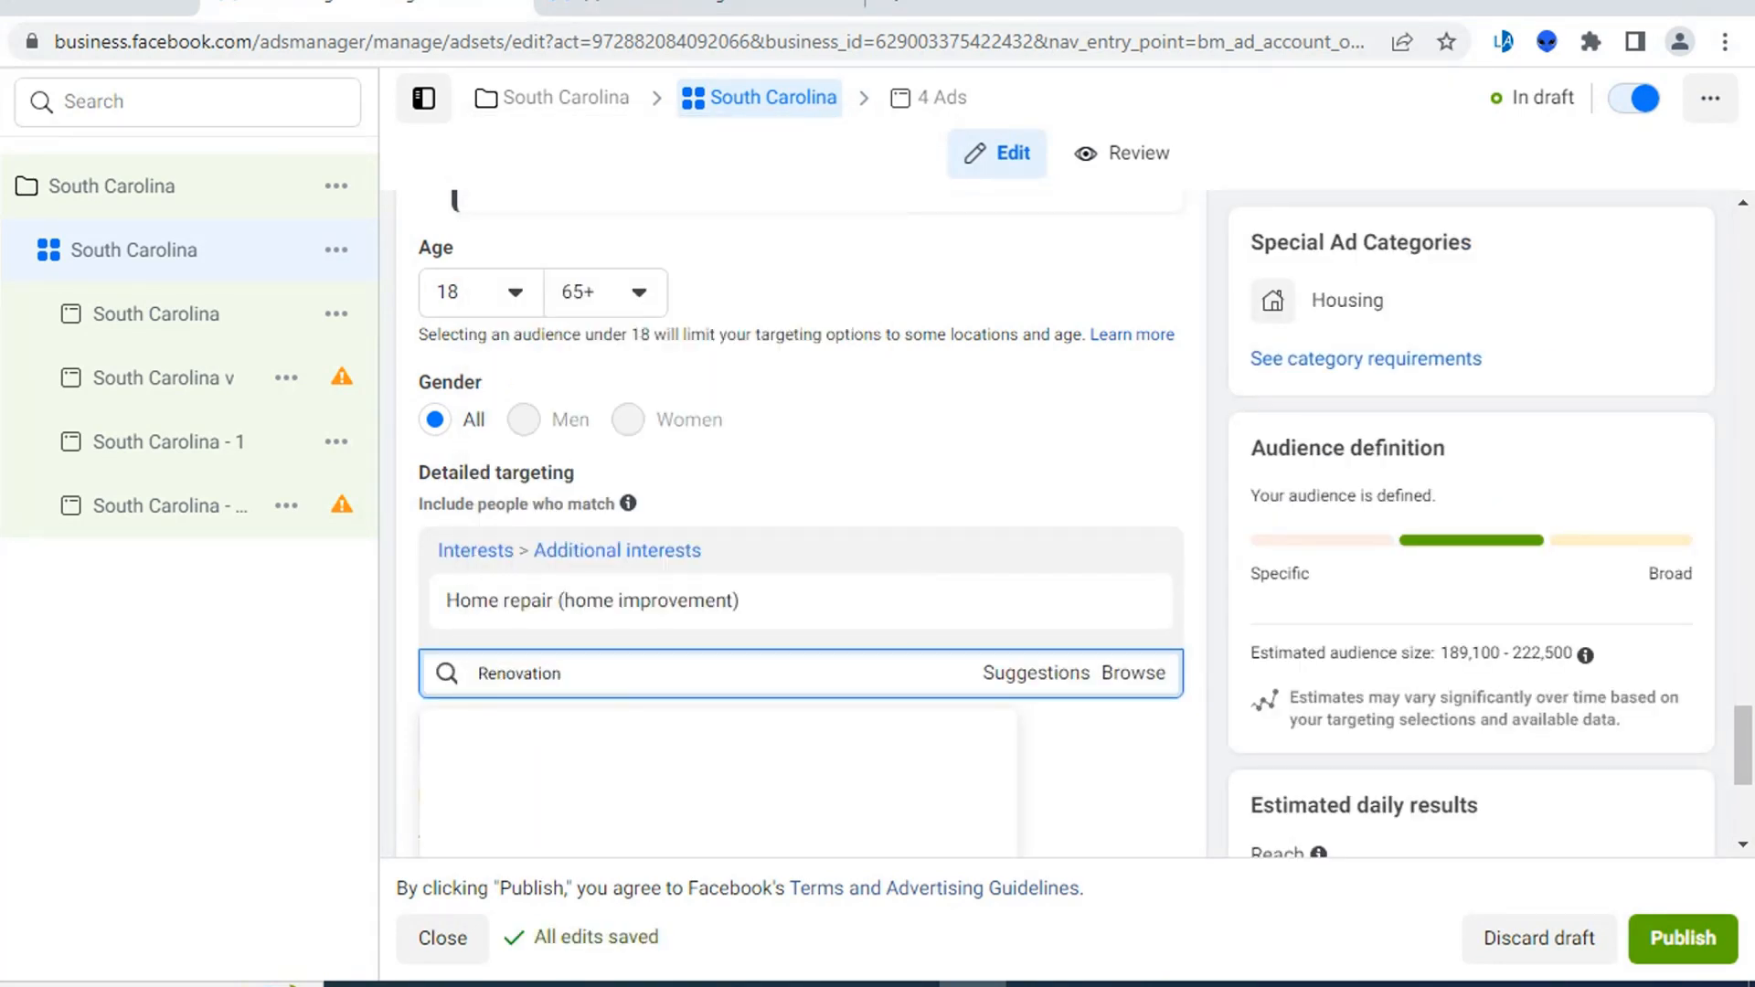
pyautogui.click(554, 742)
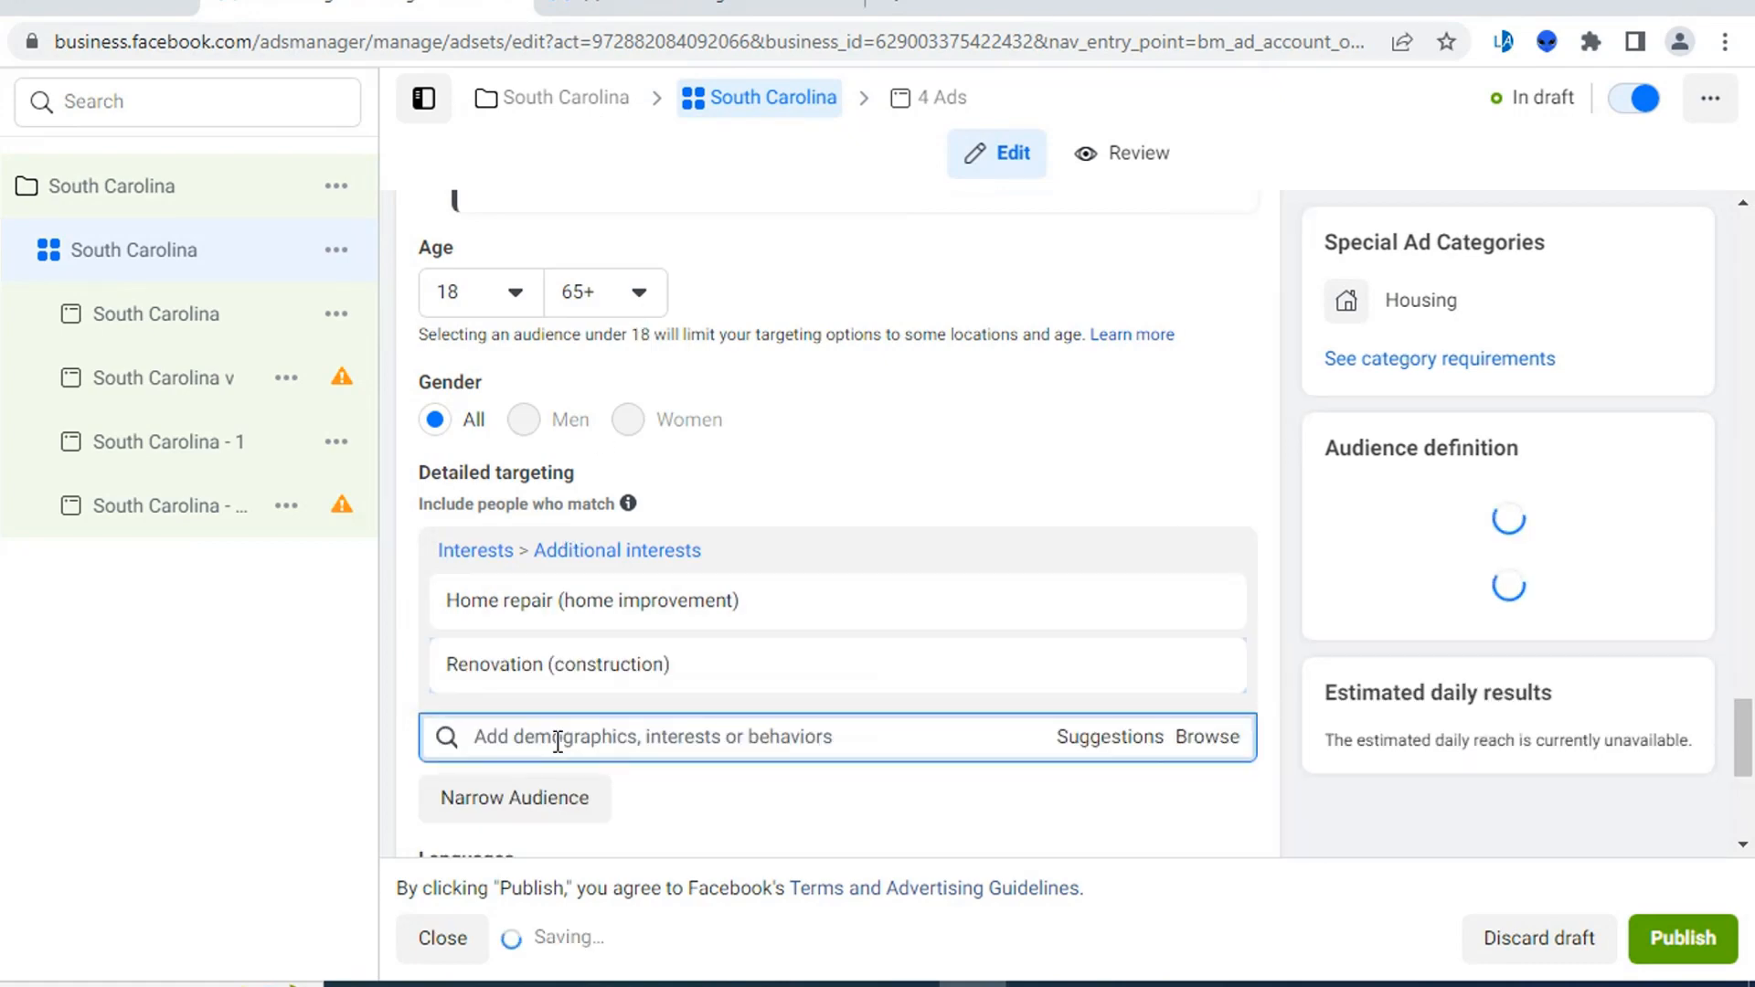
pyautogui.scroll(-4, 1031, 644)
pyautogui.scroll(2, 1029, 644)
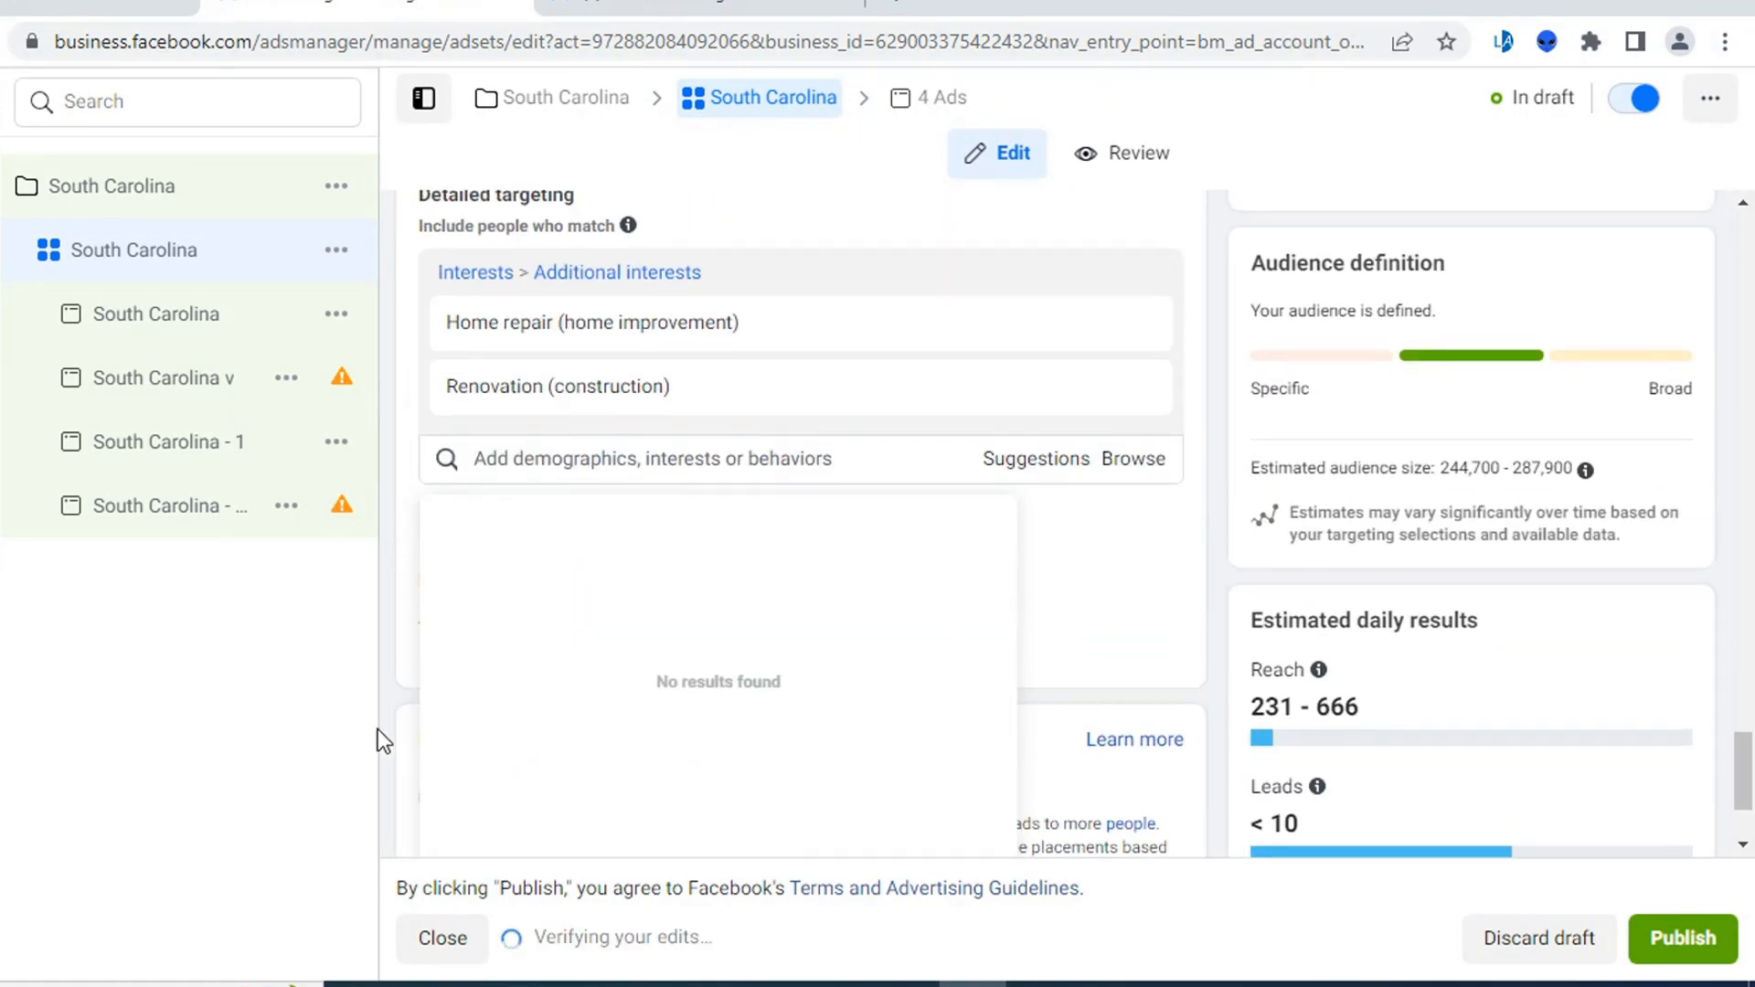
pyautogui.click(289, 728)
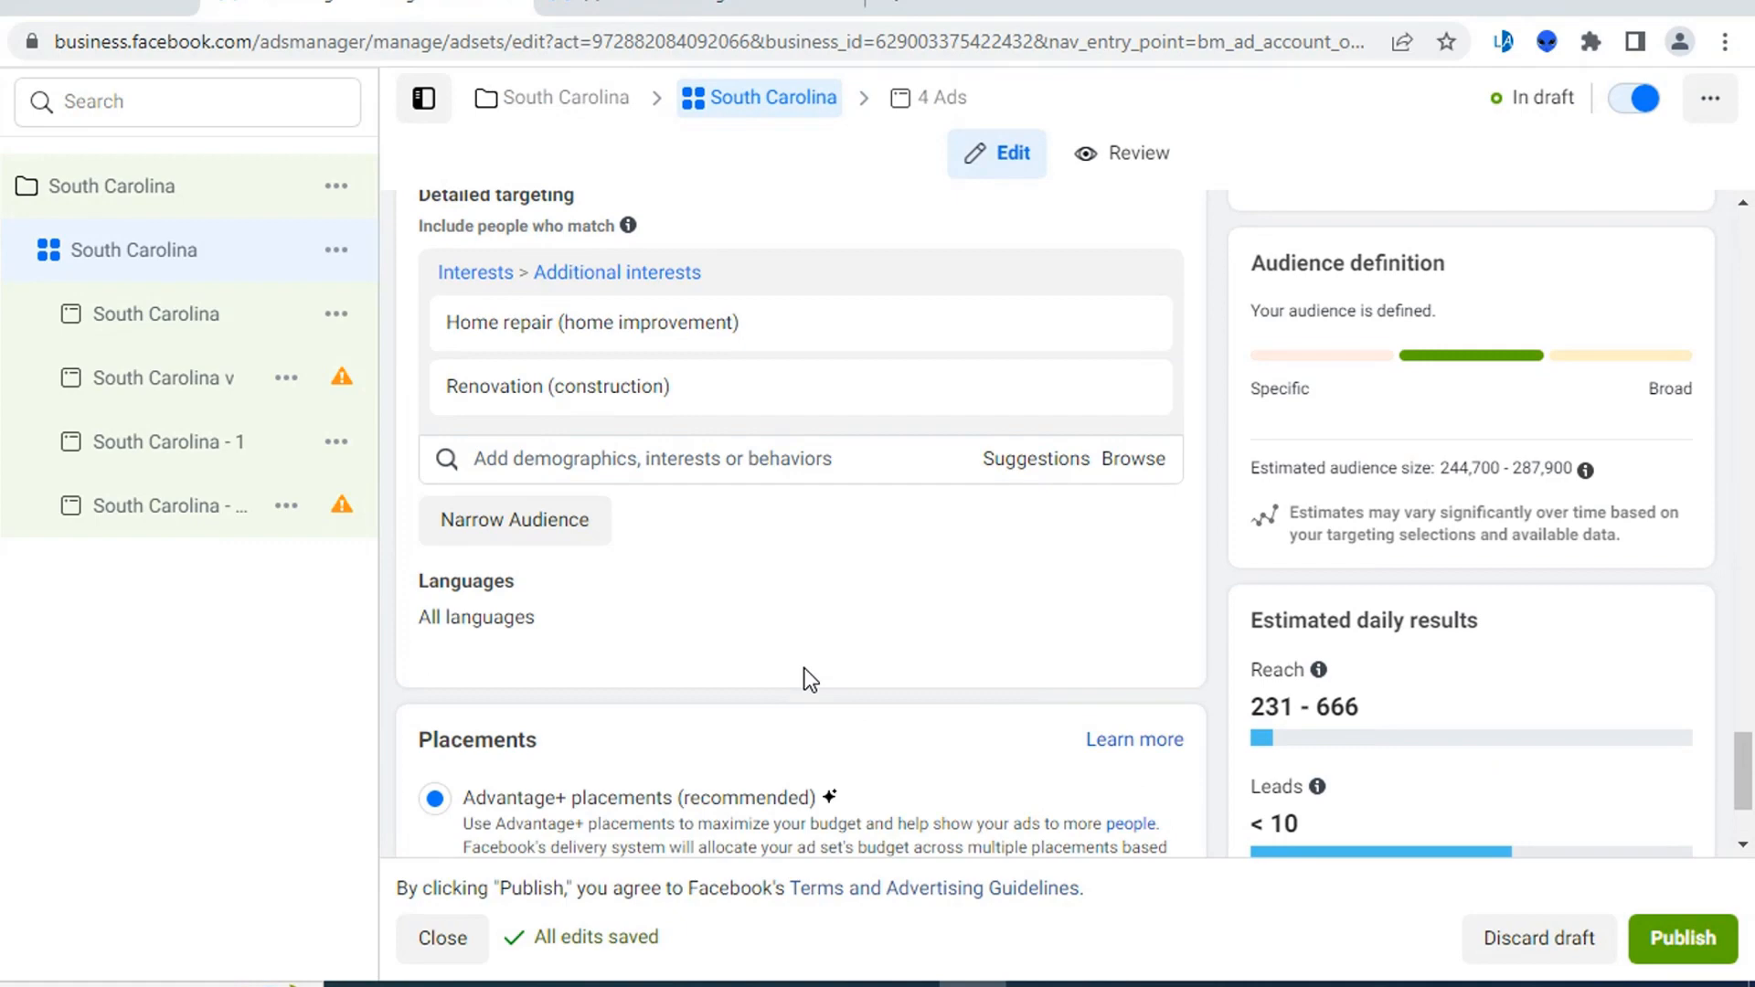
# - Duplicate the South Carolina ad set and remove the Home repair and Renovation interests from the copy's detailed targeting
pyautogui.click(337, 258)
pyautogui.click(440, 345)
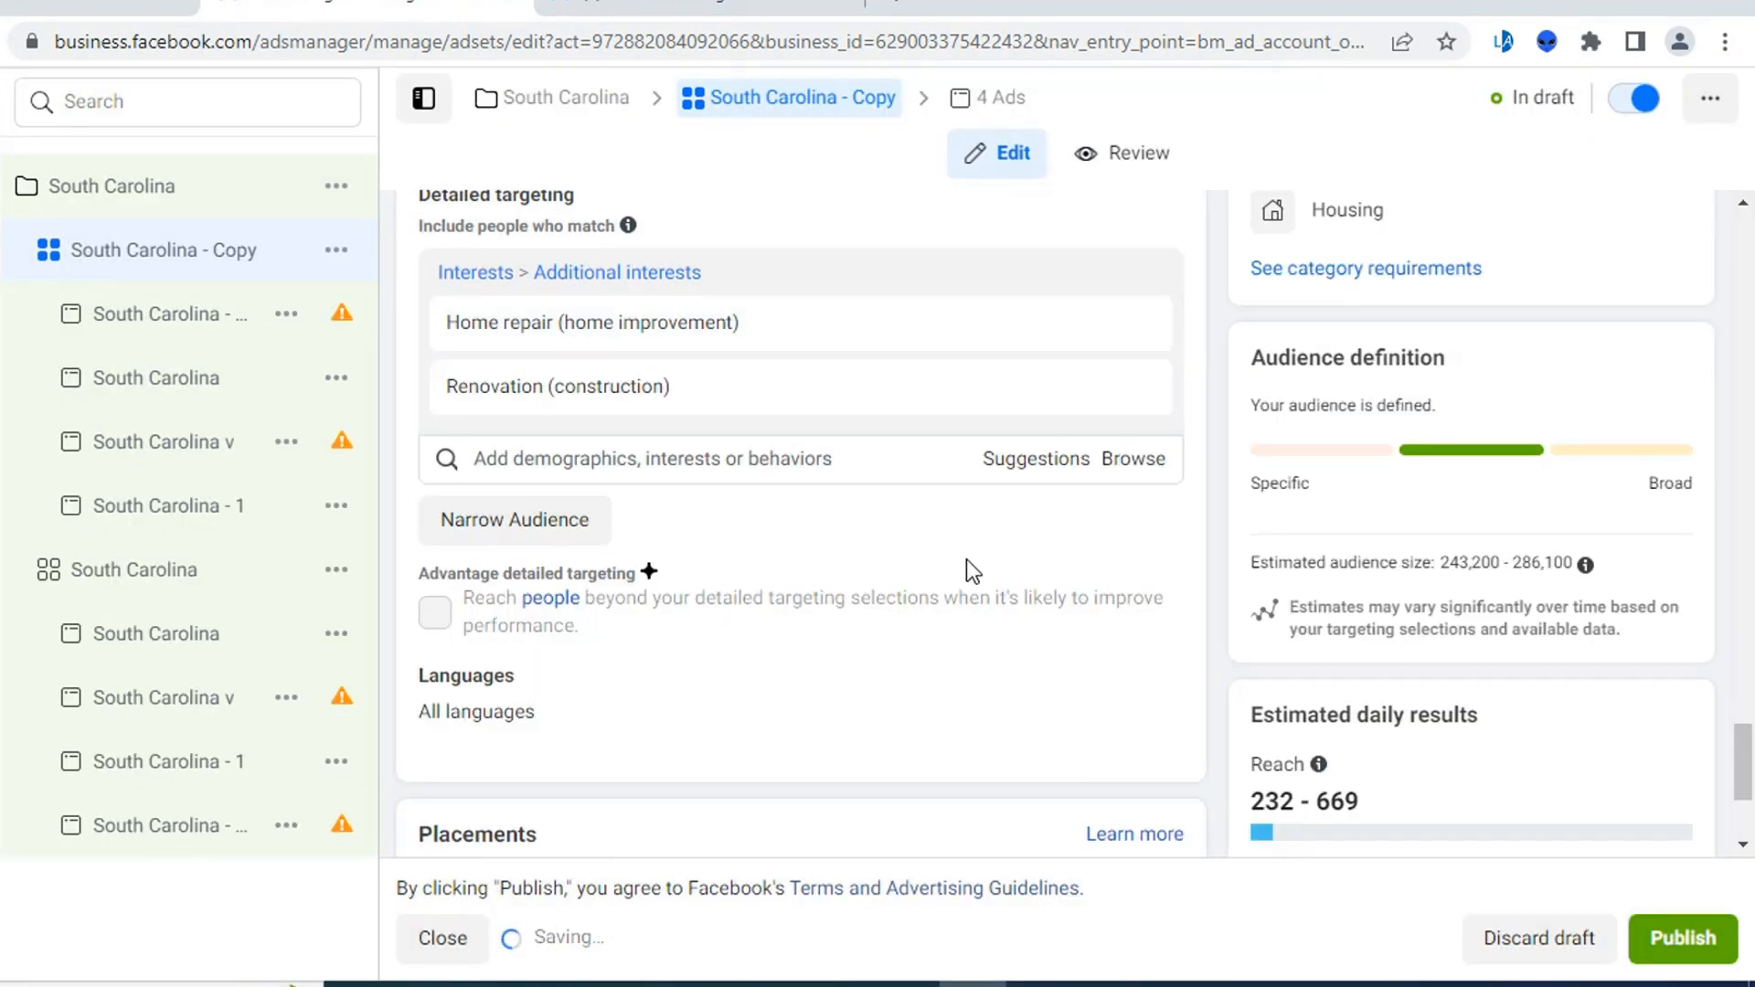
pyautogui.scroll(-2, 968, 559)
pyautogui.scroll(3, 960, 562)
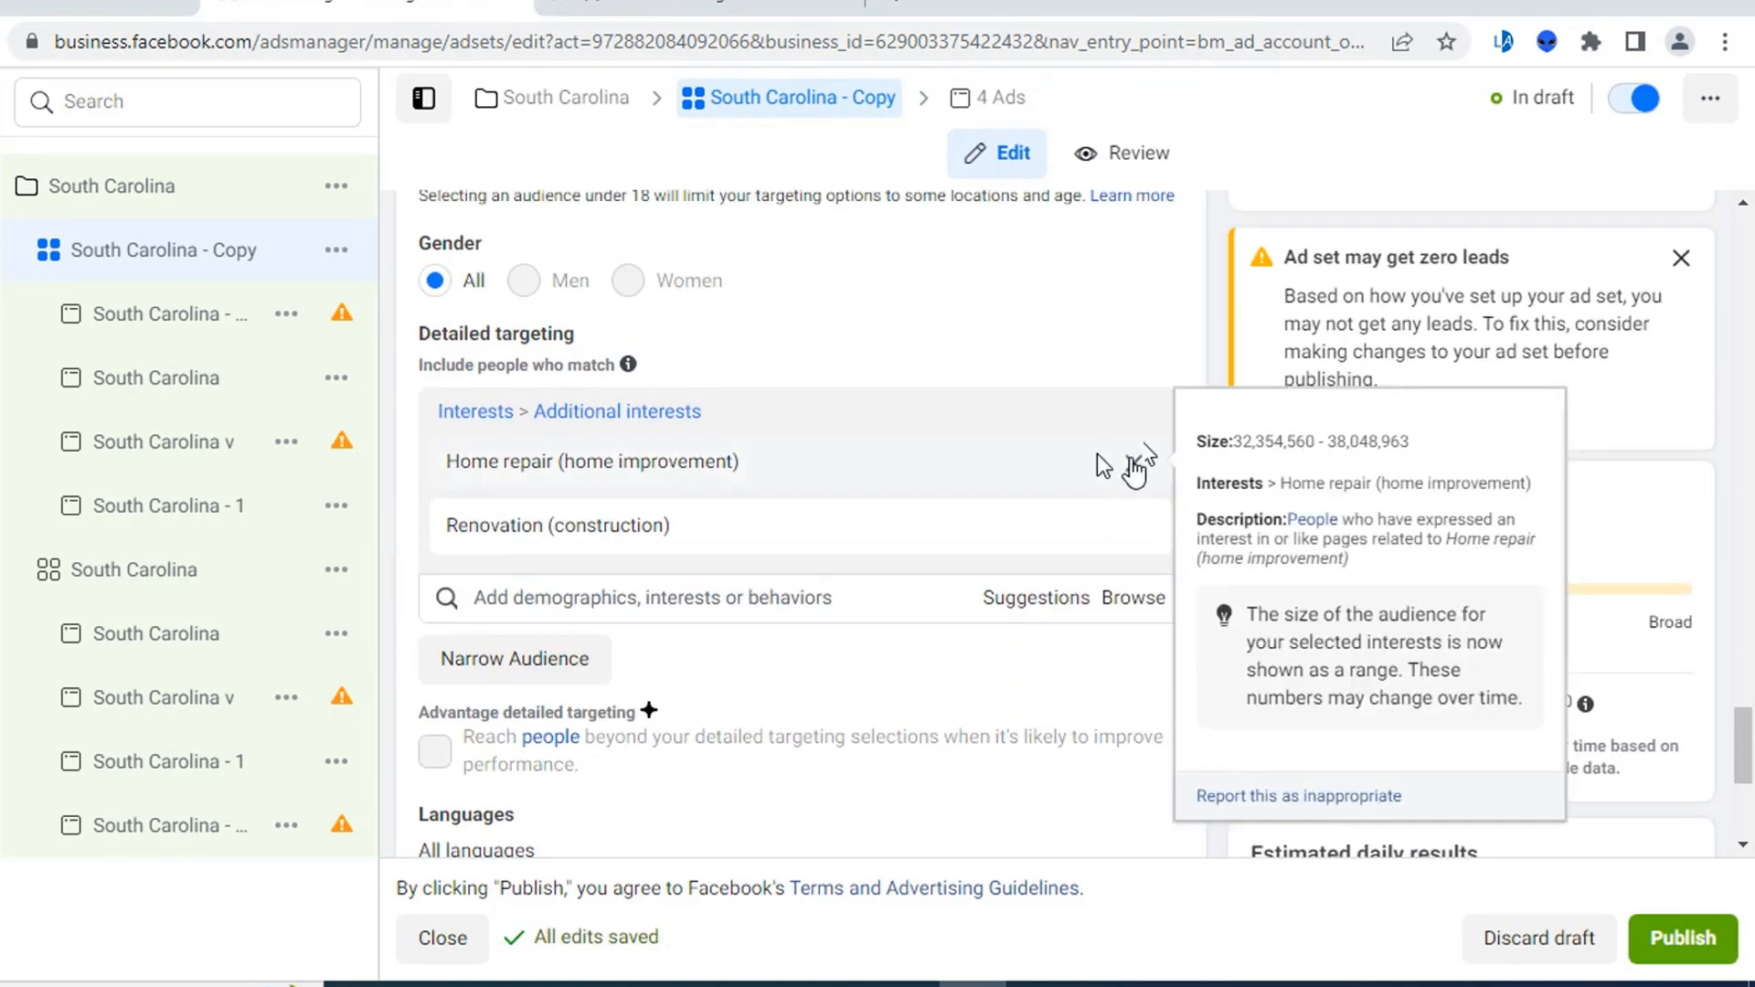
pyautogui.click(1134, 463)
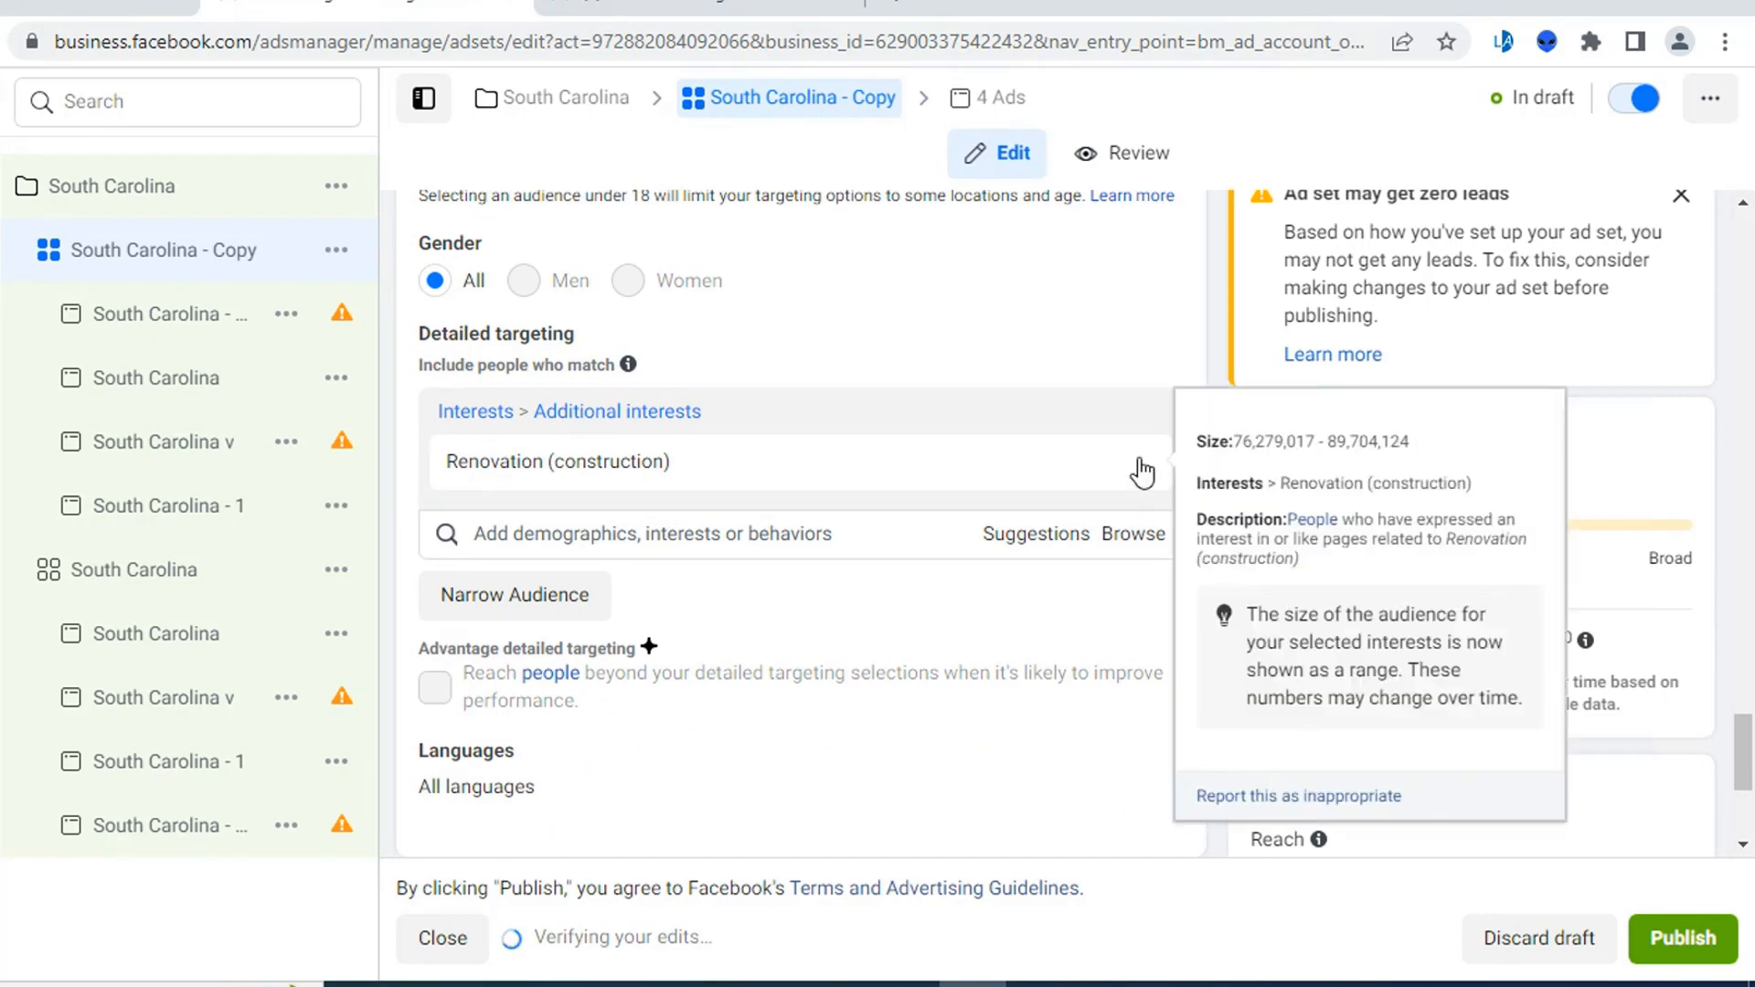
pyautogui.click(1135, 464)
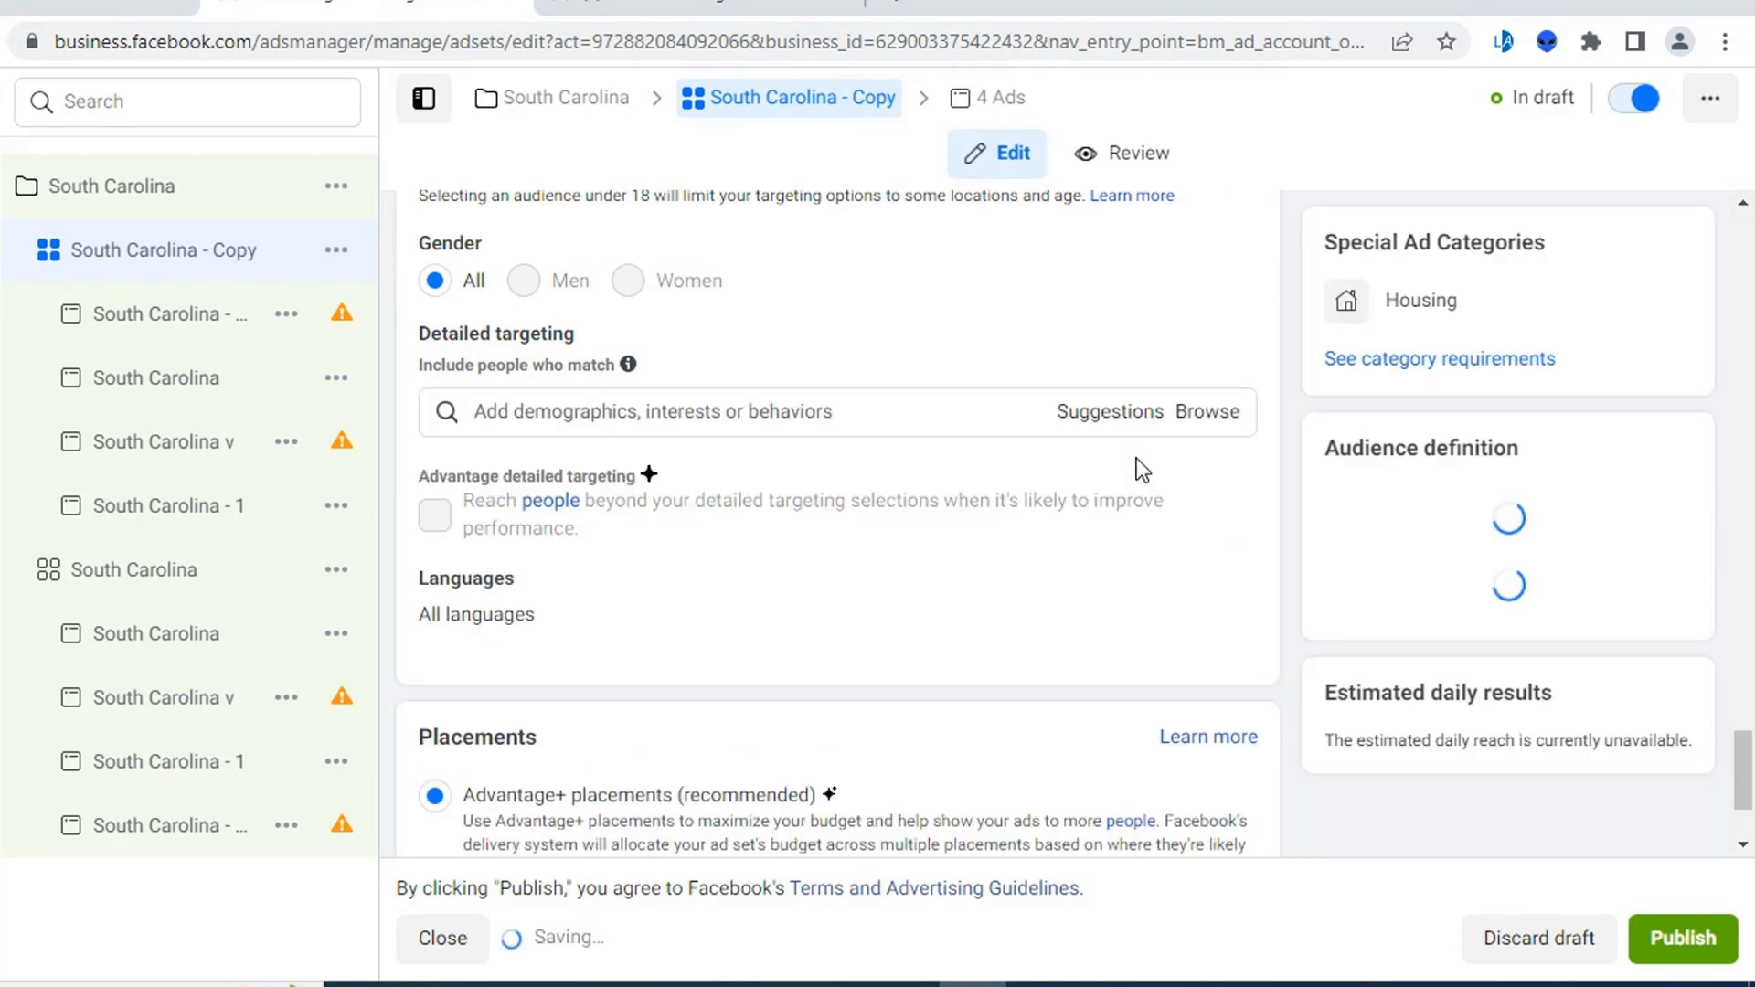
pyautogui.scroll(7, 1102, 474)
pyautogui.scroll(-8, 1187, 463)
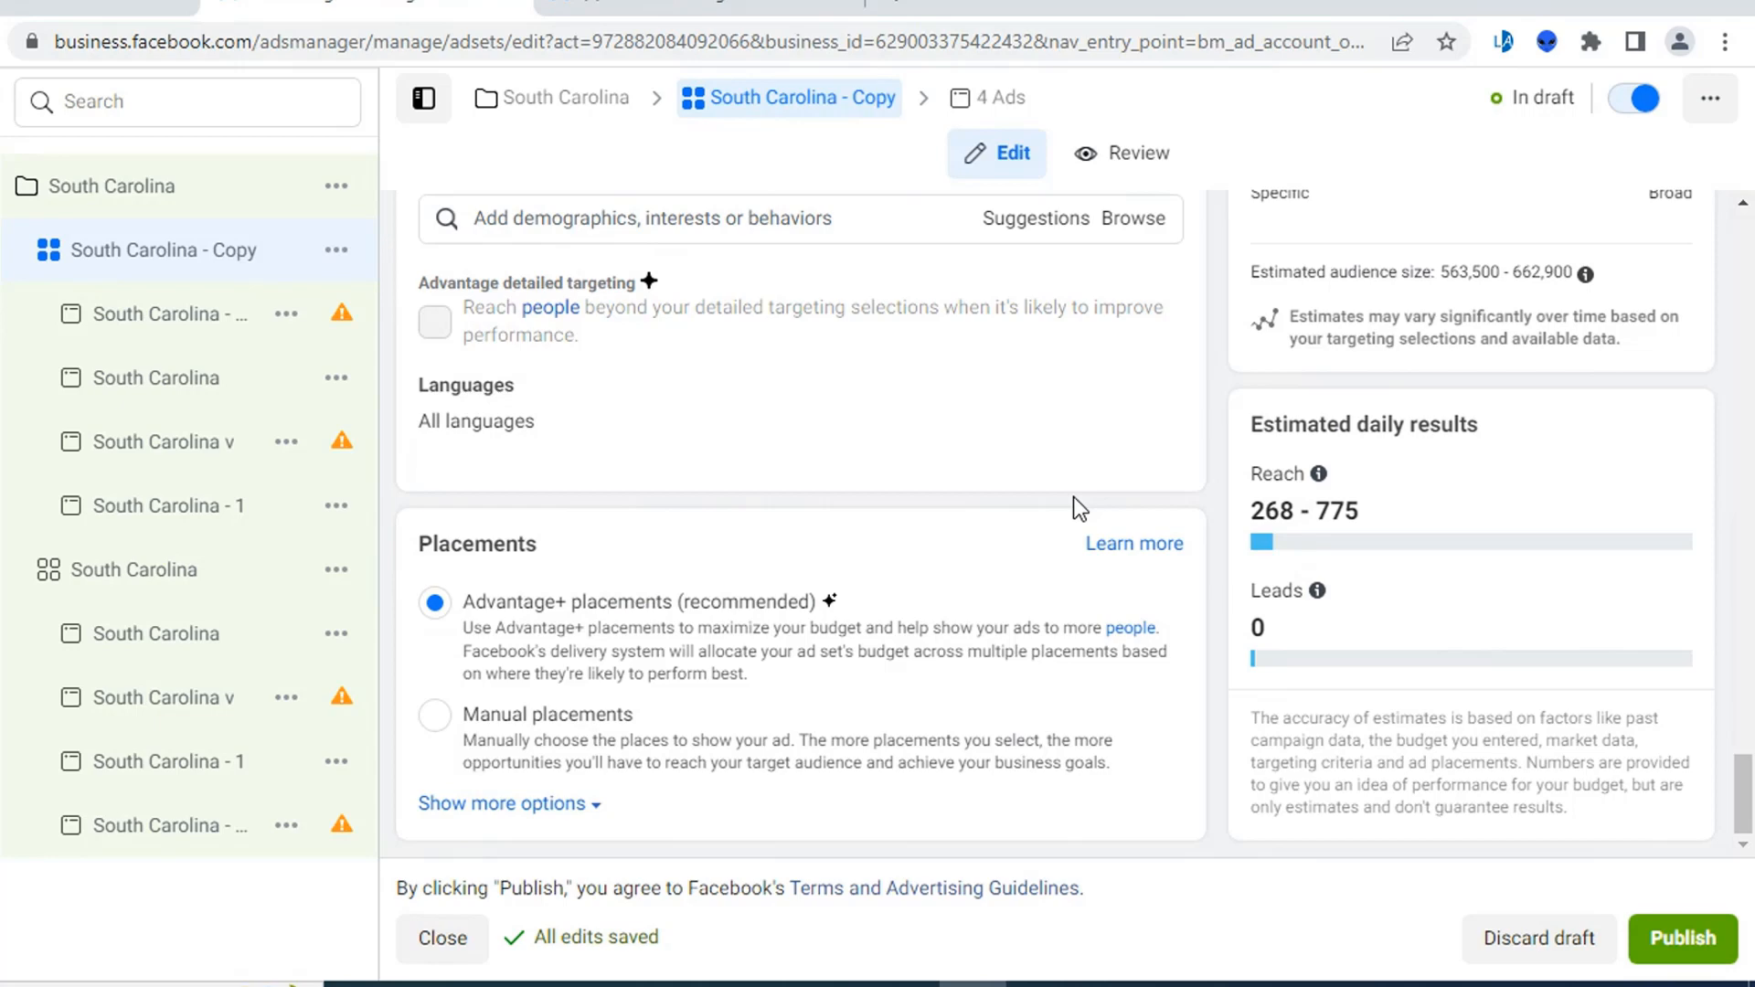
# - Set the call to action of the ad "South Carolina - 1 - Copy" in the original ad set to Learn more
pyautogui.click(165, 848)
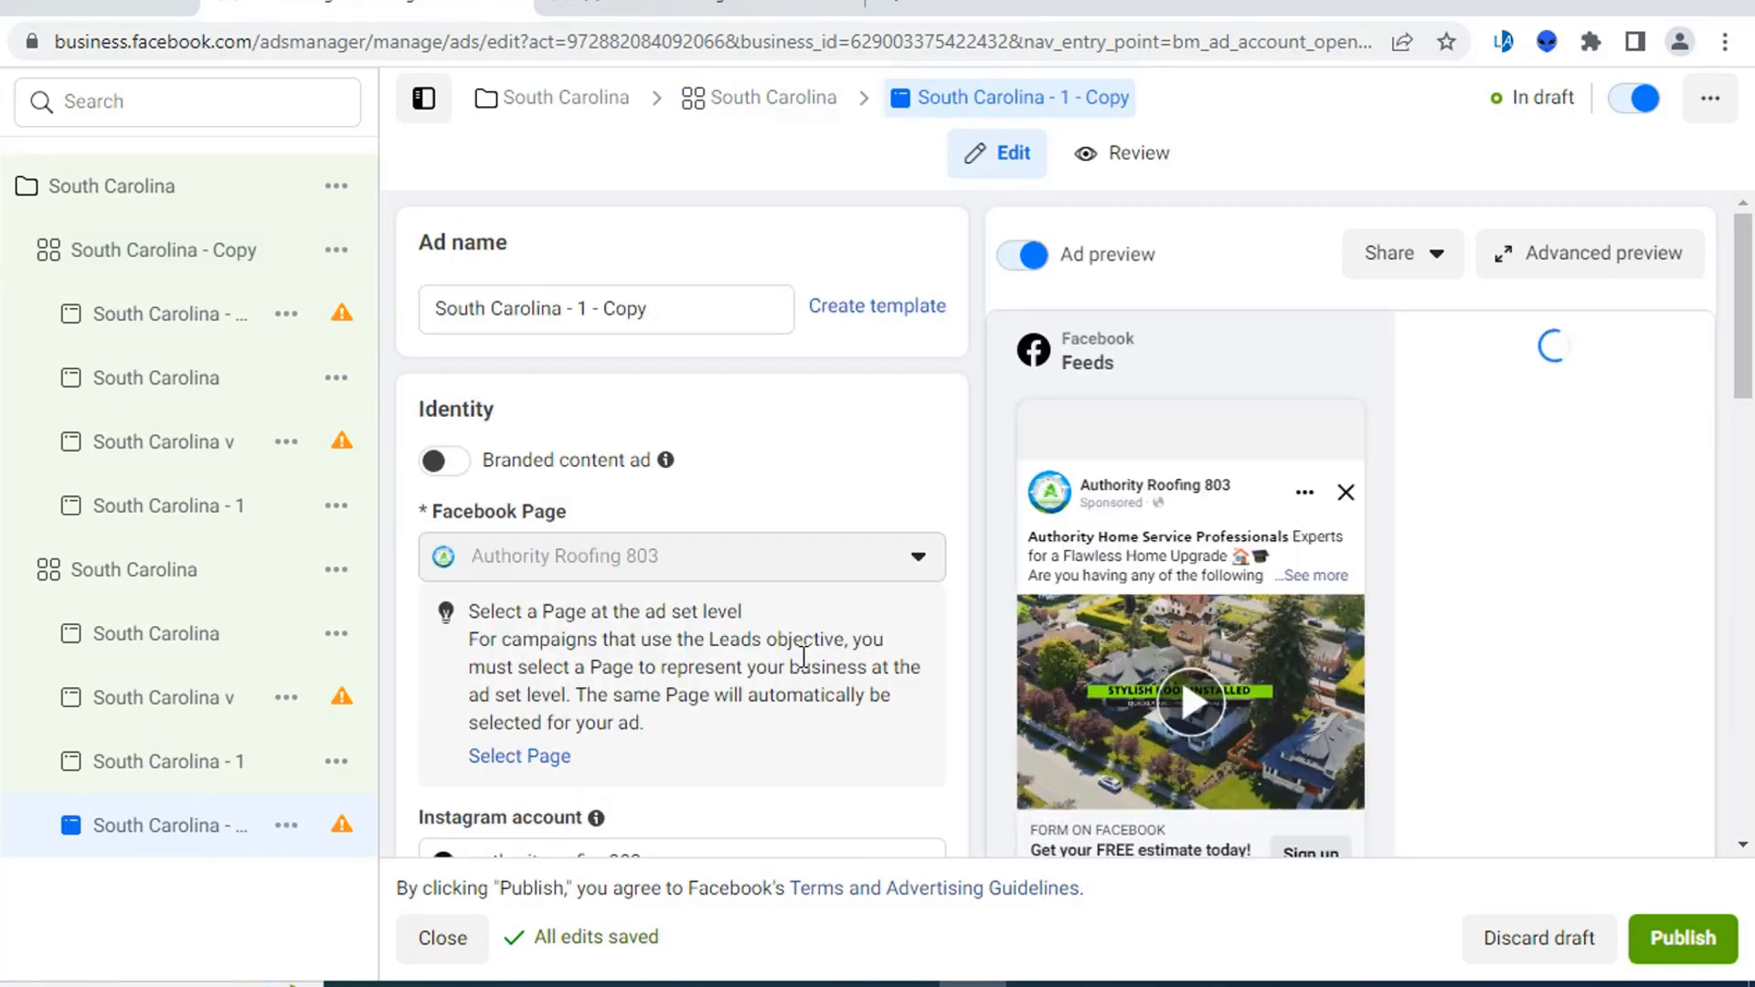
pyautogui.scroll(-10, 802, 656)
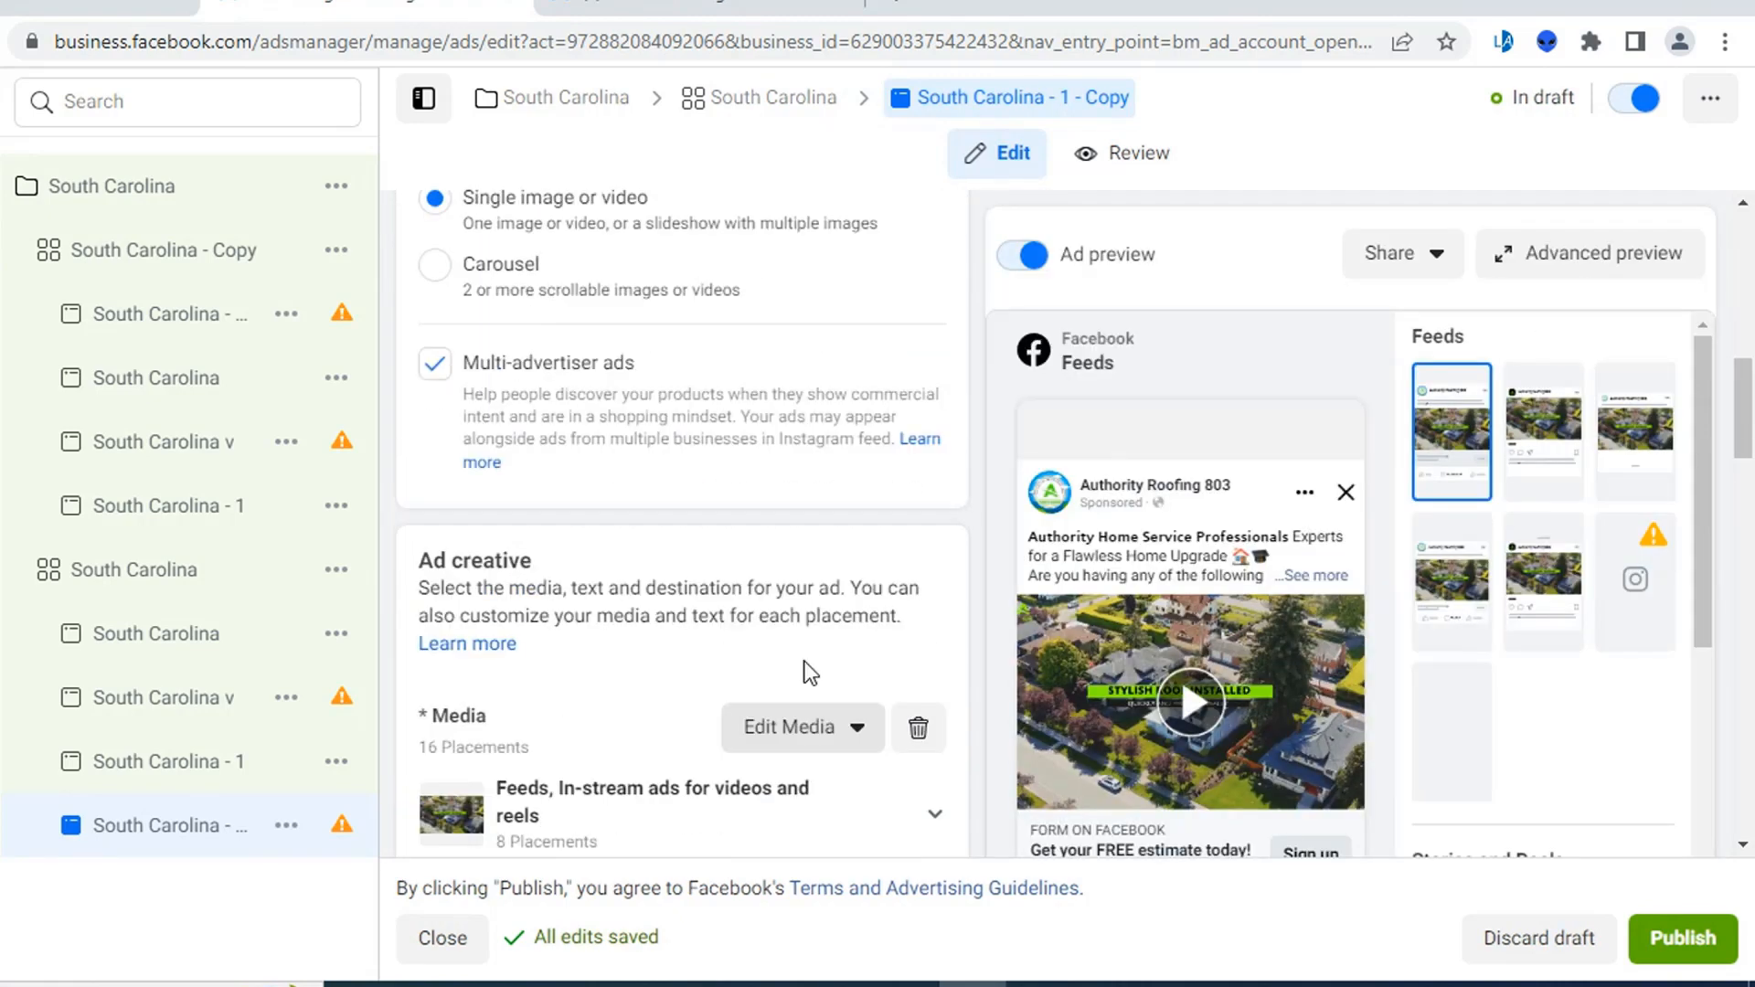
pyautogui.scroll(-15, 808, 671)
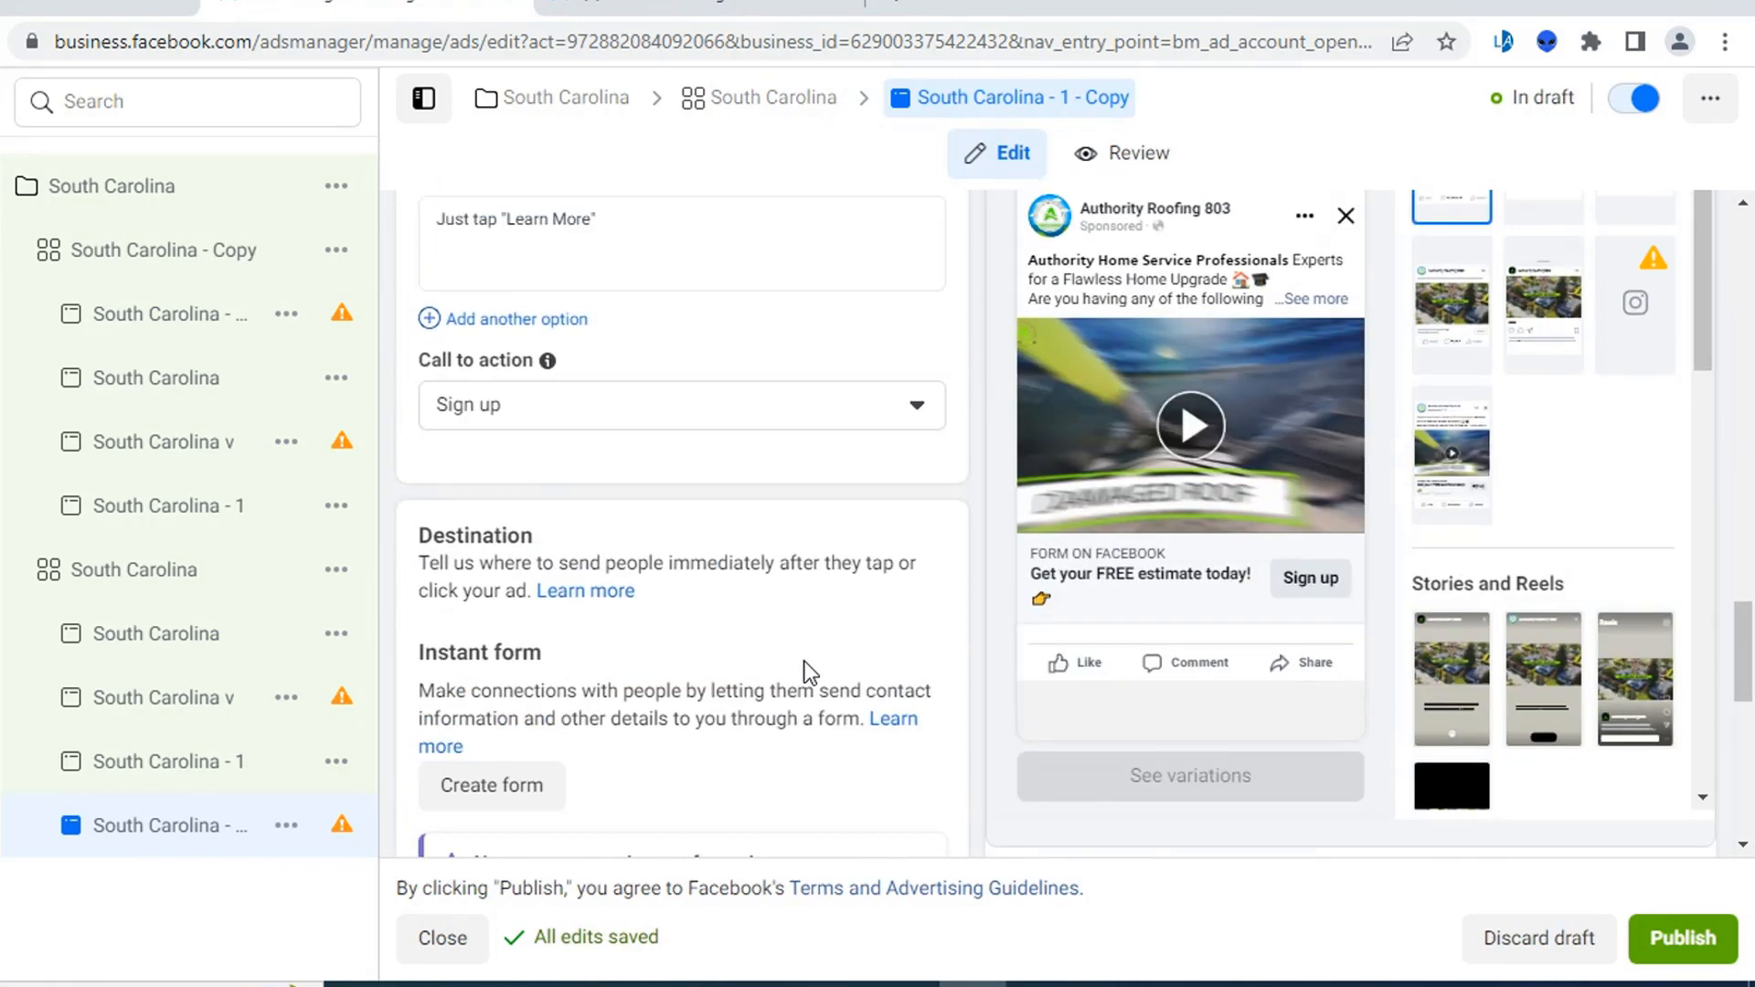
pyautogui.scroll(1, 805, 672)
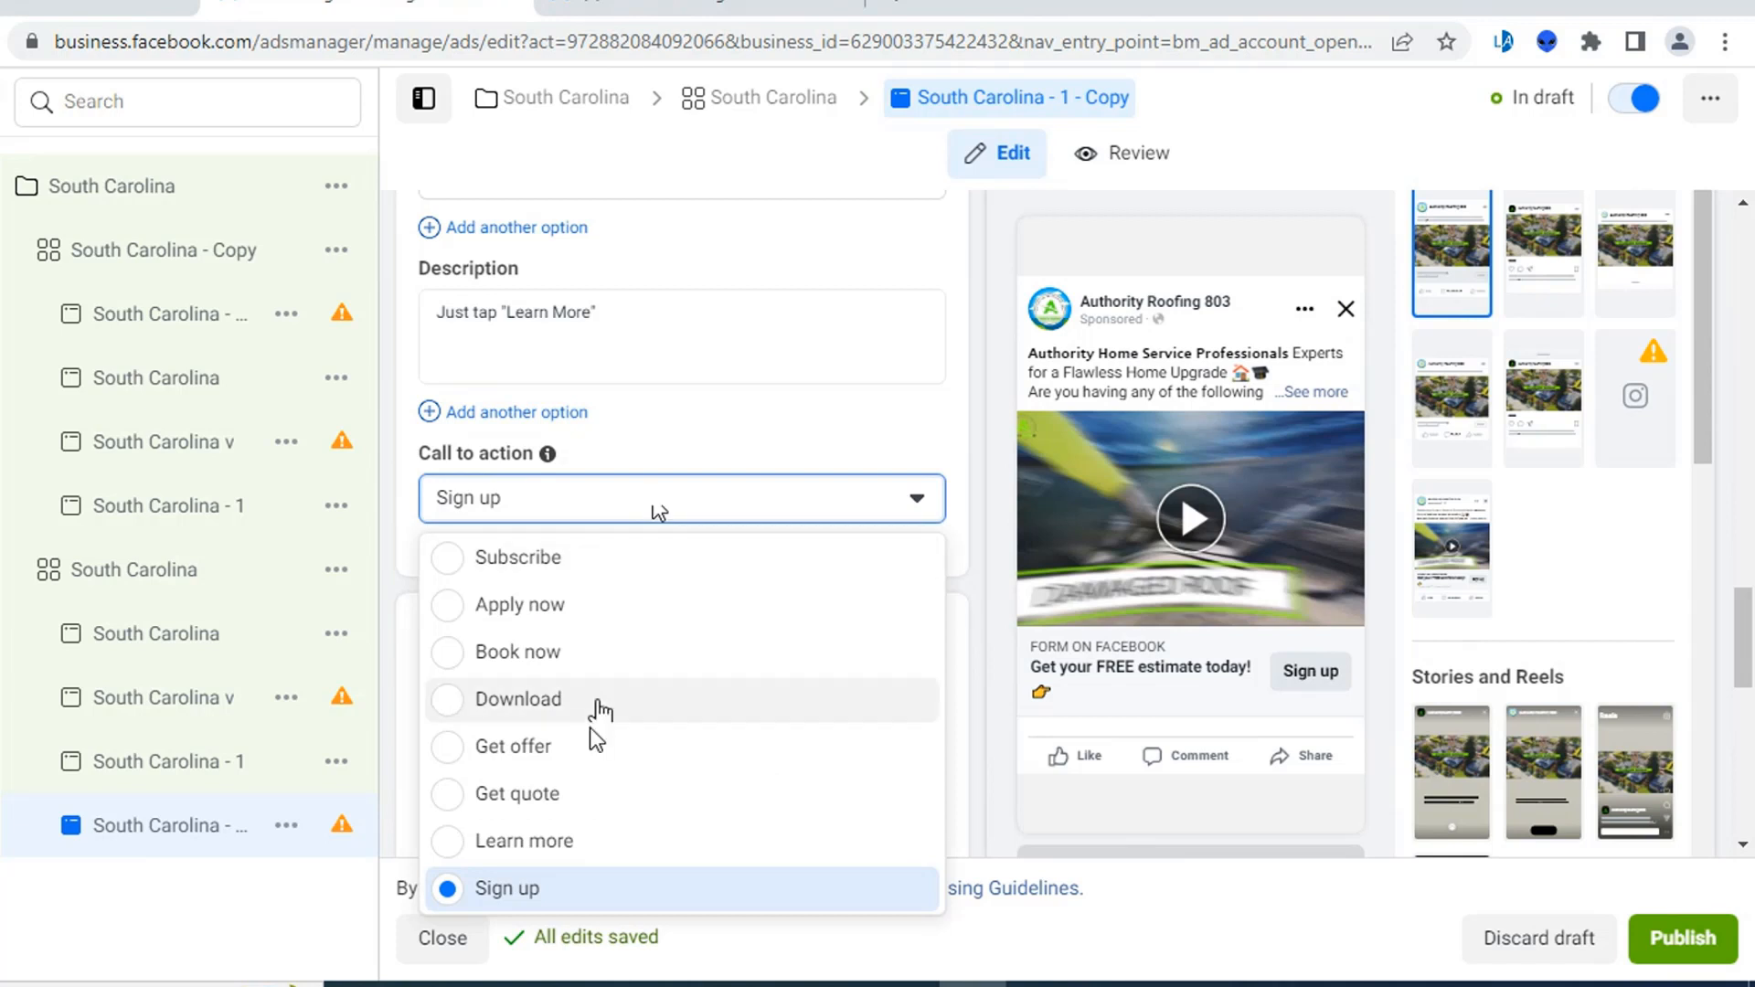
pyautogui.click(555, 843)
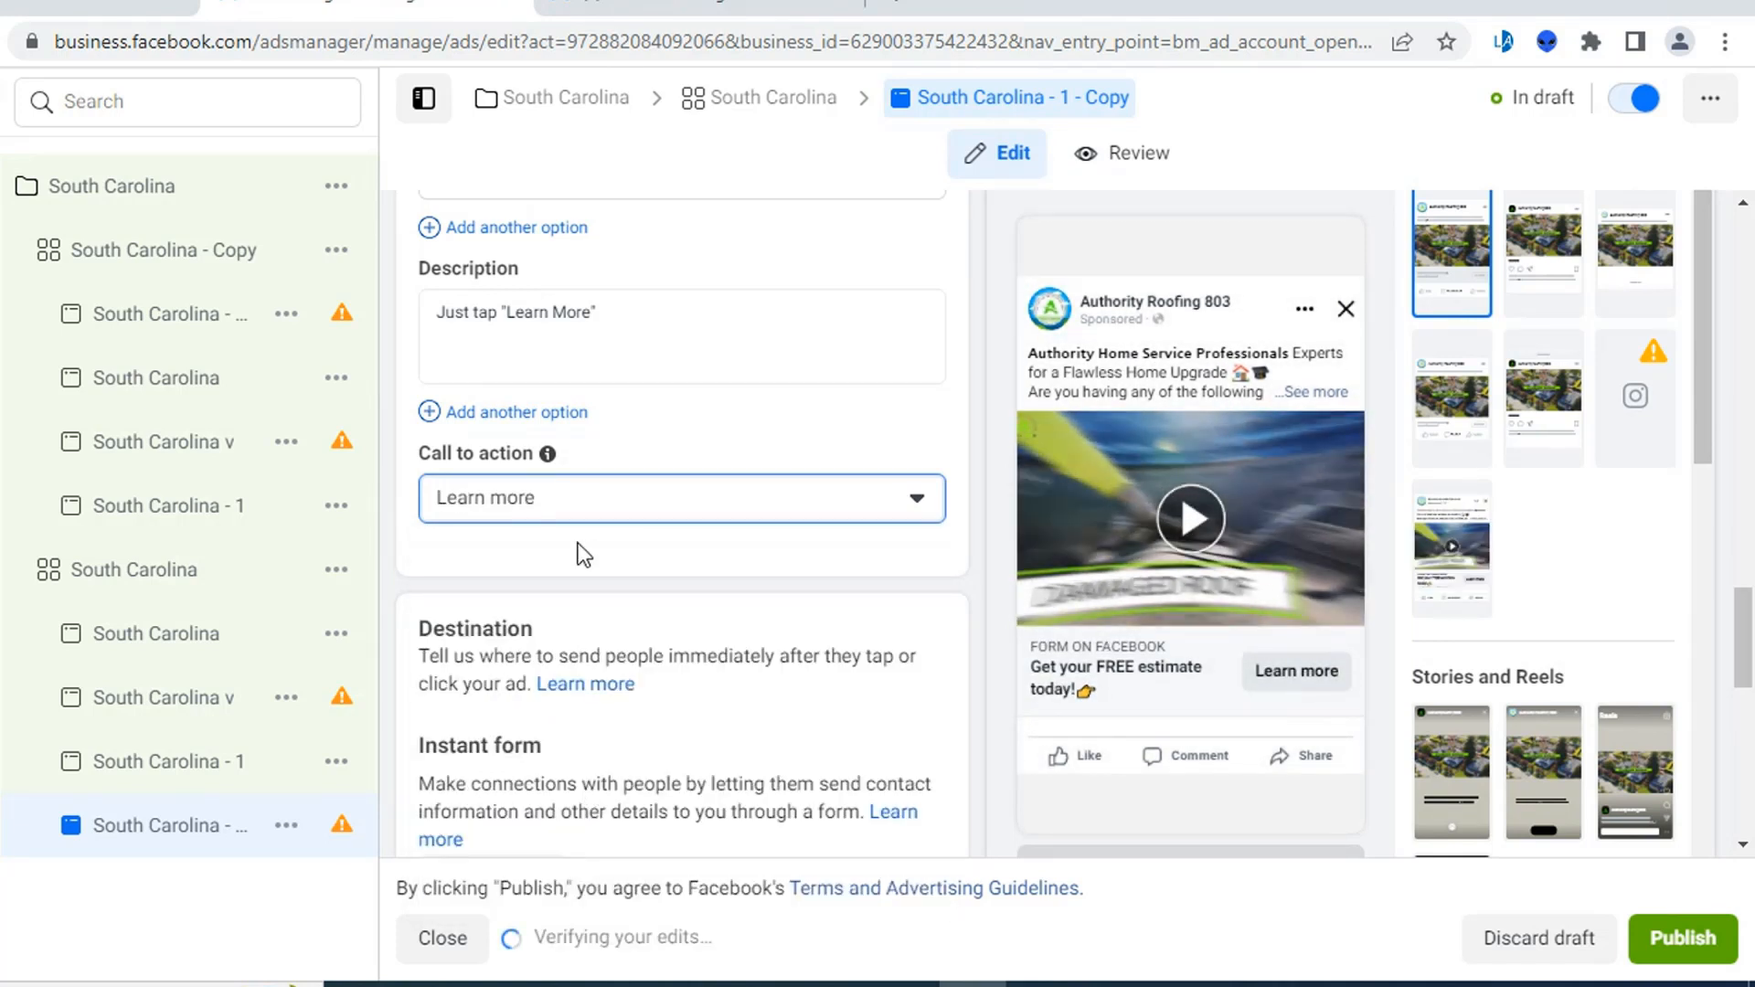
# - Set the call to action to Learn more for the ads "South Carolina - 1" and "South Carolina v" in the original ad set
pyautogui.click(128, 777)
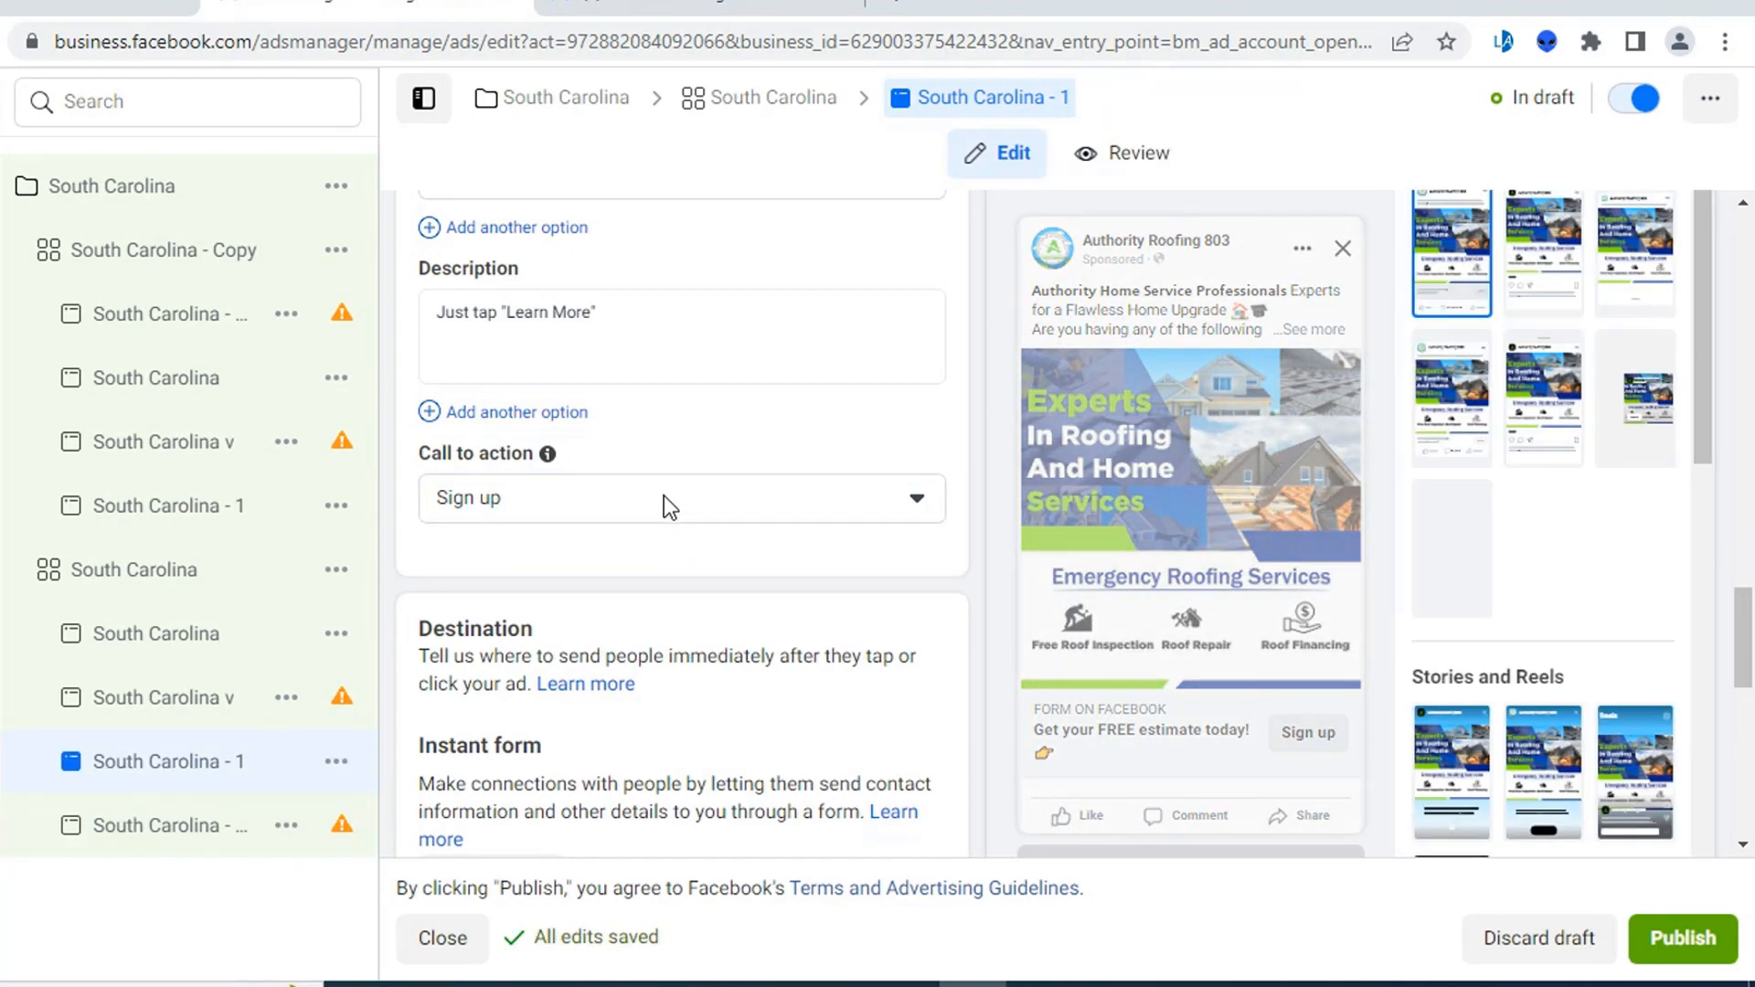
pyautogui.click(664, 495)
pyautogui.click(543, 842)
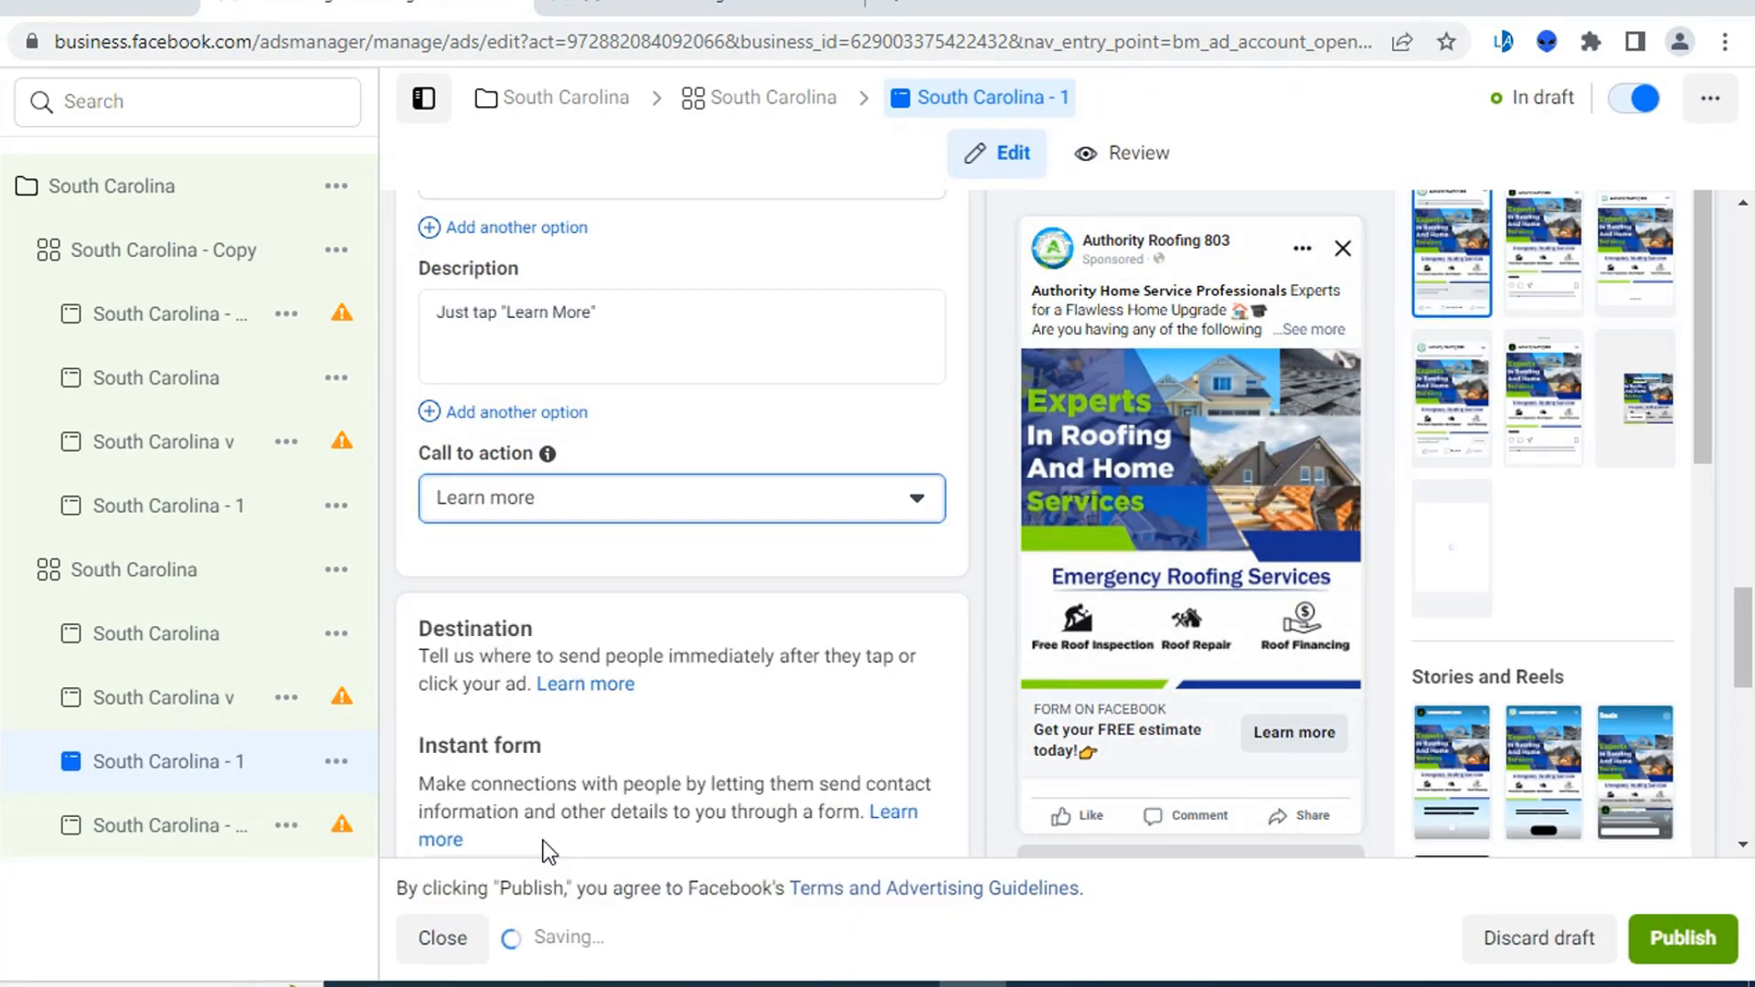
pyautogui.click(183, 702)
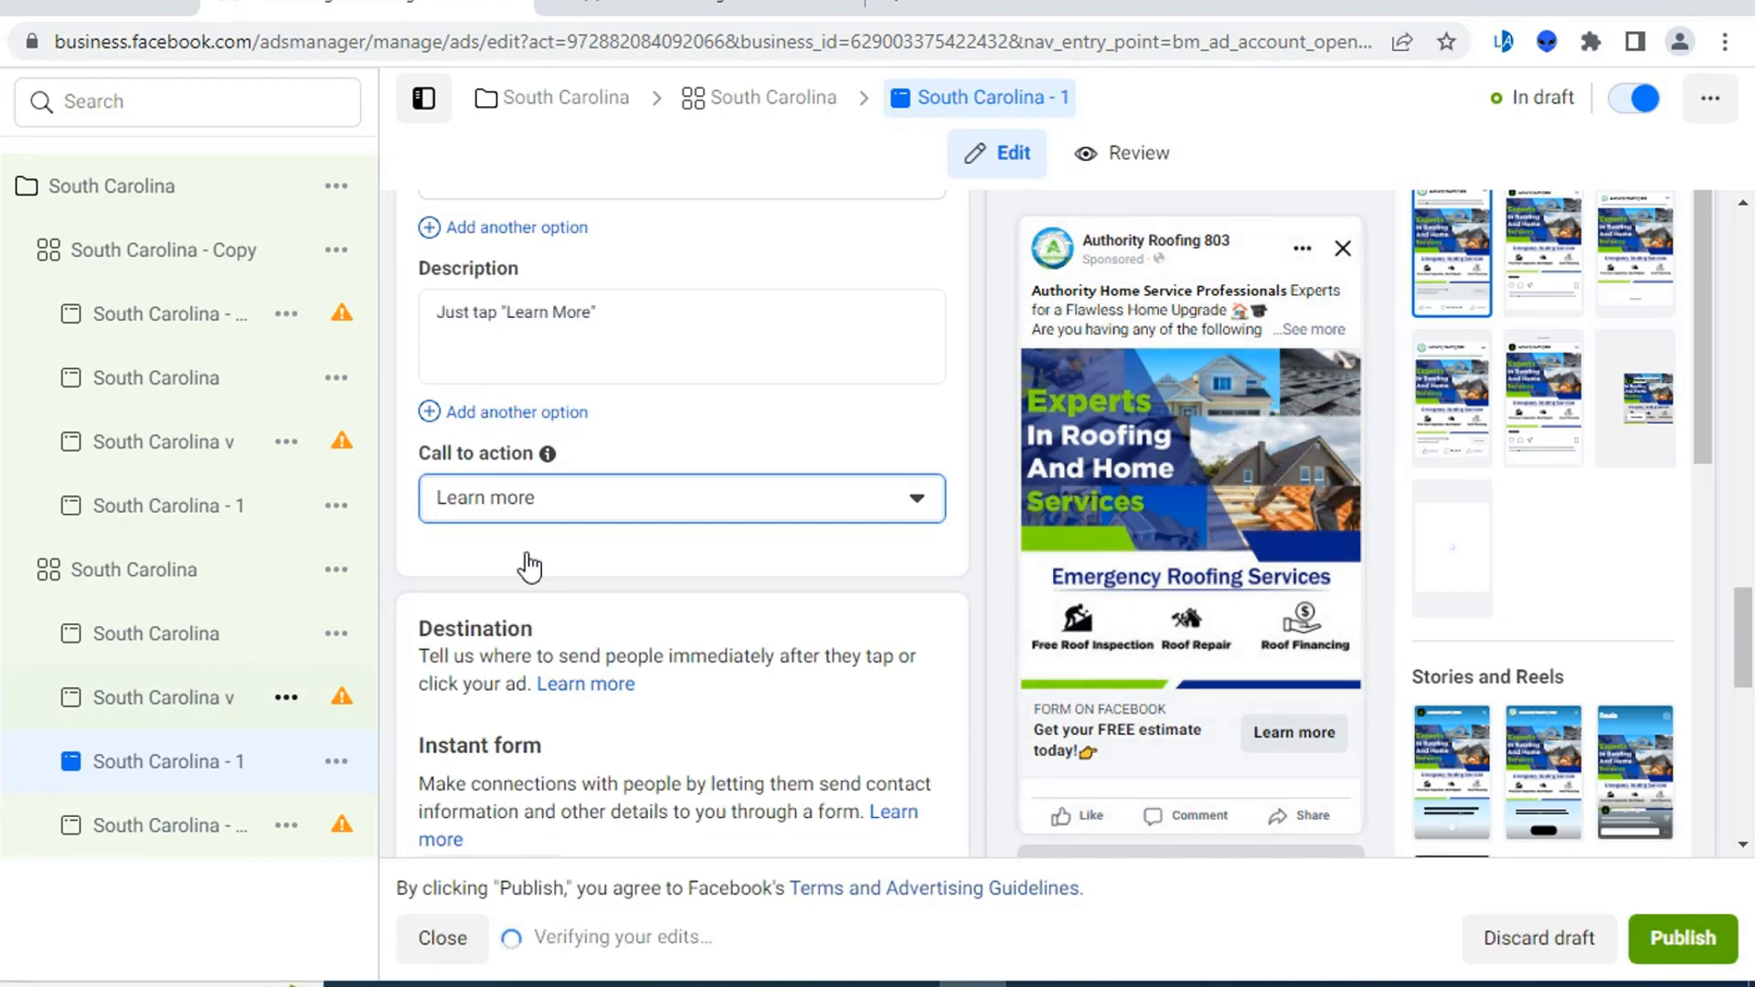
pyautogui.click(656, 497)
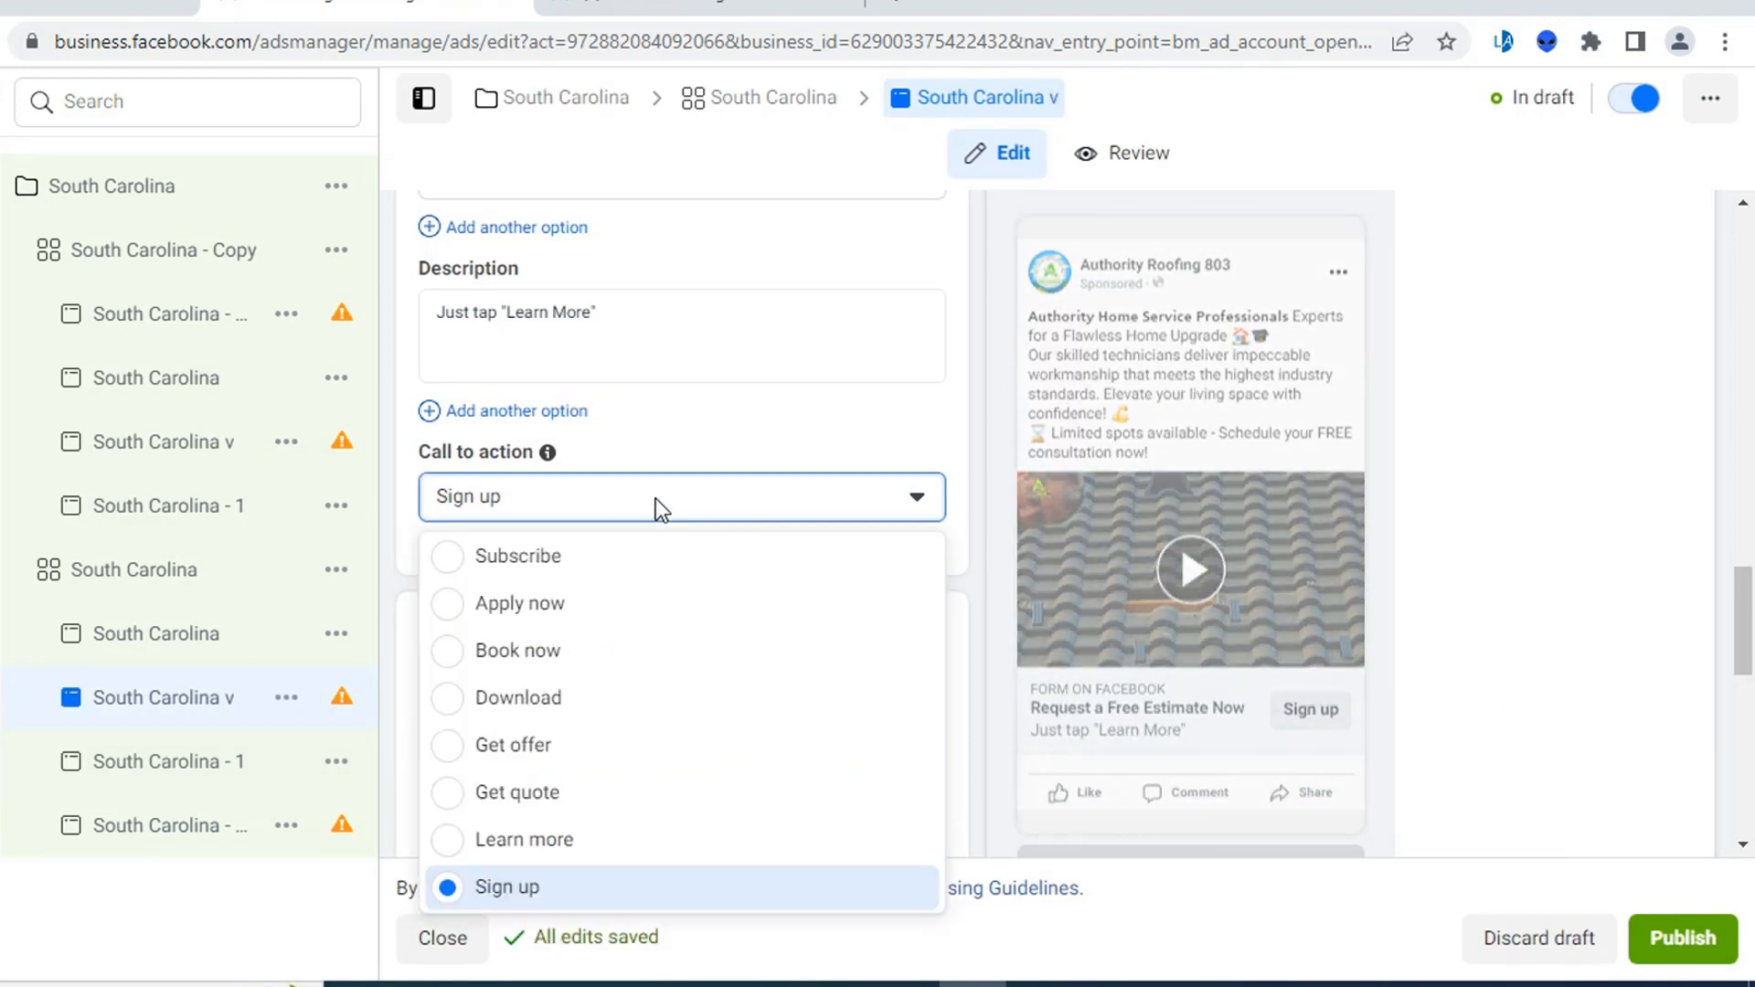
pyautogui.click(593, 841)
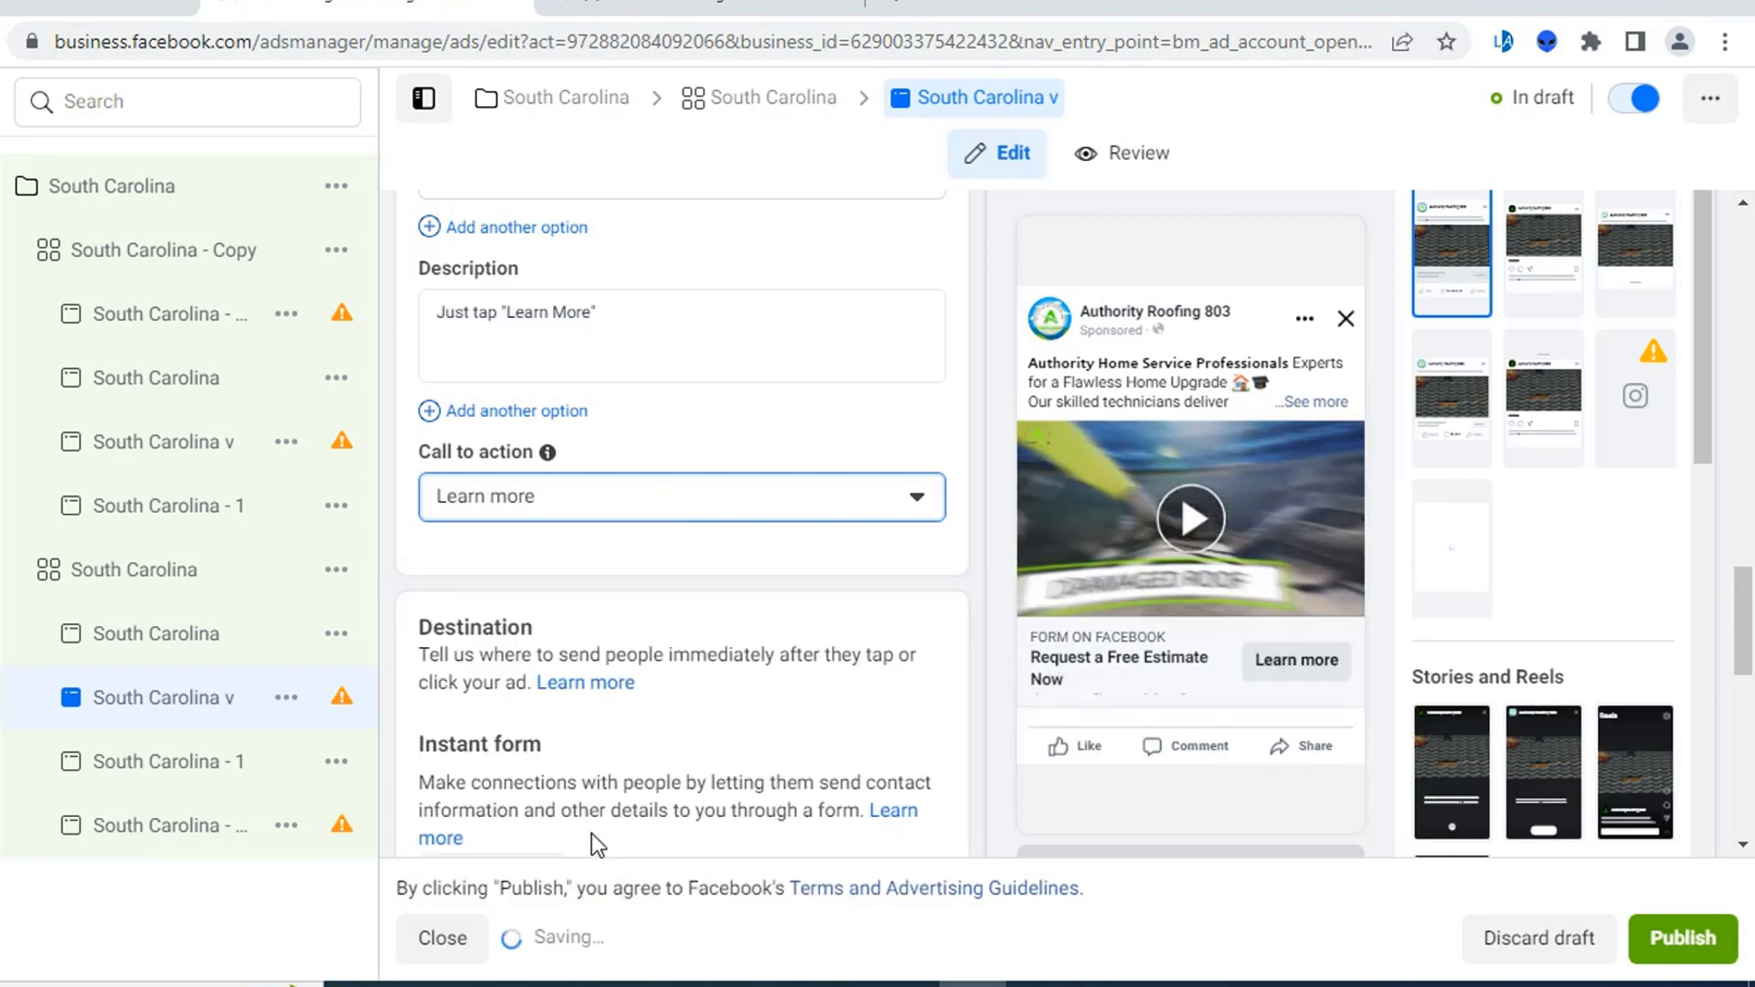
# - Set the call to action of the ad "South Carolina" in the original ad set to Learn more
pyautogui.click(168, 640)
pyautogui.click(644, 512)
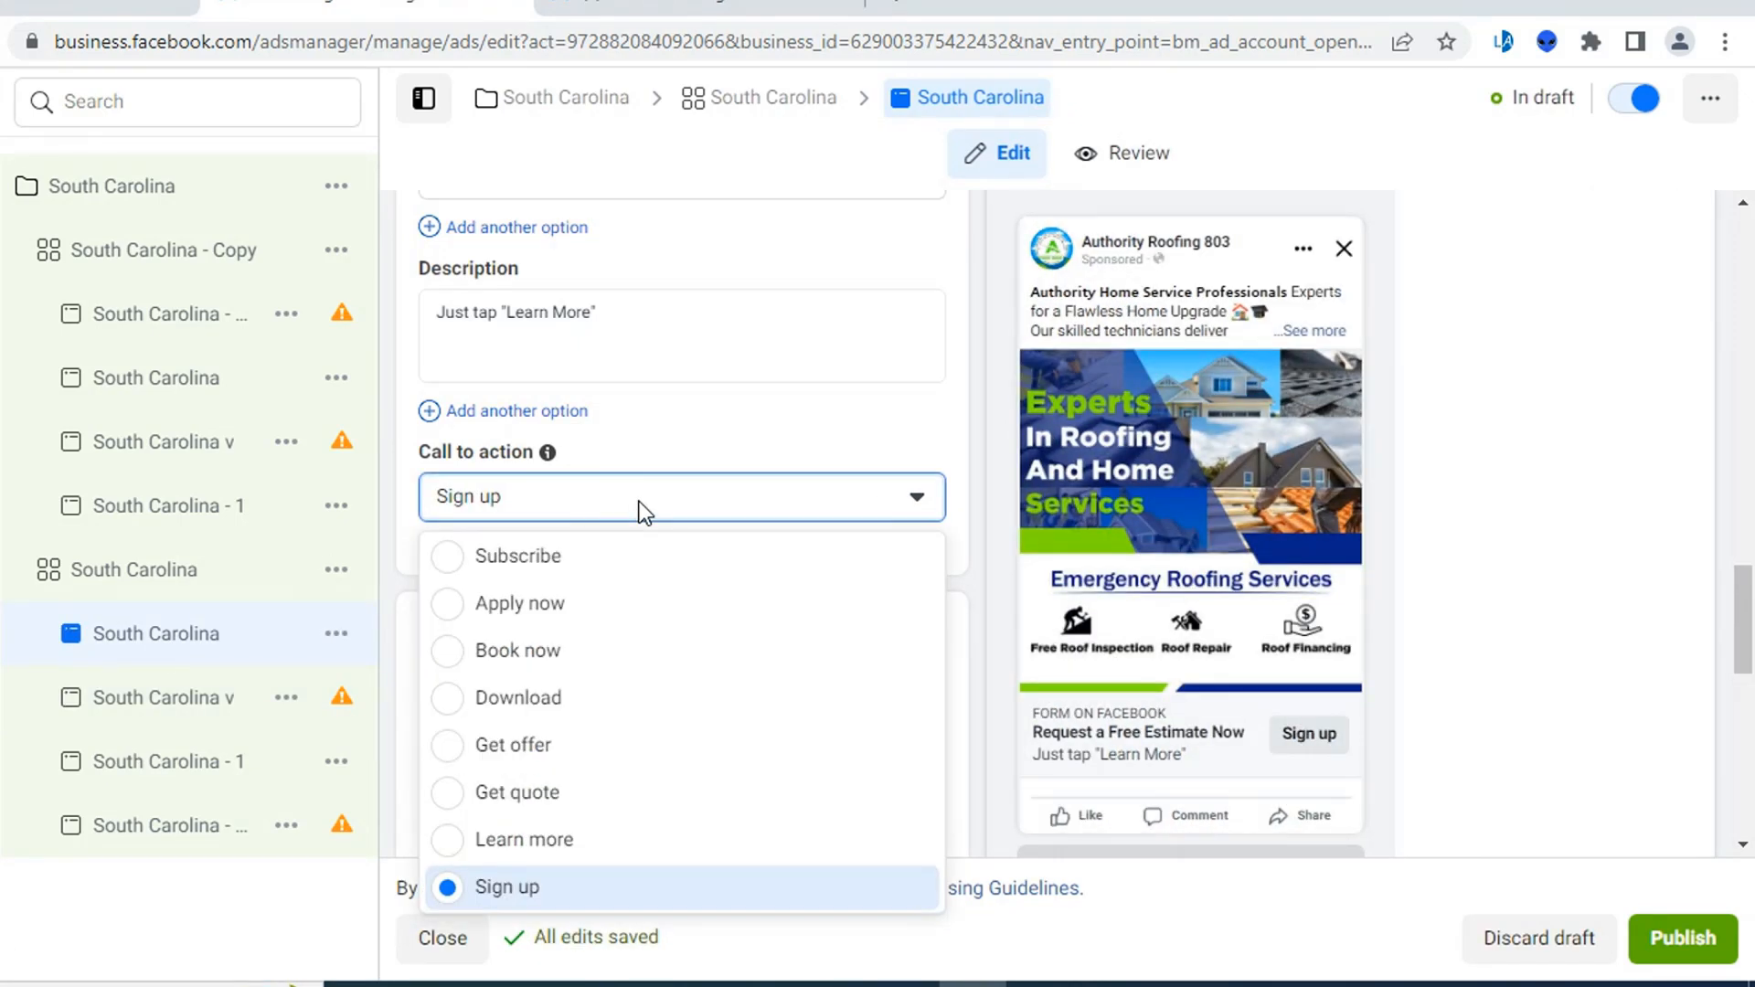
pyautogui.click(597, 835)
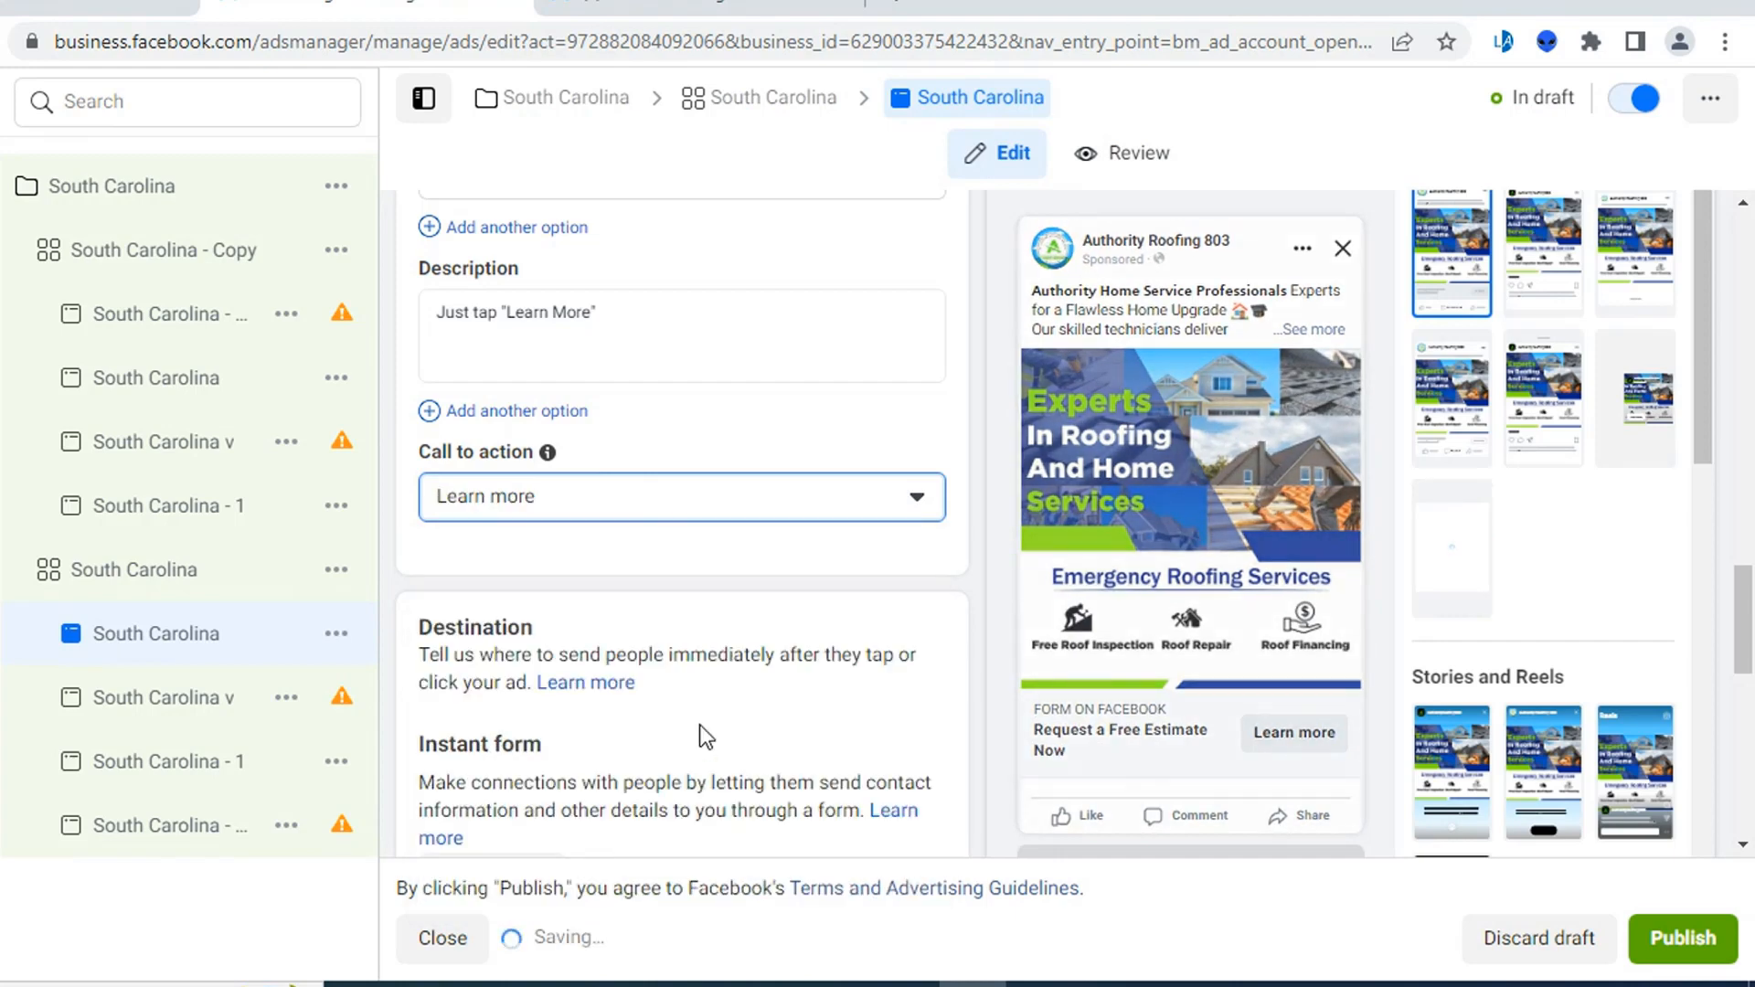
pyautogui.scroll(3, 699, 727)
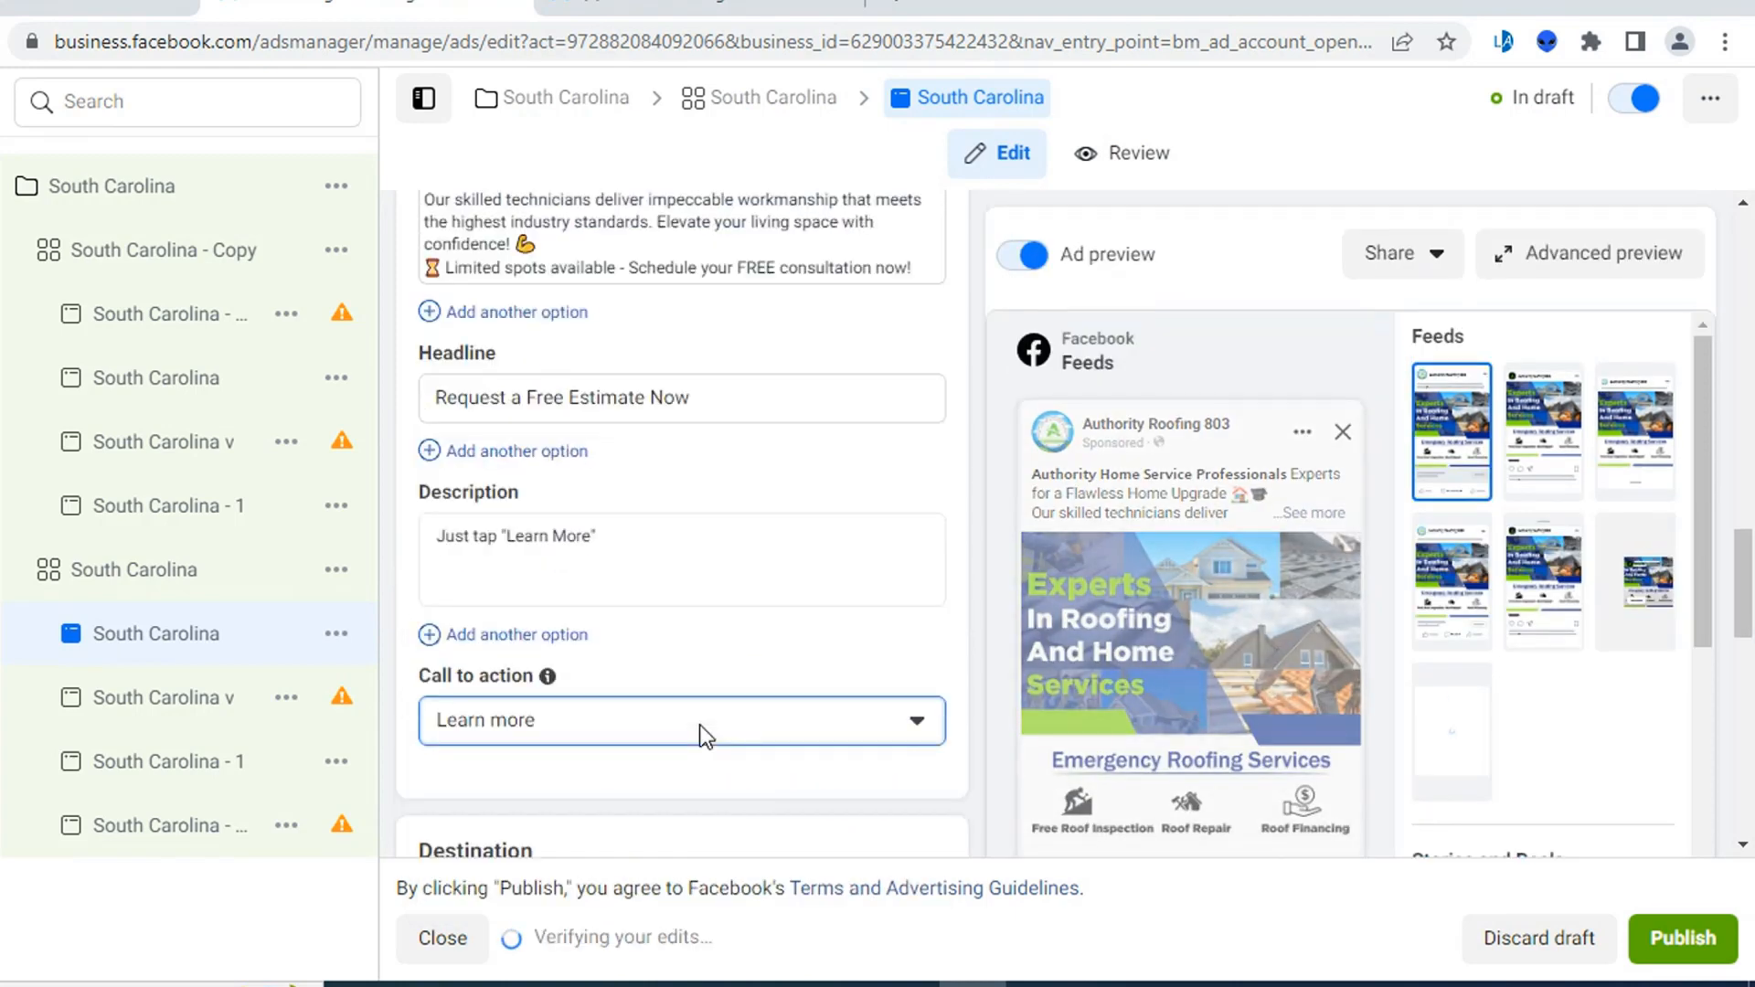
# - In the "South Carolina - Copy" ad set, set the call to action of the ad "South Carolina - 1" to Learn more
pyautogui.click(183, 512)
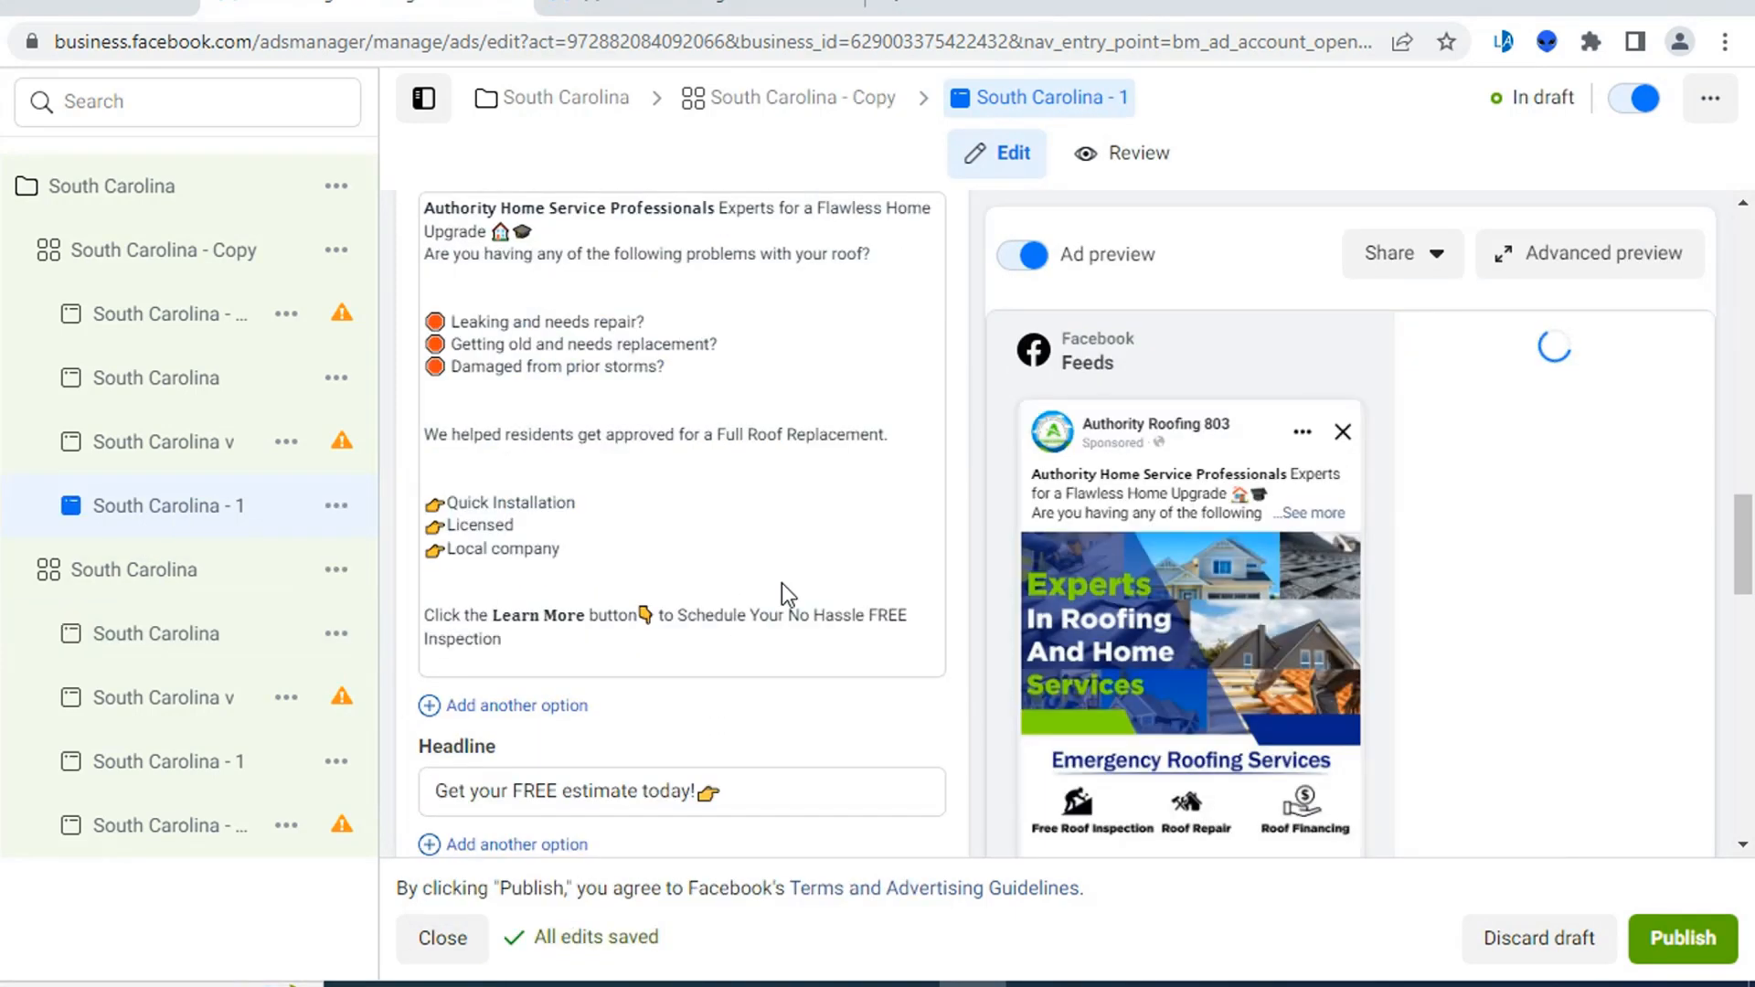
pyautogui.scroll(-3, 640, 476)
pyautogui.scroll(-2, 697, 392)
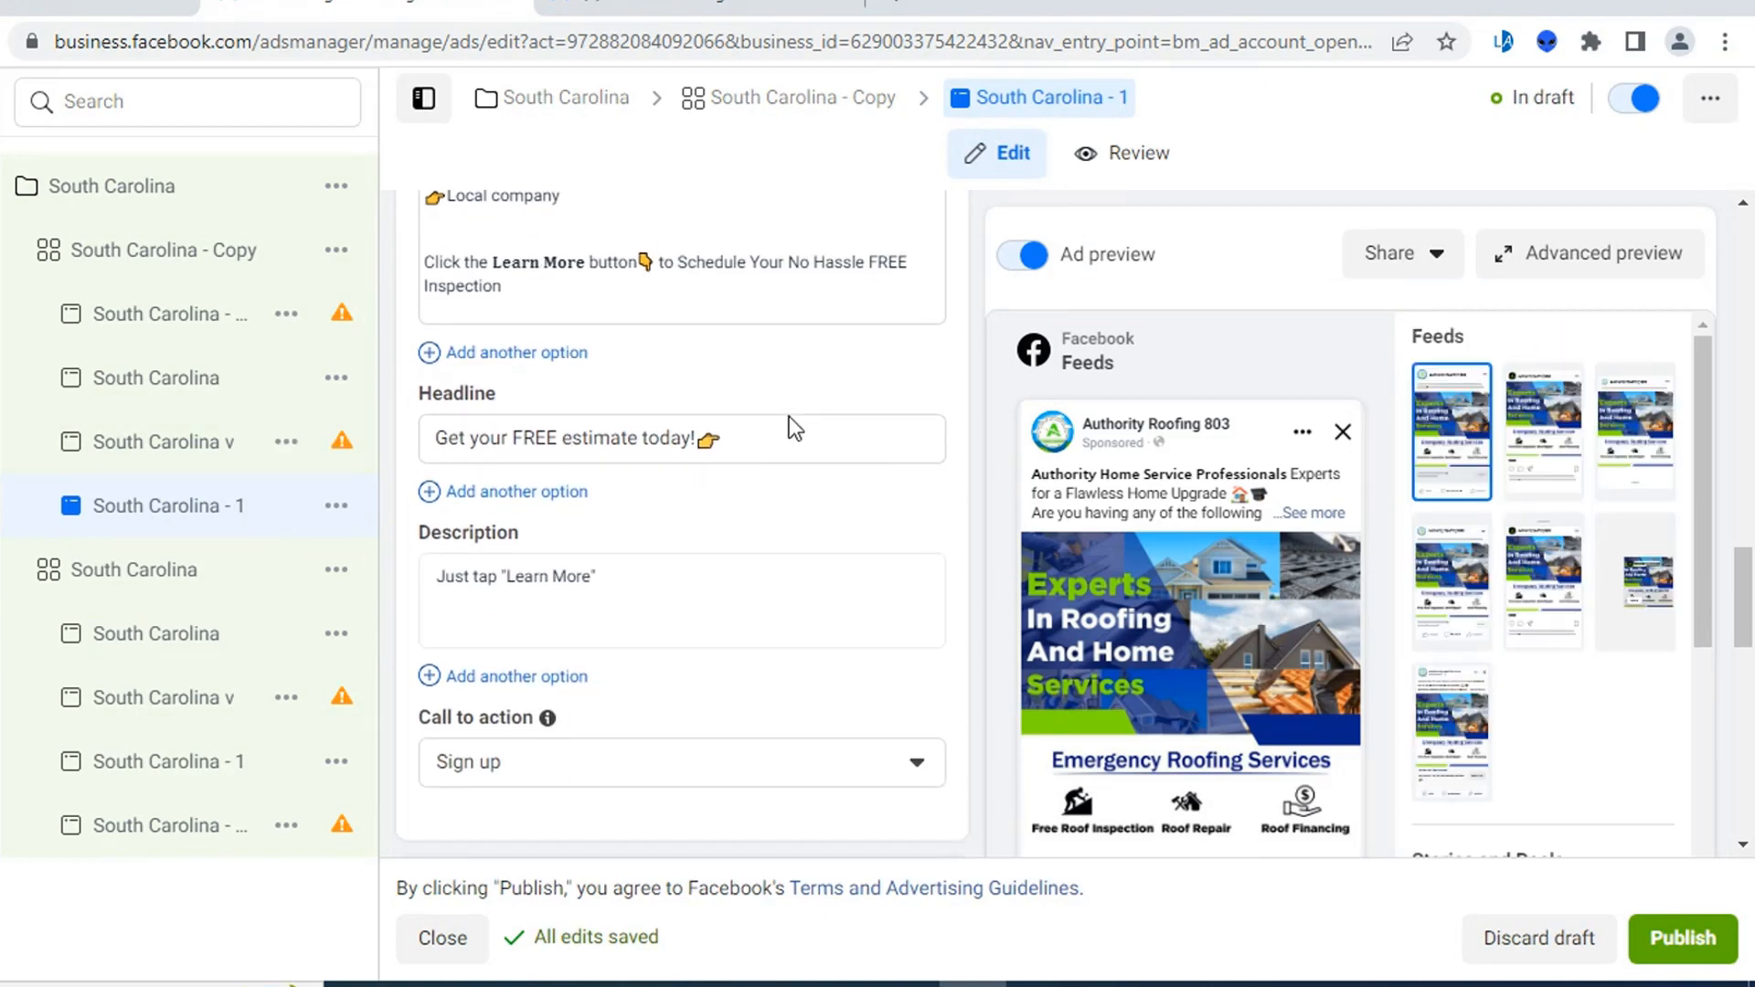
pyautogui.scroll(-2, 841, 394)
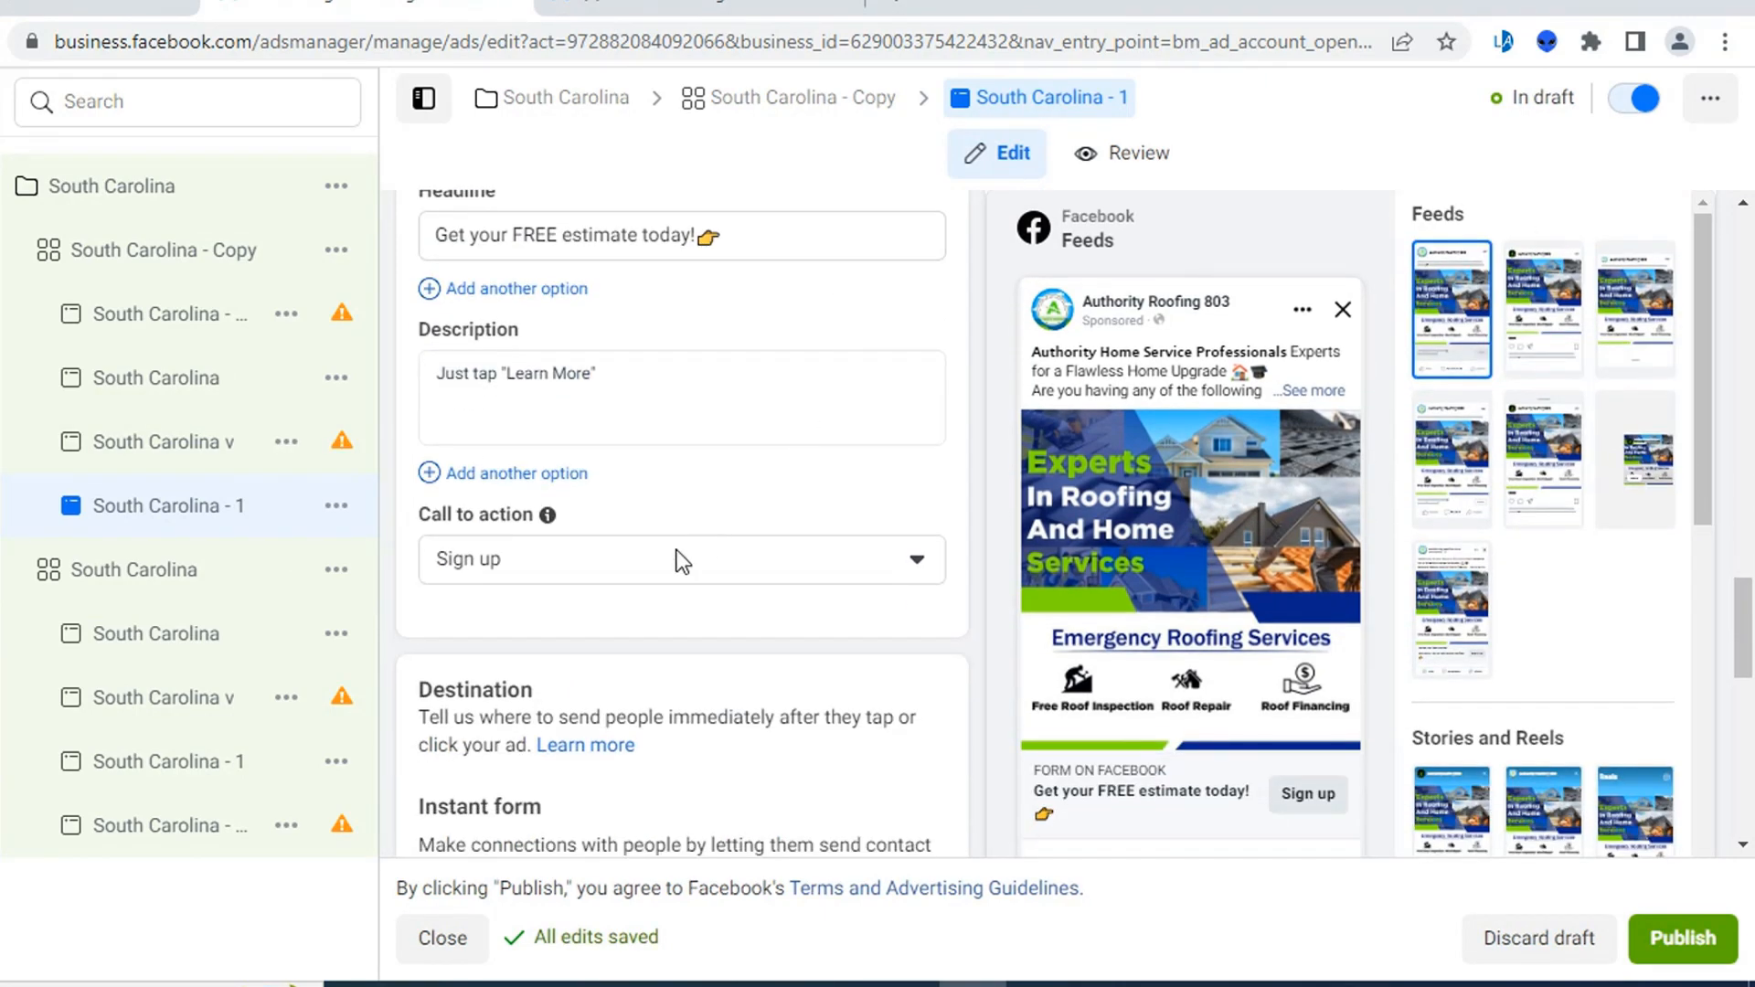
pyautogui.click(651, 559)
pyautogui.click(594, 900)
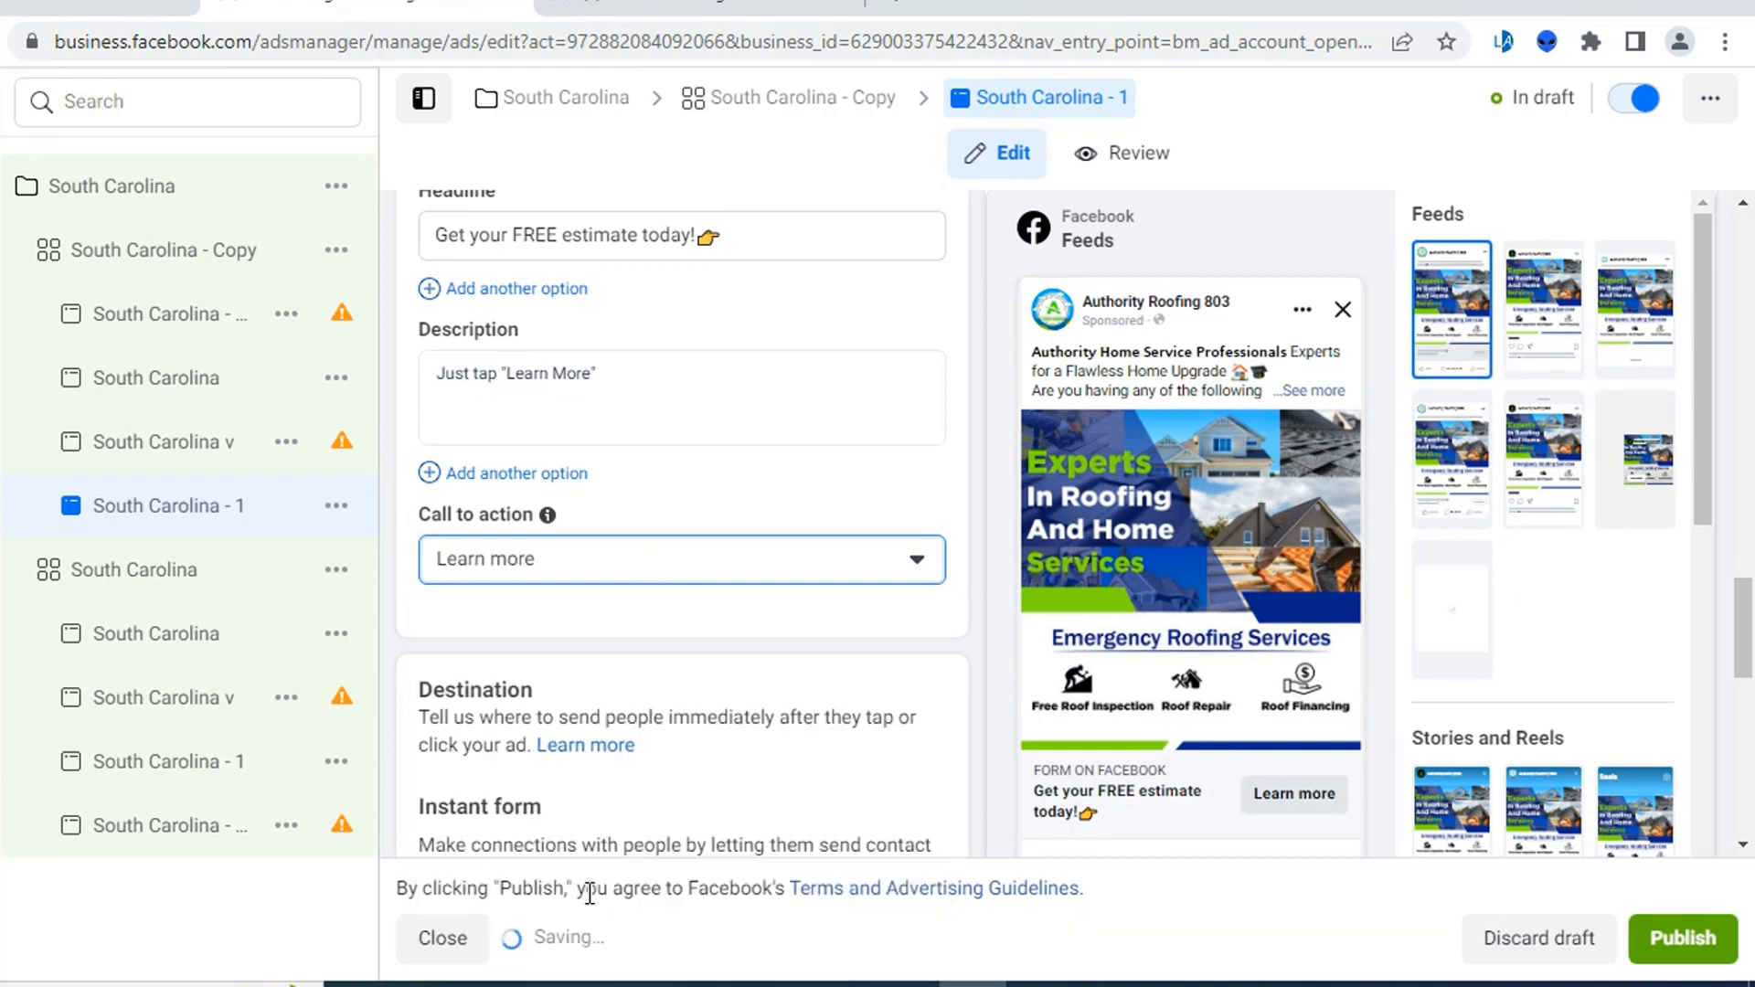
pyautogui.scroll(3, 672, 700)
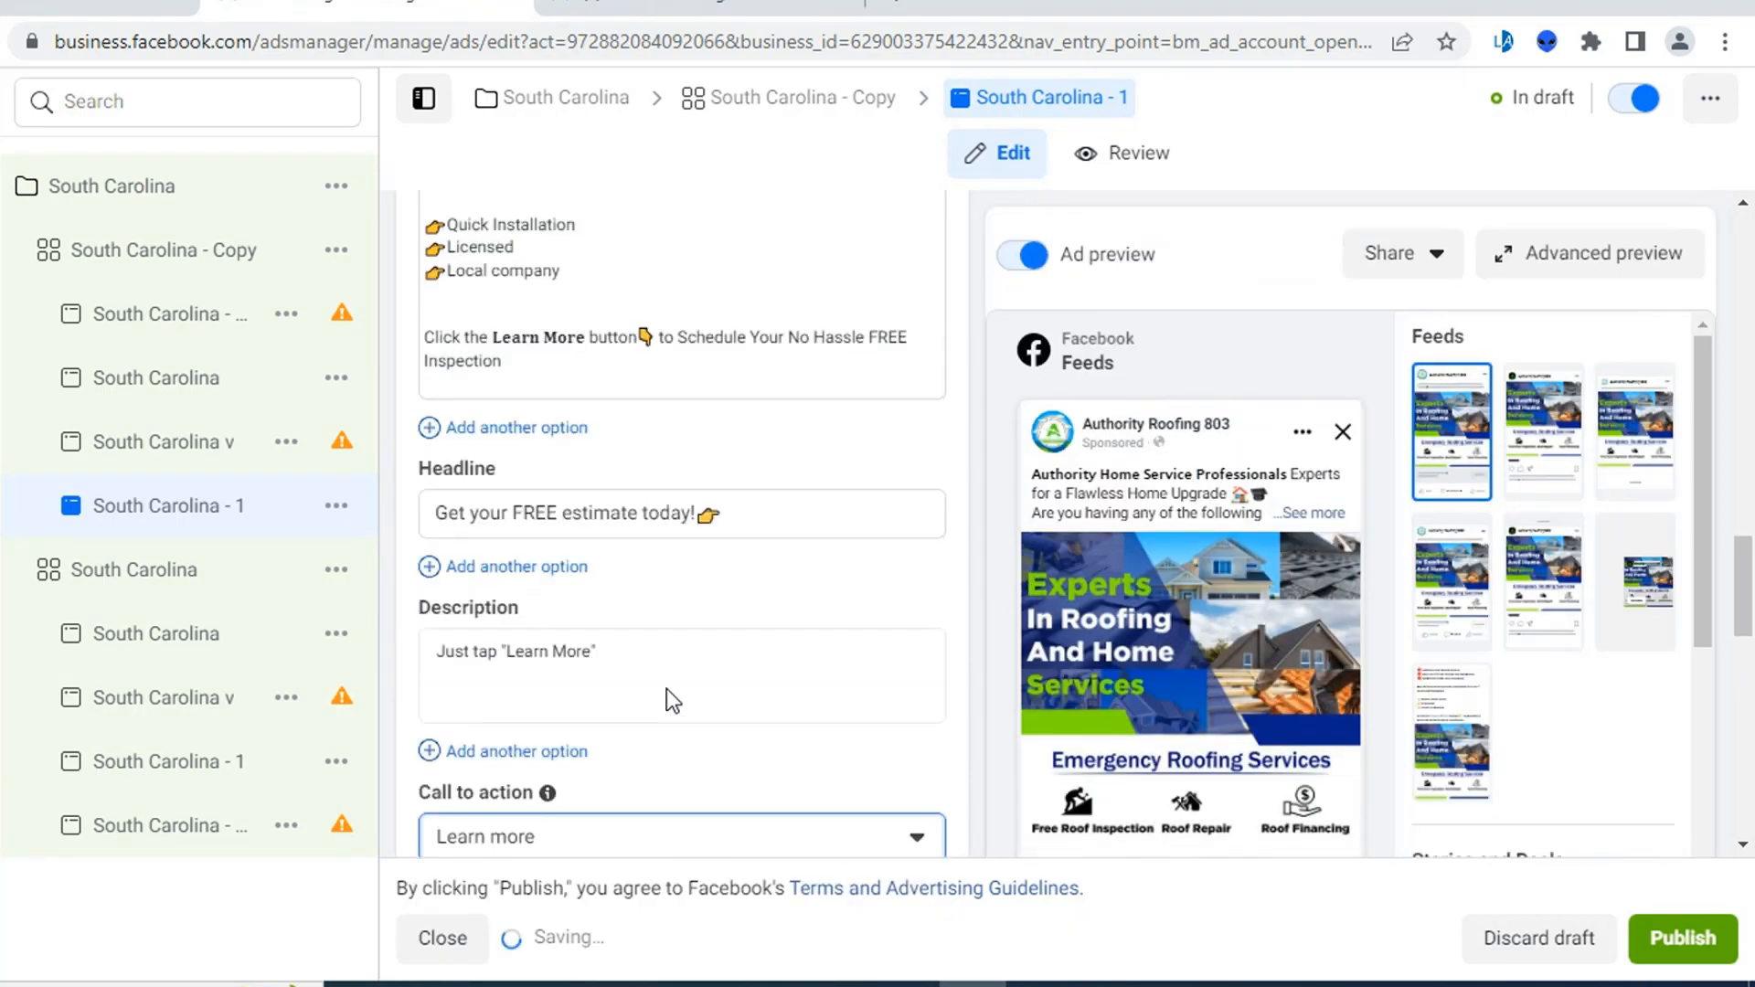
# - Set the call to action of the ad "South Carolina v" in the "South Carolina - Copy" ad set to Learn more
pyautogui.click(191, 448)
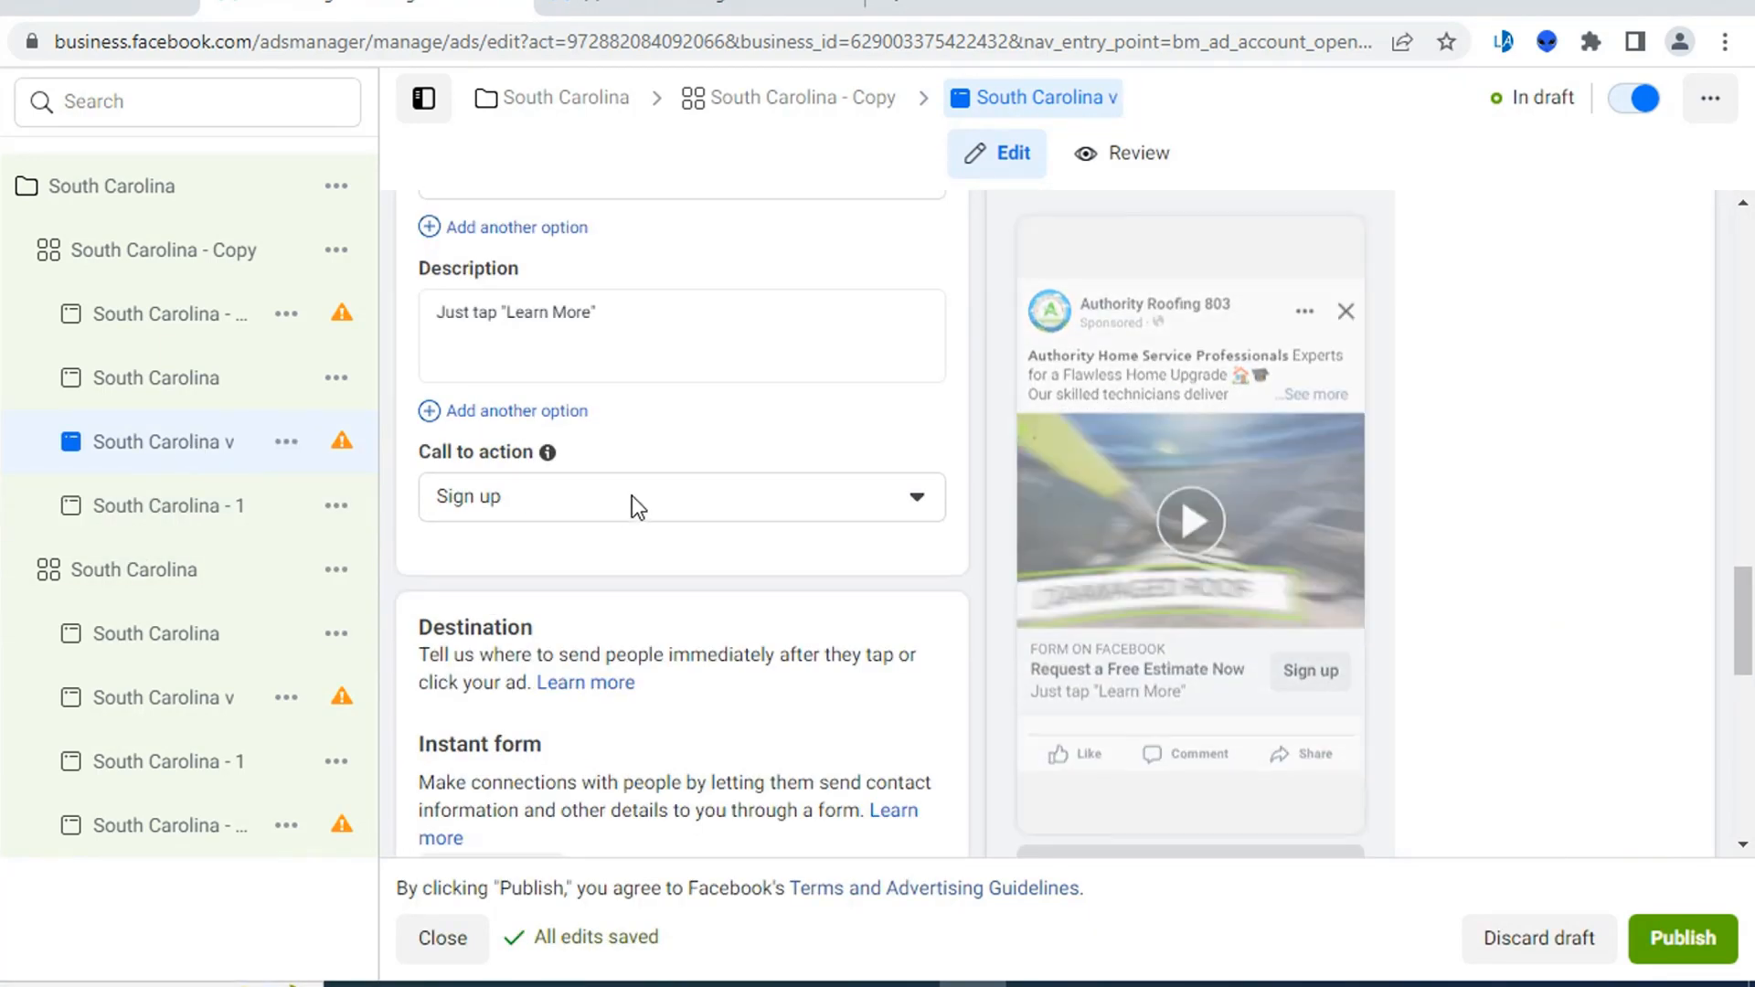
pyautogui.click(632, 496)
pyautogui.click(574, 841)
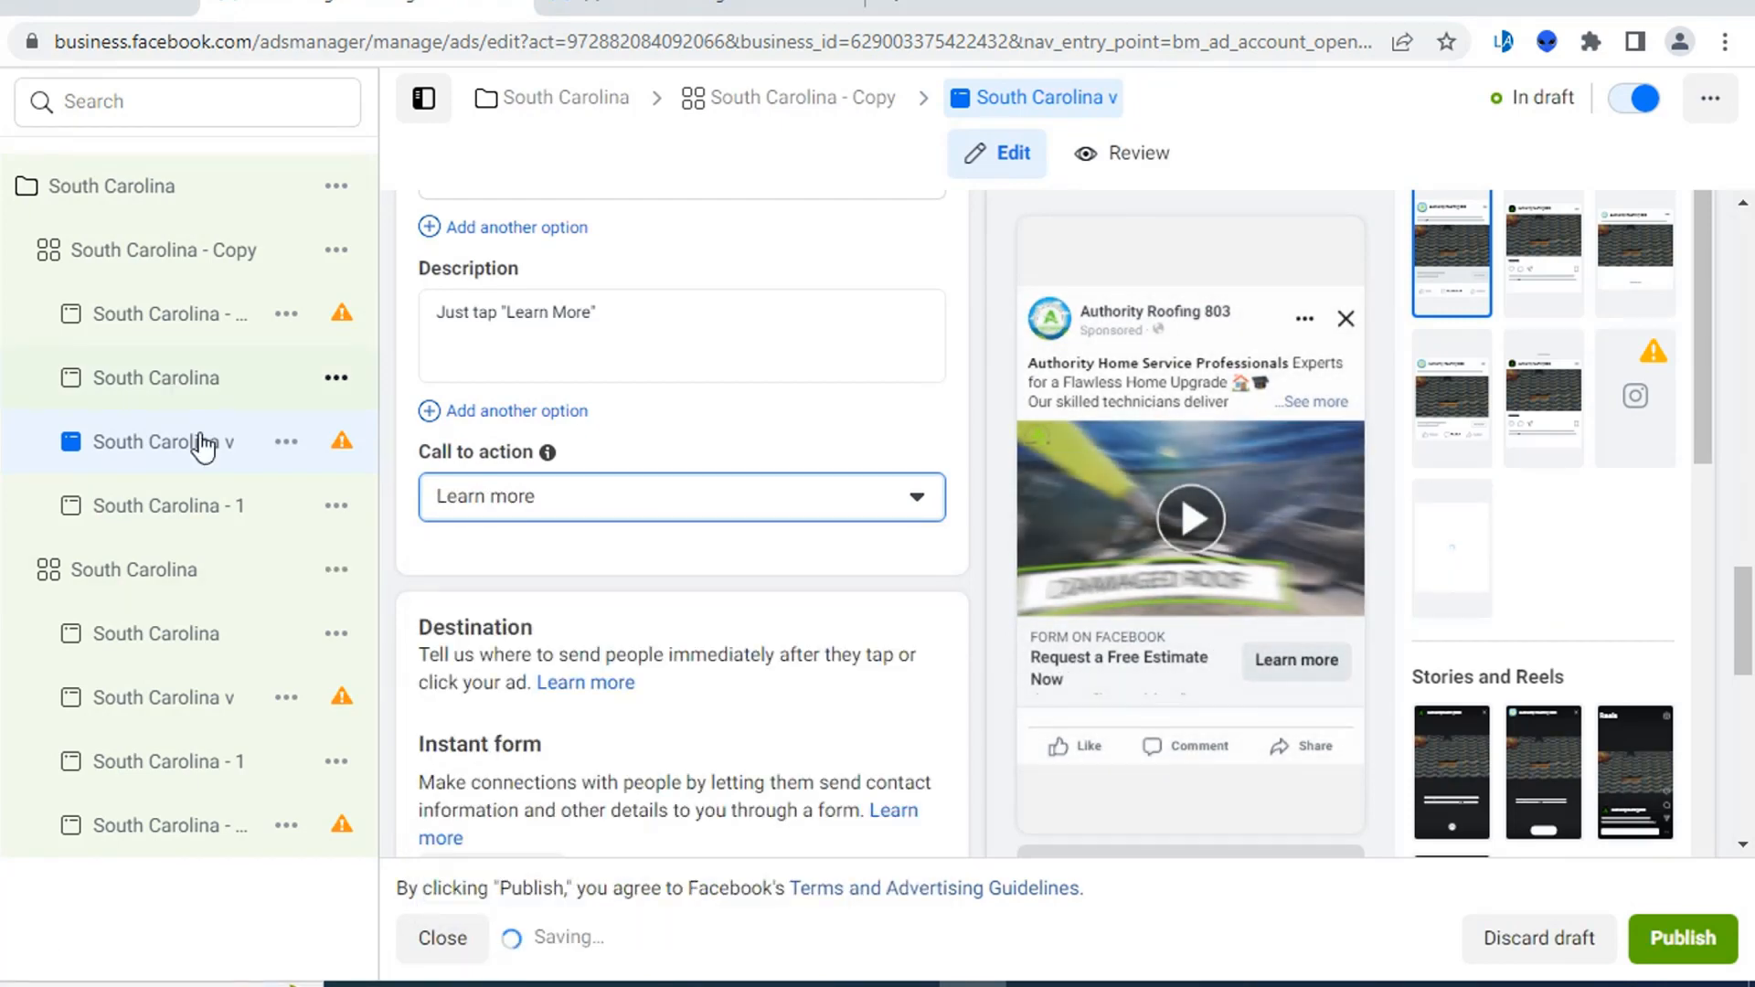
# - Set the call to action of the ad "South Carolina" in the "South Carolina - Copy" ad set to Learn more
pyautogui.click(155, 378)
pyautogui.click(674, 502)
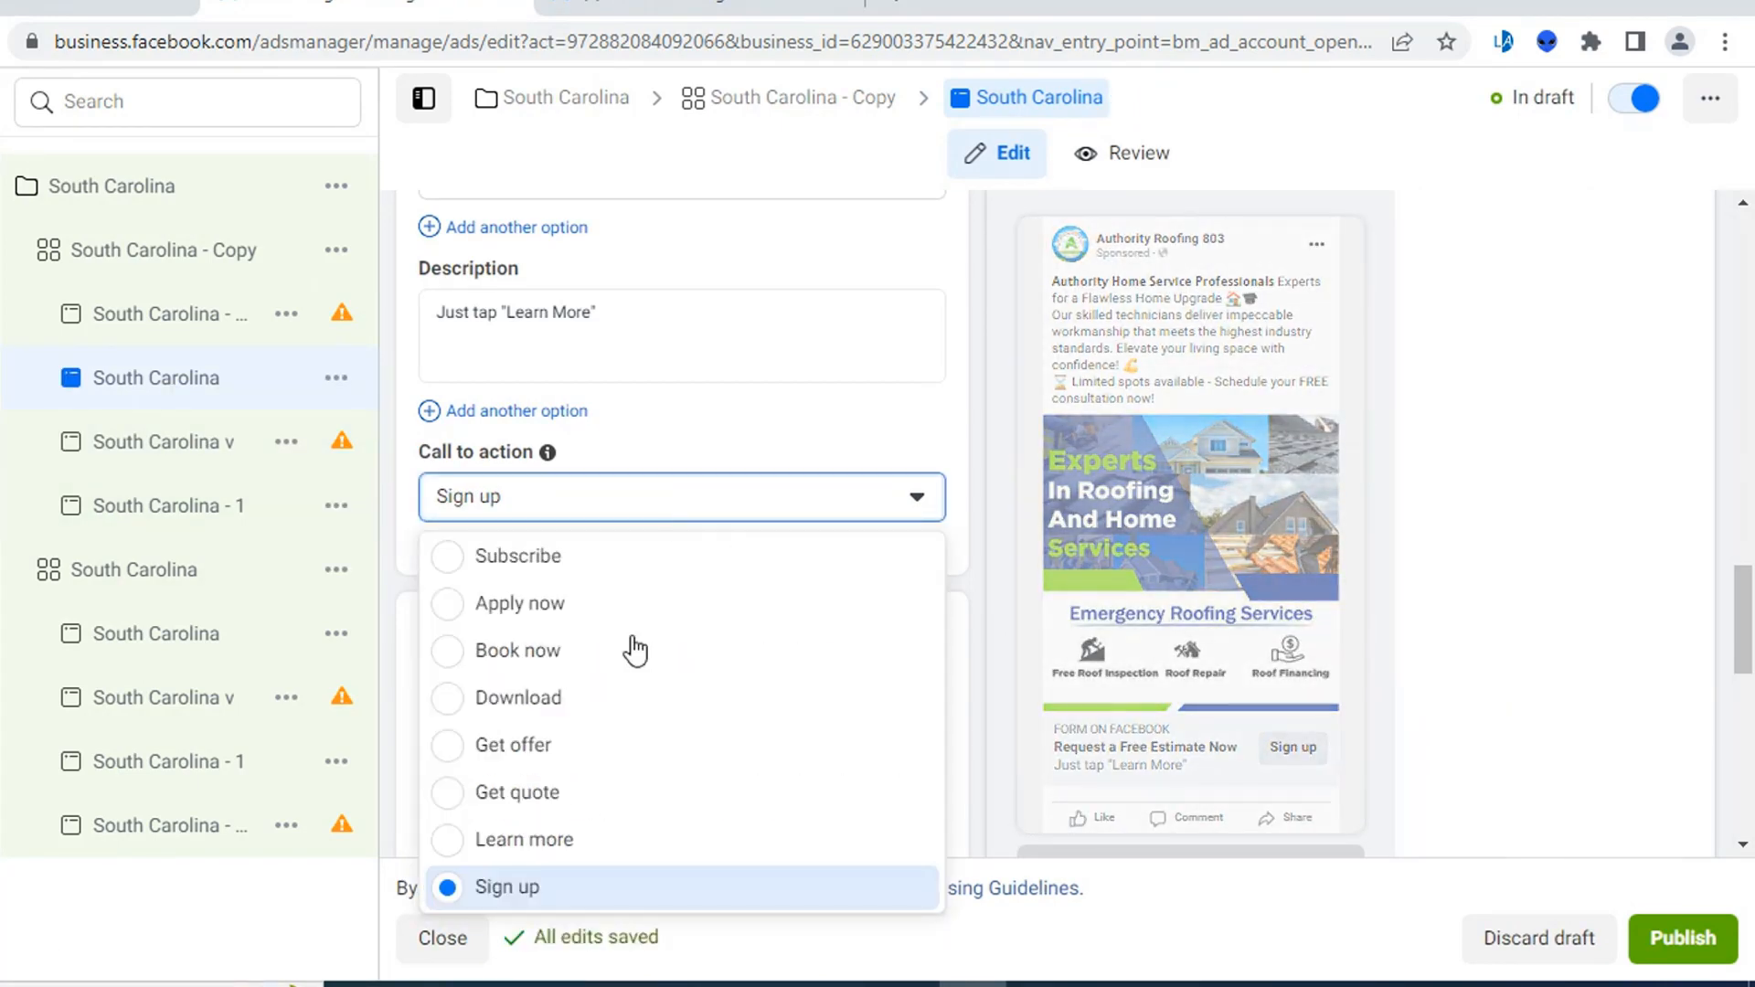
pyautogui.click(574, 841)
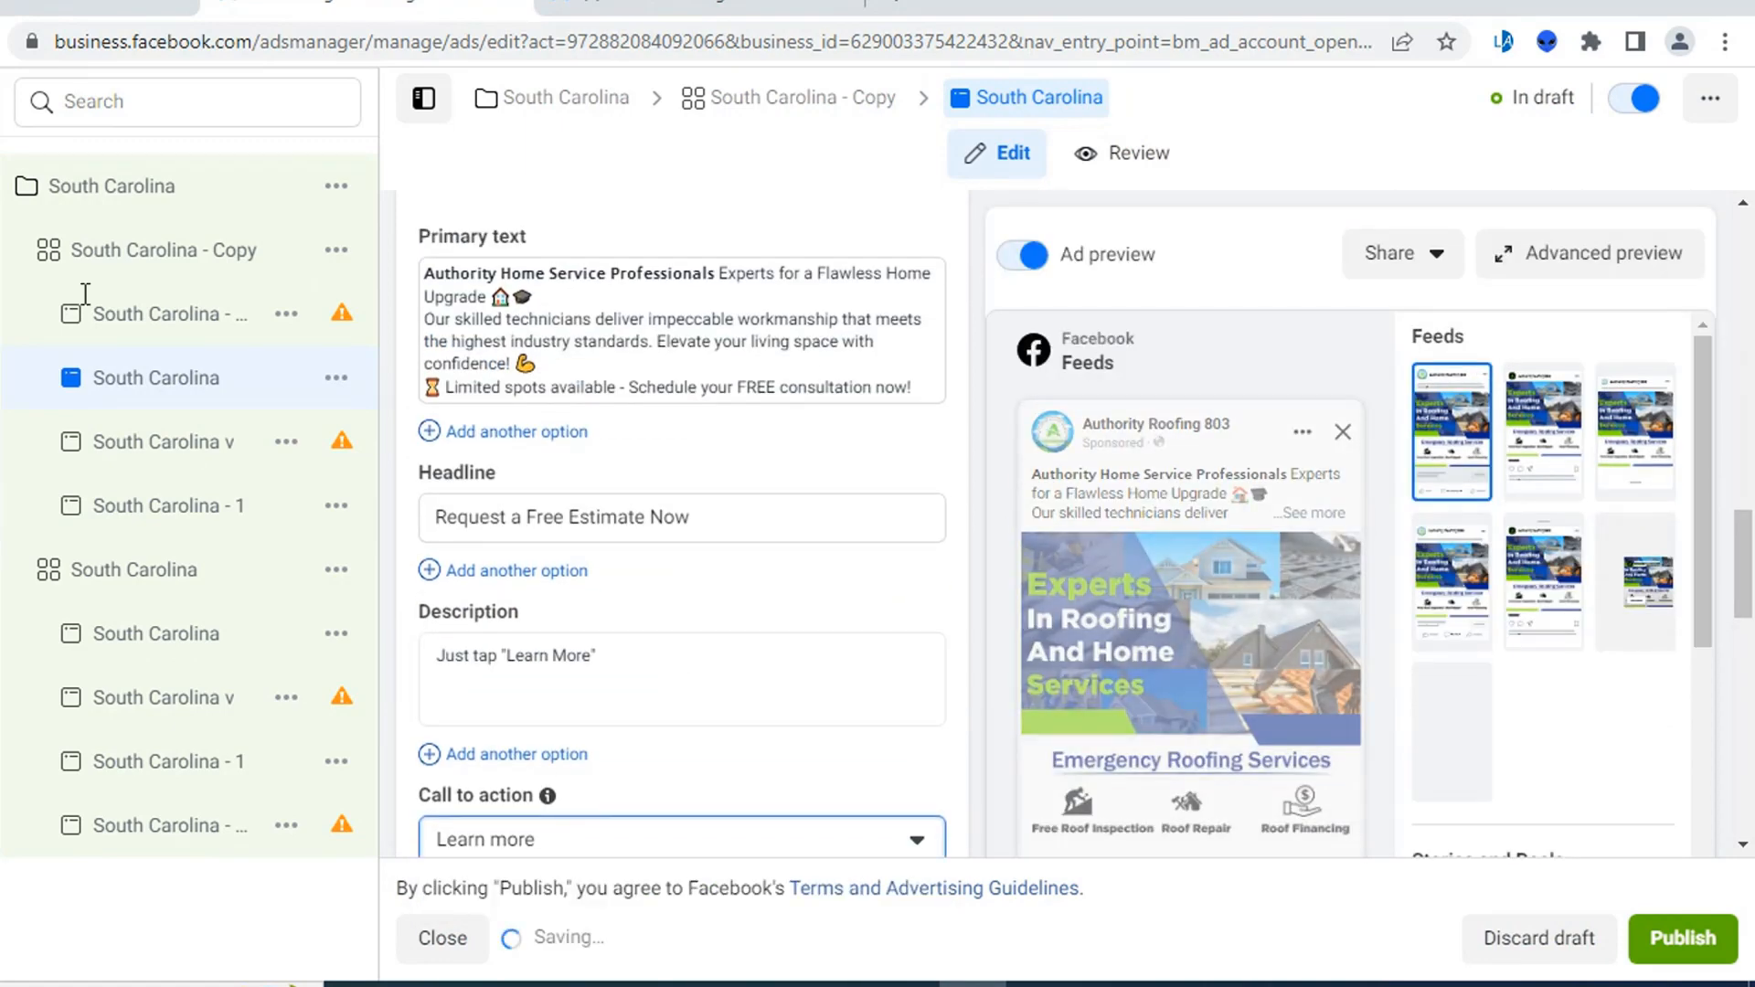
# - In the "South Carolina - Copy" ad set, set the call to action of the ad "South Carolina - 1 - Copy" to Learn more
pyautogui.click(173, 321)
pyautogui.scroll(-6, 967, 583)
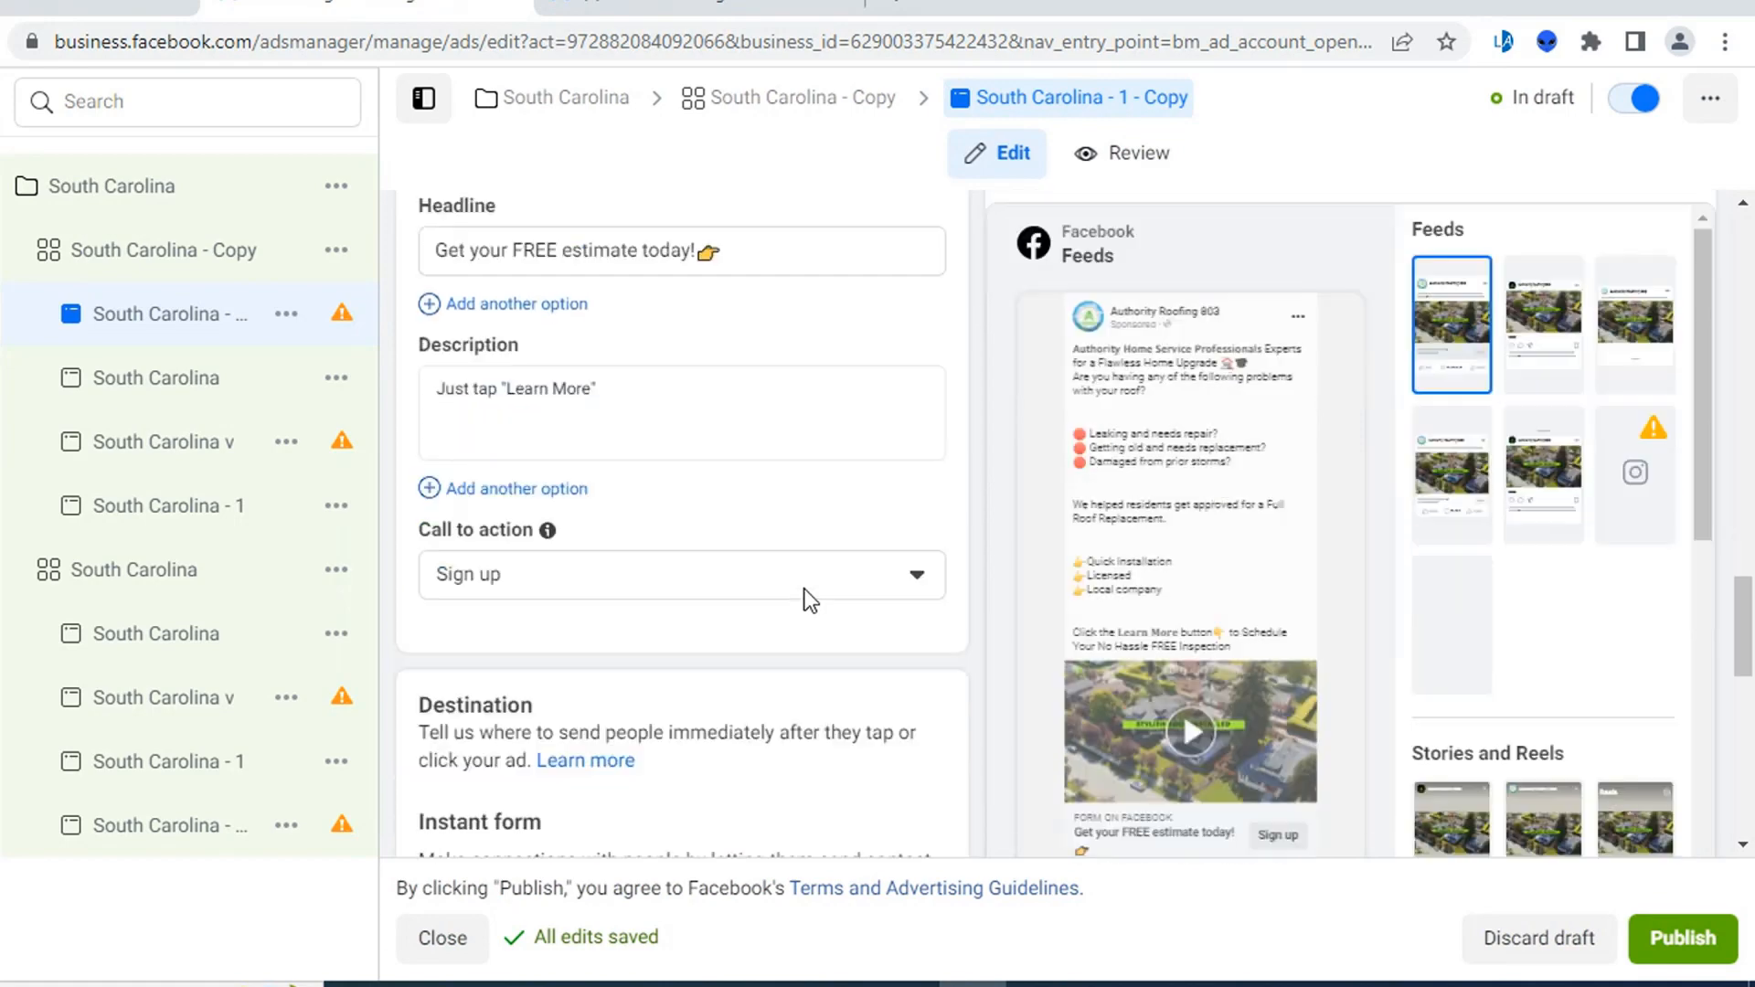
pyautogui.scroll(-2, 809, 601)
pyautogui.click(651, 422)
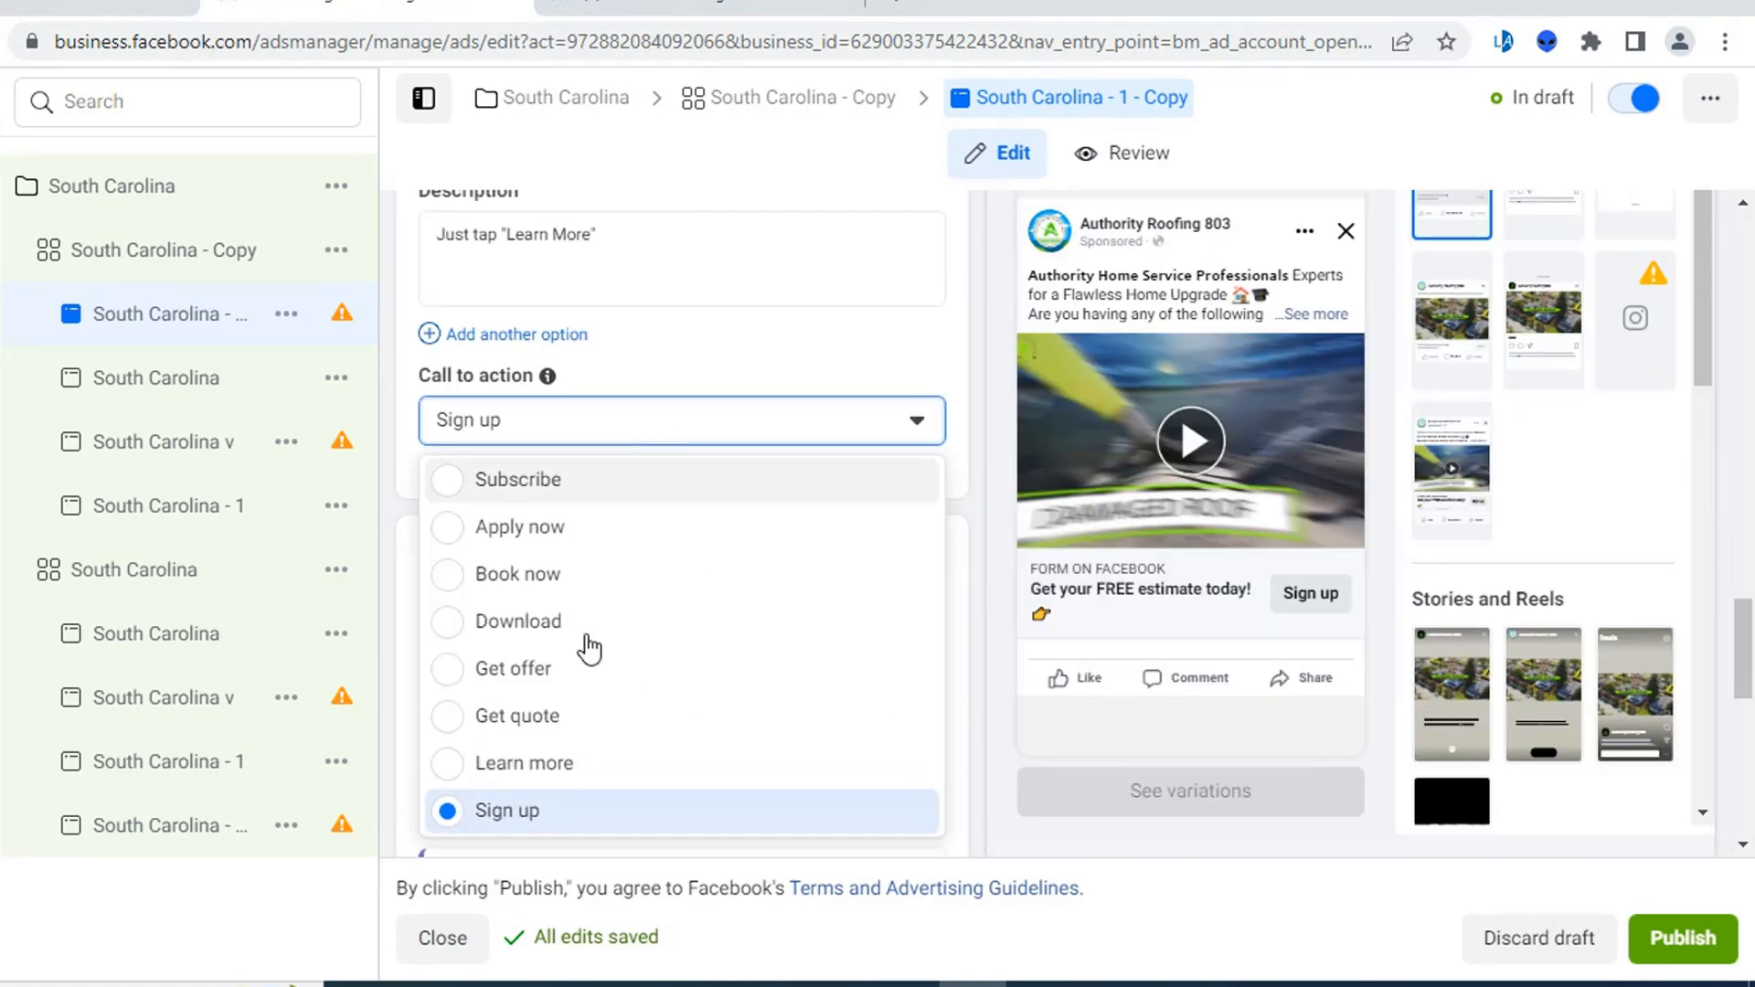
pyautogui.click(574, 765)
# - Review the media, primary text, instant form and tracking sections of the ad "South Carolina - 1 - Copy"
pyautogui.scroll(5, 869, 646)
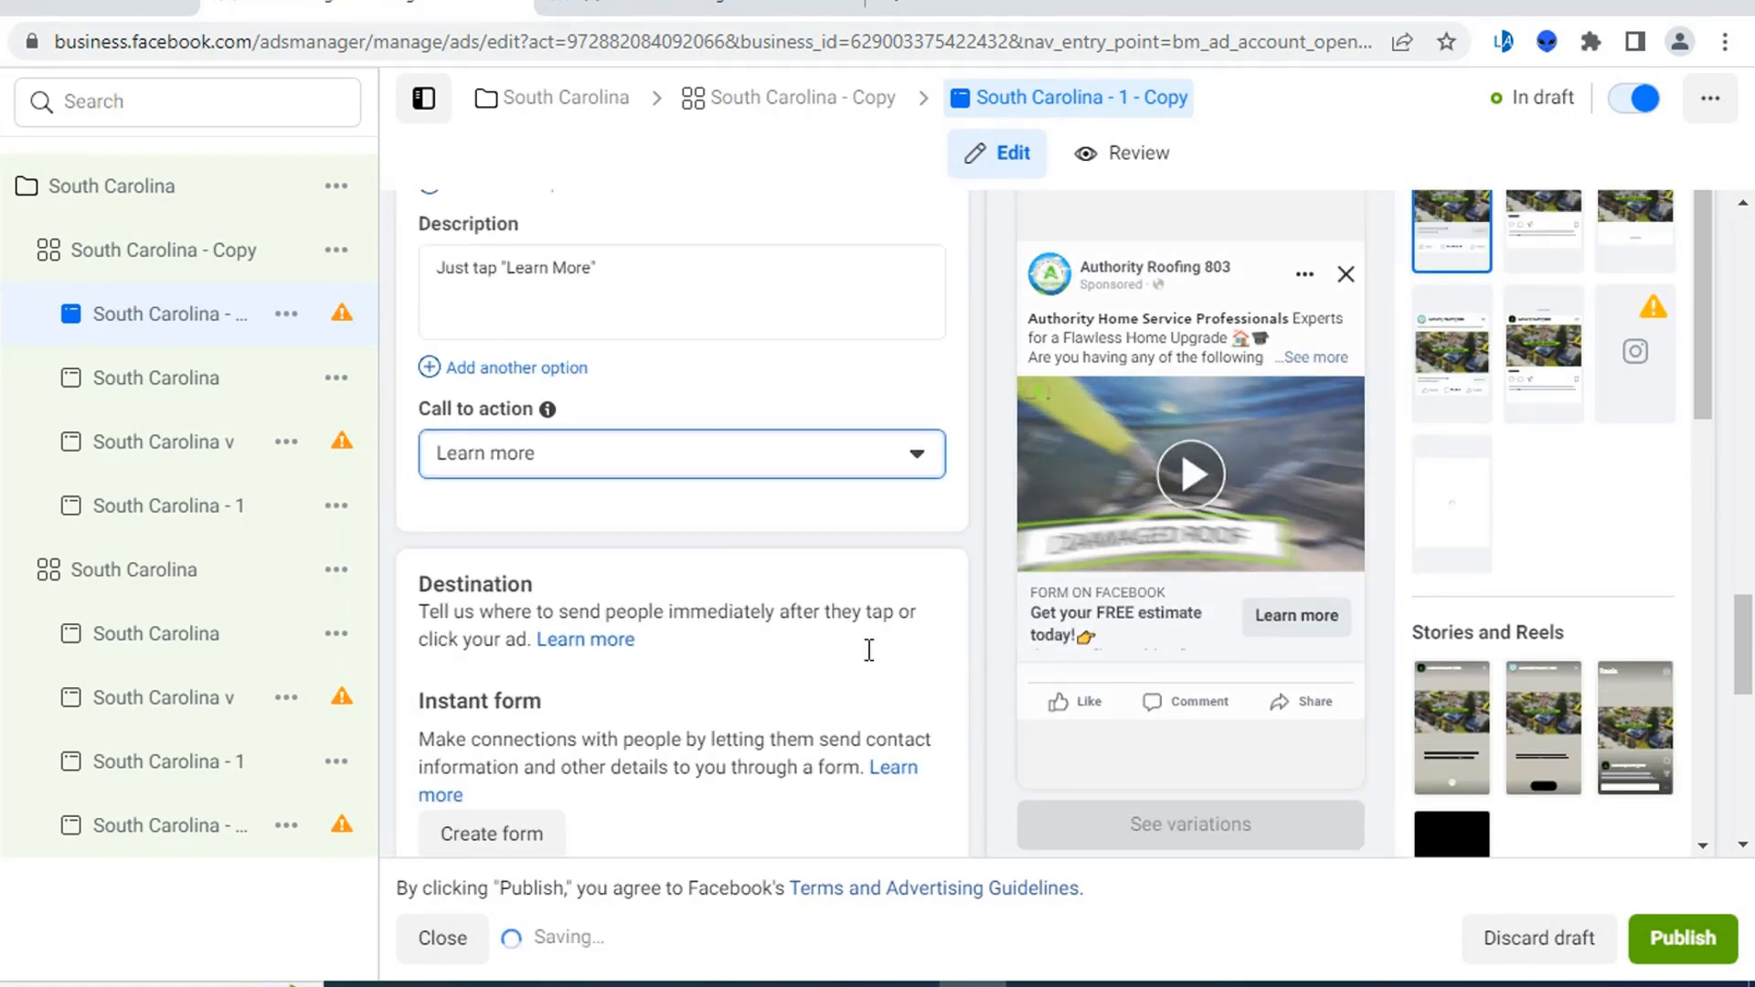
pyautogui.scroll(6, 832, 584)
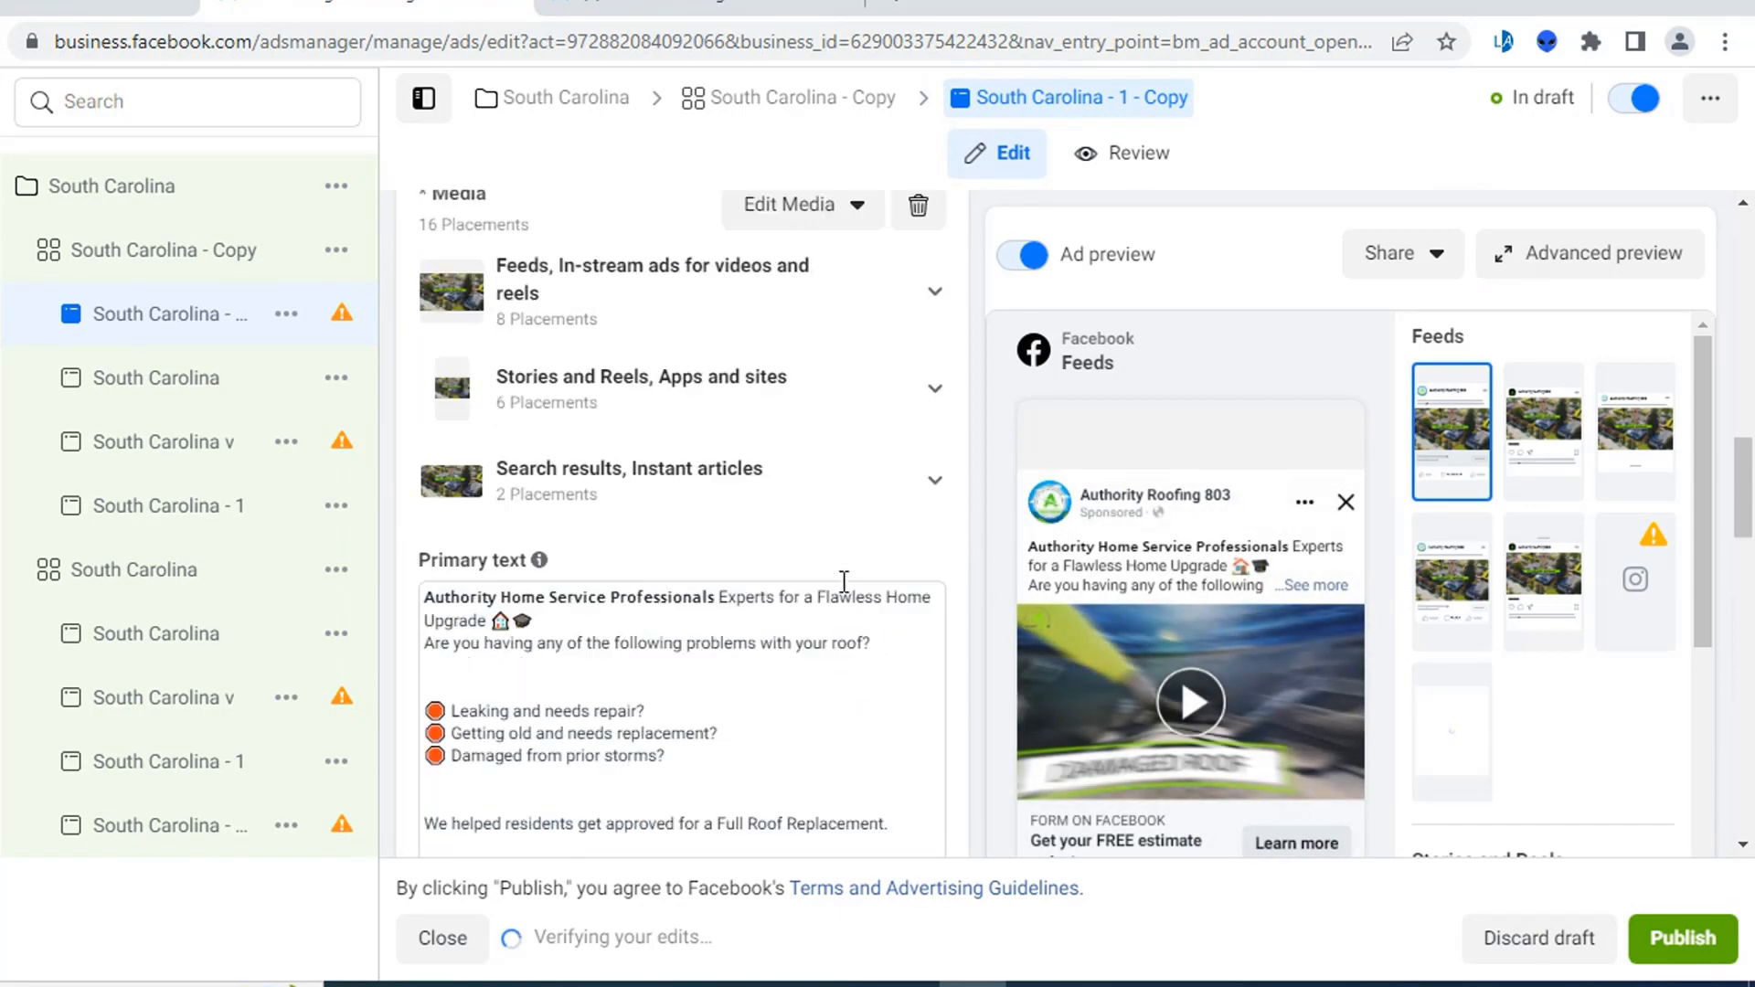
pyautogui.scroll(-5, 814, 585)
pyautogui.scroll(-10, 814, 579)
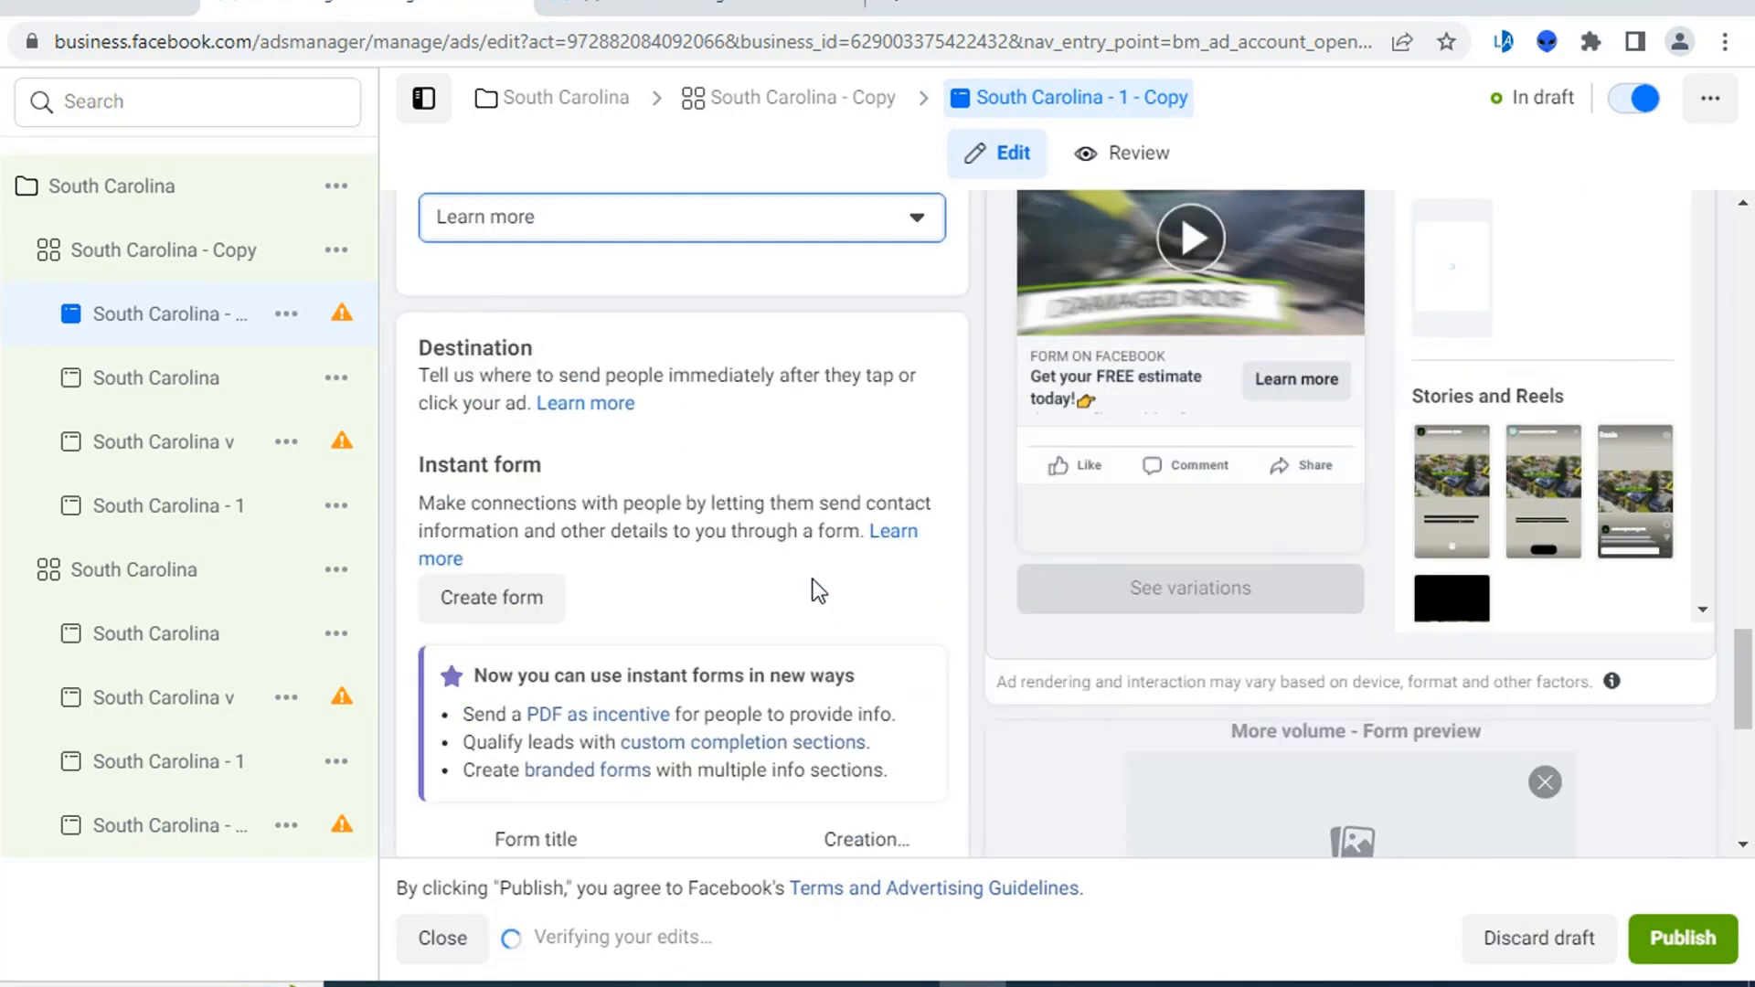
pyautogui.scroll(-7, 815, 579)
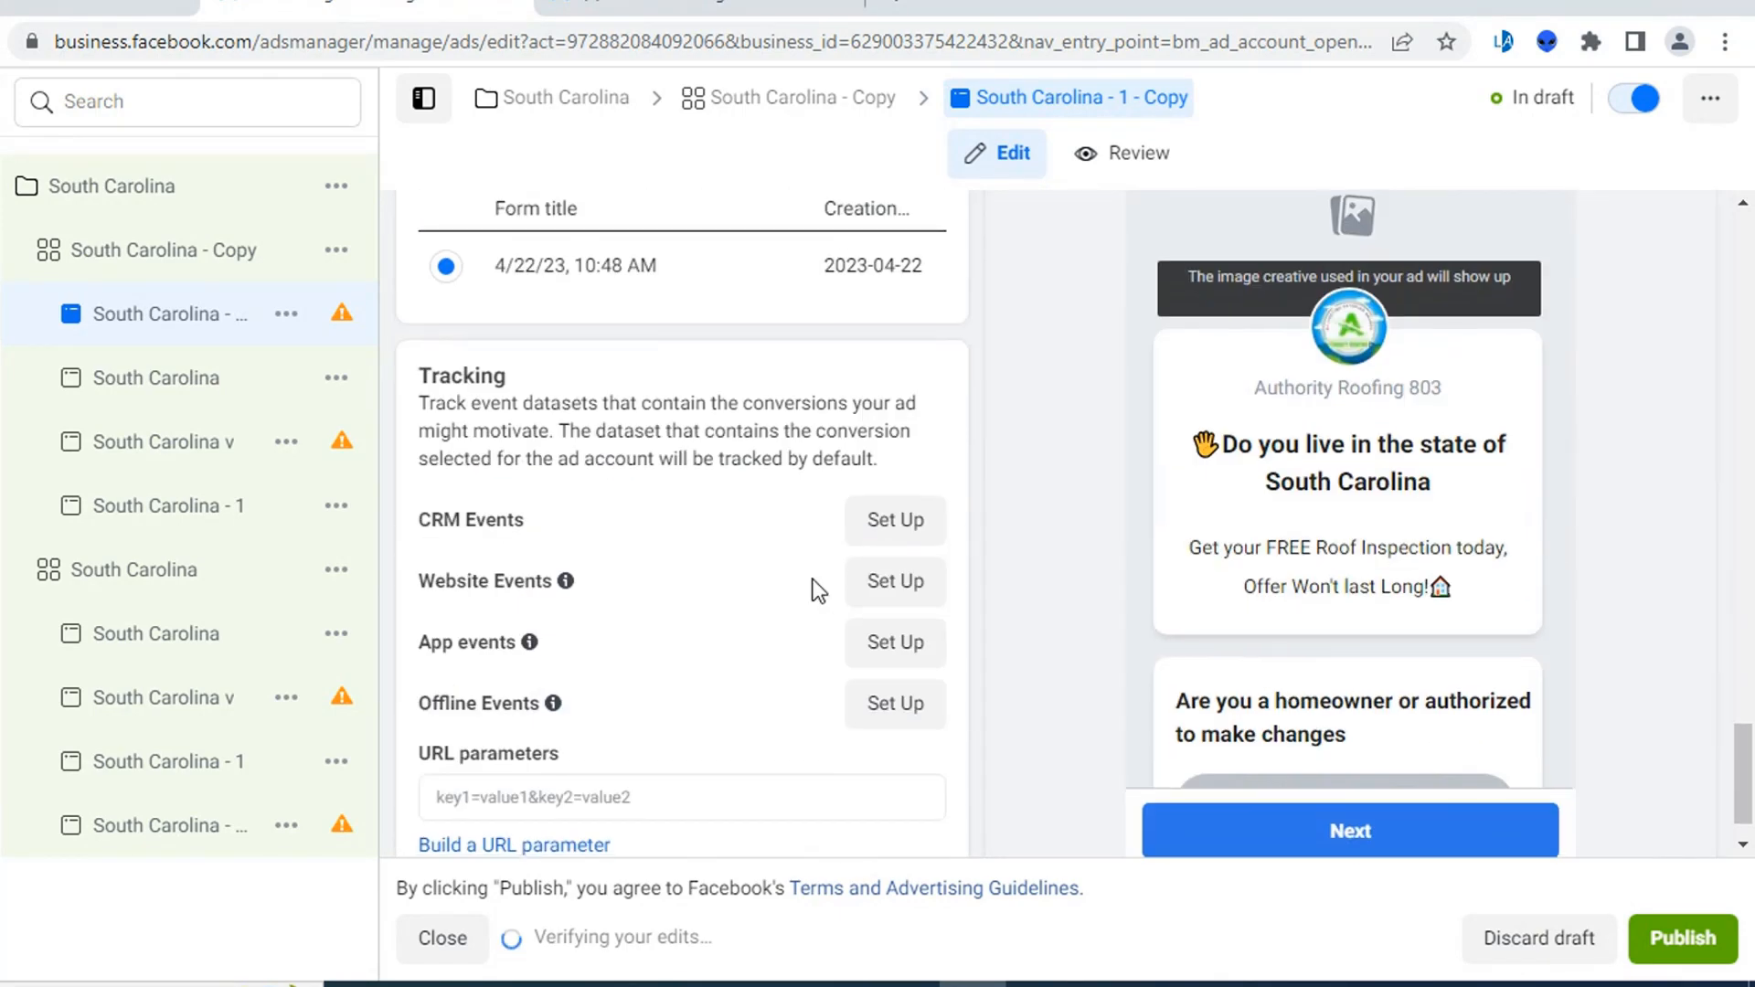
pyautogui.scroll(3, 824, 585)
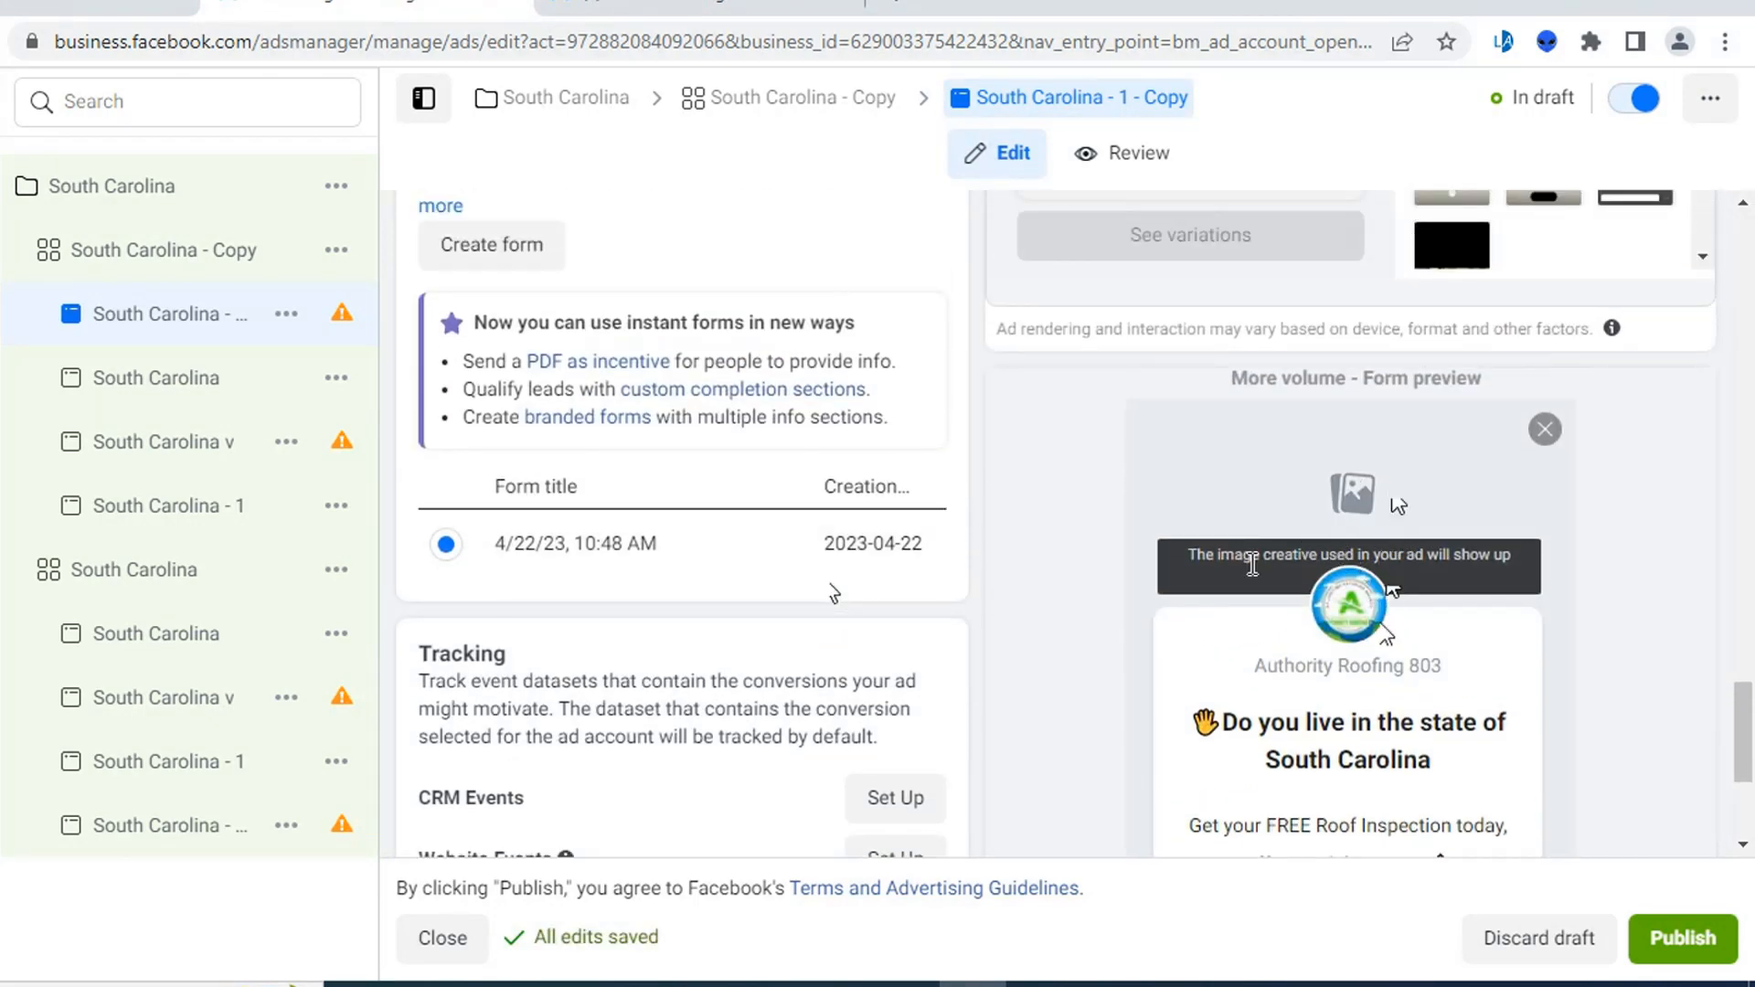
pyautogui.scroll(6, 777, 416)
pyautogui.scroll(-3, 779, 425)
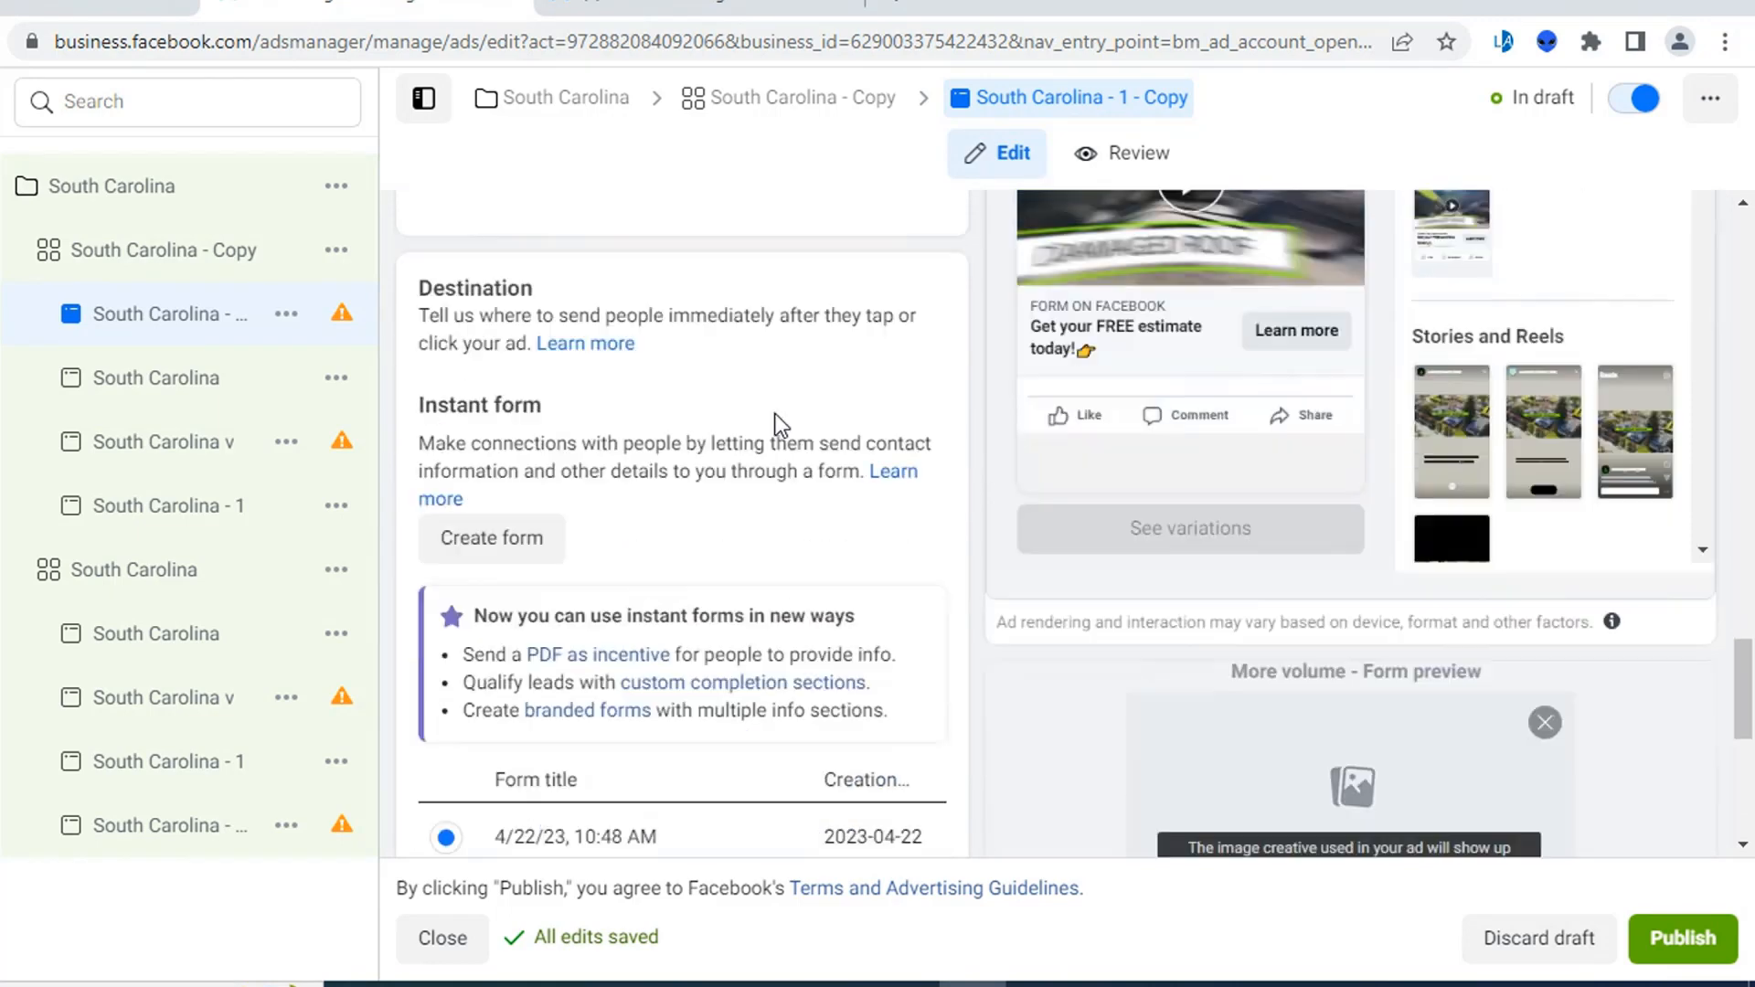
pyautogui.scroll(-3, 777, 425)
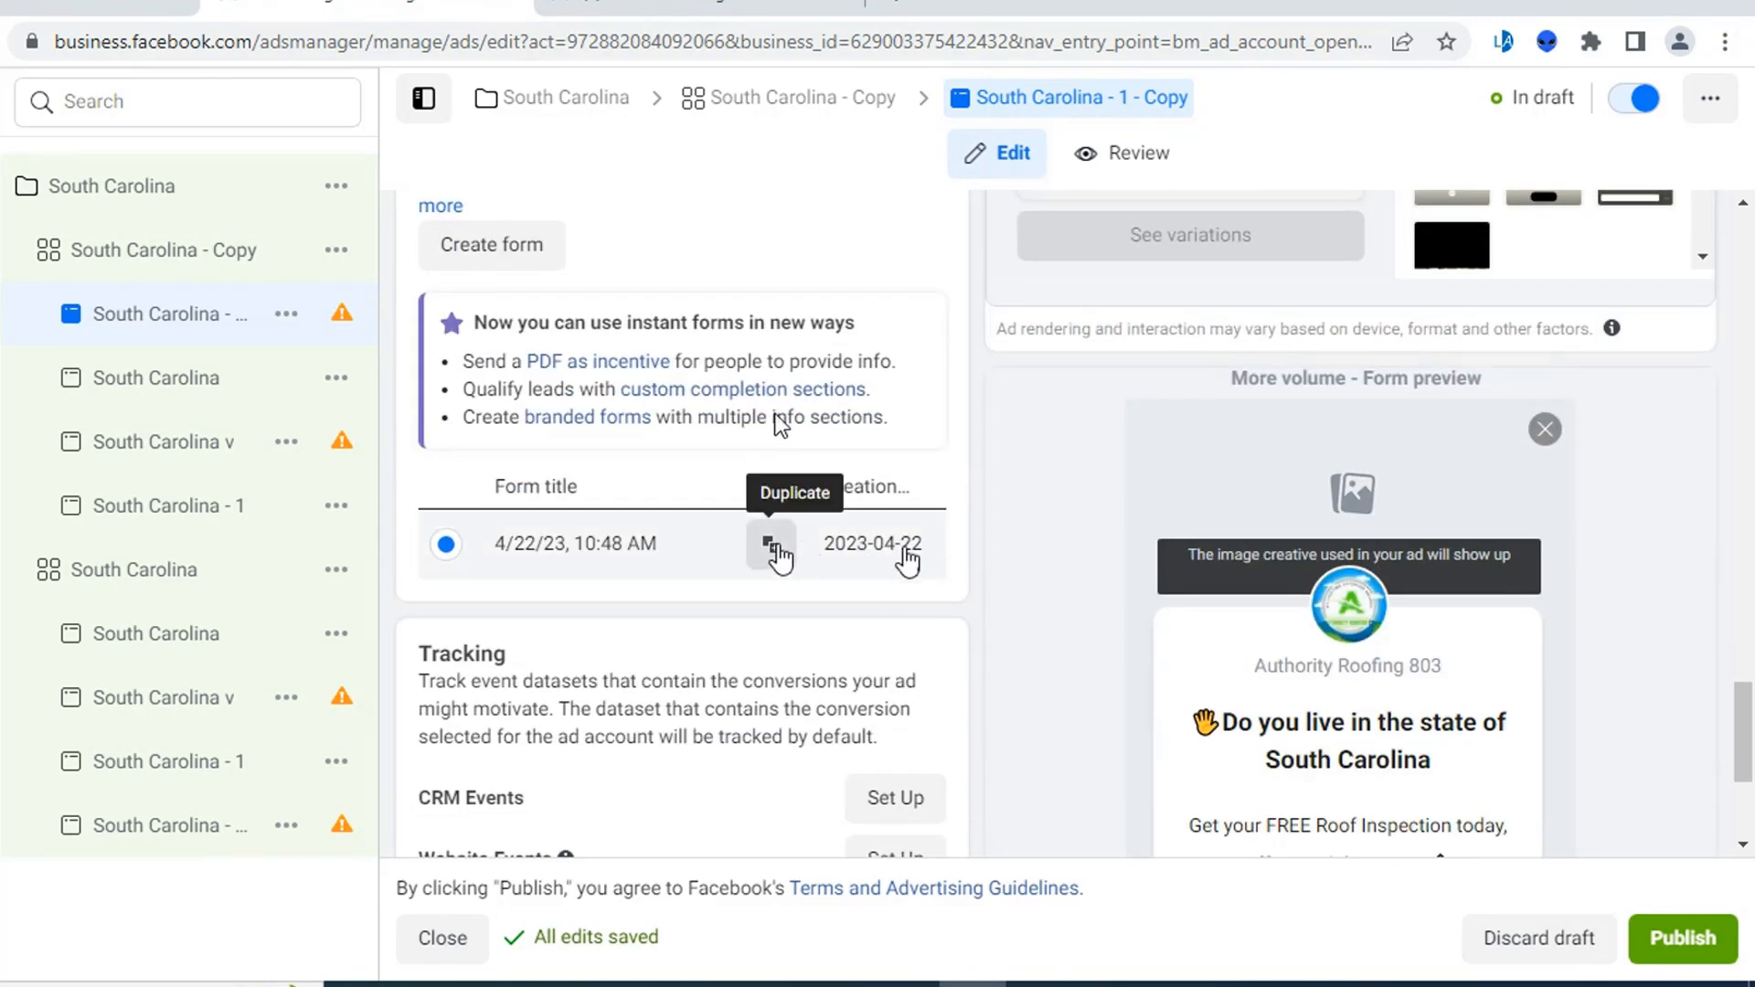
# - Duplicate the instant form "4/22/23, 10:48 AM" and open the intro settings of the duplicate
pyautogui.click(770, 545)
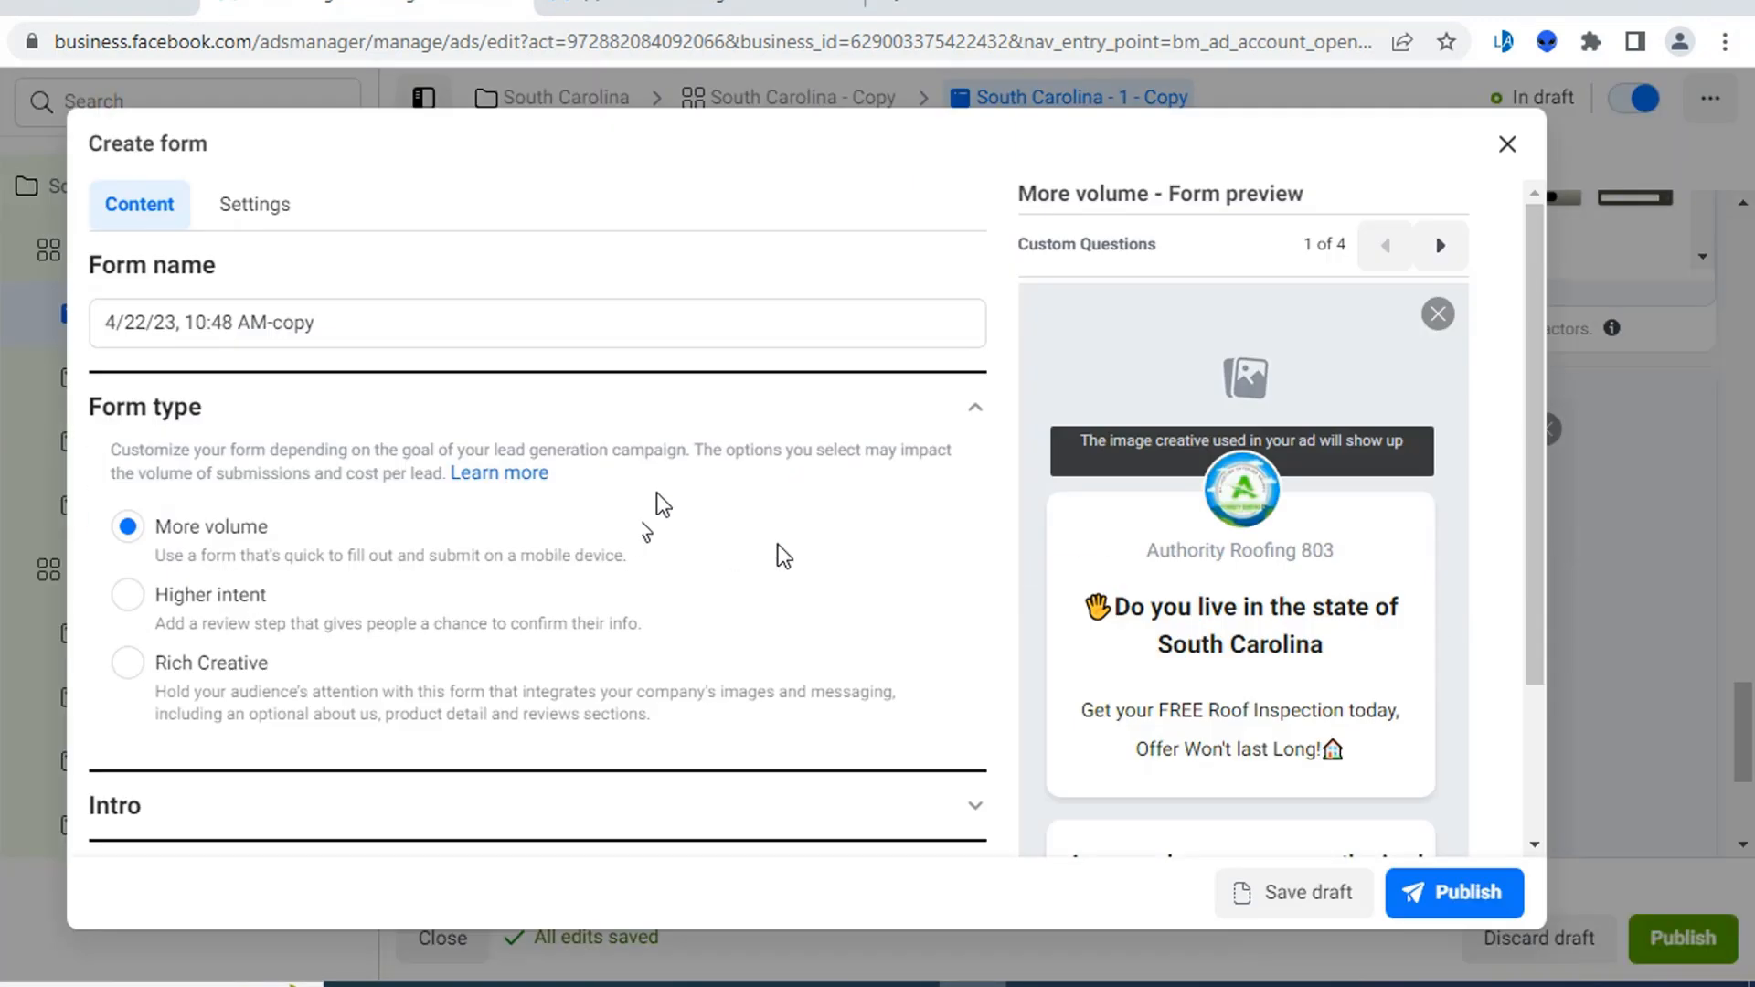
pyautogui.scroll(-2, 660, 503)
pyautogui.scroll(2, 664, 504)
pyautogui.scroll(-2, 672, 492)
pyautogui.click(736, 608)
pyautogui.scroll(-3, 686, 530)
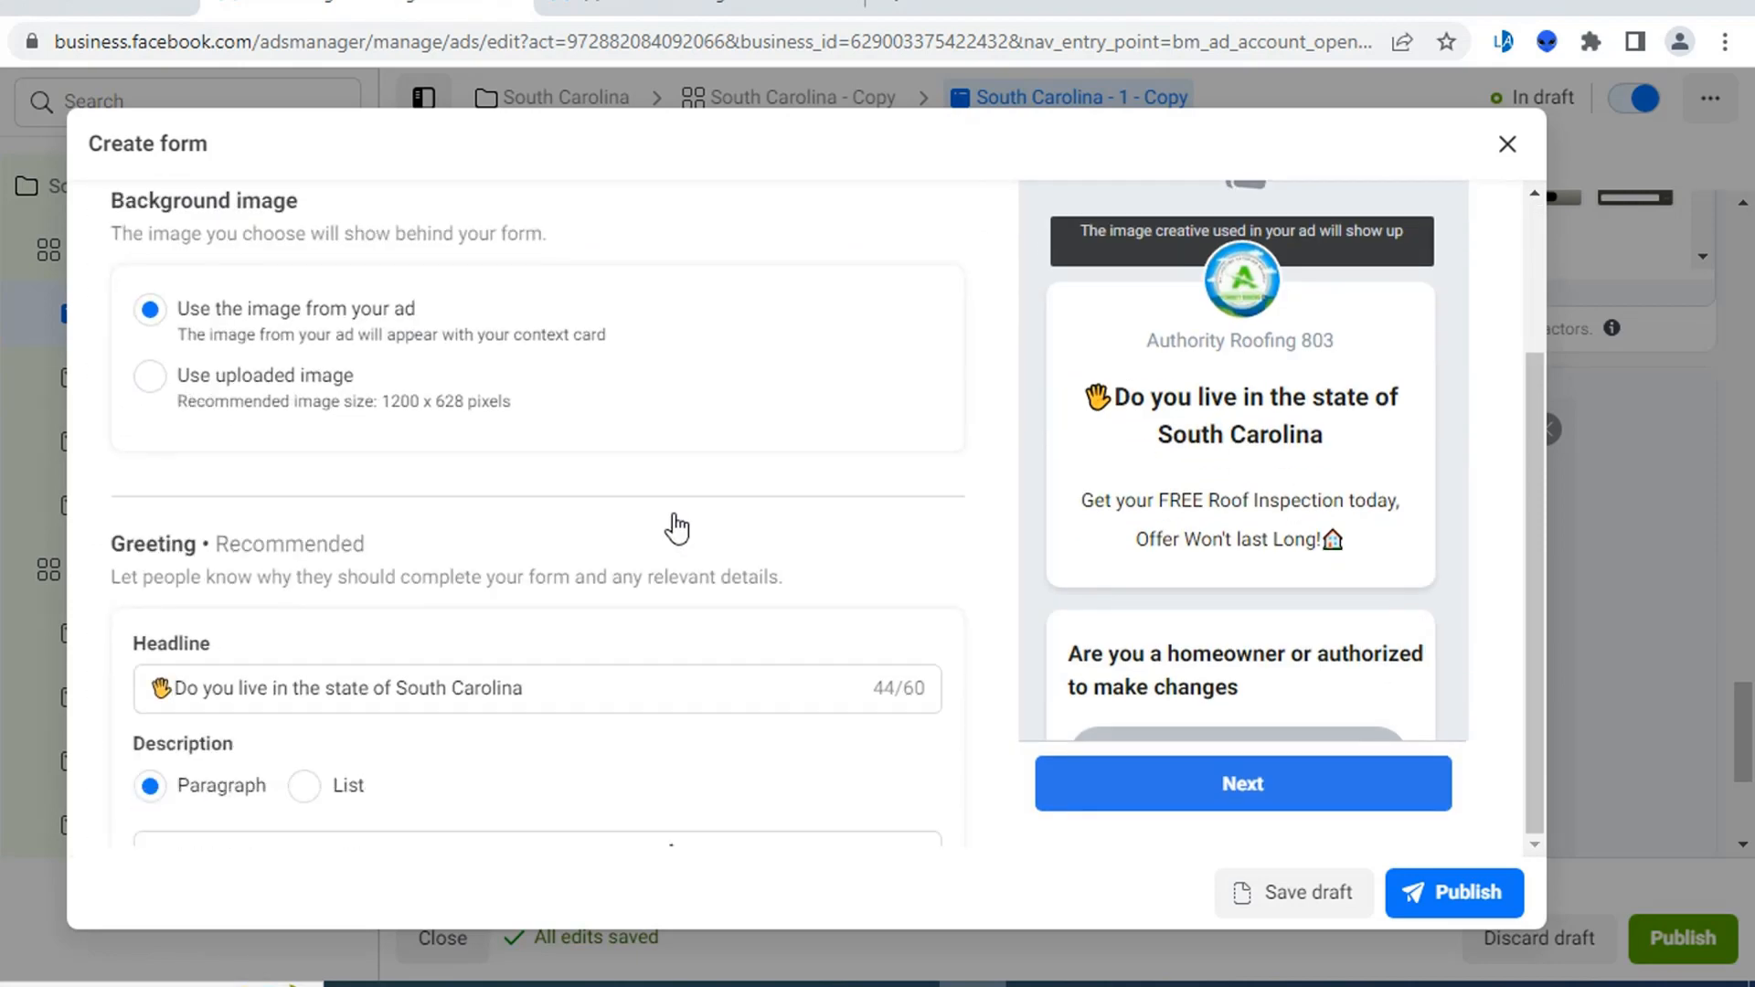
pyautogui.scroll(2, 152, 373)
pyautogui.click(151, 356)
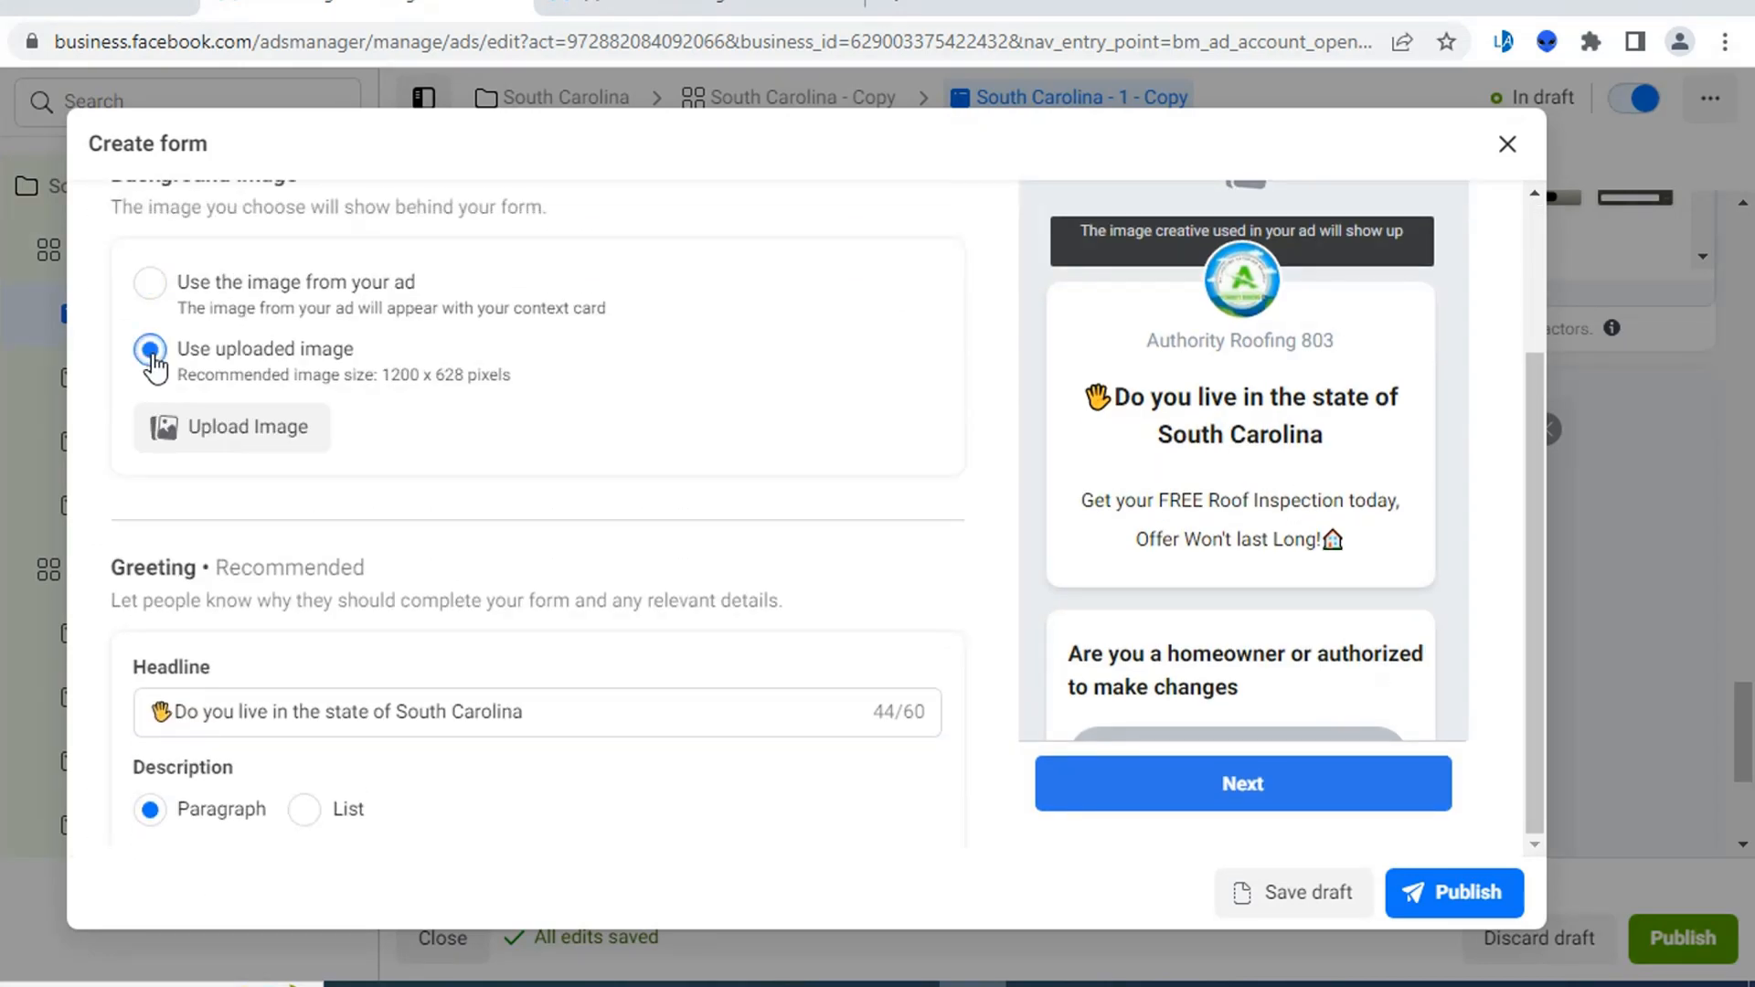
pyautogui.click(238, 427)
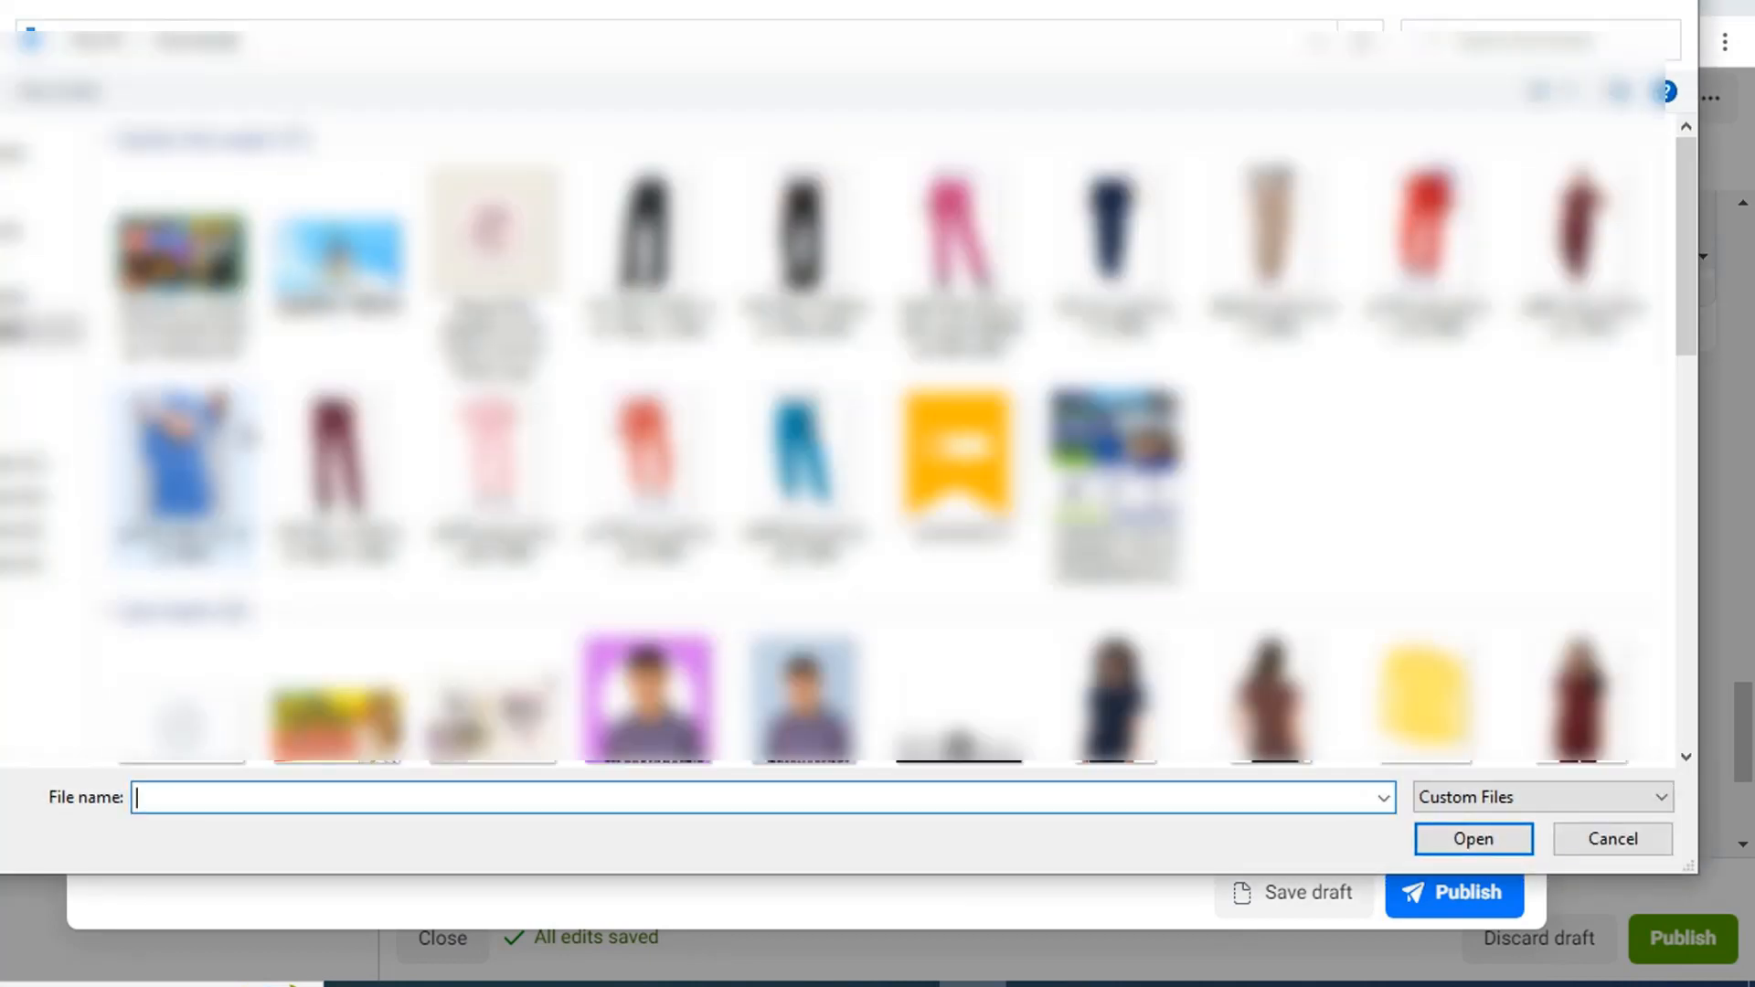
pyautogui.click(1184, 525)
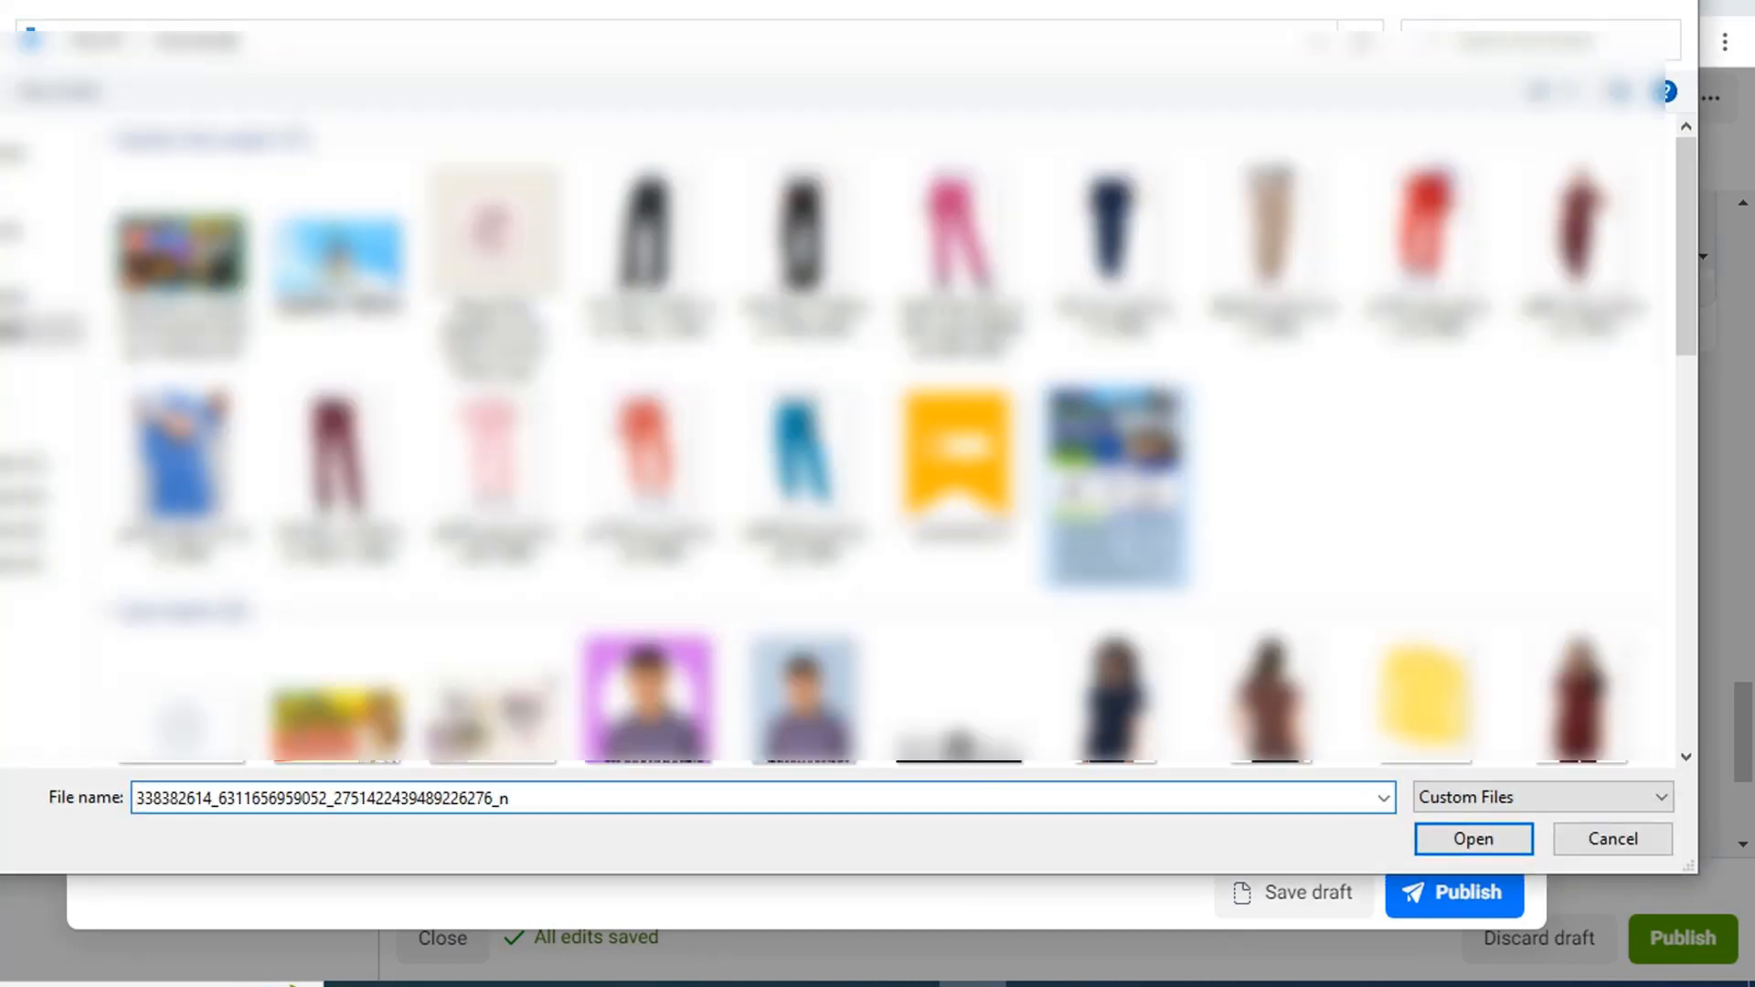
pyautogui.click(1476, 847)
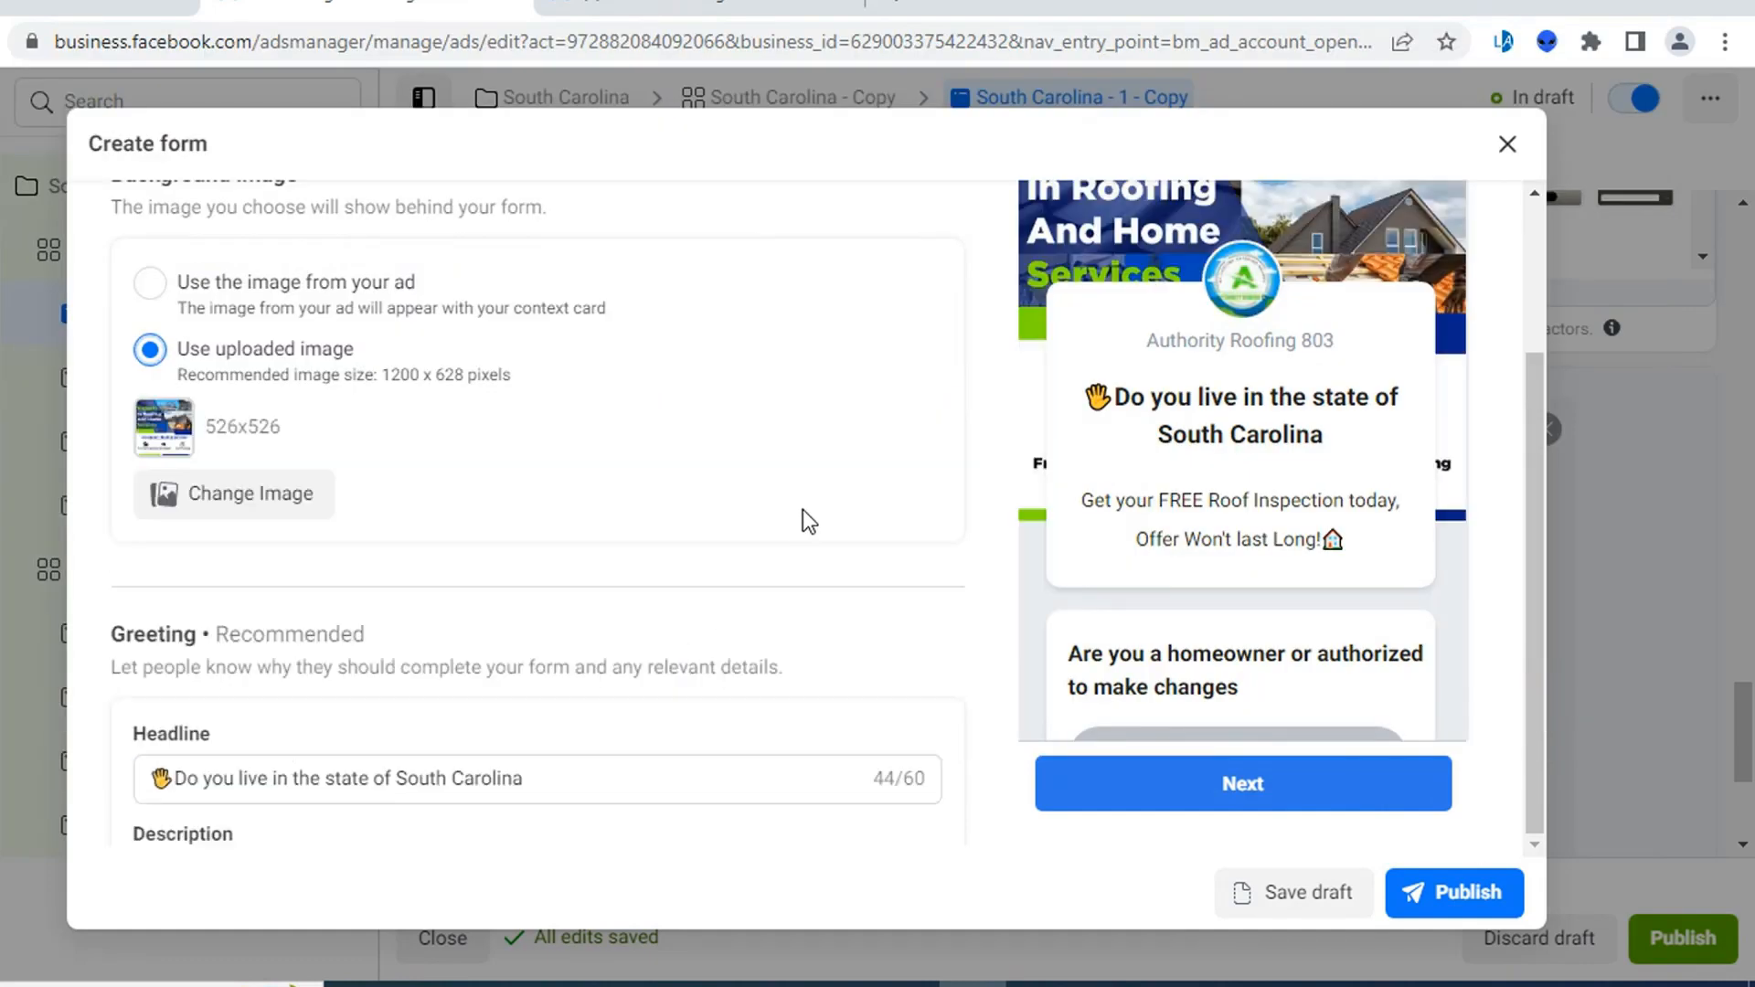
# - Check the preview of the form "4/22/23, 10:48 AM-copy" and publish the form
pyautogui.scroll(4, 842, 581)
pyautogui.scroll(-5, 1340, 479)
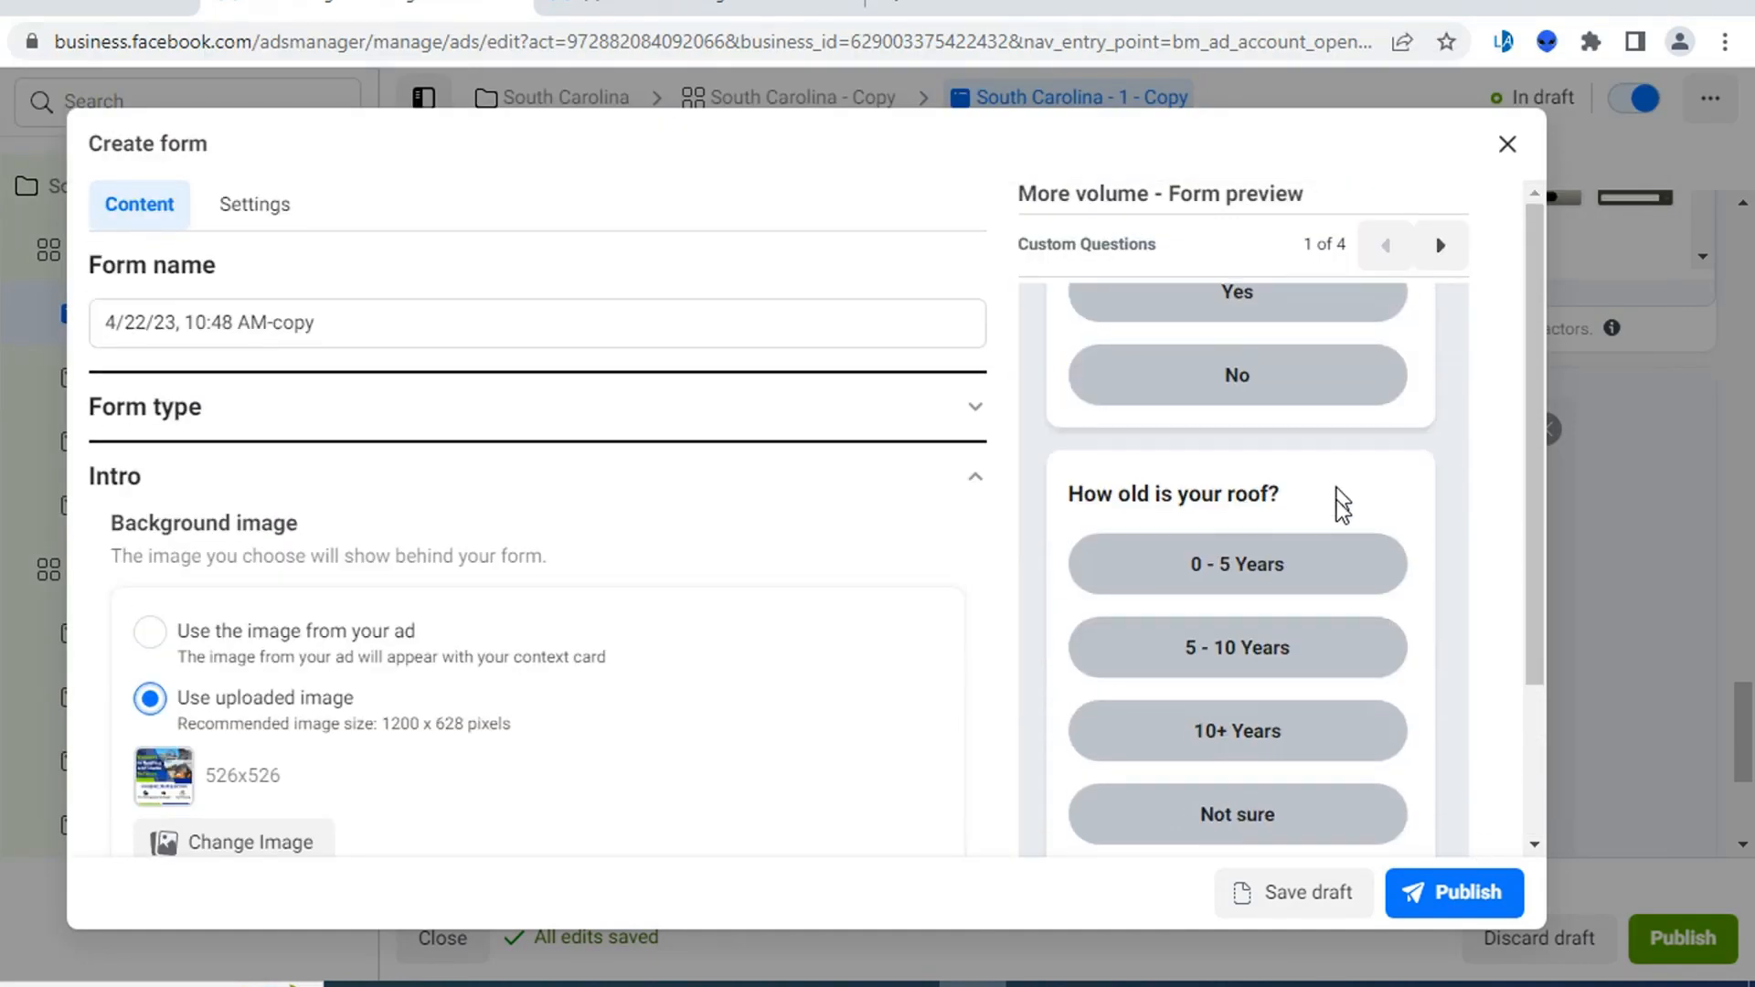
pyautogui.click(1478, 899)
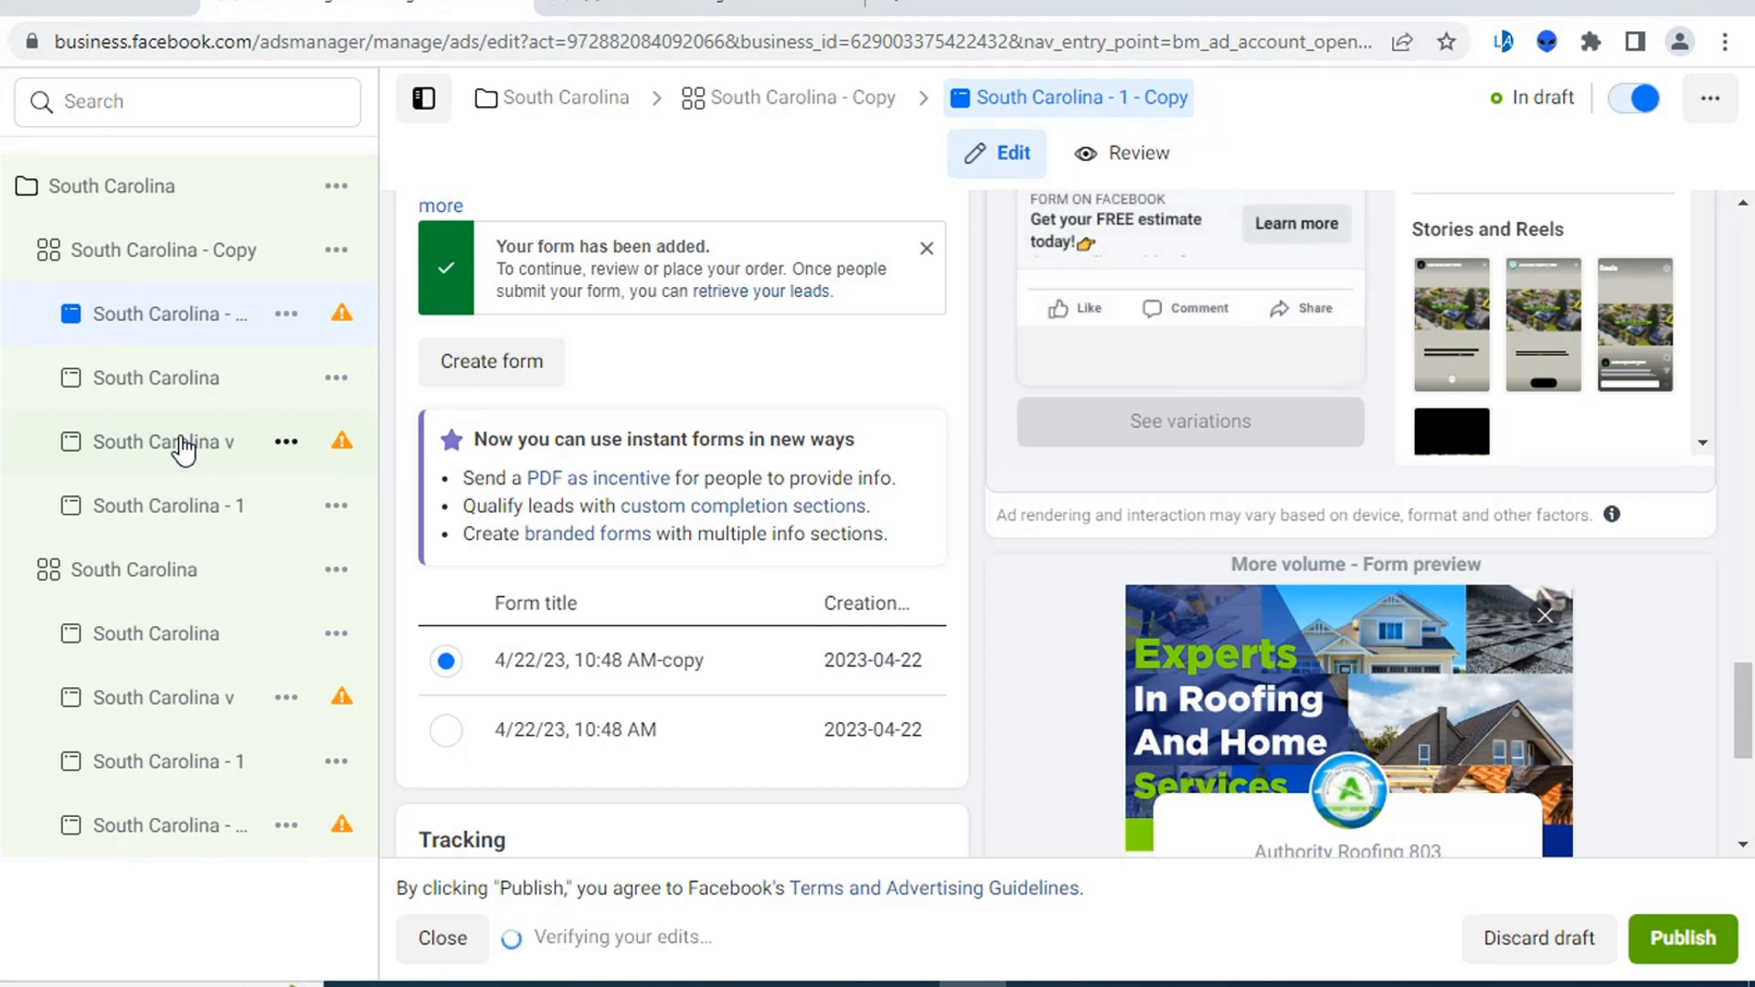
# - Assign the form "4/22/23, 10:48 AM-copy" to "South Carolina v" in both ad sets and to "South Carolina - 1 - Copy" in the original ad set
pyautogui.click(183, 444)
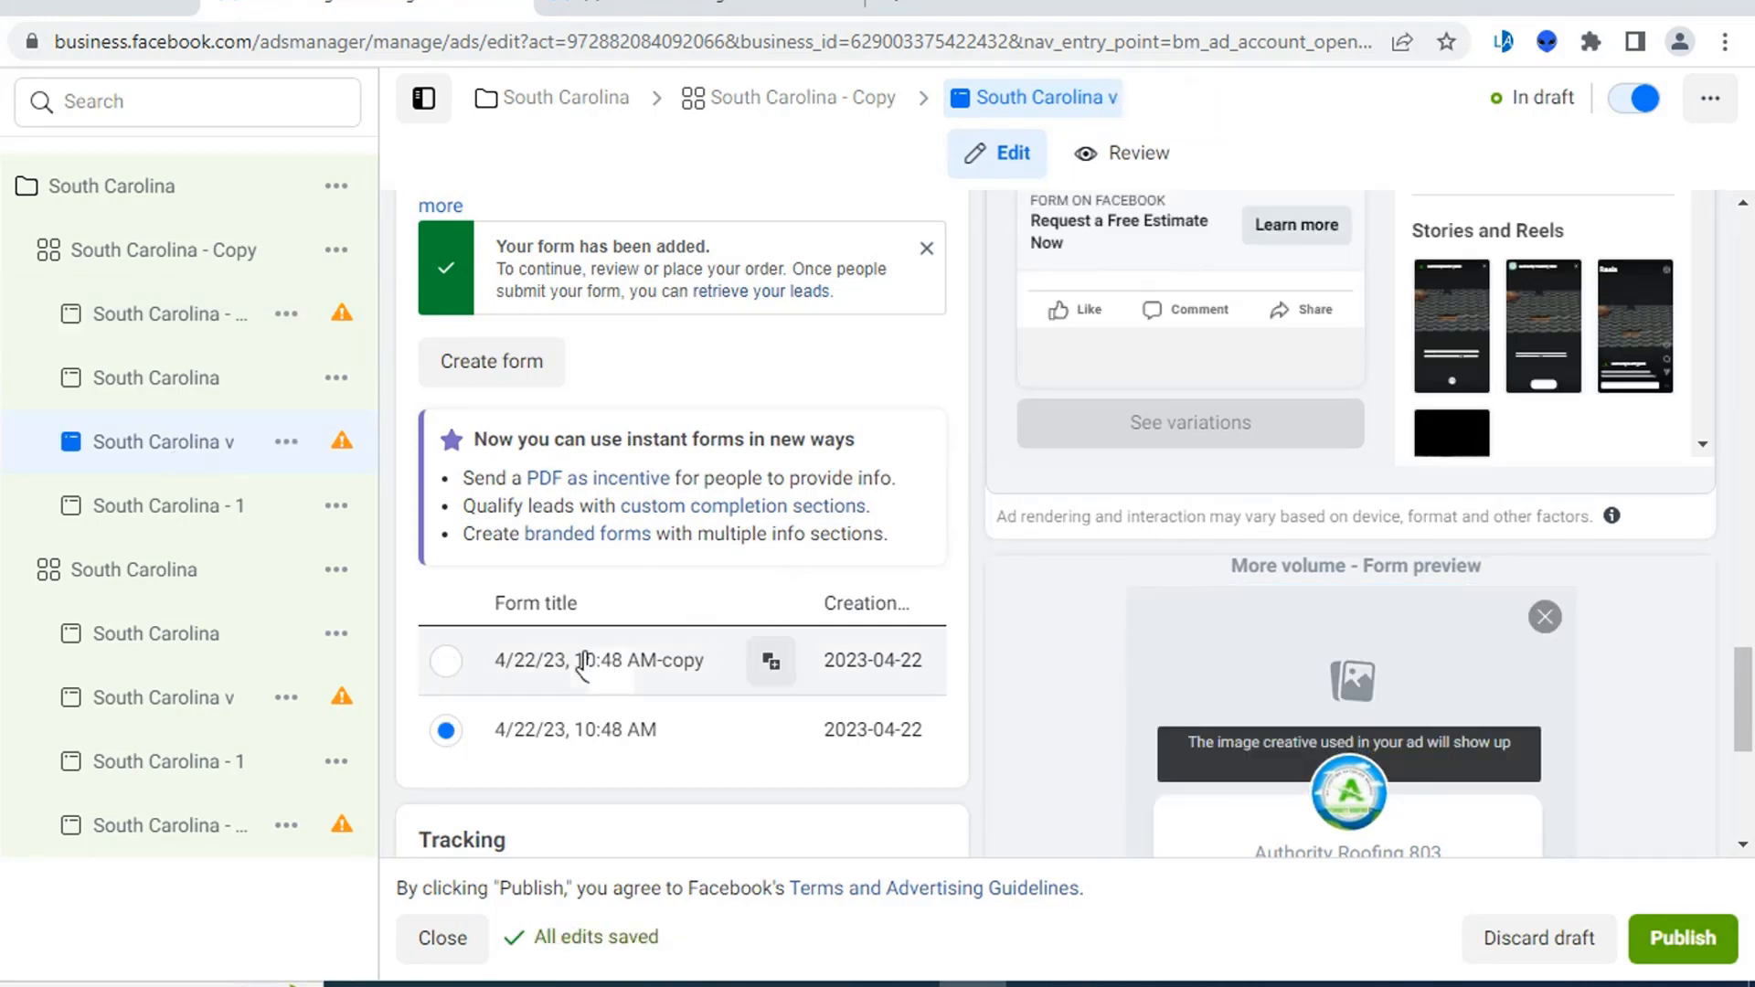
pyautogui.click(446, 662)
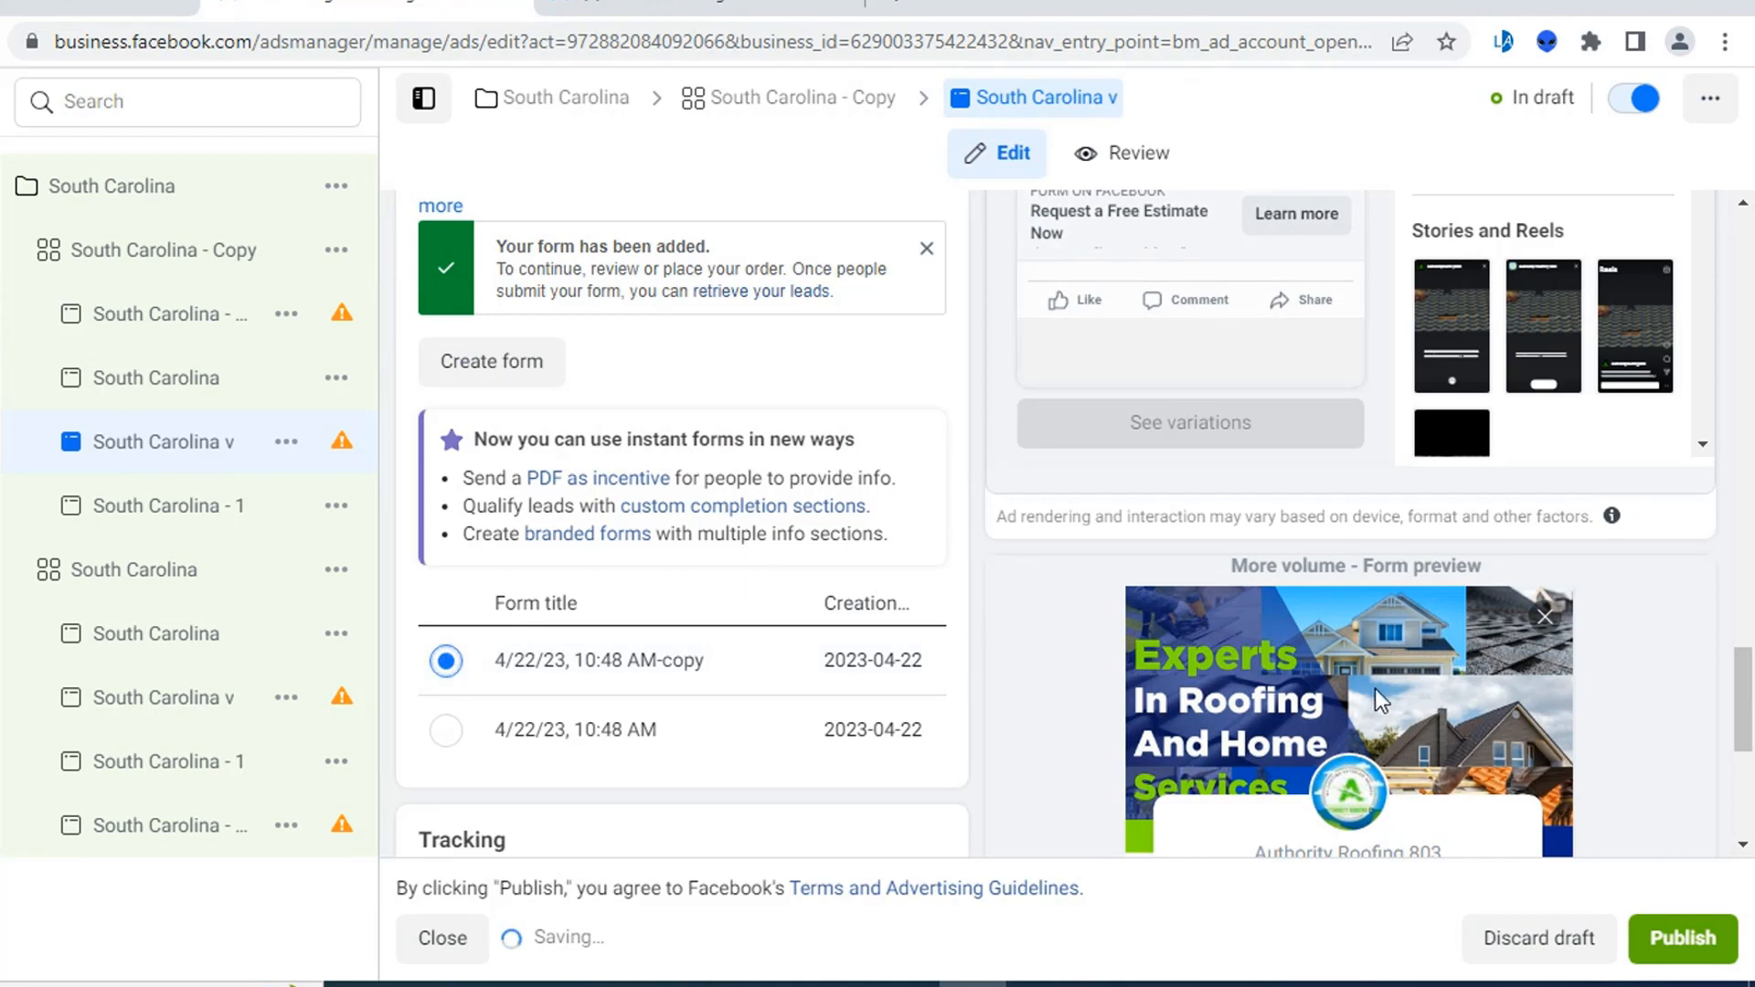
pyautogui.click(217, 711)
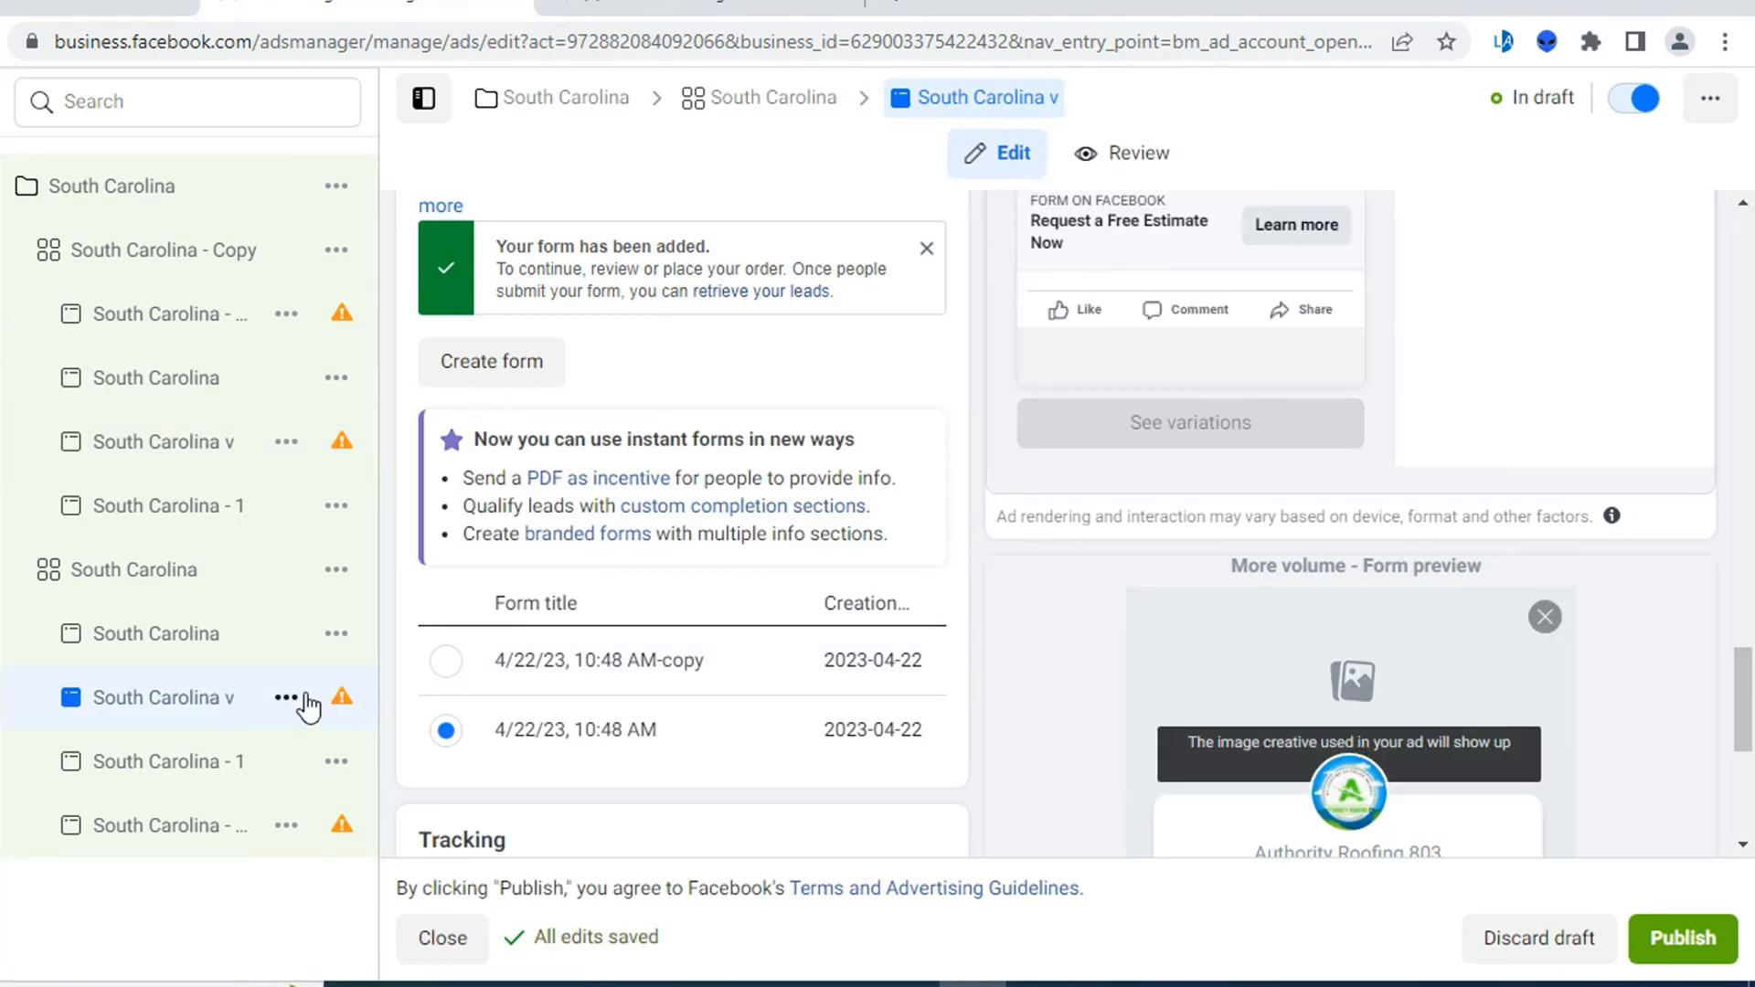
pyautogui.click(446, 662)
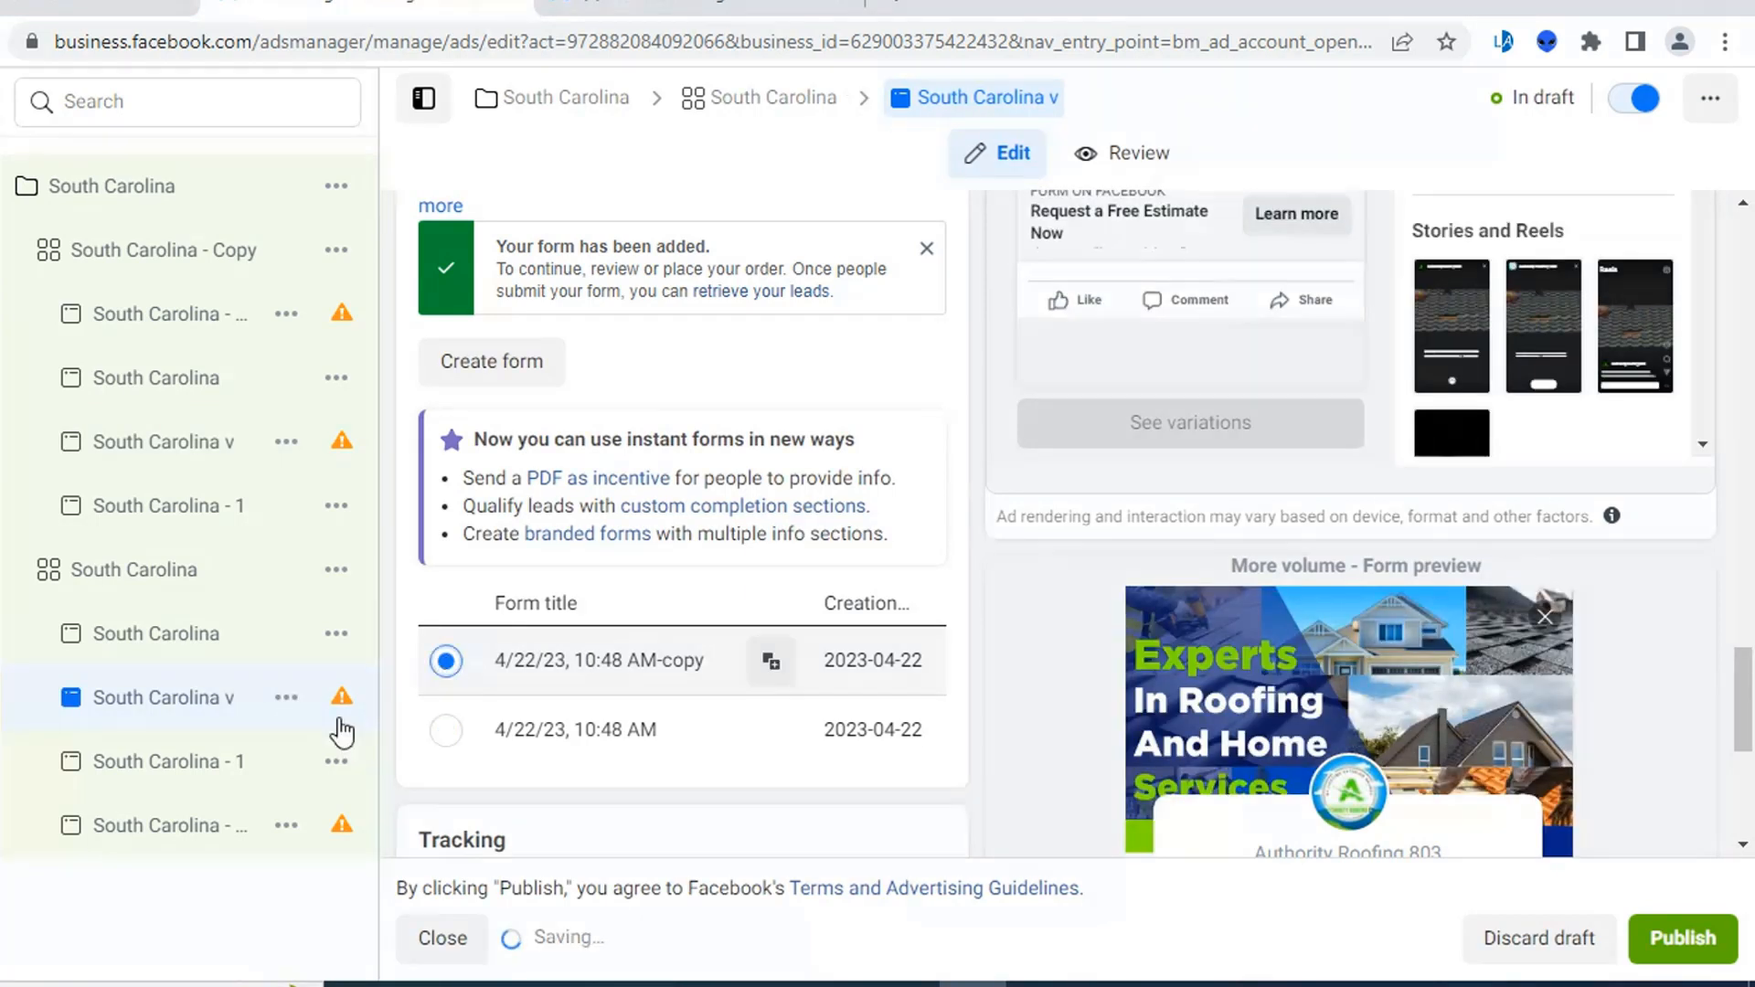
pyautogui.click(226, 828)
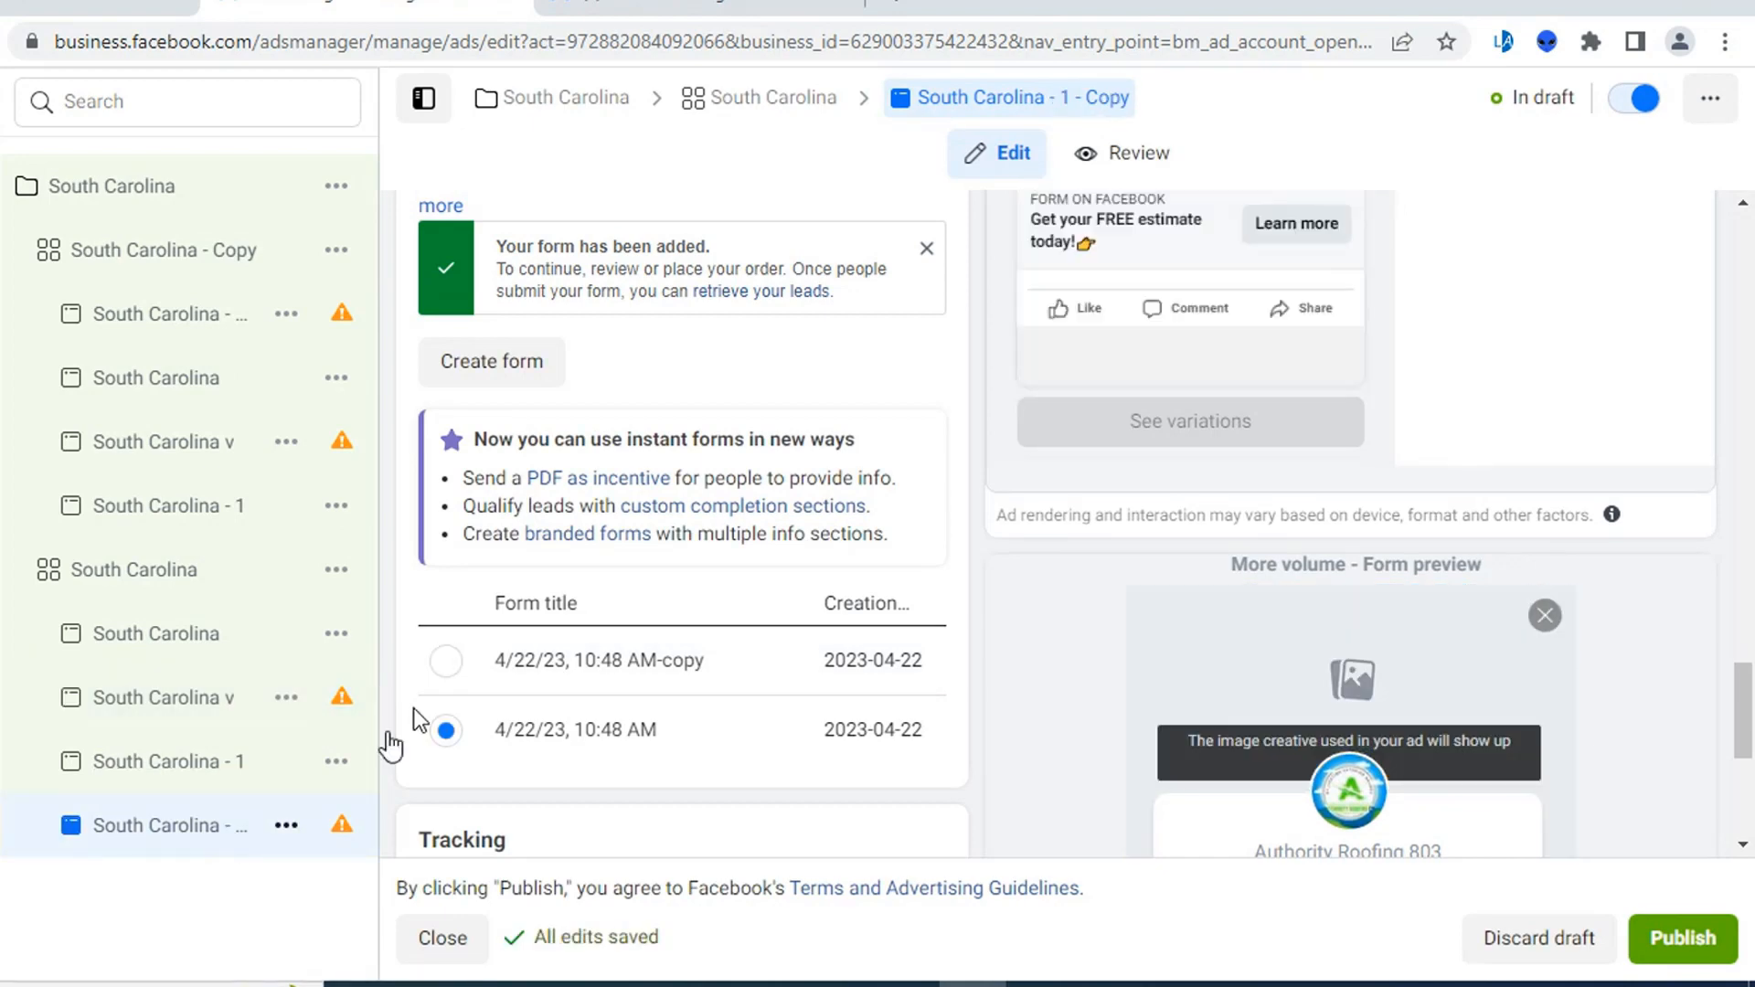
pyautogui.click(446, 662)
# - Review the form preview, primary text, ad format and multi-advertiser setting of "South Carolina - 1 - Copy" in the original ad set
pyautogui.scroll(-3, 1316, 569)
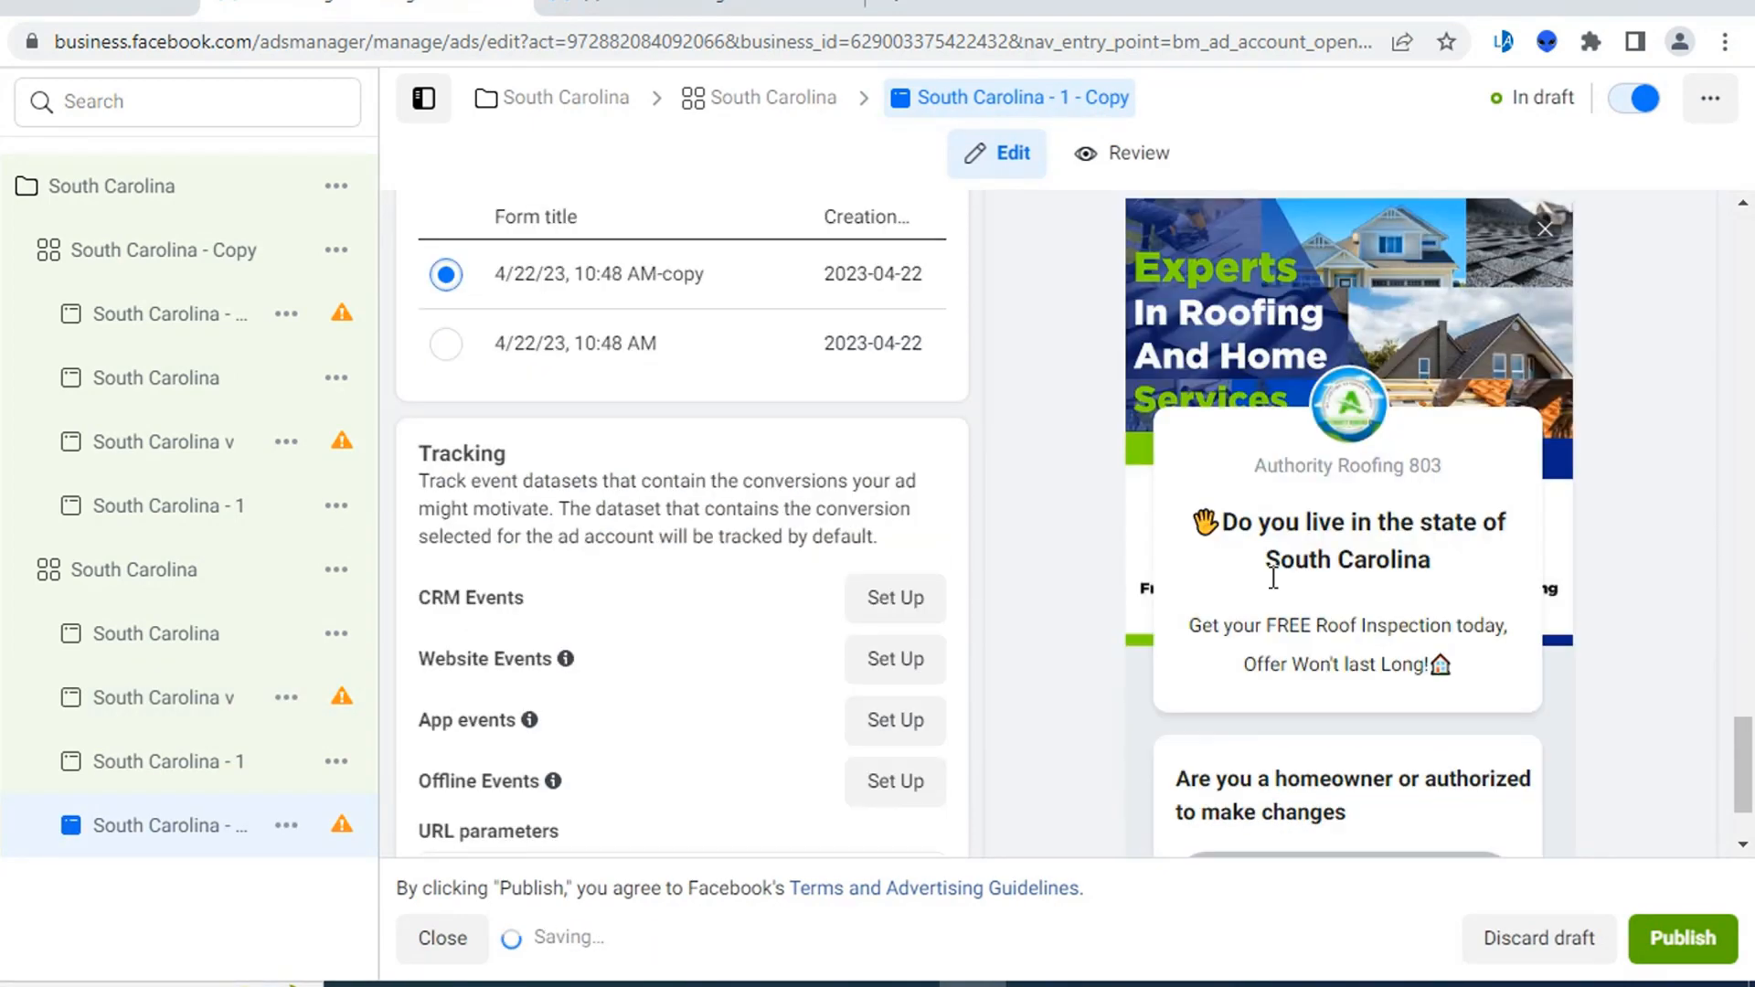
pyautogui.scroll(7, 1188, 607)
pyautogui.scroll(5, 1005, 621)
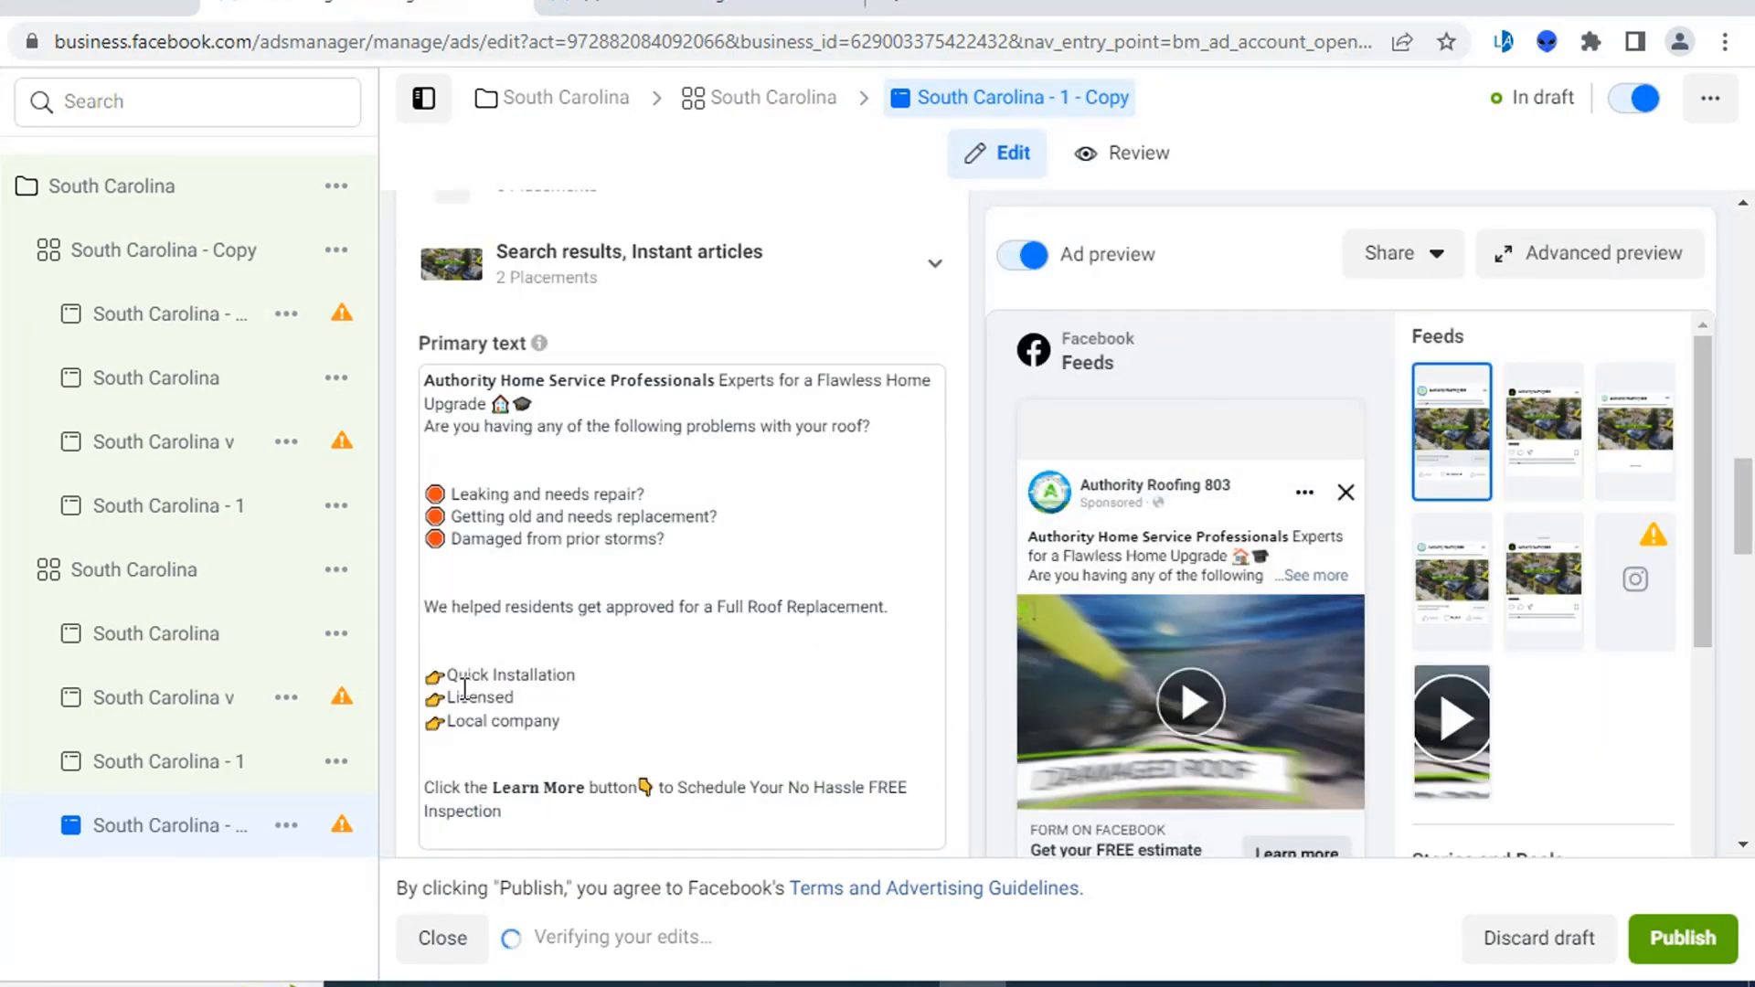
pyautogui.scroll(10, 735, 562)
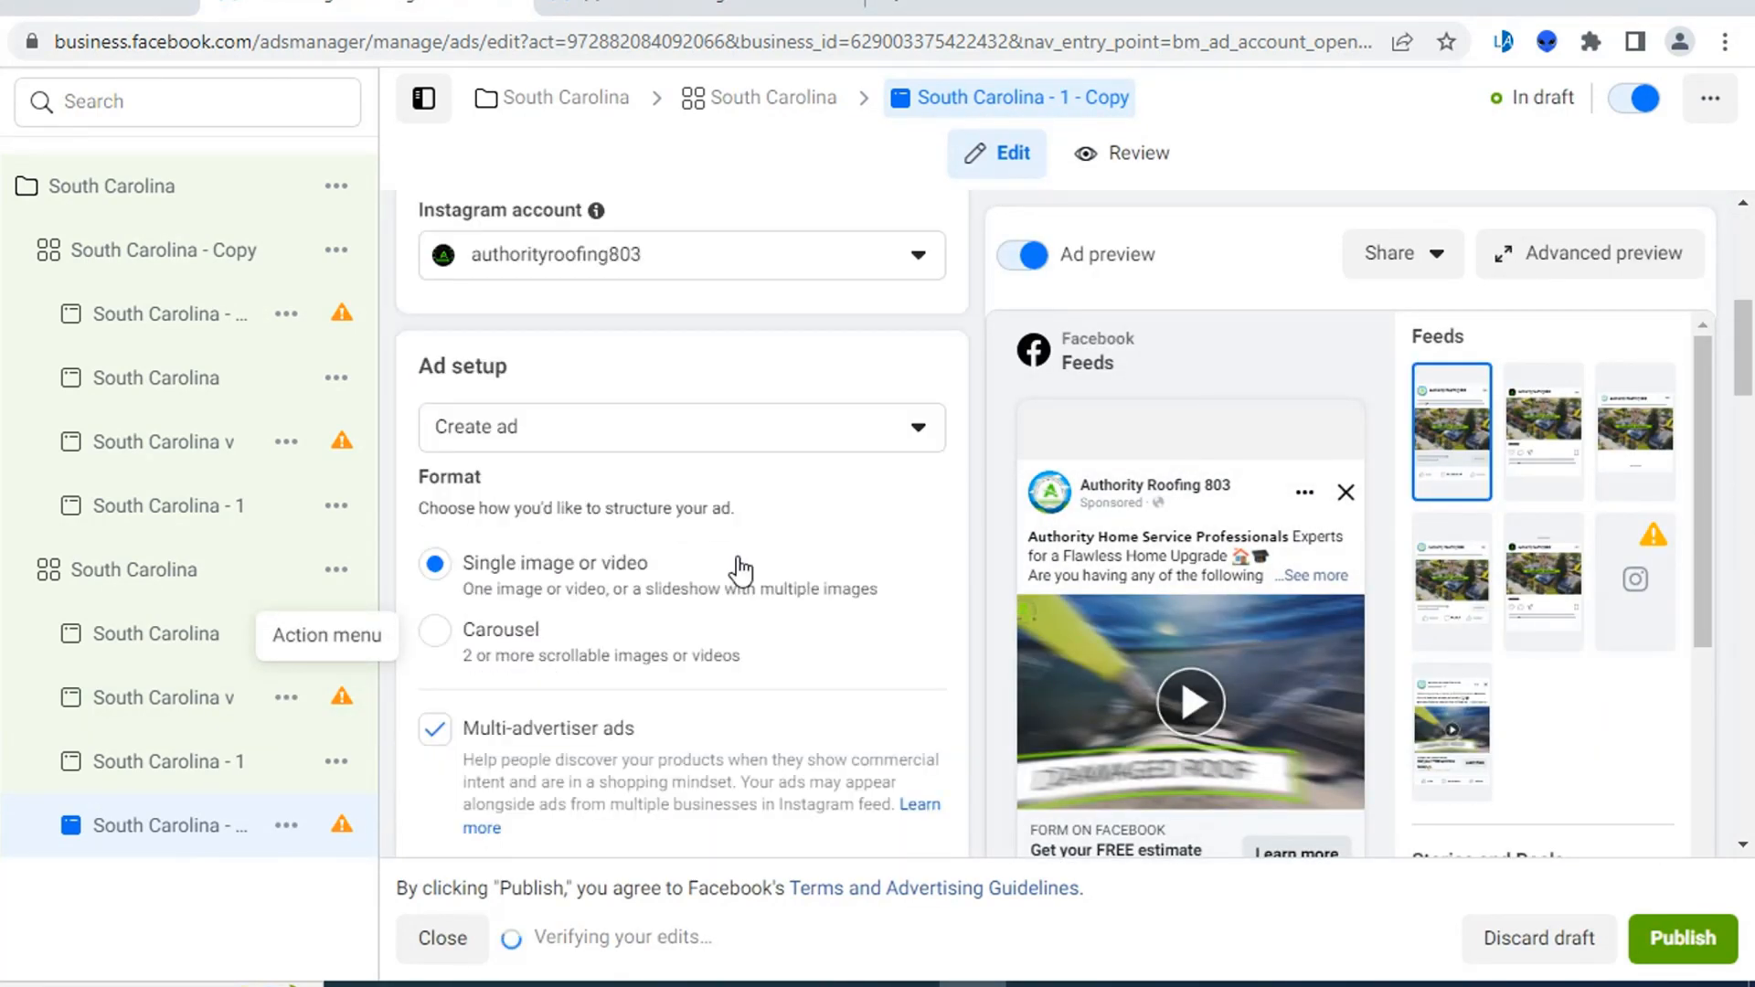
pyautogui.scroll(-1, 548, 731)
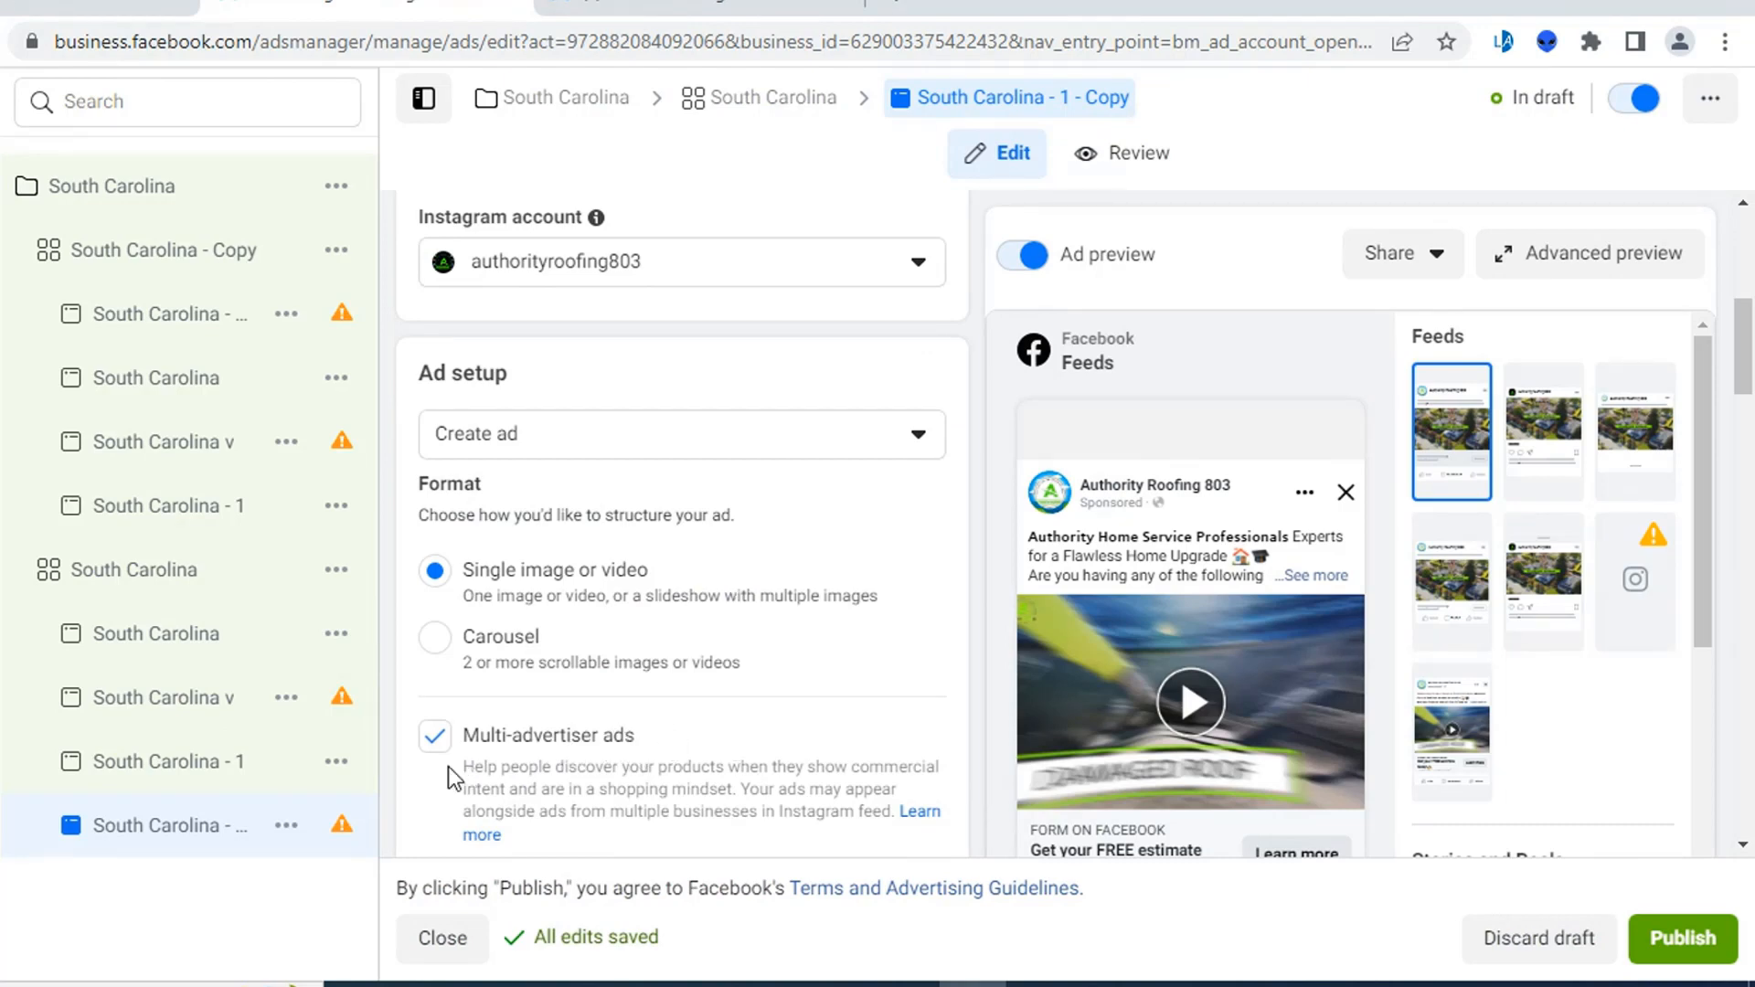
pyautogui.scroll(-2, 725, 618)
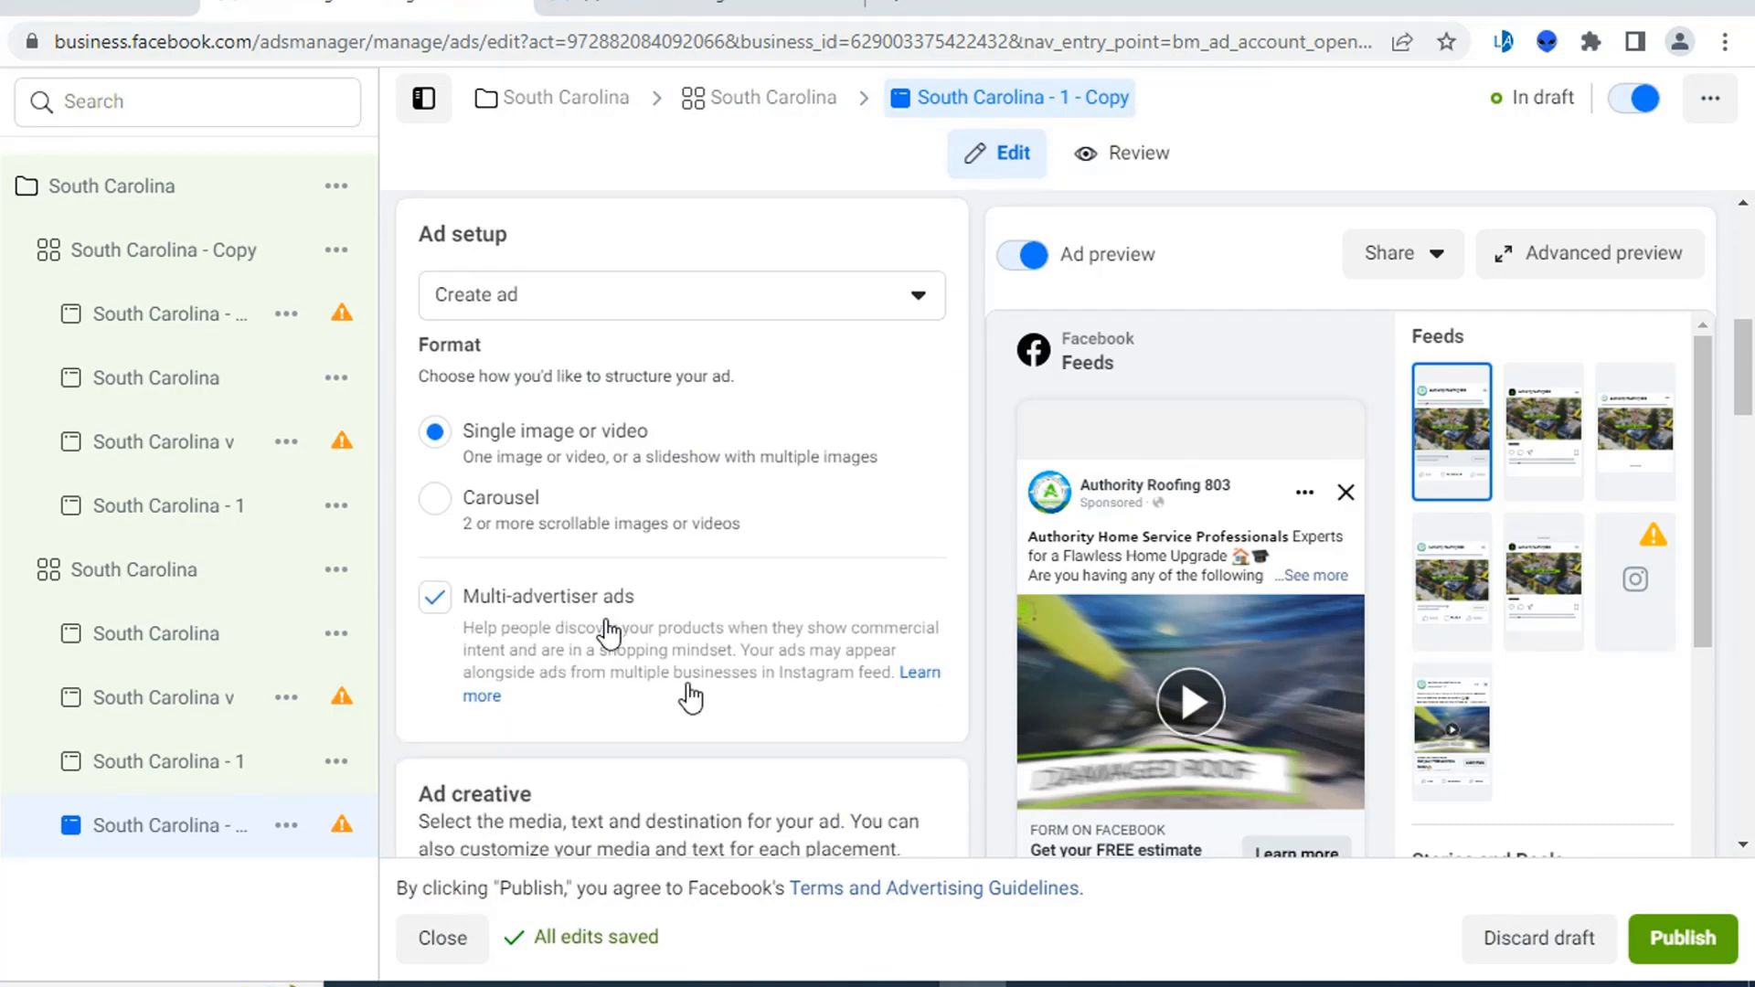
pyautogui.scroll(2, 592, 599)
pyautogui.scroll(-2, 607, 595)
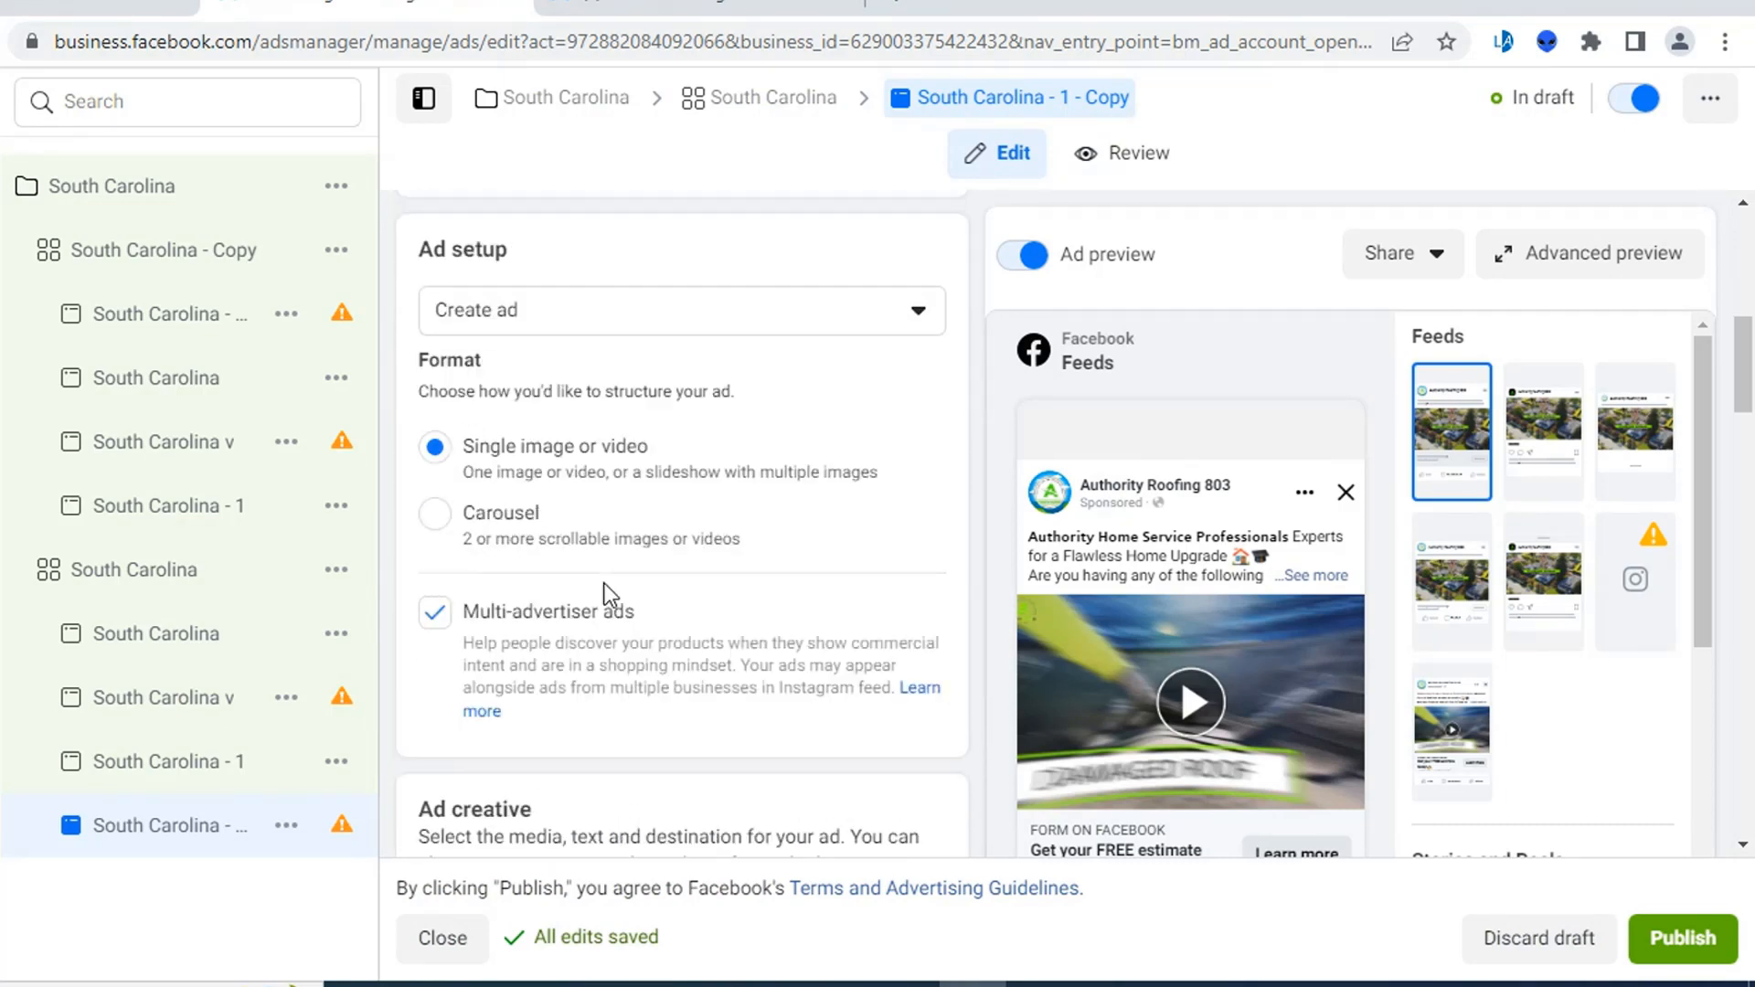
# - Check the campaign-level settings of "South Carolina" and publish the campaign with its ad sets and ads
pyautogui.click(119, 187)
pyautogui.scroll(-15, 1220, 651)
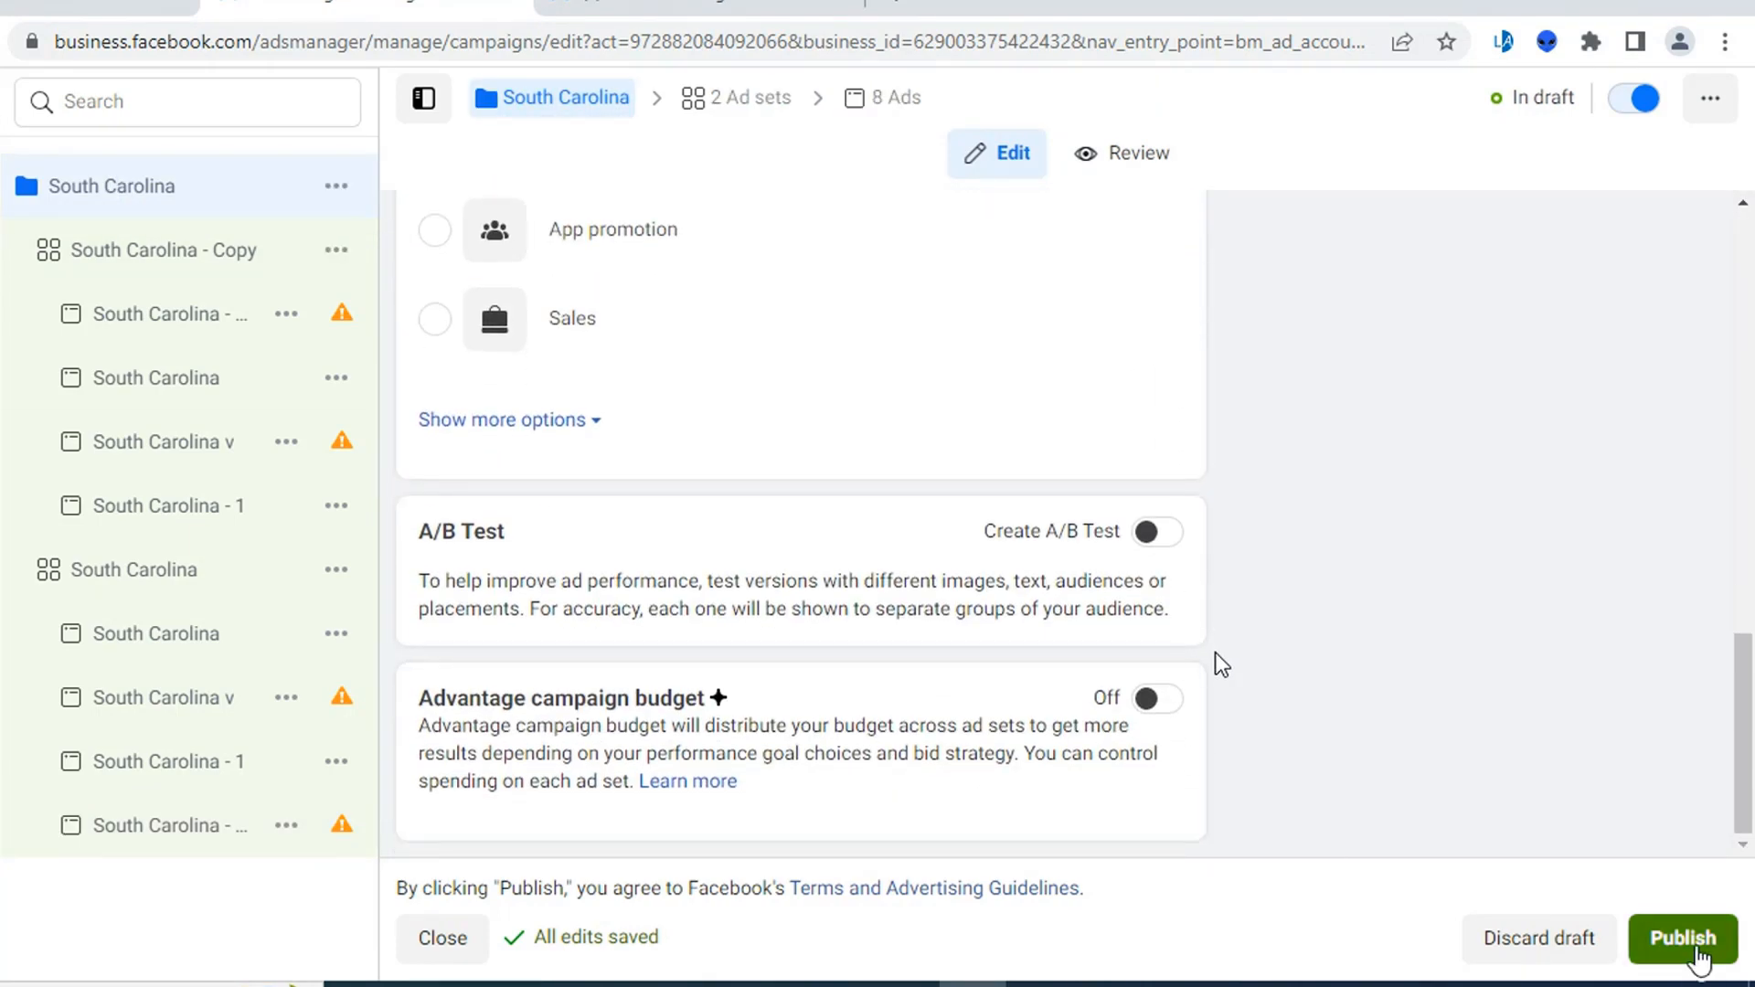
pyautogui.click(1693, 941)
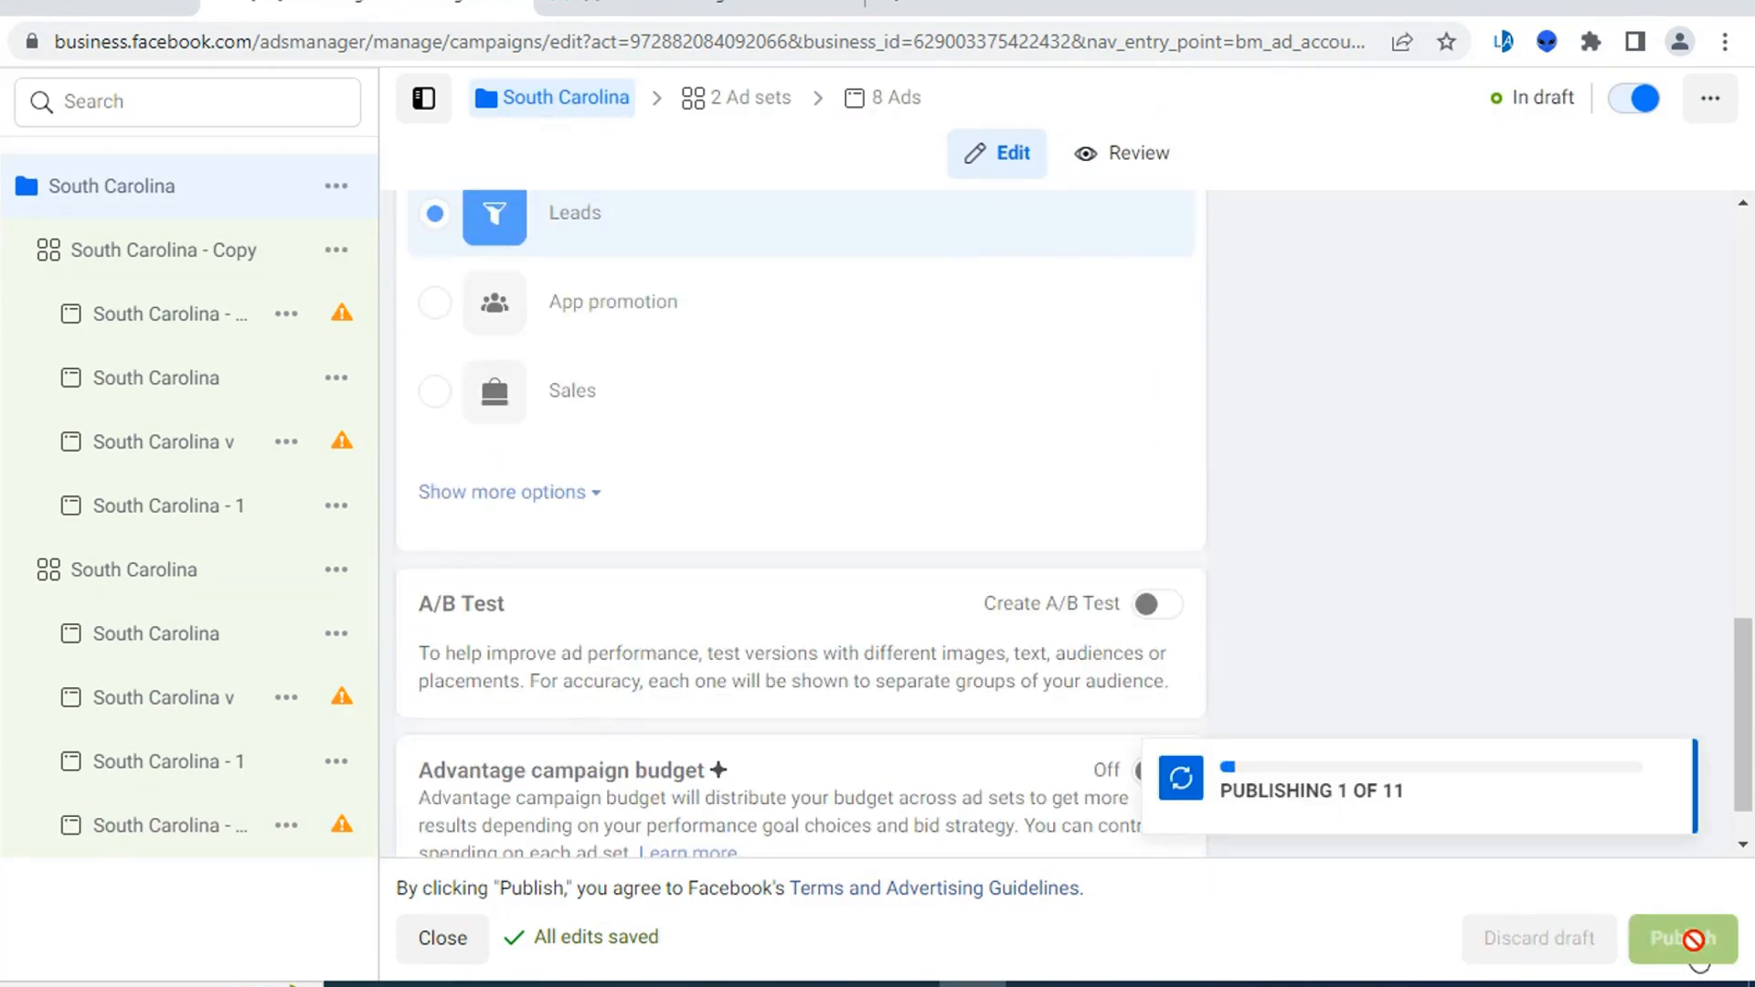